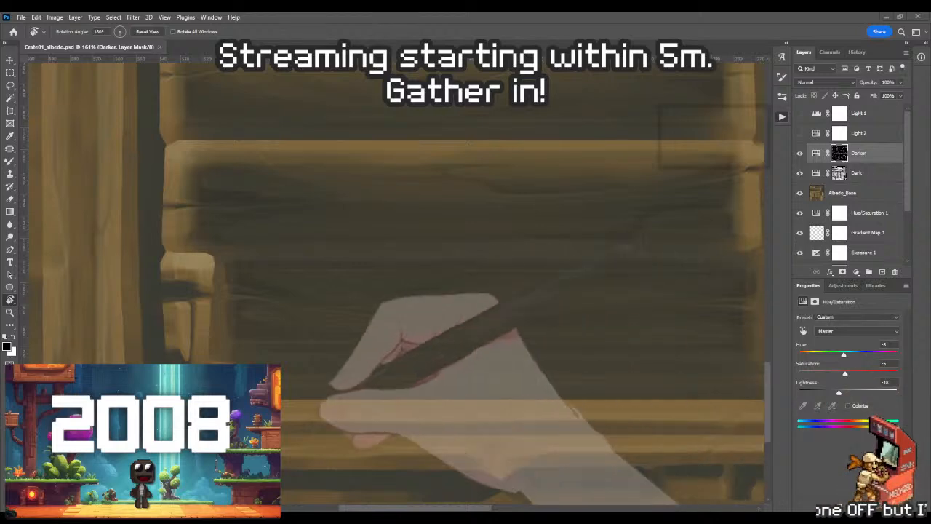
- Target the layer mask of the Dark adjustment layer for editing
mouse_move(142, 451)
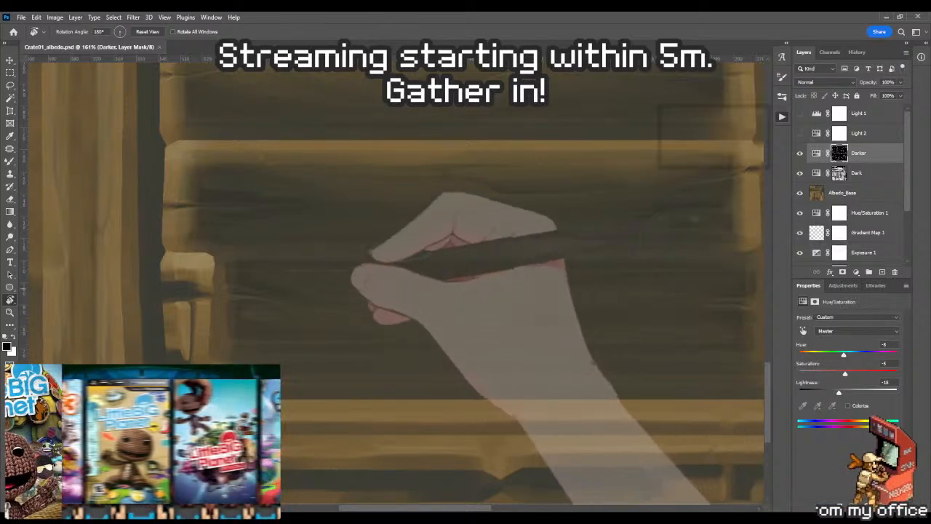
key("z")
key("ctrl+minus")
scroll(393, 277, "down", 4, "alt")
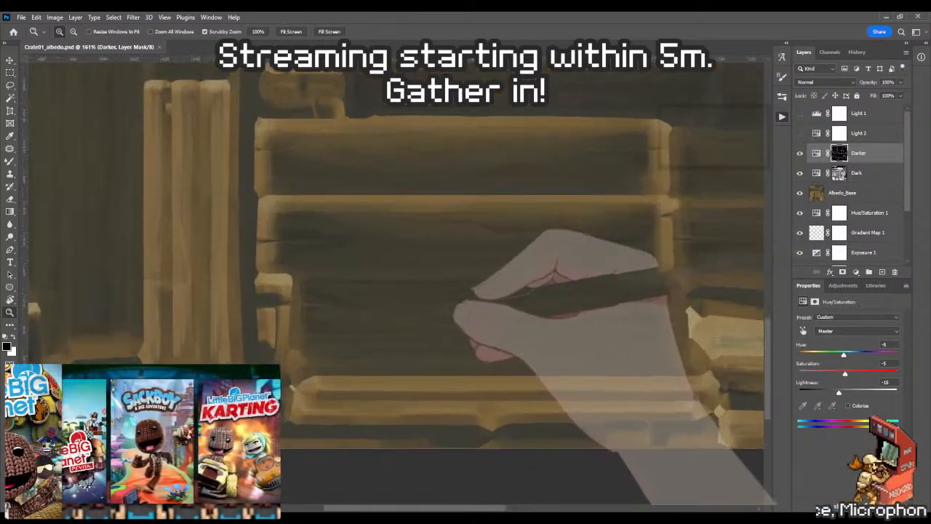
scroll(393, 241, "left", 5, "shift")
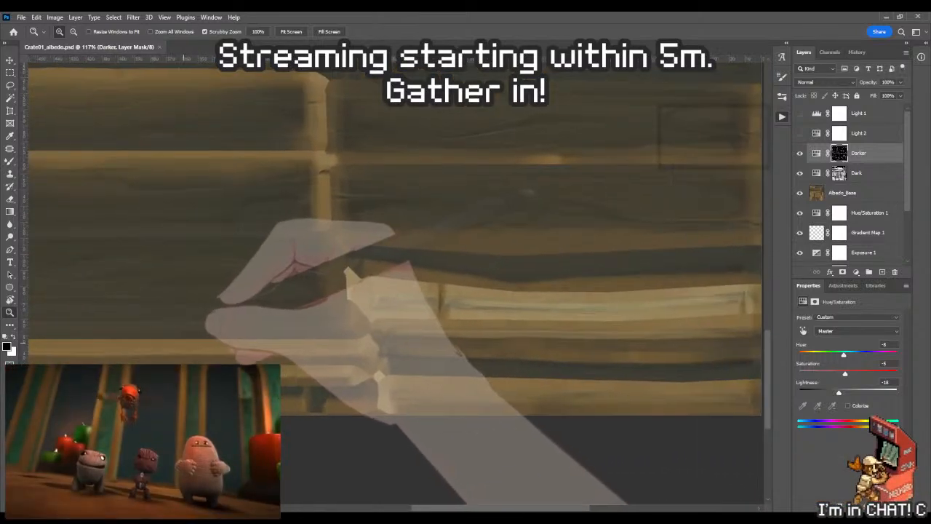
scroll(393, 240, "left", 4, "shift")
left_click(839, 173)
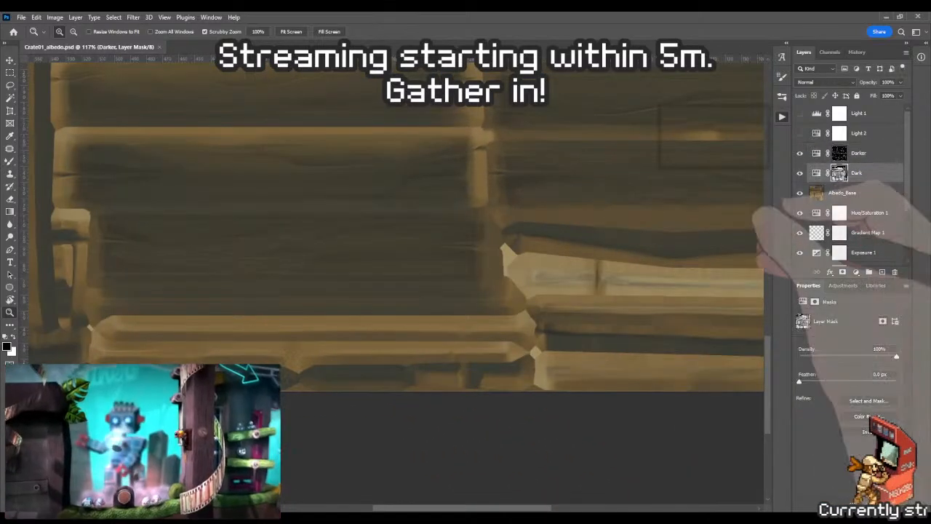
- Draw a long, thin rectangular Pen path inside the upper rail at the bottom of the crate, from its left end to its right end
scroll(393, 276, "down", 3)
scroll(393, 240, "up", 5, "alt")
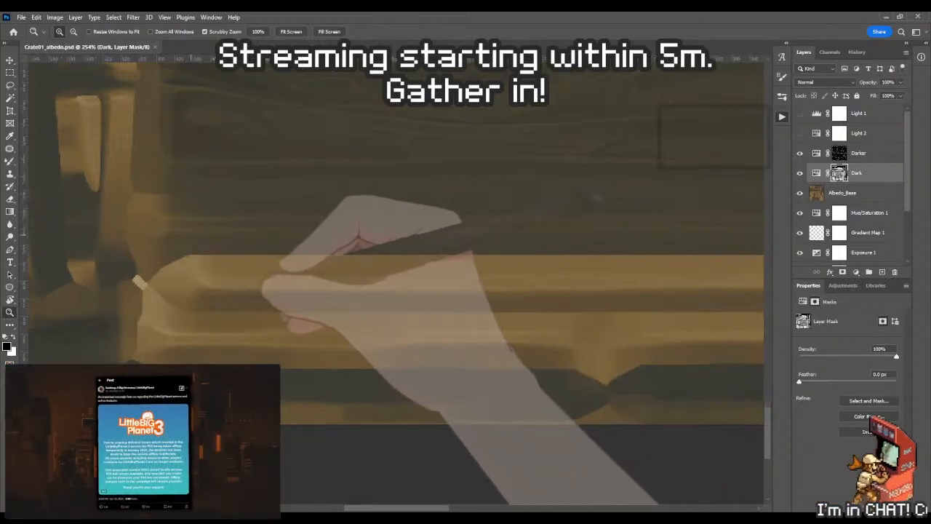
scroll(208, 297, "up", 3, "alt")
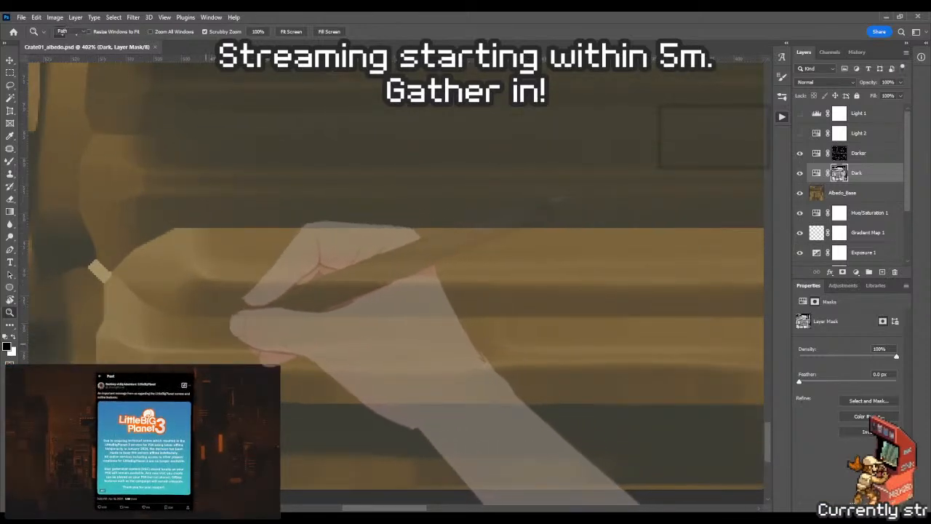
key("p")
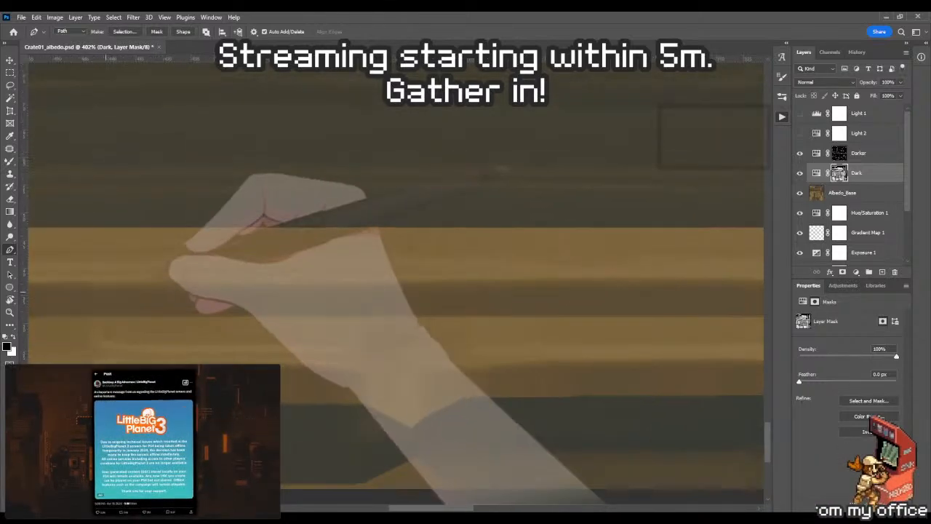
scroll(396, 280, "right", 5)
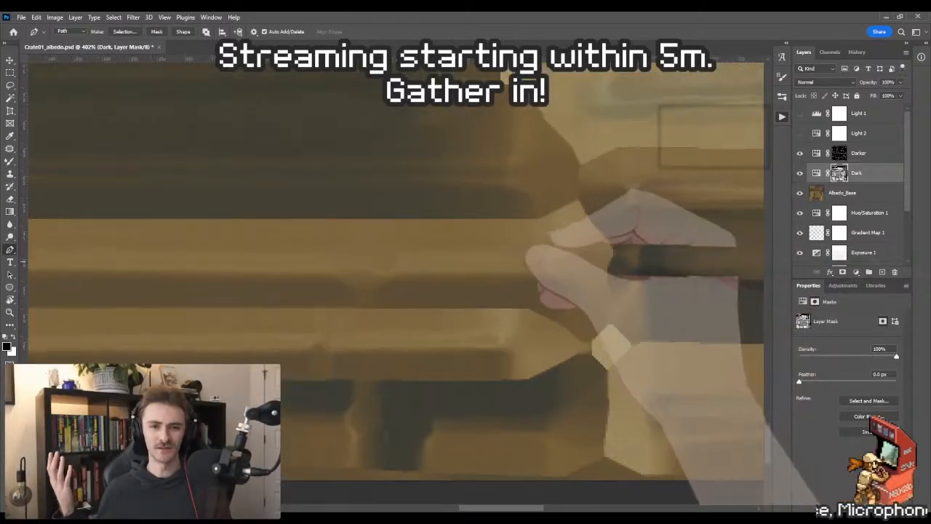
left_click(579, 292)
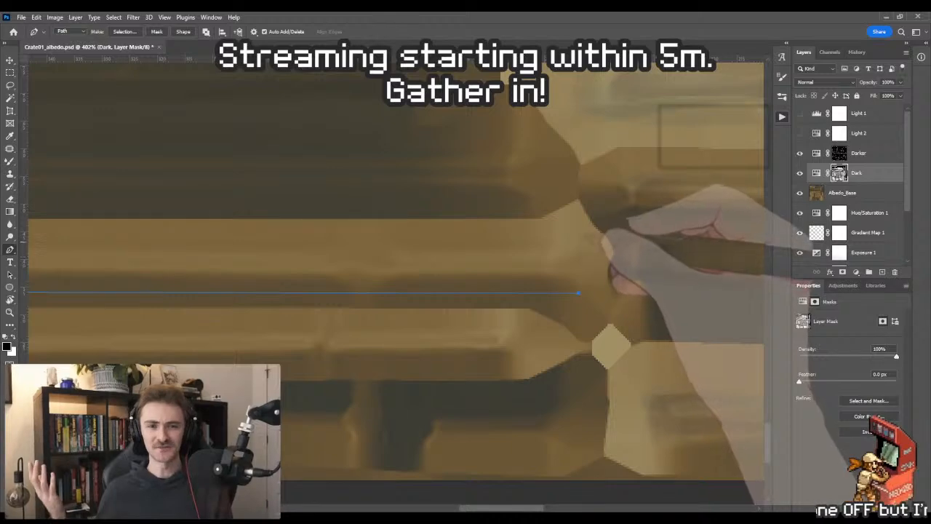
scroll(396, 280, "left", 3)
scroll(397, 280, "down", 1)
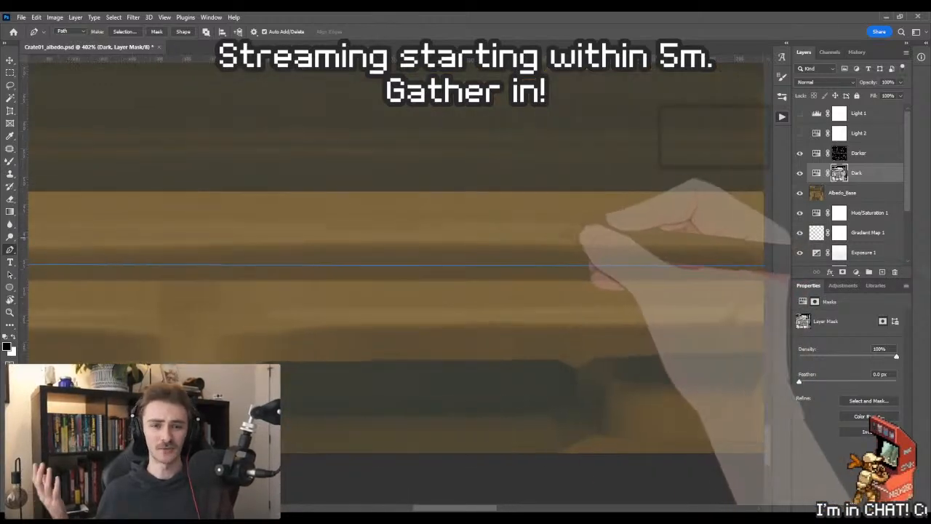
scroll(397, 280, "left", 3)
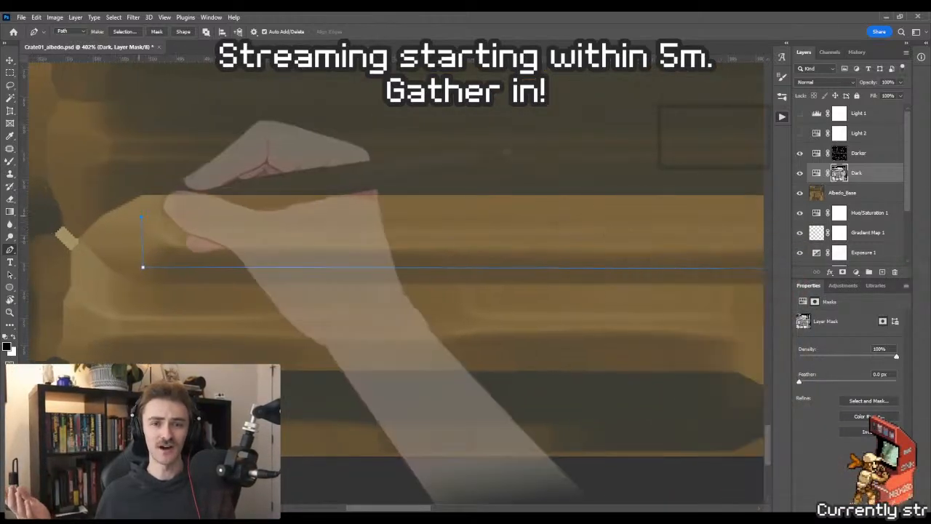
left_click(142, 217)
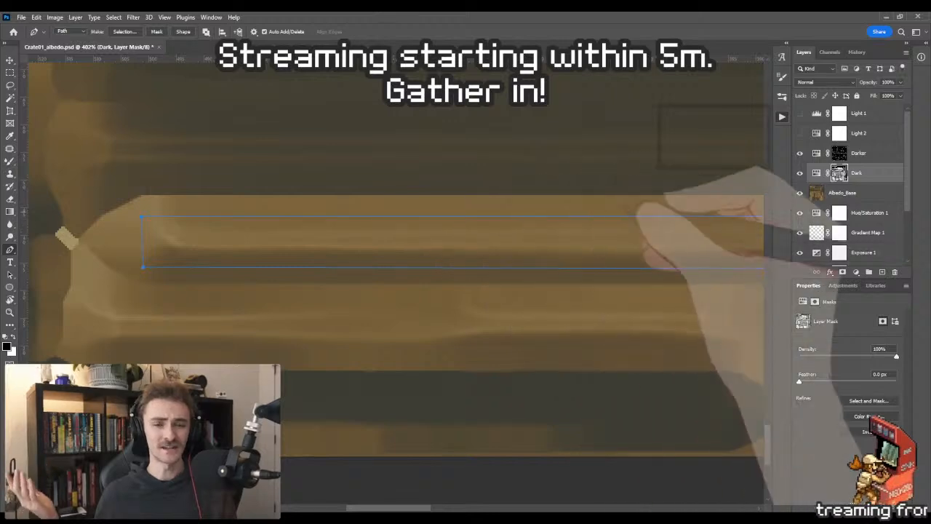
left_click_drag(582, 212, 120, 220)
- Convert the rail's path to a selection and darken the selected strip by adding white to the Dark layer mask
key("z")
left_click_drag(454, 207, 406, 226)
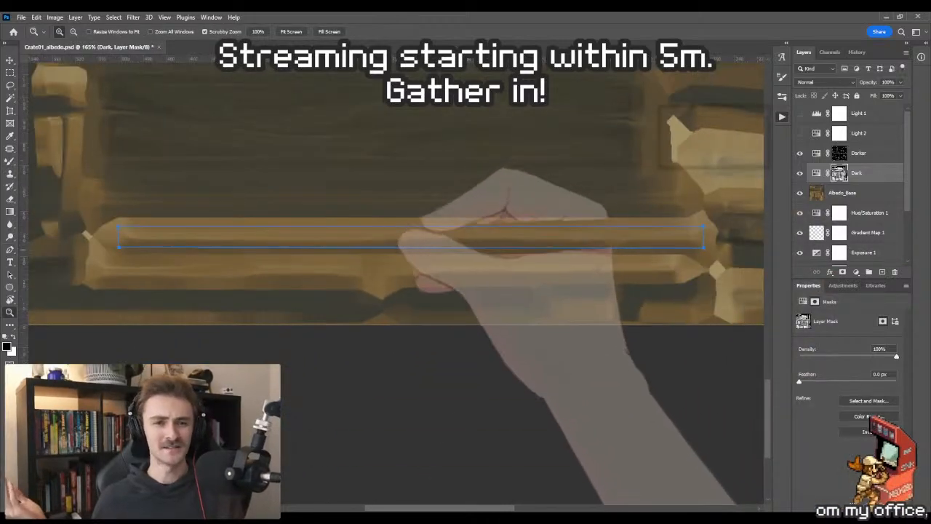
key("p")
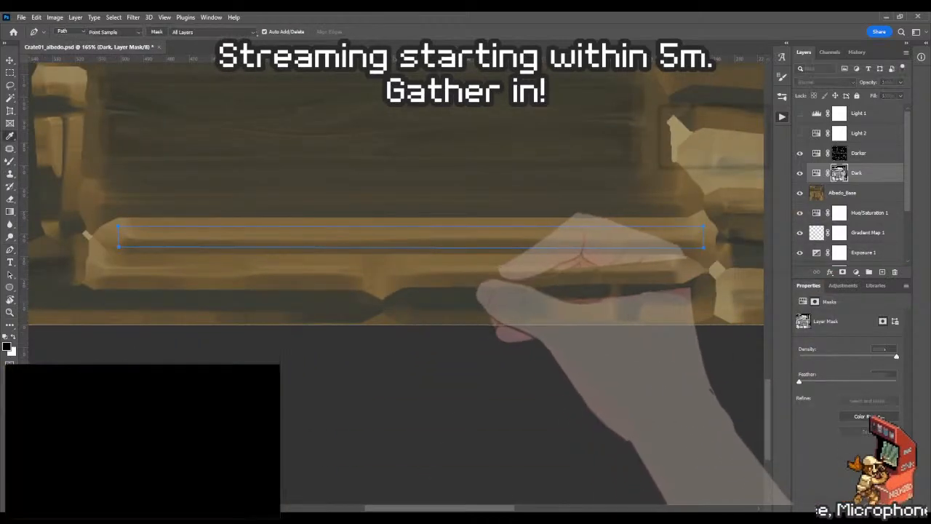
key("ctrl+Return")
key("g")
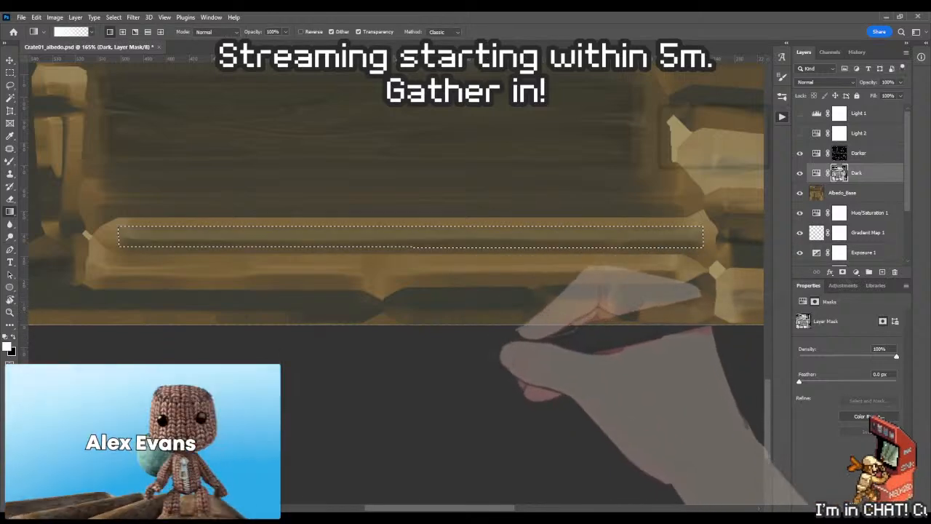
- Fade the left part of the darkened strip by painting black on the mask with a reduced soft Brush inside the selection
key("b")
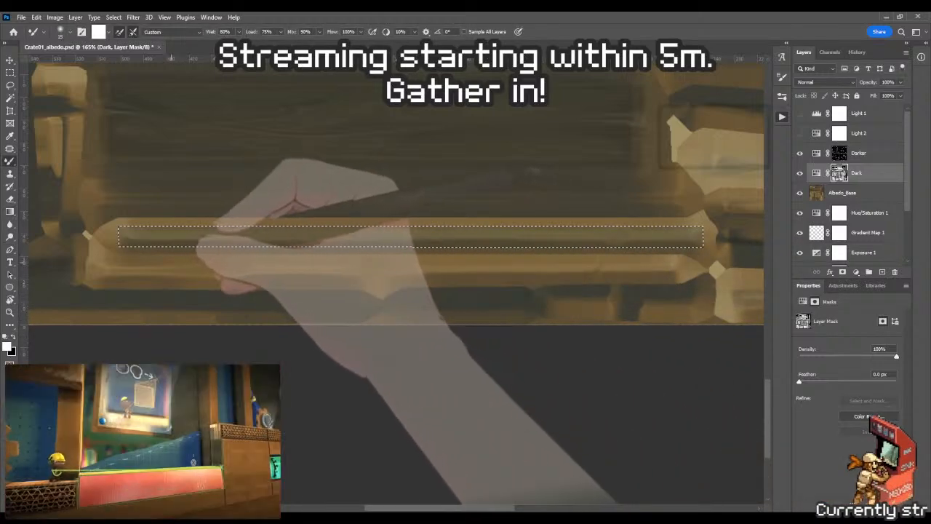
key("shift+b")
key("x")
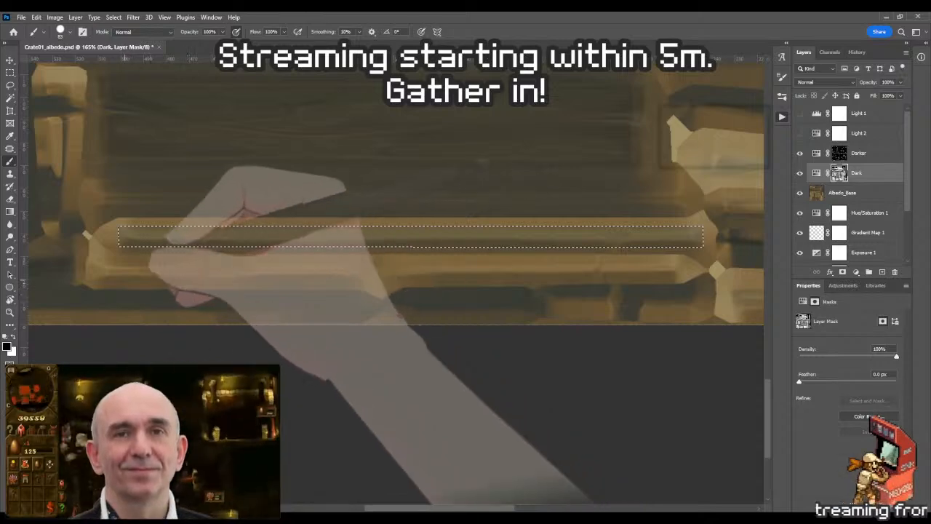
right_click_drag(123, 266, 126, 260, "alt")
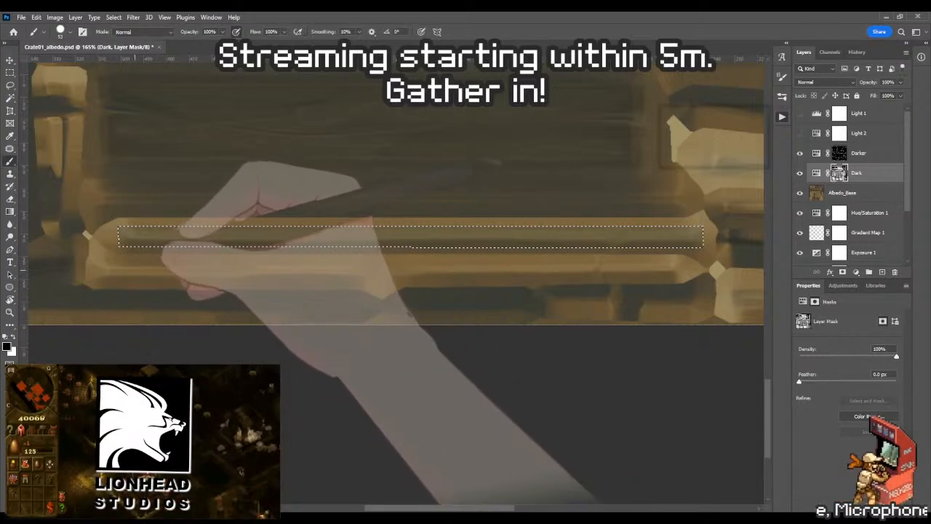
left_click_drag(142, 280, 173, 280)
left_click_drag(229, 258, 266, 284)
key("b")
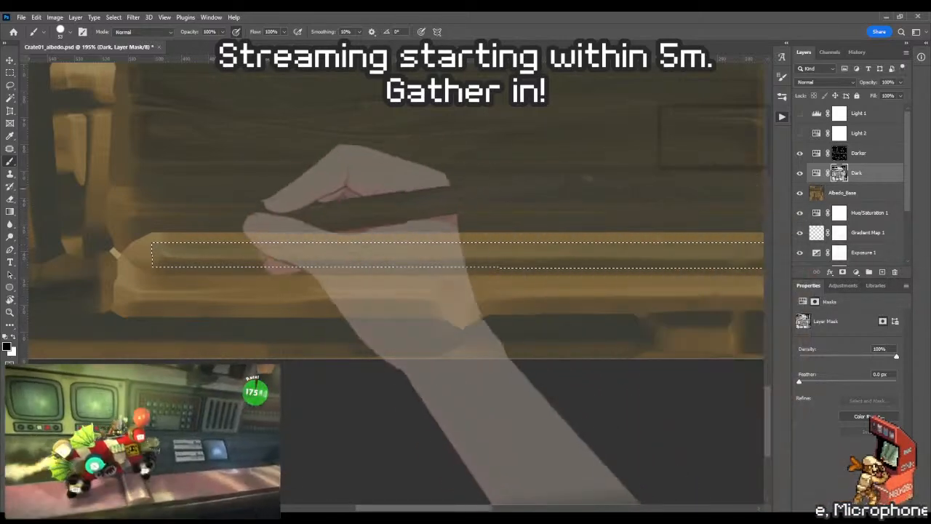
- Blend the rest of the strip toward its right end with a smaller black brush, and hide the selection outline
left_click_drag(509, 190, 246, 184)
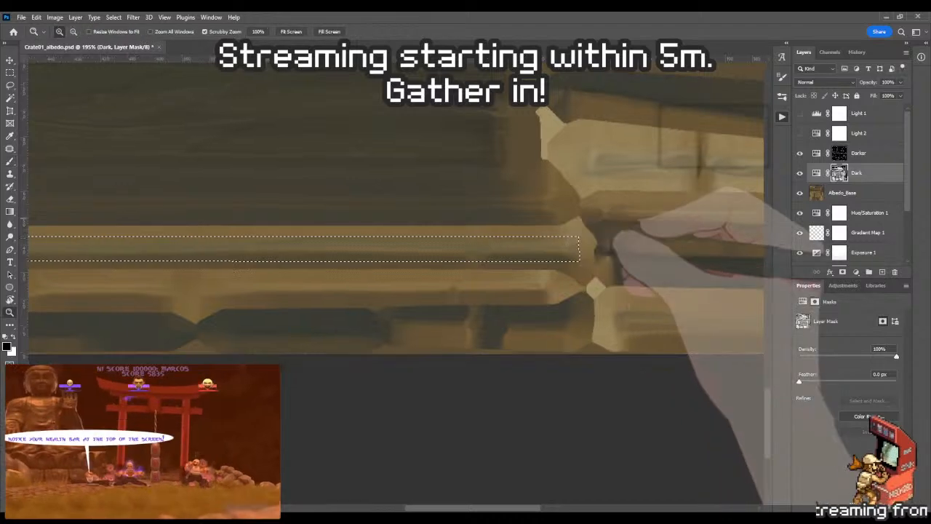
scroll(565, 235, "up", 3, "alt")
right_click_drag(426, 201, 413, 201, "alt")
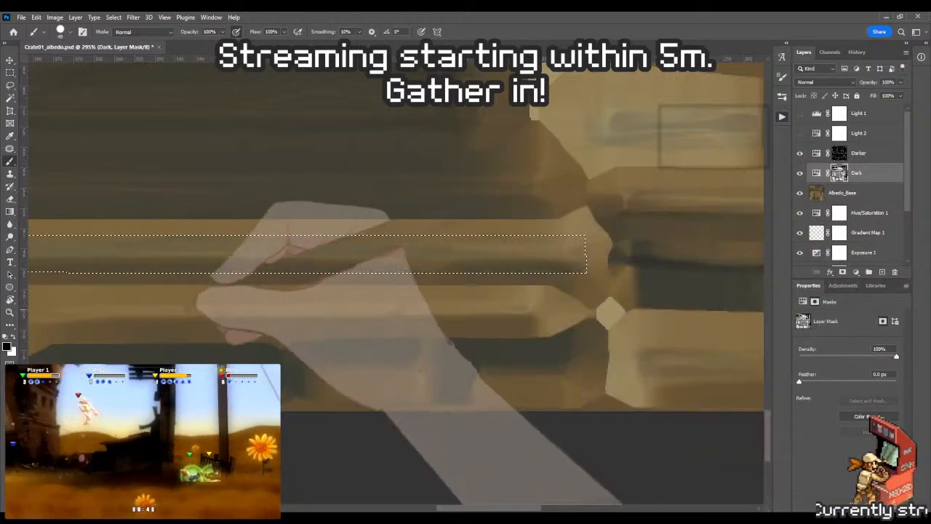
left_click_drag(284, 287, 524, 288)
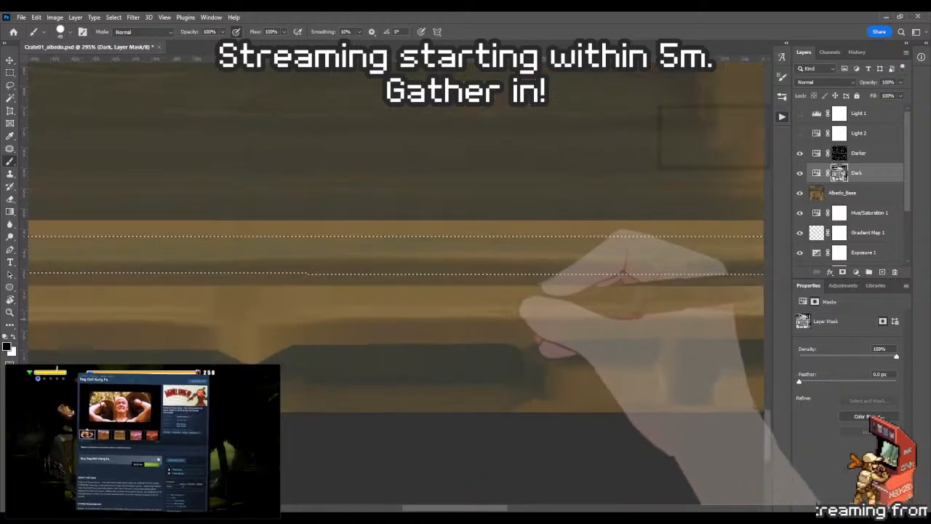
left_click_drag(284, 288, 524, 274)
left_click_drag(300, 273, 444, 274)
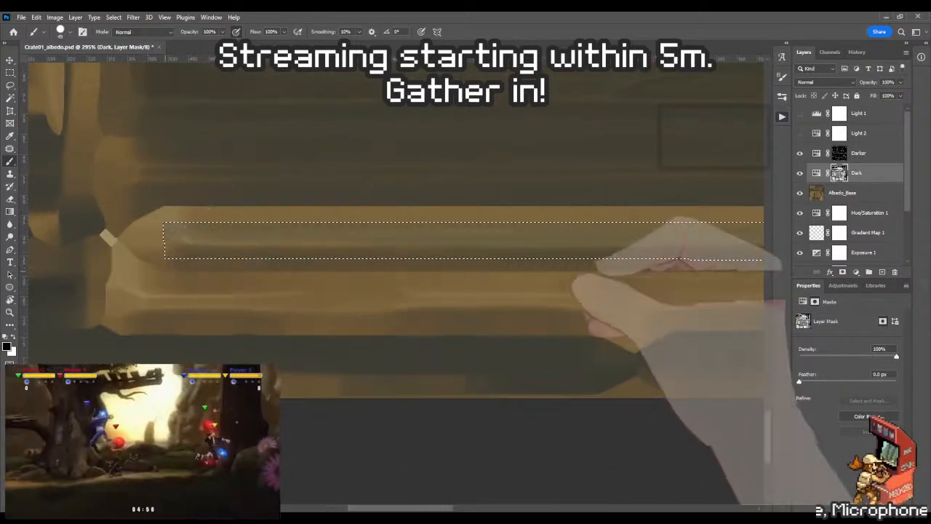
left_click_drag(378, 291, 247, 294)
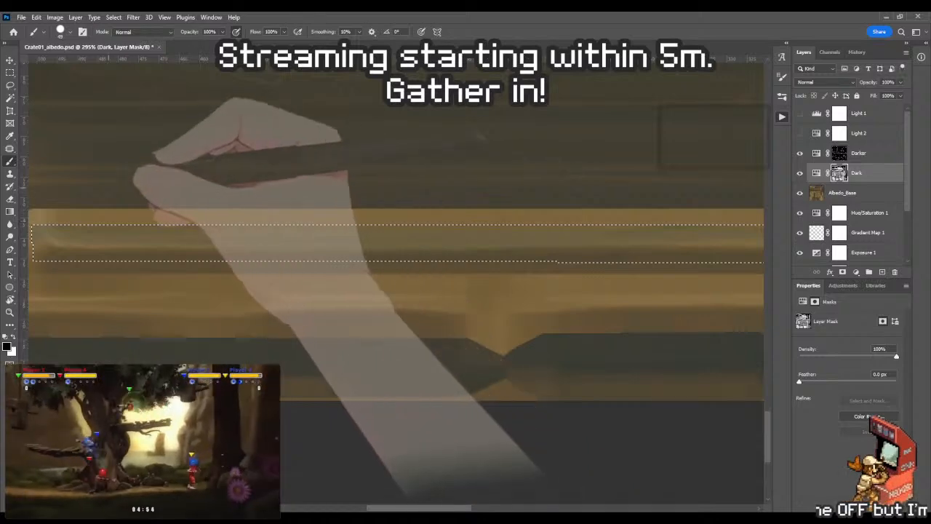
key("z")
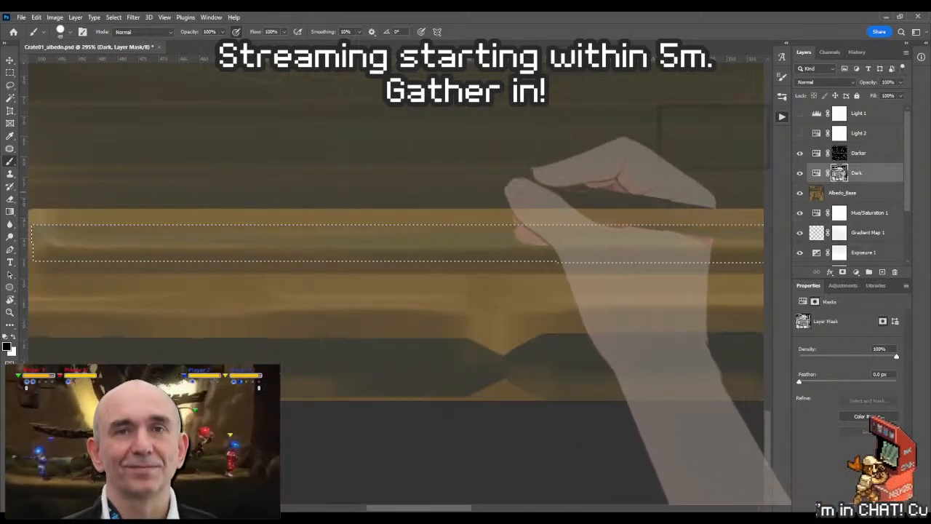
left_click_drag(377, 313, 352, 313)
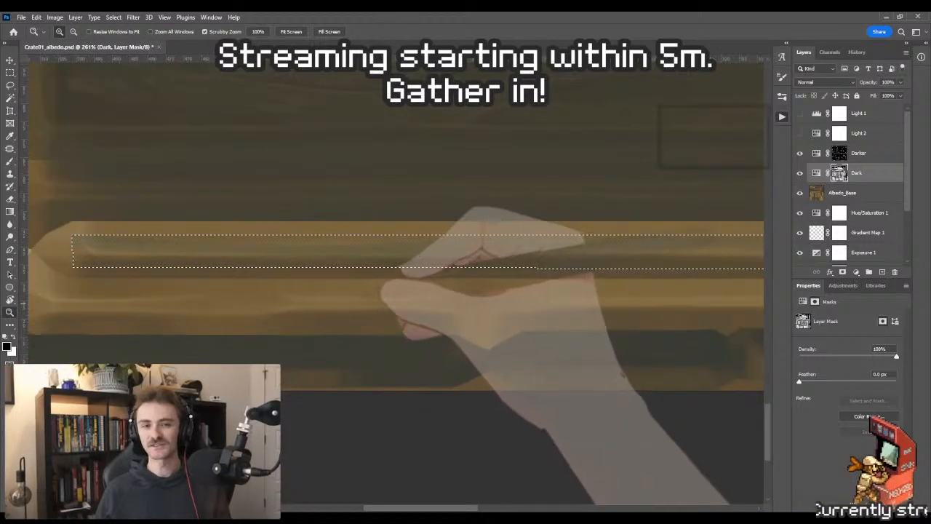
left_click_drag(286, 318, 390, 320)
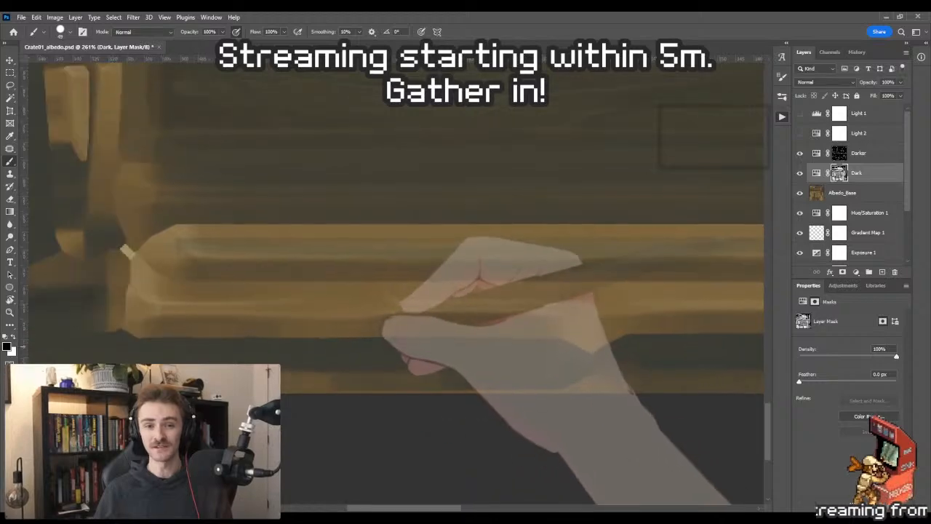
- Reduce the brush to 21 px and soften the dark strip's left end and its edges along the rail
key("z")
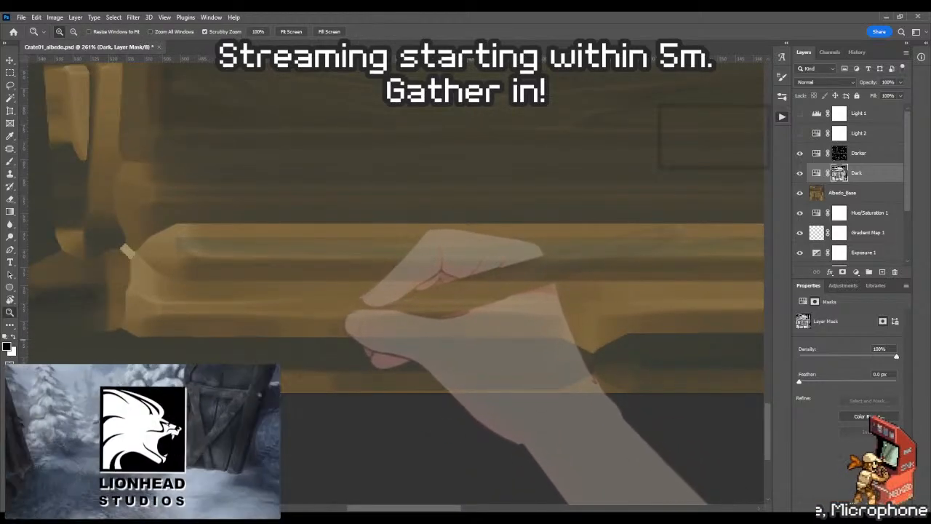
key("b")
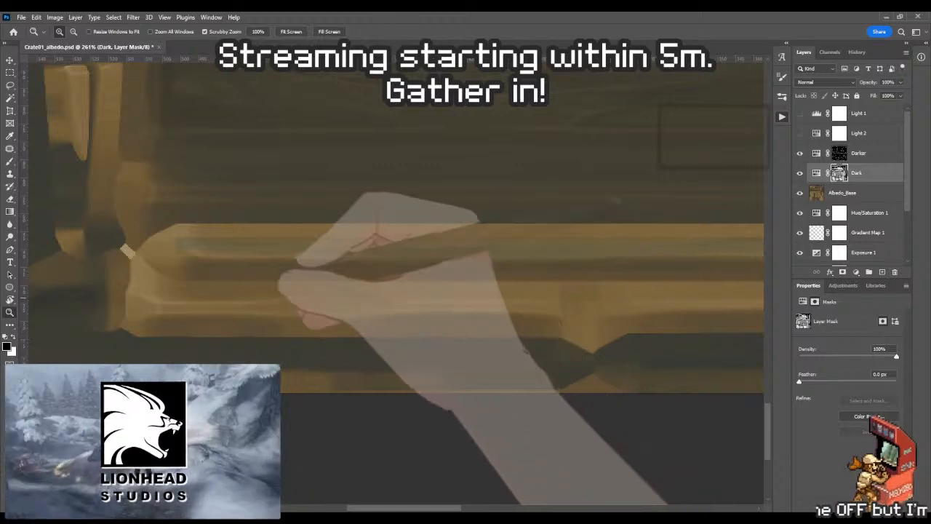
right_click_drag(177, 250, 167, 250, "alt")
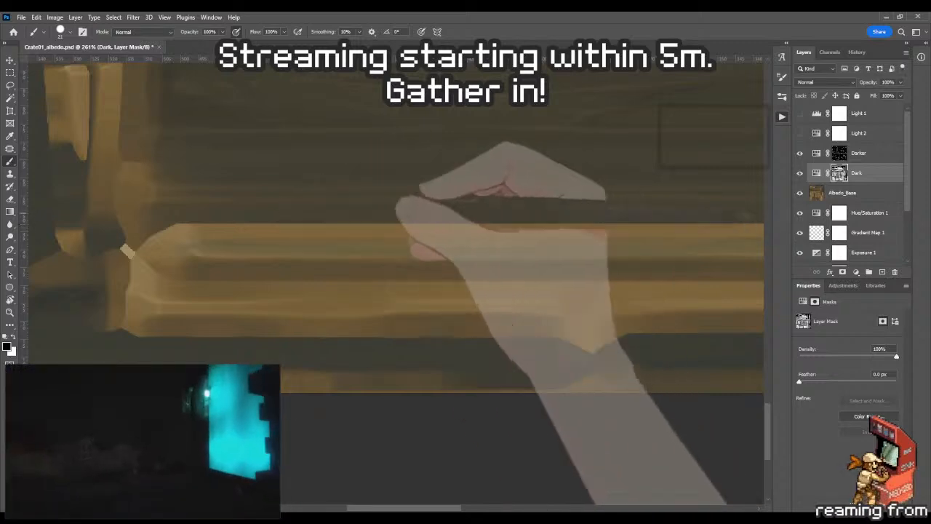
left_click_drag(513, 222, 255, 234)
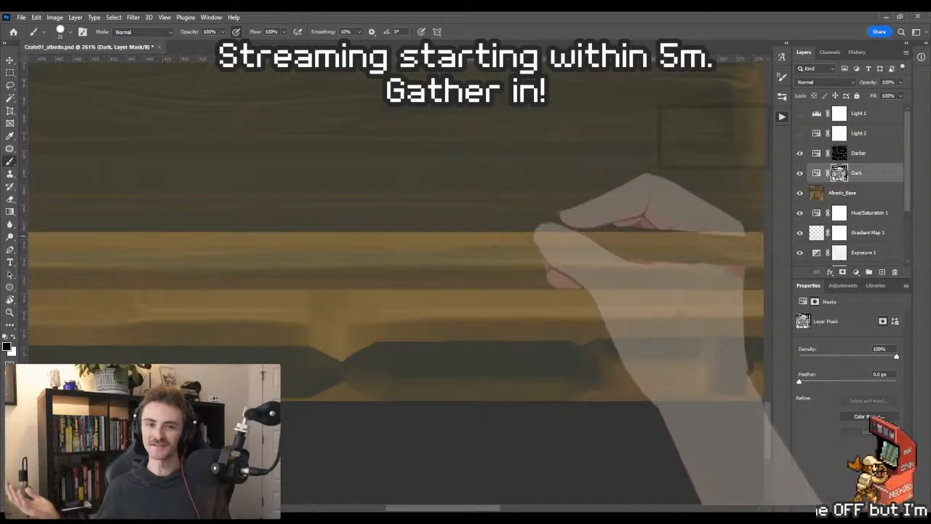
left_click_drag(508, 226, 297, 237)
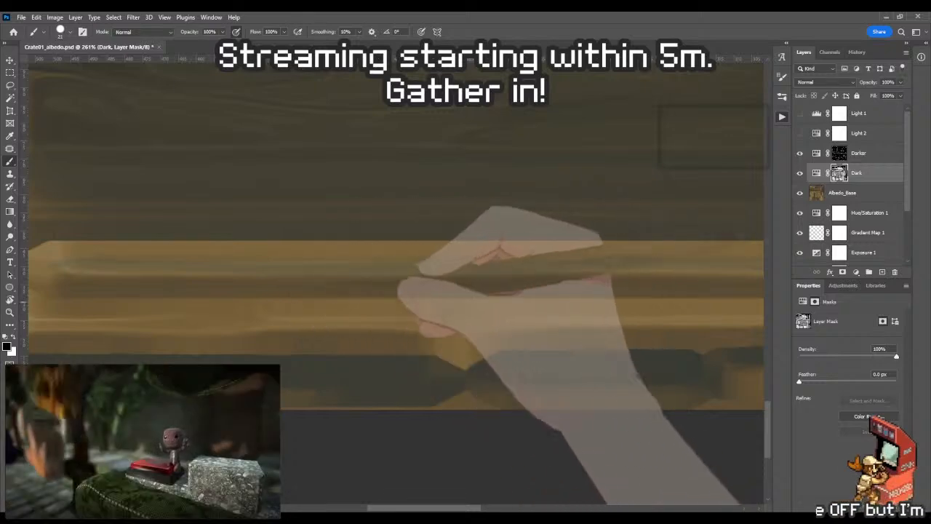
- Reduce the Brush to 2 px and paint thin black strokes on the Dark layer mask along the bottom rail's dark strip
key("z")
scroll(393, 276, "left", 2)
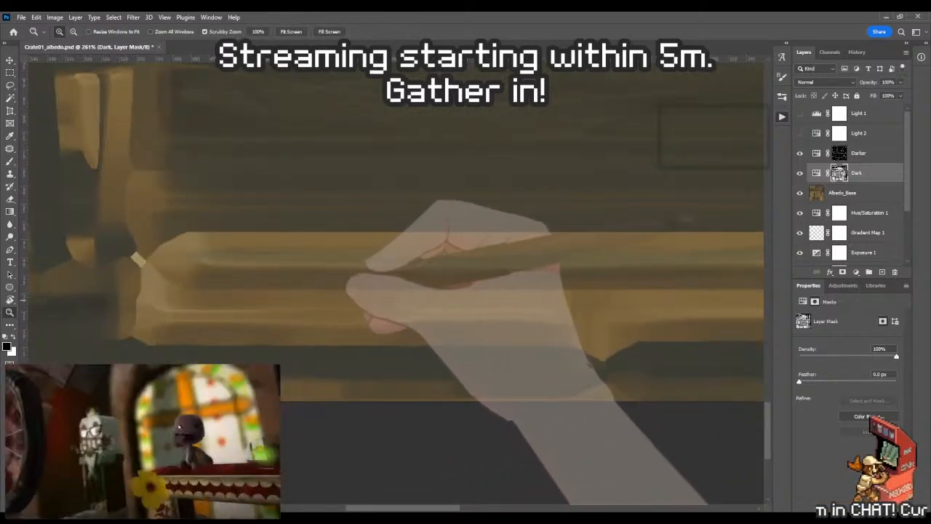
scroll(393, 291, "down", 3, "alt")
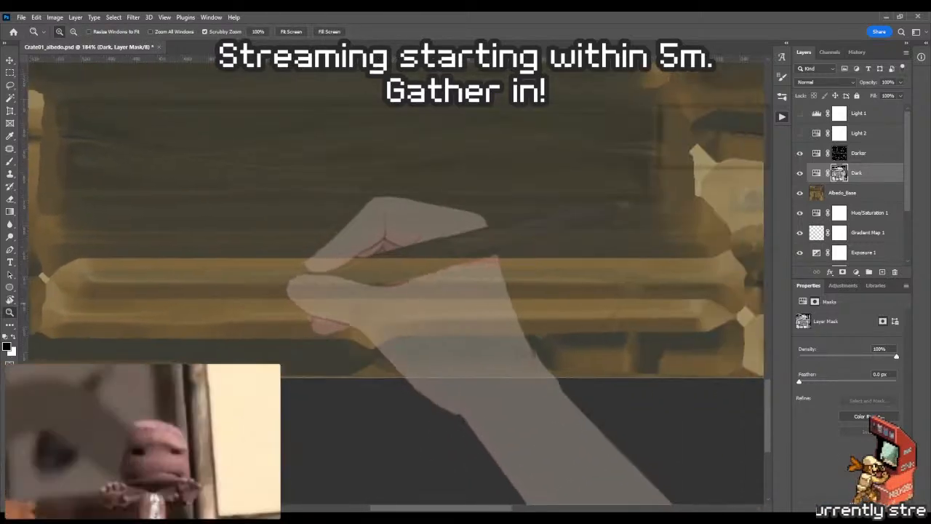
scroll(393, 277, "up", 5, "alt")
key("b")
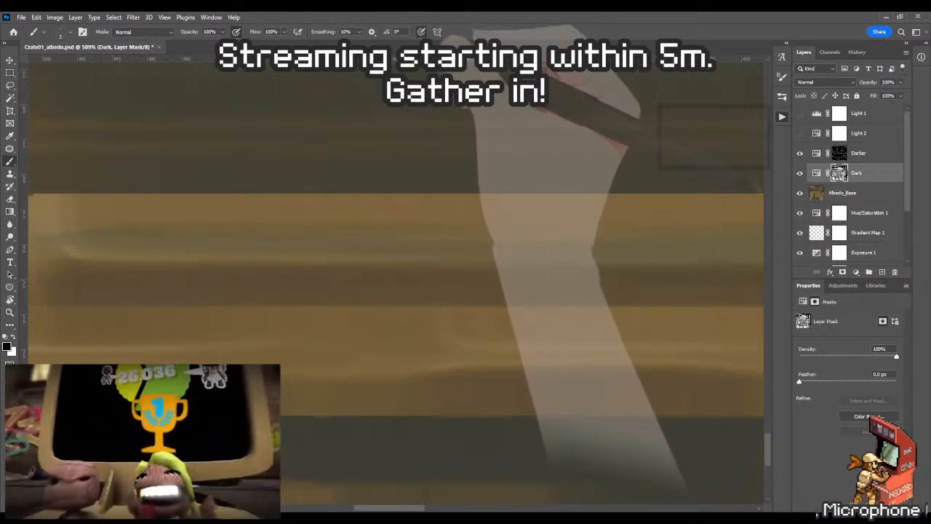
left_click_drag(393, 291, 403, 280)
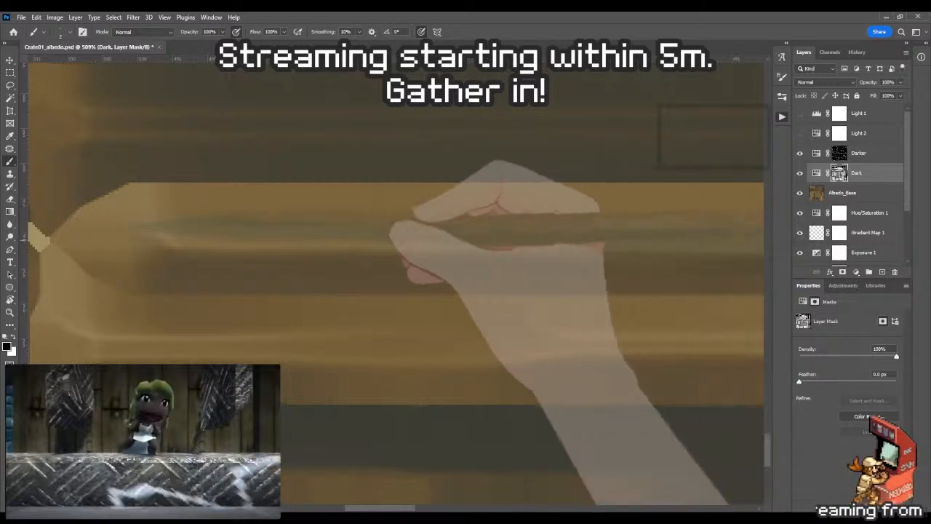
scroll(396, 277, "right", 2)
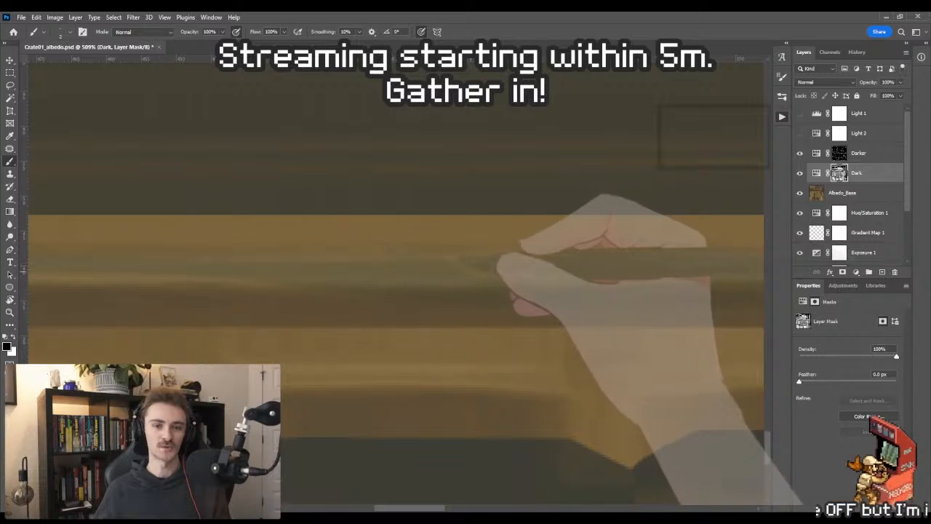
left_click_drag(515, 278, 345, 274)
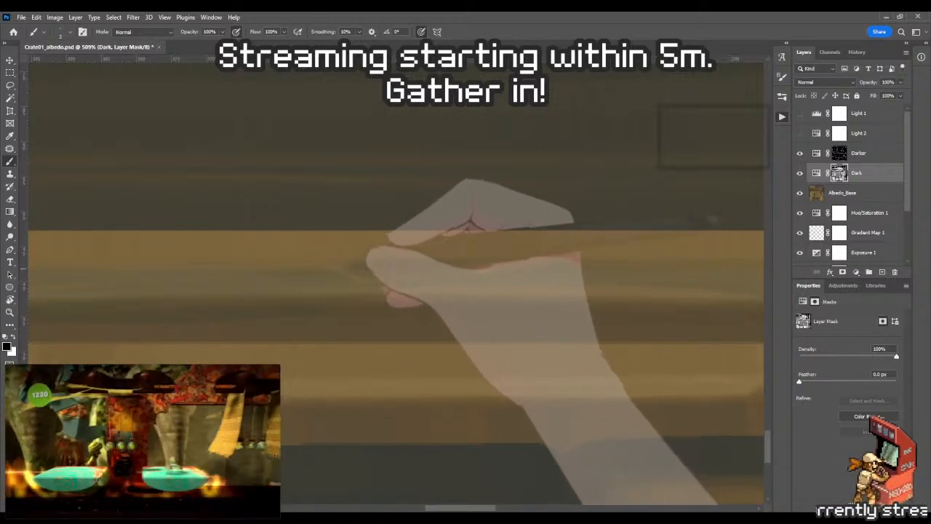
- Continue the fine black strokes on the Dark mask toward the right end of the rail's dark strip
key("z")
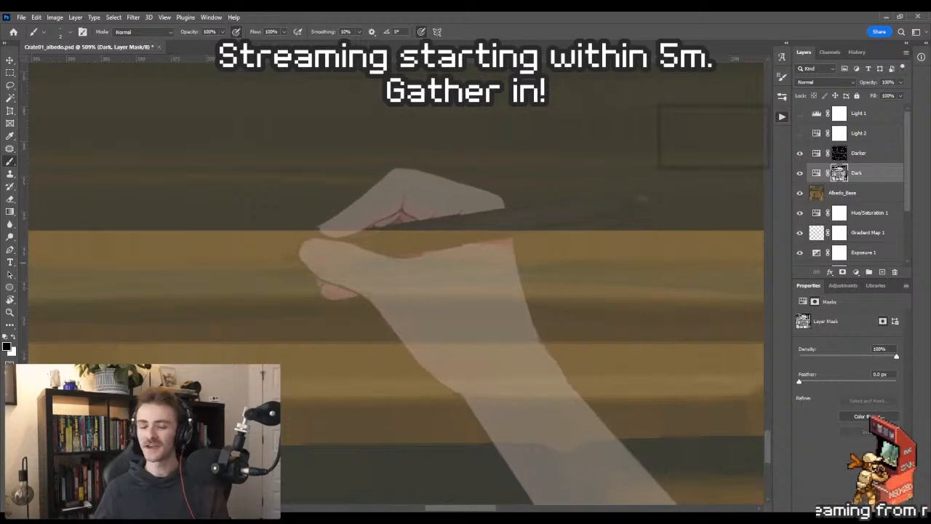
left_click_drag(369, 256, 348, 256)
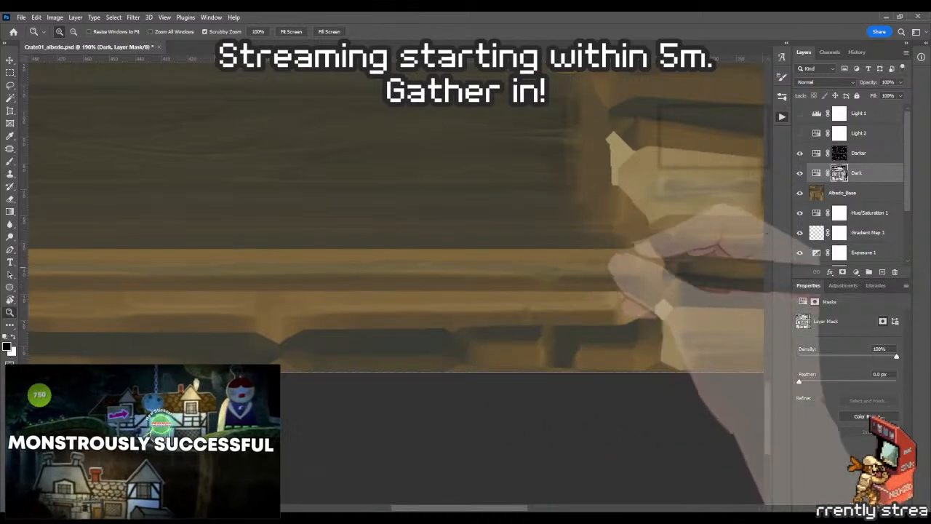
mouse_move(558, 268)
left_mouse_down()
mouse_move(605, 271)
mouse_move(448, 283)
mouse_move(458, 284)
left_mouse_up()
key("b")
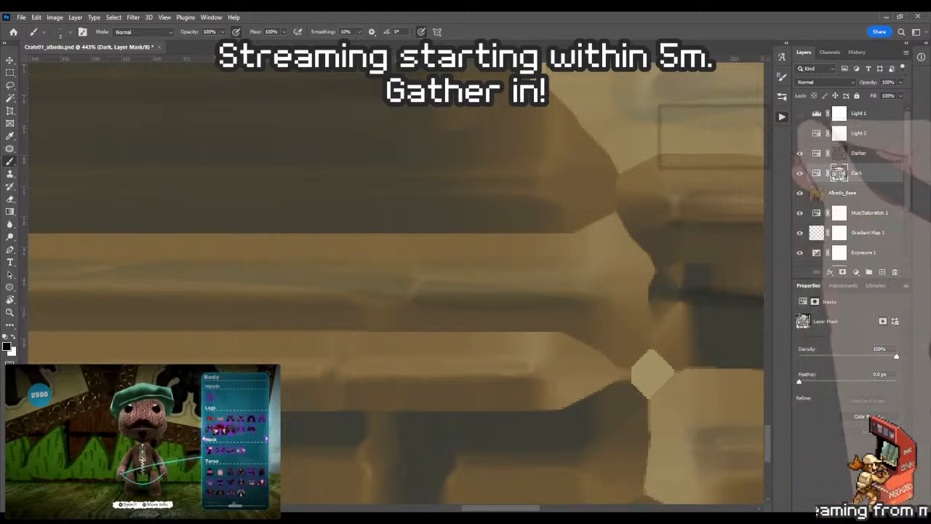
left_click_drag(473, 276, 592, 272)
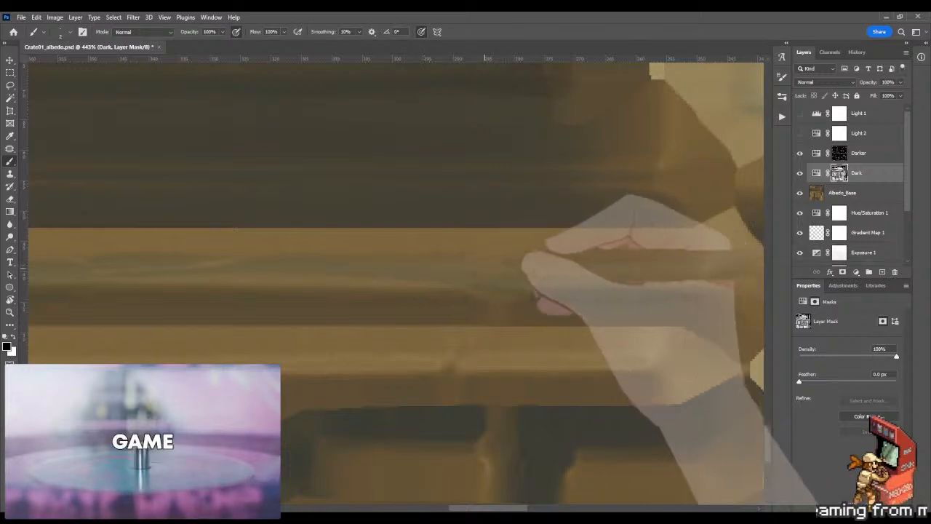
- Refine the left half of the rail's dark strip with more thin black strokes on the Dark mask
key("z")
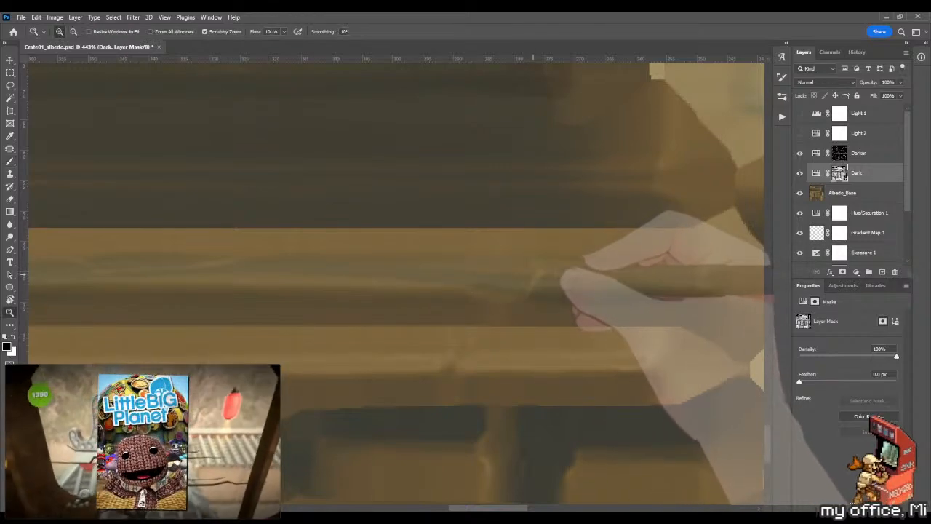
mouse_move(536, 285)
left_mouse_down()
mouse_move(461, 280)
mouse_move(440, 295)
mouse_move(491, 290)
left_mouse_up()
left_click_drag(273, 282, 361, 281)
key("b")
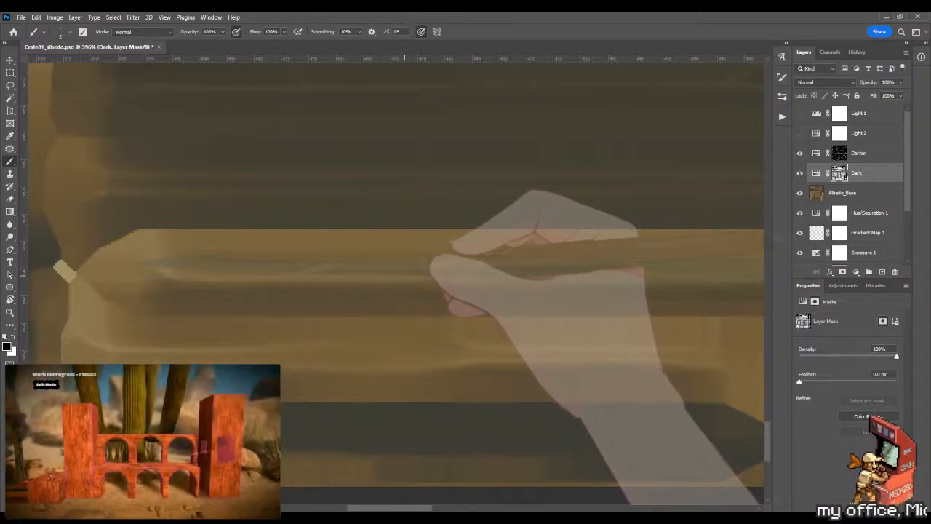
left_click_drag(464, 275, 429, 279)
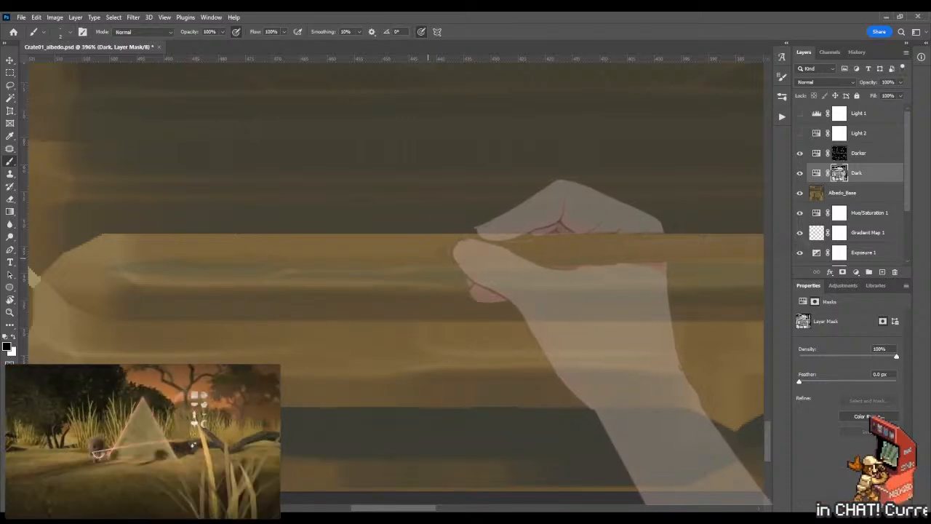
left_click_drag(472, 291, 489, 298)
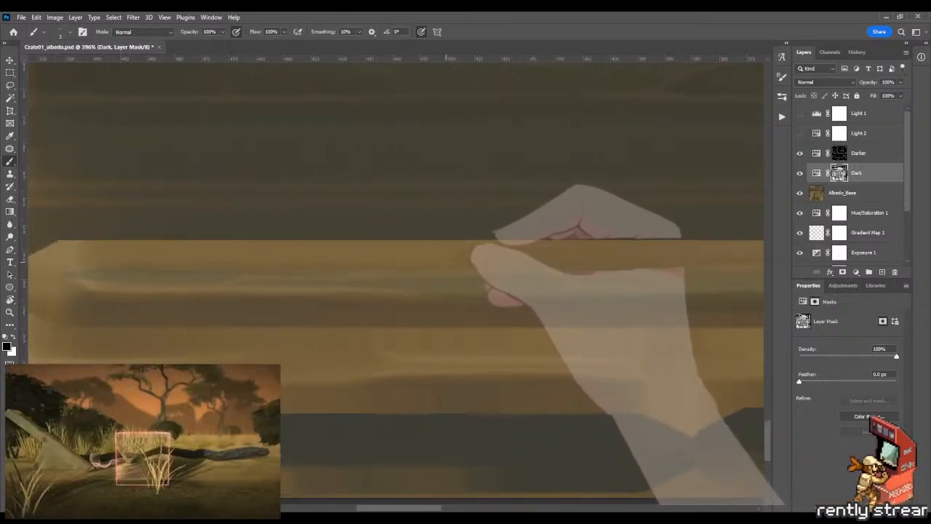
left_click_drag(443, 240, 358, 252)
- Save the texture, switch to Marmoset Toolbag, and orbit the wooden crate to check the updated shading
key("z")
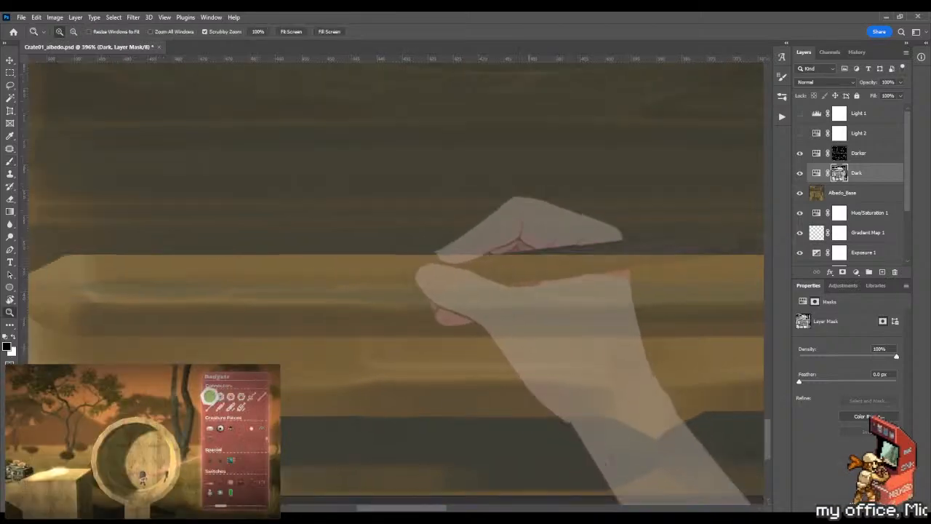
left_click_drag(426, 266, 451, 264)
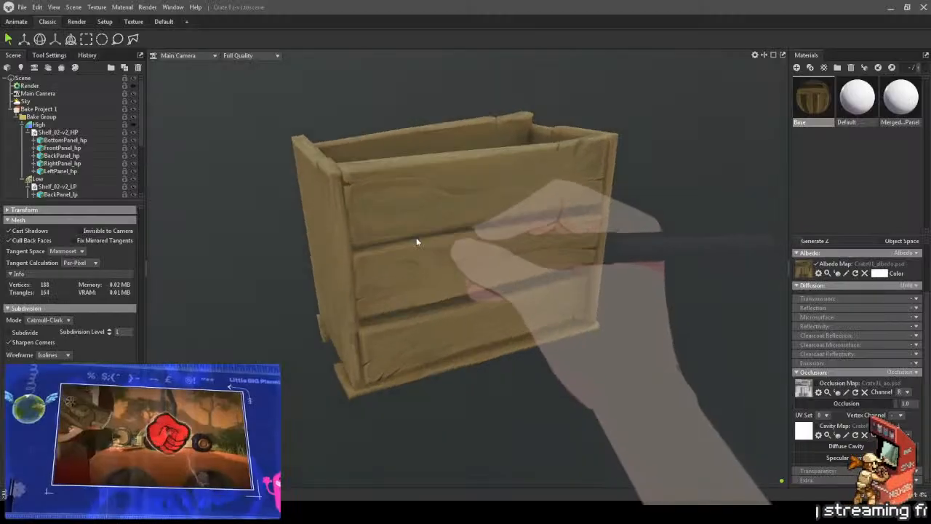
left_click_drag(416, 241, 550, 226)
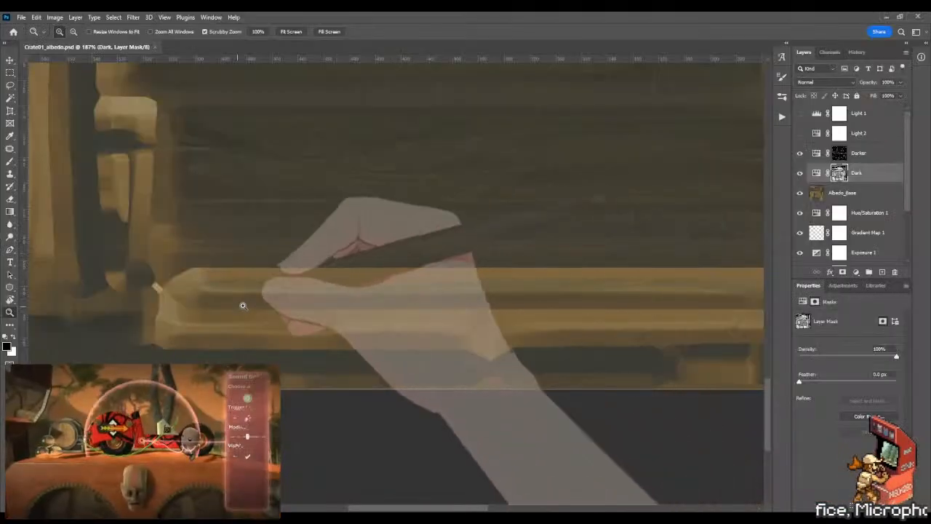
- Switch to Photoshop, enlarge the Brush to 25 px, and paint black over the dark strip's left tip on the Dark mask
left_click_drag(243, 305, 284, 295)
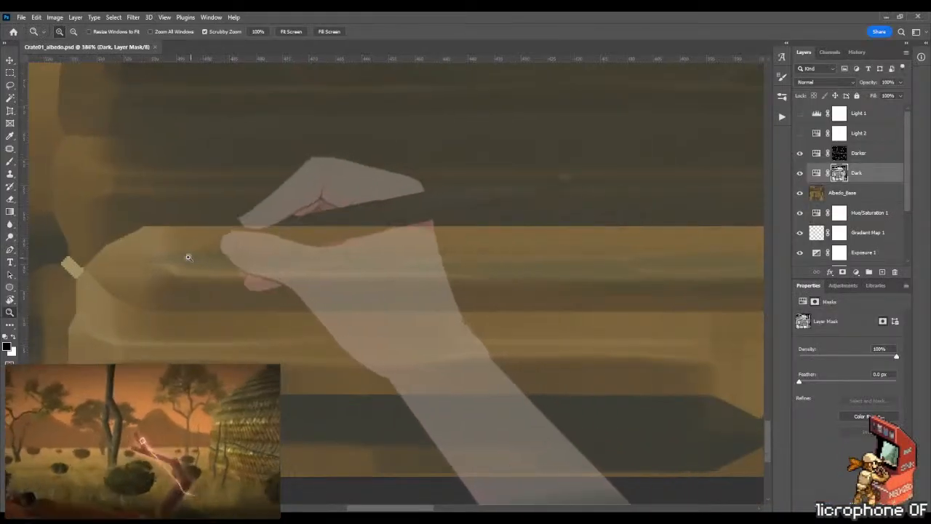
key("b")
key("bracketright")
key("bracketright")
key("bracketright")
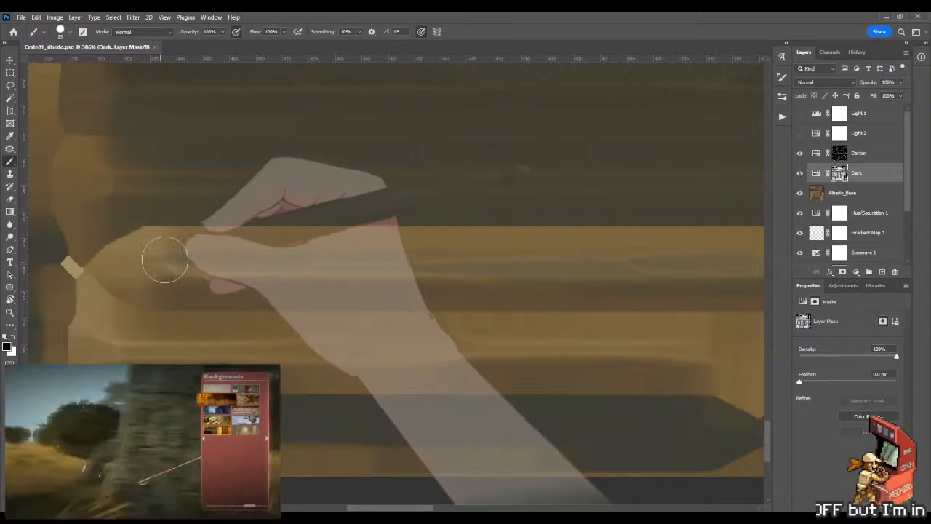
left_click_drag(115, 259, 109, 268)
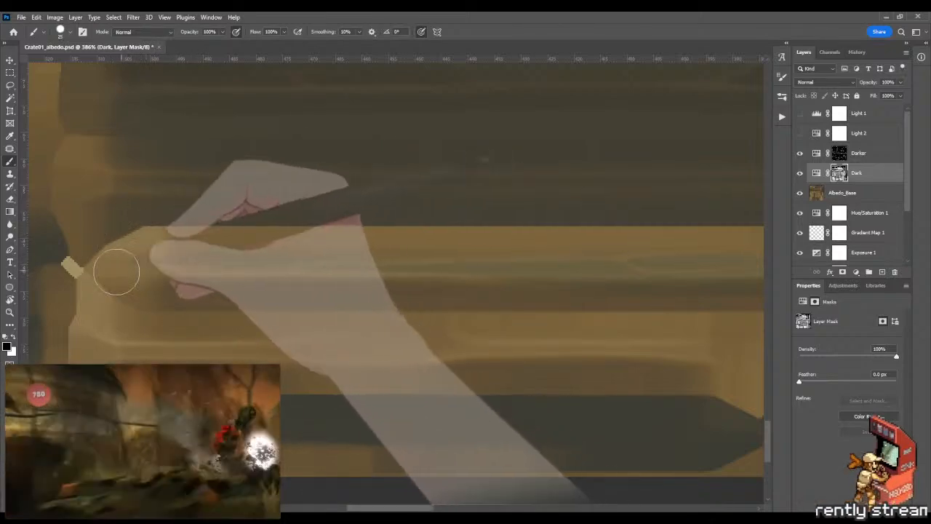
key("z")
left_click_drag(282, 227, 223, 225)
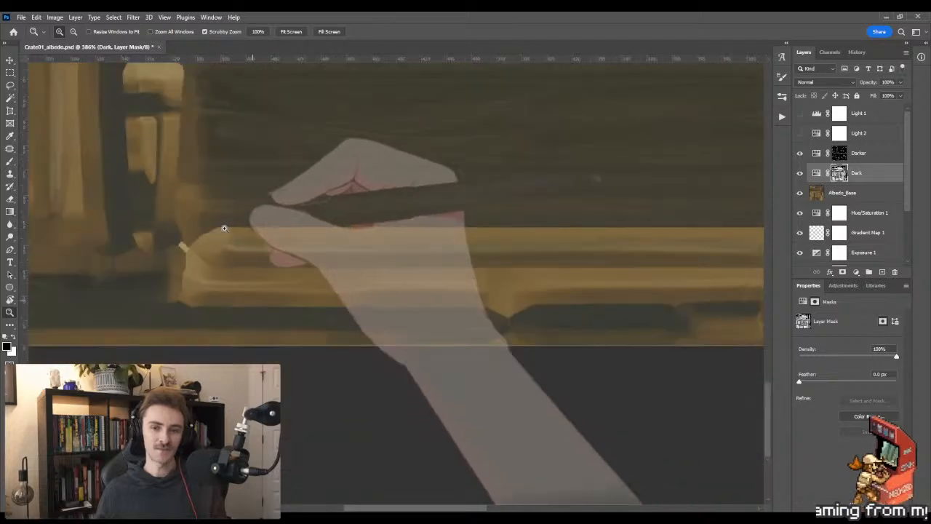
- Deselect the rail strip and inspect the shading along the rail up to its right corner joint
left_click_drag(763, 260, 218, 237)
key("ctrl+d")
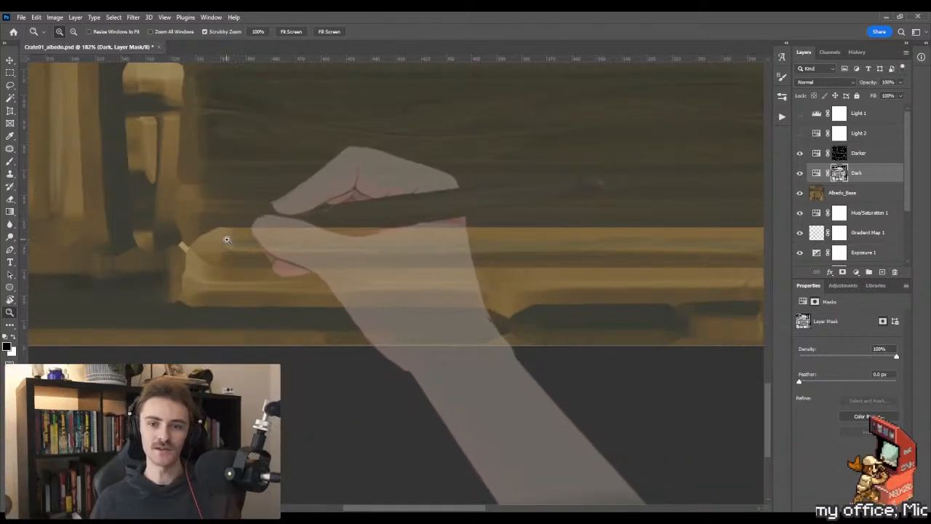
key("b")
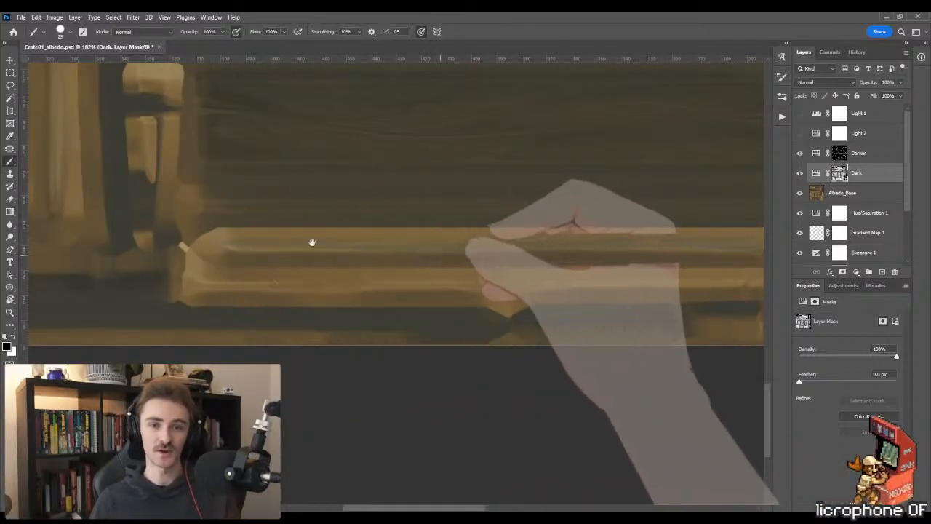
scroll(328, 243, "right", 10)
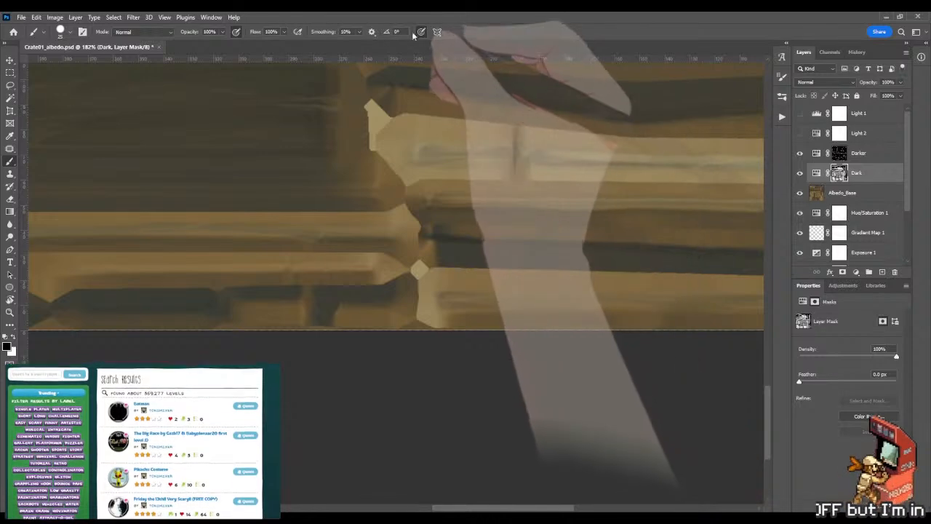
scroll(403, 243, "up", 5, "alt")
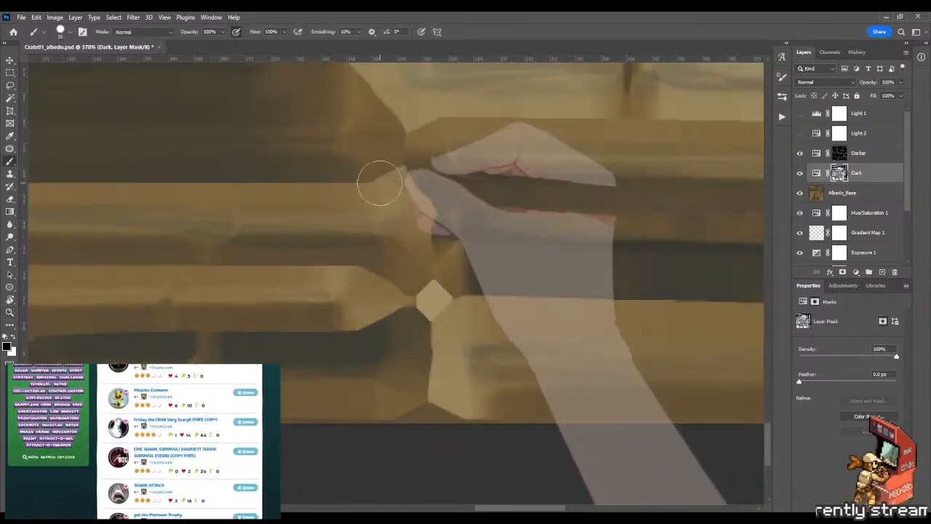
key("z")
scroll(378, 259, "down", 6, "alt")
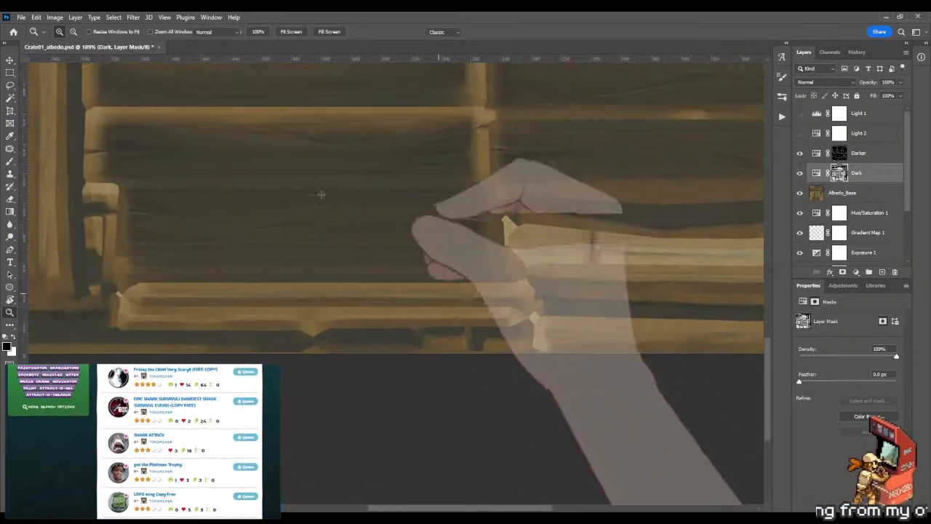
key("g")
left_click(122, 34)
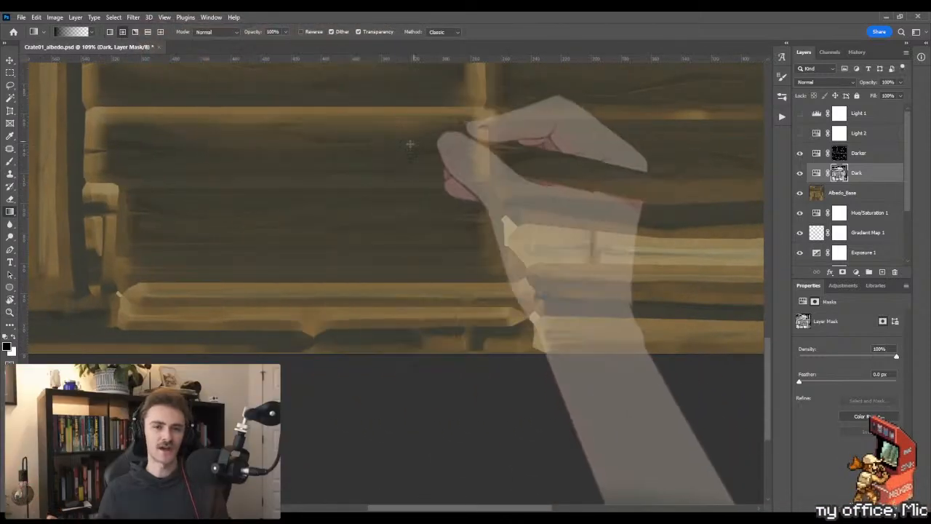
left_click_drag(405, 131, 410, 187)
left_click_drag(420, 97, 420, 433)
scroll(397, 430, "down", 5)
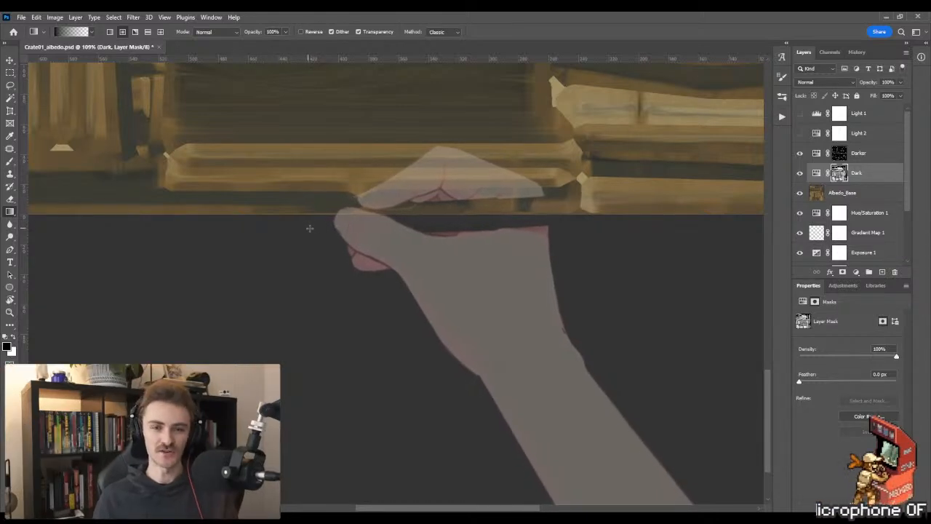
- Make the Darker layer active and lasso a small tapered sliver at the left end of the rail's groove
key("z")
left_click_drag(327, 177, 400, 279)
key("m")
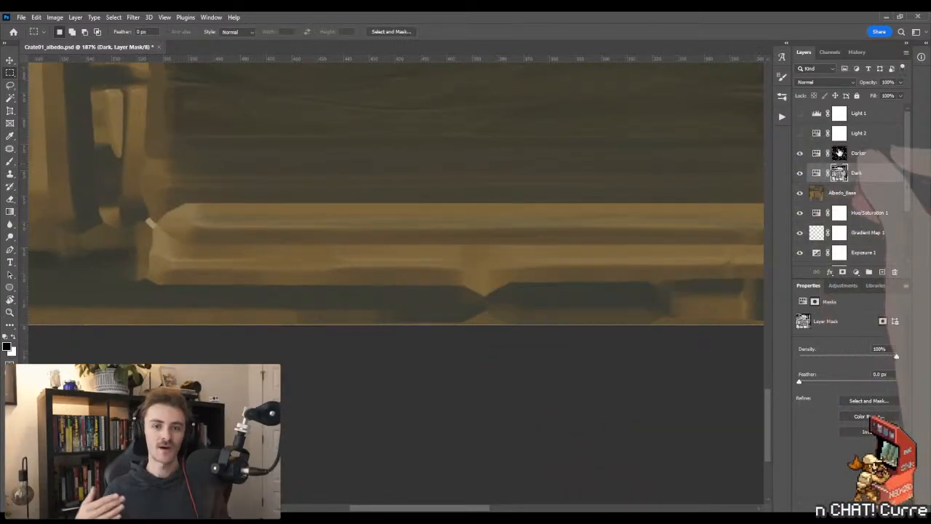
key("alt+bracketright")
key("z")
left_click_drag(182, 208, 233, 227)
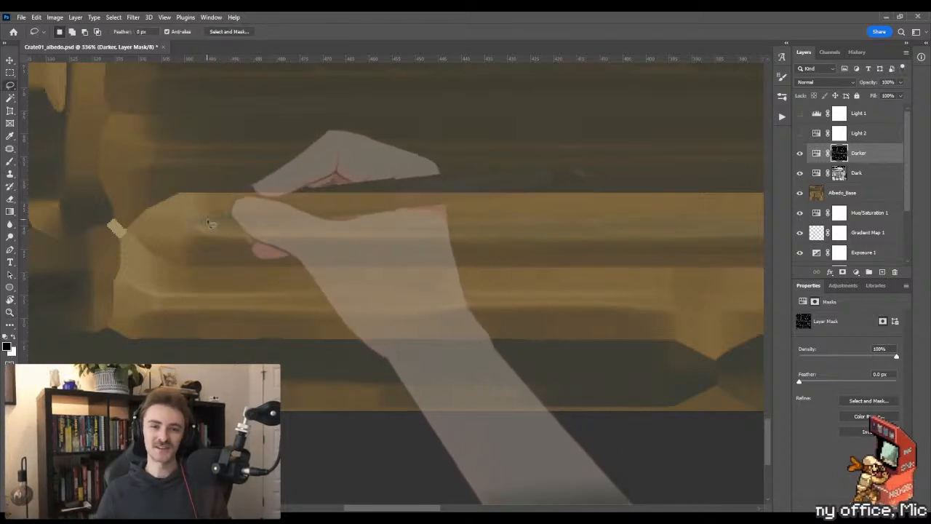
mouse_move(209, 216)
left_mouse_down()
mouse_move(306, 234)
mouse_move(291, 222)
mouse_move(213, 228)
left_mouse_up()
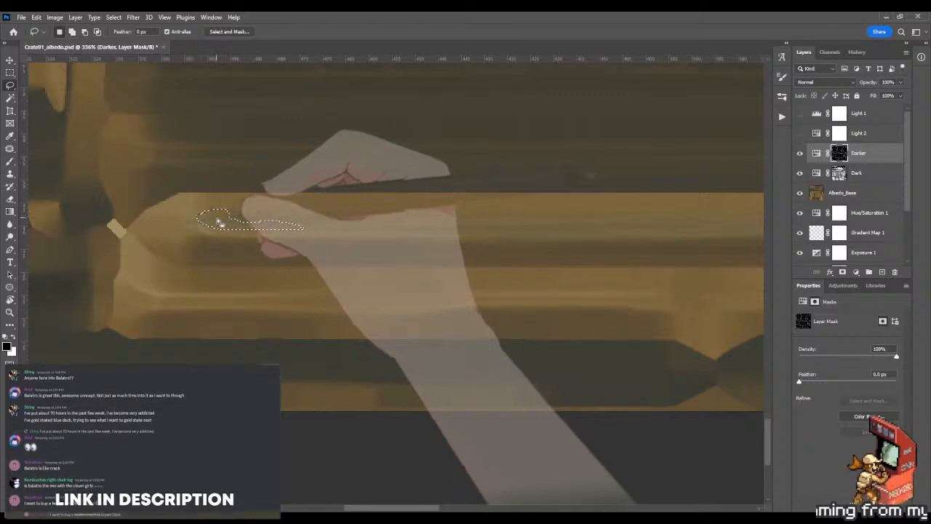
- Darken the sliver with a white-to-transparent gradient from left to right on the Darker layer mask, and deselect it
key("g")
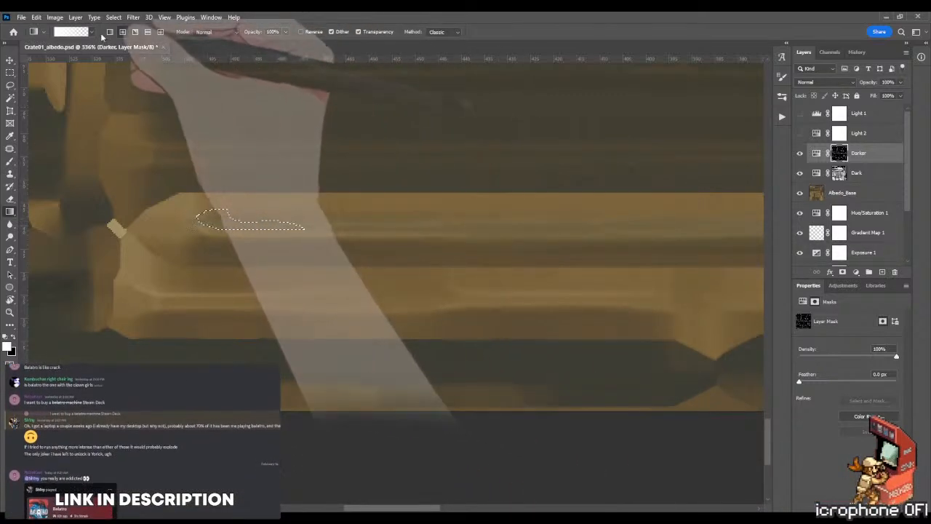
left_click_drag(204, 220, 466, 230)
key("m")
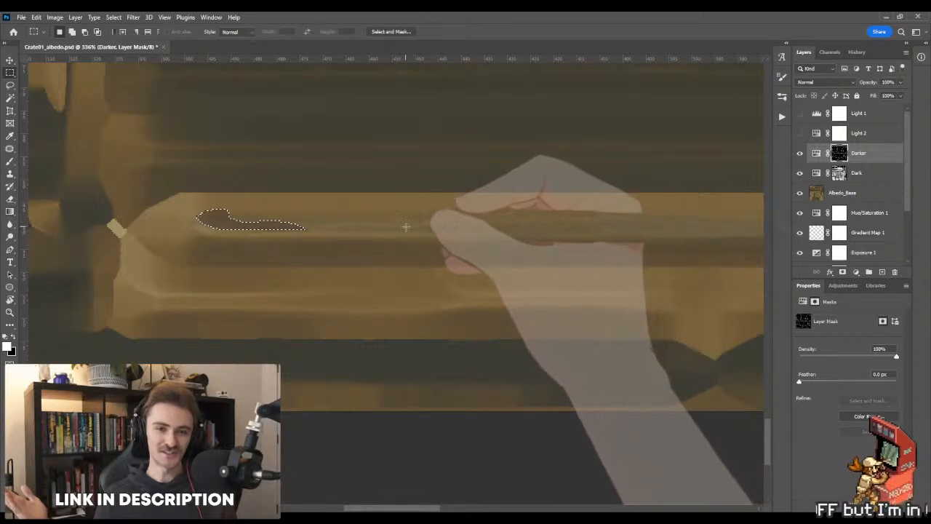
key("ctrl+d")
- Blend the dark sliver at the left end of the rail's groove with the Mixer Brush on the Darker mask
key("b")
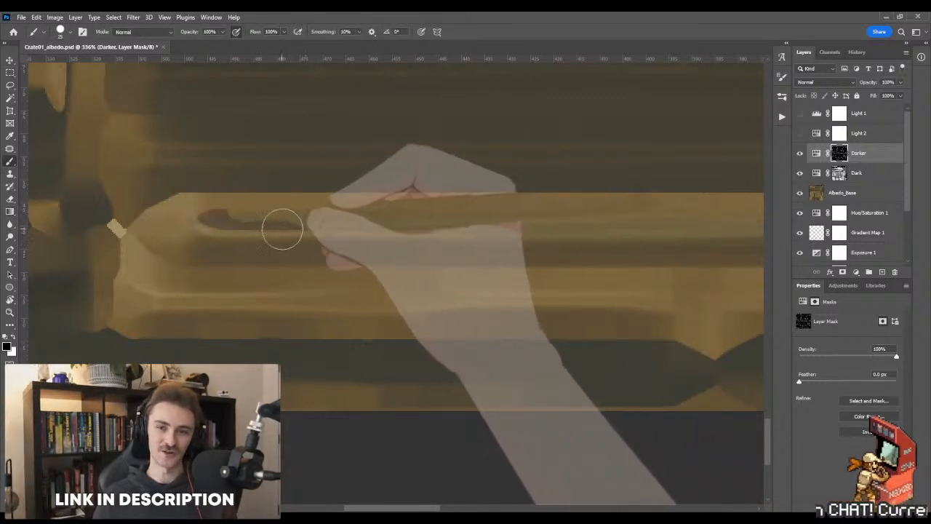
key("shift+b")
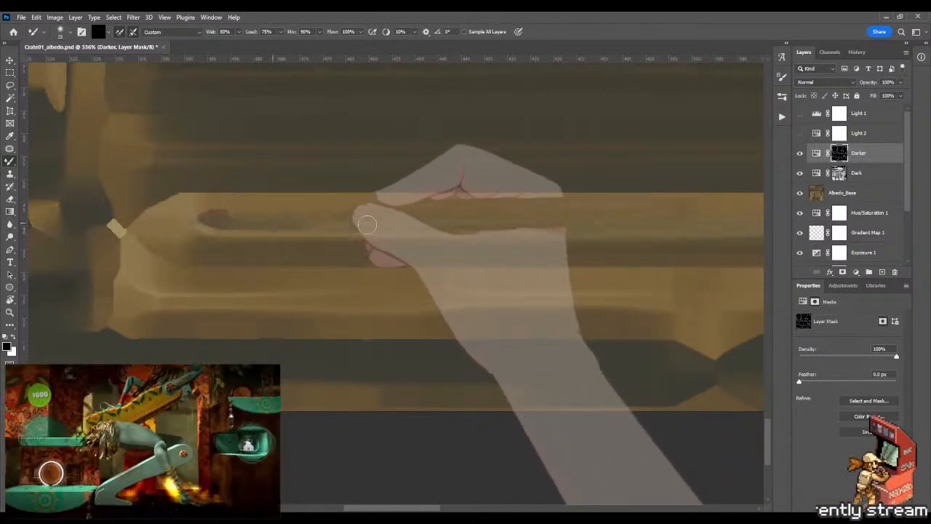
left_click_drag(231, 221, 279, 220)
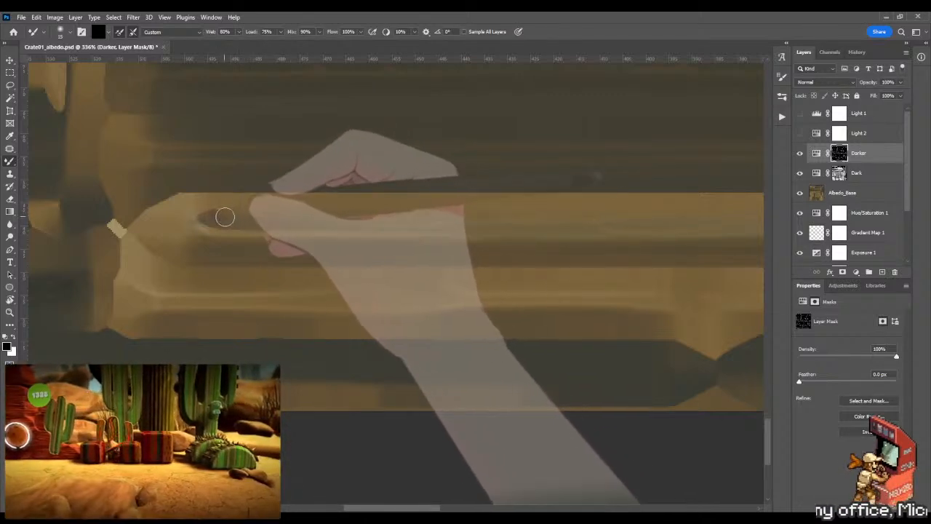
left_click_drag(225, 214, 286, 223)
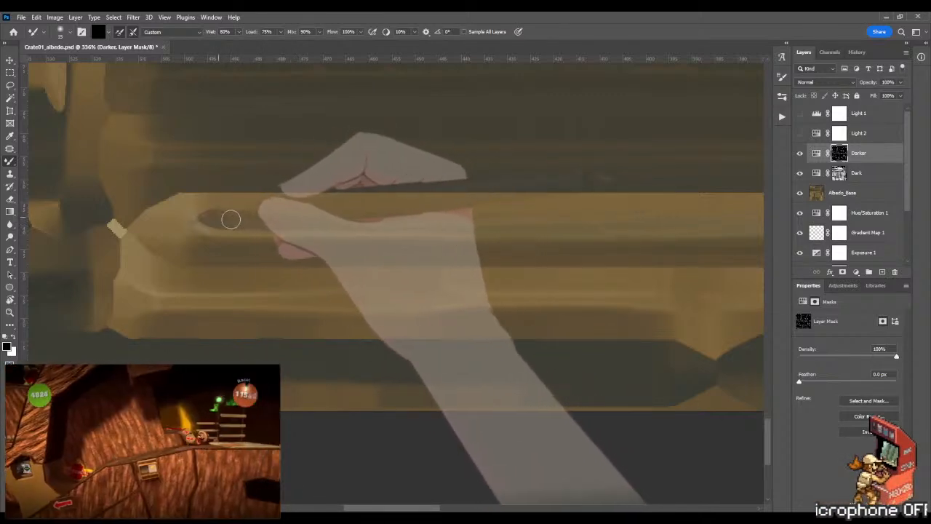
- Lasso a hooked, tapered sliver at the right end of the rail's groove and darken it on the Darker mask
left_click_drag(358, 278, 182, 280)
left_click_drag(444, 255, 272, 277)
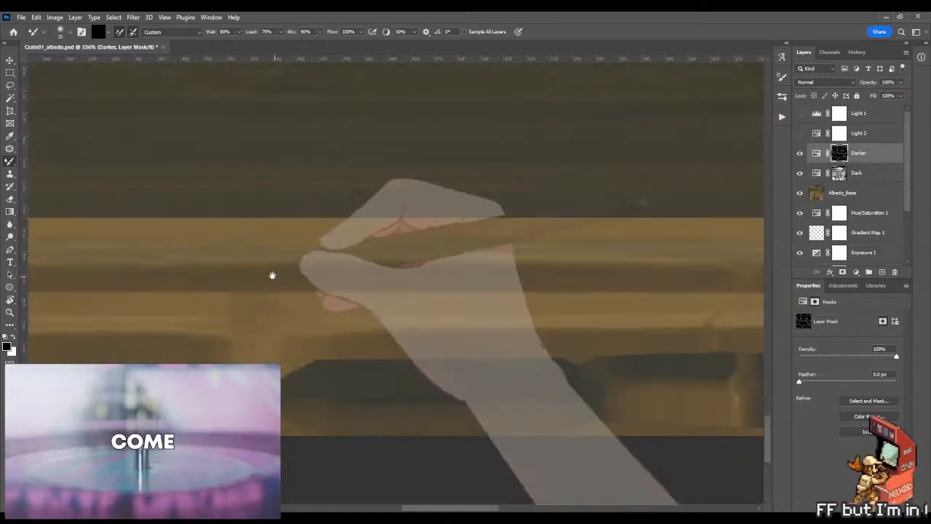
left_click_drag(437, 274, 204, 266)
left_click_drag(486, 263, 272, 263)
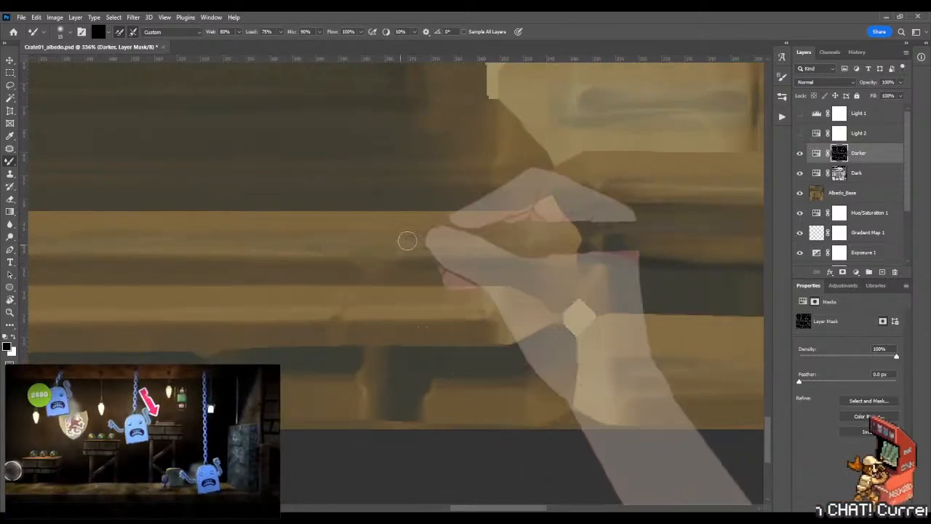
key("l")
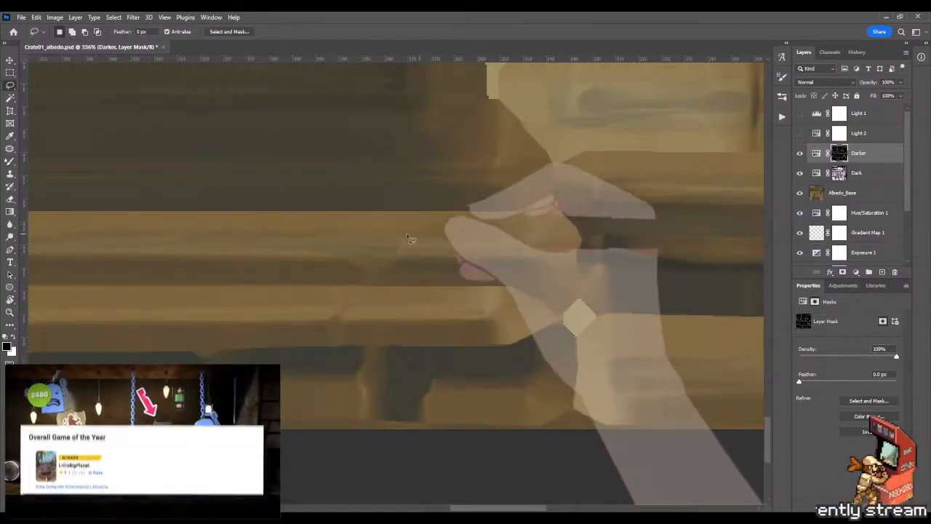
left_click_drag(371, 235, 535, 234)
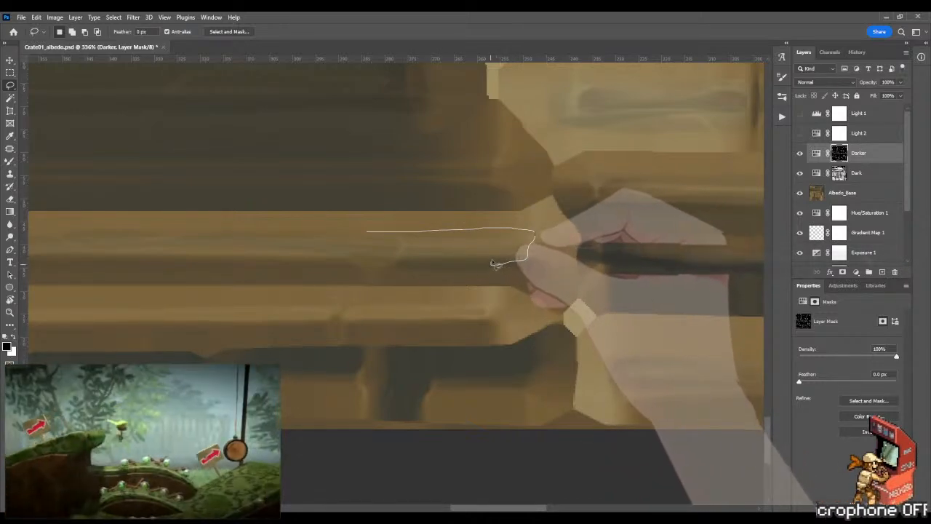
left_click_drag(501, 254, 454, 246)
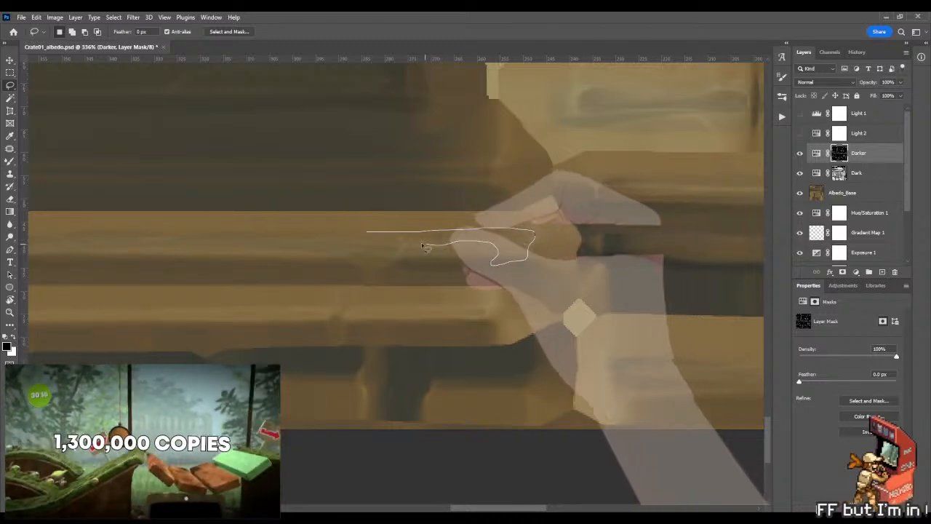
left_click_drag(384, 238, 386, 239)
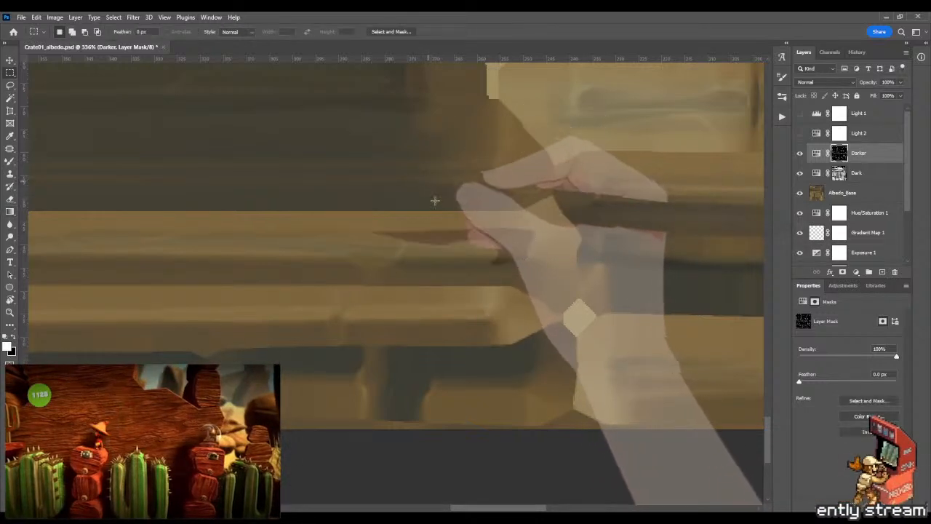
- Soften the dark sliver at the groove's right end with the Mixer Brush and the regular Brush
key("b")
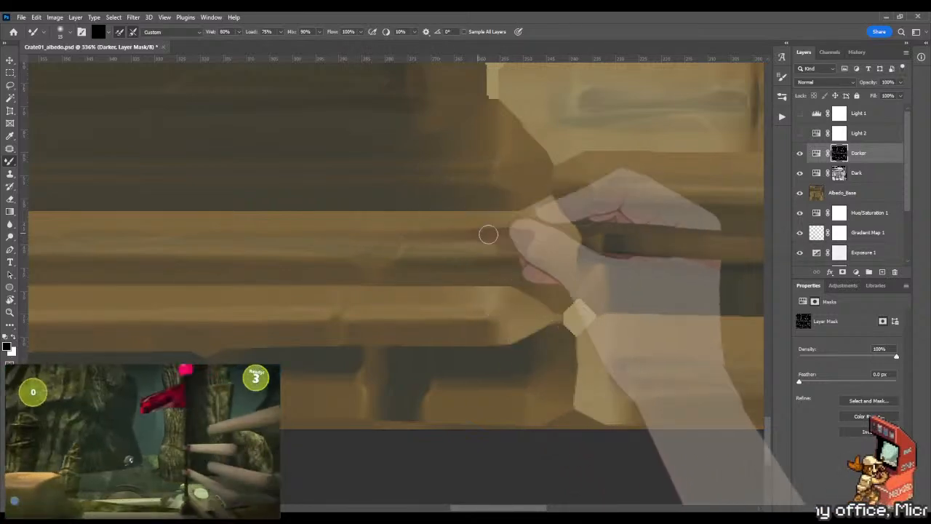
key("shift+b")
key("shift+b")
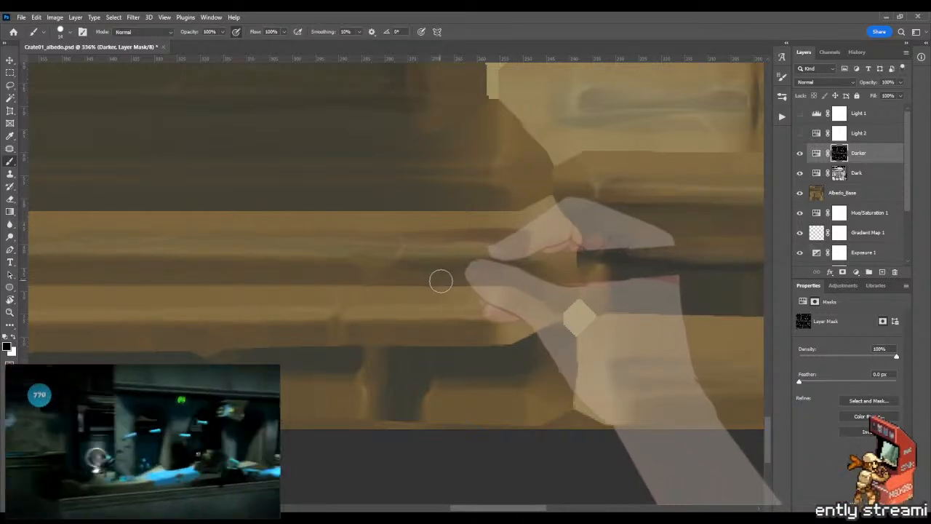
- Lasso a forked wood crack across the rail's middle, darken it with a gradient on the Darker mask, and blend its edges
key("z")
left_click_drag(441, 282, 370, 294)
left_click_drag(268, 295, 507, 304)
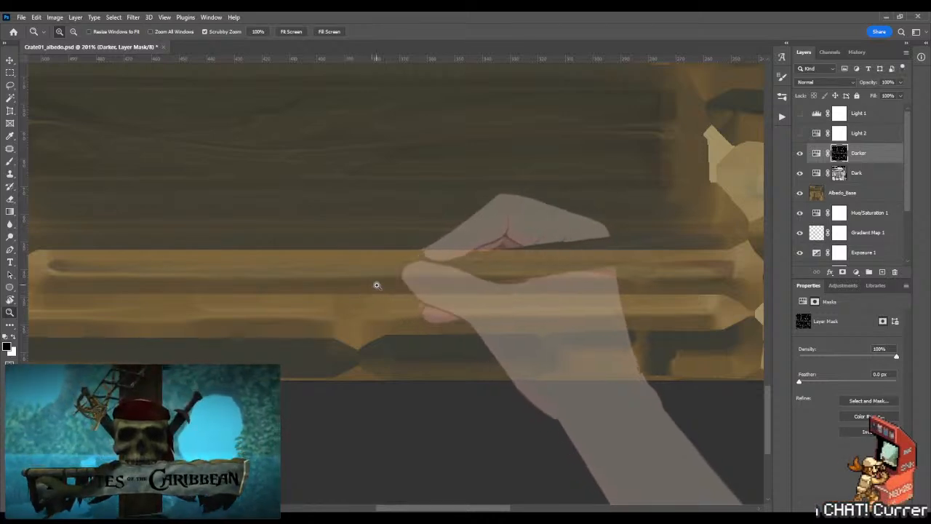
left_click_drag(387, 286, 403, 286)
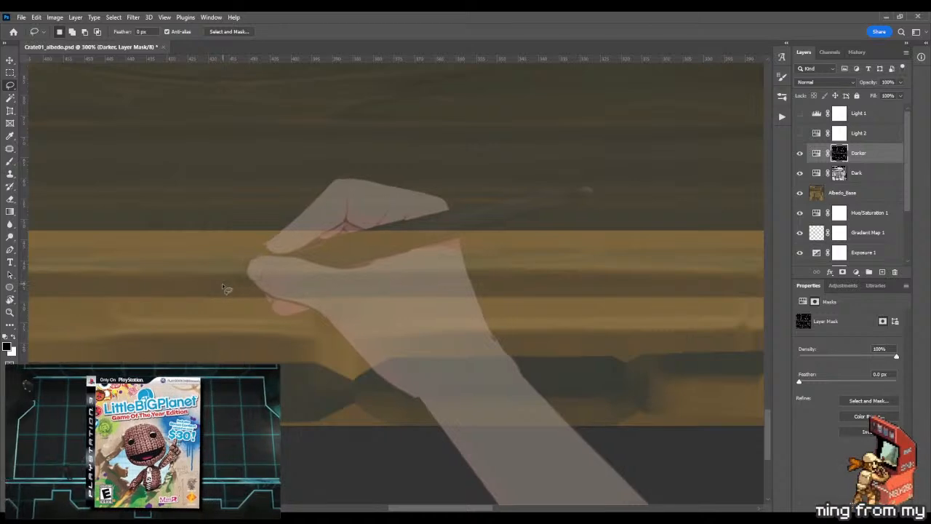
mouse_move(227, 286)
left_mouse_down()
mouse_move(463, 257)
mouse_move(348, 283)
mouse_move(411, 290)
left_mouse_up()
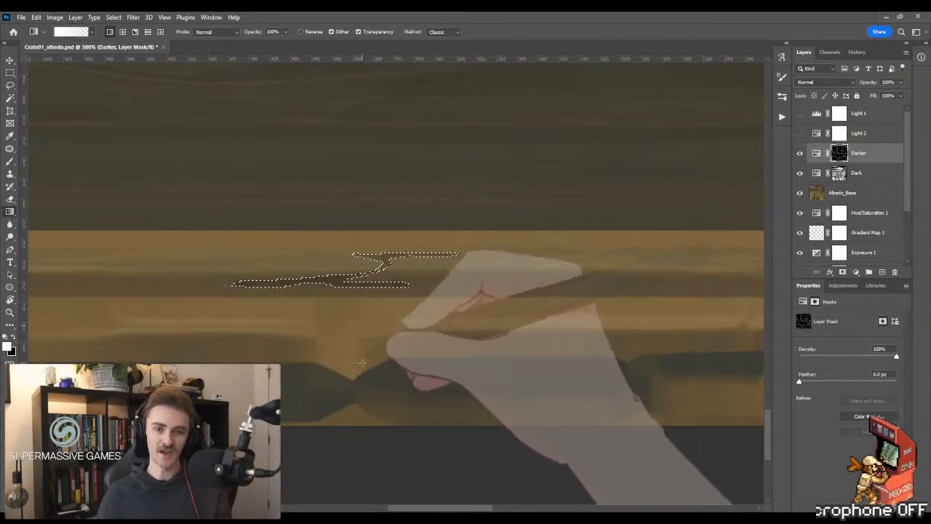
key("m")
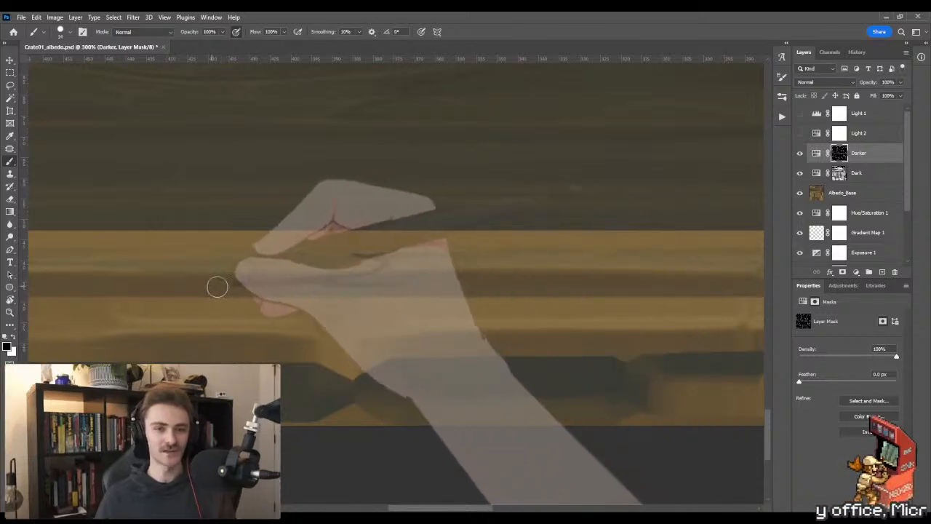
key("shift+b")
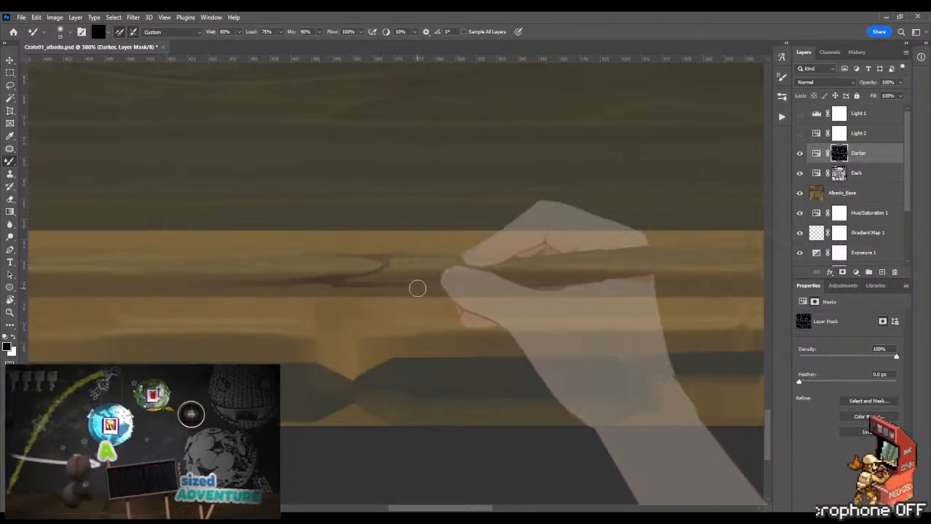
- Marquee-select the groove's left end, fade its dark shading with a black-to-transparent gradient on the Darker mask, and deselect it
key("z")
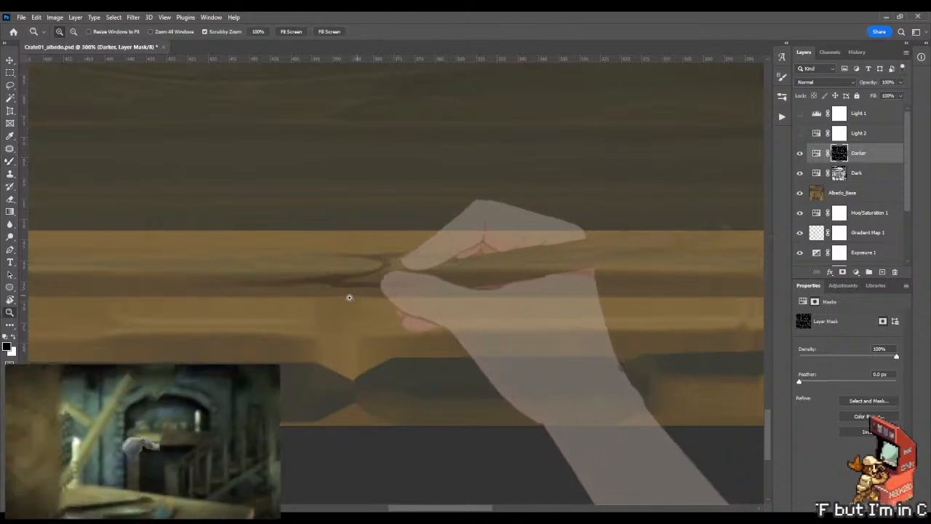
left_click_drag(350, 298, 298, 302)
key("m")
mouse_move(173, 267)
left_mouse_down()
mouse_move(308, 270)
mouse_move(192, 297)
left_mouse_up()
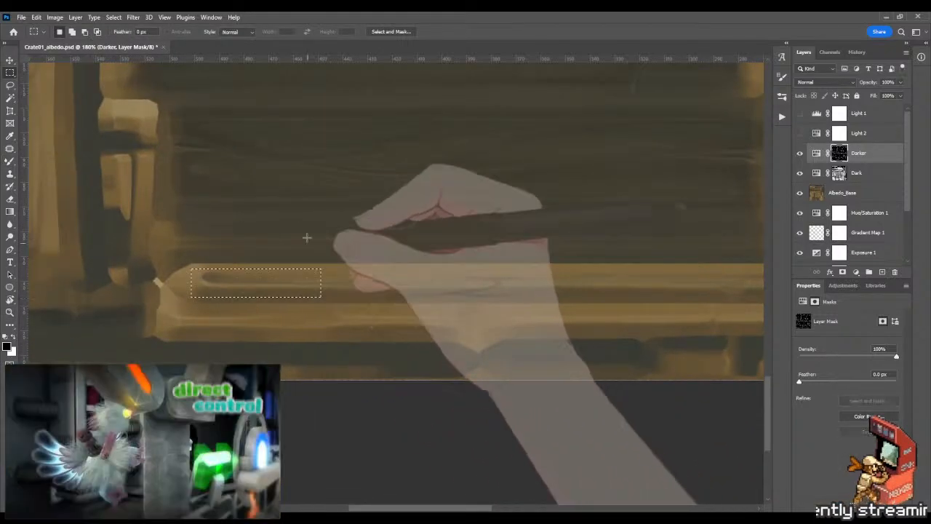
key("g")
left_click_drag(291, 224, 516, 217)
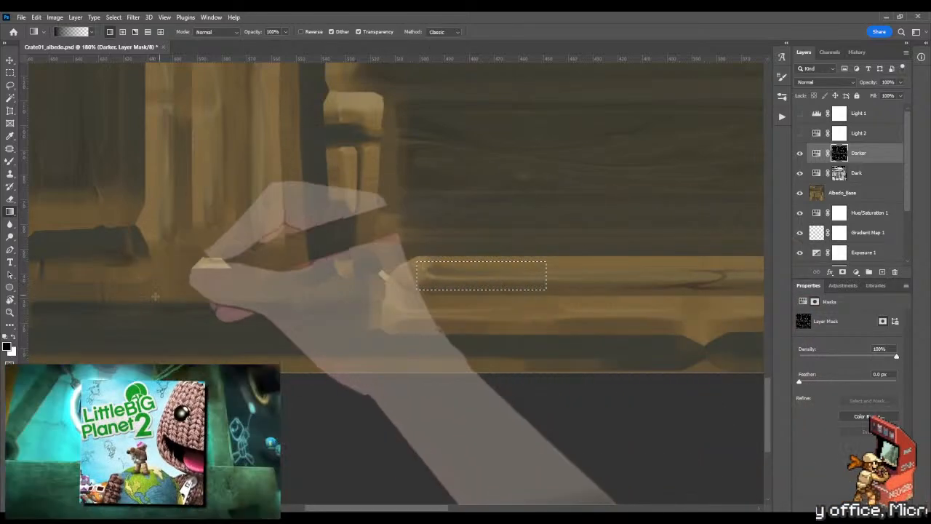
left_click_drag(117, 309, 502, 281)
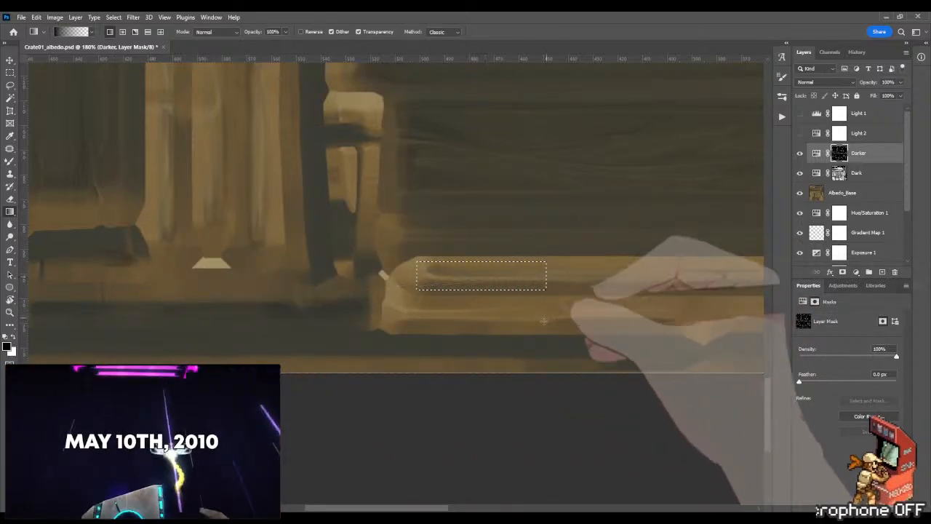
key("m")
left_click(572, 310)
- Marquee-select the groove's right end, fade its dark shading with a black-to-transparent gradient on the Darker mask, and deselect it
left_click_drag(630, 294, 426, 287)
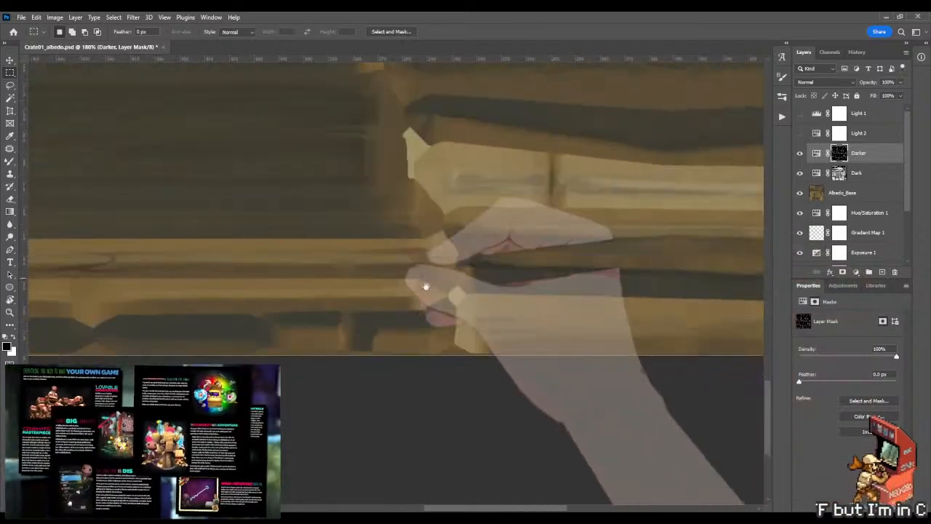
left_click_drag(445, 239, 294, 277)
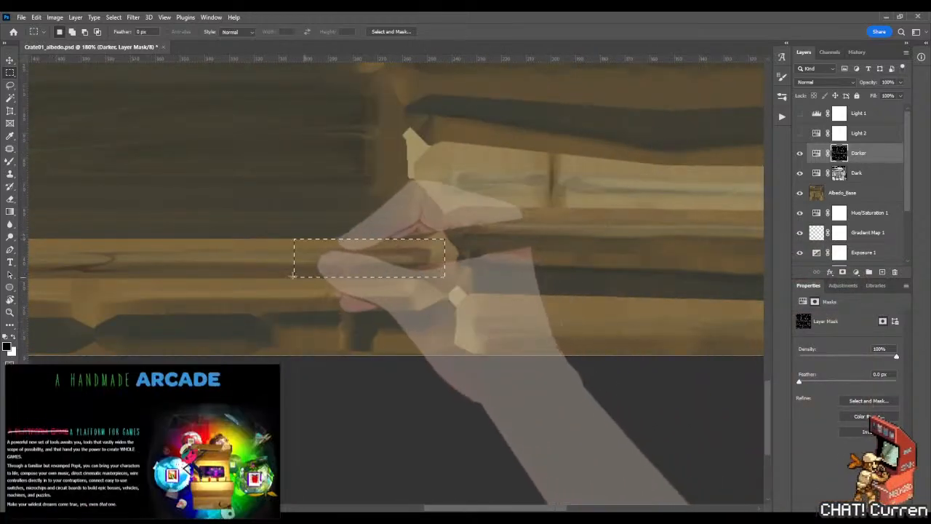
key("g")
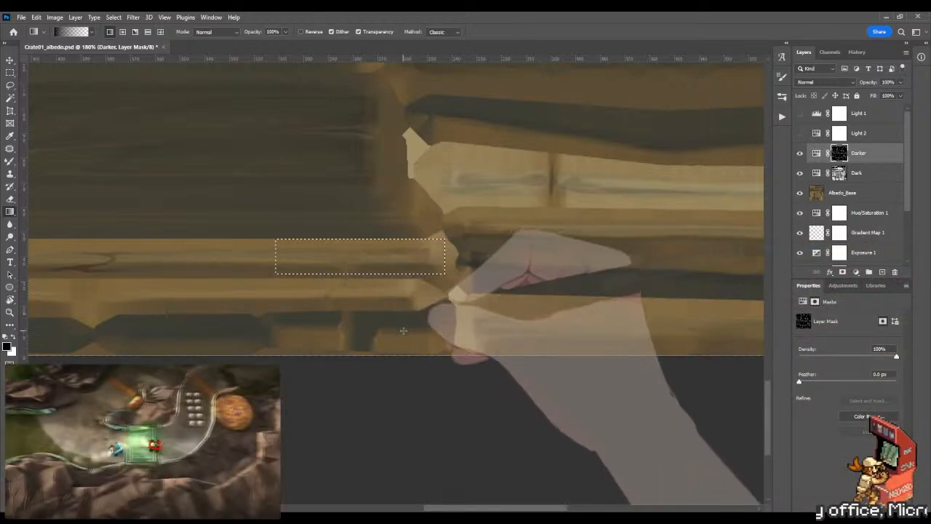
left_click_drag(316, 236, 581, 238)
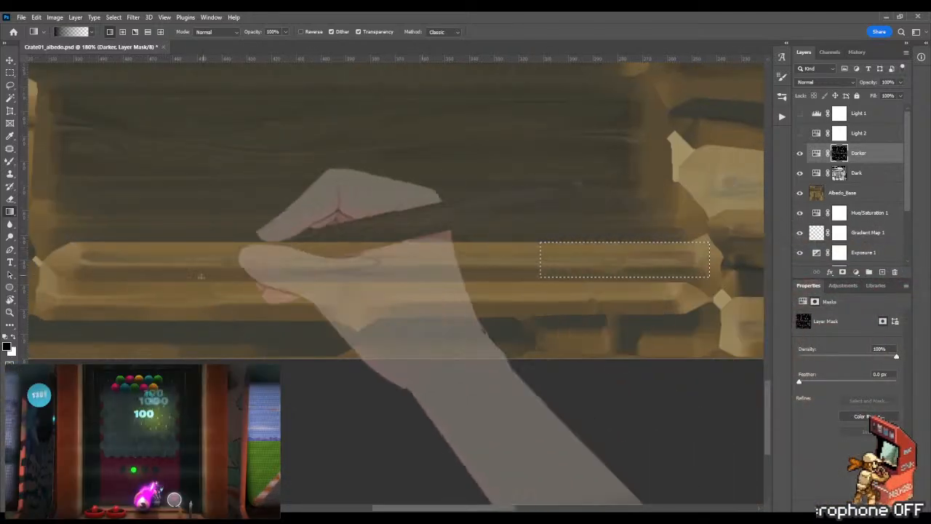
key("m")
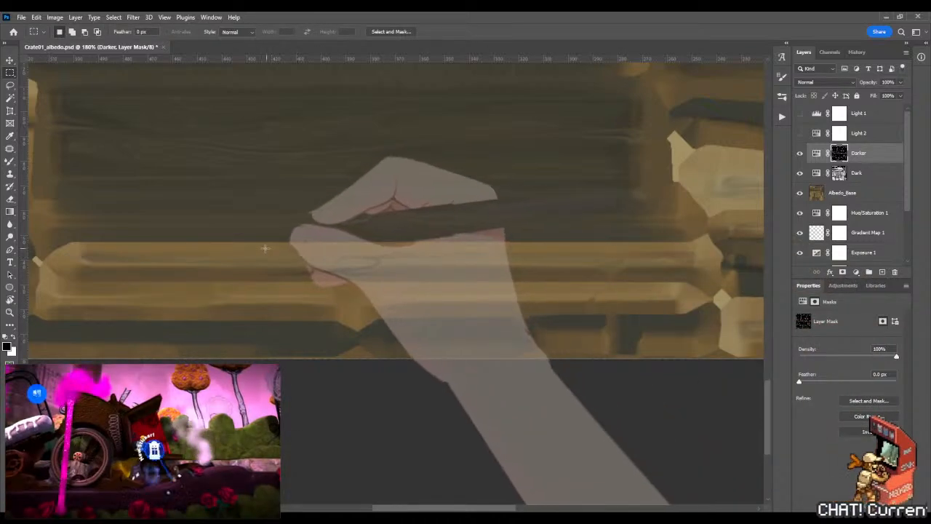
- Fade the marquee-selected central crack with vertical black-to-transparent gradients on the Darker mask, and check the crate model in Marmoset Toolbag
left_click_drag(266, 248, 428, 277)
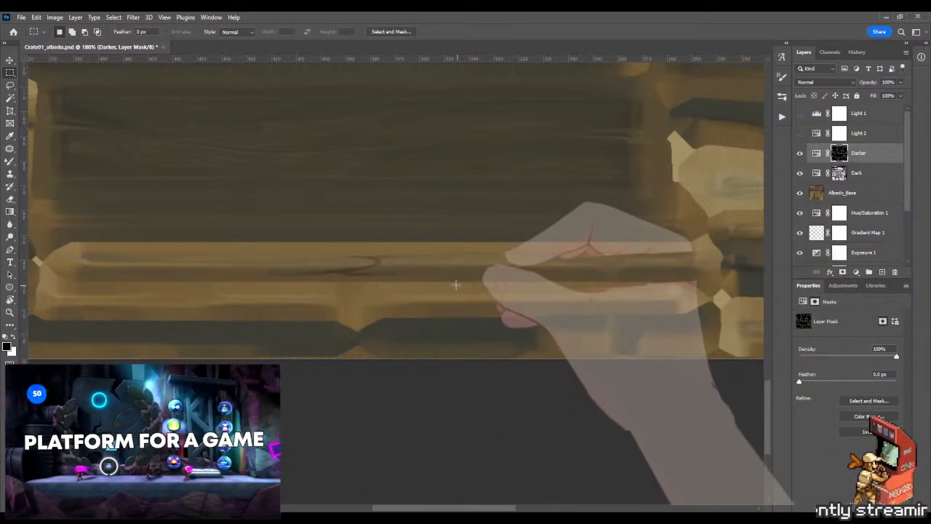
key("g")
left_click_drag(395, 383, 388, 329)
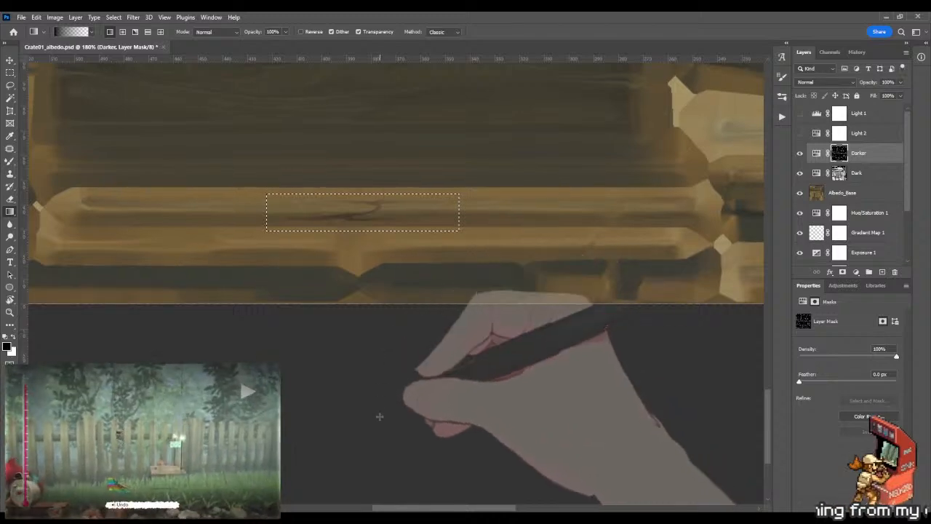
left_click_drag(373, 429, 374, 150)
left_click_drag(431, 208, 410, 211)
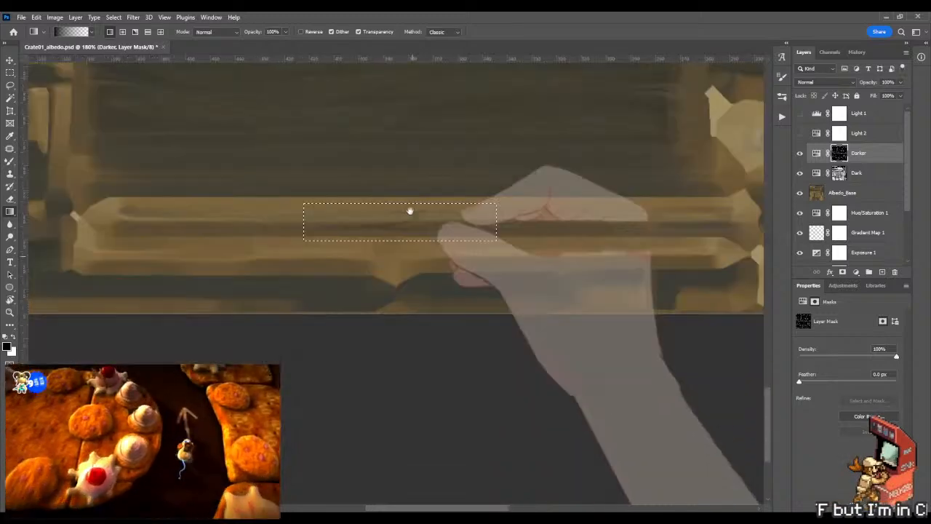
left_click_drag(375, 138, 375, 342, "shift")
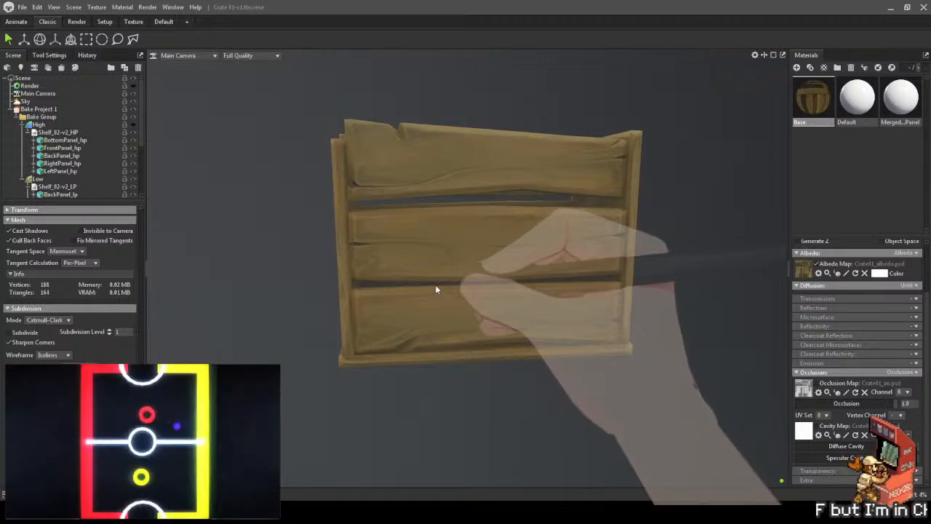
left_click_drag(436, 288, 394, 294)
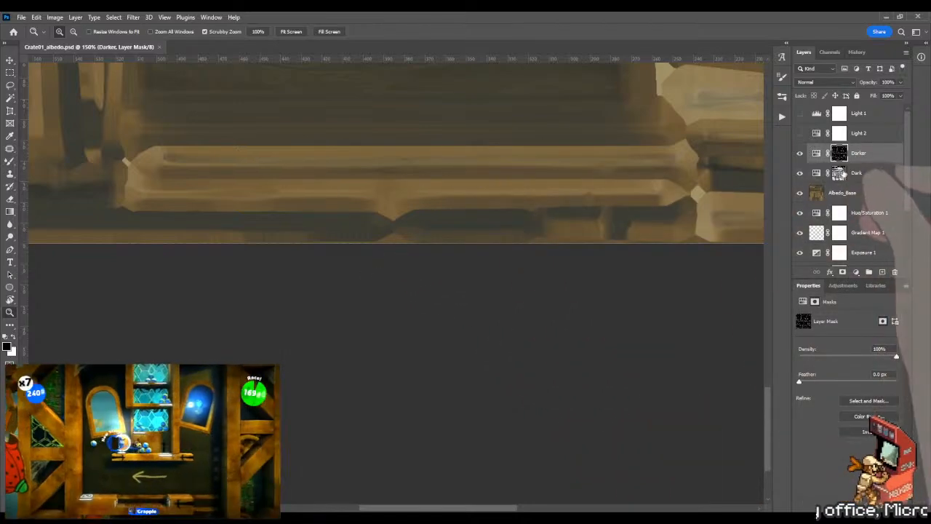
- Outline the rail's lower groove with a closed pen path, convert it to a selection, and darken it with a white-to-transparent gradient on the Dark mask
left_click(856, 173)
left_click_drag(117, 173, 139, 179)
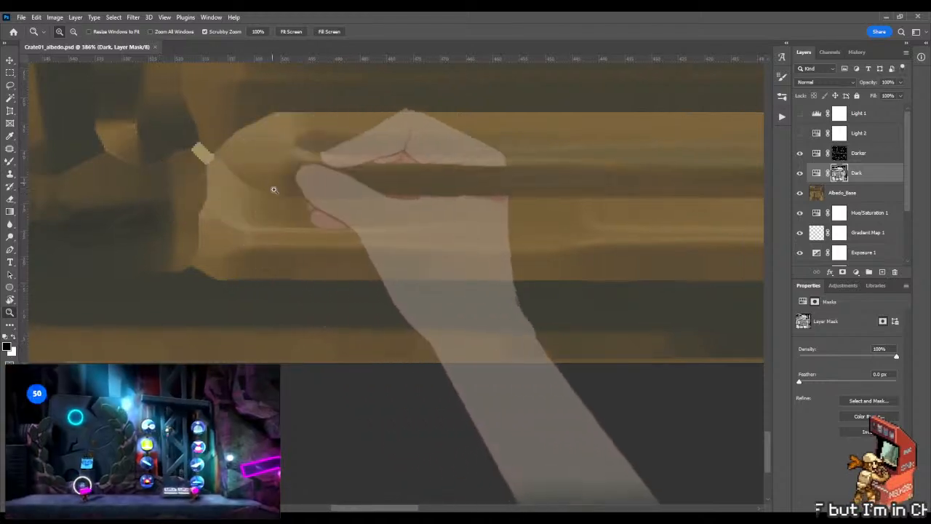
key("p")
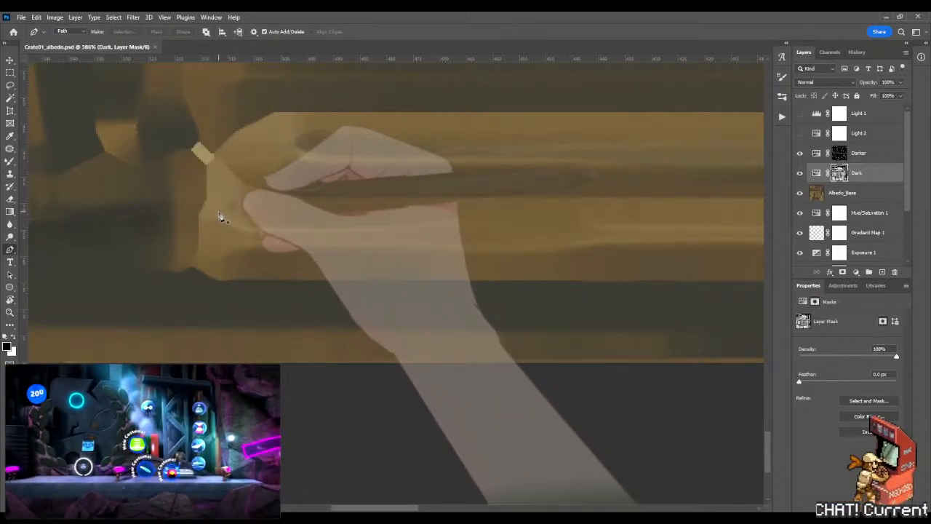
left_click_drag(545, 262, 136, 219)
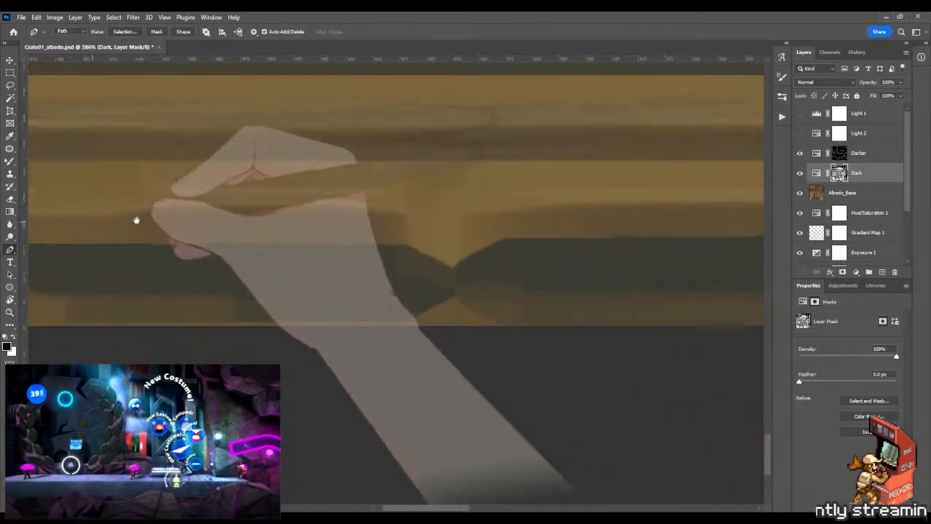
left_click_drag(400, 220, 716, 233)
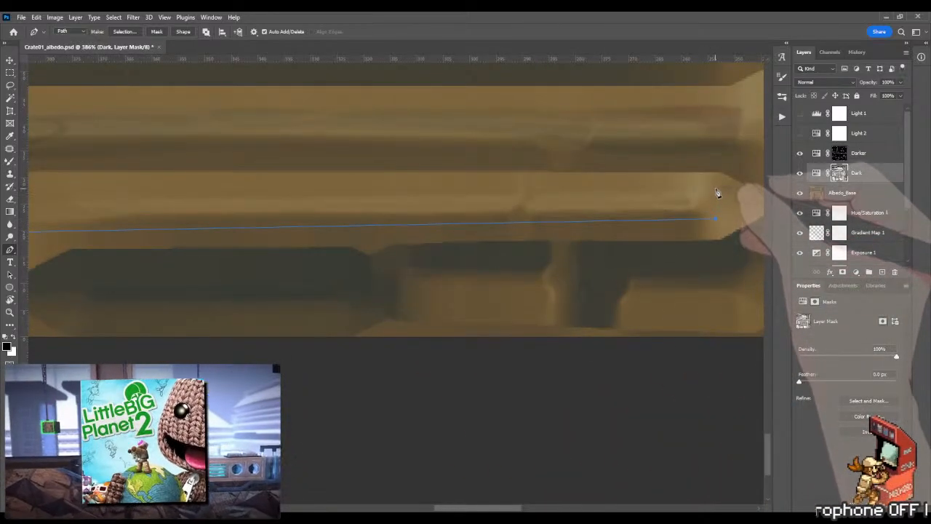
left_click_drag(183, 204, 546, 201)
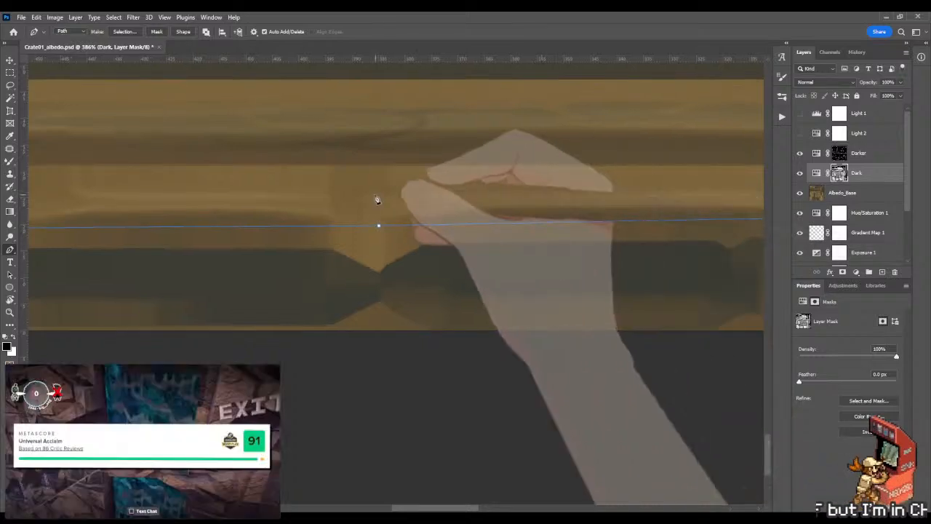
left_click_drag(229, 206, 628, 229)
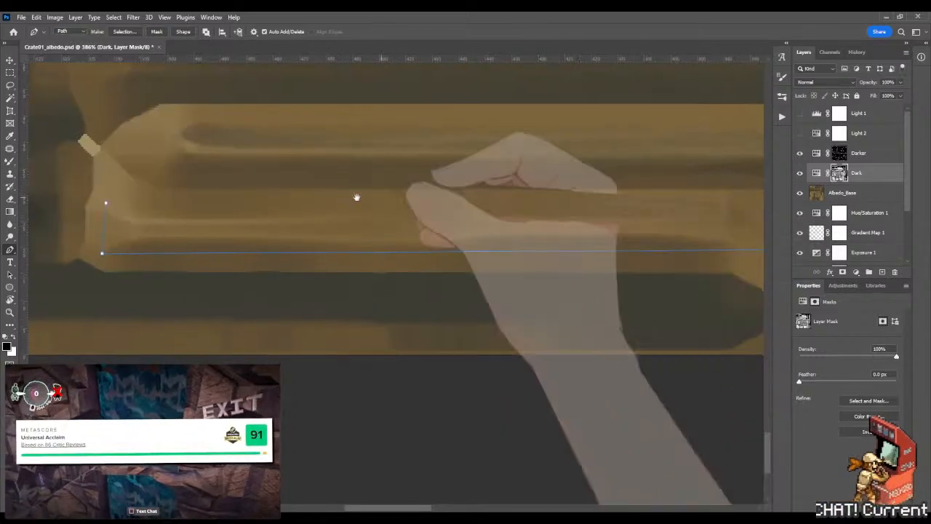
left_click(106, 205)
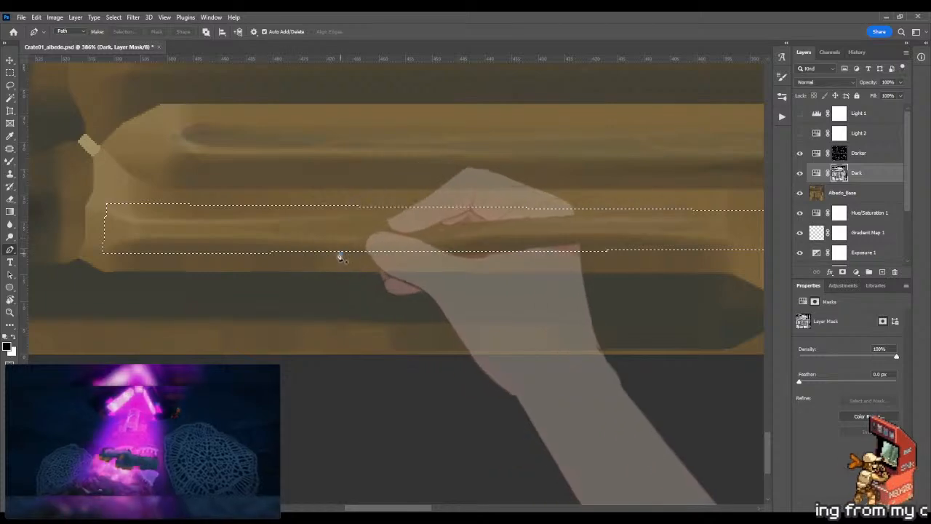
scroll(348, 272, "down", 6, "alt")
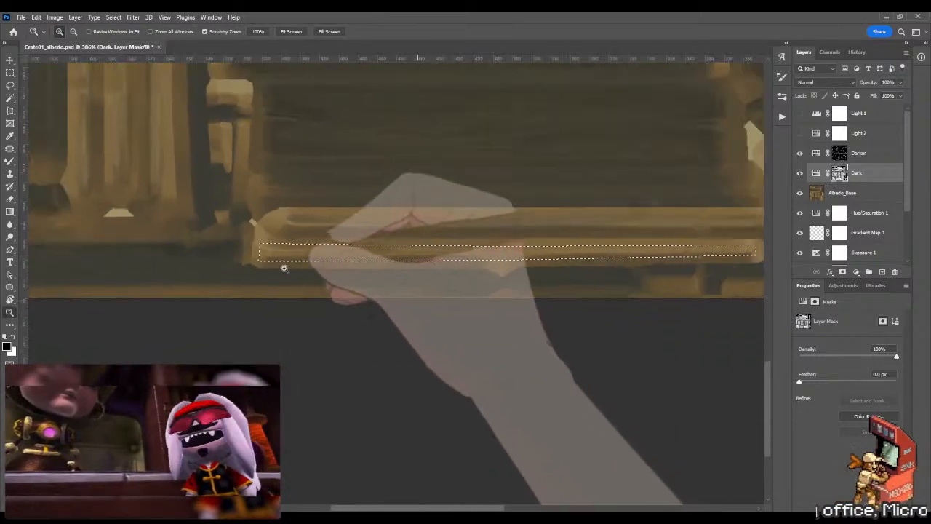
key("g")
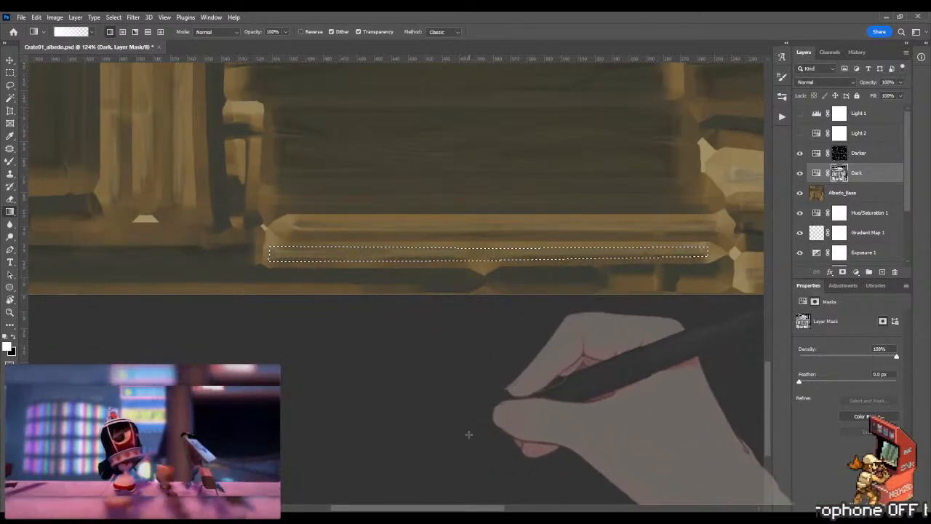
- Soften the upper edge of the selected groove shading along the rail with a 47 px black brush on the Dark mask
key("b")
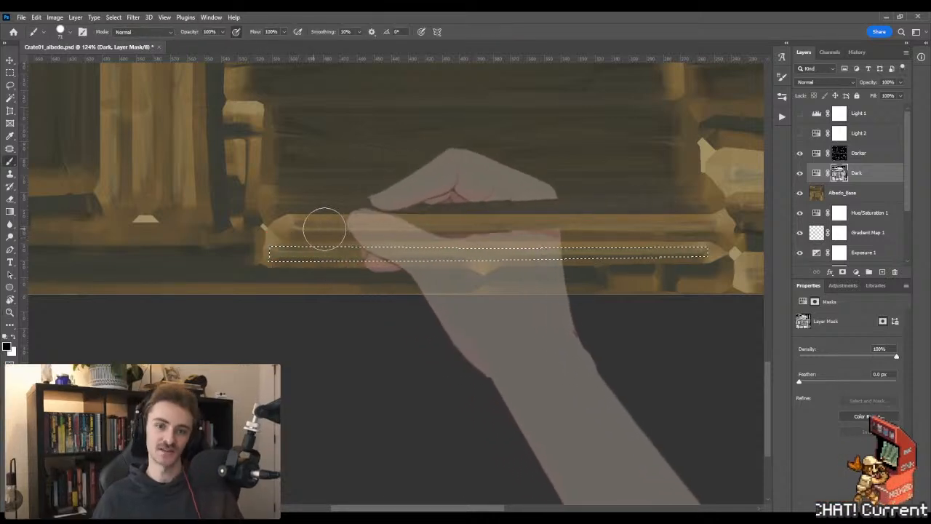
left_click_drag(283, 227, 354, 225)
key("b")
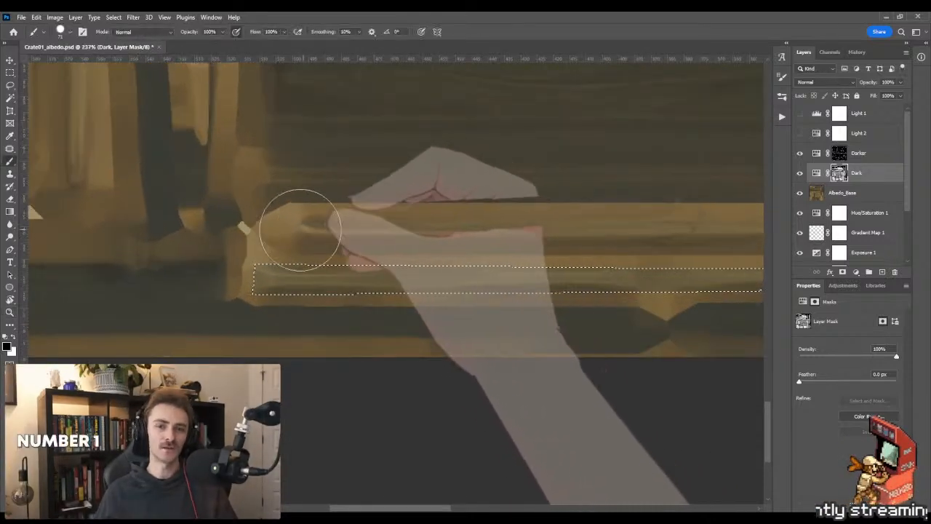
right_click_drag(278, 230, 276, 230, "alt")
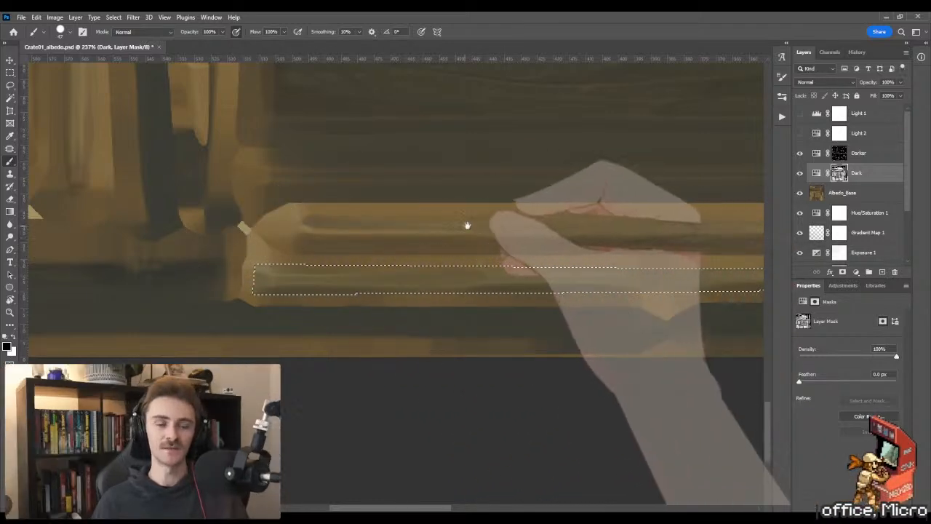
left_click_drag(468, 223, 281, 204)
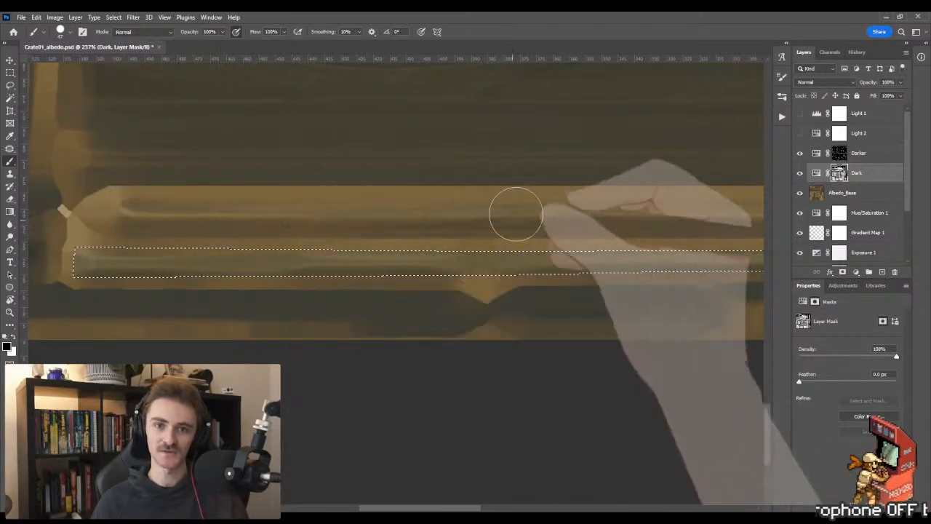
left_click_drag(499, 216, 318, 210)
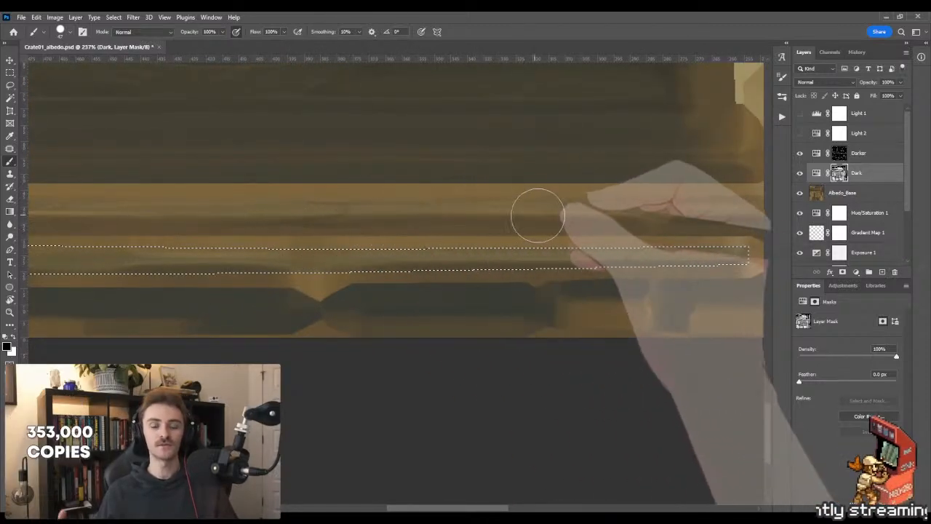
left_click_drag(537, 215, 393, 206)
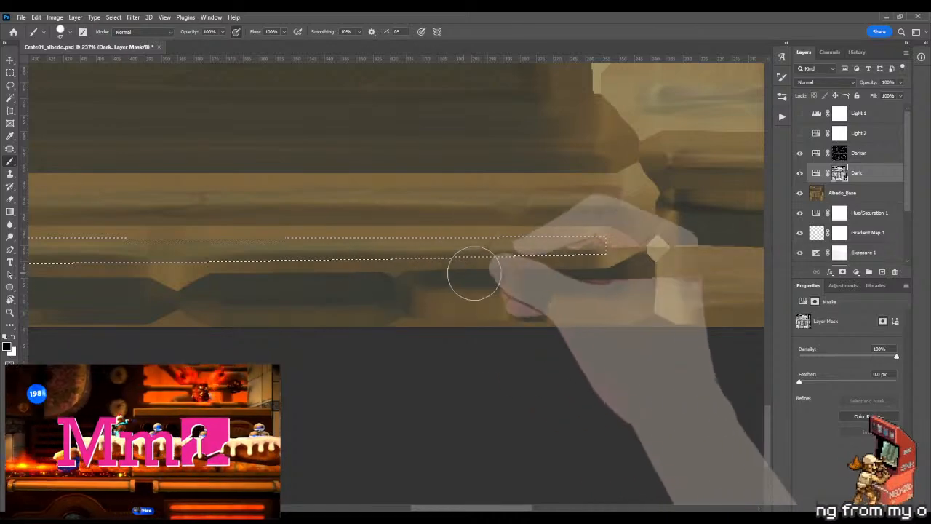
- Fade the lower edge of the groove shading back to the rail's left end with black brush strokes on the Dark mask
left_click_drag(255, 301, 416, 298)
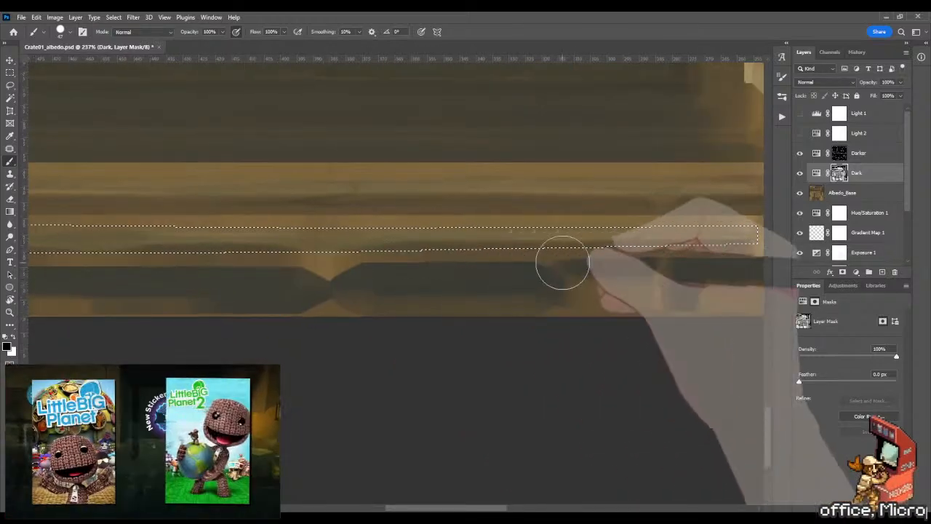
left_click_drag(281, 278, 383, 277)
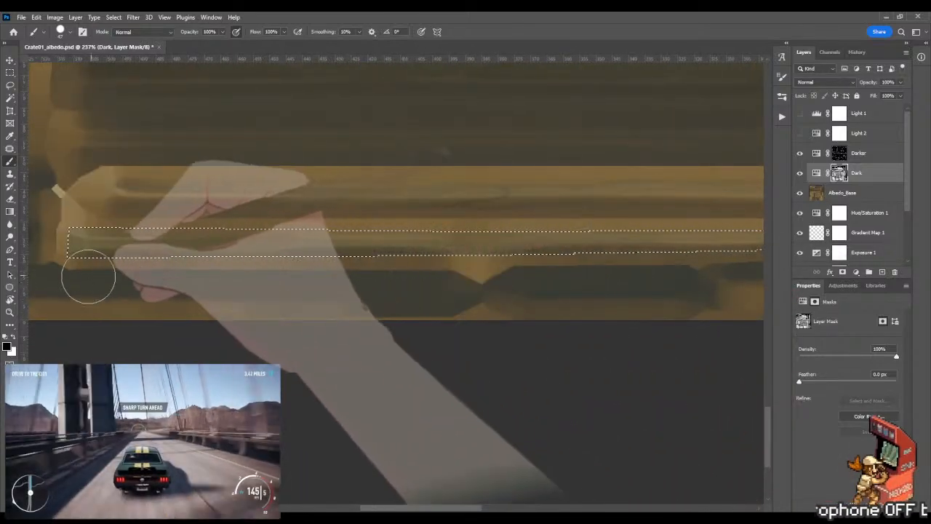
left_click_drag(119, 197, 228, 194)
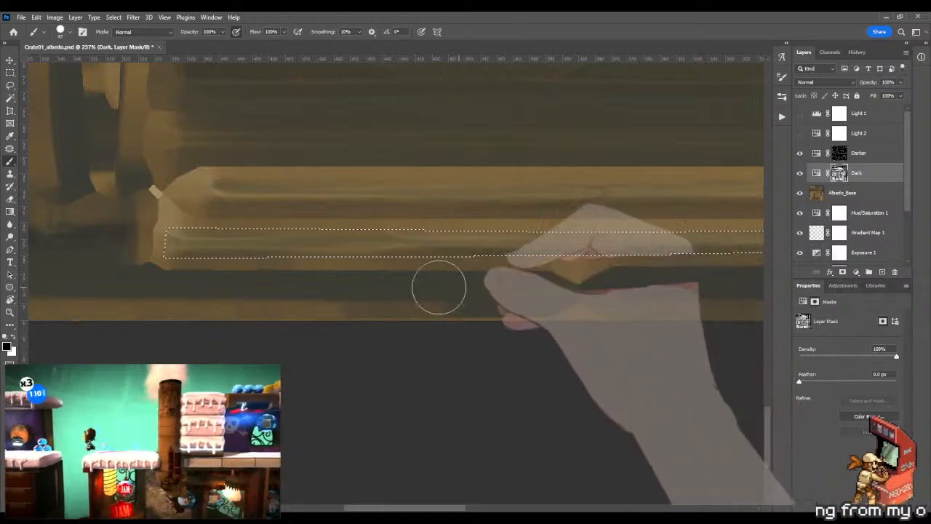
key("z")
mouse_move(281, 298)
left_mouse_down()
mouse_move(226, 299)
mouse_move(342, 306)
left_mouse_up()
key("b")
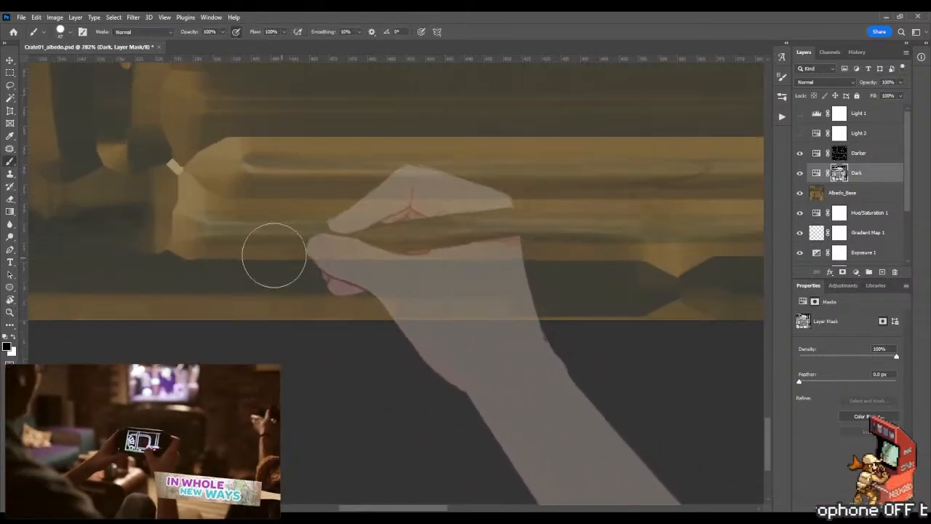
- Refine the upper edge of the groove shading from left to right with a 16 px black brush on the Dark mask
right_click_drag(222, 260, 204, 265, "alt")
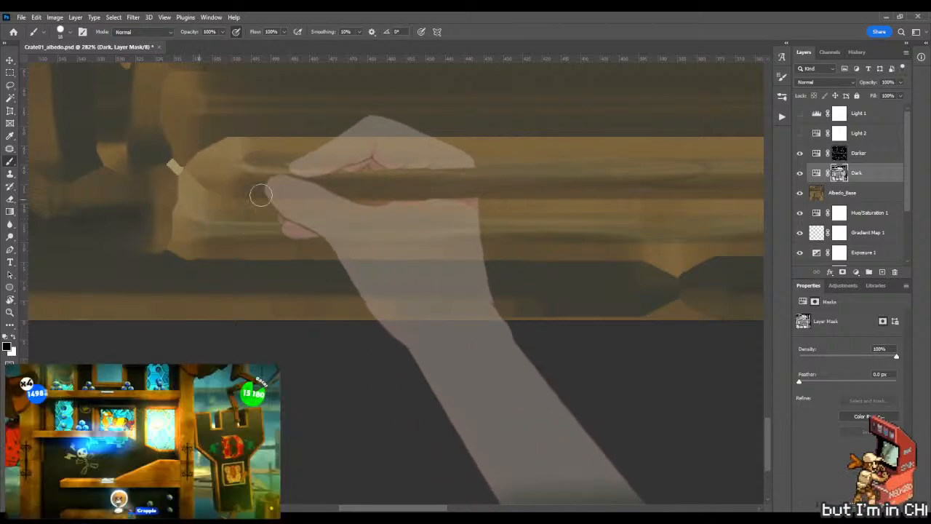
key("z")
key("b")
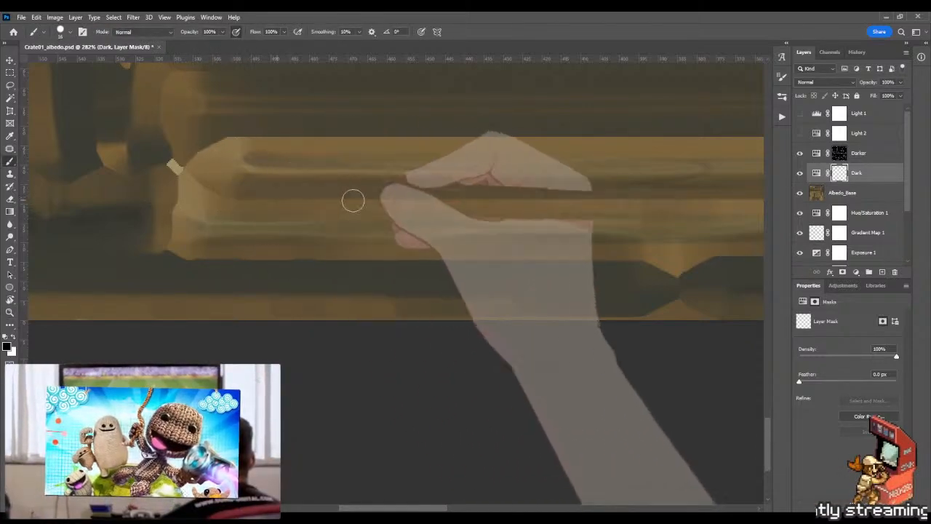
left_click_drag(483, 201, 320, 196)
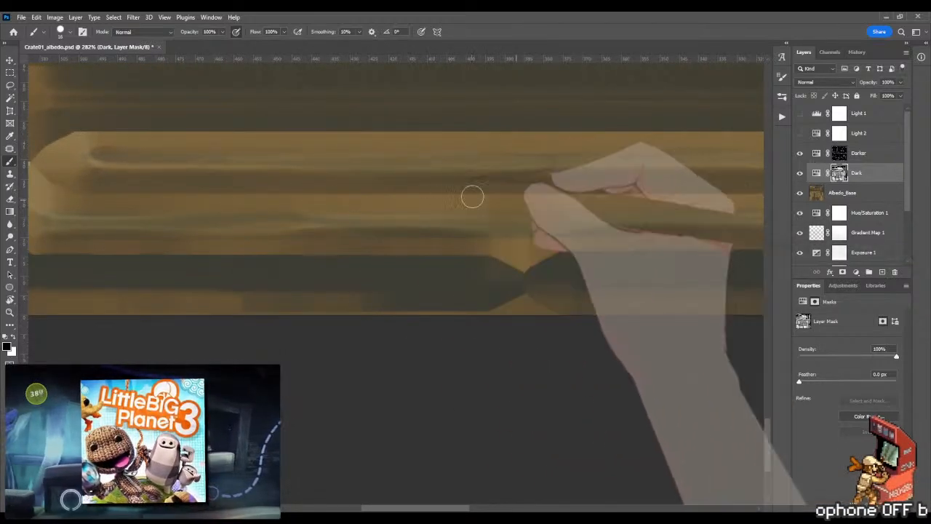
left_click_drag(493, 199, 421, 204)
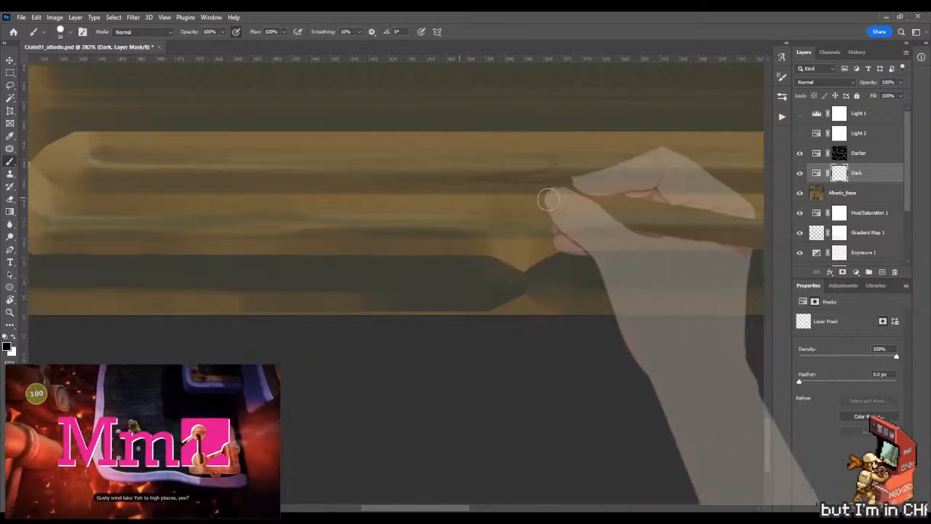
left_click_drag(577, 193, 349, 208)
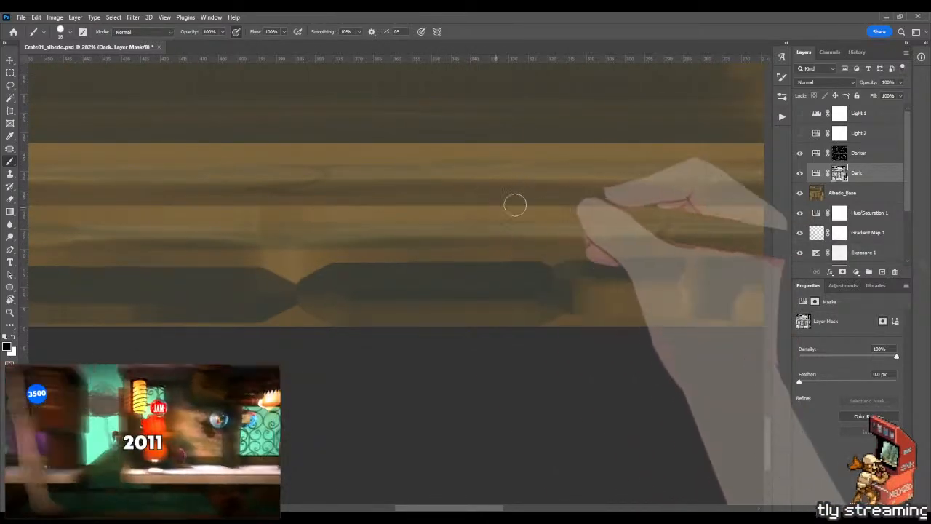
left_click_drag(511, 208, 354, 214)
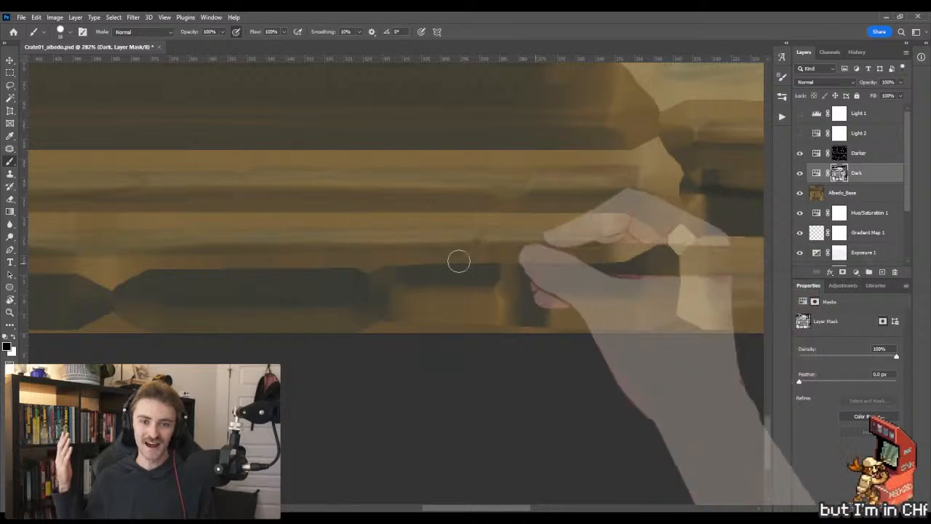
- Refine the lower edge of the groove shading from right to left with the 16 px black brush on the Dark mask
key("space")
left_click_drag(362, 272, 495, 277)
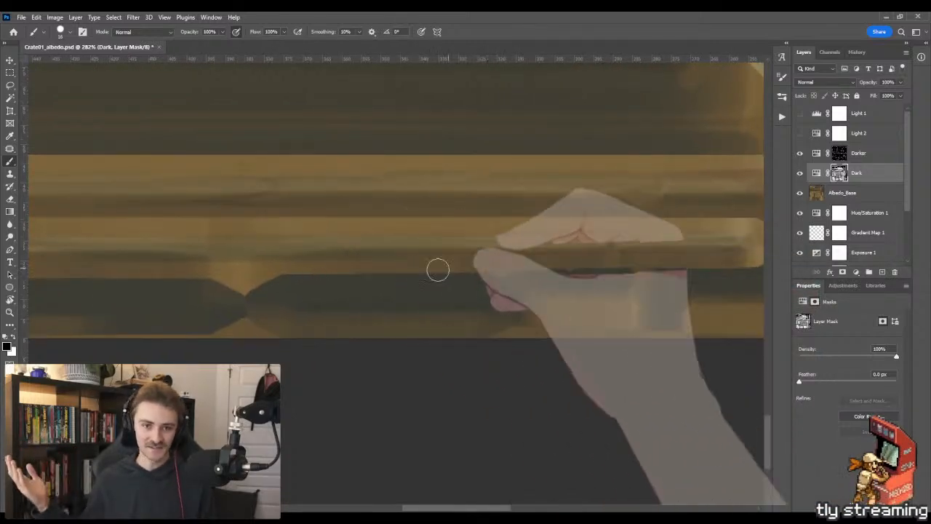
key("space")
left_click_drag(262, 282, 460, 288)
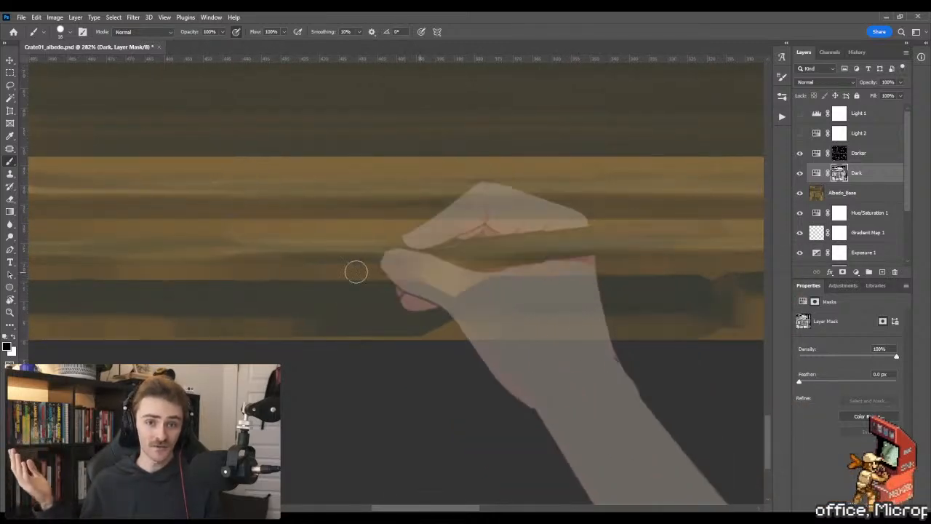
key("space")
left_click_drag(257, 276, 514, 276)
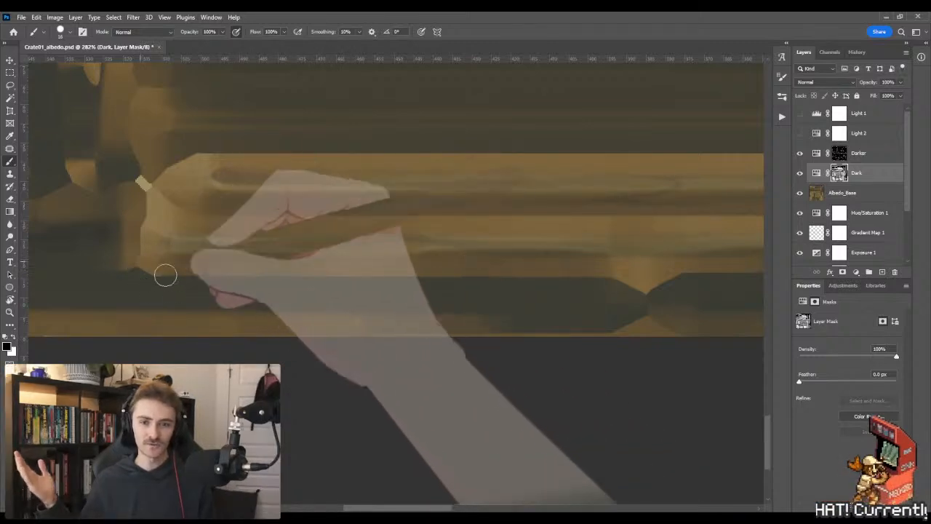
- Blend the remaining hard edges around the lower groove, from the left end to the right, with small black strokes on the Dark mask
key("space")
left_click_drag(342, 236, 278, 225)
key("z")
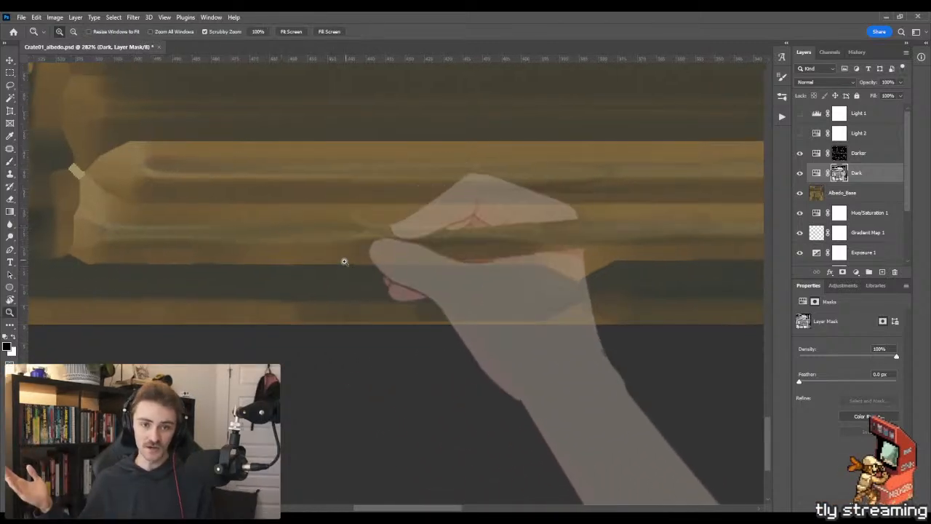
left_click_drag(385, 268, 401, 269)
key("b")
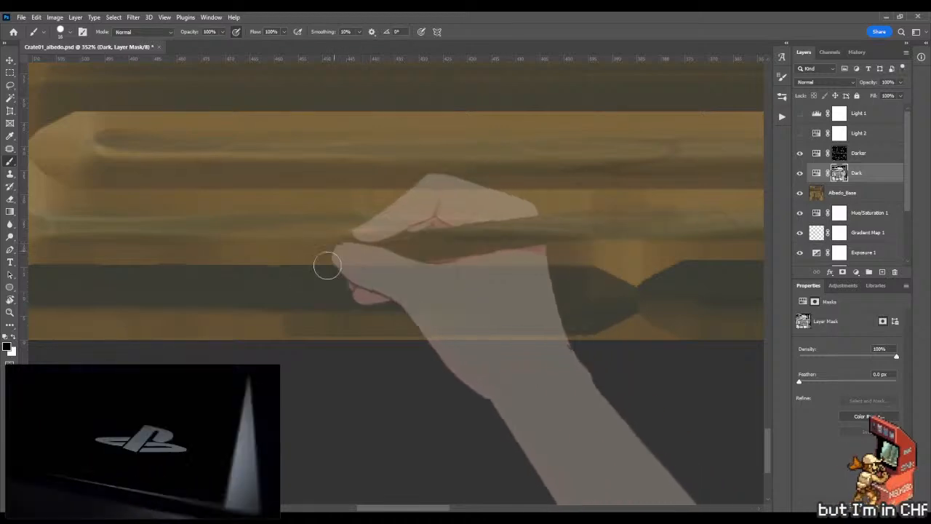
left_click_drag(444, 261, 266, 249)
left_click_drag(424, 241, 299, 267)
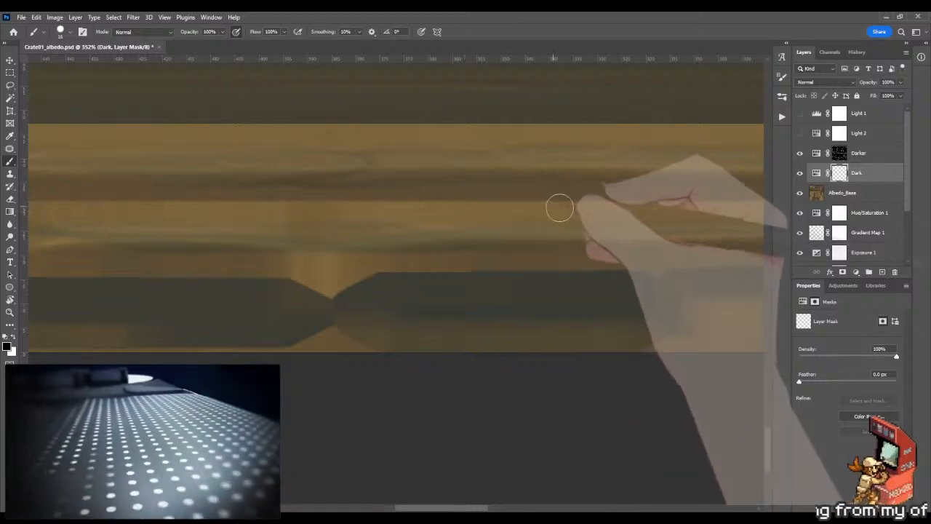
left_click_drag(558, 208, 341, 238)
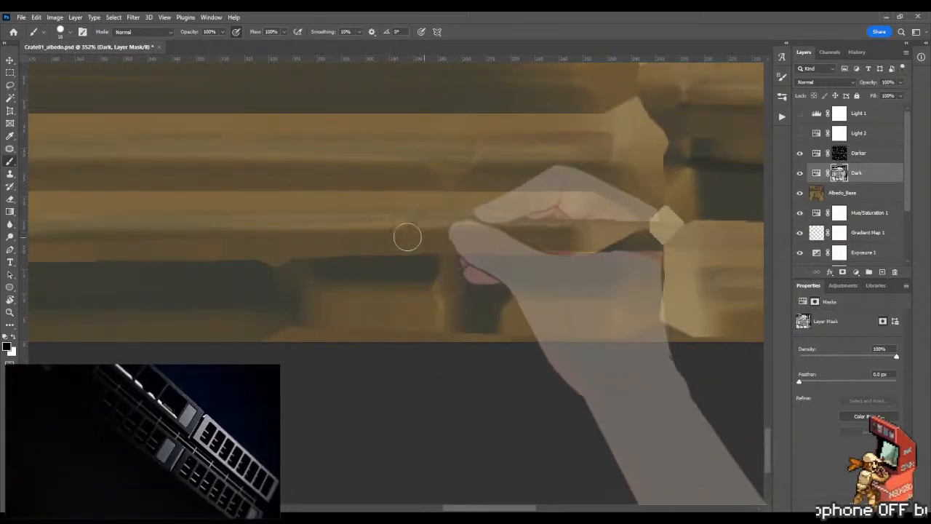
- Fade the Dark mask over the bottom rail with a black radial gradient drawn upward from below the texture's edge
scroll(501, 244, "down", 6, "alt")
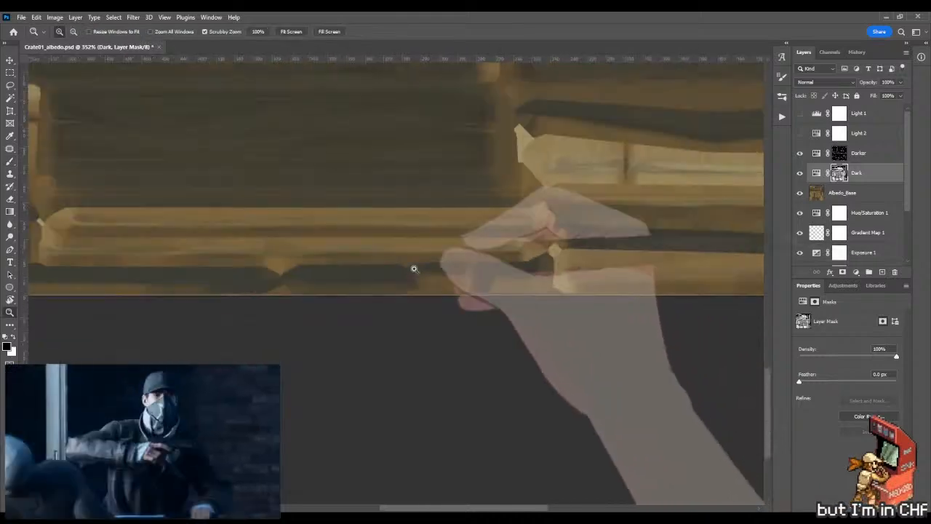
key("g")
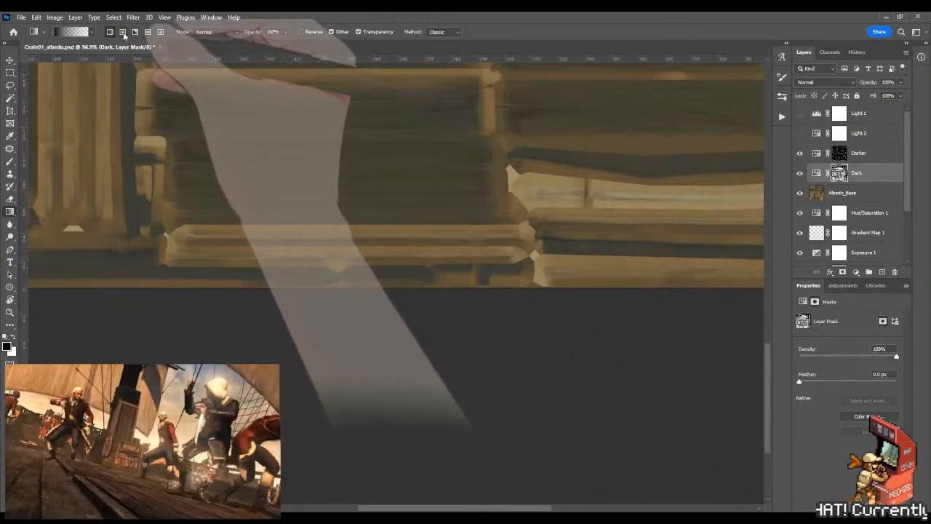
left_click_drag(299, 313, 307, 294)
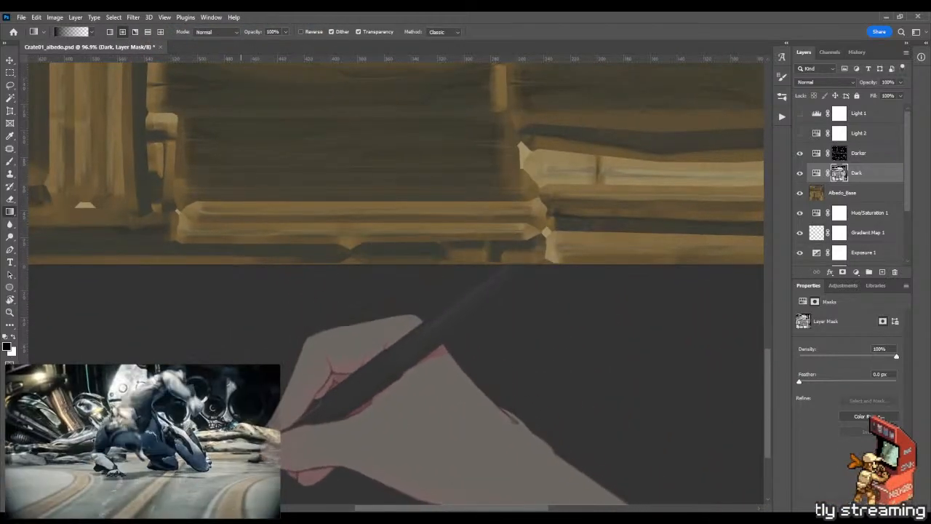
left_click_drag(240, 429, 272, 144, "shift")
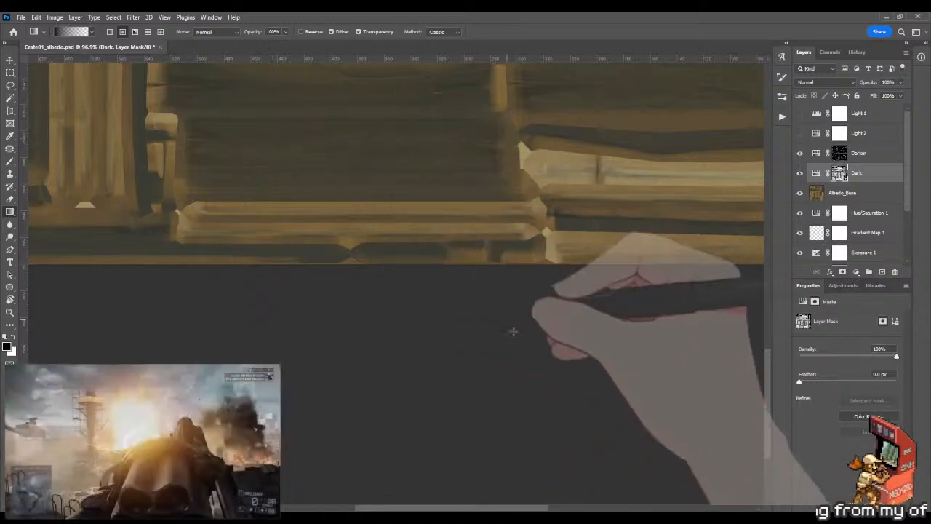
scroll(483, 293, "up", 5)
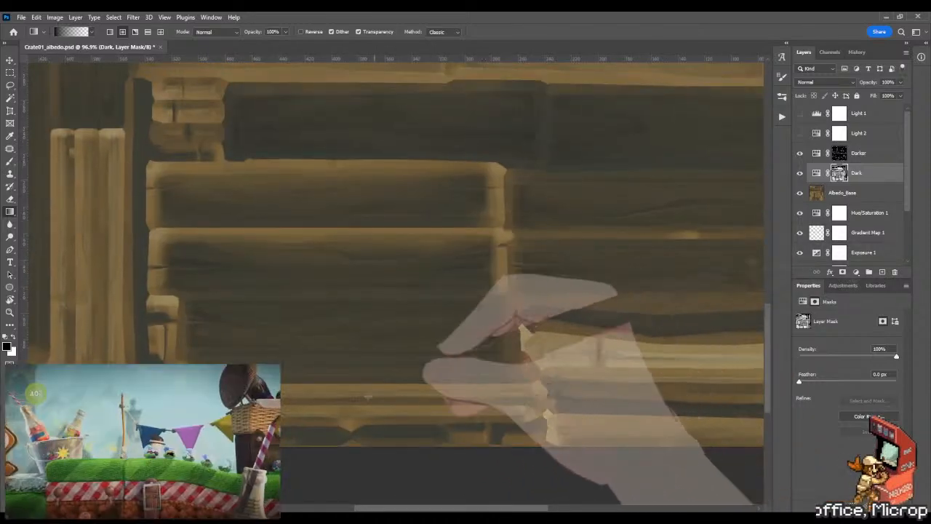
scroll(466, 306, "down", 4)
- Refine the edges of the lower groove's left part with thin 2 px black brush strokes on the Dark mask
key("b")
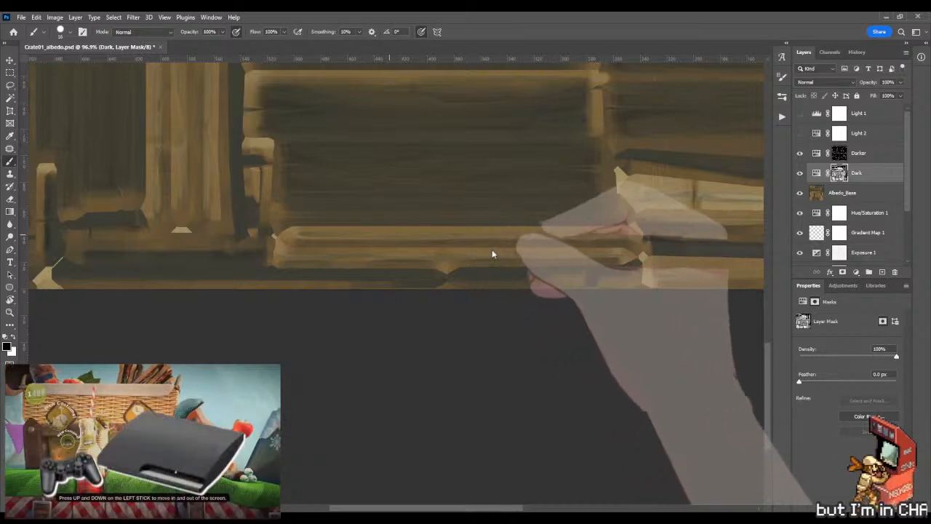
key("z")
mouse_move(342, 267)
left_mouse_down()
mouse_move(397, 263)
mouse_move(270, 265)
mouse_move(416, 223)
left_mouse_up()
key("b")
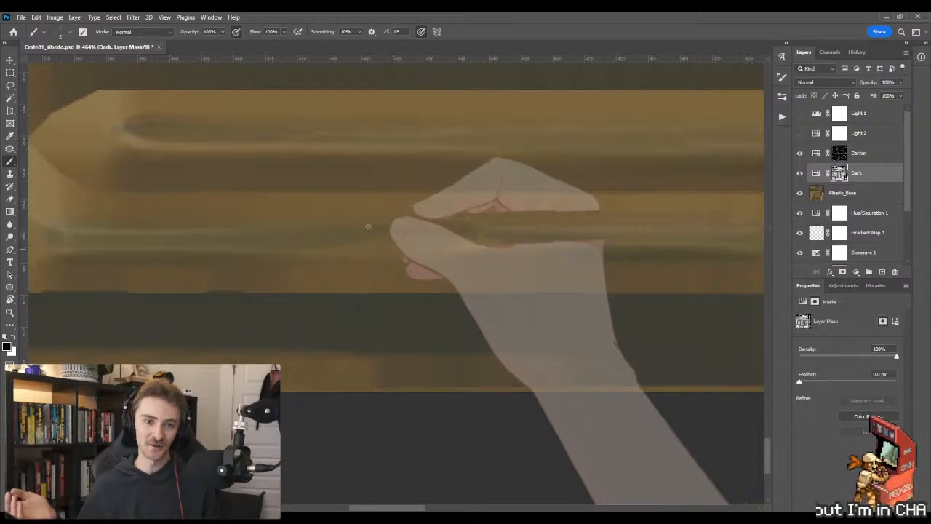
left_click_drag(269, 270, 317, 269)
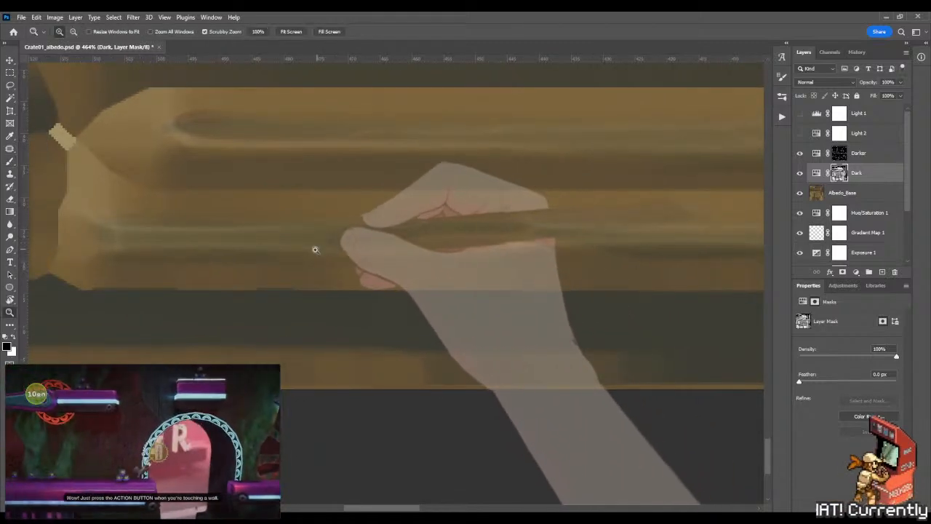
scroll(342, 246, "up", 2, "alt")
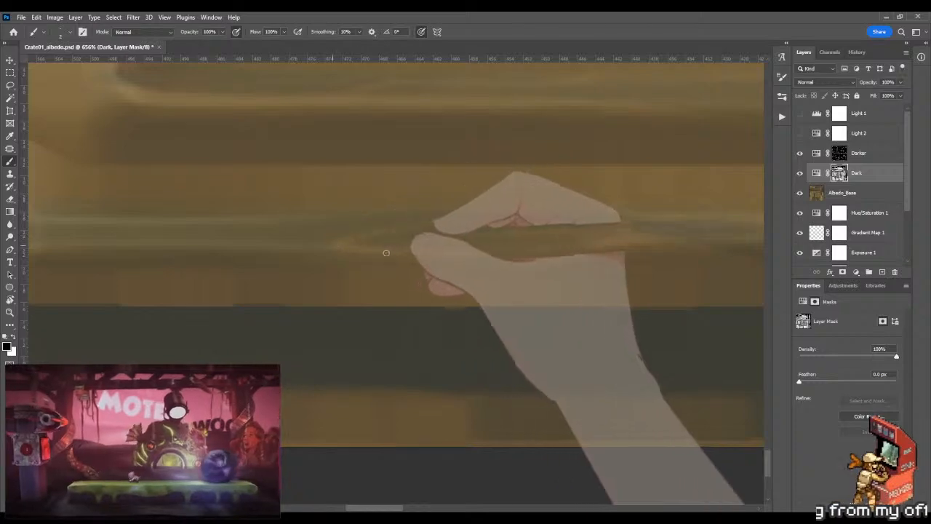
scroll(342, 262, "down", 5, "alt")
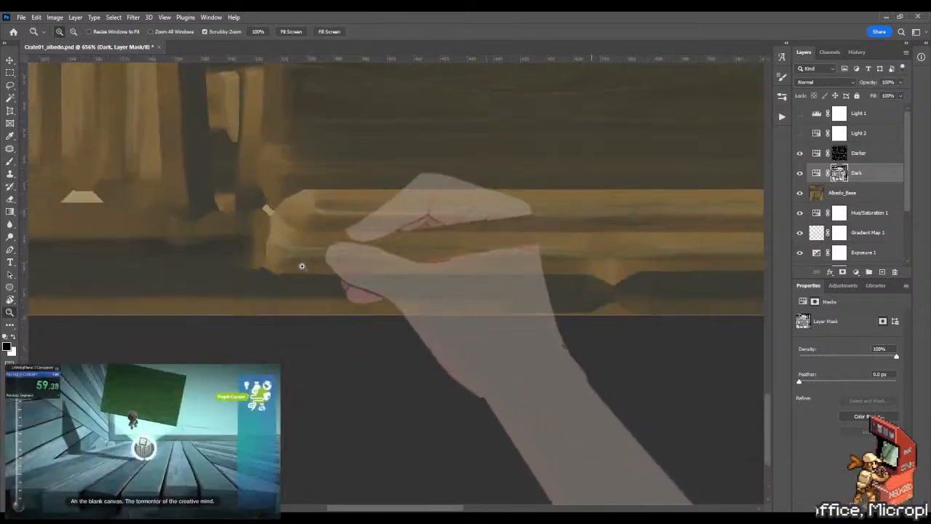
scroll(298, 251, "up", 5, "alt")
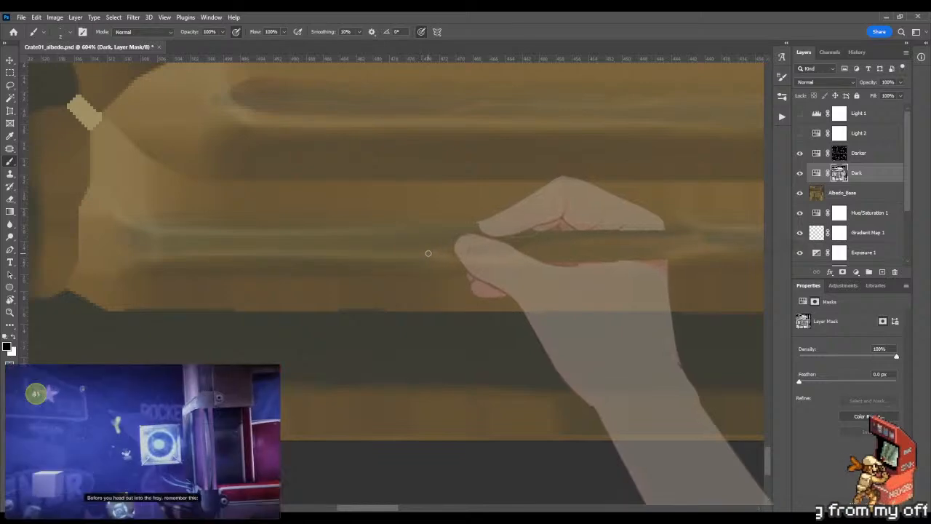
- Blend the lower groove's shading above the rail's middle notch with 2 px black strokes on the Dark mask
key("z")
left_click_drag(408, 261, 259, 259)
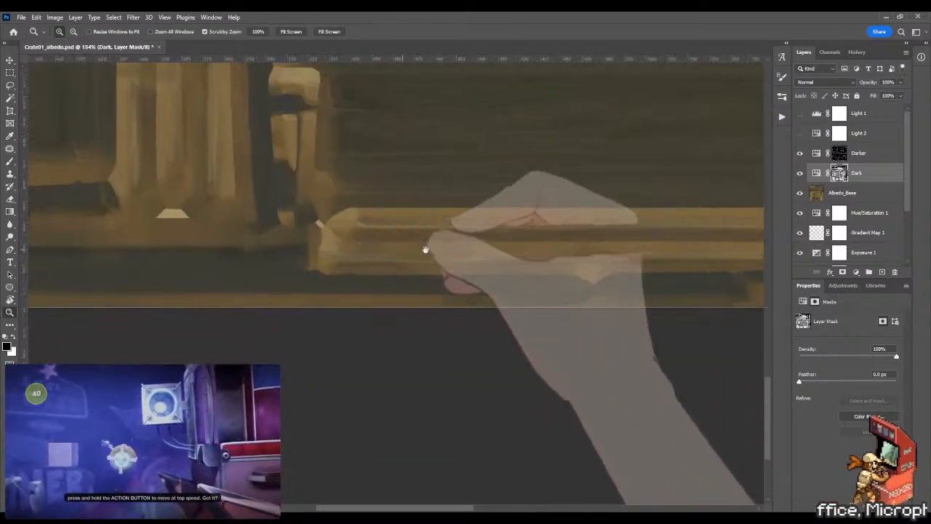
left_click_drag(502, 260, 286, 265)
left_click_drag(364, 267, 432, 269)
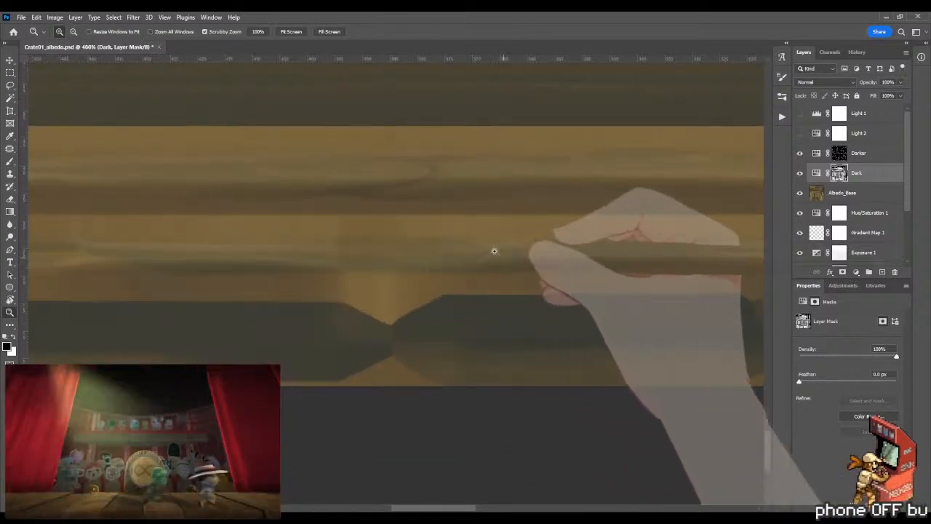
left_click_drag(484, 249, 502, 247)
key("b")
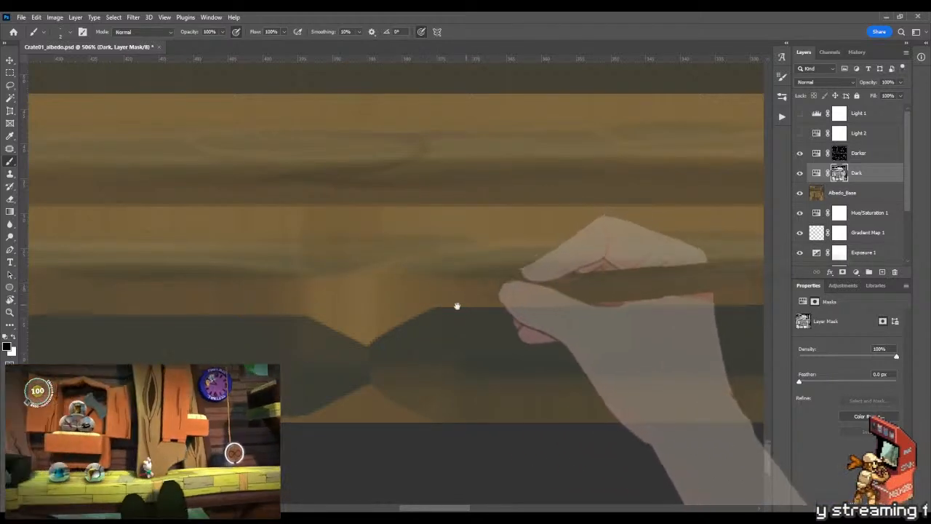
left_click_drag(457, 306, 245, 270)
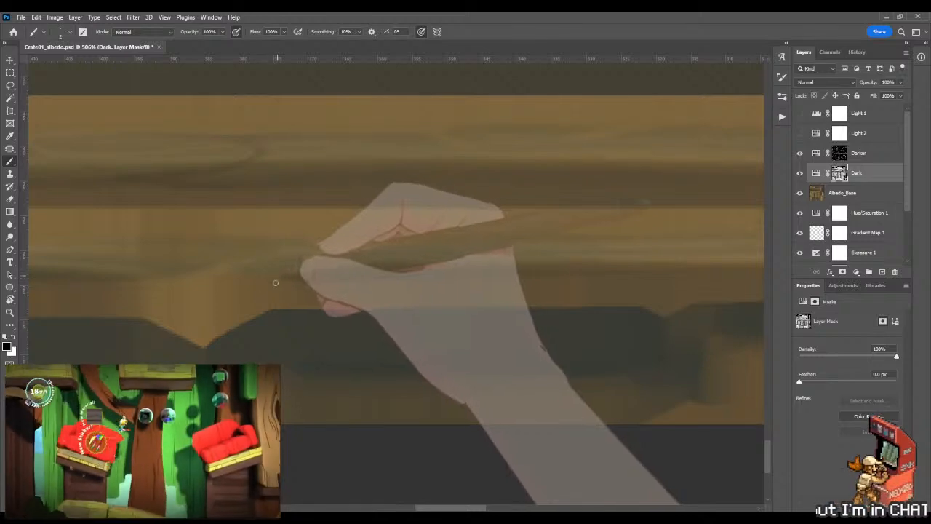
- Refine the lower groove's edges from right of the notch to the rail's right end with fine black strokes on the Dark mask
mouse_move(275, 284)
left_mouse_down()
mouse_move(258, 310)
mouse_move(295, 299)
mouse_move(393, 297)
left_mouse_up()
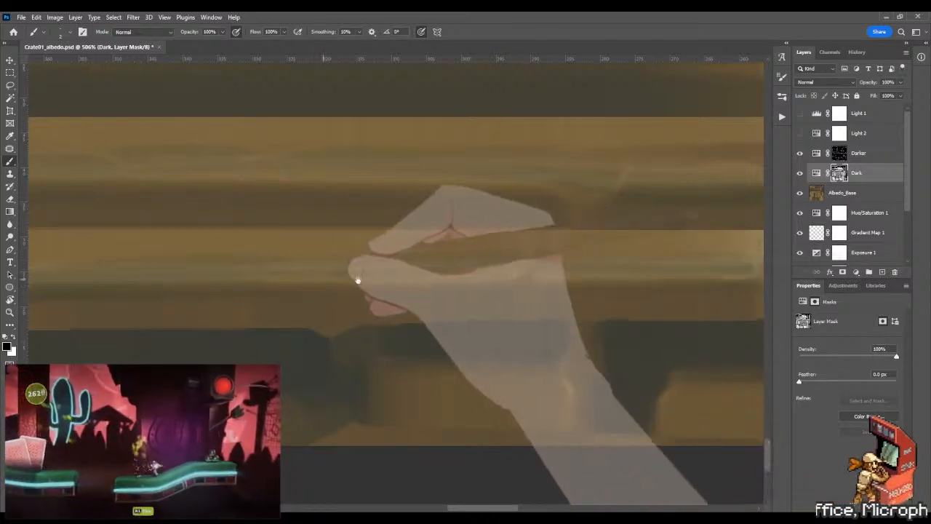
left_click_drag(358, 280, 441, 278)
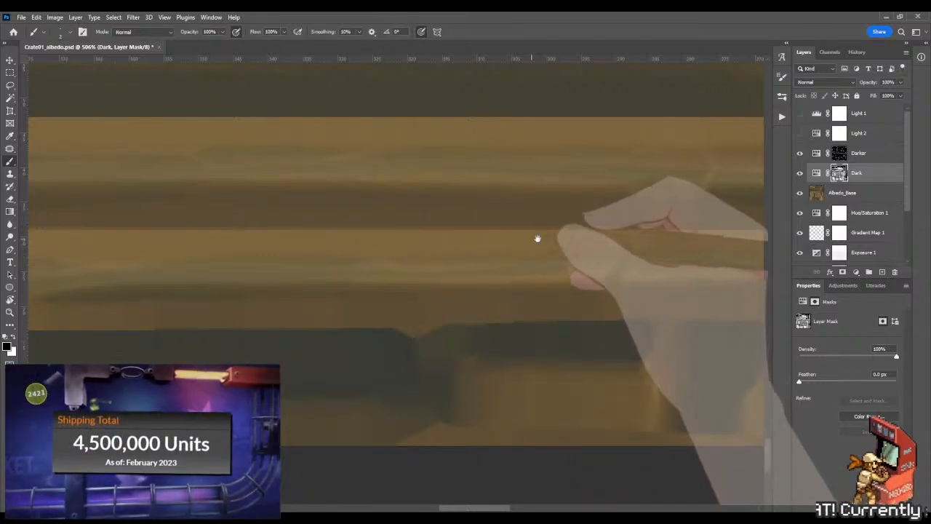
left_click_drag(609, 272, 328, 277)
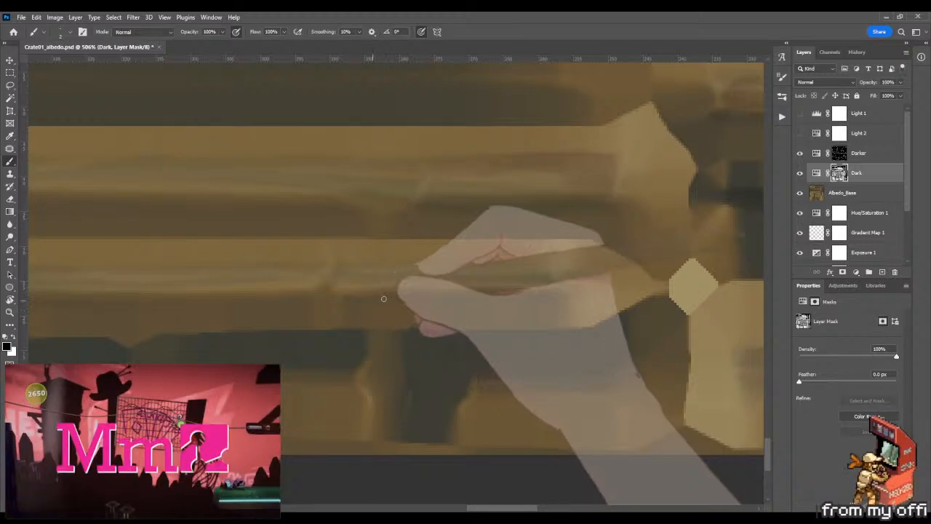
scroll(400, 298, "right", 1, "ctrl")
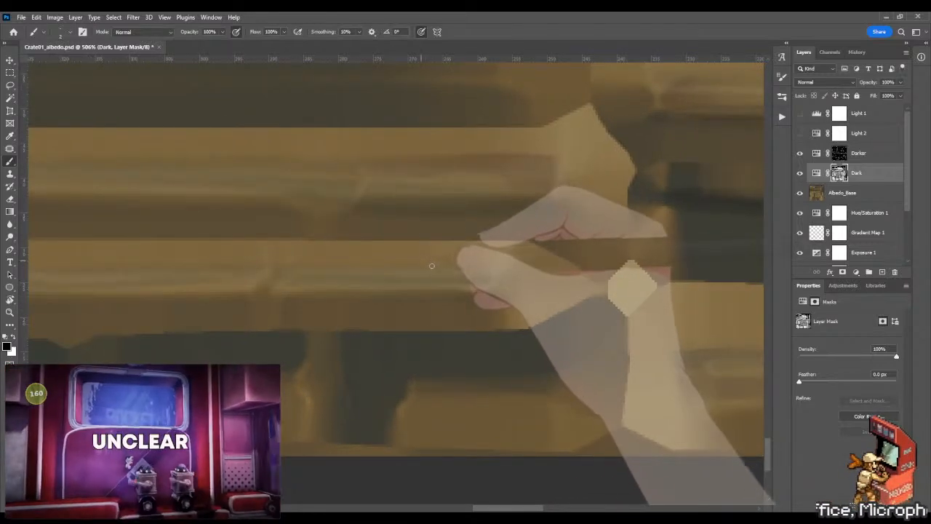
key("z")
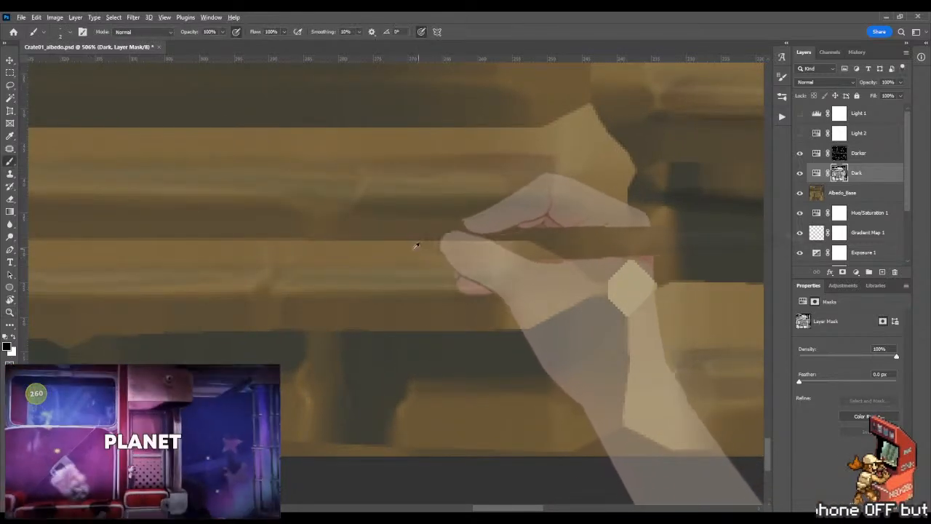
key("bracketright")
key("bracketright")
key("bracketright")
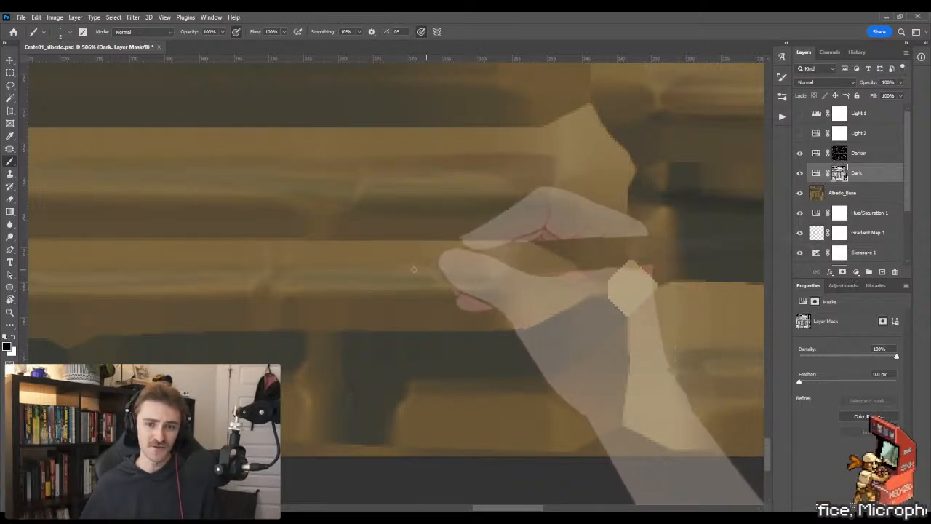
- Touch up the lower groove's bottom edge just right of the middle notch with short 2 px black strokes
key("z")
left_click_drag(436, 280, 509, 295)
left_click_drag(316, 282, 376, 282)
key("b")
mouse_move(427, 253)
left_mouse_down()
mouse_move(414, 256)
mouse_move(441, 249)
mouse_move(385, 263)
left_mouse_up()
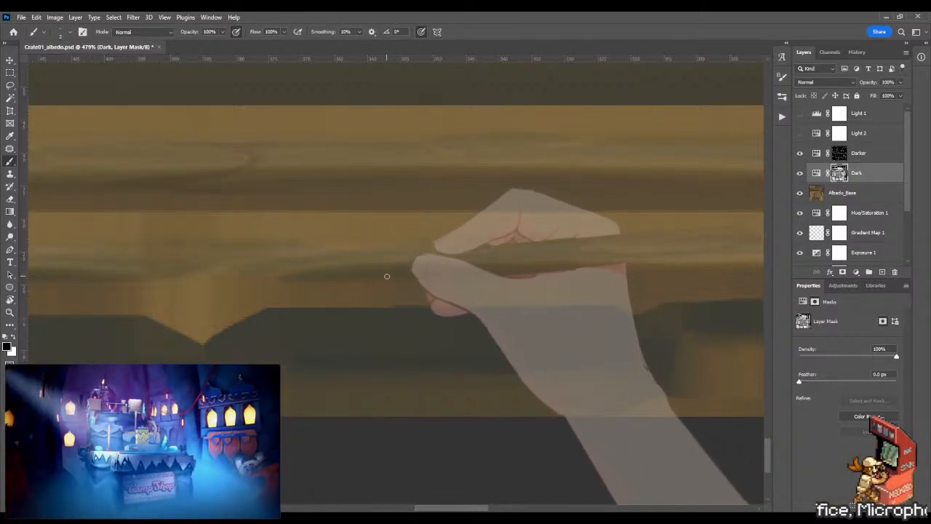
mouse_move(393, 278)
left_mouse_down()
mouse_move(436, 252)
mouse_move(386, 277)
mouse_move(358, 275)
left_mouse_up()
- Fade the Dark mask over the bottom rail and the wide plank above it with two long black radial gradients
key("z")
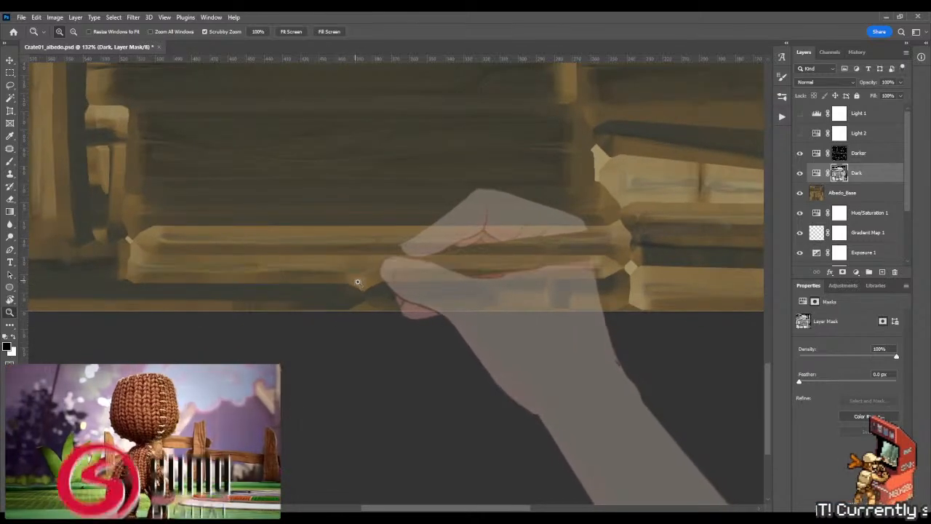
key("g")
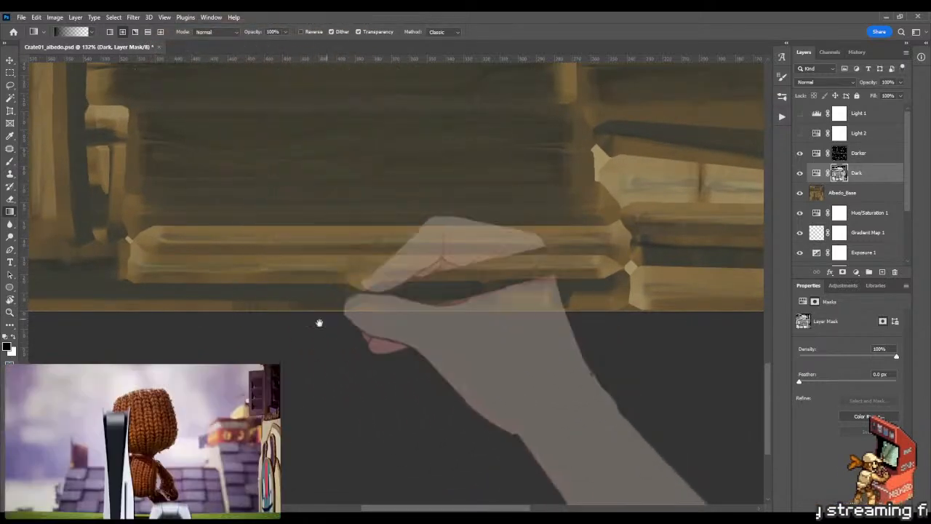
left_click_drag(319, 323, 361, 247)
left_click_drag(266, 428, 283, 109, "shift")
left_click_drag(400, 151, 235, 342)
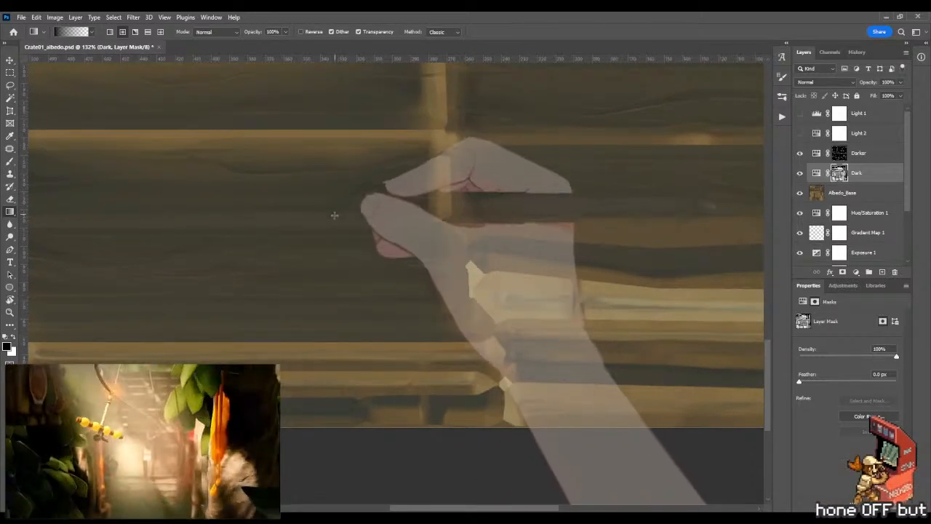
left_click_drag(340, 165, 358, 447, "shift")
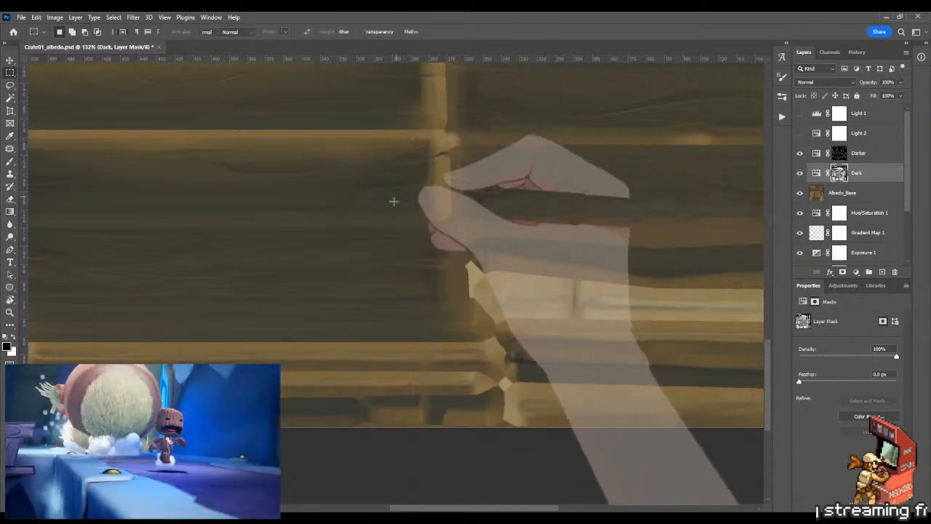
- Target the Darker mask and lasso a thin hooked crack shape at the left end of the lower groove
key("m")
left_click_drag(342, 325, 457, 270)
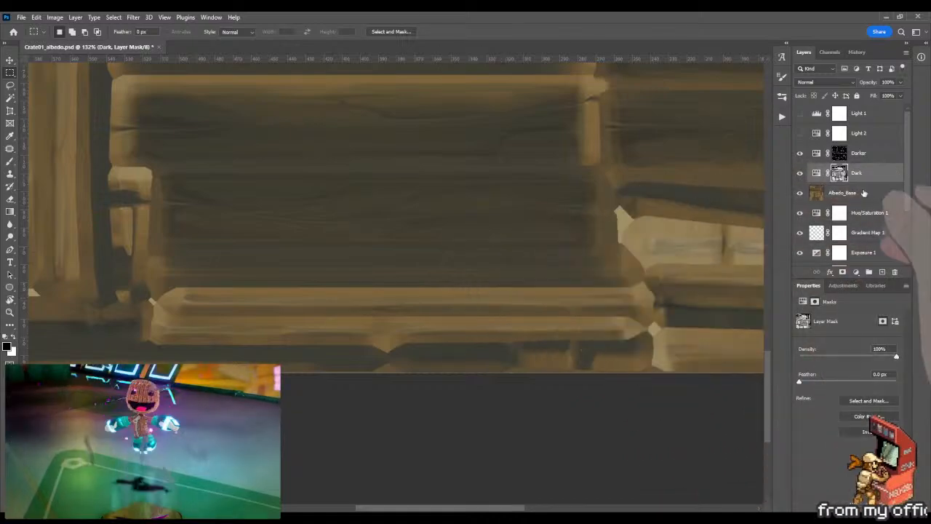
left_click(839, 153)
key("z")
scroll(183, 342, "up", 3, "alt")
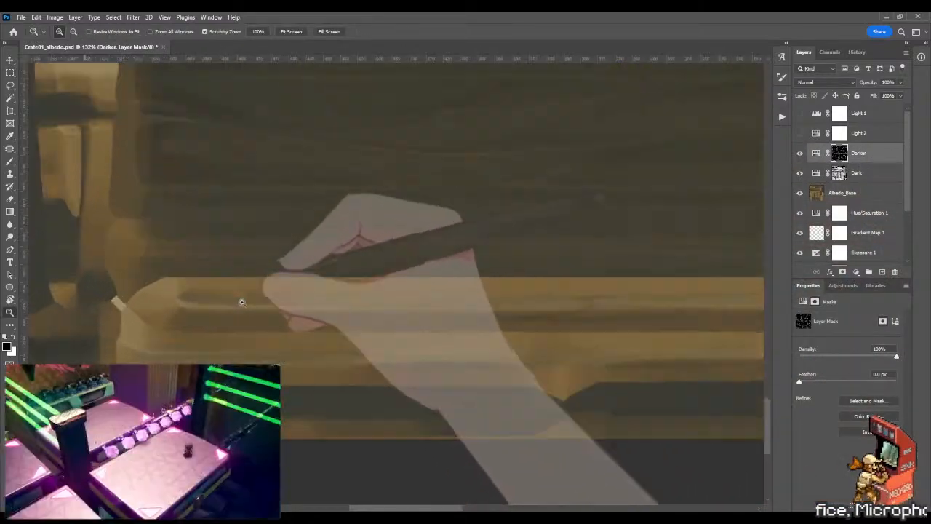
scroll(252, 270, "up", 3, "alt")
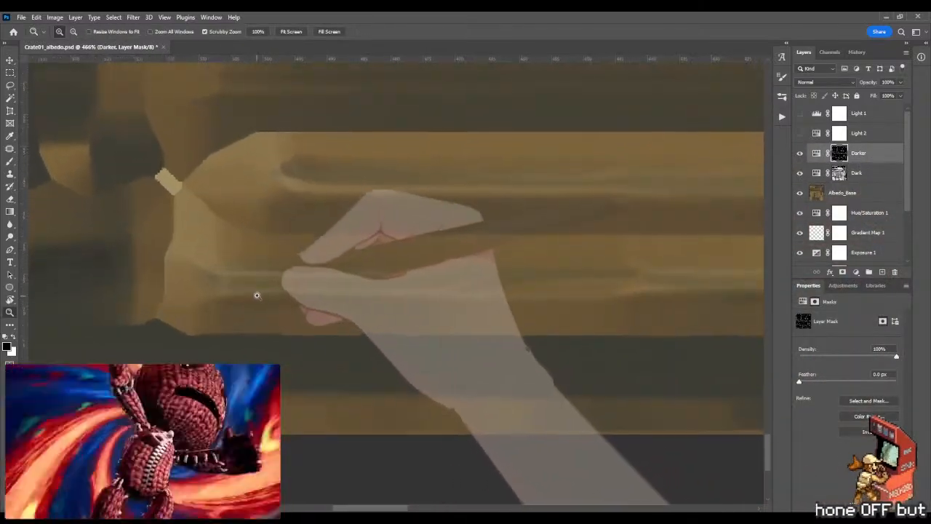
key("l")
mouse_move(251, 263)
left_mouse_down()
mouse_move(218, 267)
mouse_move(199, 288)
mouse_move(211, 313)
mouse_move(245, 313)
mouse_move(232, 297)
mouse_move(260, 288)
mouse_move(409, 264)
mouse_move(291, 263)
left_mouse_up()
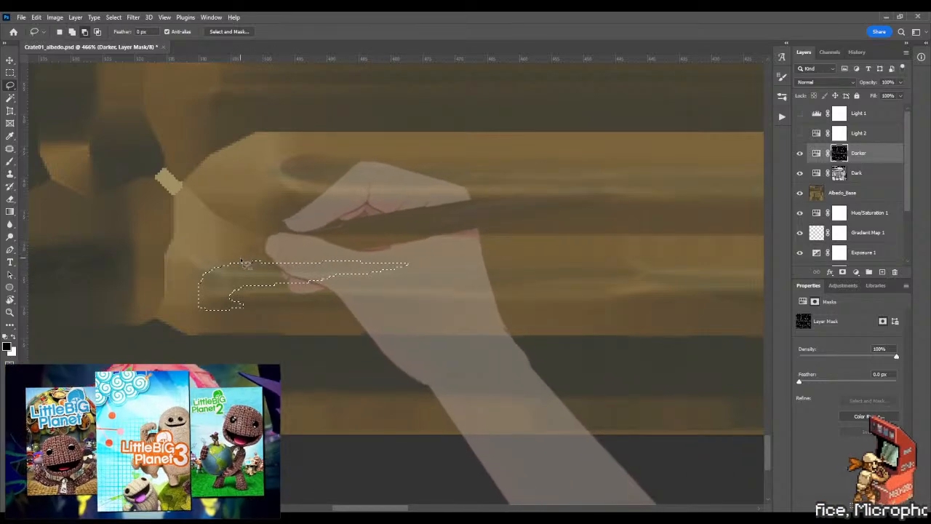
- Darken the lassoed crack shape with a white linear gradient on the Darker mask and clear the selection
key("g")
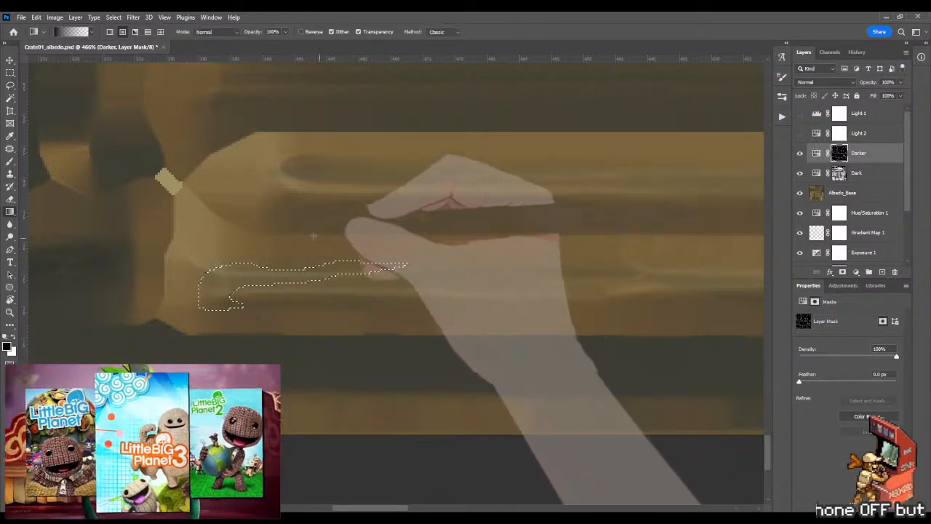
key("x")
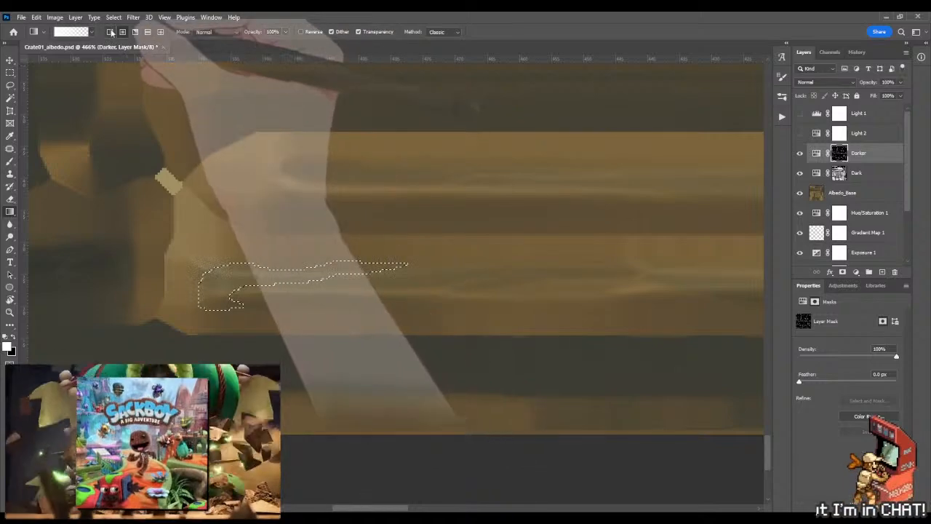
left_click_drag(311, 190, 298, 176)
key("m")
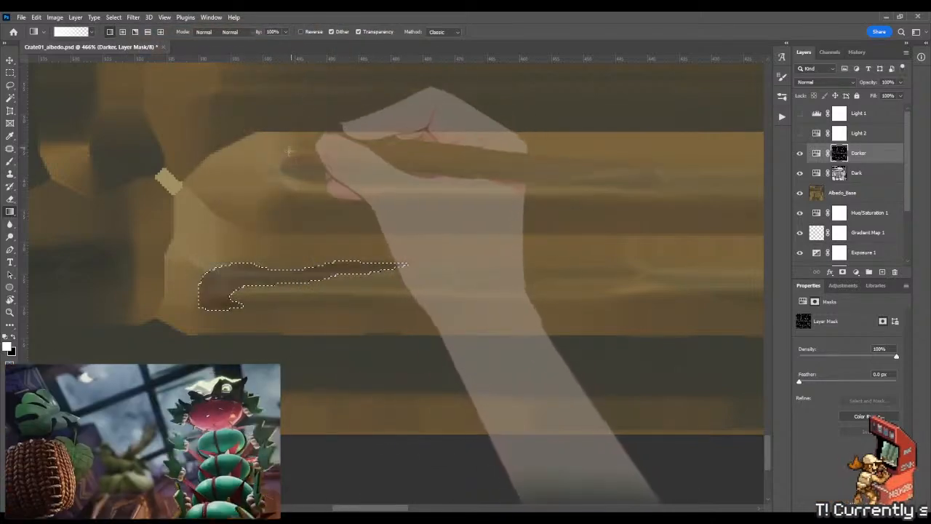
key("ctrl+d")
- Soften the hooked crack at the lower groove's left end with a black 27 px brush and Mixer Brush strokes on the Darker mask
key("b")
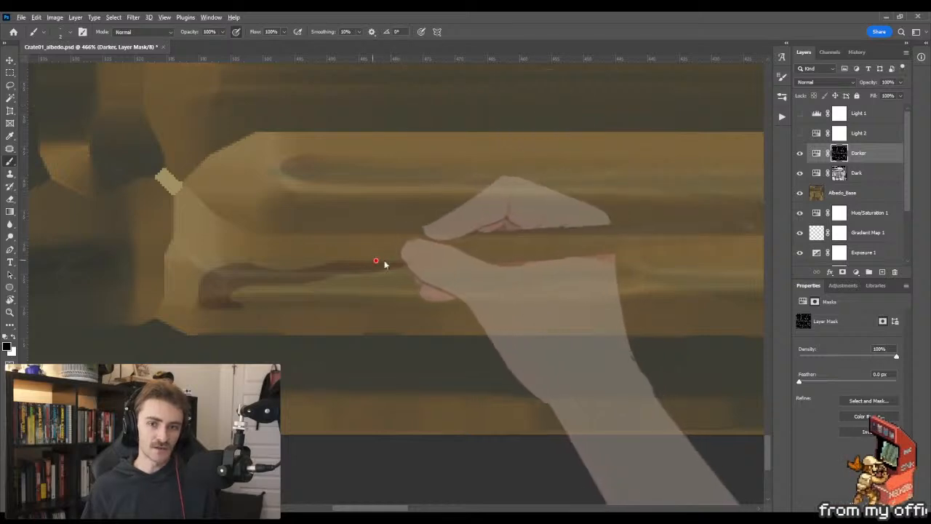
right_click_drag(385, 263, 422, 251, "alt")
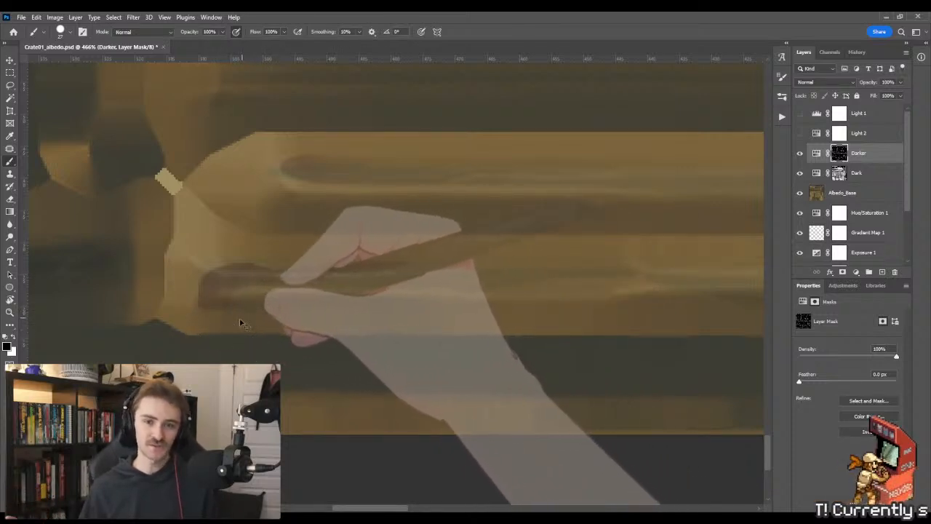
key("shift+b")
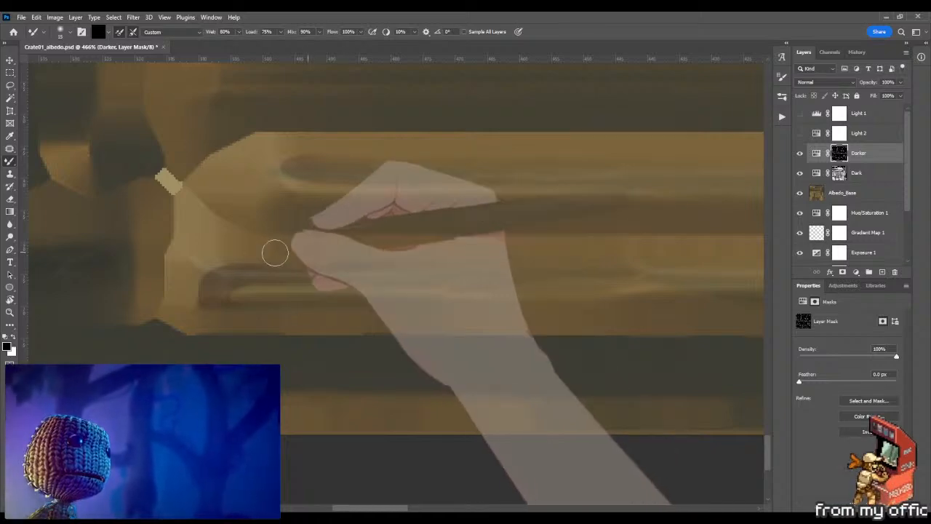
- Lasso a hooked crack shape near the lower groove's right end, fill it white on the Darker mask and clear the selection
key("z")
left_click_drag(360, 239, 270, 245)
left_click_drag(387, 257, 245, 253)
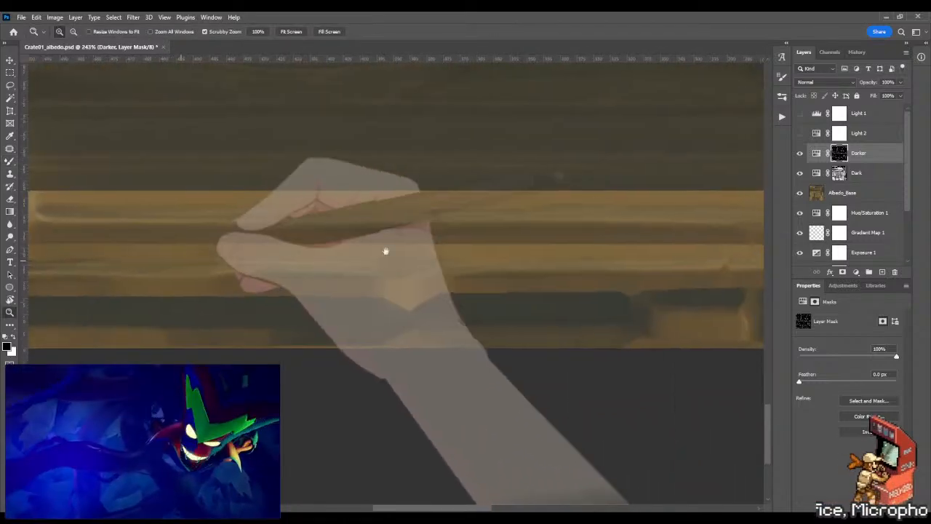
left_click_drag(385, 250, 192, 254)
left_click_drag(561, 266, 403, 264)
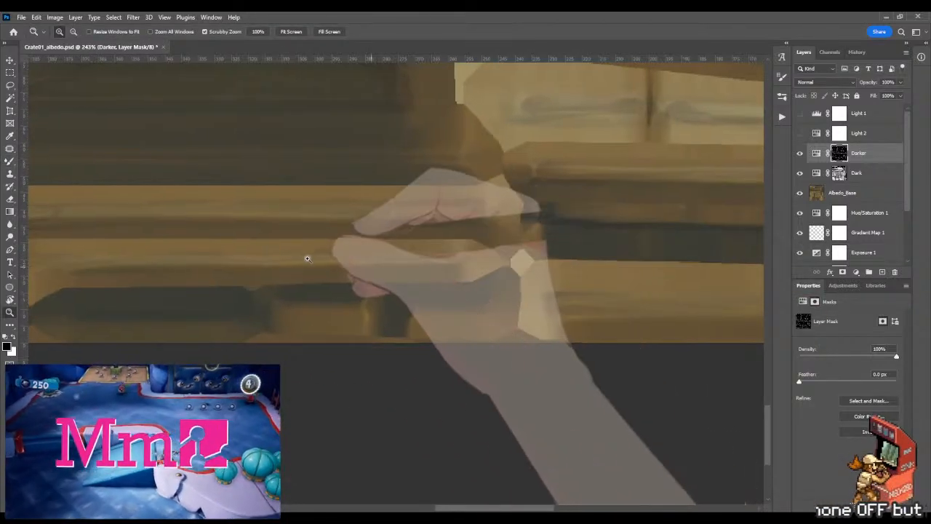
left_click_drag(308, 257, 347, 260)
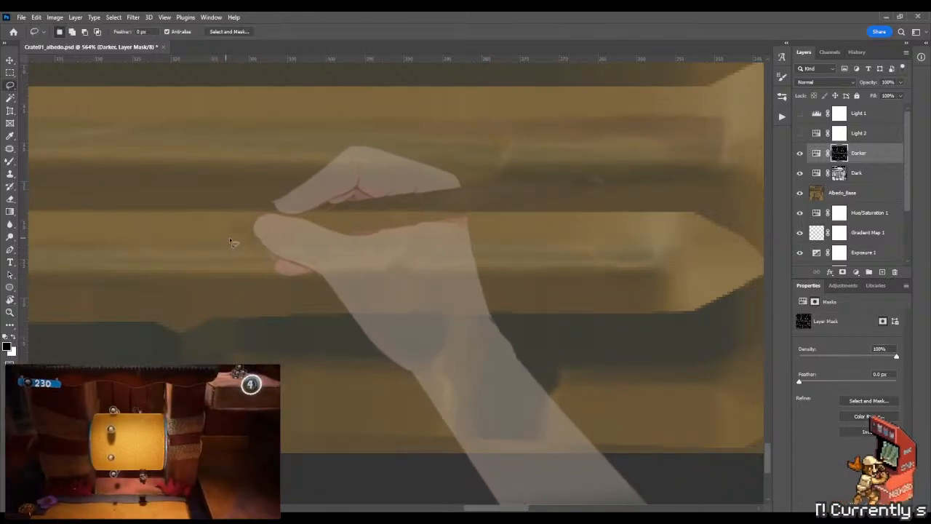
left_click_drag(228, 237, 388, 235)
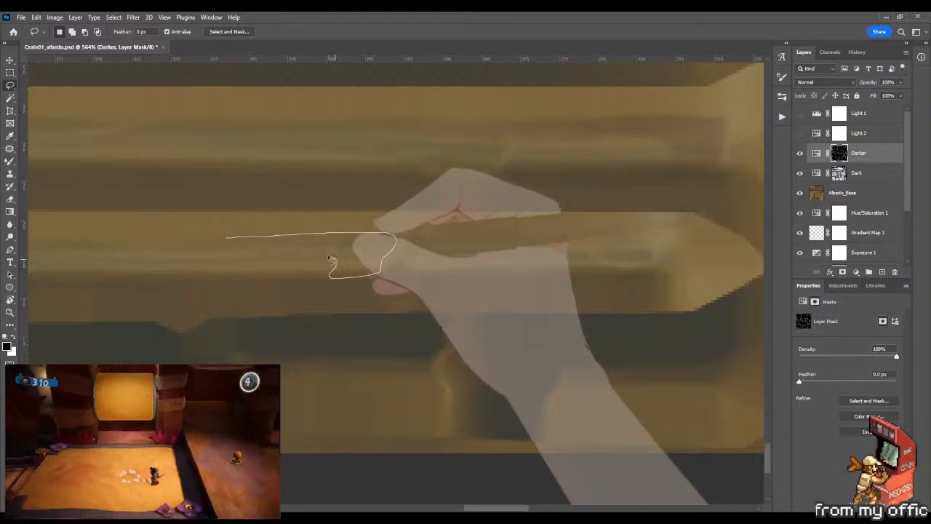
left_click_drag(289, 261, 154, 243)
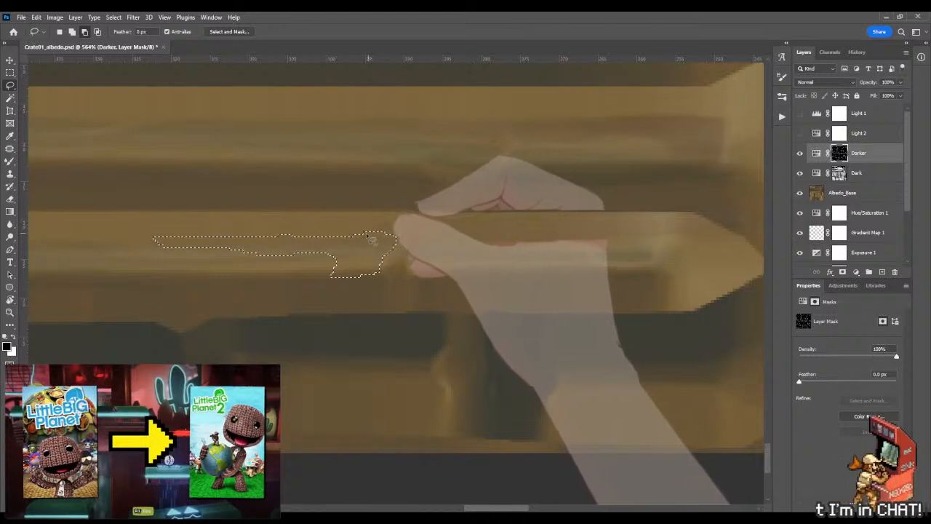
key("m")
key("x")
key("alt+BackSpace")
key("ctrl+d")
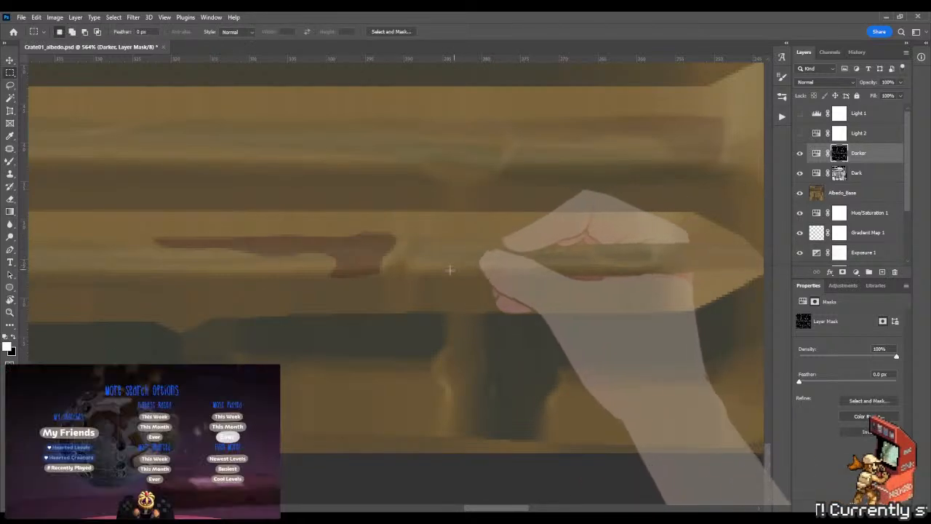
- Soften the right-end crack's edges and tapering tail, alternating a black 27 px brush with the 15 px Mixer Brush
key("b")
key("shift+b")
key("x")
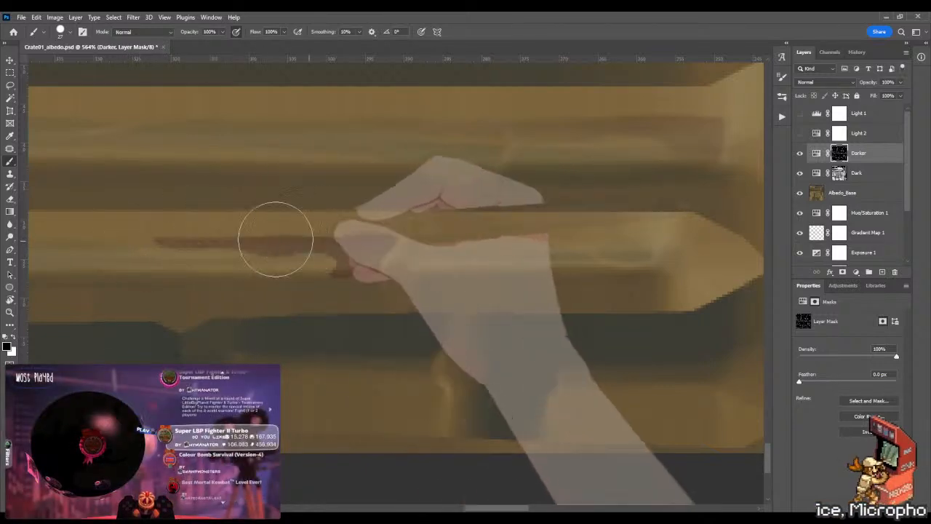
key("shift+b")
left_click_drag(164, 281, 269, 284)
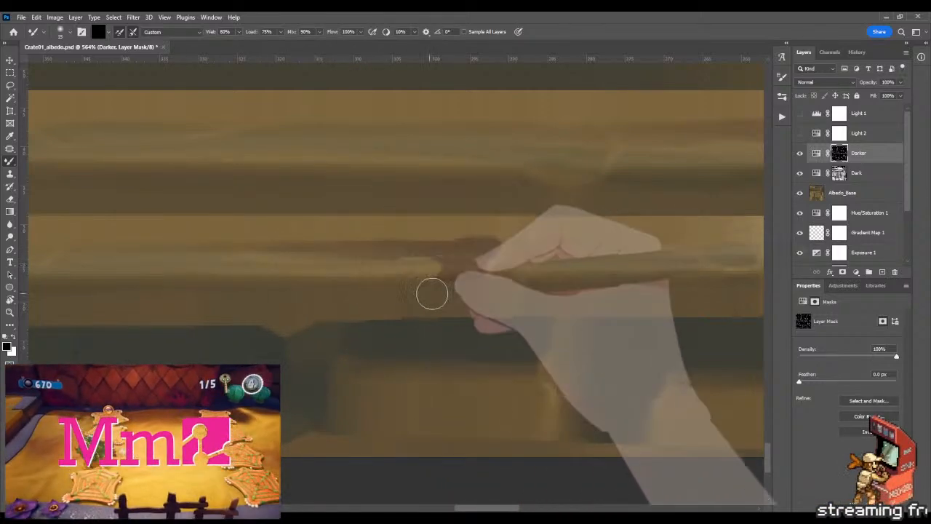
key("shift+b")
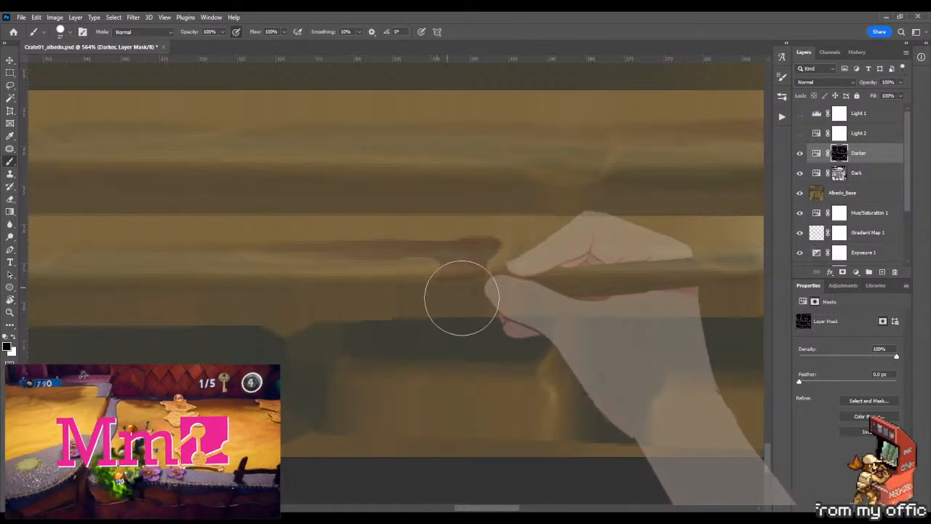
key("shift+b")
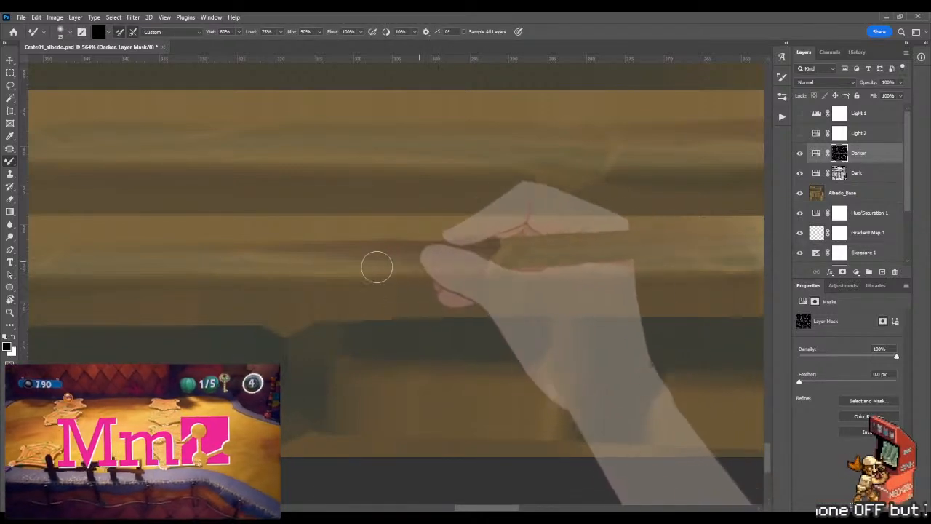
- Lasso a thin branching crack above the bottom rail's middle notch and darken it with a white gradient on the Darker mask
key("z")
mouse_move(415, 299)
left_mouse_down()
mouse_move(331, 302)
mouse_move(523, 296)
left_mouse_up()
left_click_drag(353, 281, 401, 281)
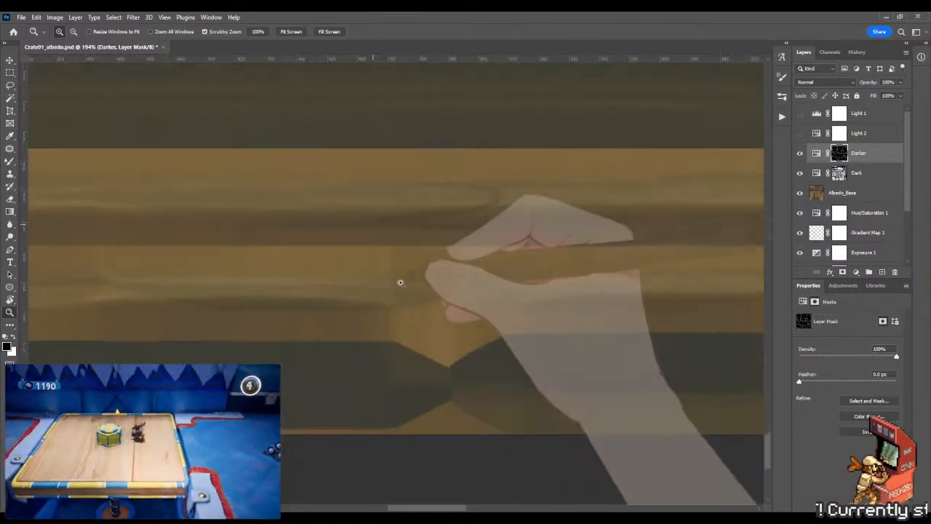
key("l")
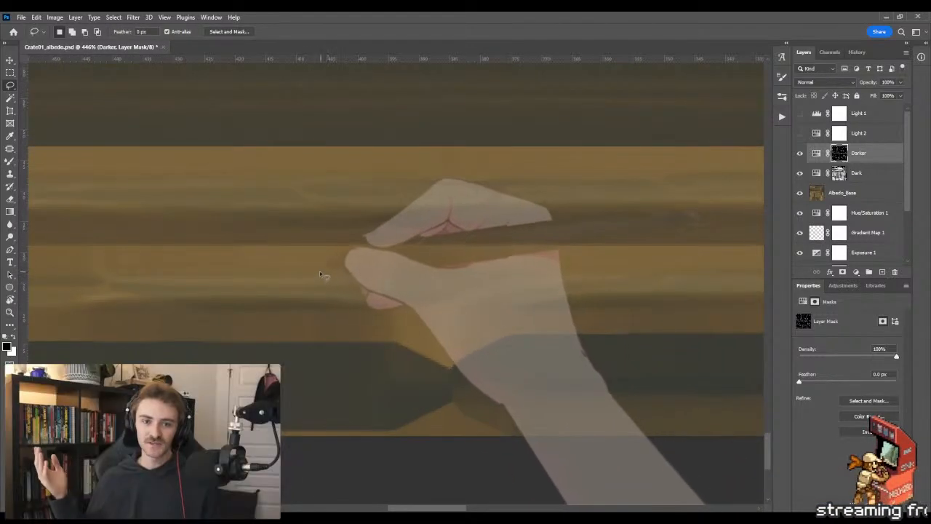
mouse_move(318, 271)
left_mouse_down()
mouse_move(535, 270)
mouse_move(366, 289)
mouse_move(371, 267)
mouse_move(499, 267)
mouse_move(436, 287)
mouse_move(331, 274)
mouse_move(547, 272)
mouse_move(427, 282)
mouse_move(470, 292)
mouse_move(411, 311)
mouse_move(337, 310)
mouse_move(399, 307)
left_mouse_up()
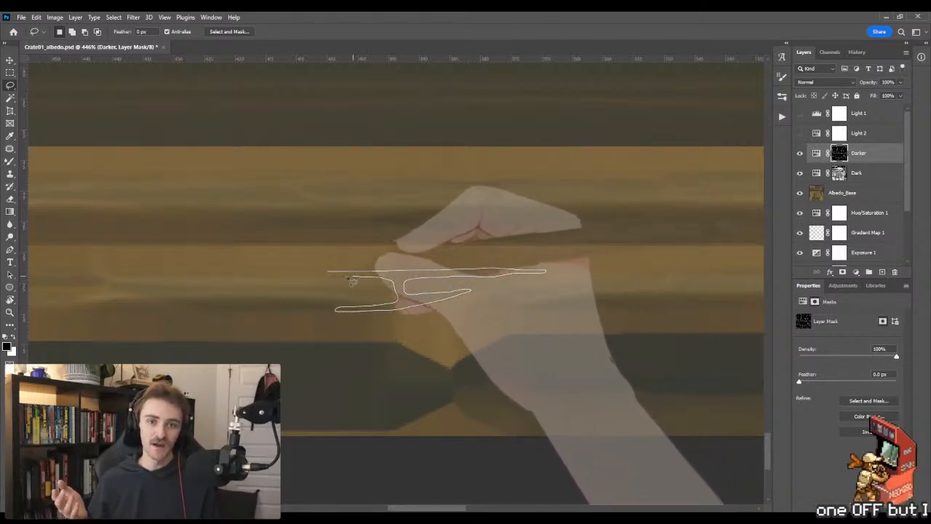
key("g")
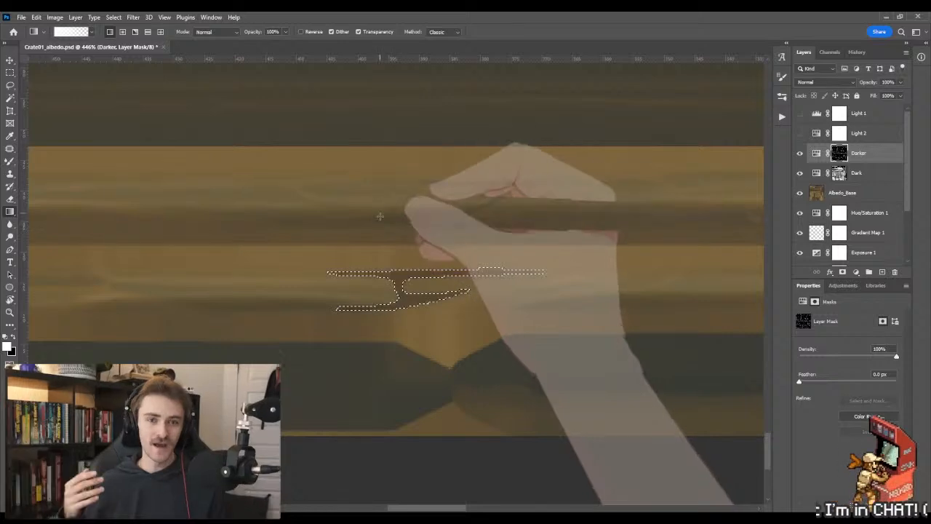
- Blend the branching middle crack's thin ends into the wood with white and black Mixer Brush strokes
key("b")
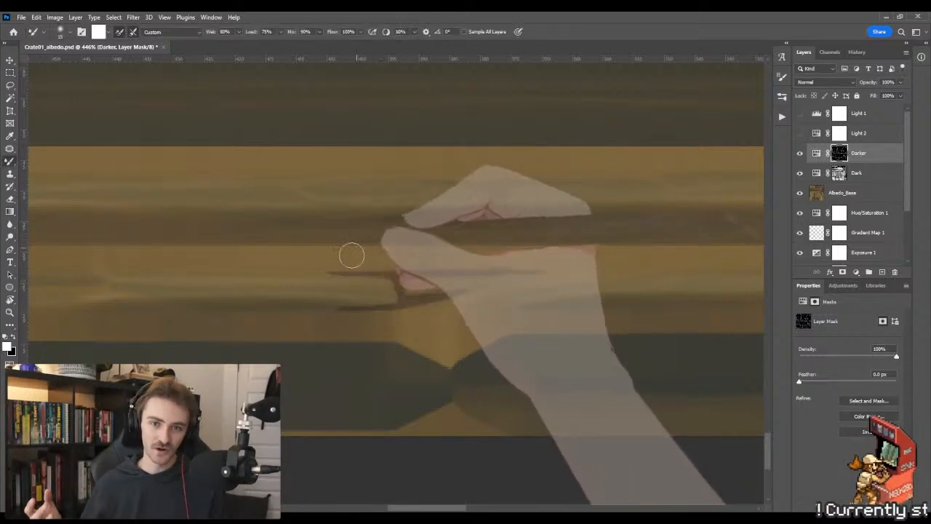
key("x")
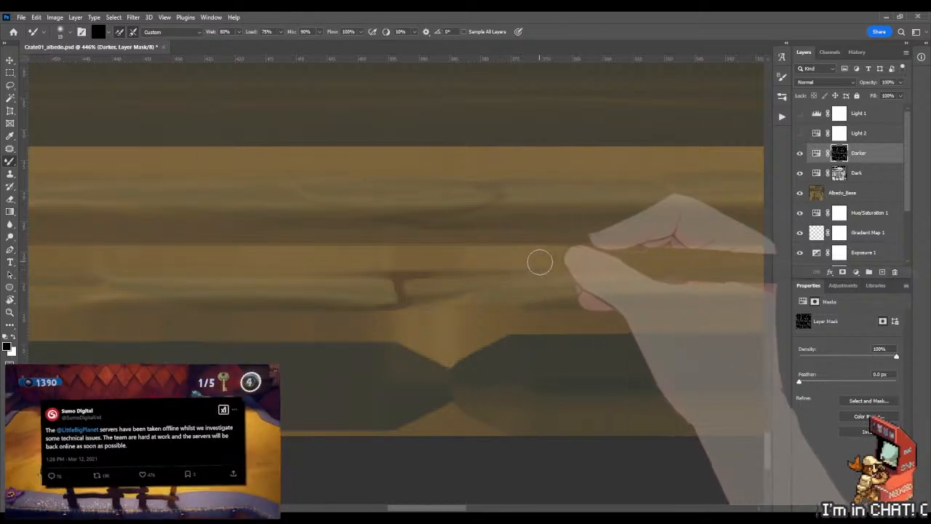
- Marquee the crack at the lower groove's left end and fade it with a long black linear gradient on the Darker mask
key("z")
scroll(540, 289, "down", 8, "alt")
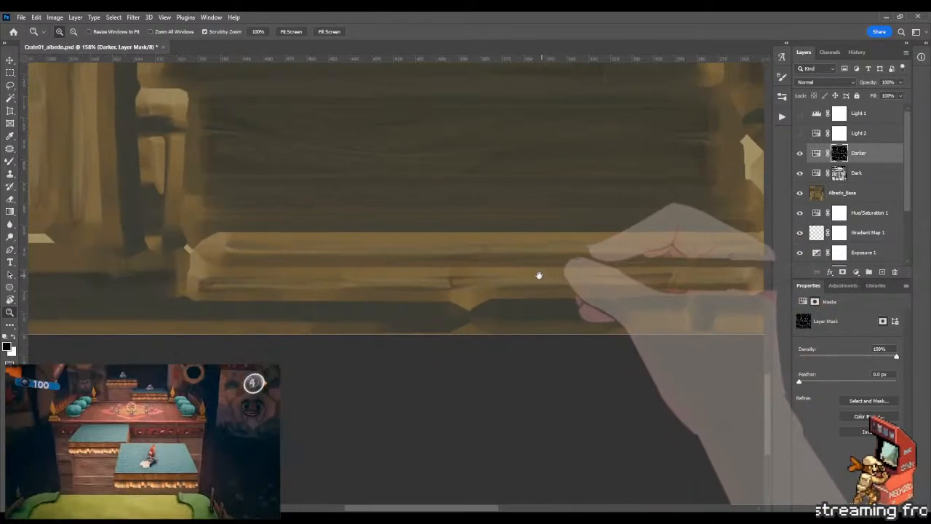
scroll(243, 298, "up", 5, "alt")
key("m")
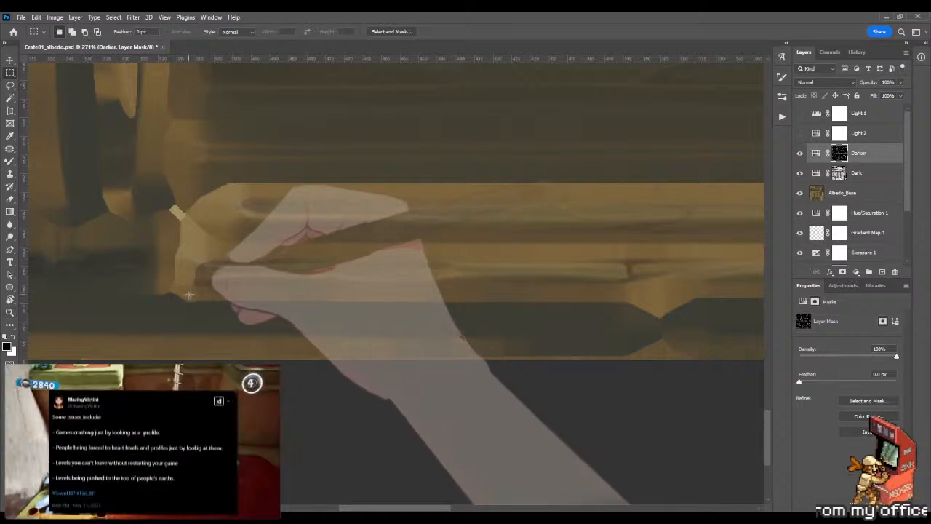
left_click_drag(188, 294, 369, 254)
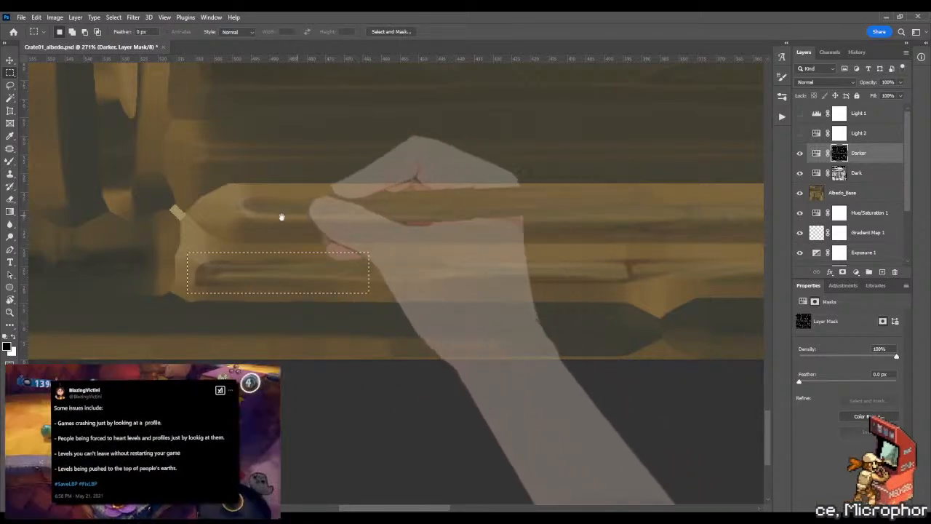
mouse_move(252, 212)
left_mouse_down()
mouse_move(412, 216)
mouse_move(251, 218)
left_mouse_up()
key("g")
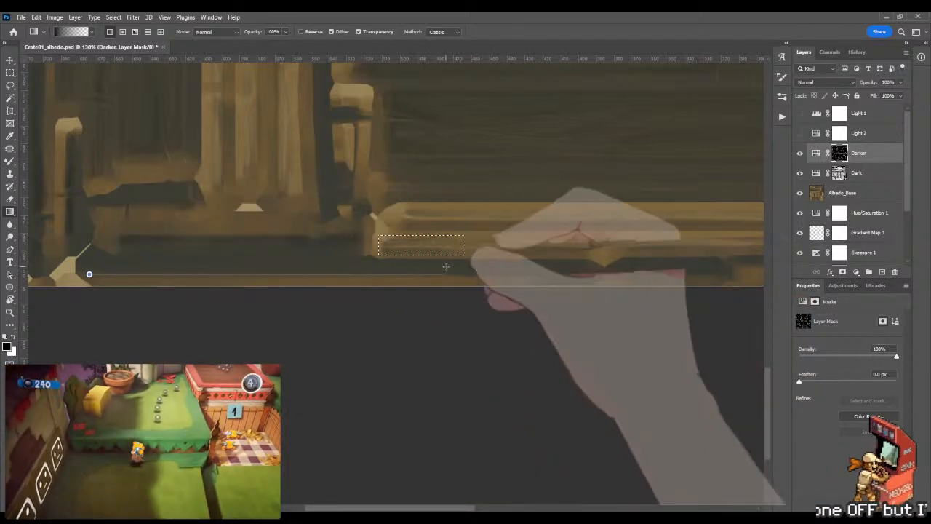
- Marquee the branching middle crack and fade it with several long black linear gradients from above and below
scroll(364, 265, "up", 5, "alt")
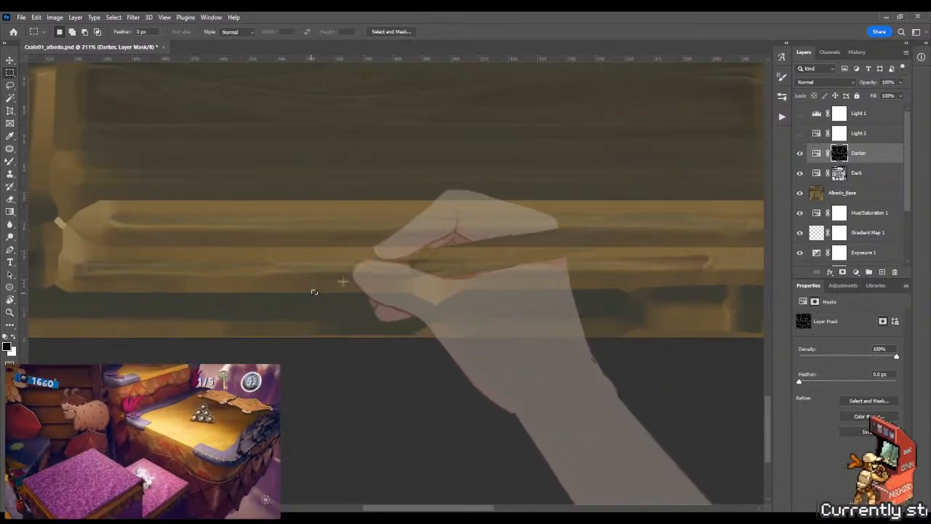
left_click_drag(313, 293, 540, 252)
key("g")
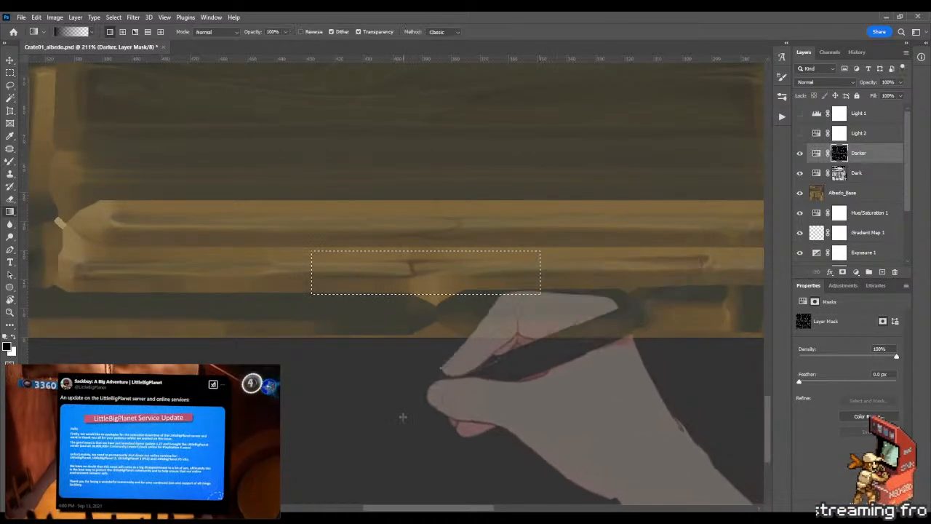
left_click_drag(408, 452, 414, 265)
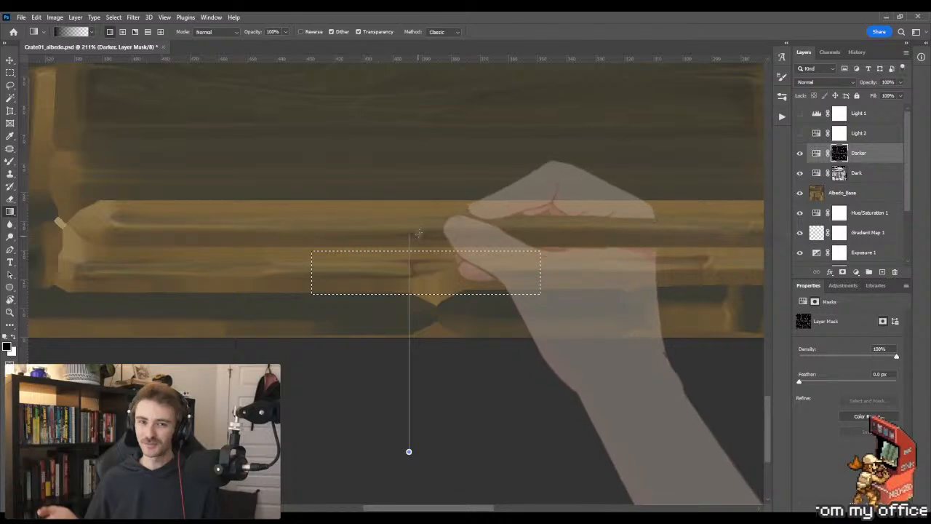
left_click_drag(453, 205, 453, 286)
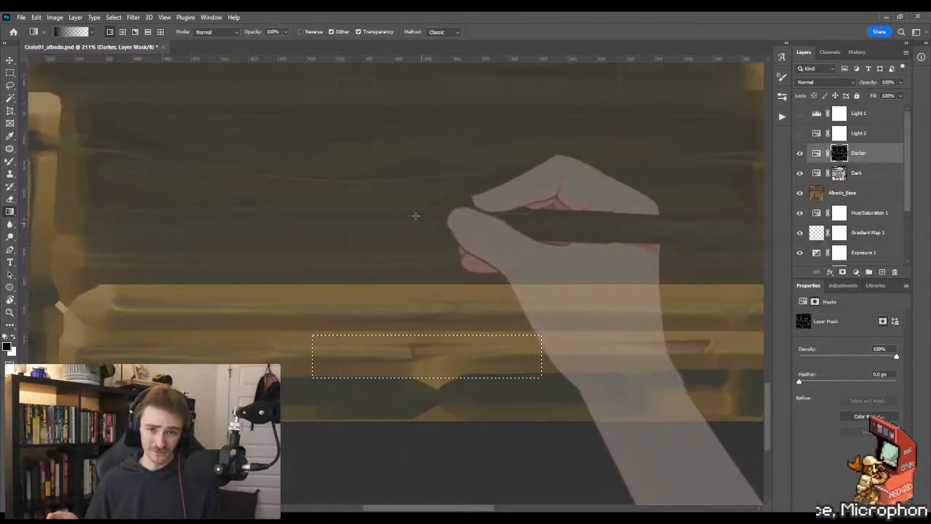
left_click_drag(412, 204, 413, 390)
left_click_drag(421, 171, 409, 322)
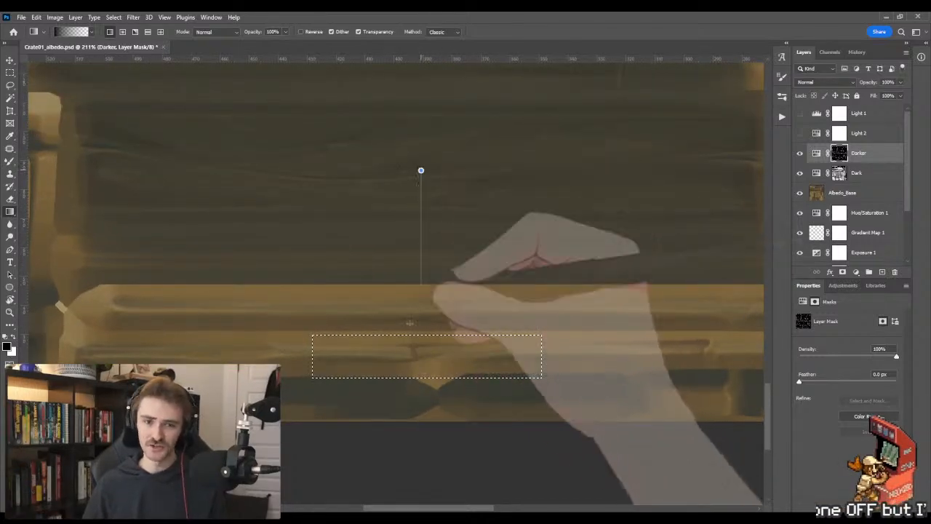
left_click_drag(415, 397, 414, 397)
left_click_drag(425, 168, 425, 417)
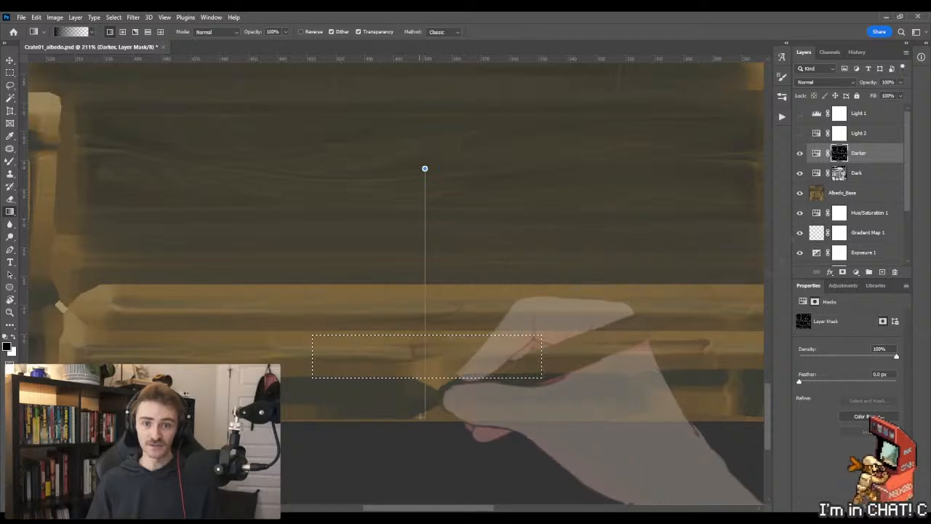
left_click_drag(439, 364, 430, 190)
left_click_drag(407, 404, 425, 134, "shift")
left_click_drag(524, 194, 338, 352)
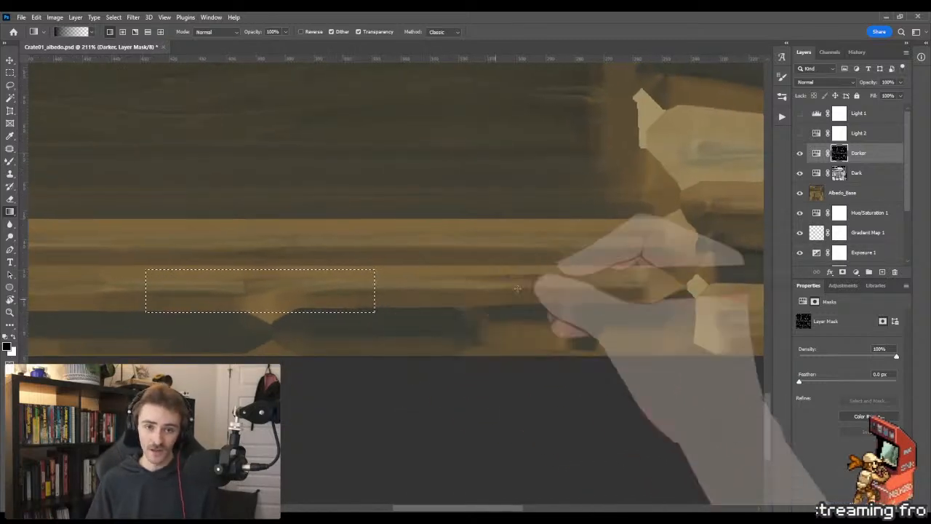
- Marquee the crack near the lower groove's right end, fade it with a black gradient and clear the selection
key("m")
left_click_drag(557, 267, 380, 304)
key("g")
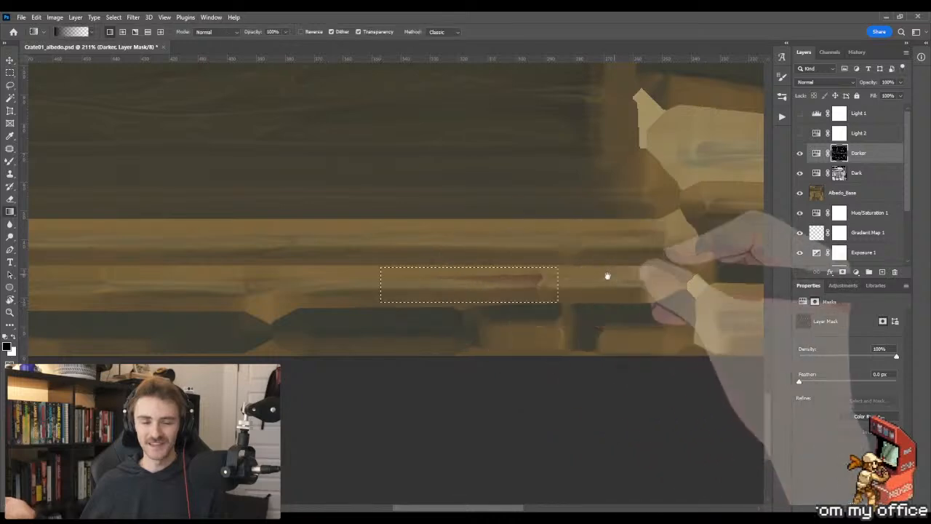
left_click_drag(605, 273, 372, 281)
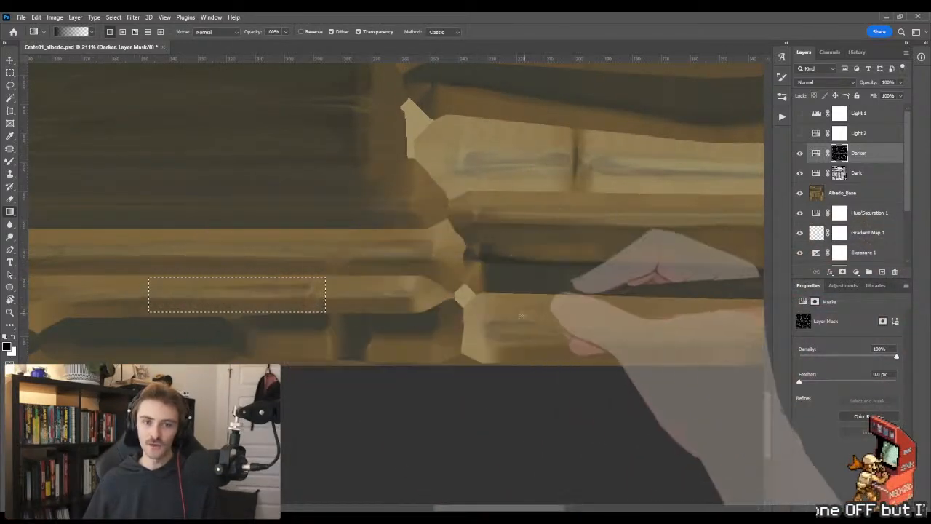
key("m")
key("ctrl+d")
- Save Crate01_albedo.psd and switch to Marmoset Toolbag to inspect the crate's bottom rail on the 3D model
key("z")
left_click_drag(502, 329, 424, 332)
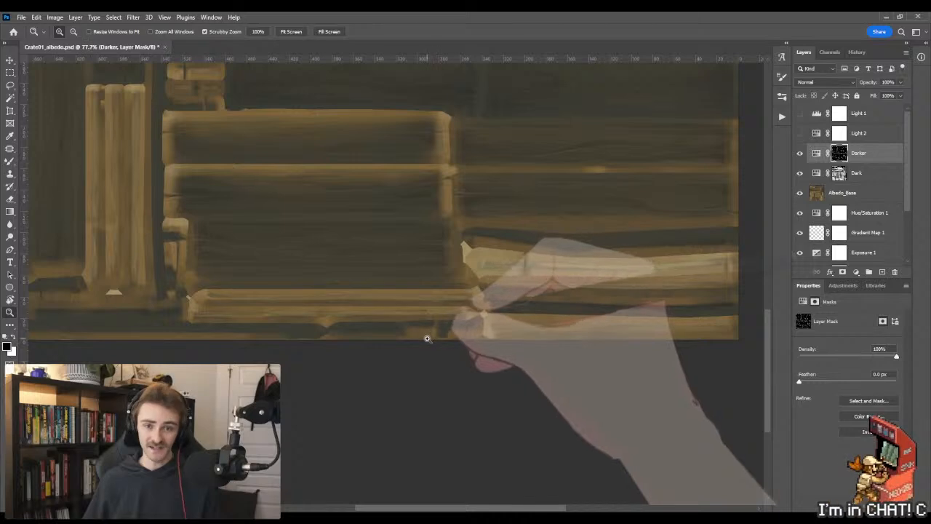
key("ctrl+s")
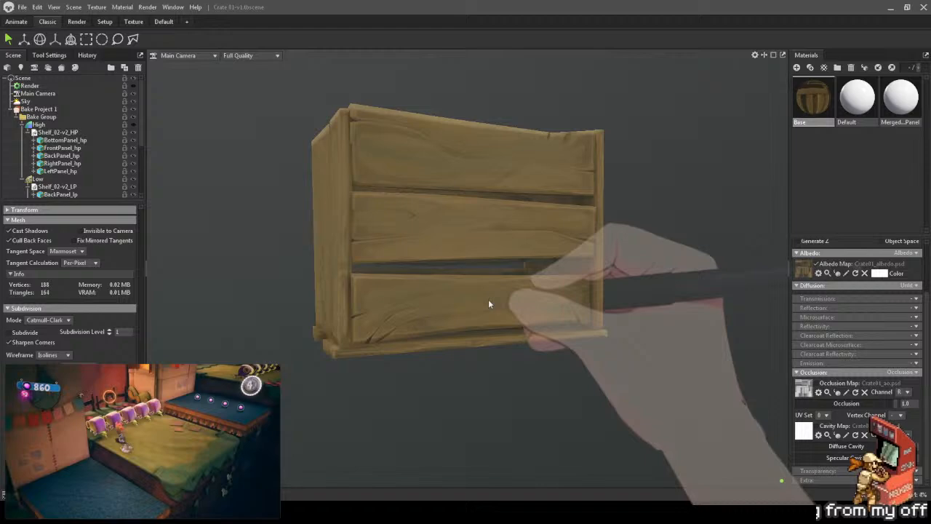
left_click_drag(488, 299, 519, 324)
scroll(519, 323, "down", 3)
left_click_drag(503, 284, 553, 318)
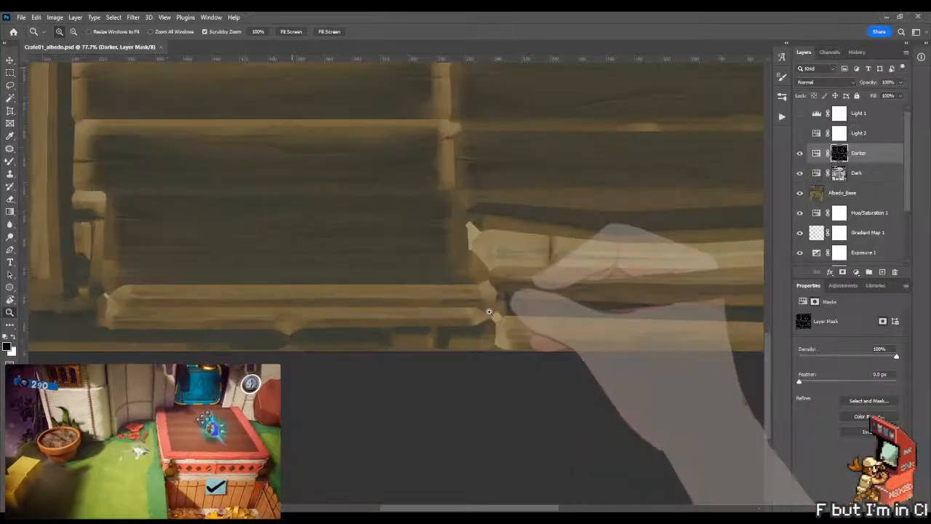
- Add a thin curved crack near the right end of the rail's lower groove on the Darker mask, softening it with the Mixer Brush
left_click_drag(489, 313, 538, 319)
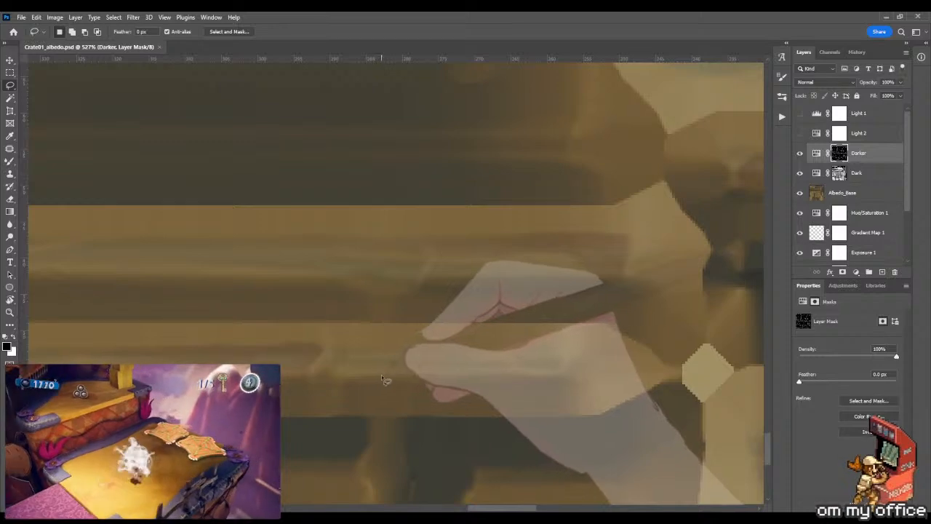
mouse_move(381, 377)
left_mouse_down()
mouse_move(349, 380)
mouse_move(391, 350)
mouse_move(571, 350)
left_mouse_up()
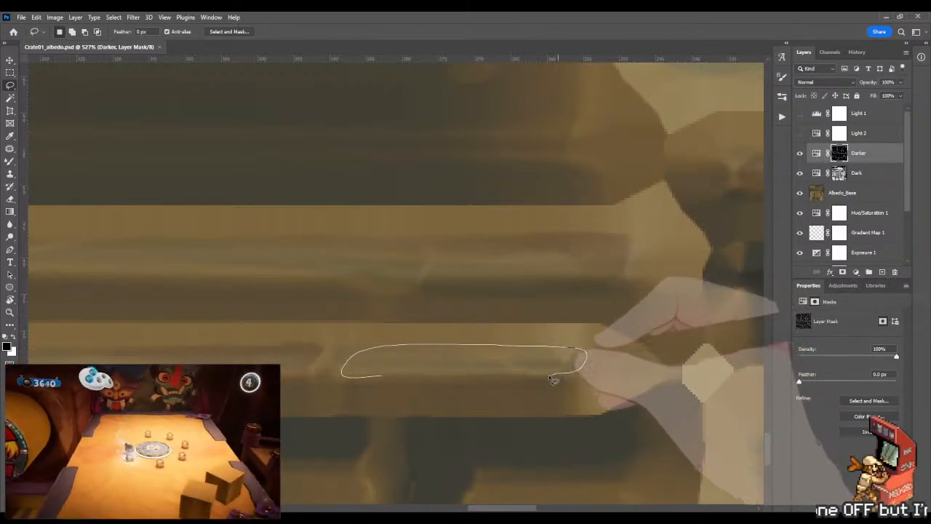
mouse_move(497, 364)
left_mouse_down()
mouse_move(378, 366)
mouse_move(382, 377)
left_mouse_up()
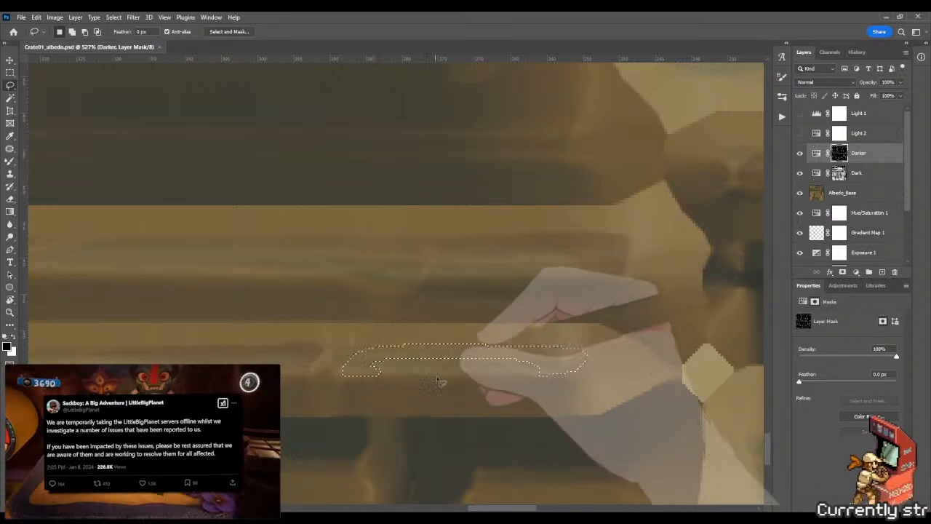
key("g")
key("x")
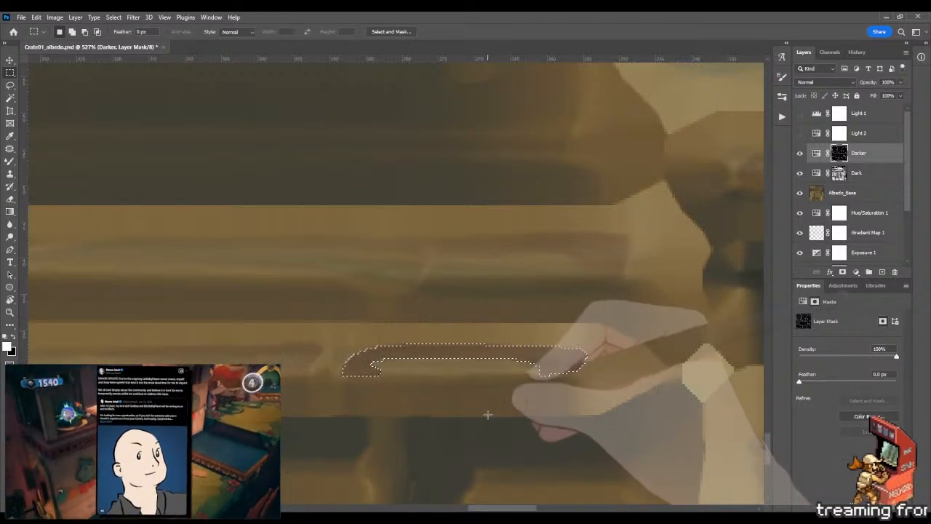
key("b")
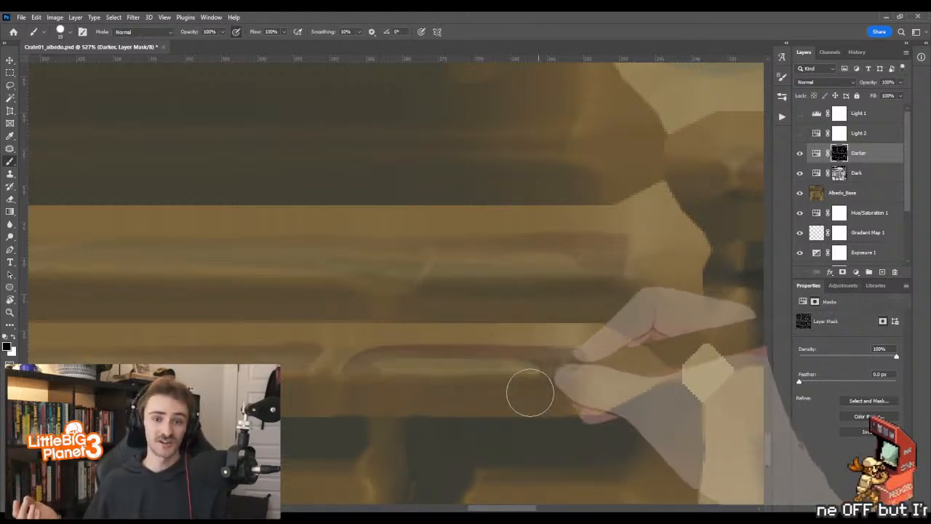
key("shift+b")
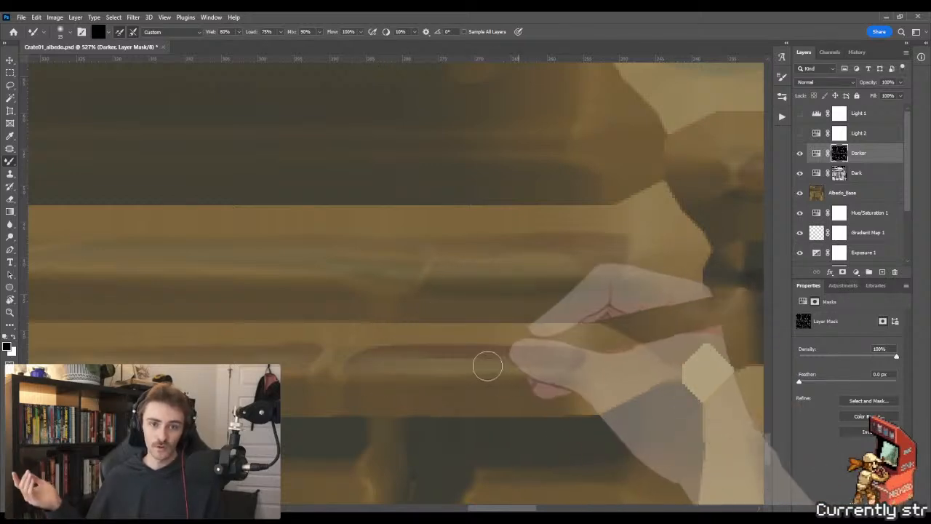
- Marquee the new crack near the lower groove's right end, fade it with a long black linear gradient and clear the selection
key("m")
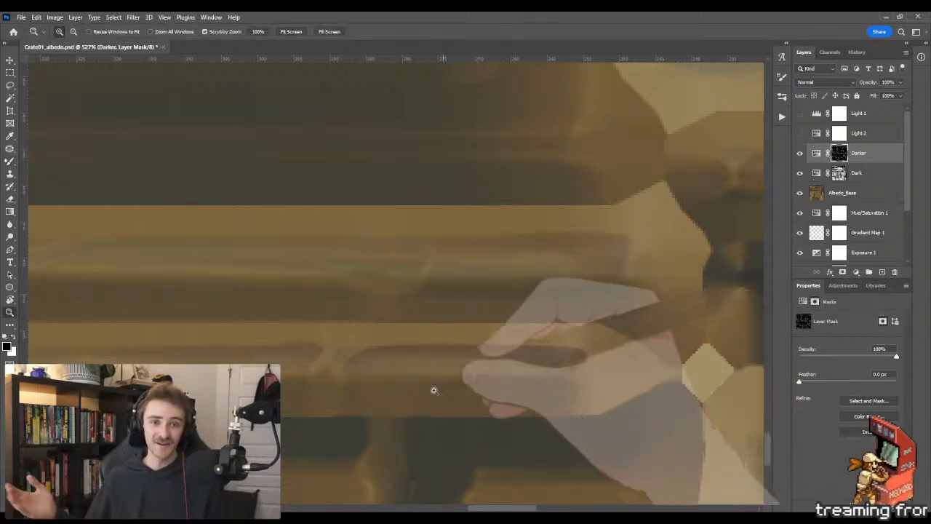
left_click_drag(335, 332, 503, 377)
key("g")
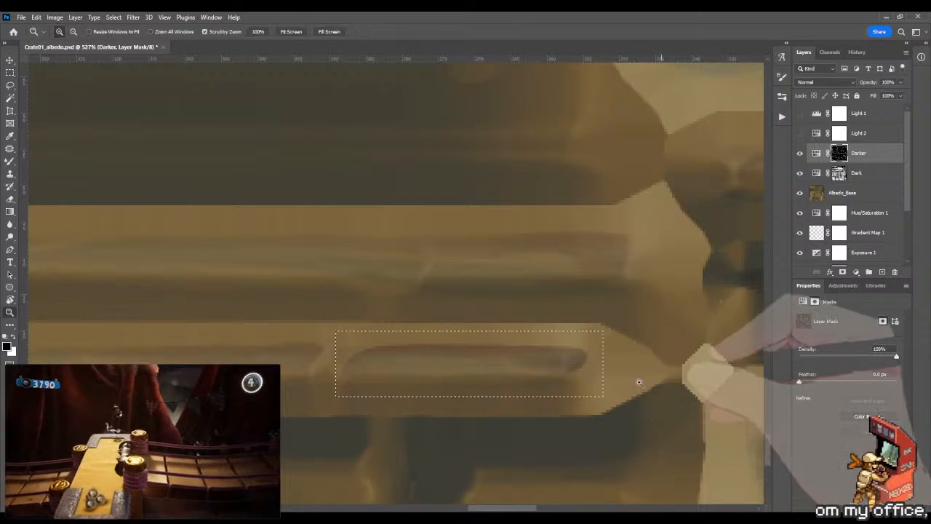
scroll(575, 370, "down", 5, "alt")
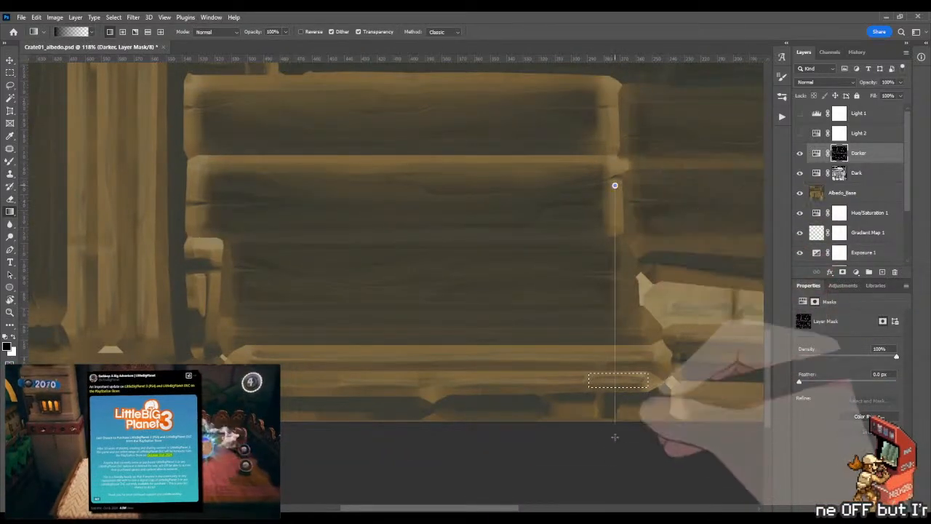
key("ctrl+d")
- Marquee the neighbouring stretch of the lower groove and fade its crack with a long black gradient on the Darker mask
key("z")
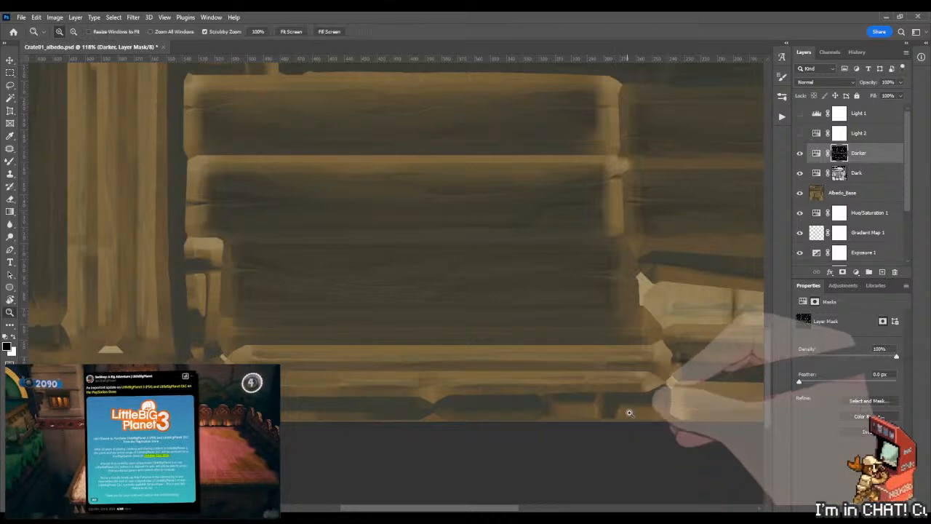
left_click_drag(630, 412, 684, 419)
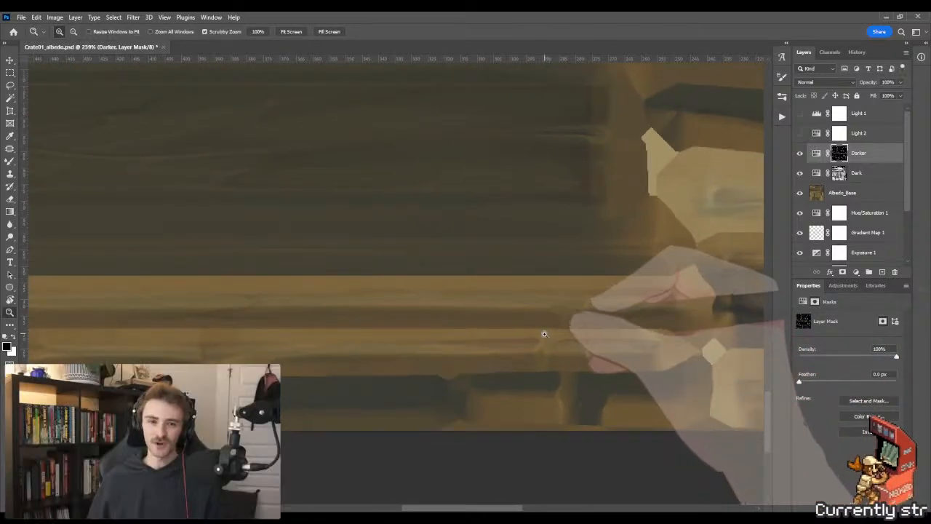
left_click_drag(549, 331, 347, 393)
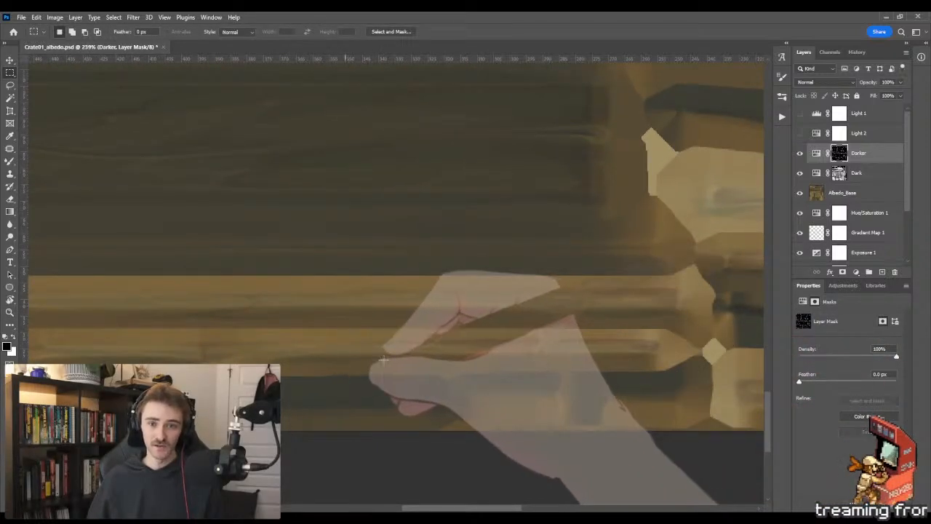
key("g")
left_click_drag(577, 152, 535, 386)
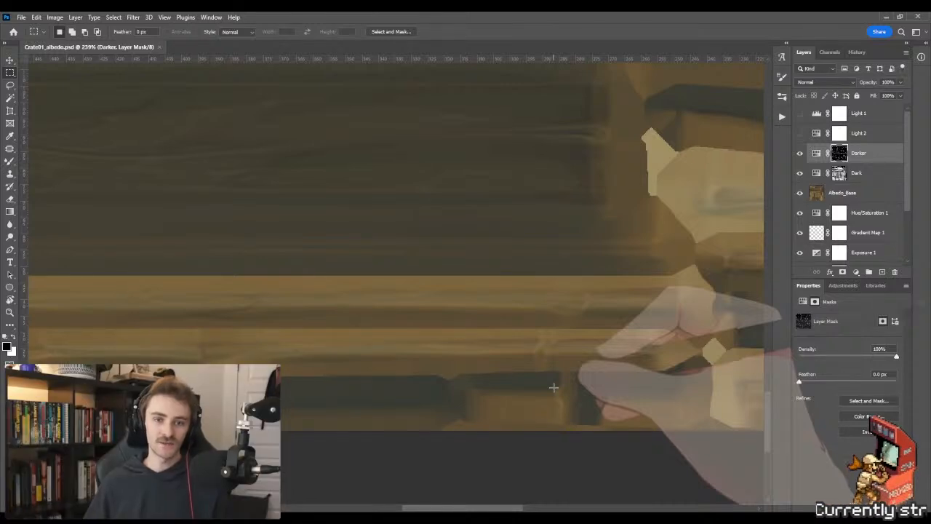
- Switch to Marmoset Toolbag and inspect the crate's planks and bottom rail on the 3D model from several angles
key("alt+Tab")
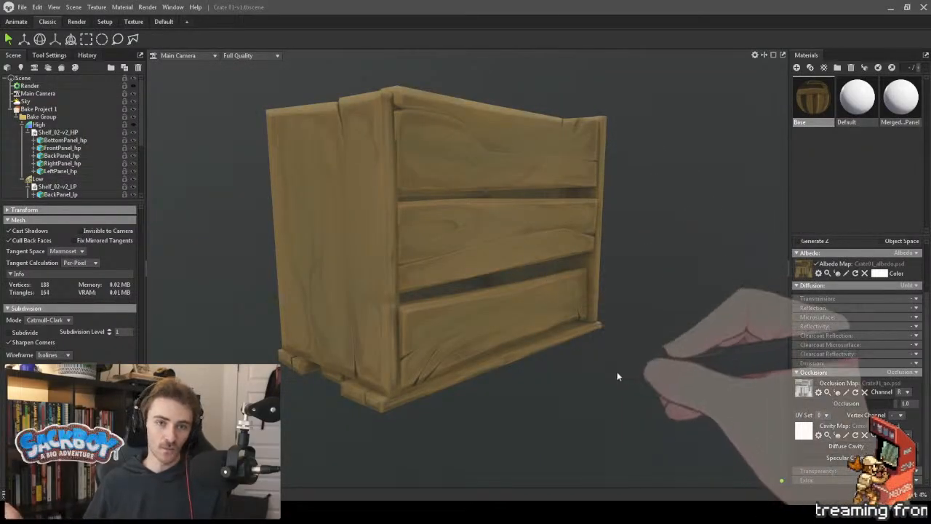
left_click_drag(618, 376, 549, 378)
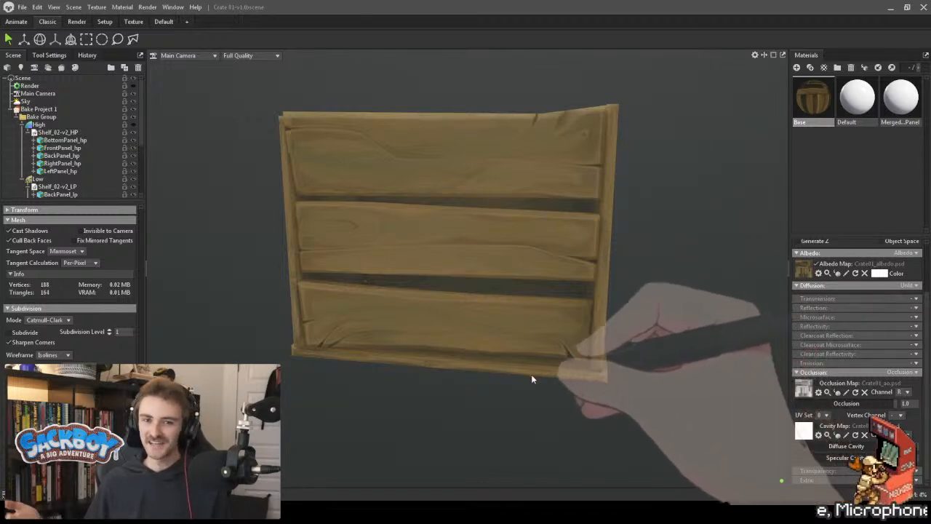
left_click_drag(532, 376, 447, 307)
- Switch back to Photoshop and activate the Dark layer's mask for work on the dark strip along the texture's bottom edge
key("alt+Tab")
key("z")
left_click_drag(505, 333, 480, 333)
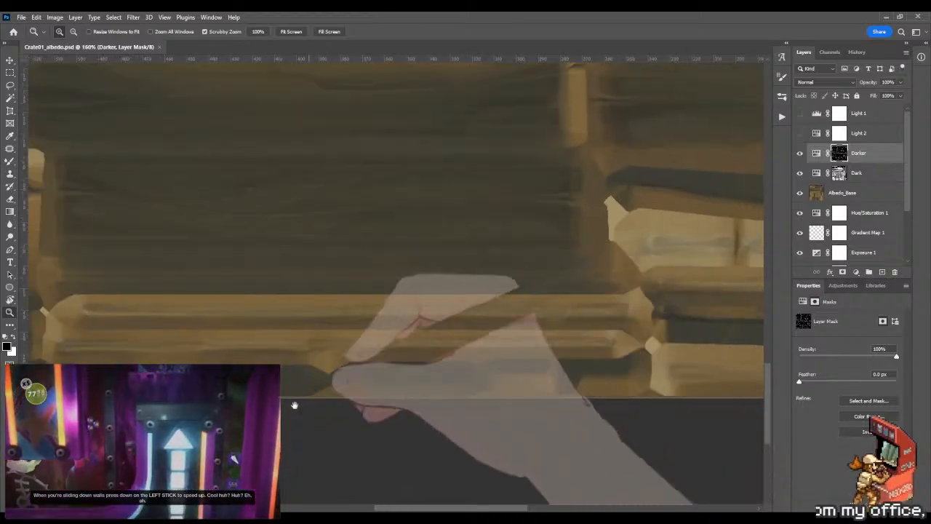
left_click_drag(277, 400, 513, 359)
left_click_drag(432, 353, 614, 356)
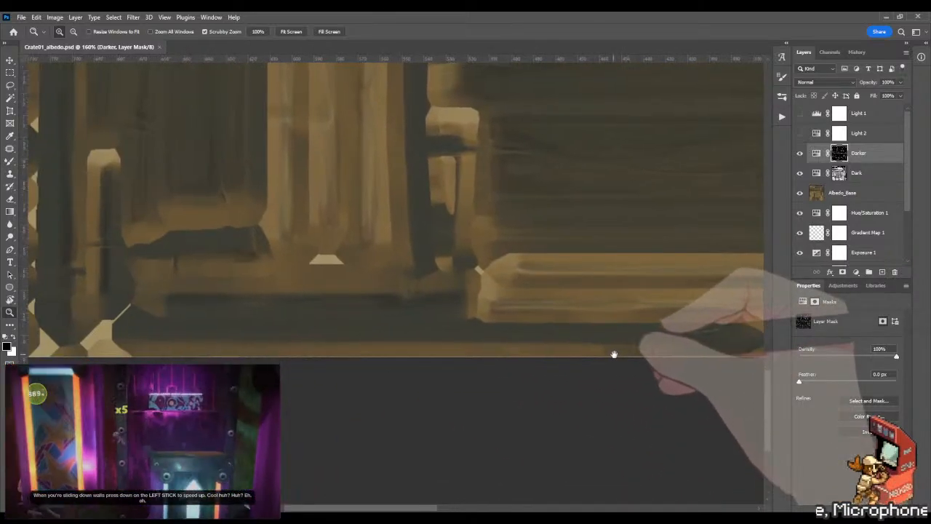
left_click_drag(193, 346, 345, 325)
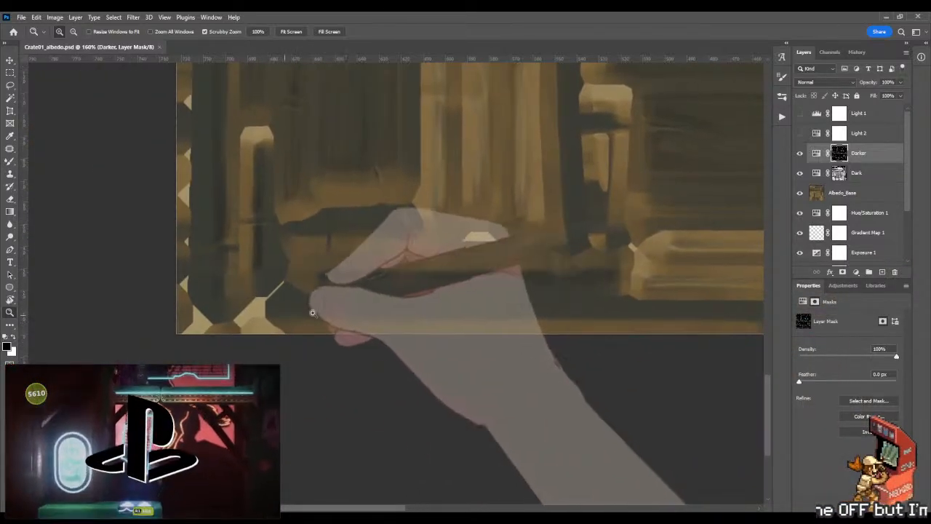
left_click_drag(289, 314, 357, 313)
left_click(839, 173)
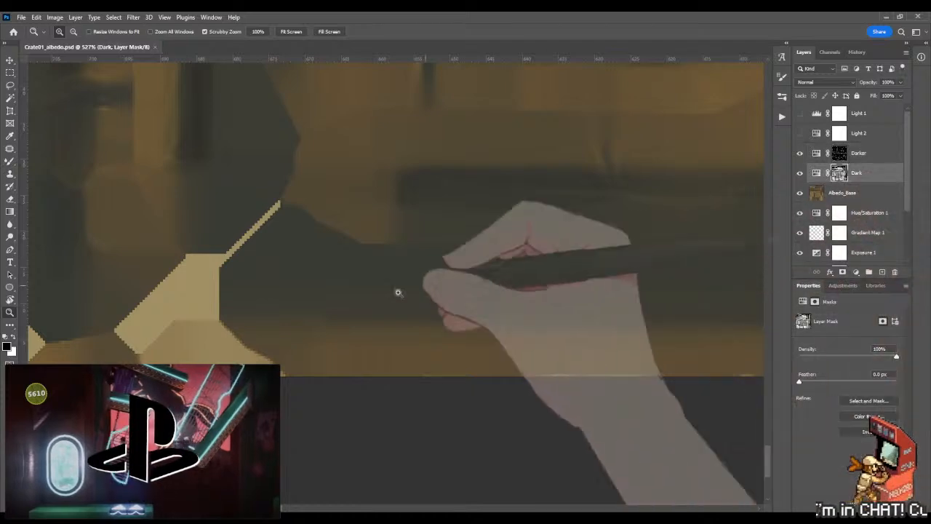
- Start a pen path with a vertical edge at the left end of the dark strip along the texture's bottom
key("p")
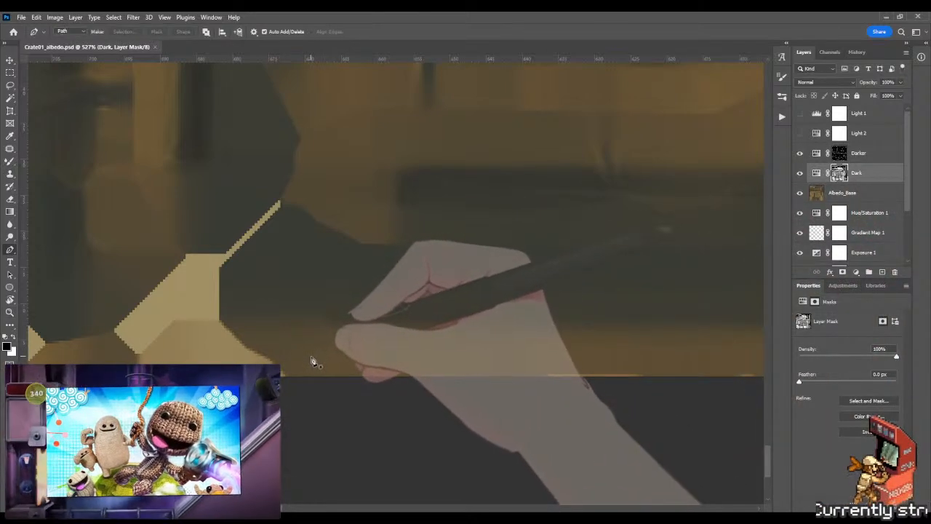
left_click(297, 345)
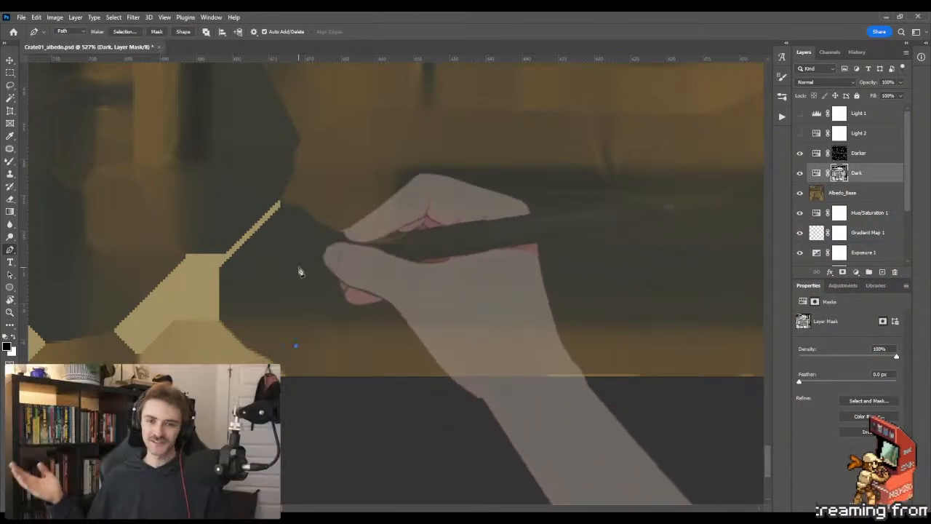
left_click_drag(551, 285, 183, 275)
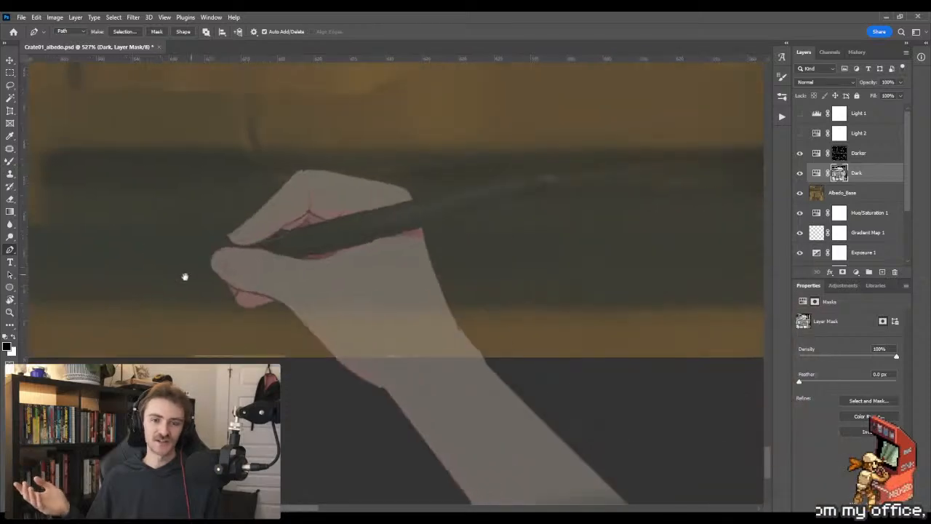
left_click_drag(636, 266, 619, 248)
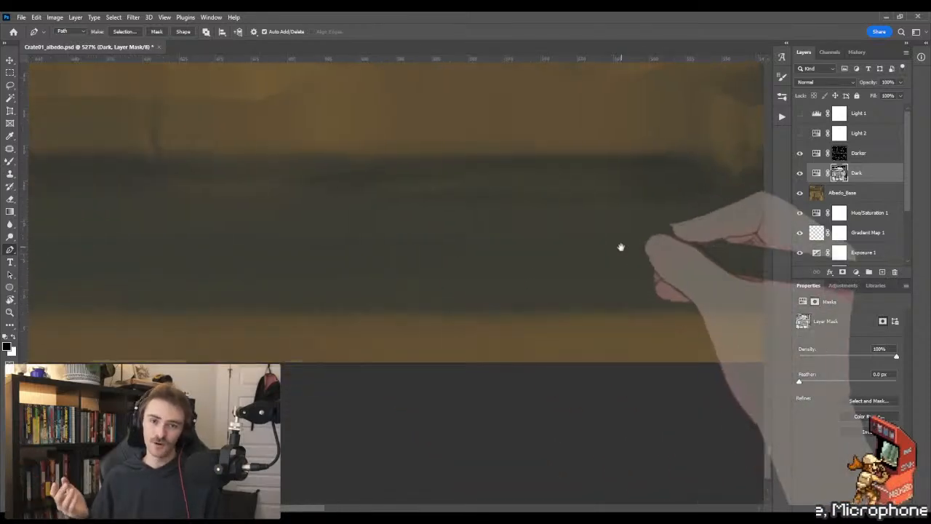
left_click_drag(272, 267, 553, 257)
key("ctrl+z")
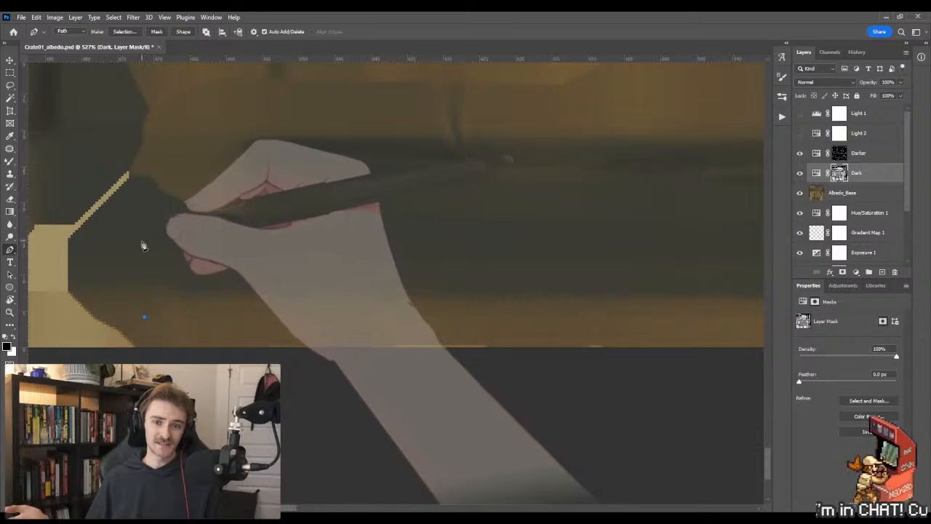
key("ctrl+z")
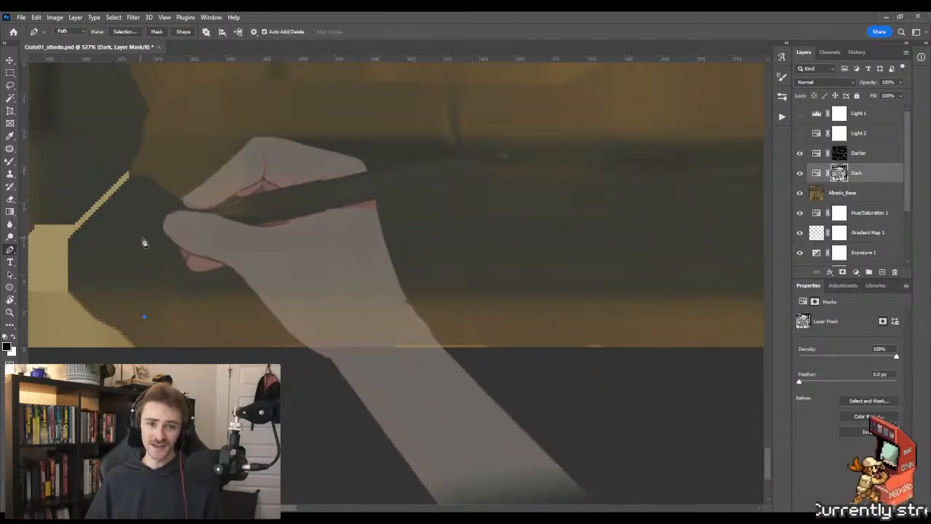
left_click(143, 240)
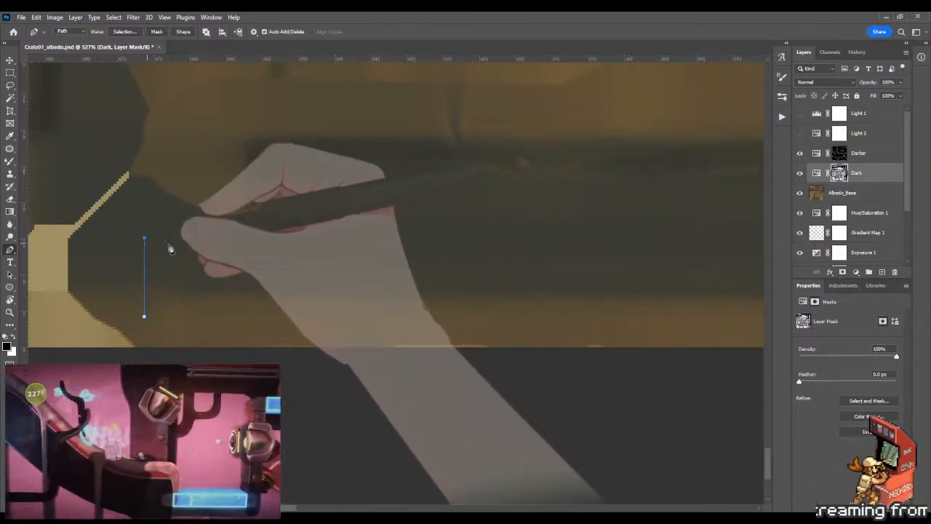
- Extend the pen path along the bottom strip to its right end beneath the rail
left_click_drag(546, 274, 182, 269)
left_click_drag(546, 271, 191, 262)
left_click_drag(547, 279, 124, 256)
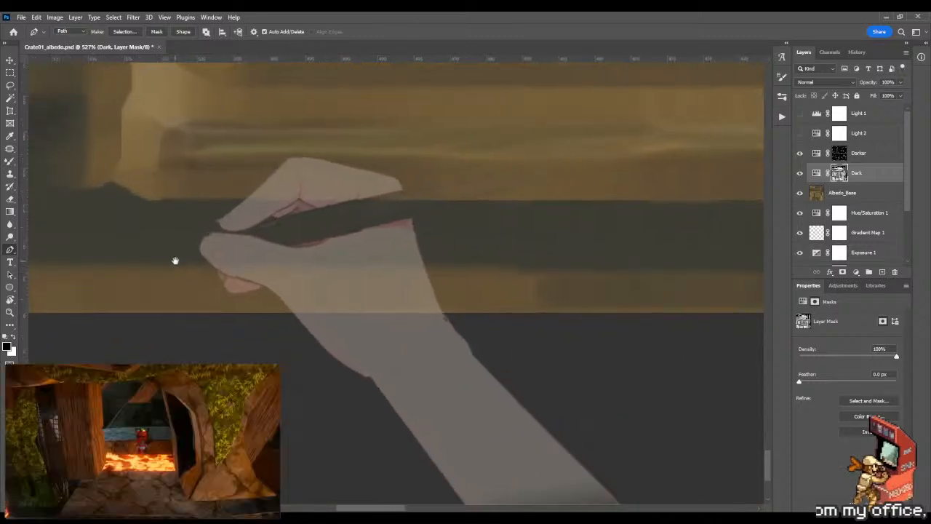
left_click_drag(550, 260, 268, 277)
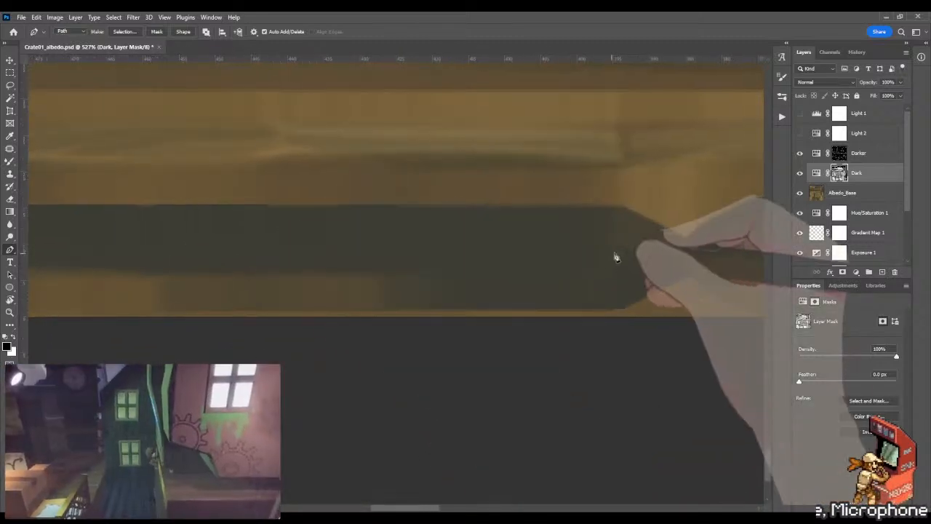
left_click(617, 240)
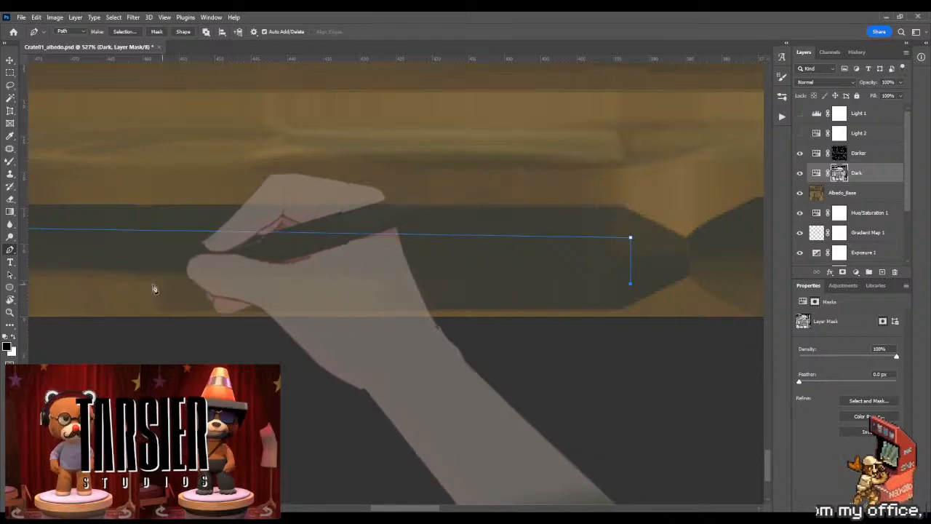
- Bring the pen path back along the strip's lower brown edge and close it at the starting anchor
left_click_drag(112, 280, 698, 281)
left_click_drag(277, 287, 713, 298)
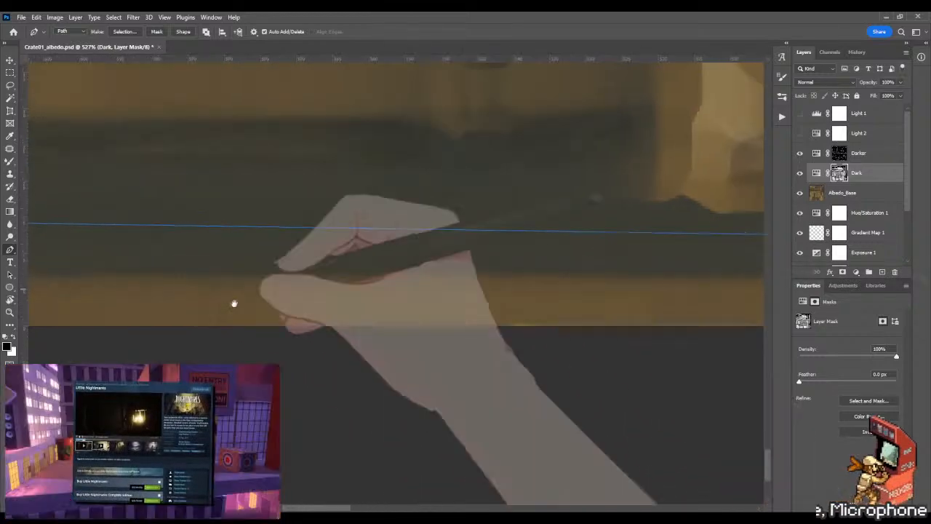
left_click(344, 296)
left_click_drag(145, 301, 655, 286)
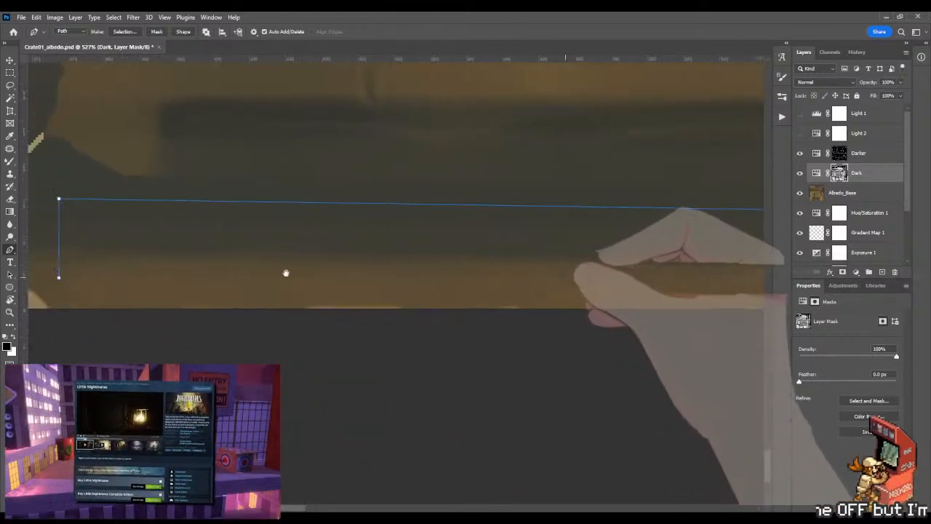
left_click_drag(293, 294, 708, 305)
left_click_drag(555, 301, 446, 301)
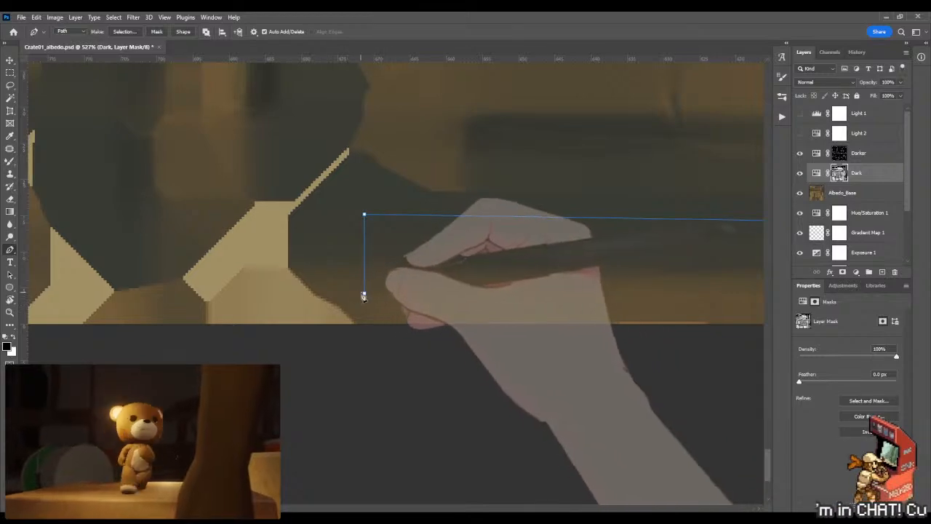
left_click_drag(497, 322, 364, 292)
- Convert the closed path around the bottom strip into a selection
key("p")
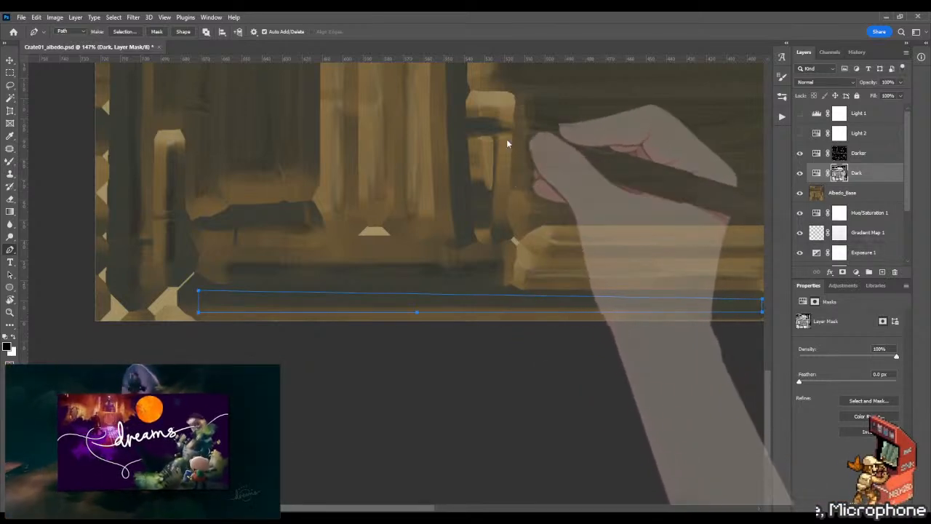
key("i")
key("ctrl+Return")
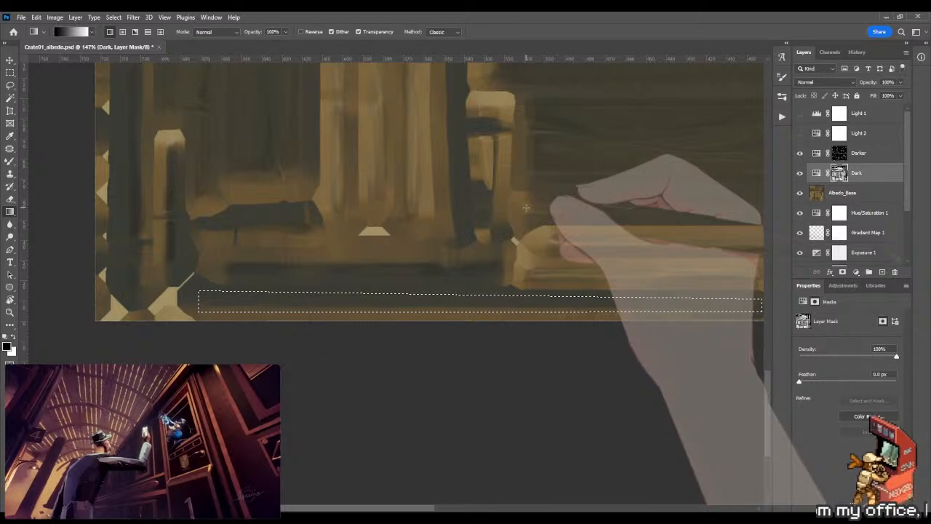
- Brush along the lower edge of the selected bottom strip on the Dark mask with an enlarged brush
key("x")
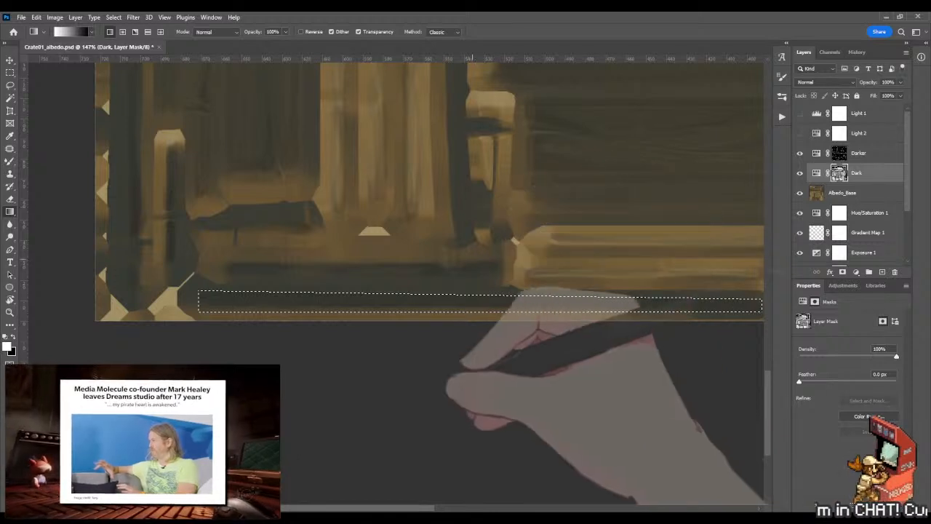
key("b")
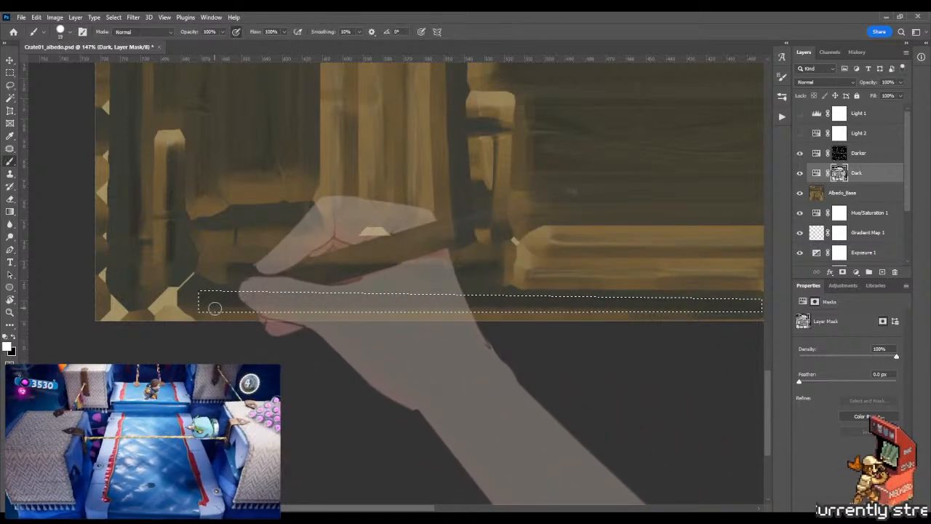
key("bracketright")
key("bracketright")
key("bracketright")
key("bracketright")
key("bracketright")
key("bracketright")
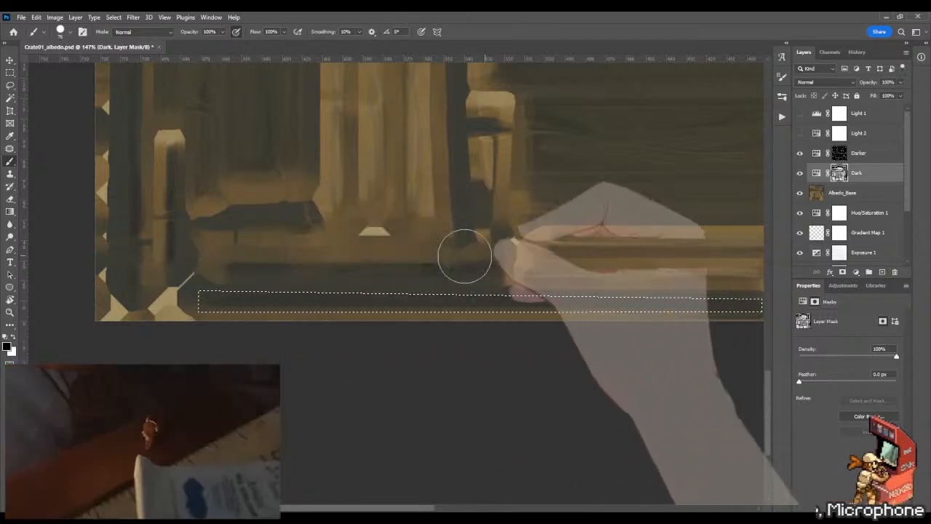
mouse_move(520, 254)
left_mouse_down()
mouse_move(378, 245)
mouse_move(238, 254)
mouse_move(316, 254)
left_mouse_up()
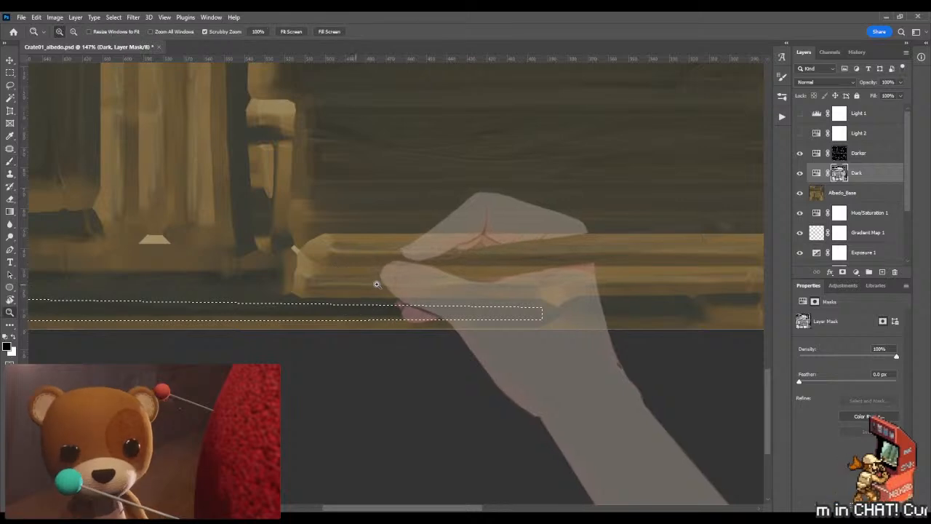
left_click_drag(377, 284, 387, 285)
key("b")
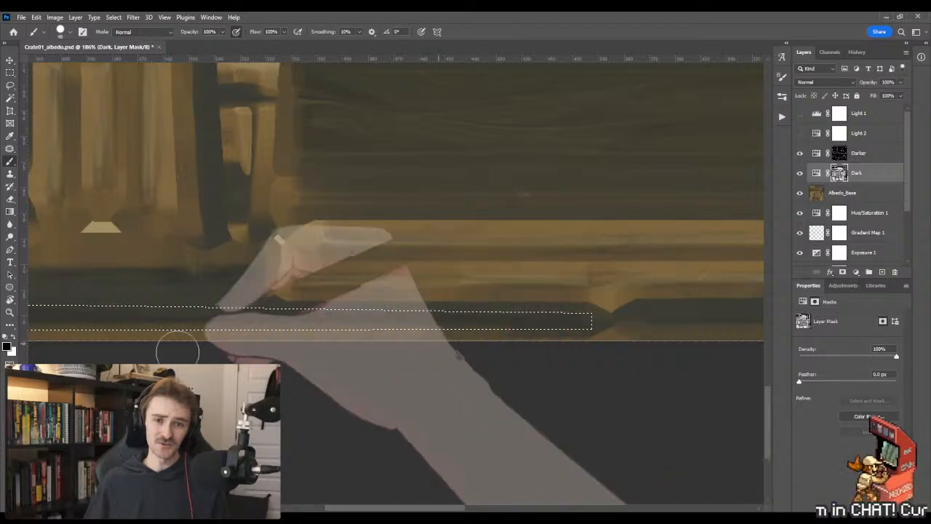
left_click_drag(177, 351, 347, 337)
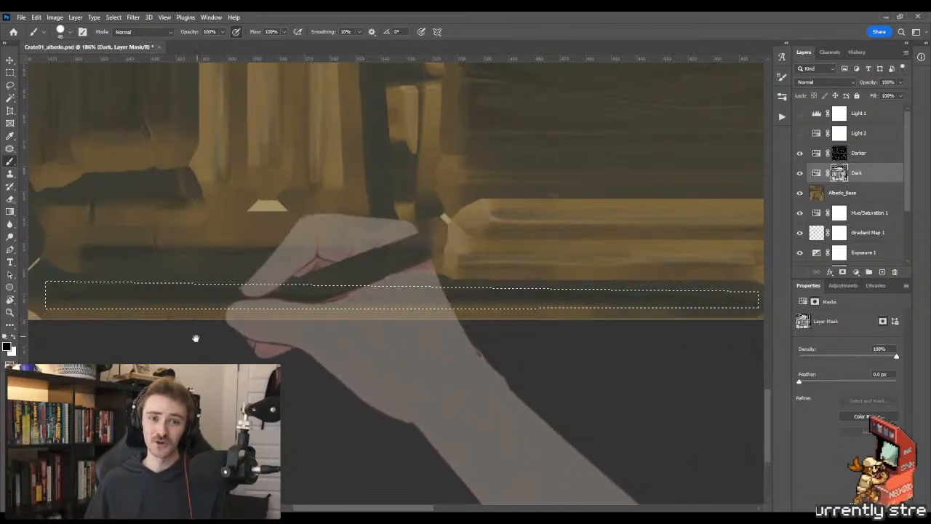
left_click_drag(196, 338, 320, 340)
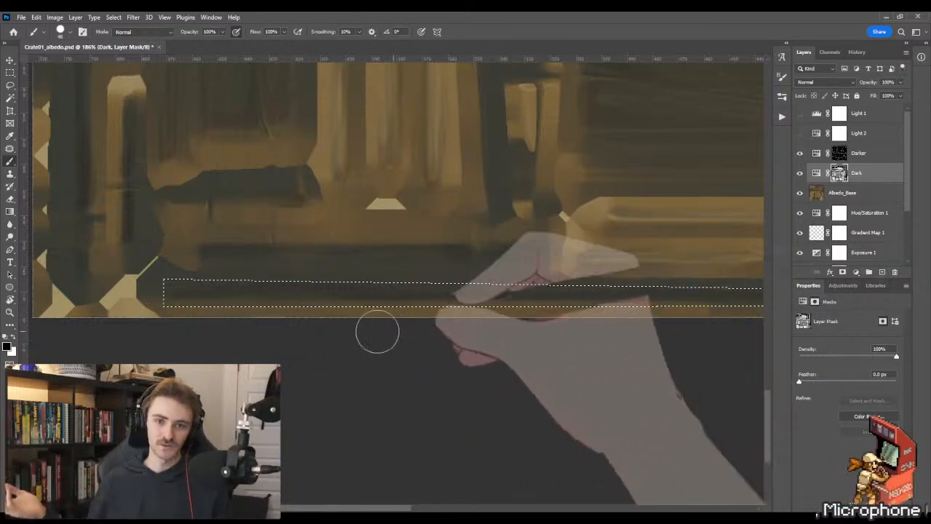
left_click_drag(478, 342, 235, 337)
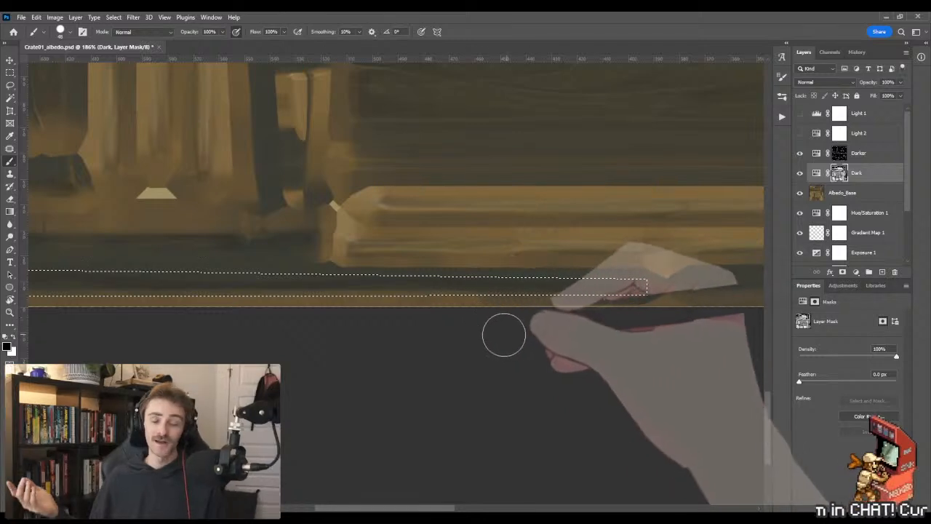
- Paint fine strokes on the Dark mask at the left end of the selected strip with a 2 px brush
key("z")
left_click_drag(457, 336, 504, 335)
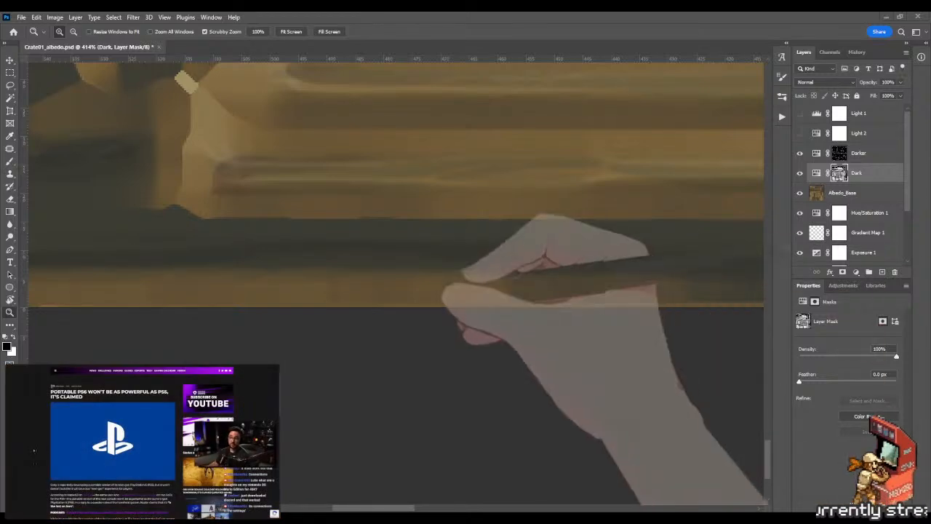
key("b")
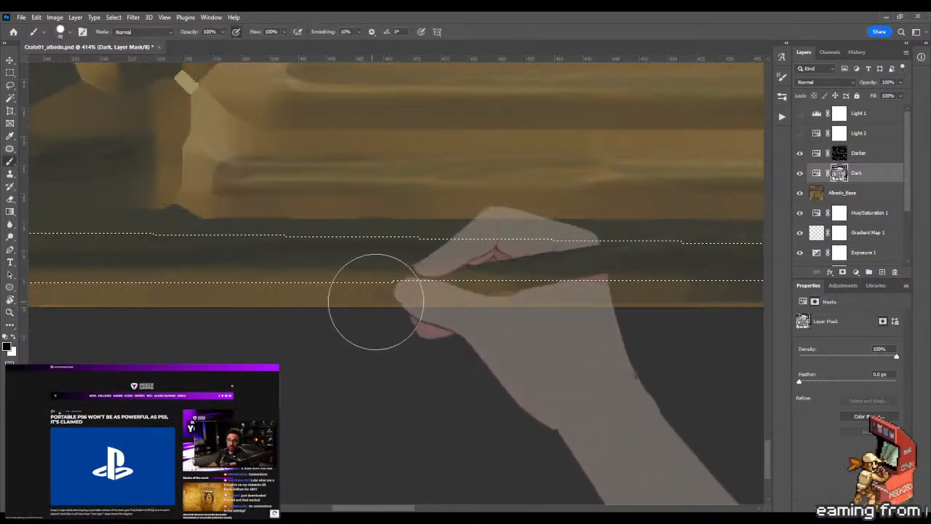
key("z")
left_click_drag(393, 308, 295, 325)
left_click_drag(156, 320, 509, 297)
left_click_drag(366, 268, 385, 266)
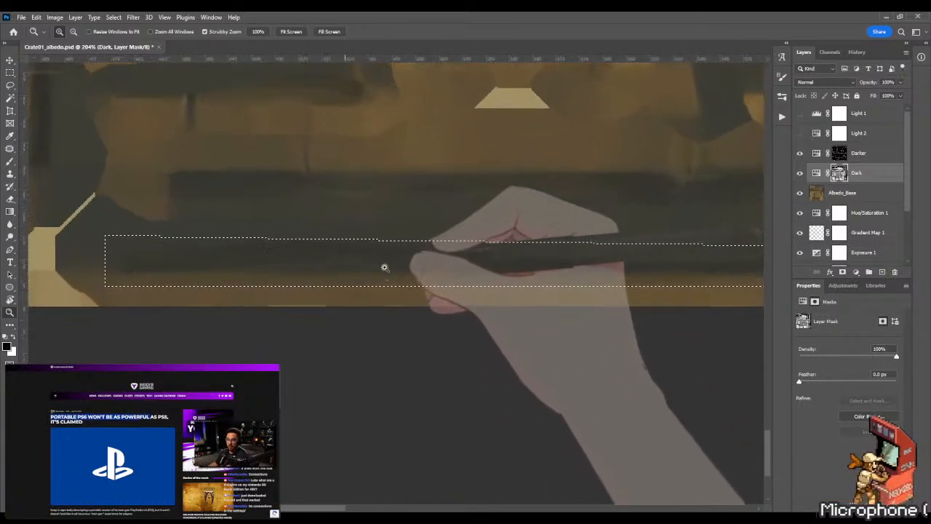
key("b")
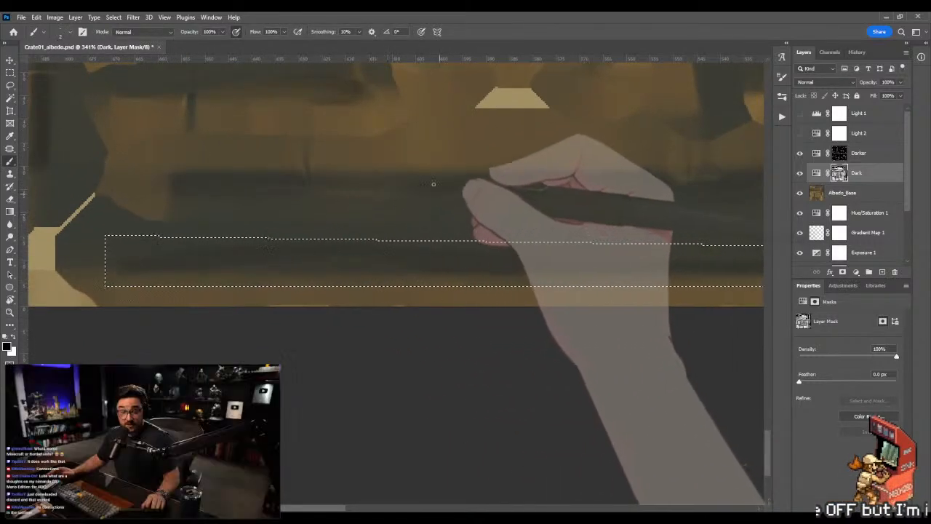
key("z")
left_click_drag(368, 280, 412, 279)
key("b")
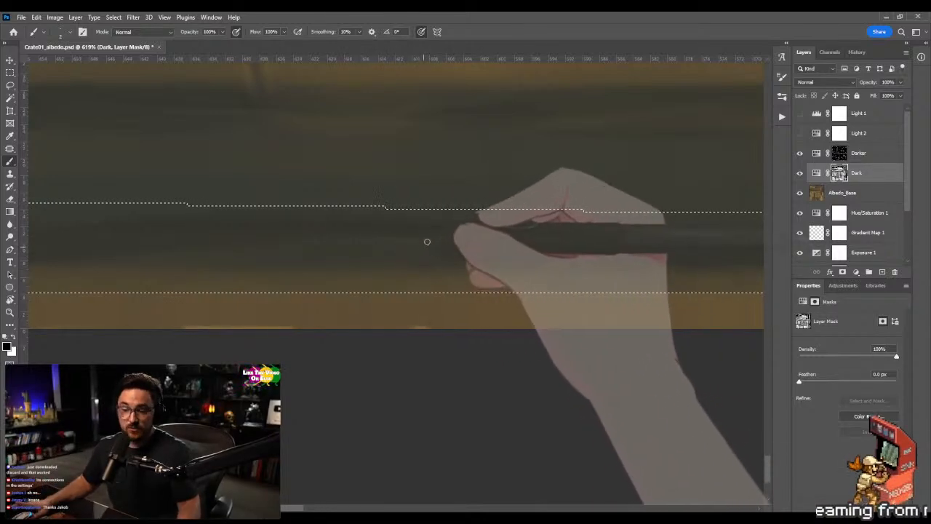
left_click_drag(204, 274, 427, 266)
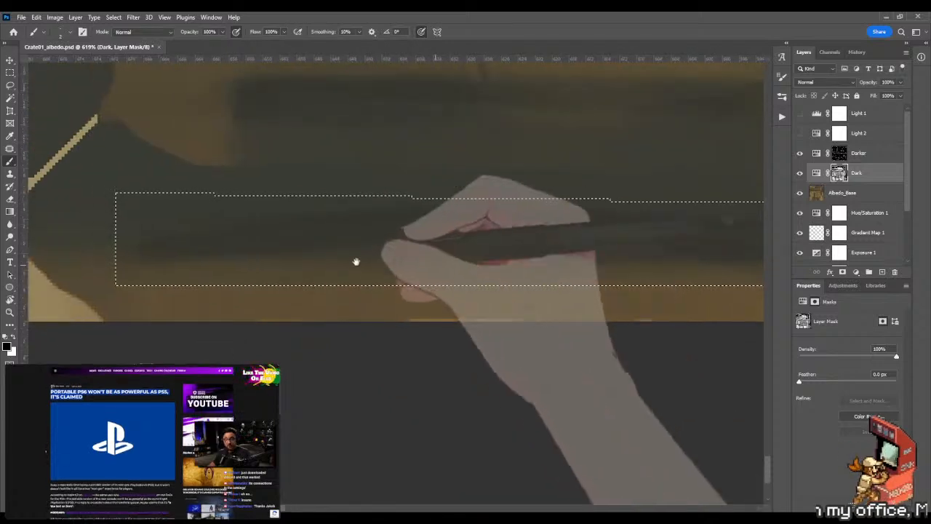
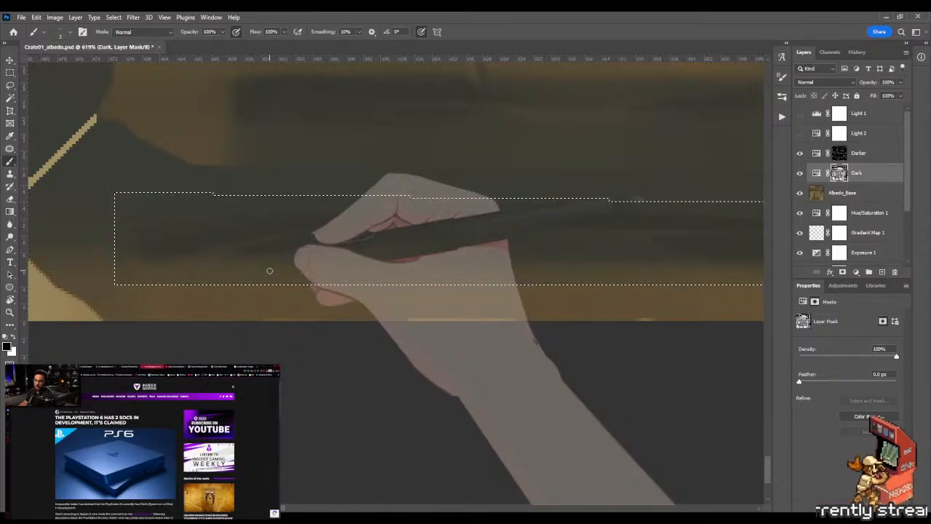
- Continue the fine strokes along the middle of the bottom strip as far as the left end of the light rail
mouse_move(376, 246)
left_mouse_down()
mouse_move(241, 269)
mouse_move(432, 243)
mouse_move(386, 260)
left_mouse_up()
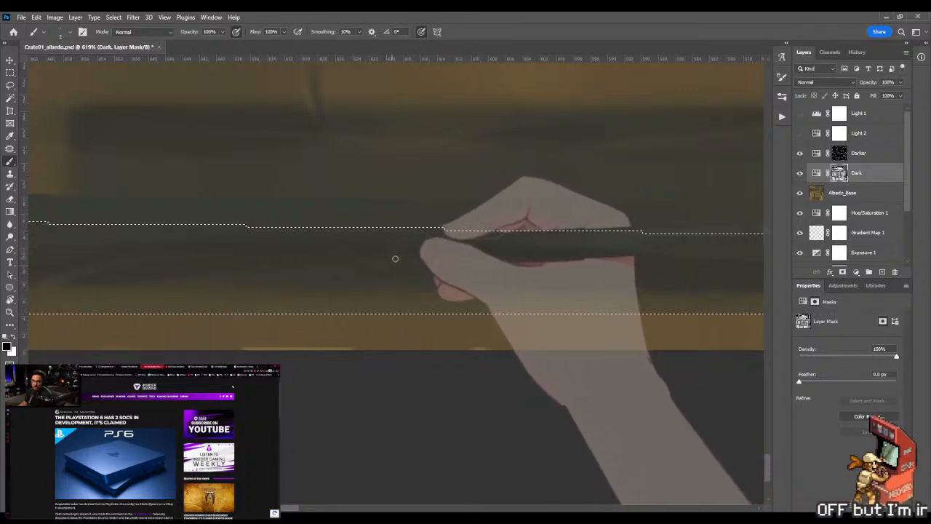
left_click_drag(418, 280, 170, 302)
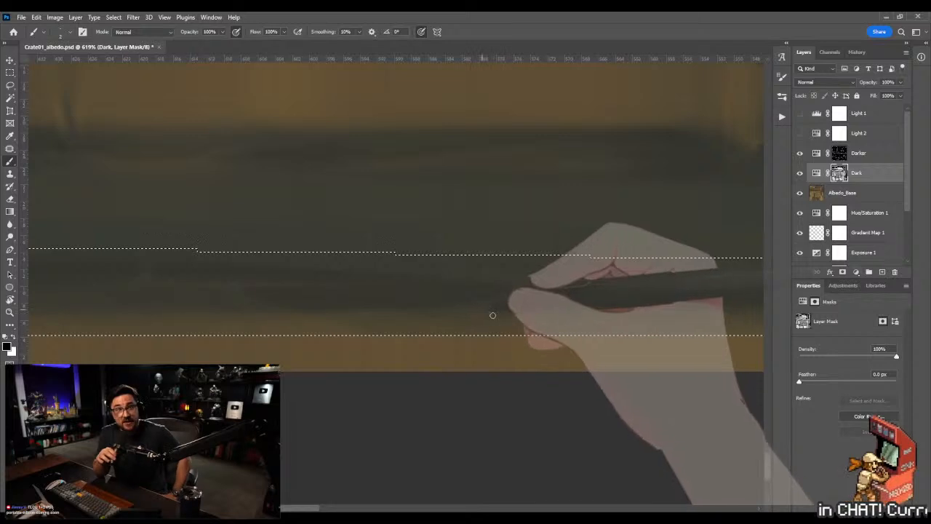
left_click_drag(476, 310, 240, 317)
left_click_drag(603, 308, 403, 315)
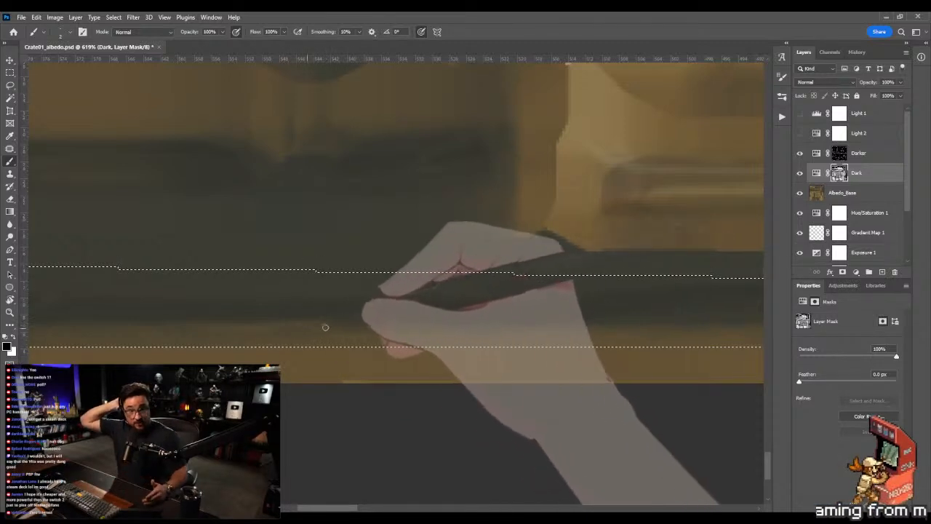
left_click_drag(677, 312, 318, 324)
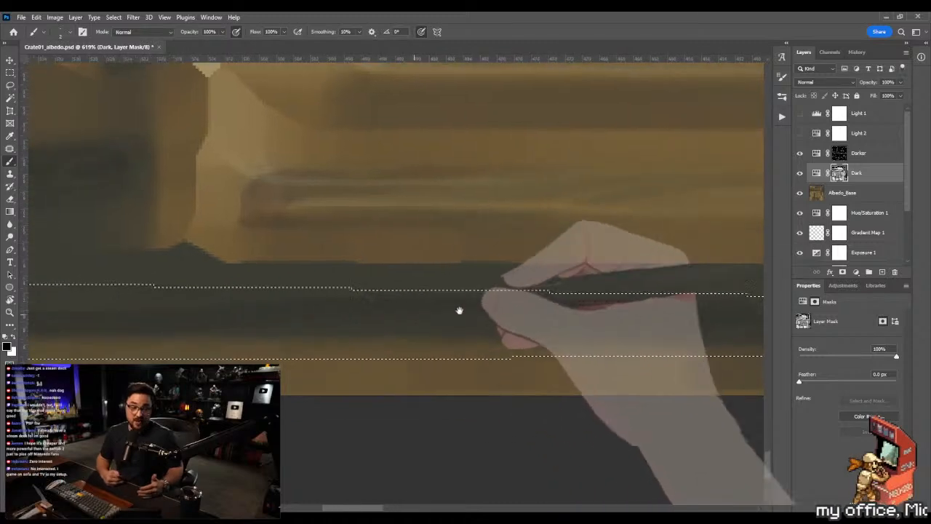
- Carry the fine strokes along the strip beneath the light rail to the right end of the selection
left_click_drag(459, 311, 532, 303)
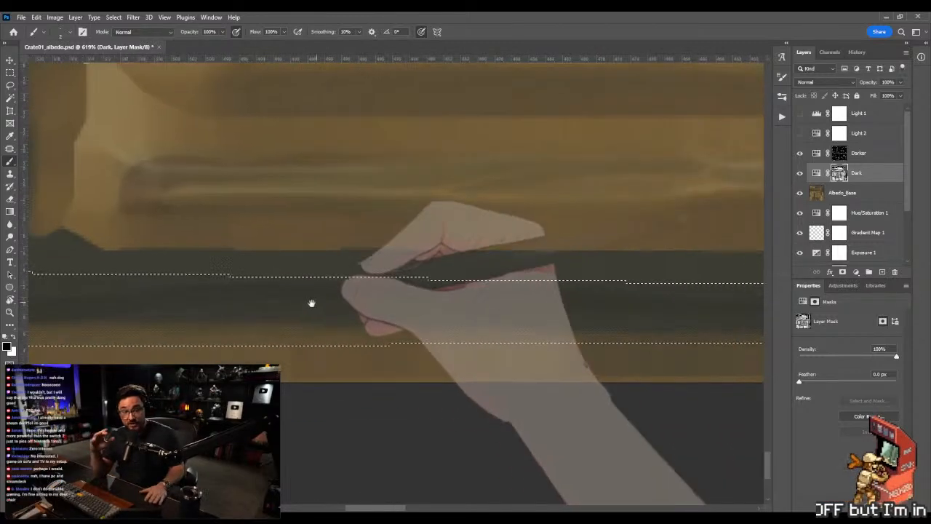
mouse_move(299, 310)
left_mouse_down()
mouse_move(121, 298)
mouse_move(118, 279)
left_mouse_up()
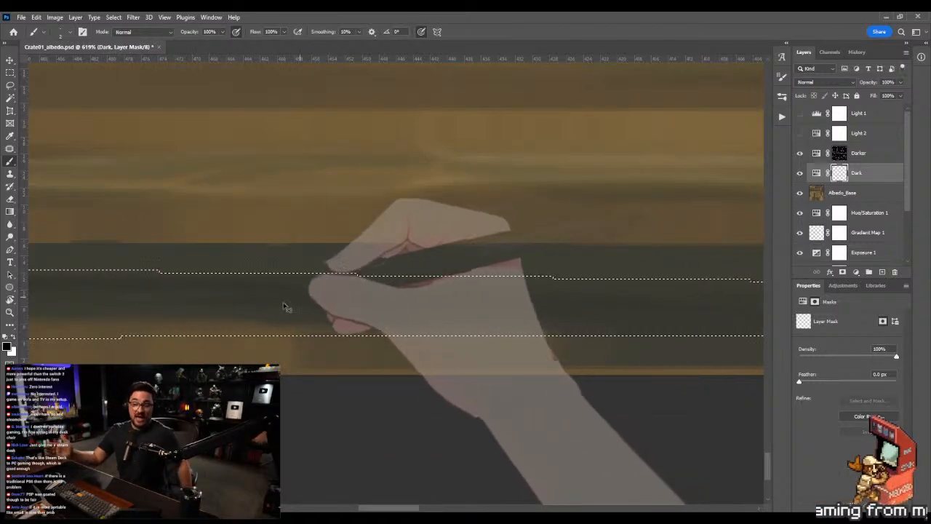
left_click_drag(284, 307, 304, 296)
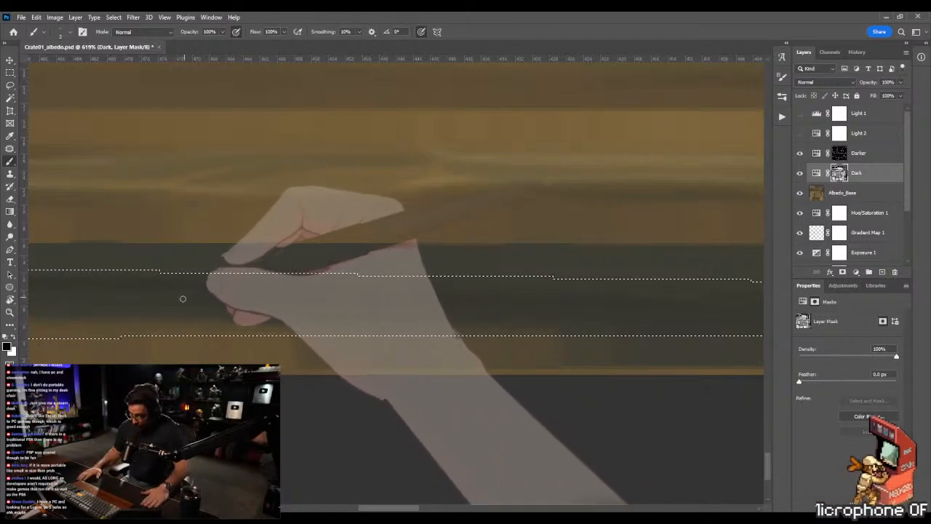
key("z")
left_click_drag(432, 339, 262, 356)
left_click_drag(441, 333, 394, 343)
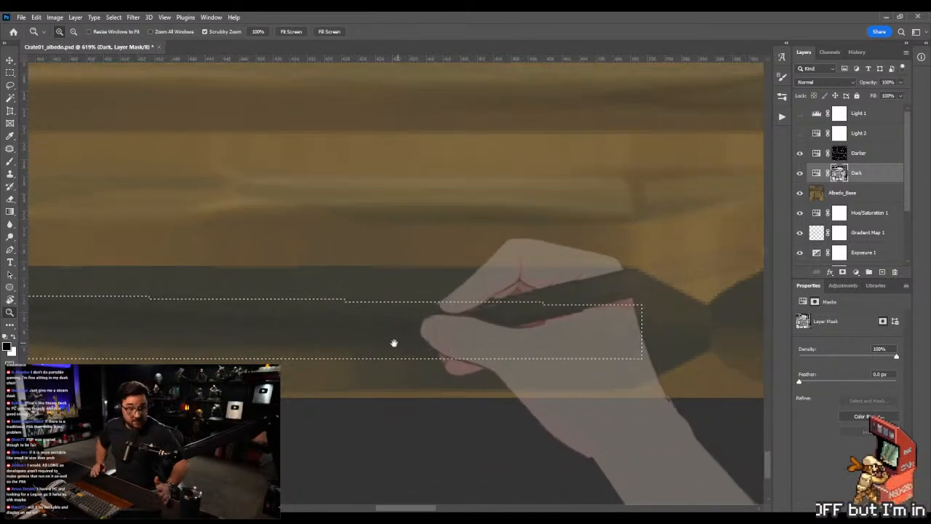
key("b")
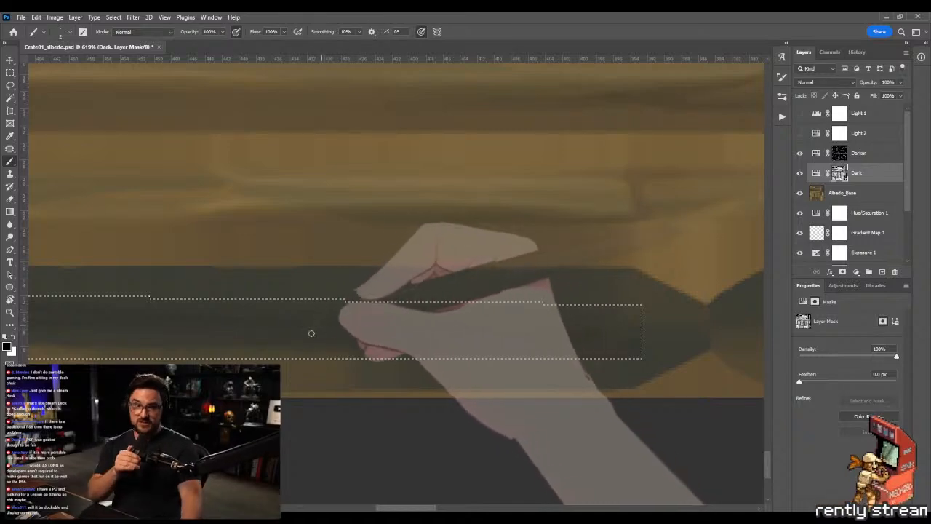
- Apply vertical gradients across the selected bottom strip on the Dark mask, using a black-to-transparent gradient
key("z")
left_click_drag(310, 354, 240, 355)
mouse_move(408, 342)
left_mouse_down()
mouse_move(549, 333)
mouse_move(558, 367)
mouse_move(441, 316)
mouse_move(376, 327)
left_mouse_up()
key("g")
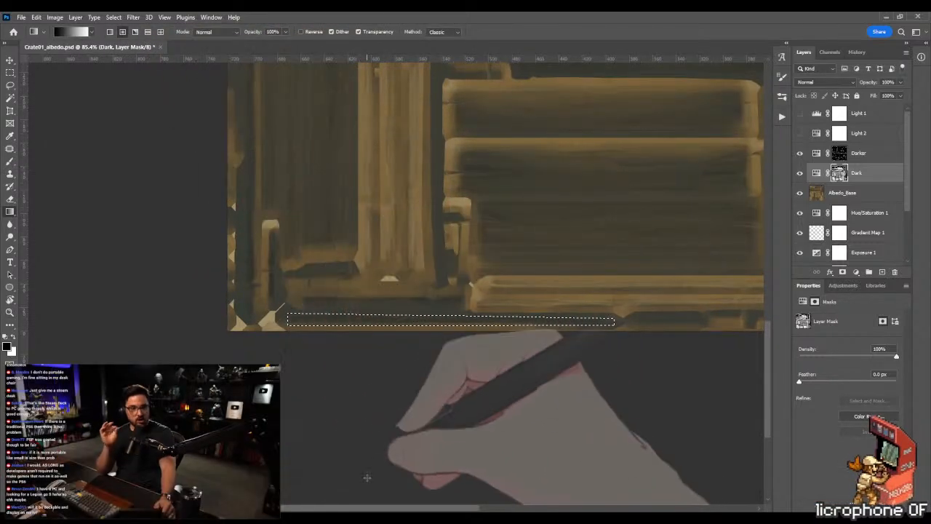
left_click_drag(350, 485, 340, 266, "shift")
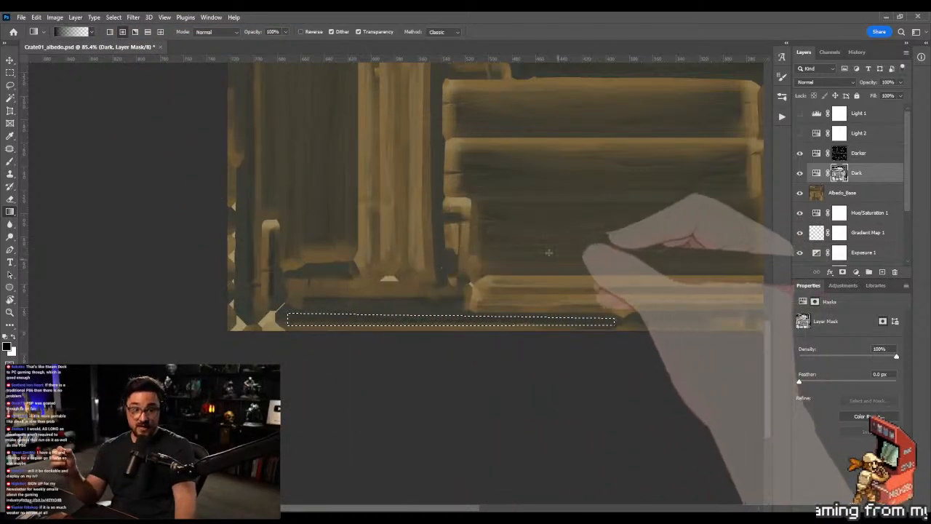
left_click_drag(518, 139, 577, 372, "shift")
- Apply a horizontal black-to-transparent gradient into the left end of the selected strip and clear the selection
key("z")
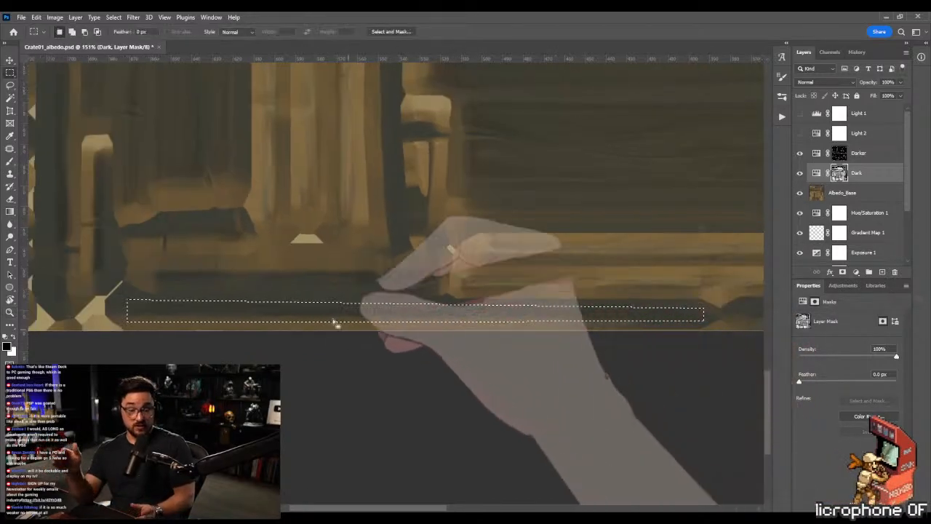
key("m")
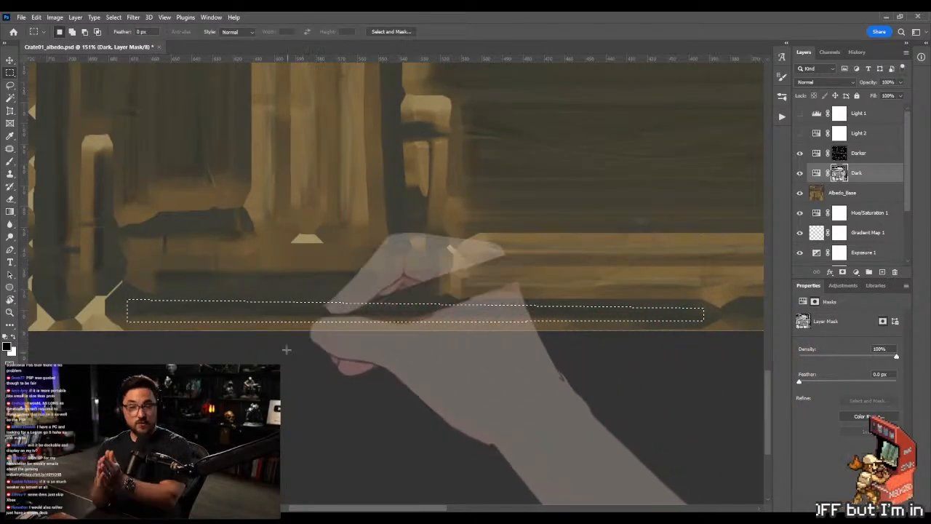
left_click_drag(268, 351, 593, 282)
key("g")
left_click_drag(157, 250, 530, 263, "shift")
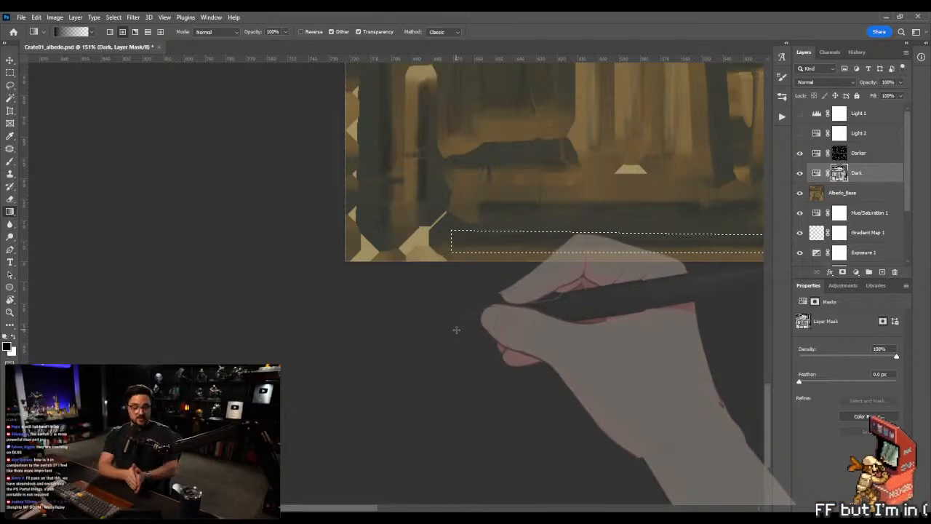
left_click_drag(473, 242, 320, 284)
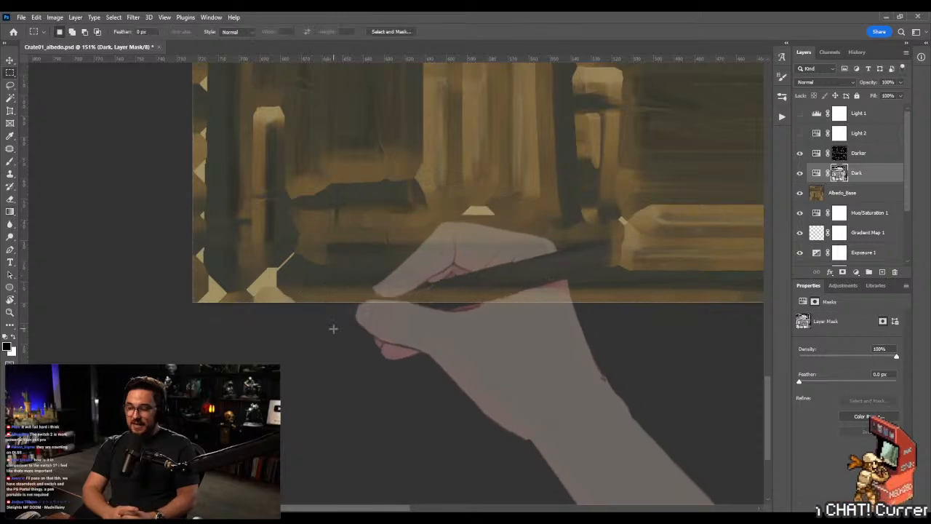
- Examine the shading of the bottom strip up close from its left end to the notch beneath the light rail
key("z")
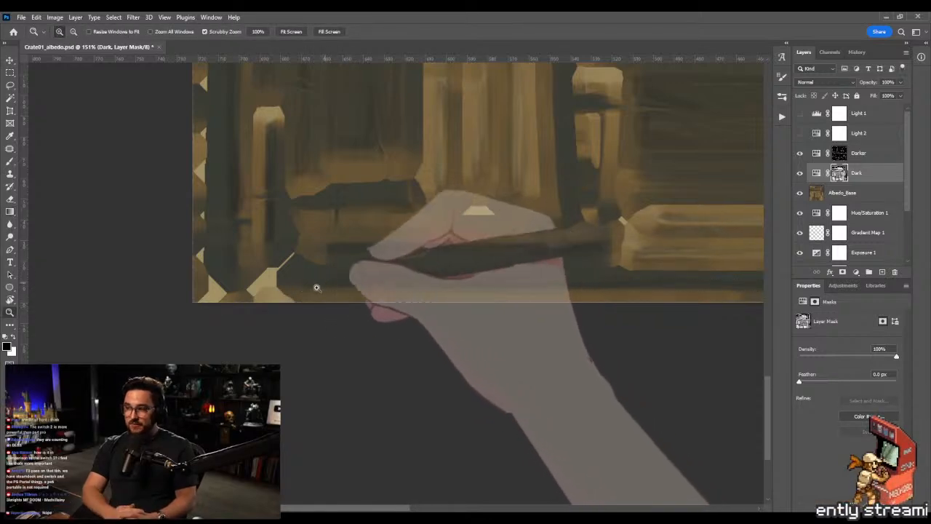
left_click_drag(324, 284, 357, 282)
key("b")
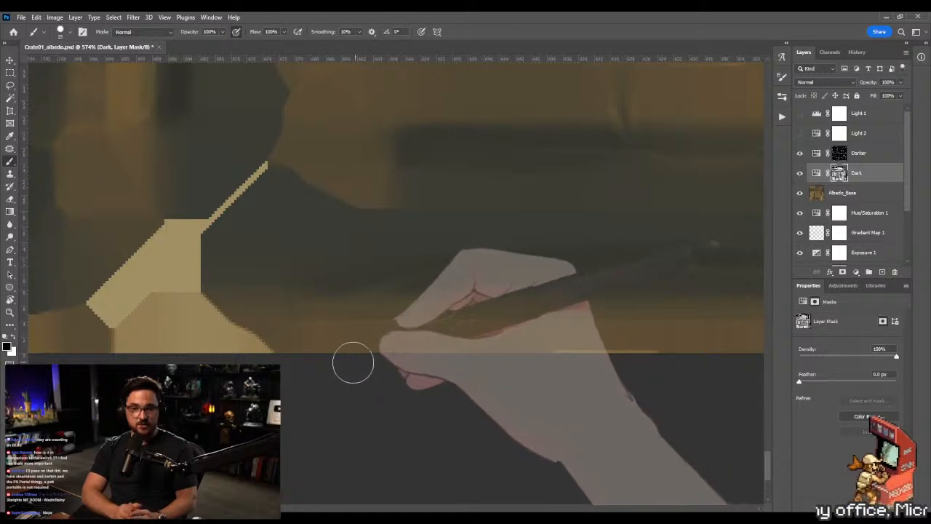
key("m")
key("b")
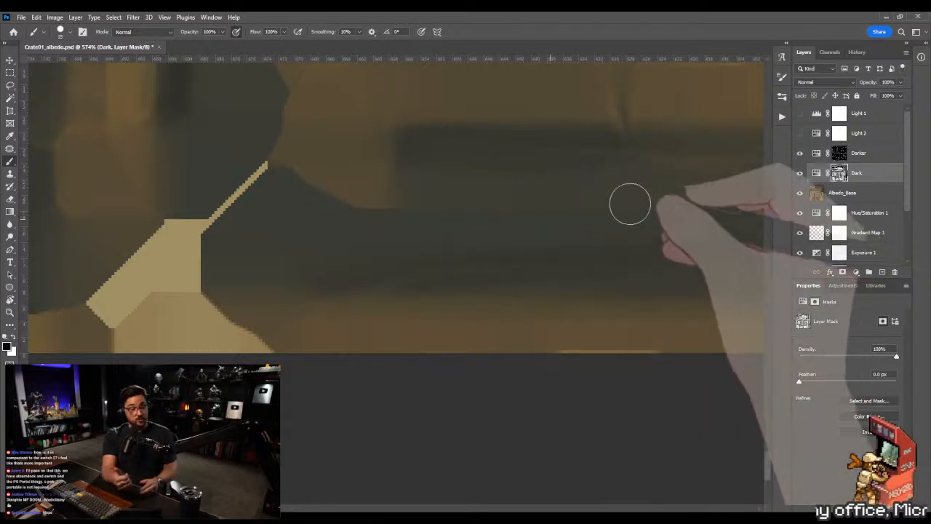
left_click_drag(599, 216, 220, 241)
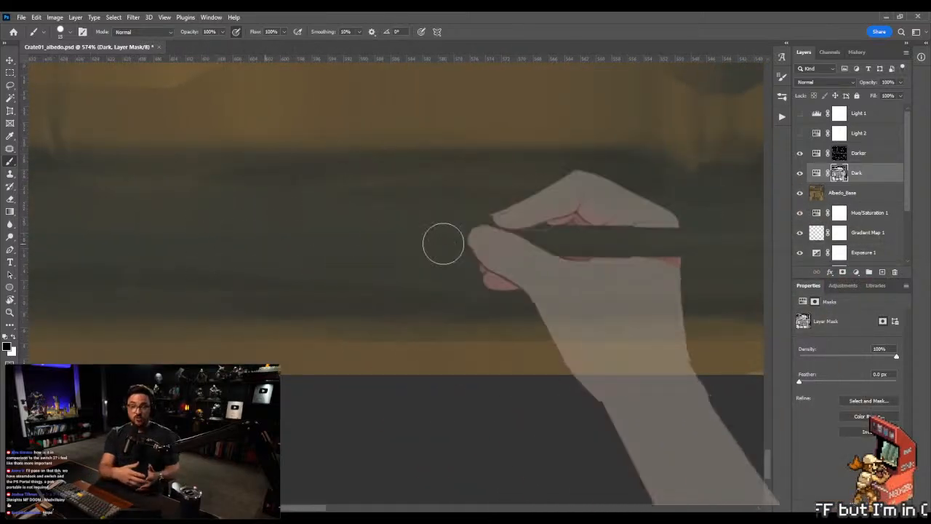
left_click_drag(412, 232, 331, 236)
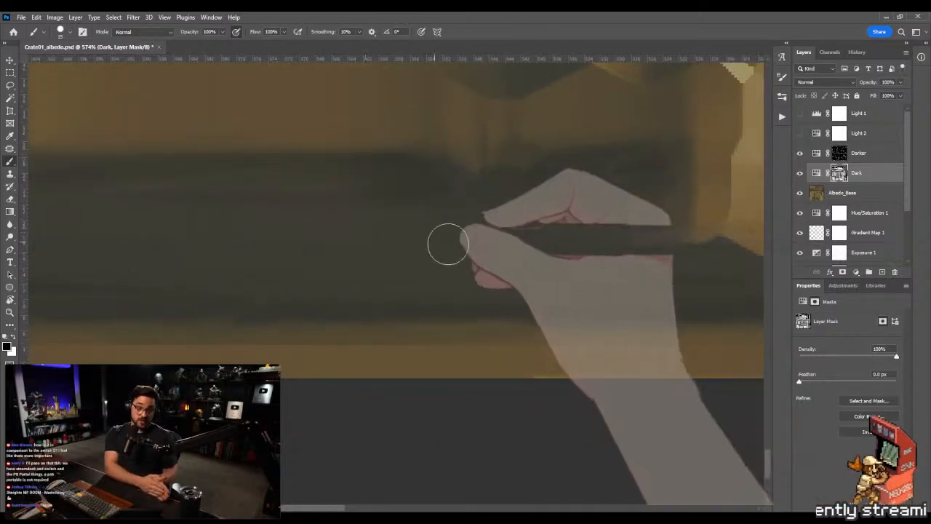
left_click_drag(451, 243, 320, 248)
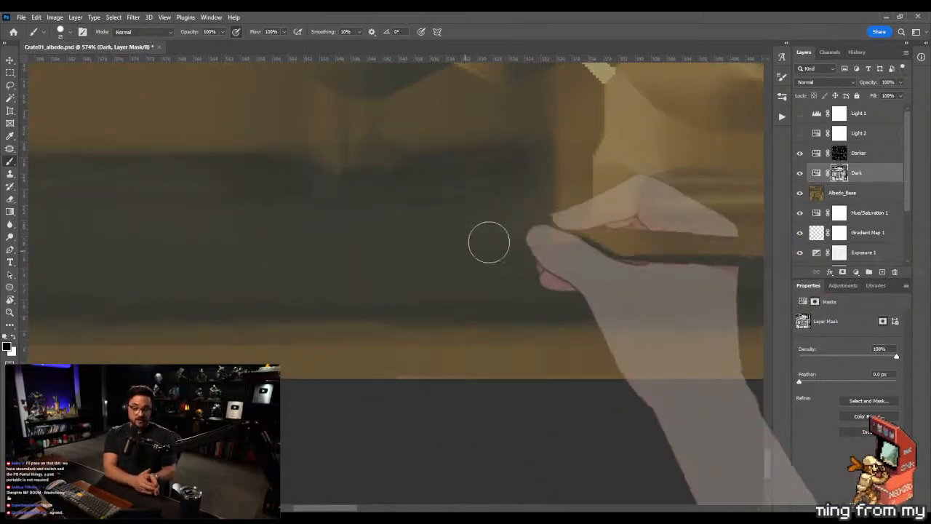
left_click_drag(488, 244, 386, 240)
left_click_drag(505, 246, 310, 246)
left_click_drag(489, 243, 243, 250)
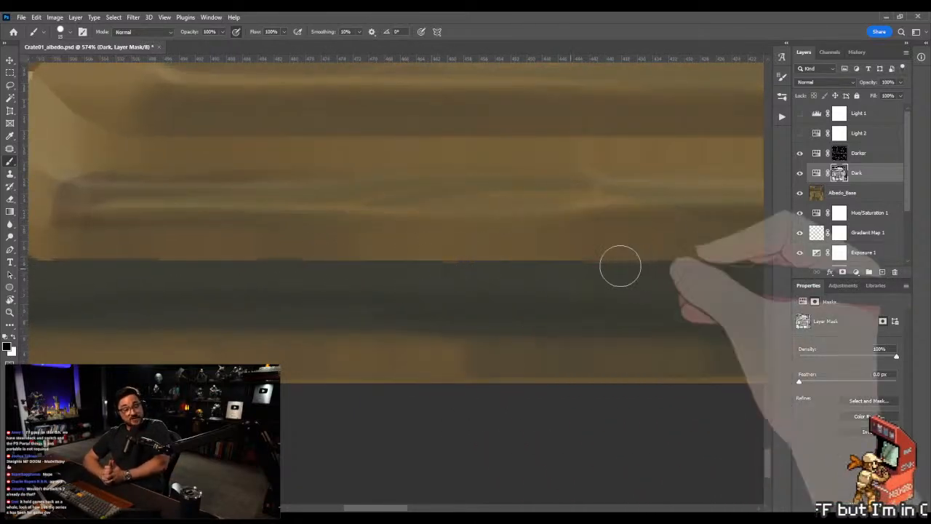
left_click_drag(619, 265, 399, 254)
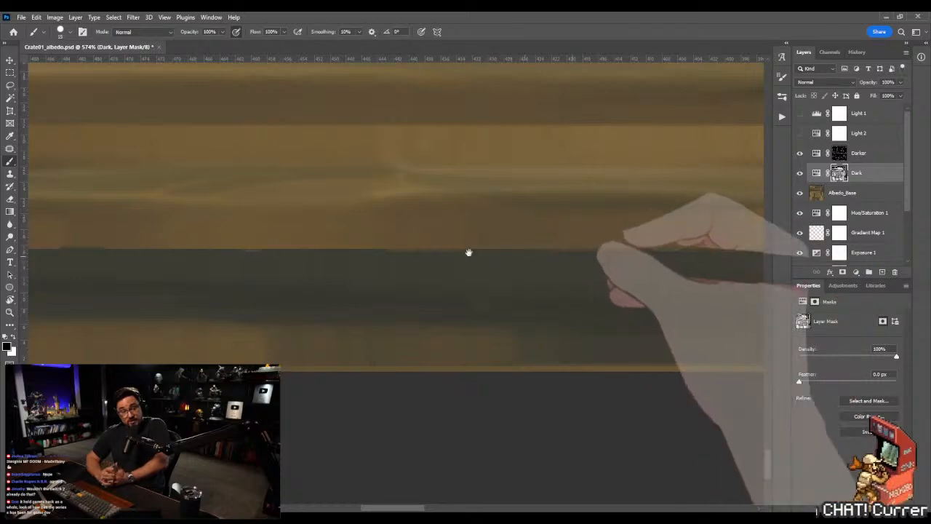
left_click_drag(468, 252, 320, 266)
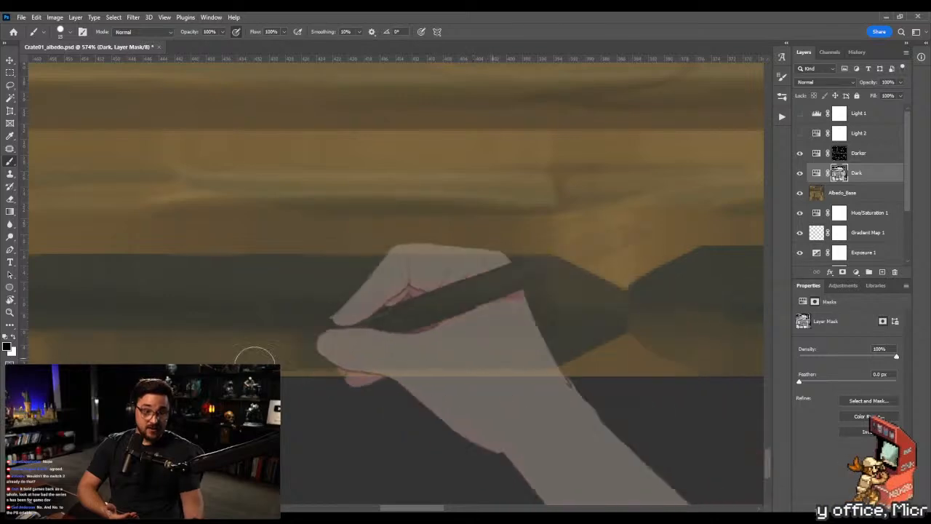
left_click_drag(286, 369, 543, 368)
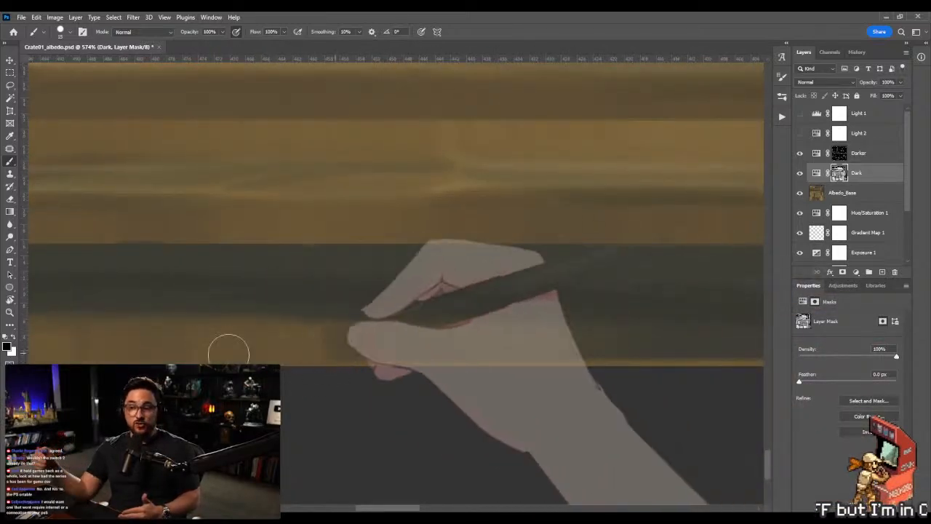
left_click_drag(229, 354, 568, 343)
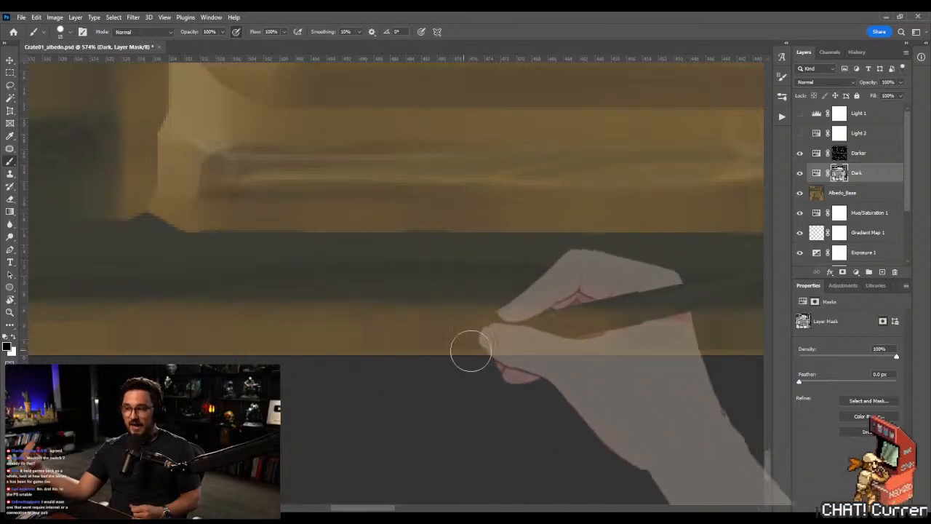
left_click_drag(288, 346, 551, 333)
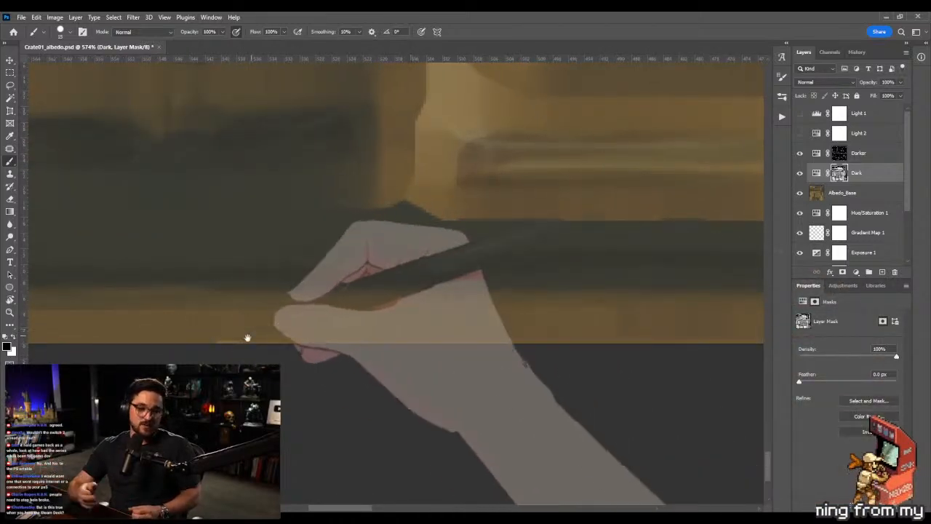
left_click_drag(250, 337, 542, 340)
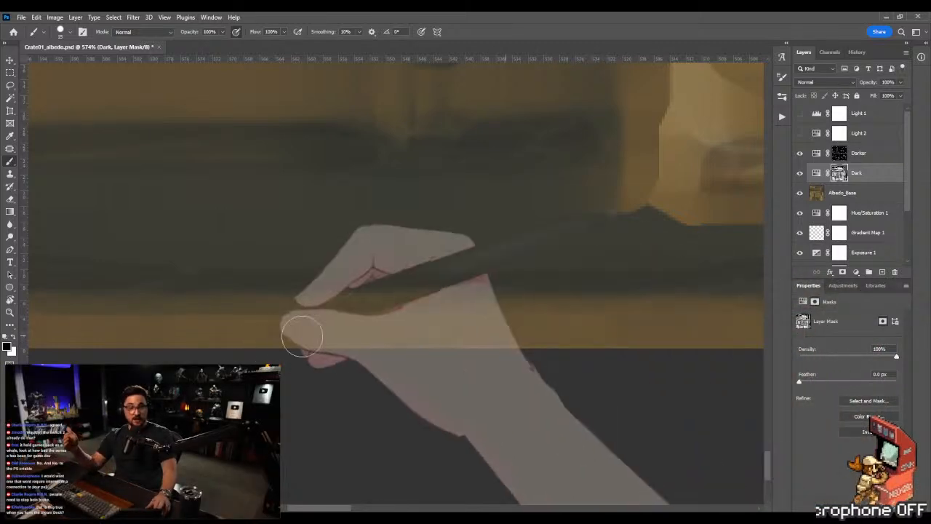
left_click_drag(240, 352, 473, 320)
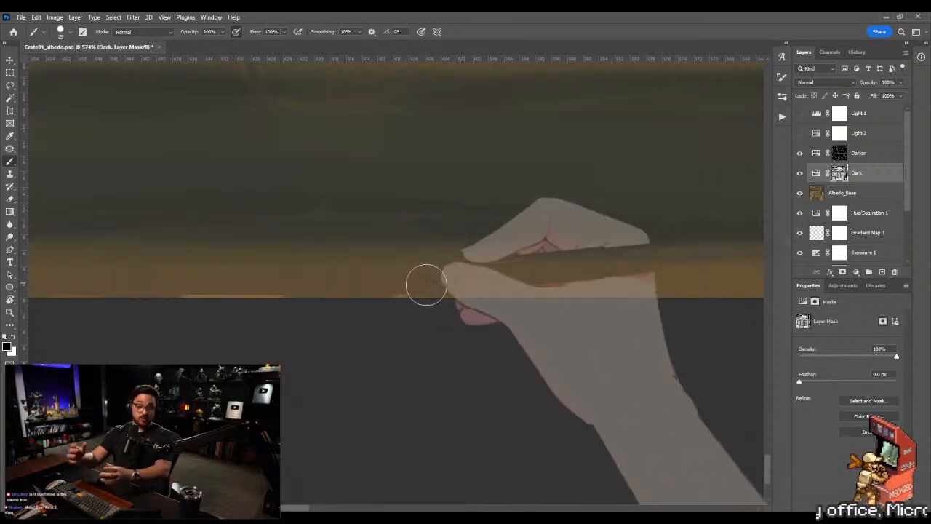
left_click_drag(324, 295, 432, 303)
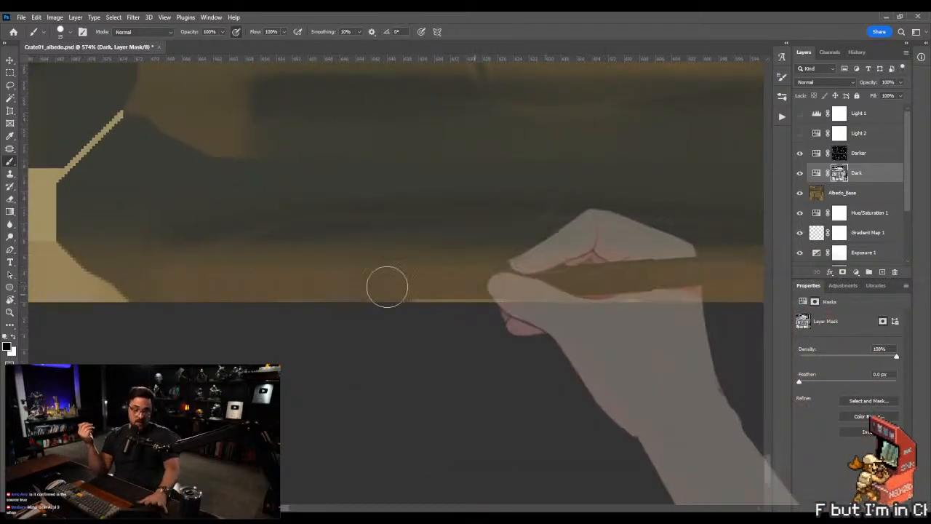
key("z")
left_click_drag(296, 297, 194, 302)
left_click_drag(386, 303, 382, 333)
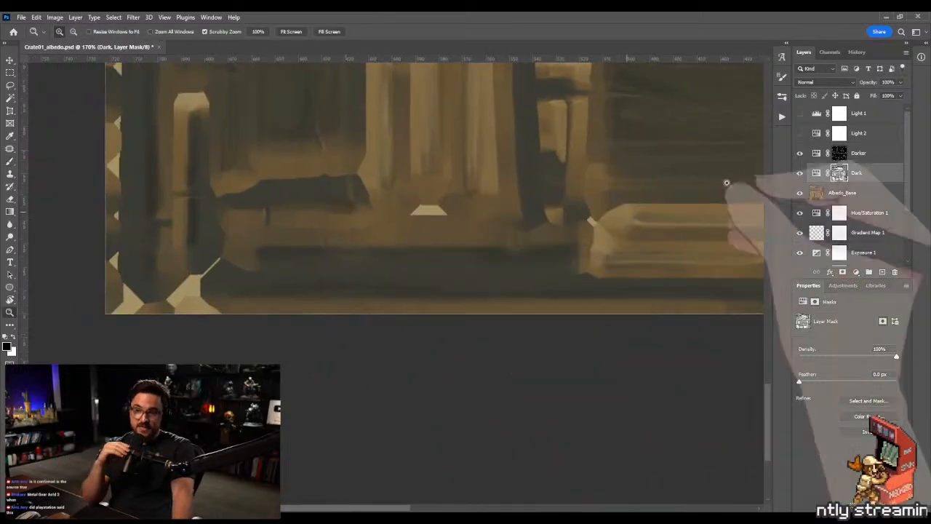
- Select the Darker mask and lasso a hooked shape with a long tapering tail near the bottom strip's left end
left_click(844, 154)
left_click_drag(247, 302, 306, 305)
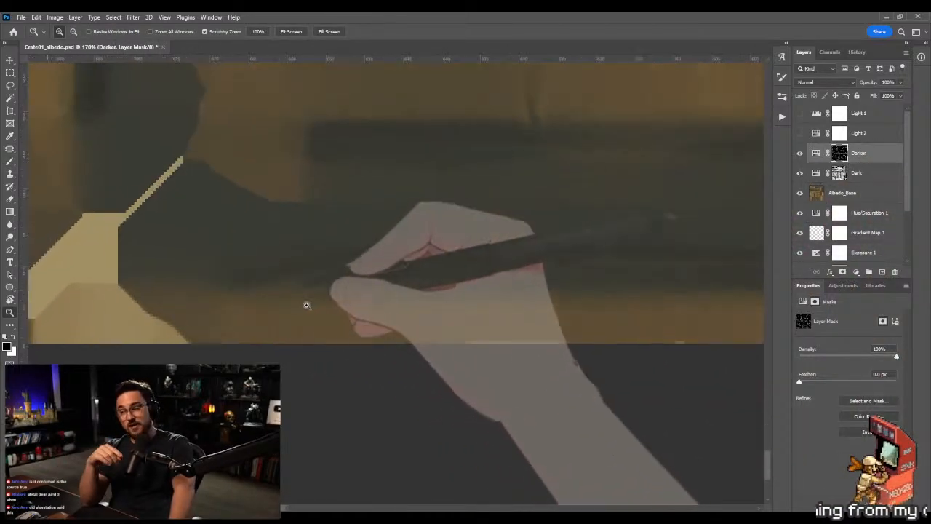
key("l")
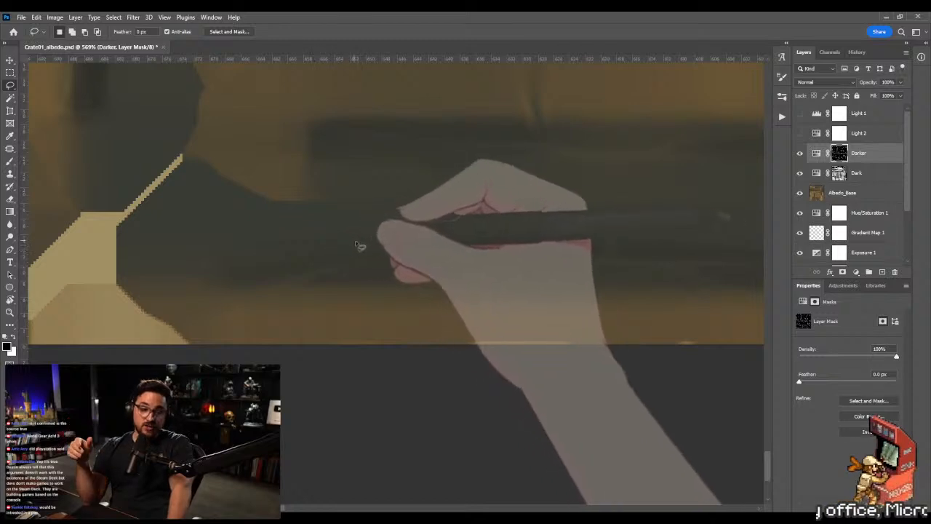
mouse_move(387, 239)
left_mouse_down()
mouse_move(245, 256)
mouse_move(209, 282)
left_mouse_up()
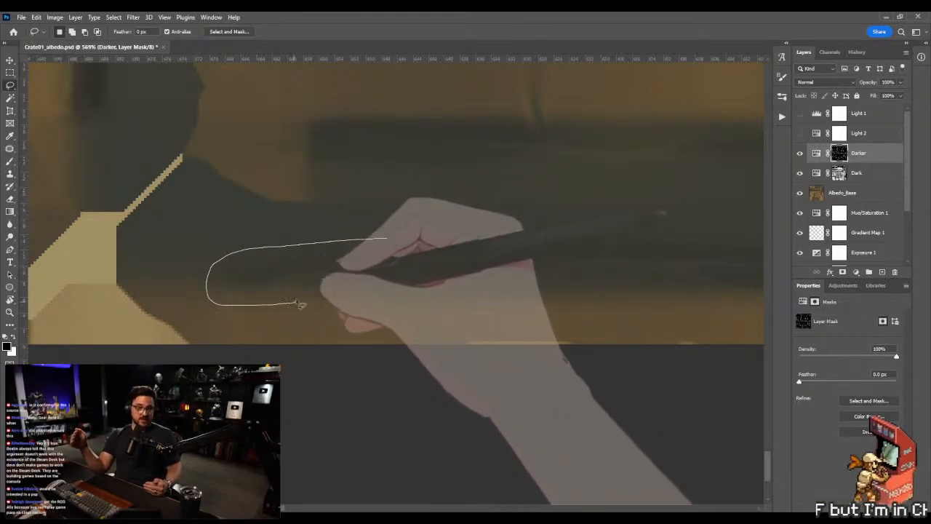
left_click_drag(290, 280, 350, 269)
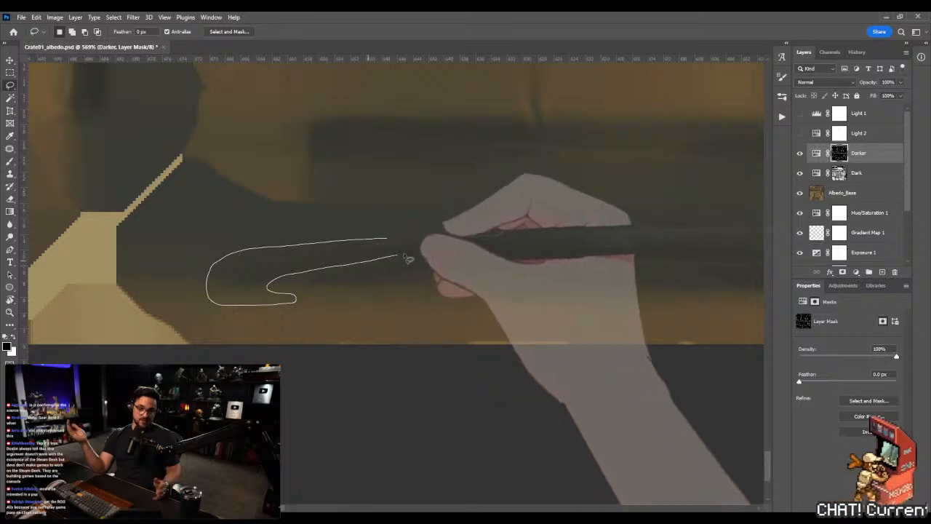
left_click_drag(409, 259, 453, 240)
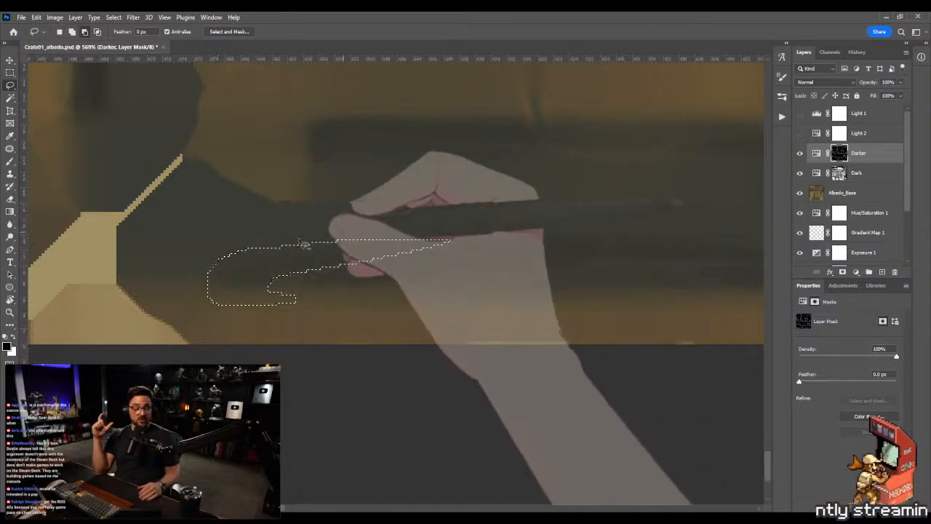
- Fill the hooked shape with a gradient on the Darker mask and blend it using the Mixer Brush and Brush
key("g")
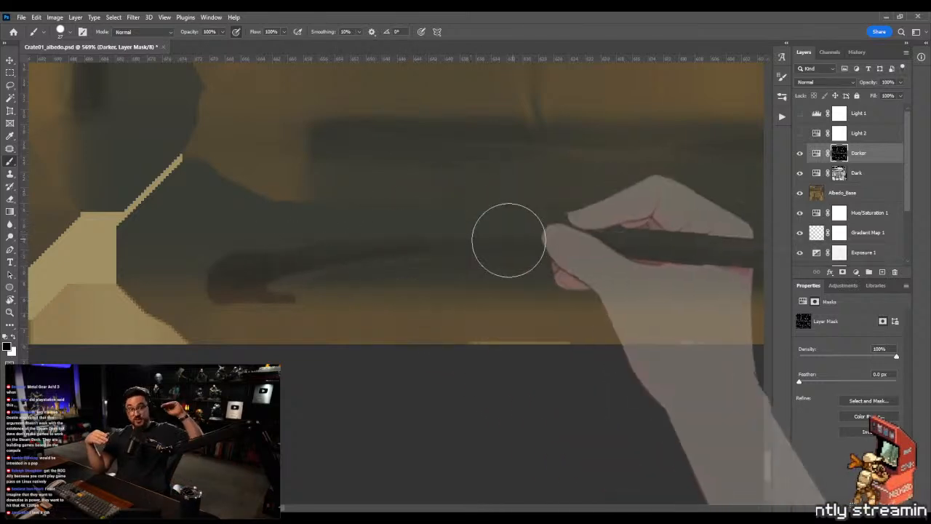
key("shift+b")
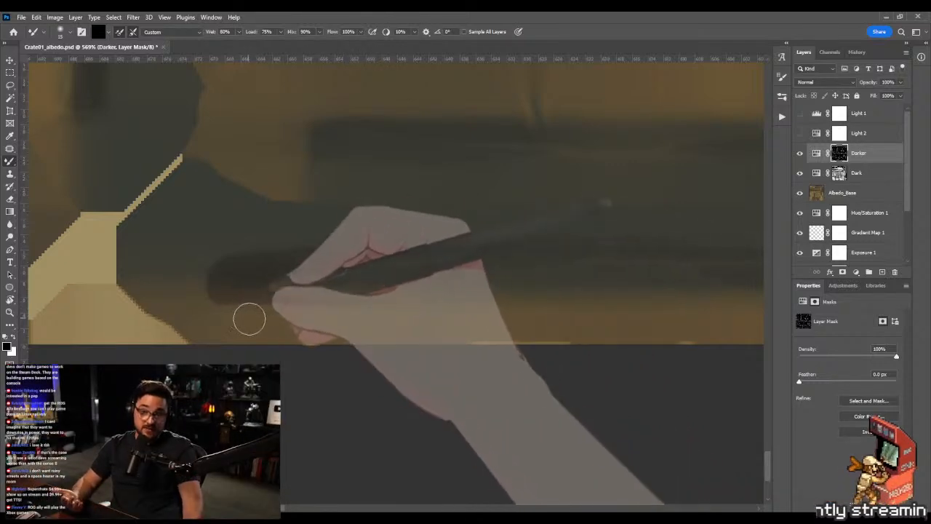
key("shift+b")
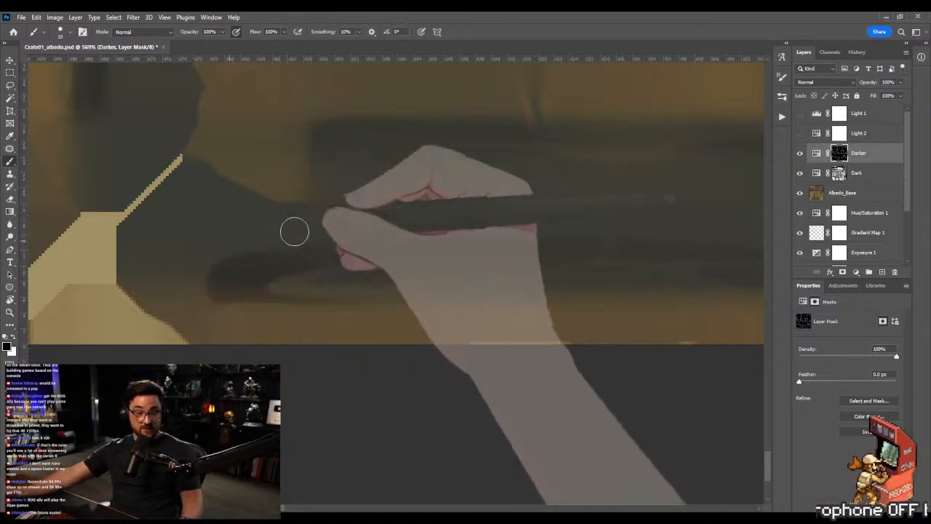
- Lasso a mirrored tapering shape in the dark strip beneath the light rail, just before the V-shaped notch
key("z")
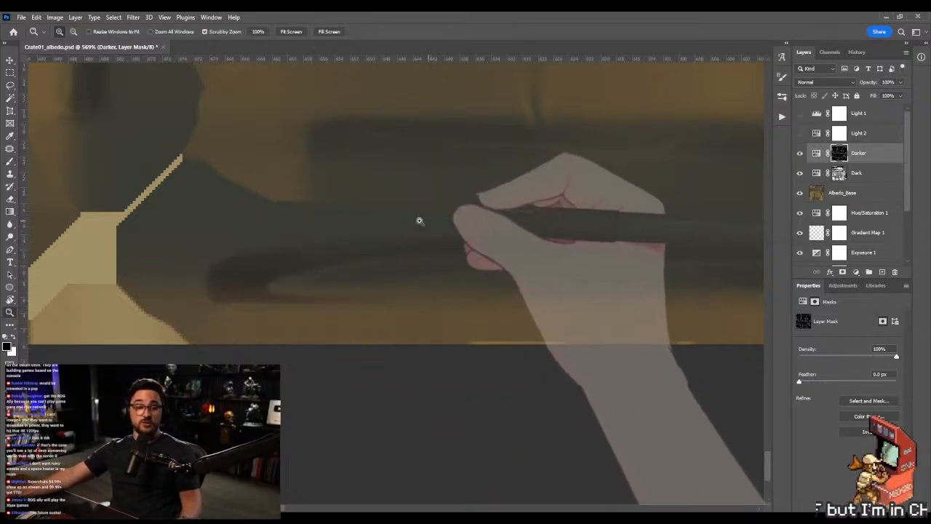
left_click_drag(420, 220, 353, 220)
left_click_drag(496, 223, 38, 276)
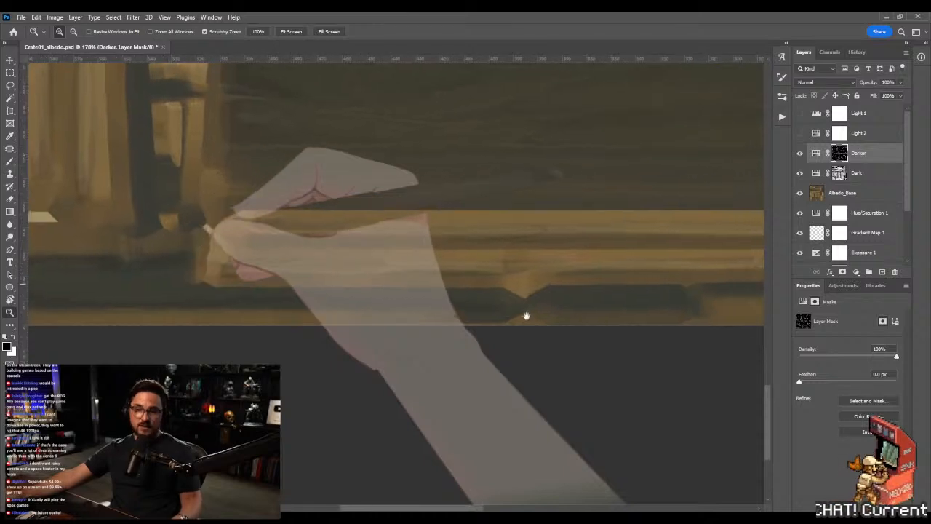
left_click_drag(526, 316, 472, 314)
key("l")
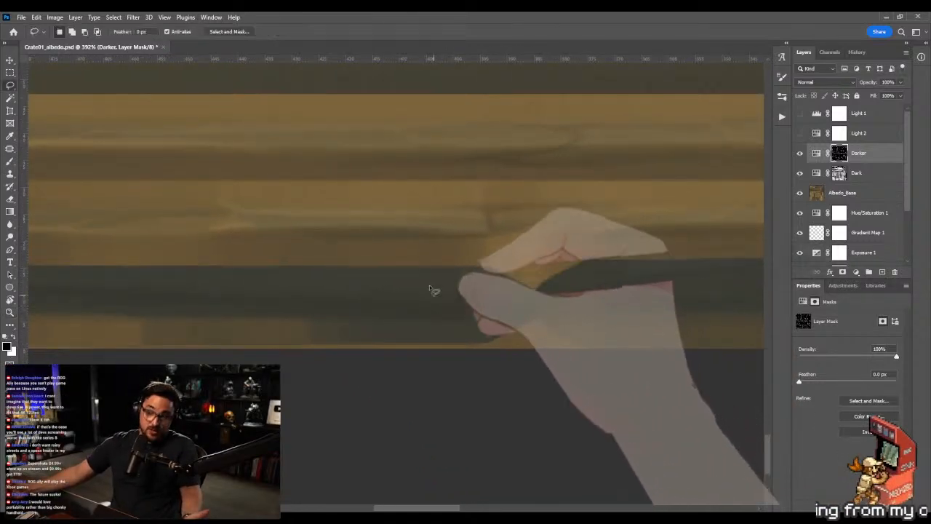
mouse_move(302, 291)
left_mouse_down()
mouse_move(470, 288)
mouse_move(489, 320)
mouse_move(467, 324)
left_mouse_up()
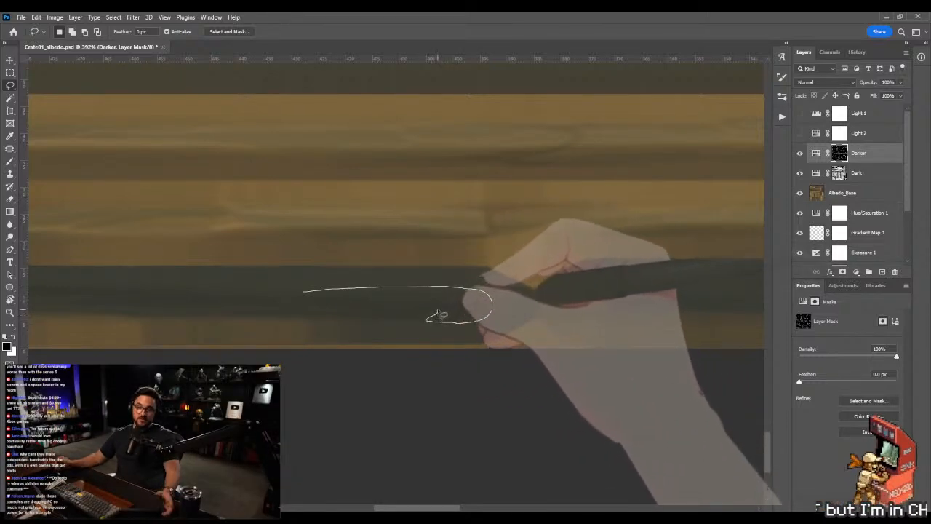
left_click_drag(359, 303, 283, 294)
- Shade the mirrored shape on the Darker mask with a white-to-transparent gradient and soften it with the Mixer Brush and Brush
key("g")
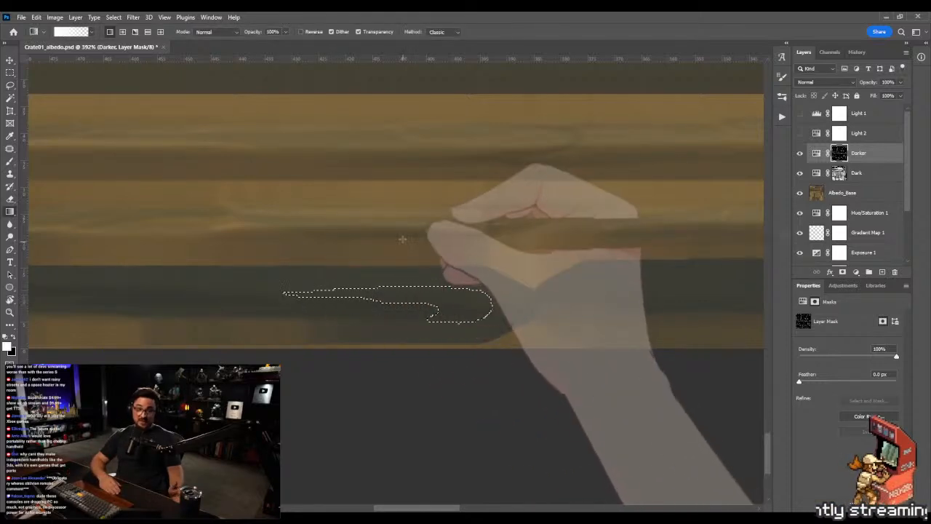
left_click_drag(385, 280, 456, 296)
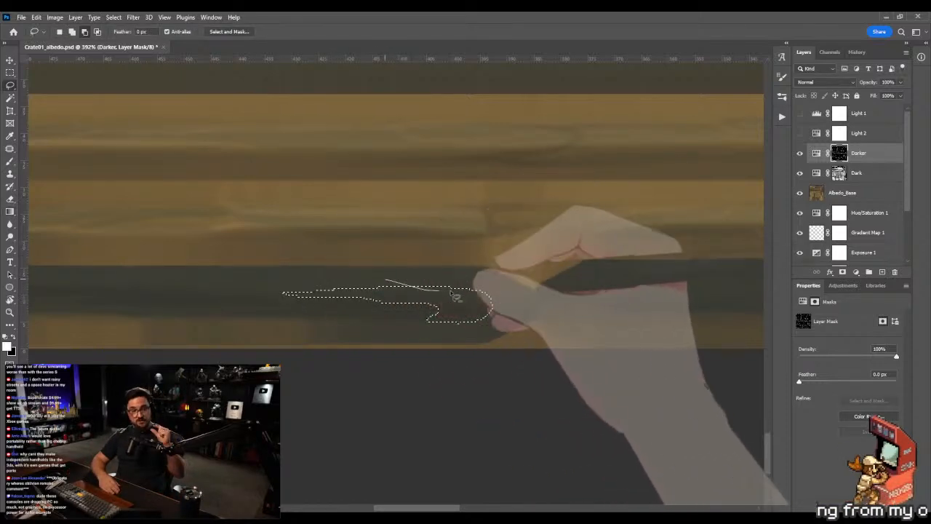
key("g")
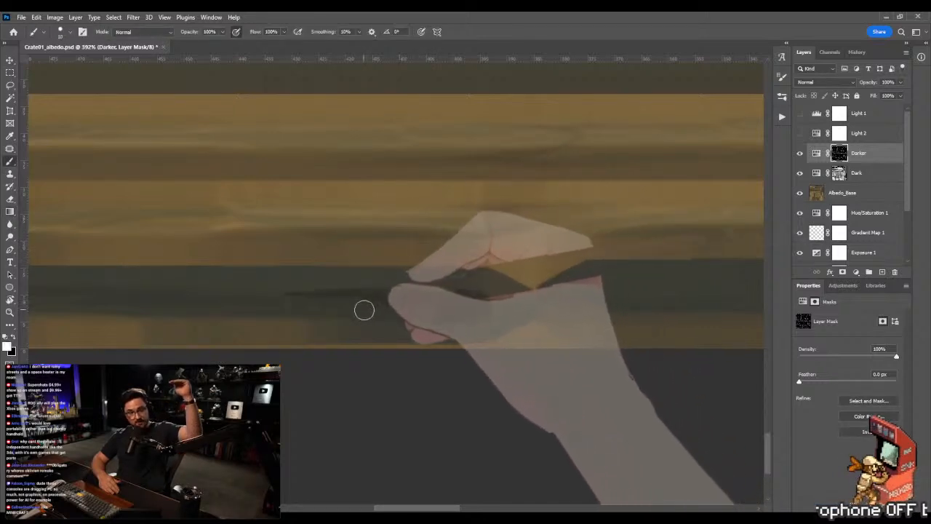
right_click_drag(267, 301, 284, 306, "alt")
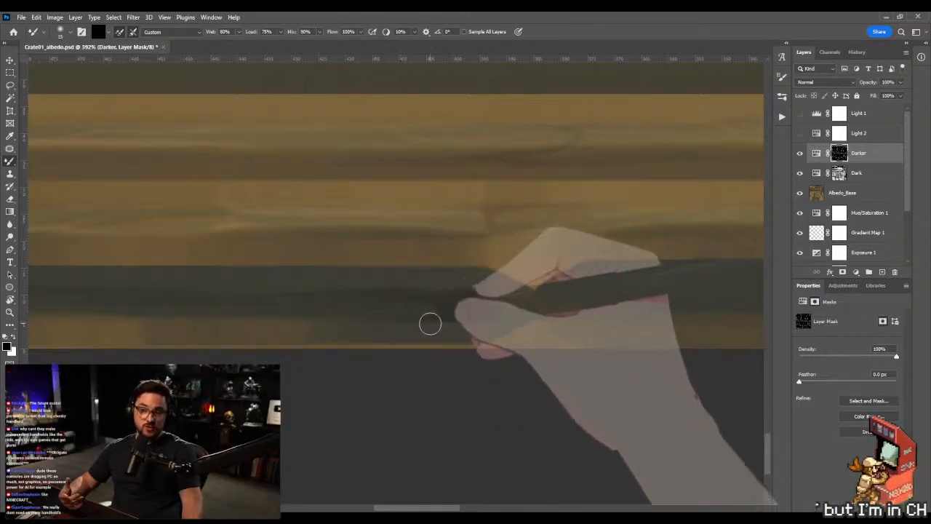
key("shift+b")
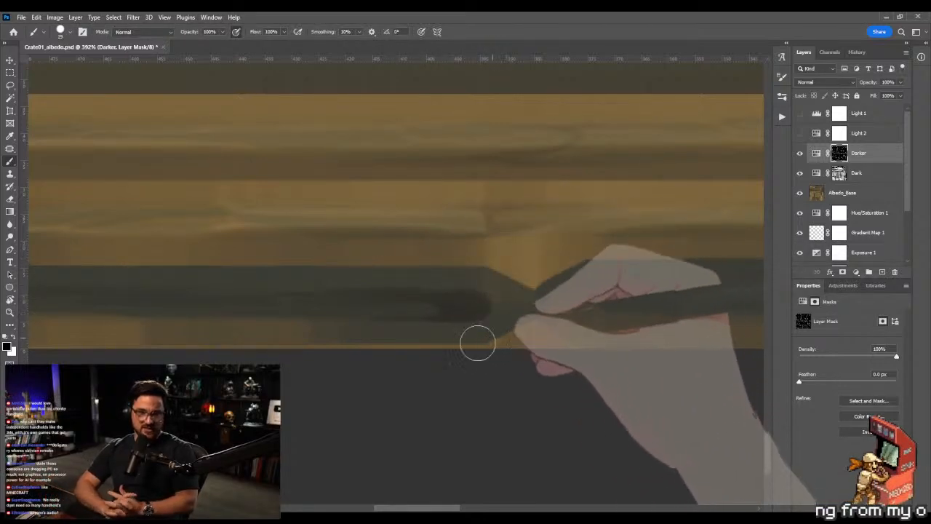
- Lasso a long thin sliver with a small hook in the dark strip beneath the light rail's left end
left_click_drag(375, 358, 497, 357)
left_click_drag(371, 342, 383, 323)
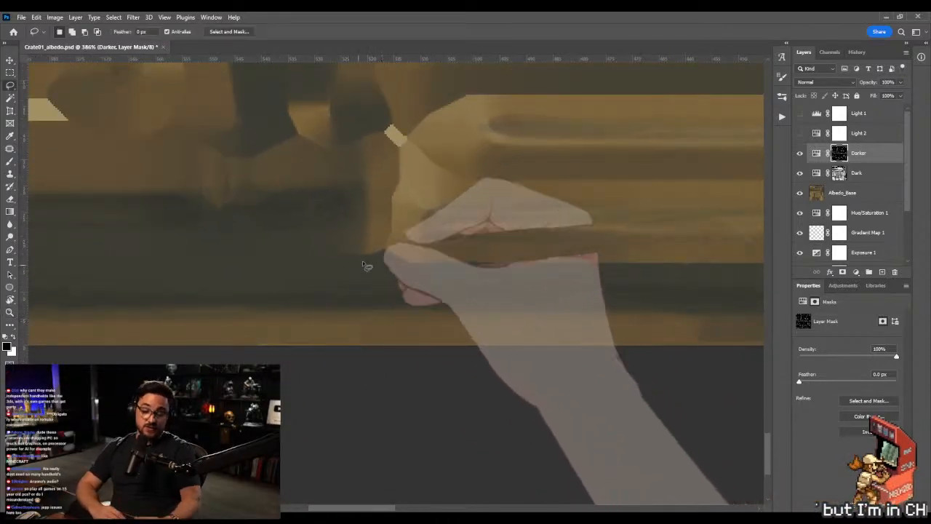
left_click_drag(239, 281, 351, 281)
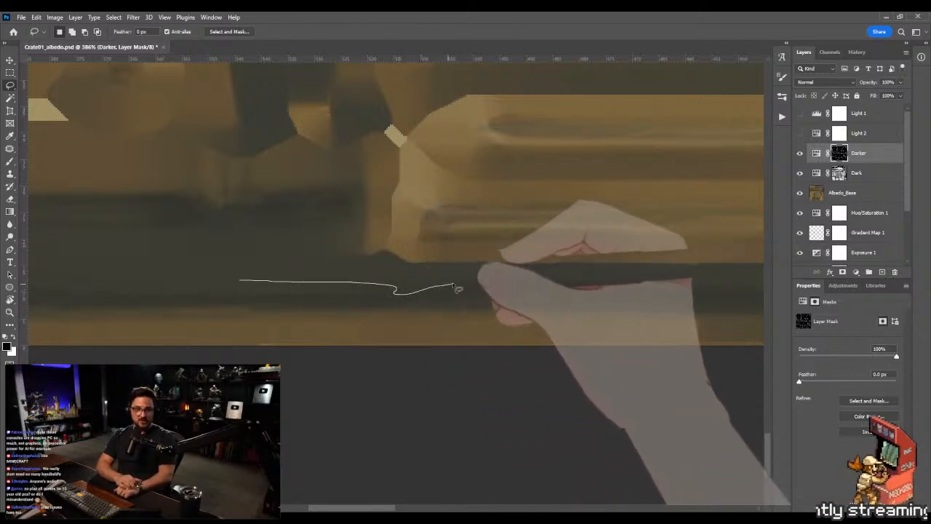
left_click_drag(446, 290, 448, 287)
- Fill the thin sliver on the Darker mask with a white-to-transparent gradient and soften its end with the Brush
key("g")
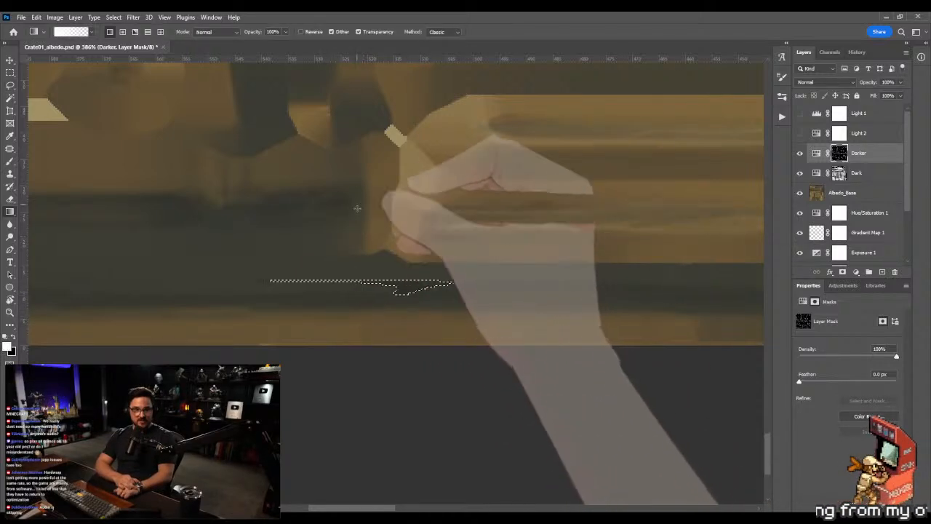
key("b")
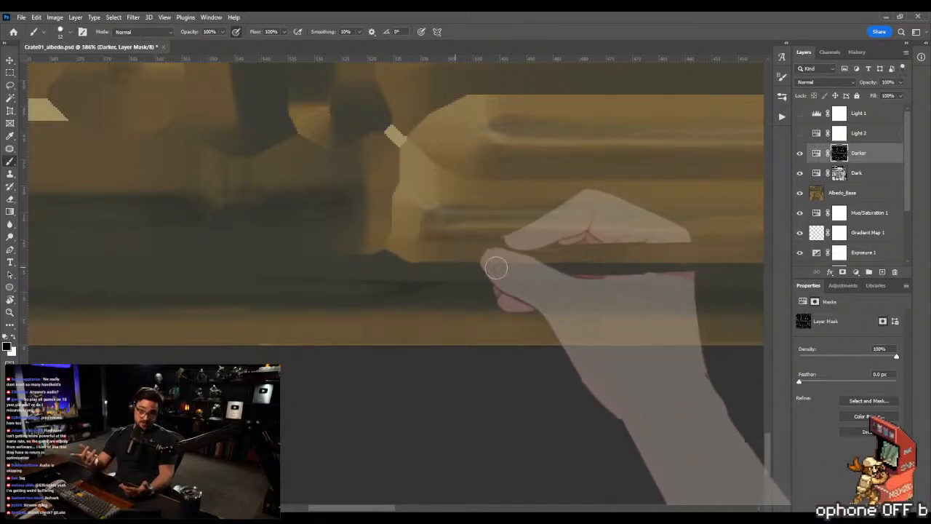
left_click_drag(513, 270, 459, 267)
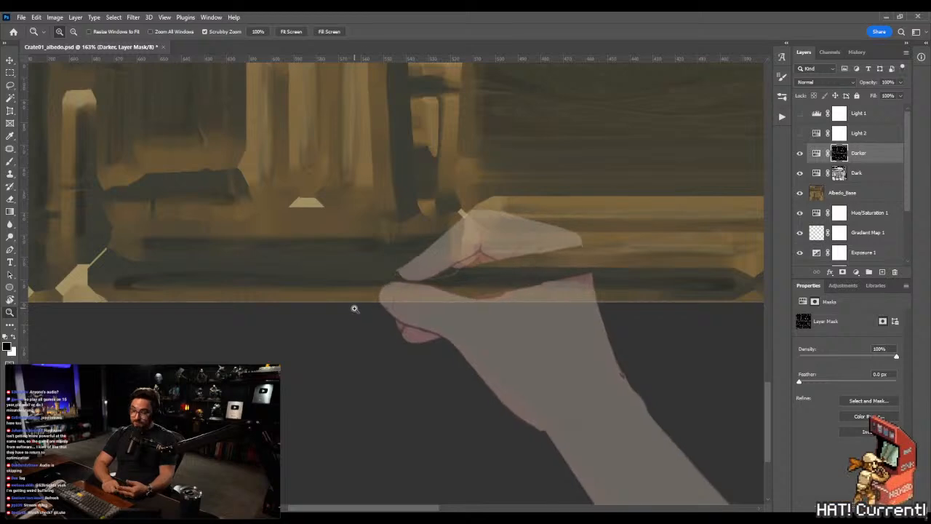
- Select a rectangle over the bottom strip's left end and fade its shading on the Darker mask with black-to-transparent gradients
key("m")
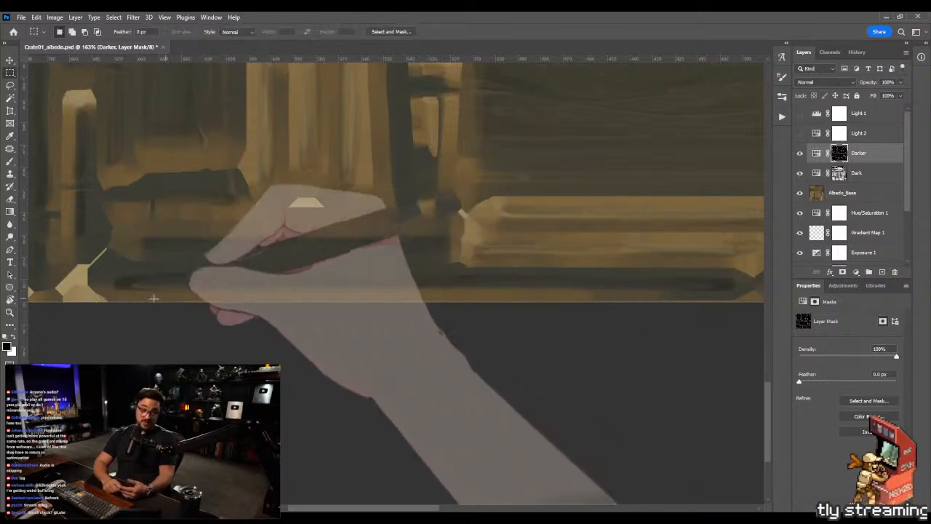
left_click_drag(105, 297, 290, 255)
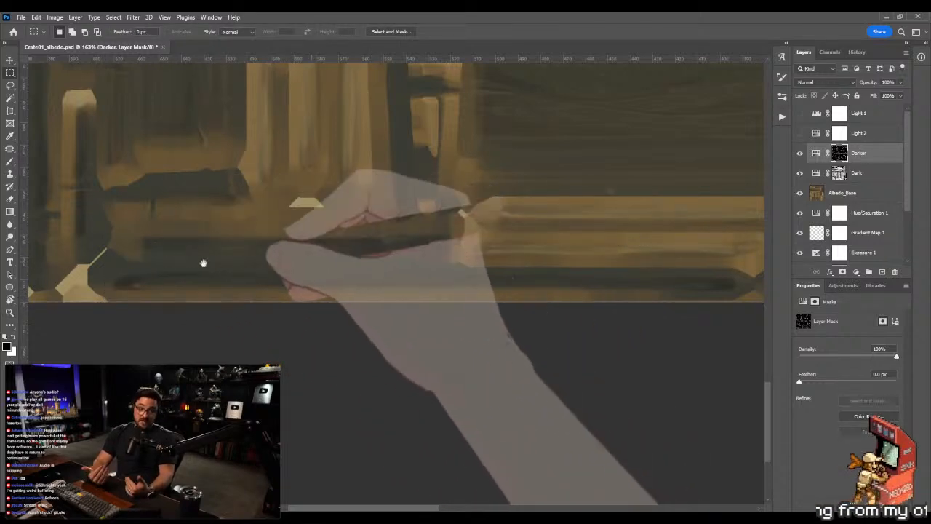
left_click_drag(201, 264, 462, 222)
key("g")
left_click_drag(123, 285, 526, 277)
left_click_drag(64, 298, 547, 280)
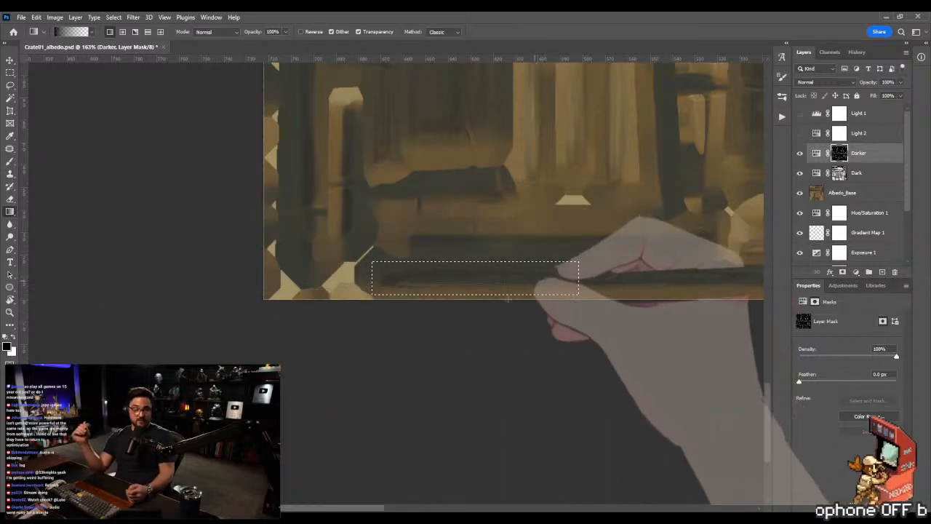
- Fade the shading below the light rail's left end with a black-to-transparent gradient inside a rectangular selection, and deselect
left_click_drag(534, 316, 296, 318)
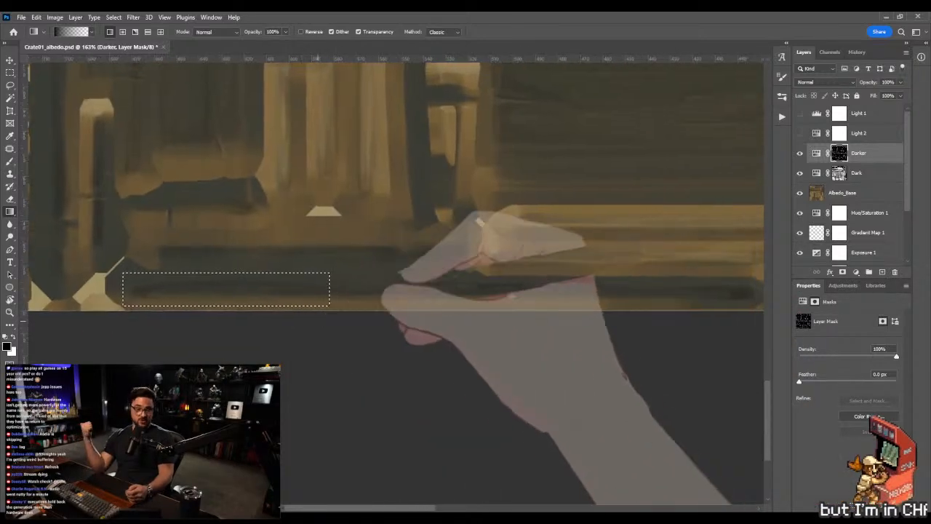
key("m")
left_click_drag(377, 278, 572, 307)
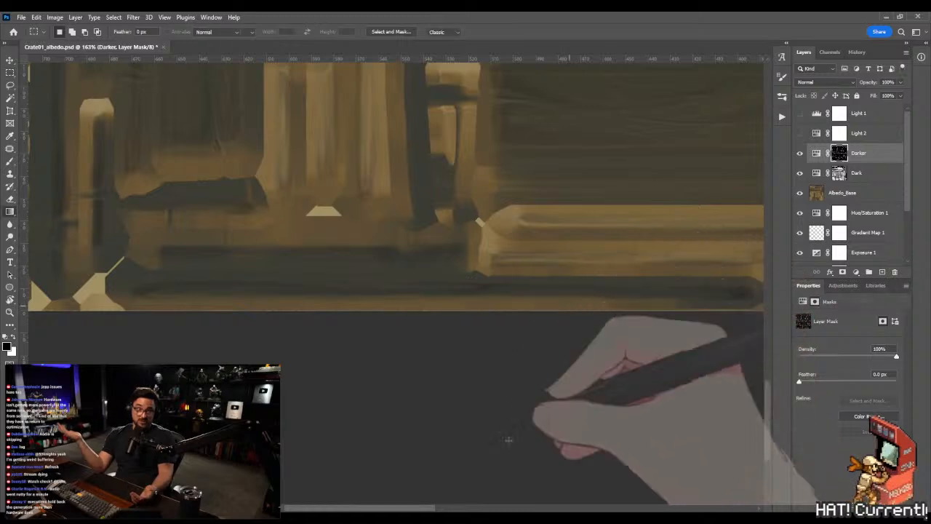
key("g")
left_click_drag(499, 478, 503, 261)
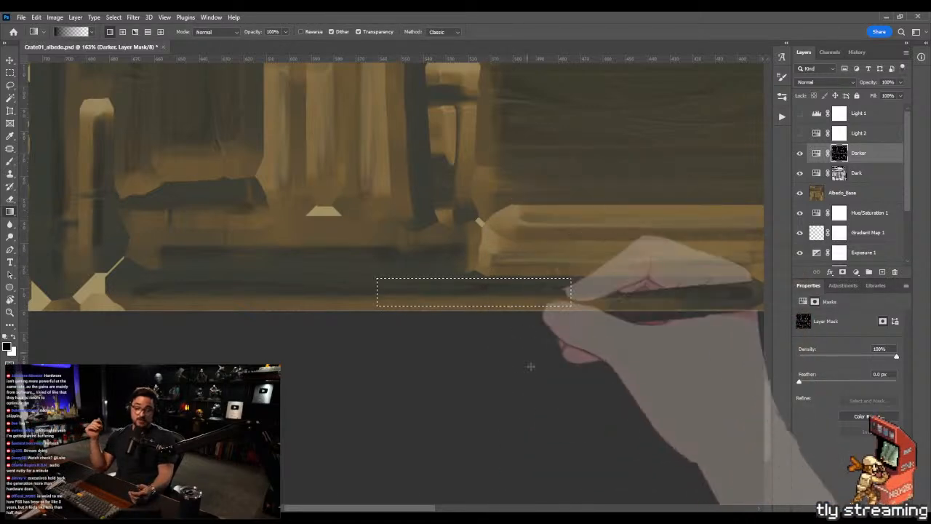
key("m")
key("ctrl+d")
- Select a rectangle over the dark strip just before the V-shaped notch and fade it with a black-to-transparent gradient
left_click_drag(618, 332, 454, 331)
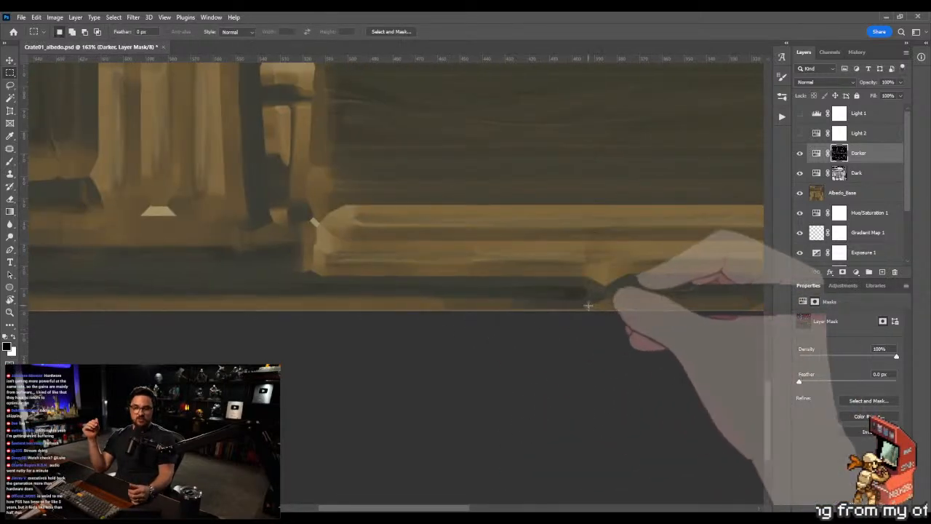
left_click_drag(595, 307, 463, 276)
left_click_drag(522, 241, 294, 225)
key("g")
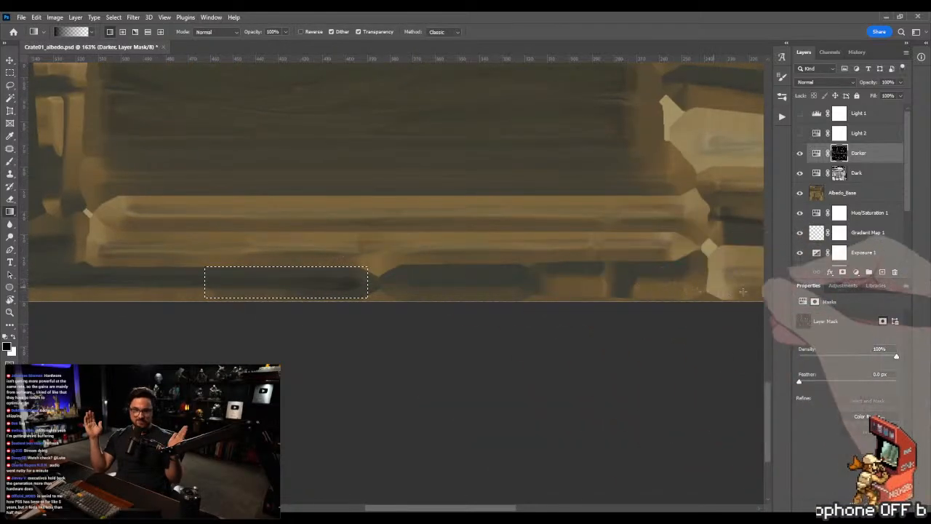
left_click_drag(747, 288, 228, 316)
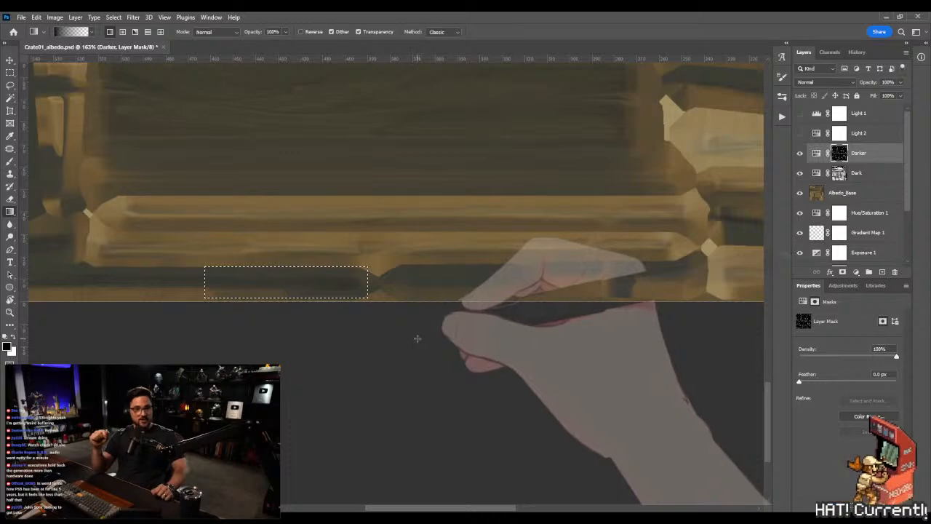
- Select the Dark mask and outline a four-sided Pen path inside the dark panel after the V-shaped notch, converting it to a selection
key("z")
left_click_drag(507, 270, 719, 221)
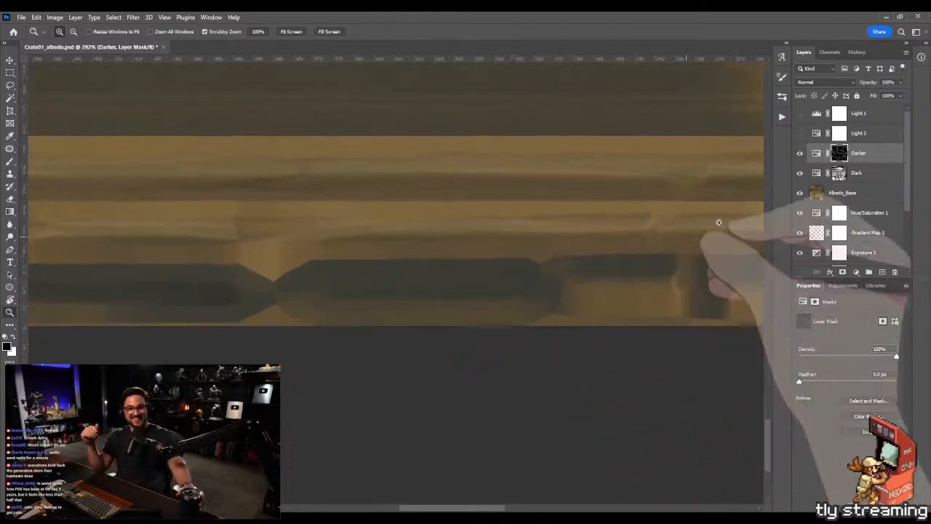
left_click(857, 172)
left_click_drag(364, 307, 395, 308)
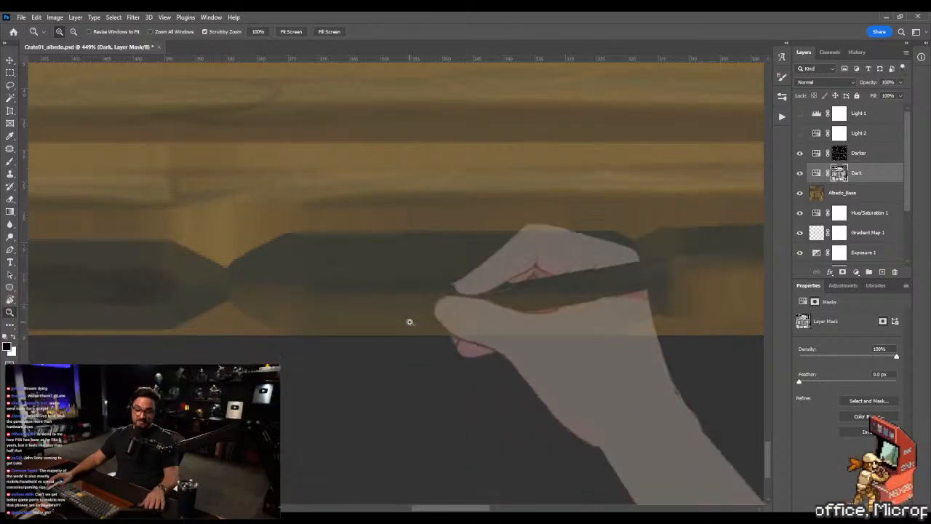
key("p")
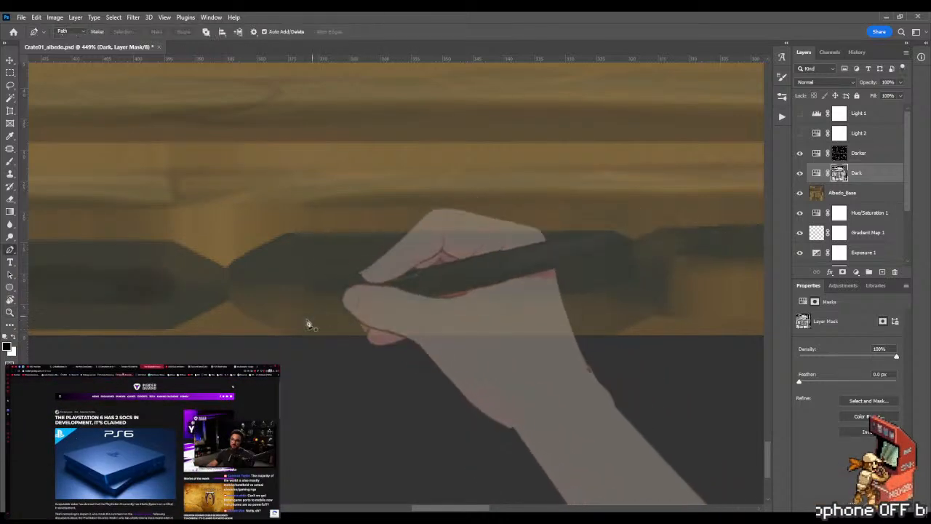
left_click(289, 312)
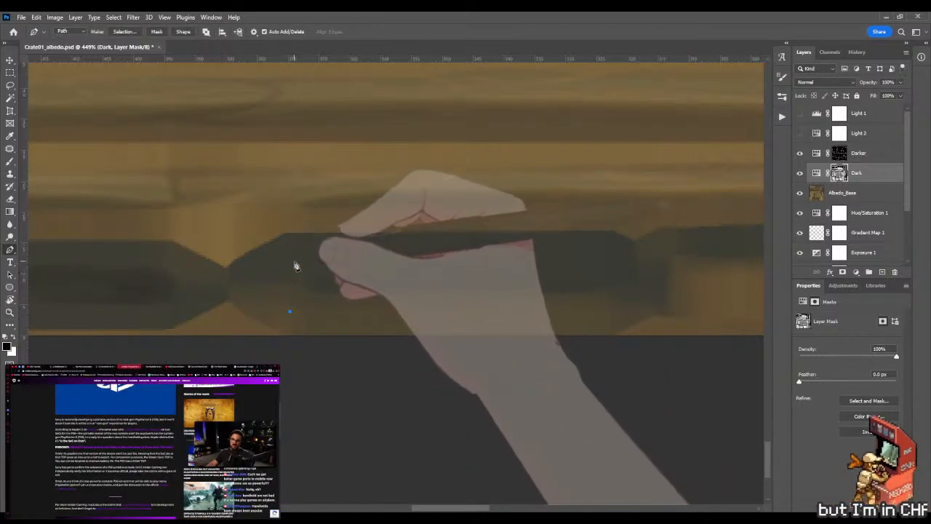
left_click(294, 261)
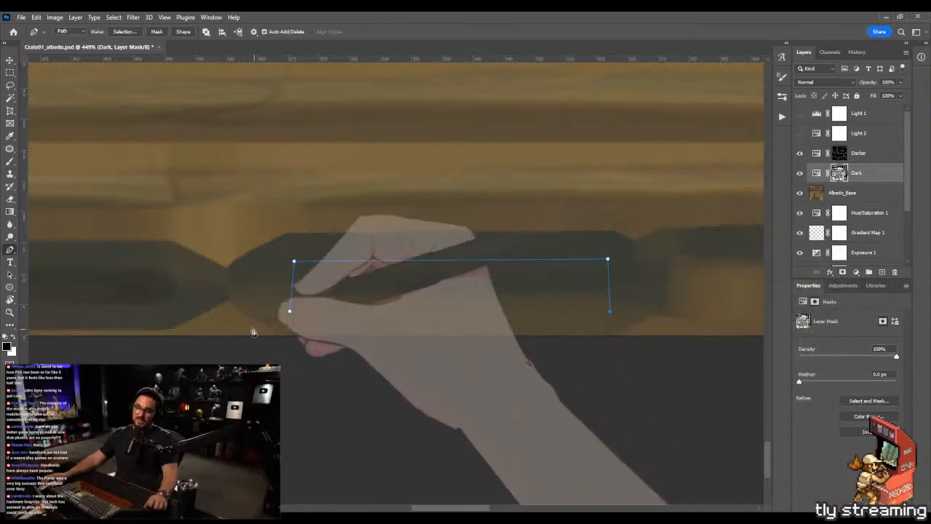
left_click(291, 312)
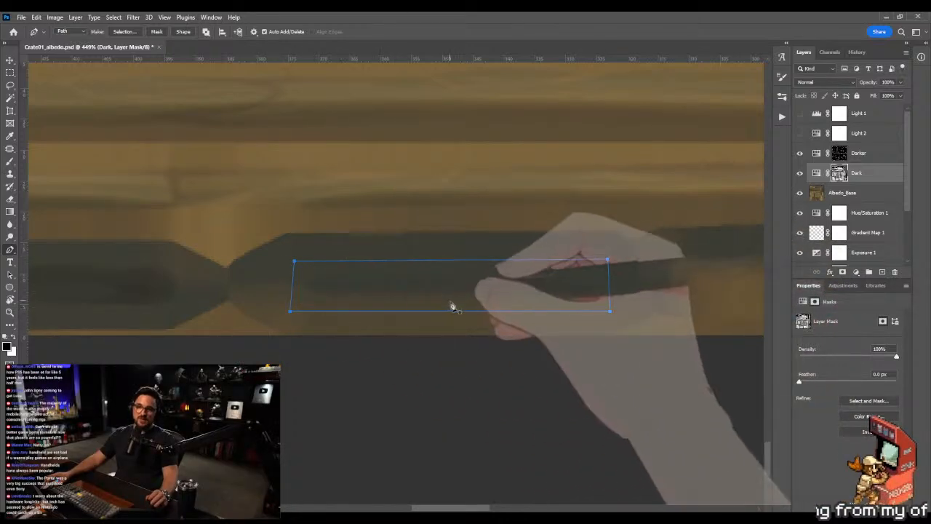
key("ctrl+Return")
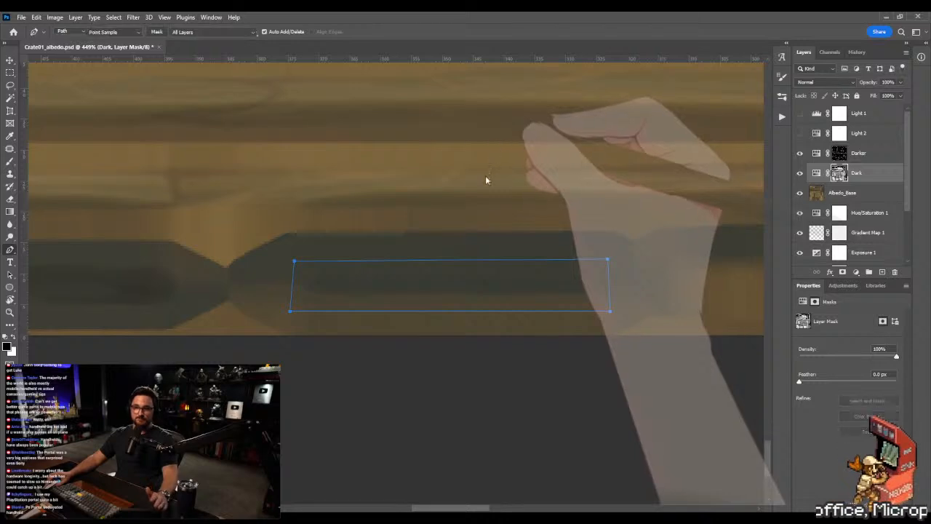
- Shade the four-sided selection on the Dark mask with a white gradient and work over it using a small Brush
key("g")
key("x")
left_click_drag(453, 395, 450, 438)
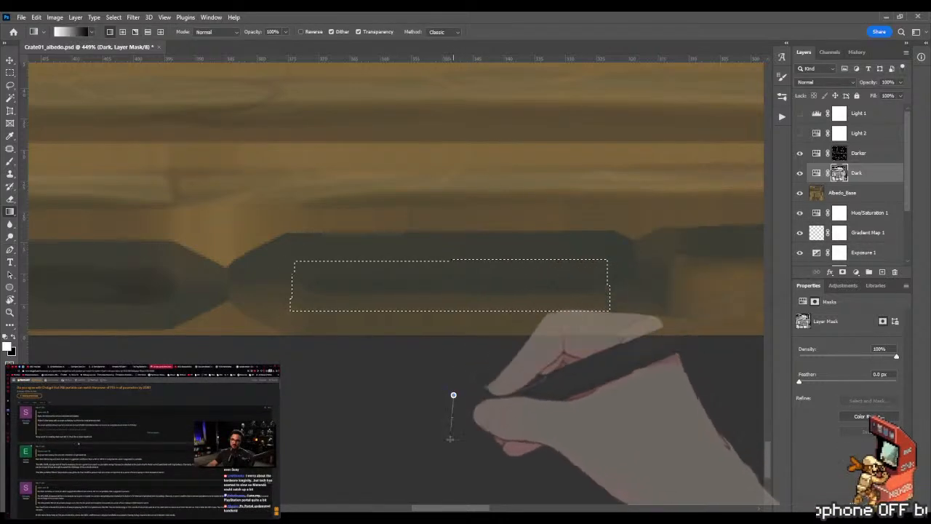
key("b")
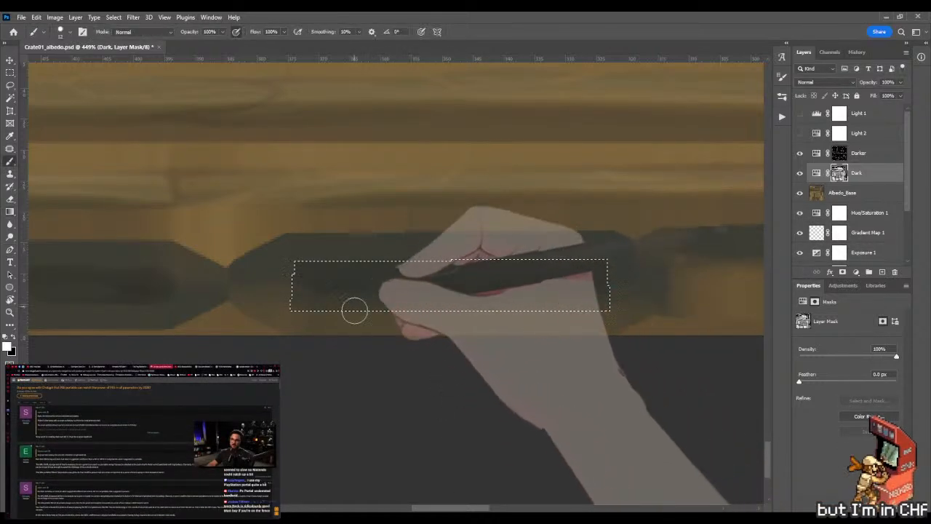
right_click_drag(317, 332, 346, 332, "alt")
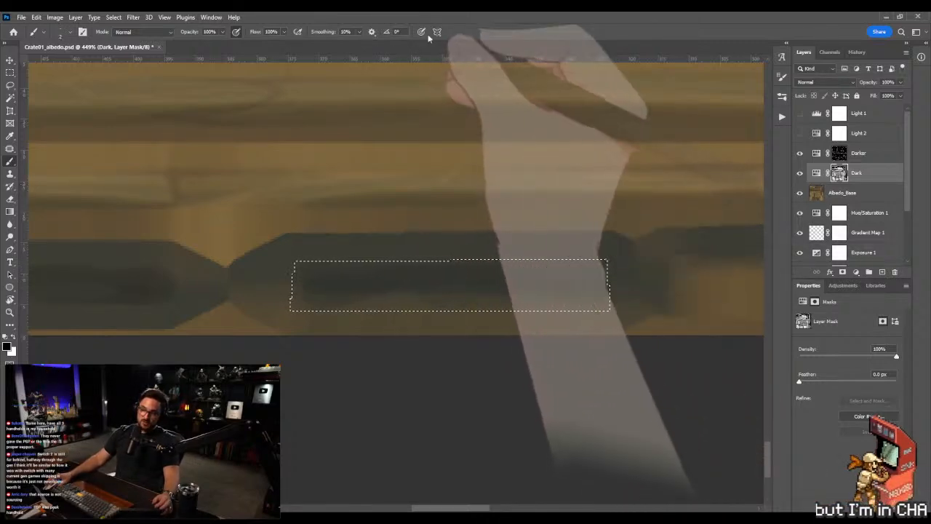
key("z")
key("b")
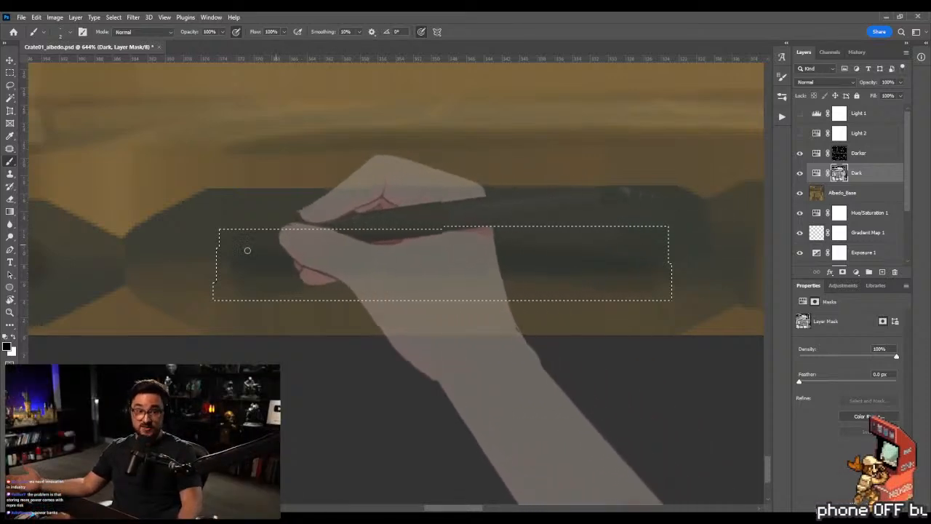
- Soften the four-sided area on the Dark mask with several black-to-transparent radial gradients, and deselect
key("z")
mouse_move(308, 243)
left_mouse_down()
mouse_move(239, 264)
mouse_move(303, 258)
left_mouse_up()
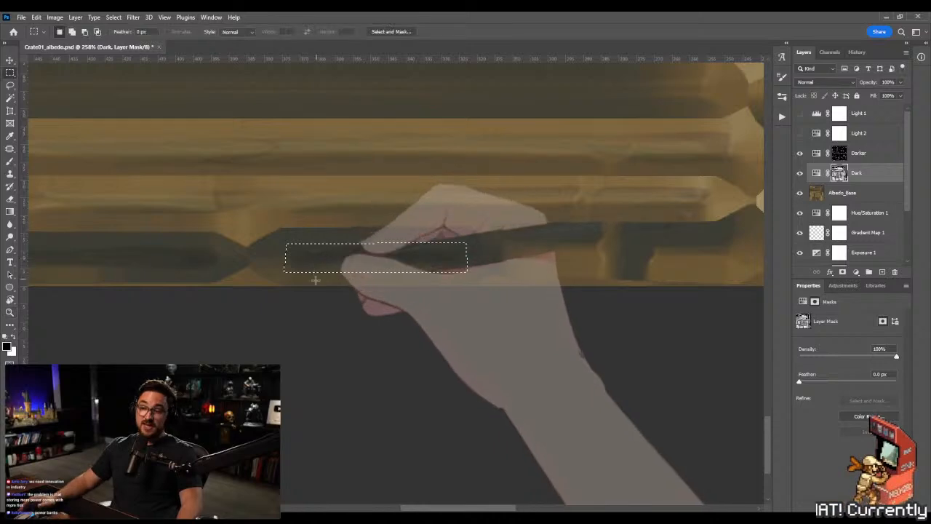
key("g")
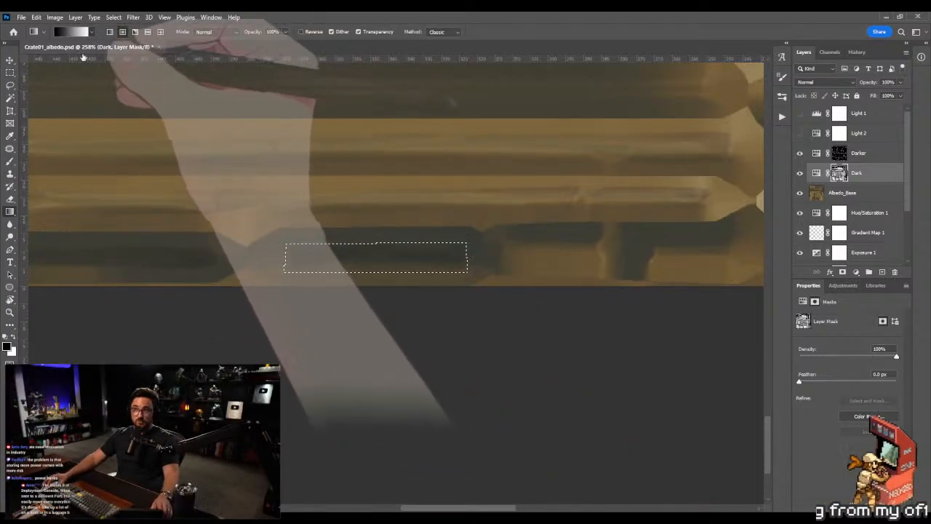
left_click_drag(216, 374, 306, 270)
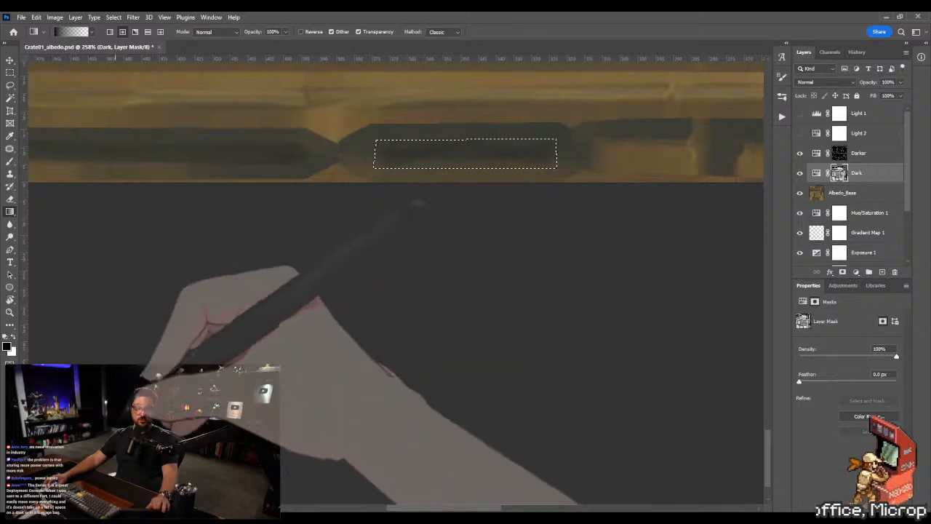
left_click_drag(260, 395, 497, 146)
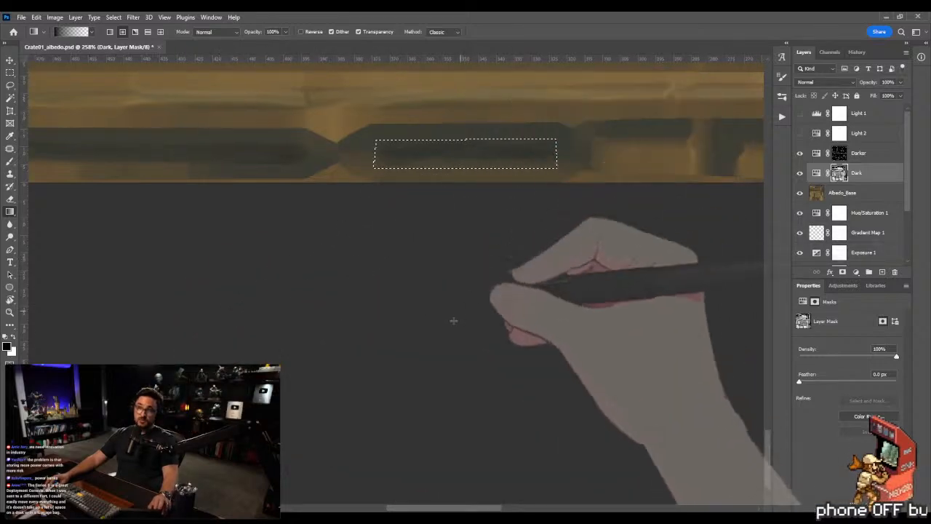
left_click_drag(445, 441, 450, 131)
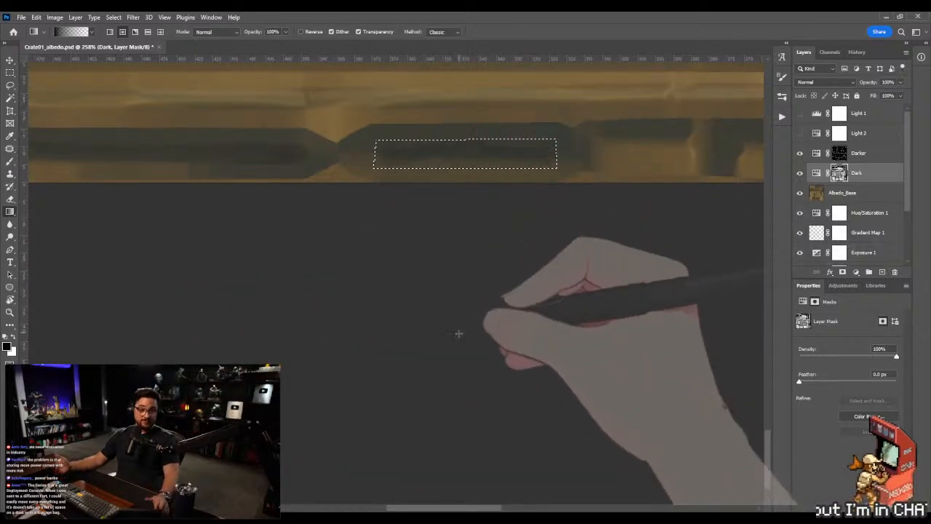
left_click_drag(445, 461, 430, 94)
key("m")
key("ctrl+d")
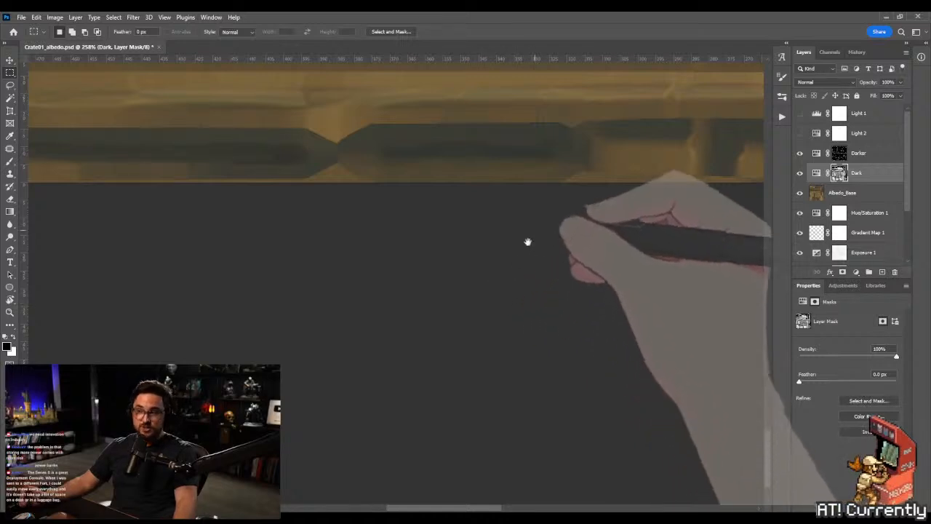
- Select a rectangle over the lower part of the same panel and blend it with a black-to-transparent gradient
left_click_drag(528, 243, 477, 393)
left_click_drag(327, 293, 507, 320)
key("g")
left_click_drag(438, 86, 448, 384)
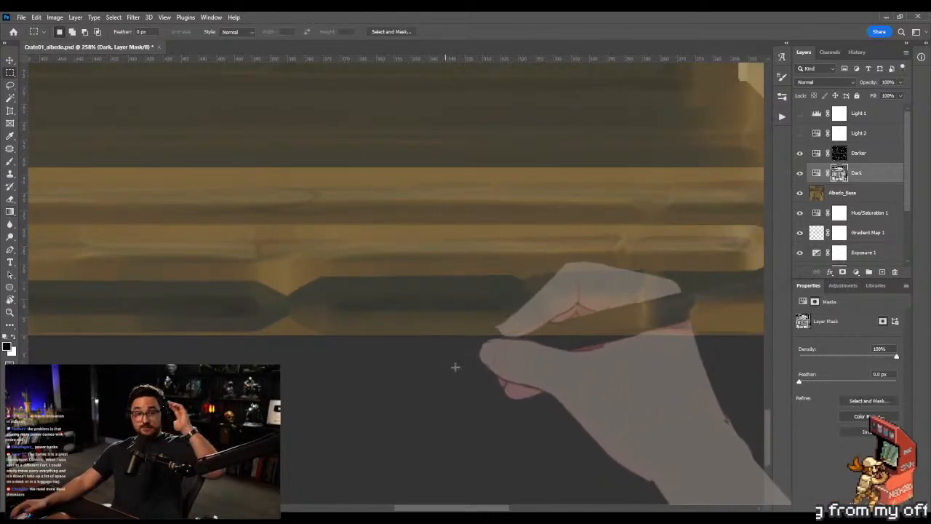
- On the Darker mask, lasso a long streak with wider ends inside the panel after the V-shaped notch, shade it with a white gradient, and deselect
left_click(840, 154)
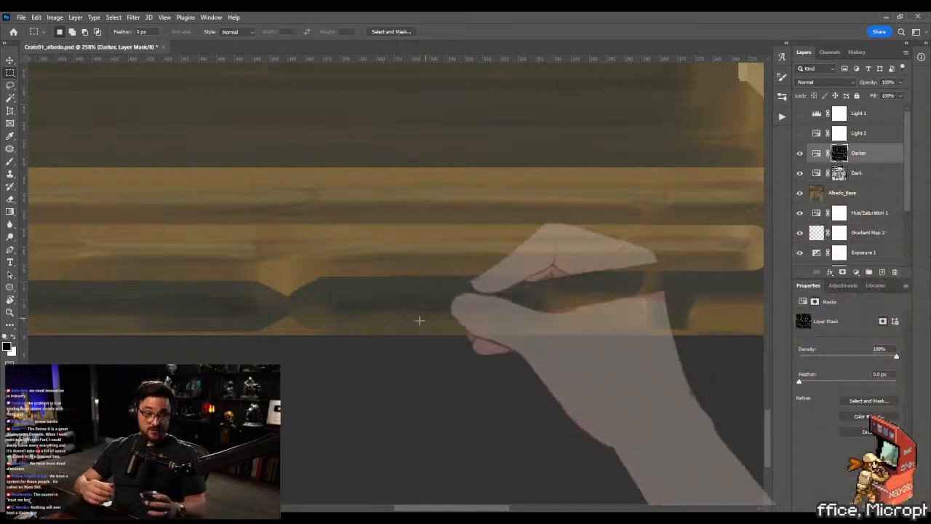
key("z")
left_click_drag(372, 324, 422, 341)
key("l")
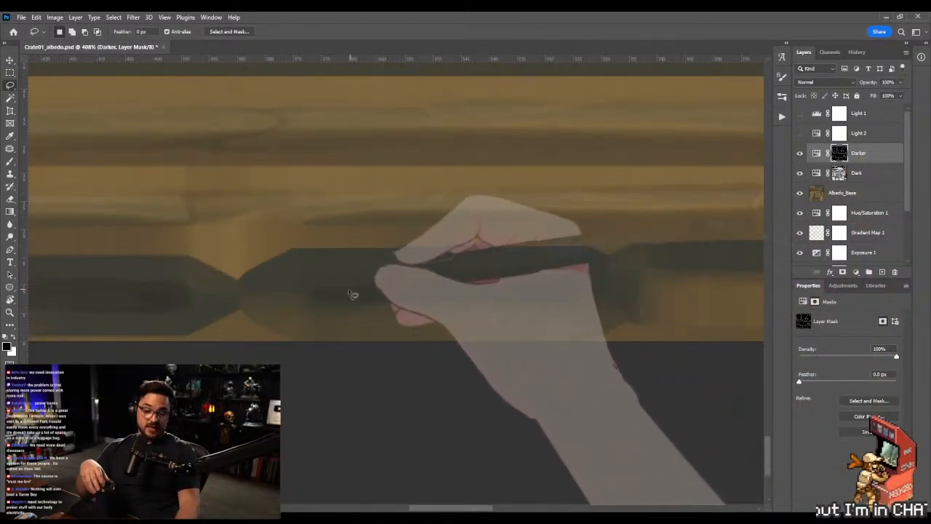
mouse_move(329, 279)
left_mouse_down()
mouse_move(312, 292)
mouse_move(306, 318)
mouse_move(361, 322)
mouse_move(386, 295)
mouse_move(537, 286)
mouse_move(569, 318)
left_mouse_up()
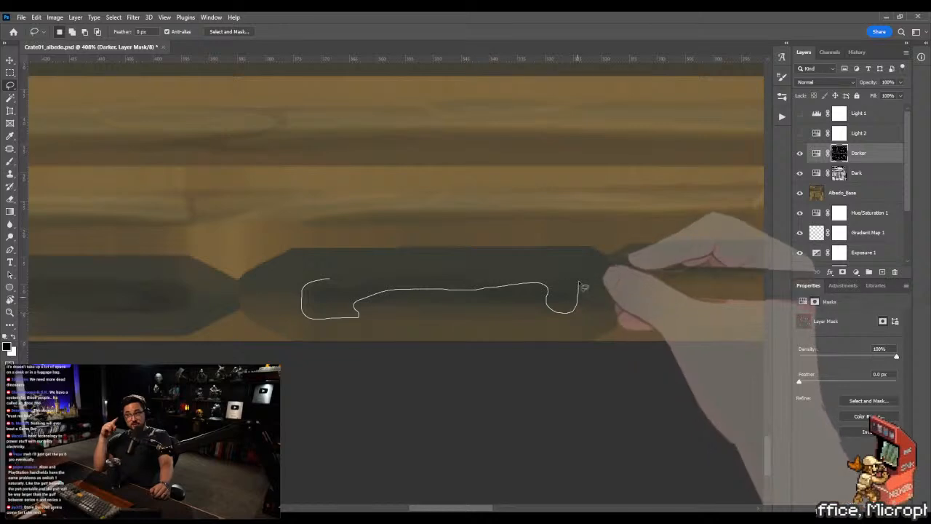
left_click_drag(577, 275, 579, 271)
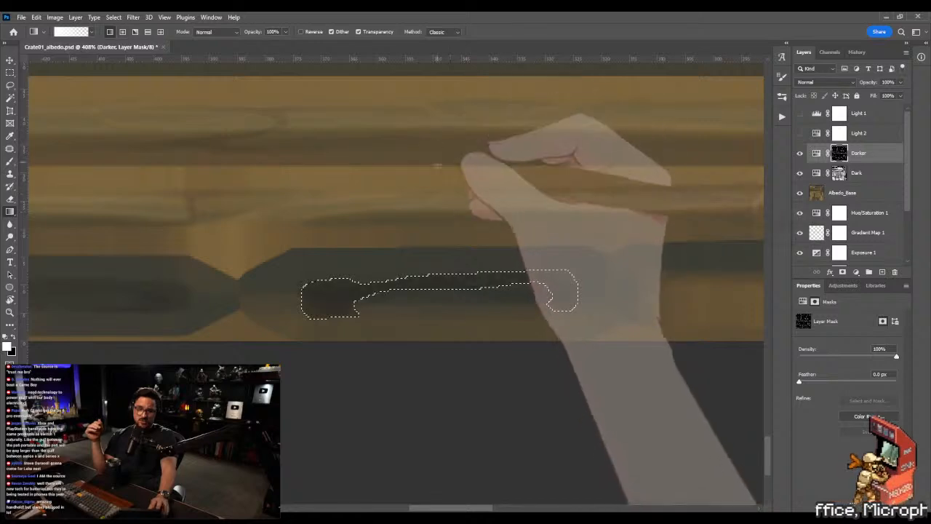
key("ctrl+d")
- Soften the lassoed dark streak on the Darker mask with the Brush and Mixer Brush
key("b")
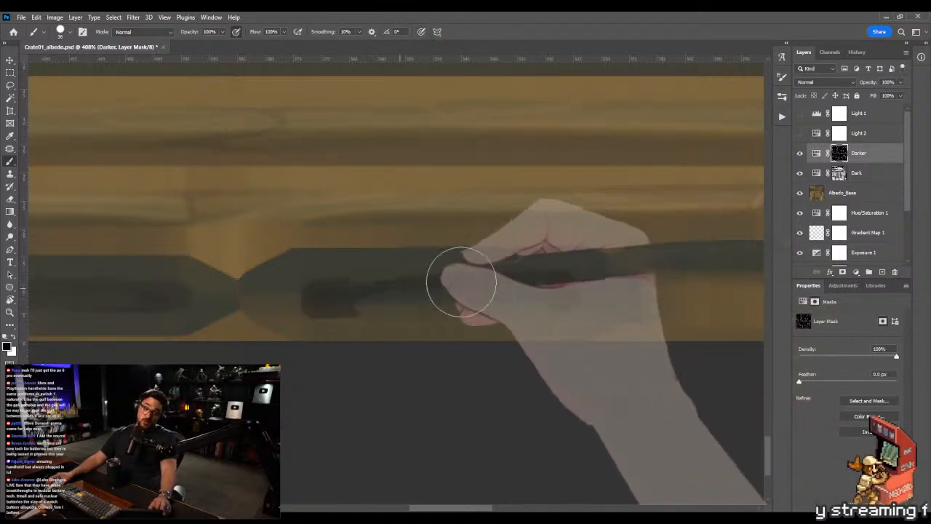
key("shift+b")
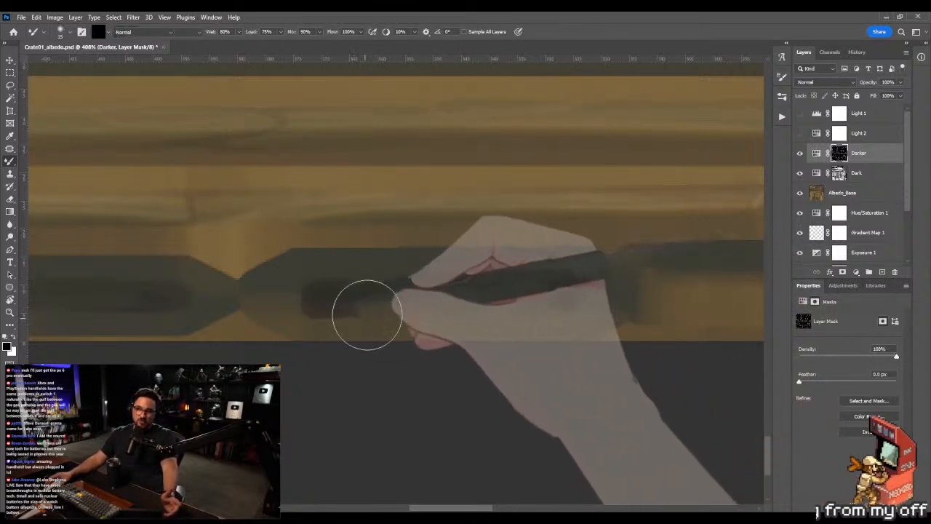
key("shift+b")
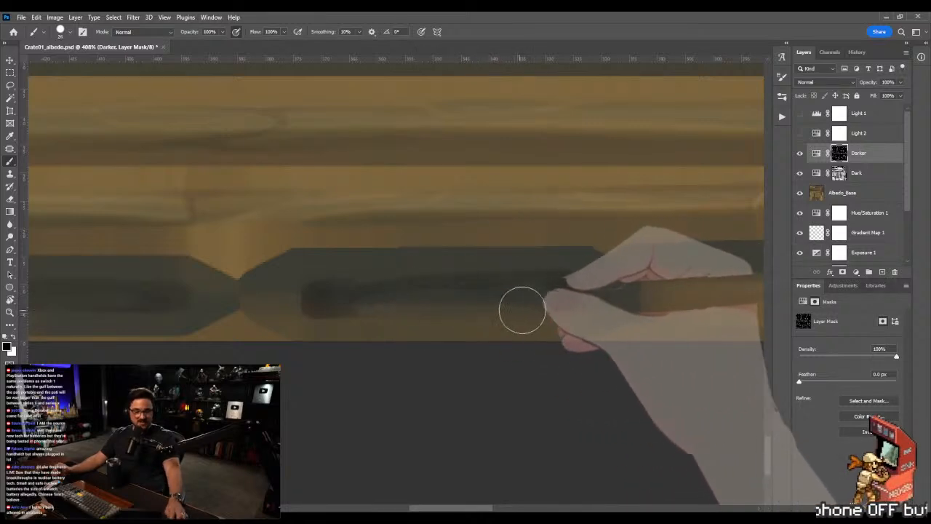
key("shift+b")
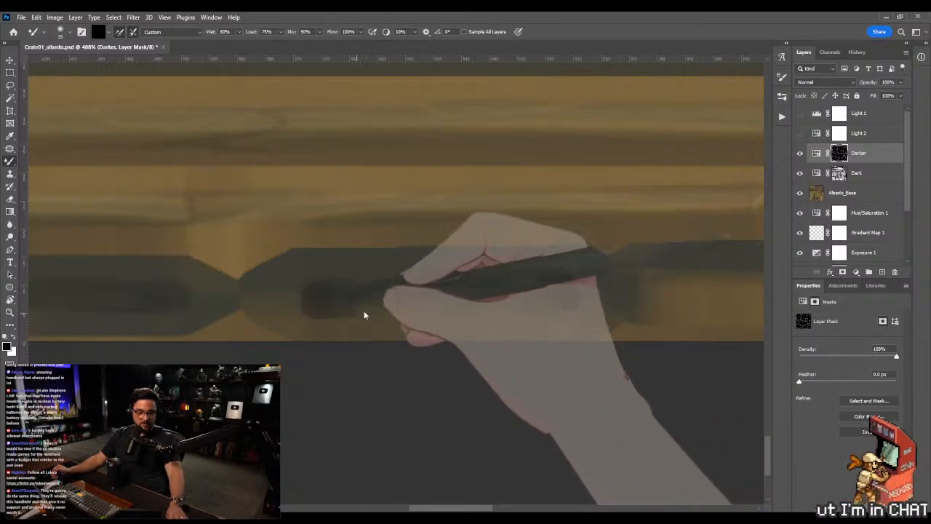
left_click(322, 301)
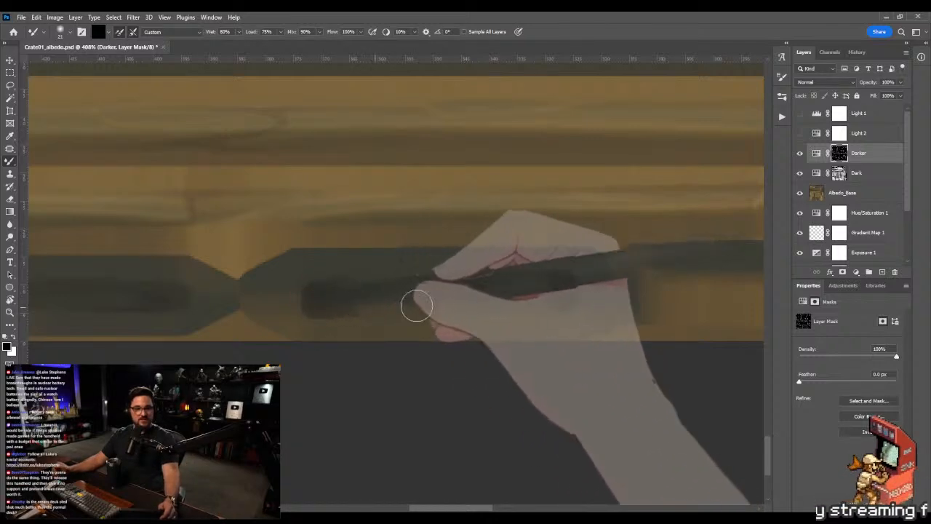
mouse_move(363, 310)
left_mouse_down()
mouse_move(540, 297)
mouse_move(519, 306)
mouse_move(381, 301)
mouse_move(551, 290)
left_mouse_up()
- Select a rectangle around the softened streak on the Darker mask and fade it with a black-to-transparent linear gradient
key("z")
mouse_move(487, 344)
left_mouse_down()
mouse_move(432, 347)
mouse_move(447, 347)
left_mouse_up()
key("m")
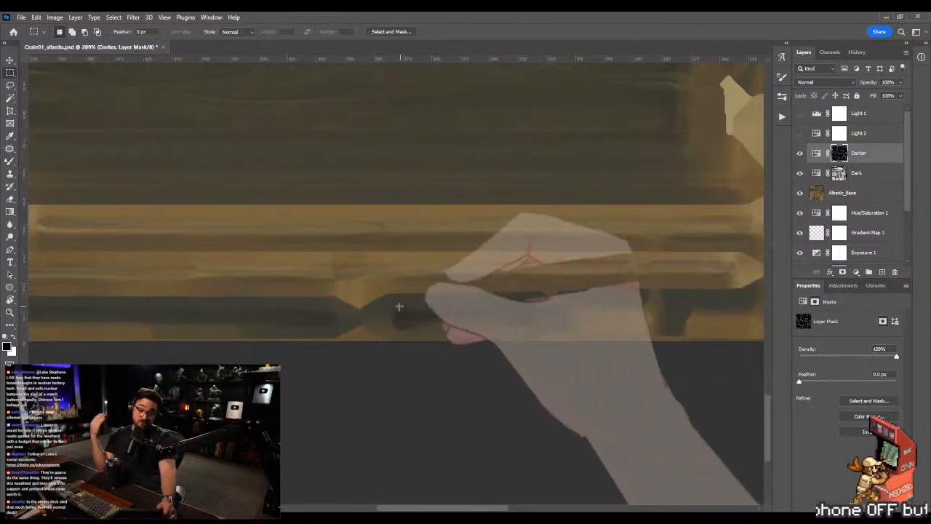
mouse_move(385, 296)
left_mouse_down()
mouse_move(529, 320)
mouse_move(544, 334)
left_mouse_up()
key("g")
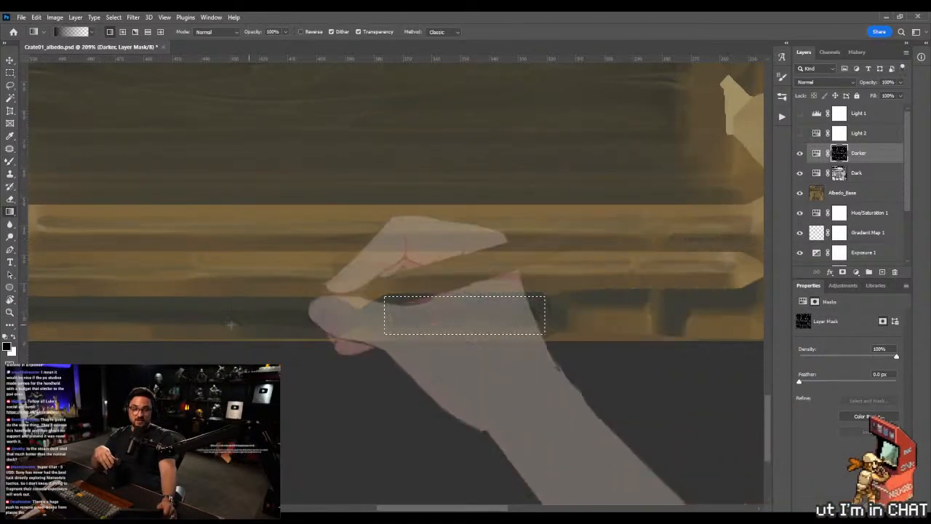
left_click_drag(64, 310, 546, 295)
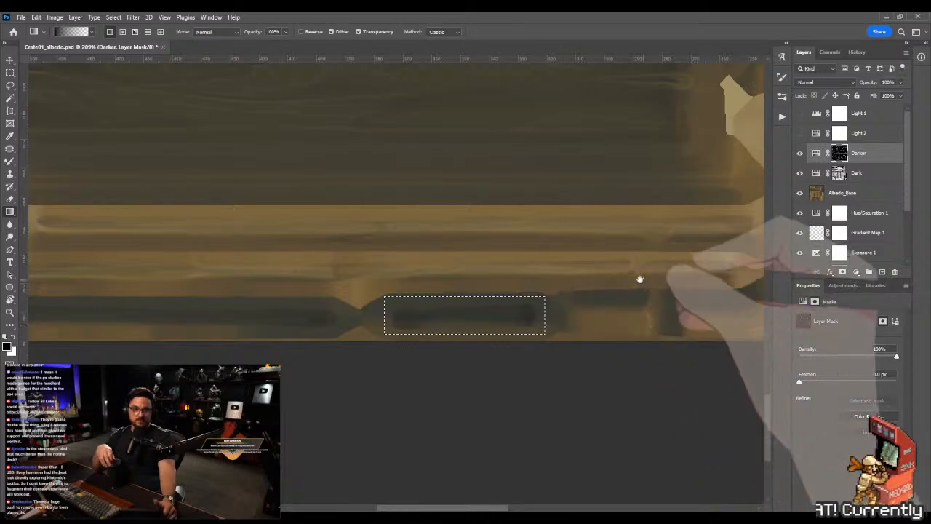
- Fade the rectangular selection further with more black-to-transparent gradients from the side and from above, and deselect
left_click_drag(640, 279, 463, 296)
key("z")
key("g")
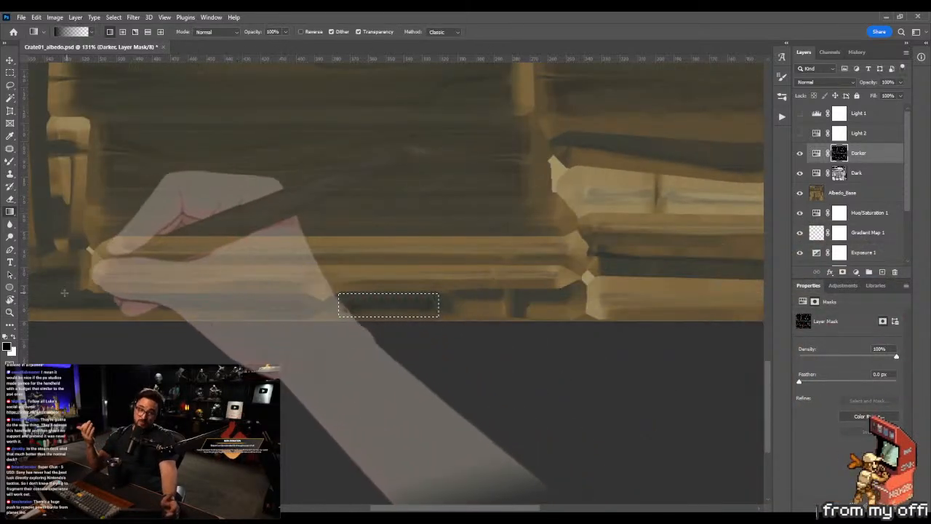
left_click_drag(64, 293, 452, 291)
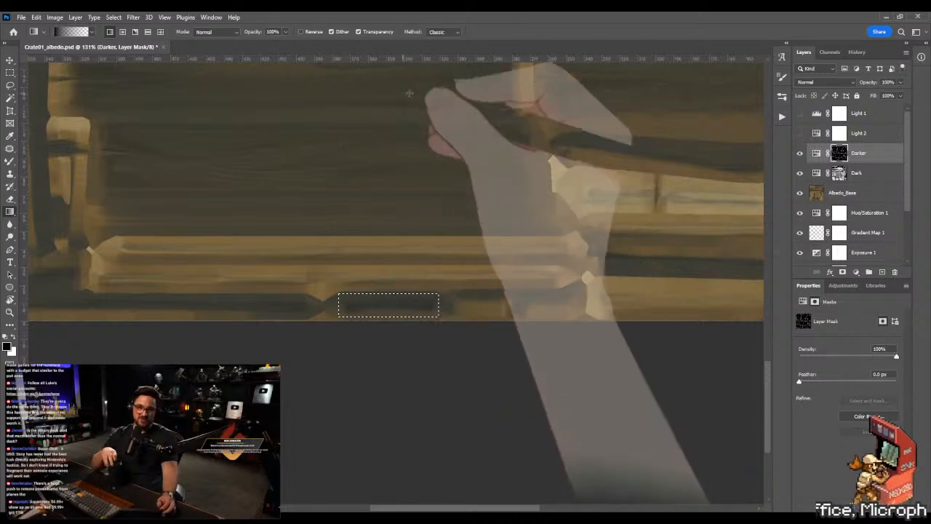
left_click_drag(418, 87, 436, 360)
key("ctrl+d")
- On the Dark mask, outline a four-sided Pen path along the lower edge of the next dark band and convert it to a selection
key("m")
key("z")
left_click_drag(500, 291, 479, 295)
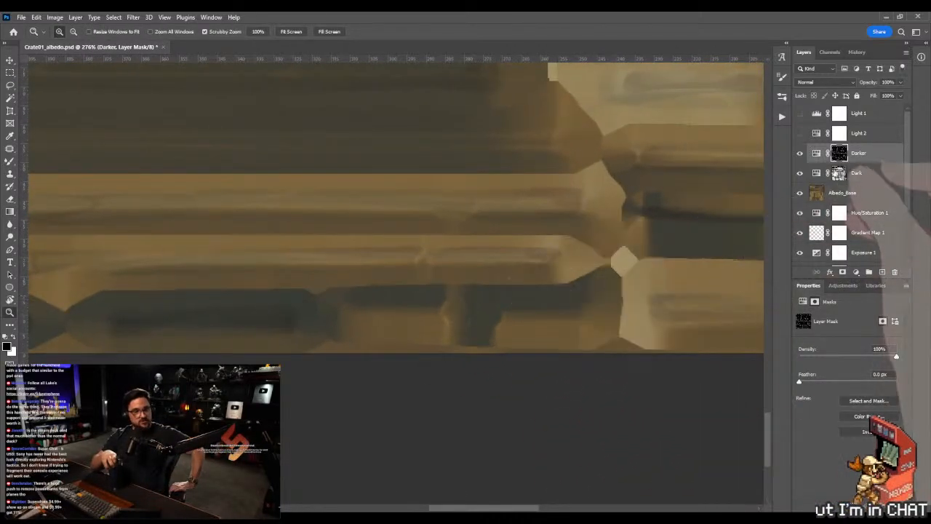
left_click(835, 179)
mouse_move(400, 326)
left_mouse_down()
mouse_move(434, 327)
mouse_move(403, 327)
left_mouse_up()
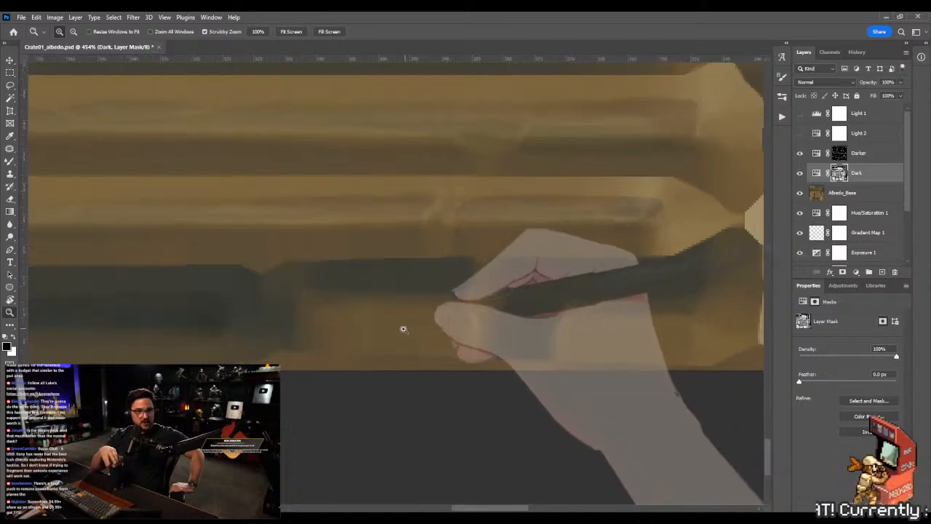
mouse_move(332, 295)
left_mouse_down()
mouse_move(362, 300)
mouse_move(345, 305)
left_mouse_up()
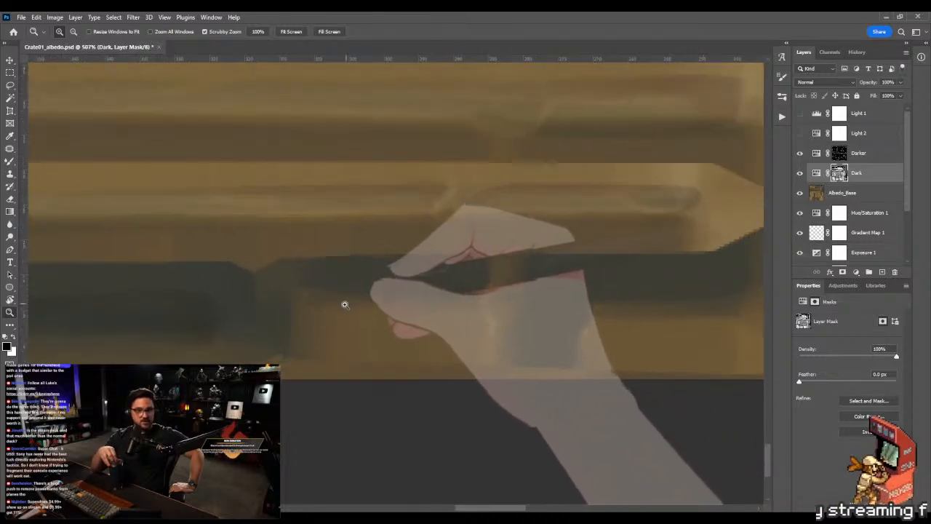
key("p")
left_click(291, 279)
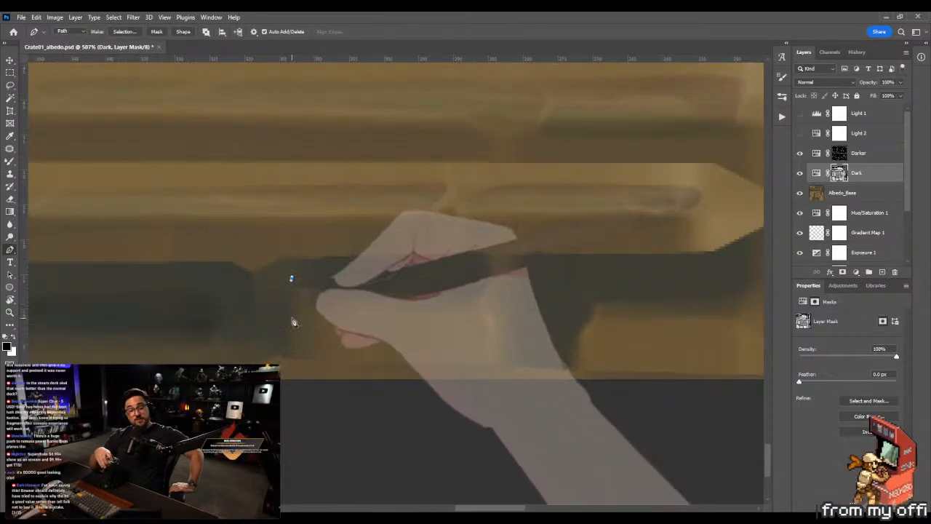
left_click(291, 314)
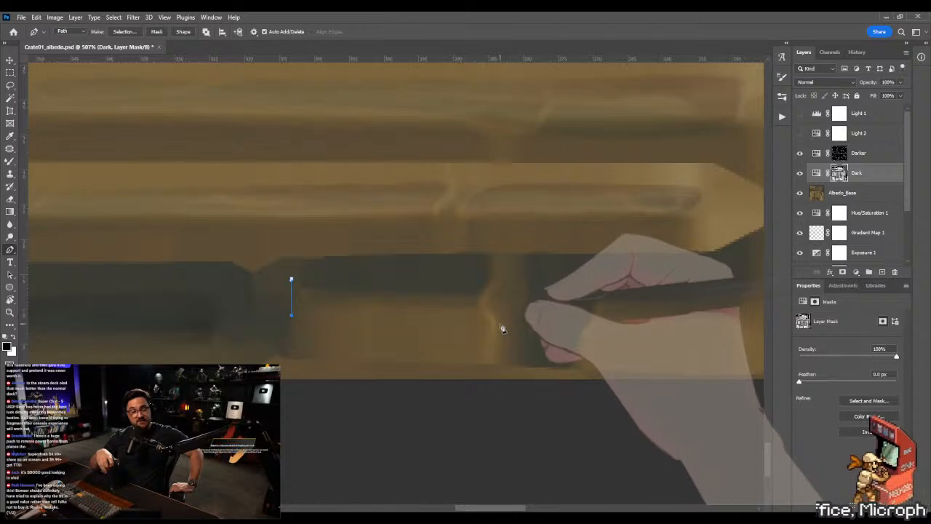
left_click(507, 278)
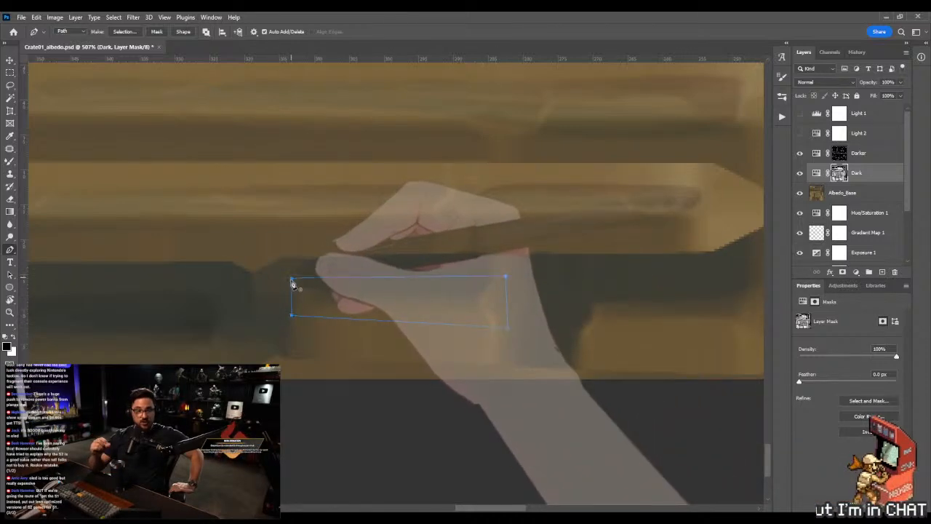
left_click(292, 280)
left_click_drag(439, 275, 460, 307)
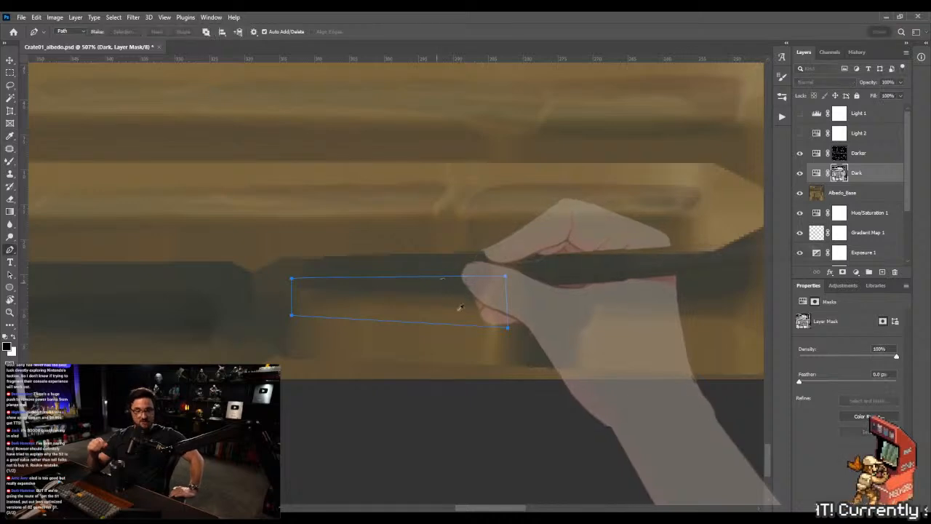
key("ctrl+Return")
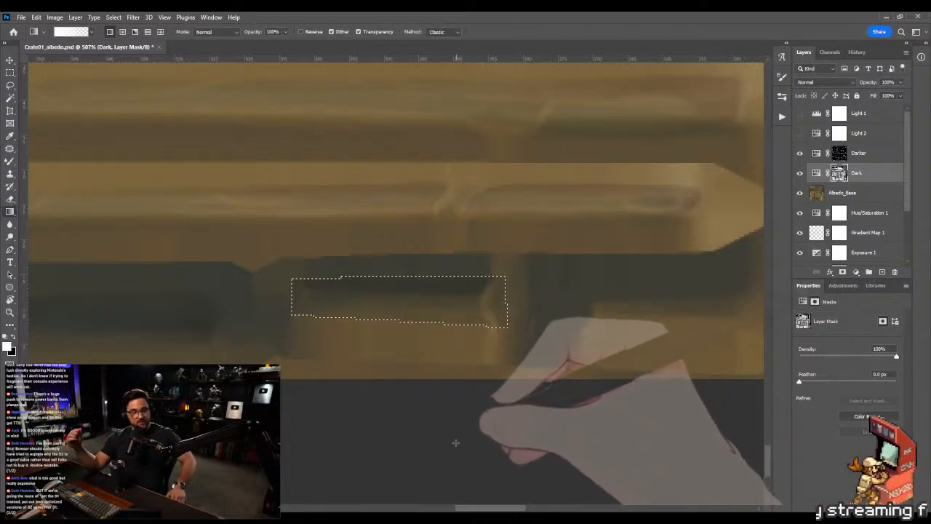
- Work over the four-sided area on the Dark mask with the Brush and blend it using black-to-transparent linear and radial gradients
key("b")
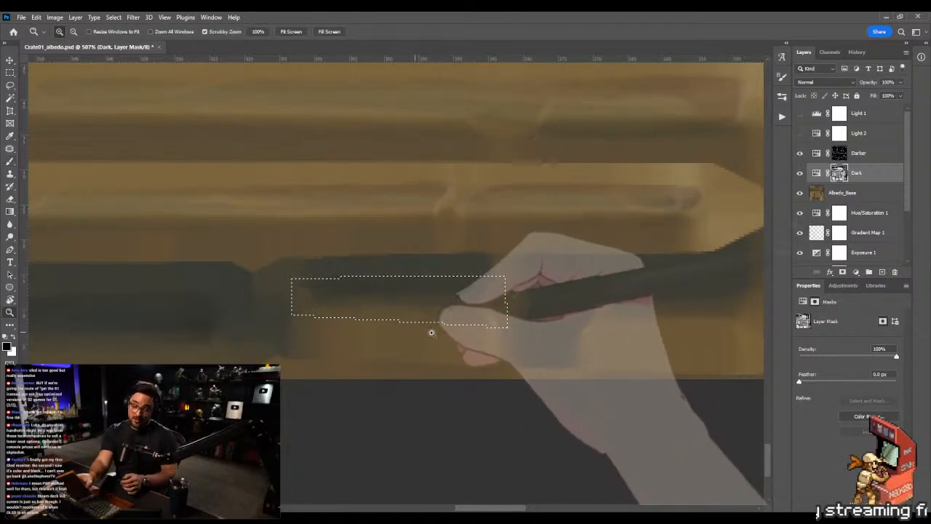
scroll(433, 328, "up", 2, "alt")
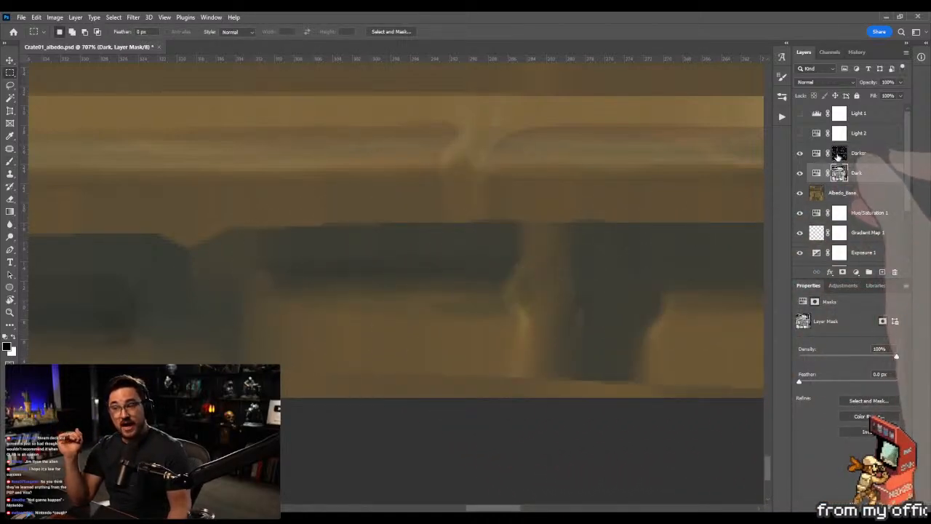
key("g")
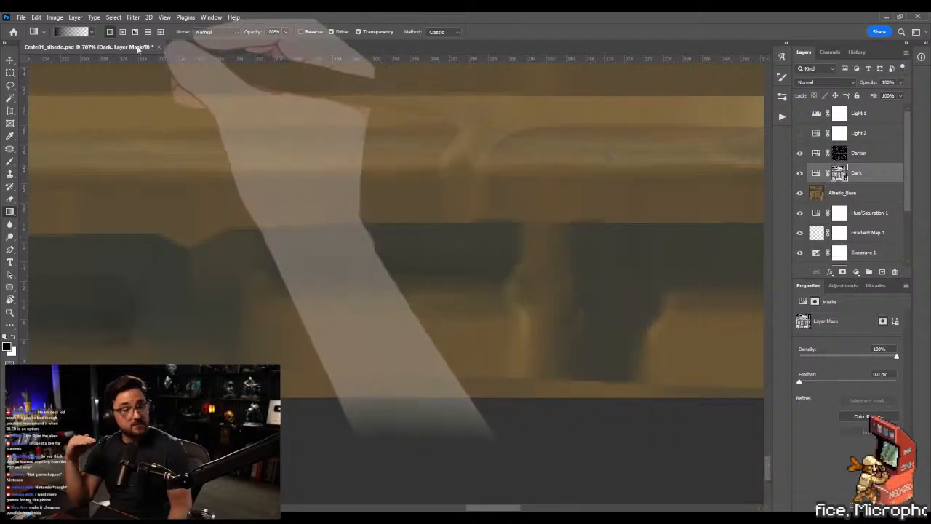
left_click_drag(374, 98, 387, 386, "shift")
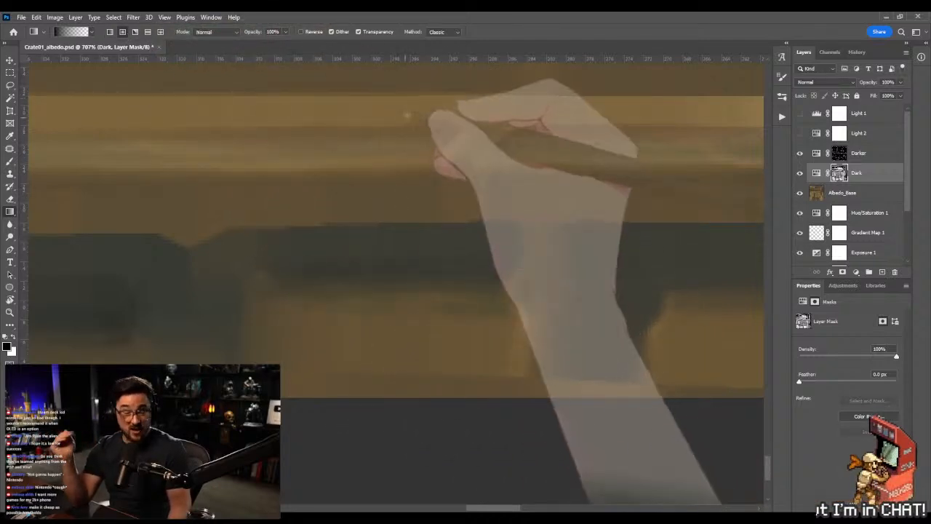
left_click_drag(399, 75, 413, 292, "shift")
left_click_drag(410, 344, 410, 343, "shift")
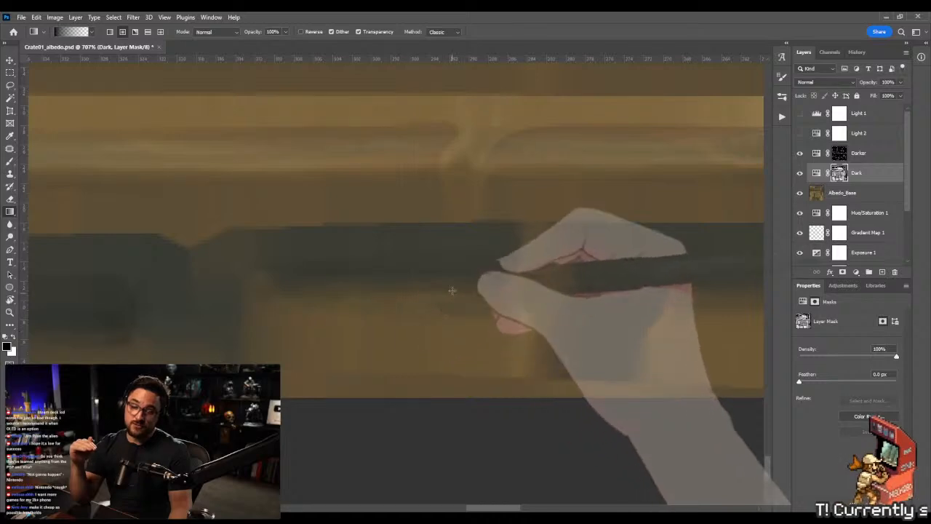
- On the Darker layer's mask, lasso a thin curved shadow shape along the upper edge of the lower panel
key("m")
left_click(821, 155)
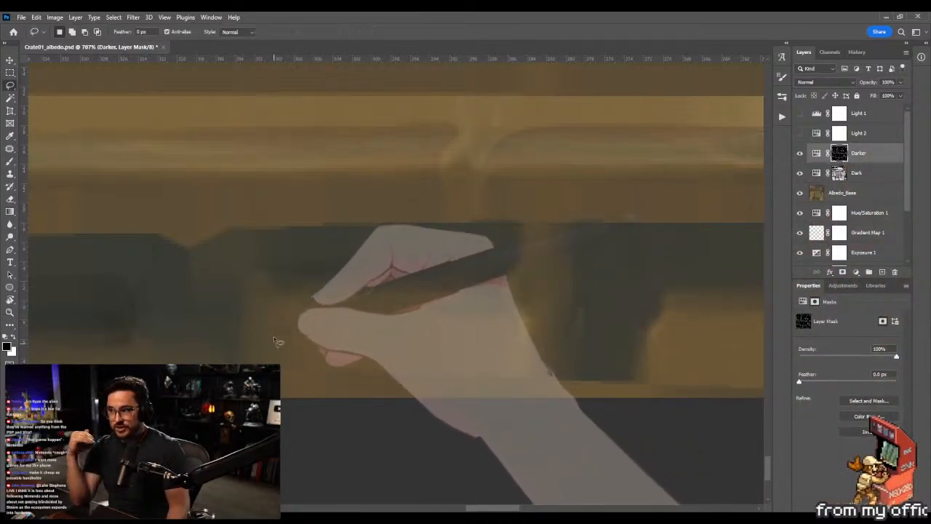
key("l")
mouse_move(346, 264)
left_mouse_down()
mouse_move(280, 286)
mouse_move(271, 306)
mouse_move(327, 317)
left_mouse_up()
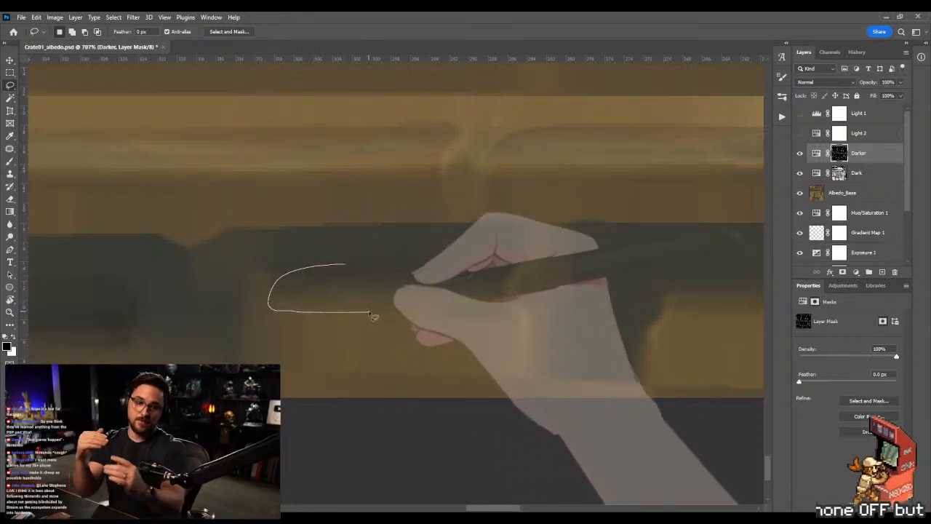
key("ctrl+d")
mouse_move(369, 313)
left_mouse_down()
mouse_move(391, 269)
mouse_move(303, 269)
left_mouse_up()
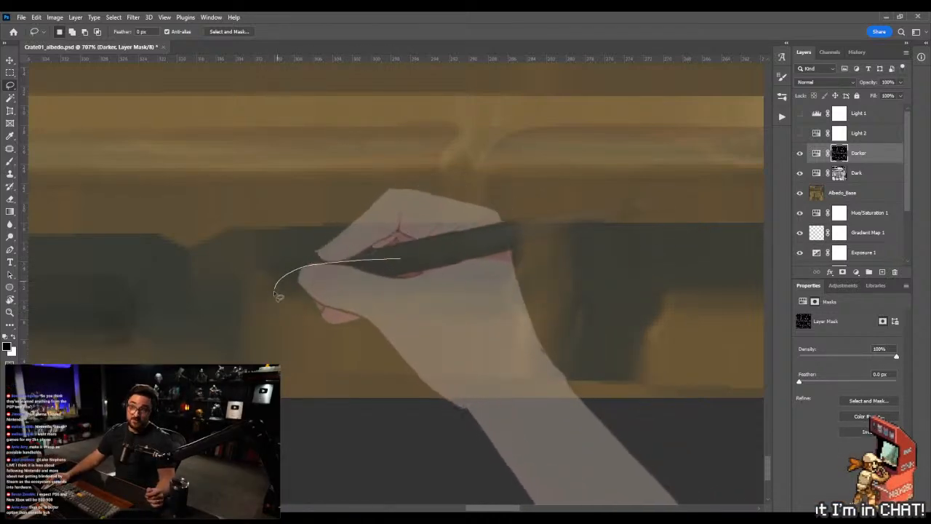
left_click_drag(297, 317, 331, 318)
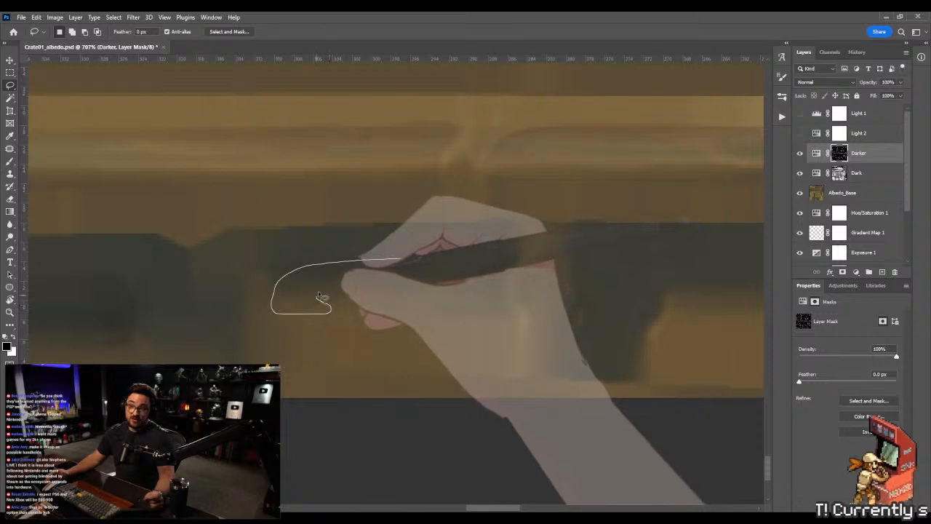
left_click_drag(445, 276, 498, 266)
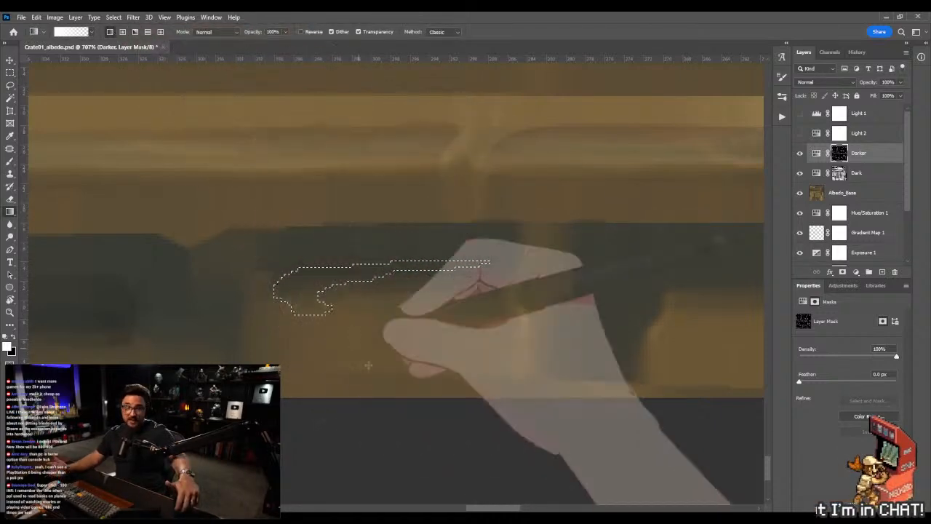
- Fill the lassoed shape with white on the Darker mask and clear the selection
key("alt+BackSpace")
key("ctrl+d")
key("m")
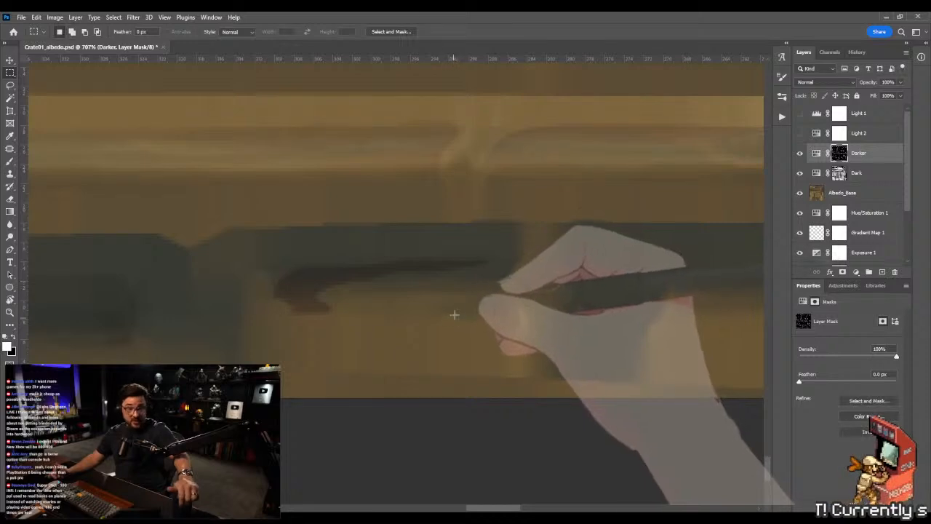
- Soften the edges of the new dark shadow on the Darker mask with a smaller brush, blending it into the panel
key("b")
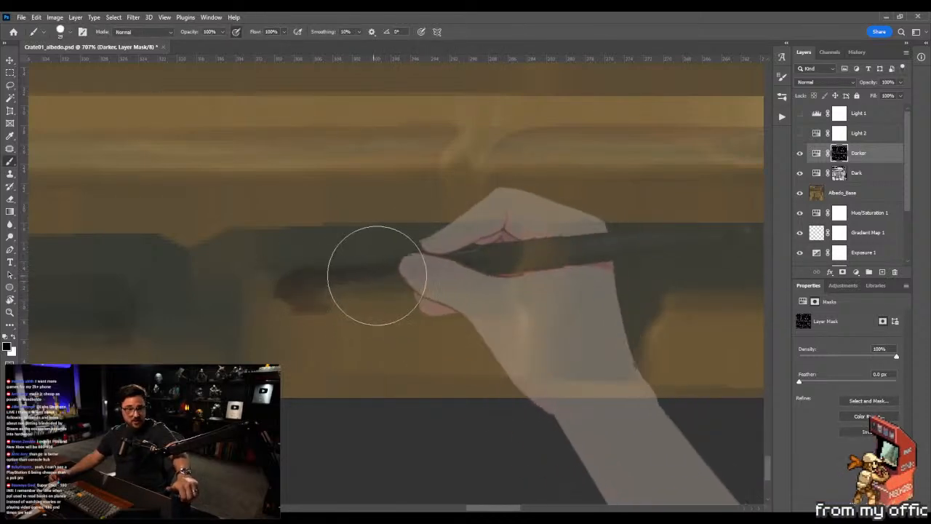
key("bracketleft")
key("bracketleft")
key("bracketleft")
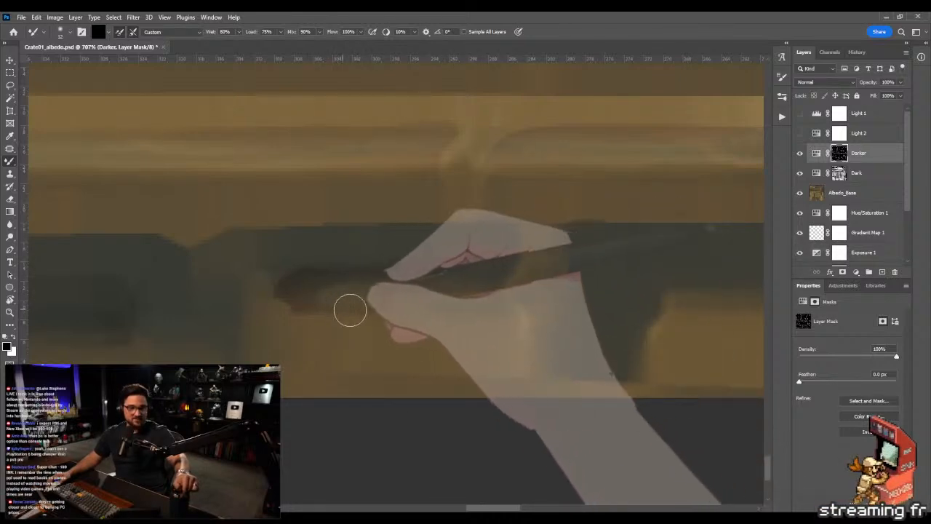
- Select a rectangular area around the panel's shadow, fade it on the Darker mask with a black-to-transparent gradient, and deselect
key("m")
left_click_drag(235, 229, 537, 339)
key("z")
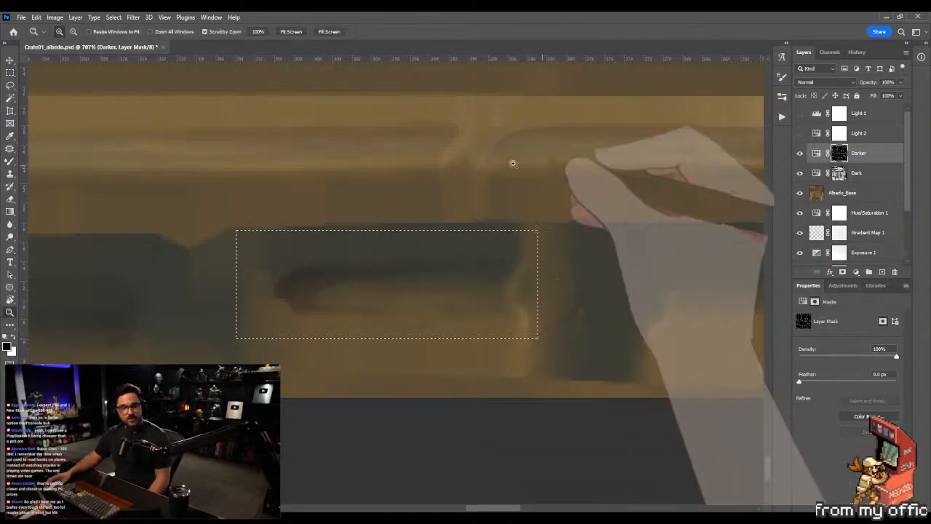
left_click_drag(531, 165, 381, 172)
key("g")
left_click_drag(120, 278, 553, 273)
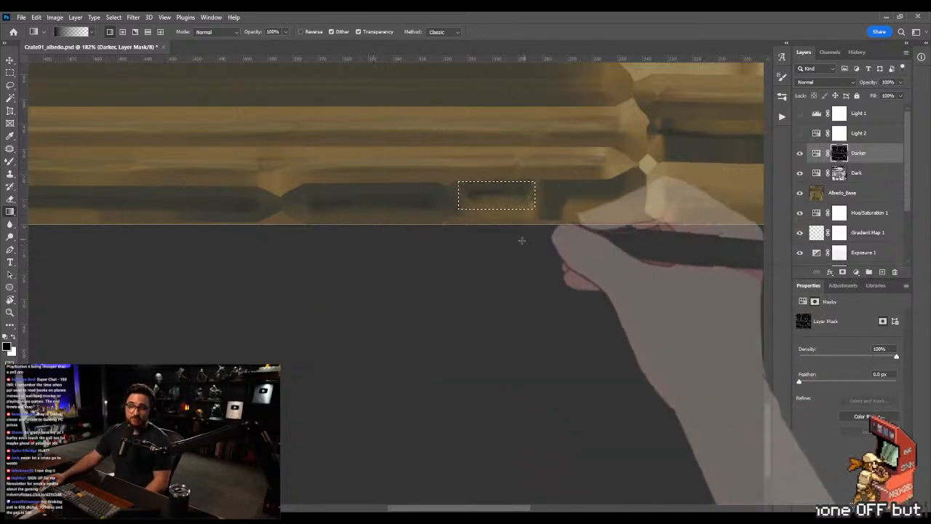
left_click_drag(524, 152, 491, 289)
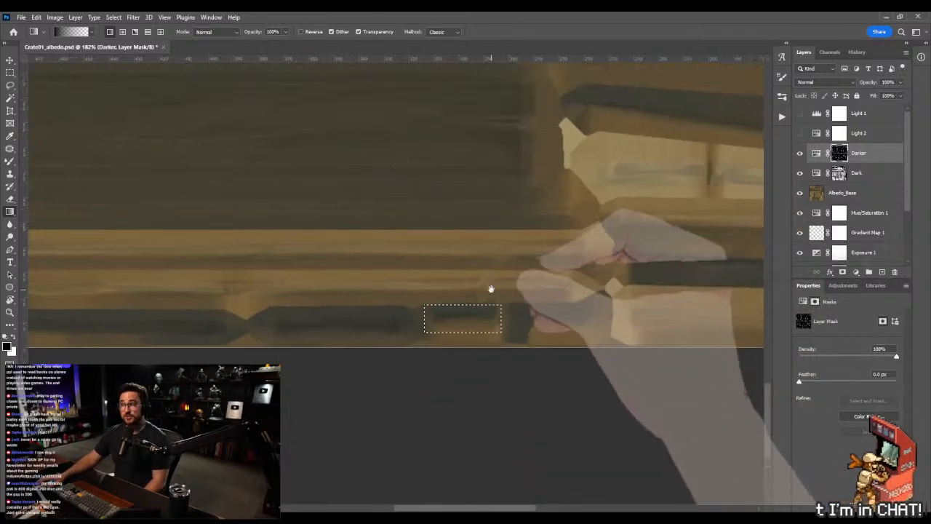
left_click_drag(461, 165, 477, 346, "shift")
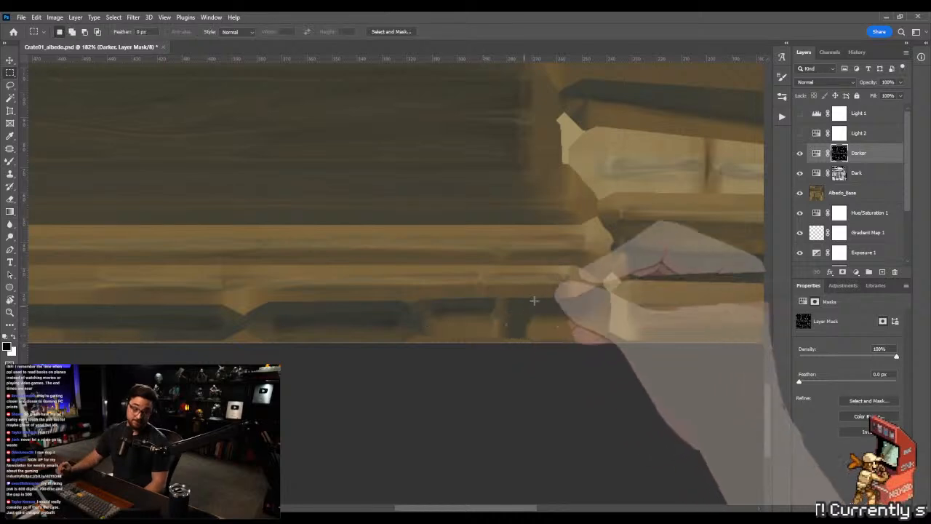
- Select a rectangular area over the dark strip beside the light diamond, blend its Darker mask shading with a gradient, and deselect
mouse_move(574, 304)
left_mouse_down()
mouse_move(490, 296)
mouse_move(589, 308)
left_mouse_up()
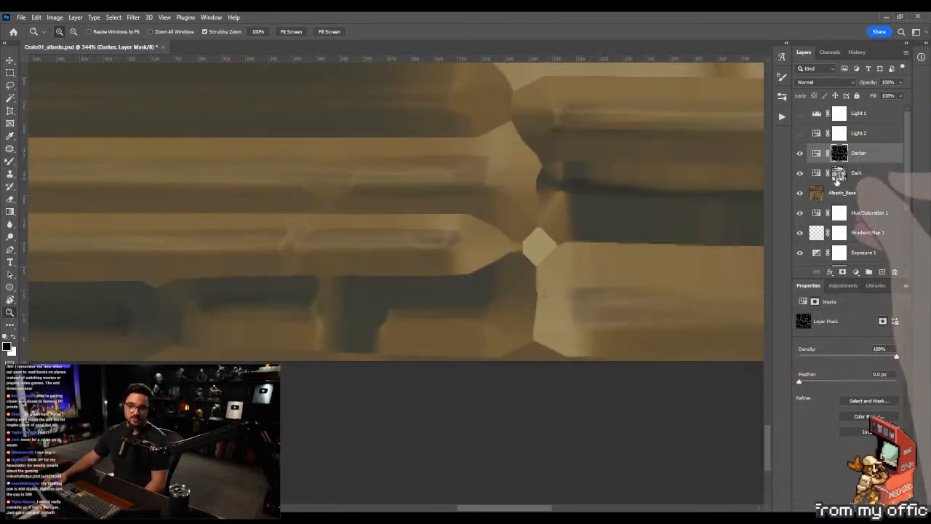
left_click_drag(507, 225, 320, 260)
key("m")
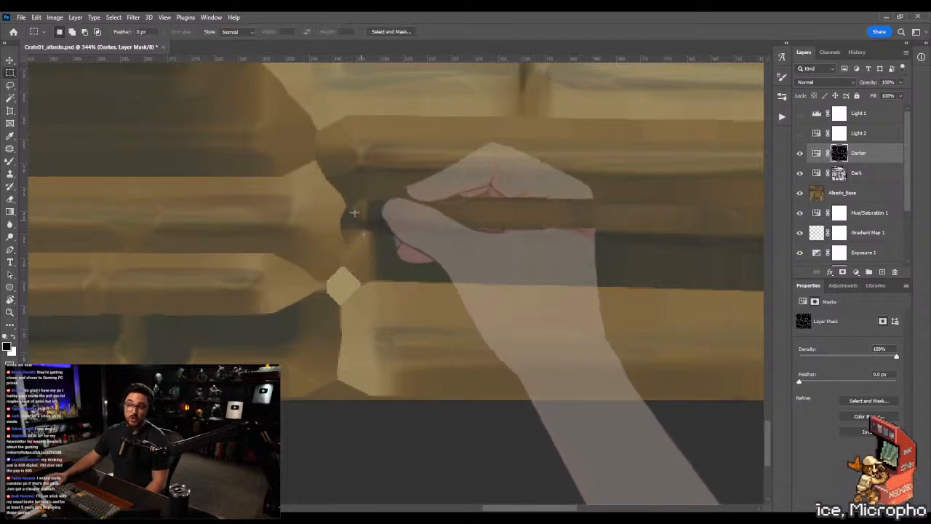
left_click_drag(343, 197, 601, 271)
key("g")
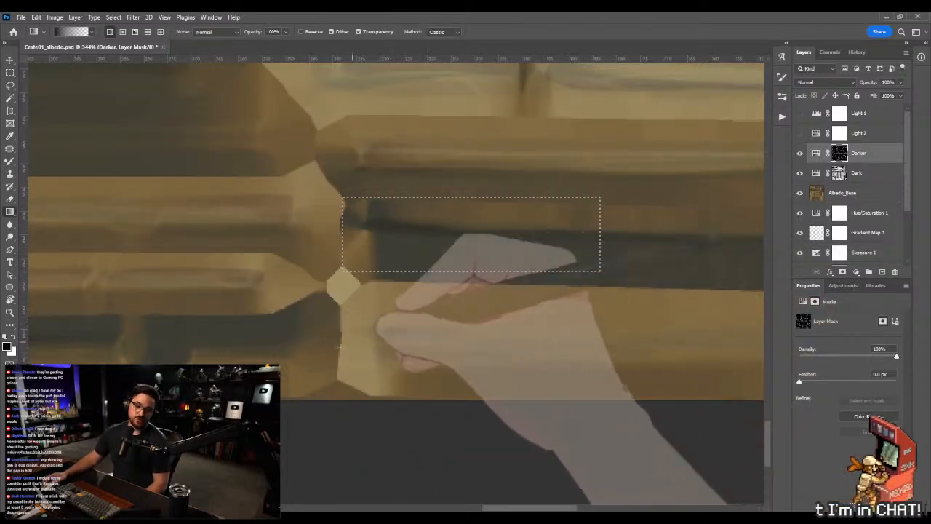
key("m")
left_click(396, 349)
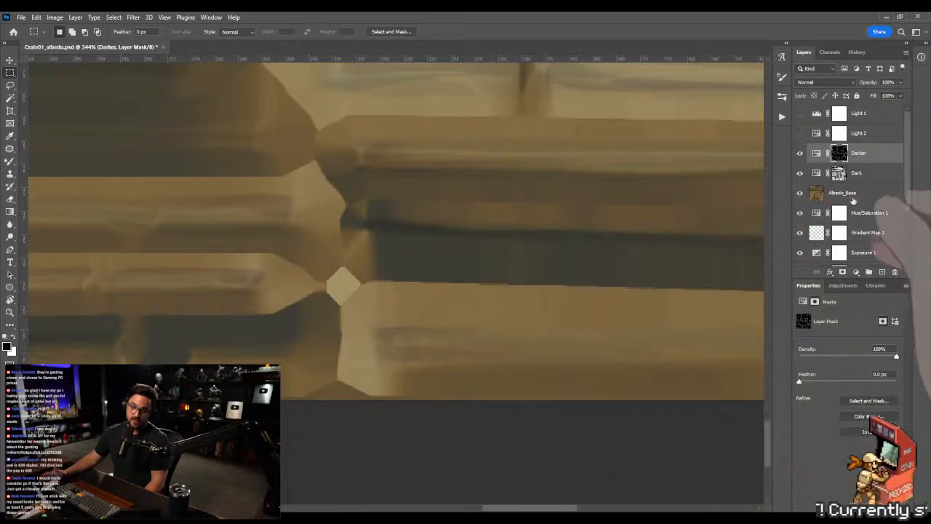
- Make the Dark layer's mask active and ready the Pen tool over the lower panel beside the light diamond
left_click(839, 172)
left_click_drag(290, 285, 467, 250)
key("z")
left_click_drag(339, 280, 276, 235)
key("p")
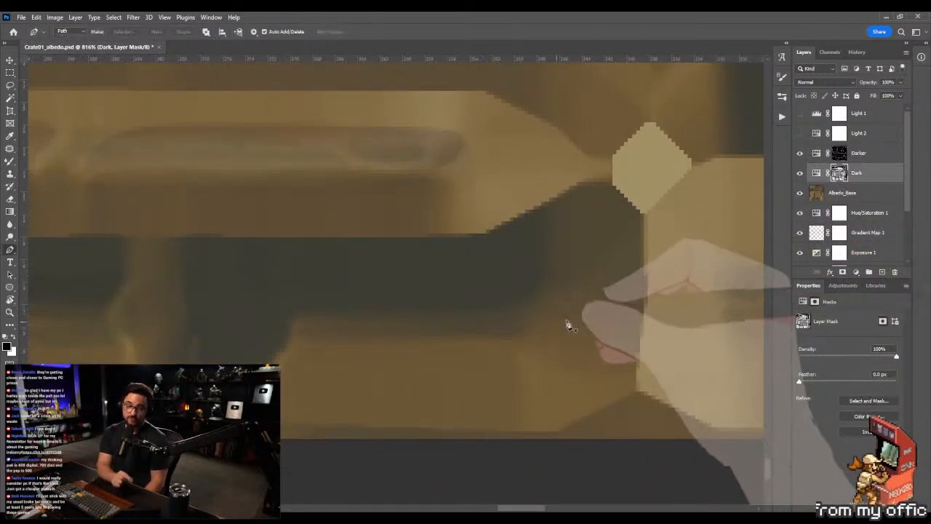
left_click_drag(565, 277, 563, 284)
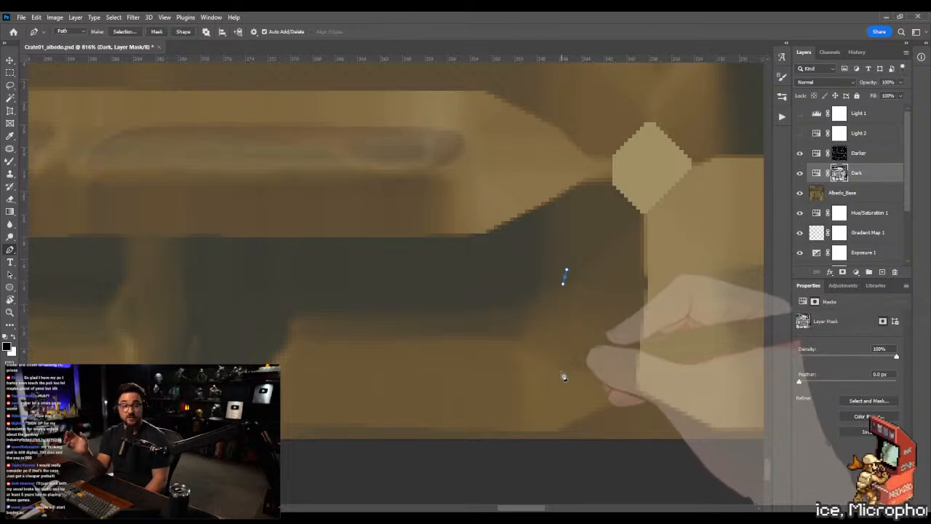
left_click(562, 389)
key("Escape")
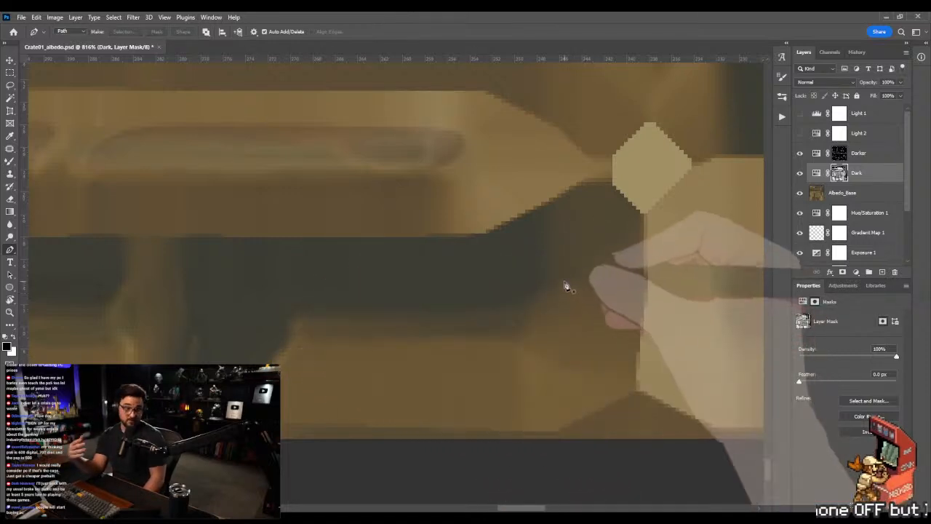
- Draw a closed four-point path around the lower panel's shaded edge and convert it into a selection
left_click(565, 281)
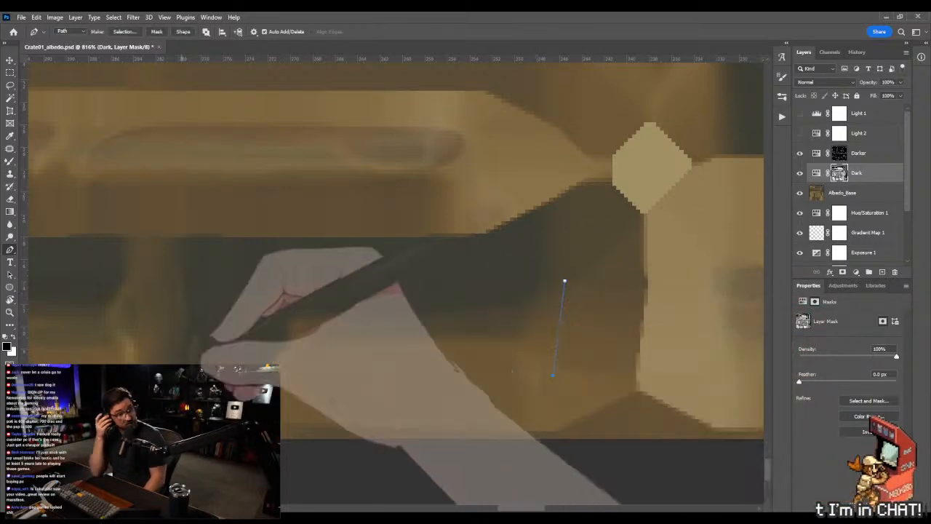
left_click(554, 375)
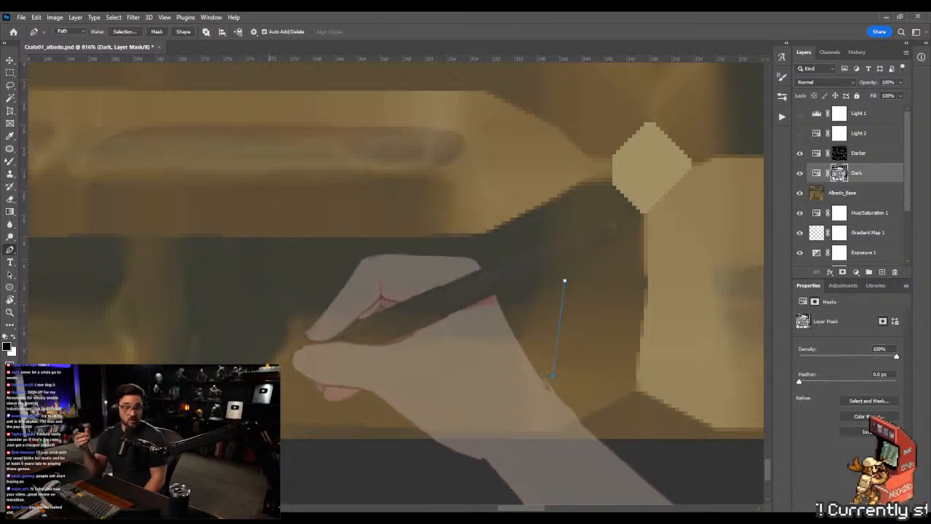
left_click(269, 297)
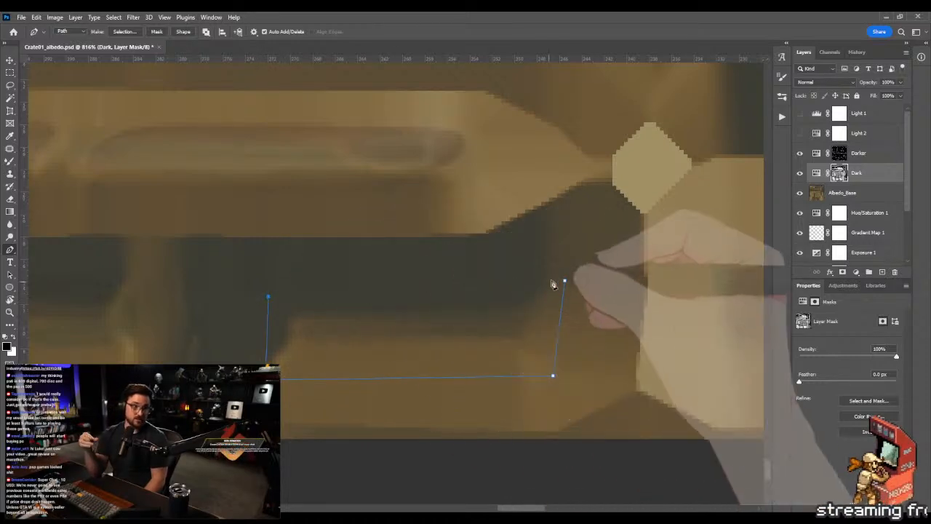
left_click(565, 281)
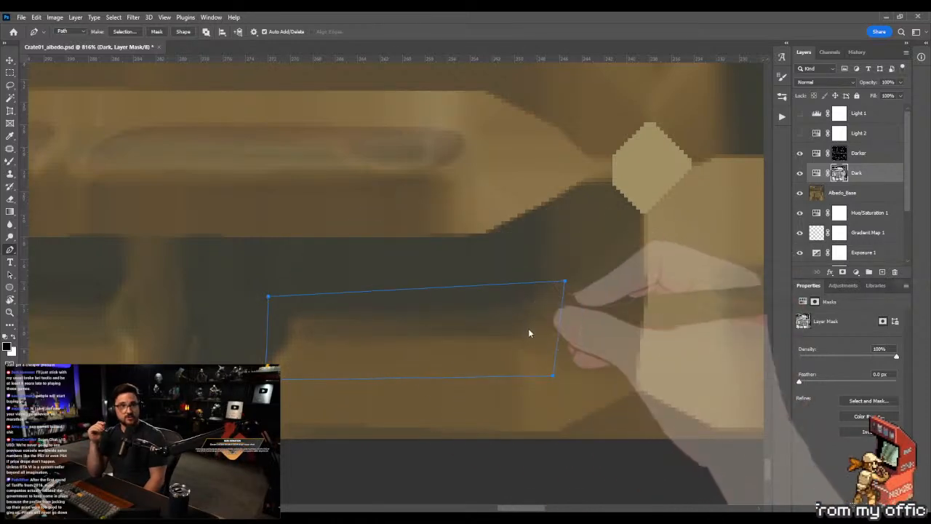
key("i")
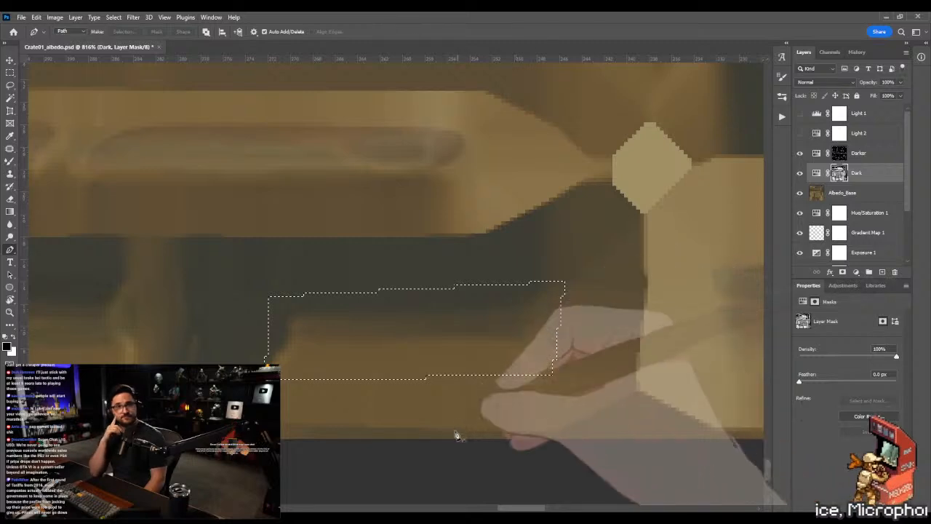
- Paint black on the Dark mask inside the selection with a small brush, using pen pressure for size, to reshape the panel's shadow edge
key("b")
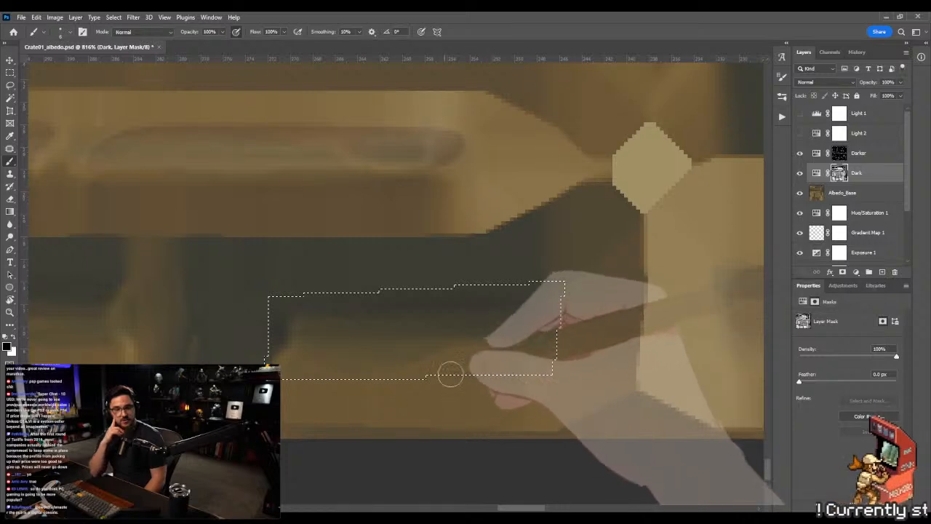
key("]")
key("]")
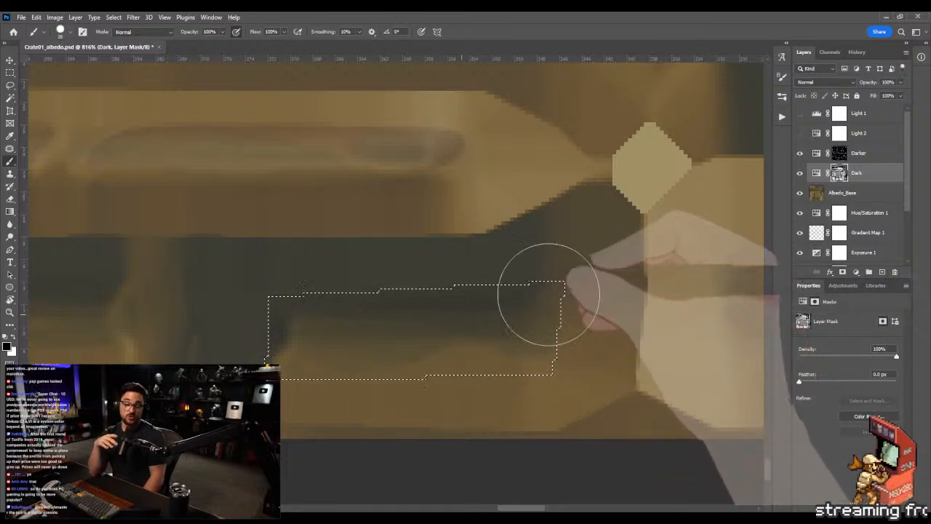
key("[")
key("[")
key("[")
key("[")
key("[")
key("[")
key("[")
key("[")
key("[")
key("[")
key("[")
left_click(422, 32)
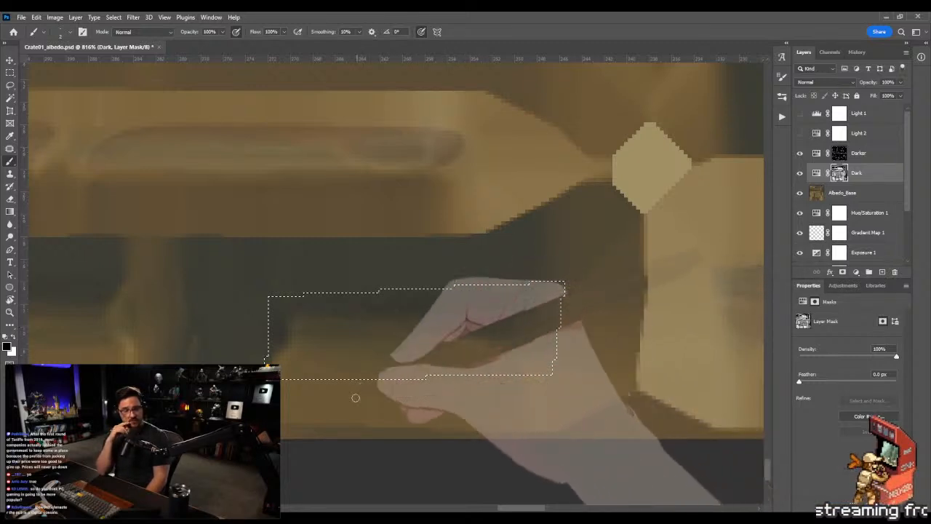
key("ctrl+d")
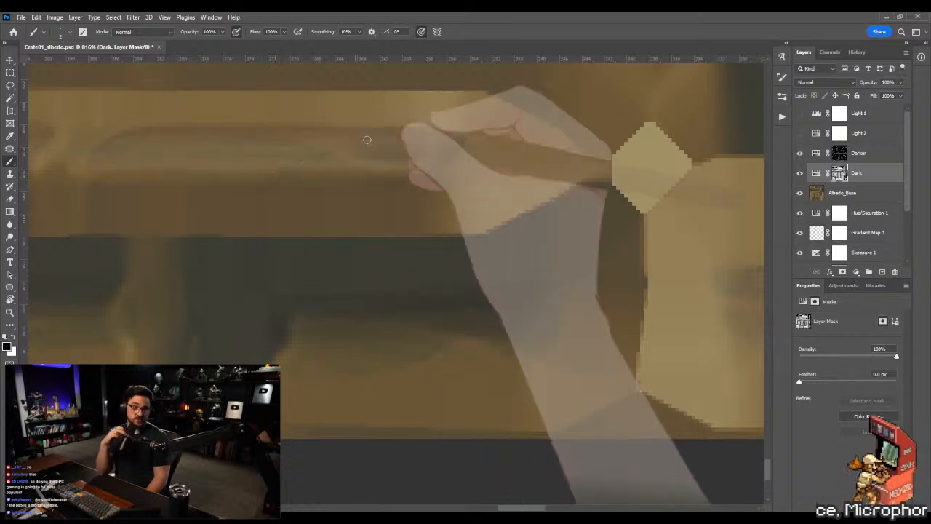
- Refine the panel's shading near the light diamond on the Dark mask using a radial gradient
right_click_drag(322, 283, 328, 280, "alt")
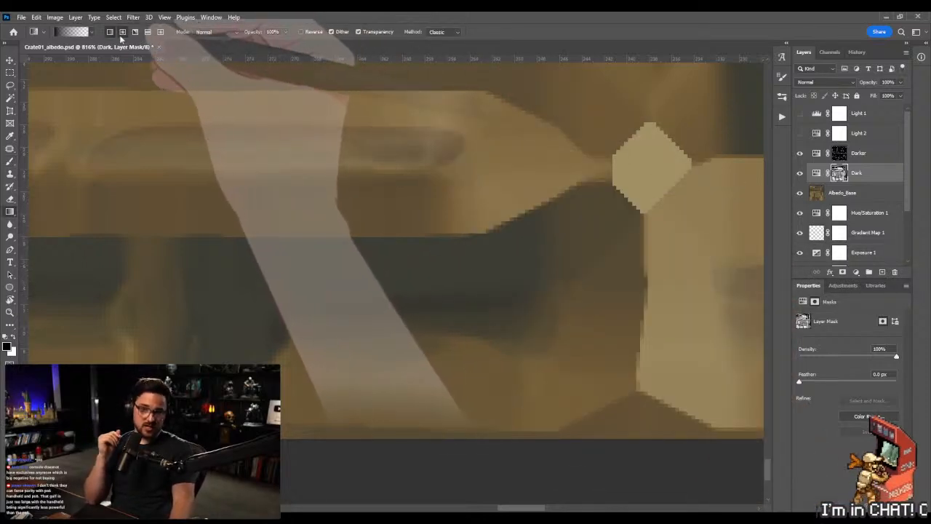
key("z")
key("g")
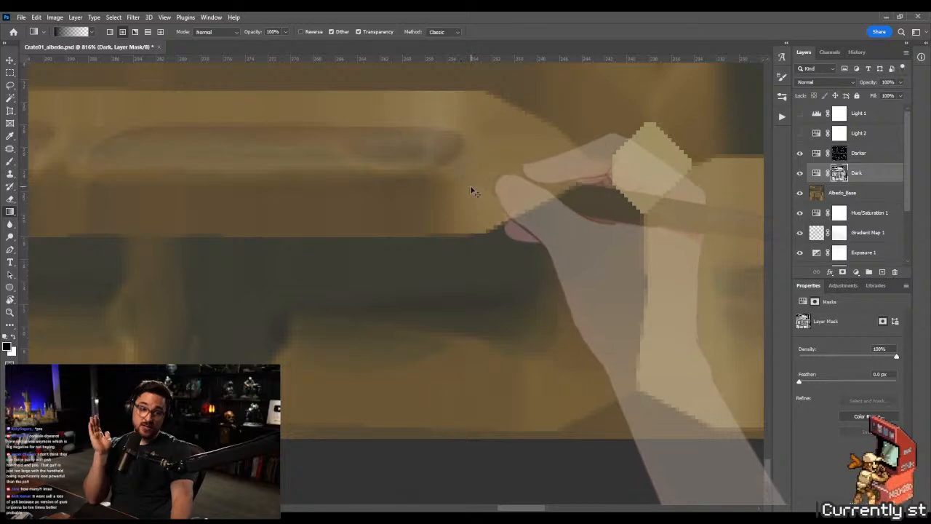
key("z")
left_click_drag(479, 189, 420, 196)
left_click_drag(499, 182, 488, 250)
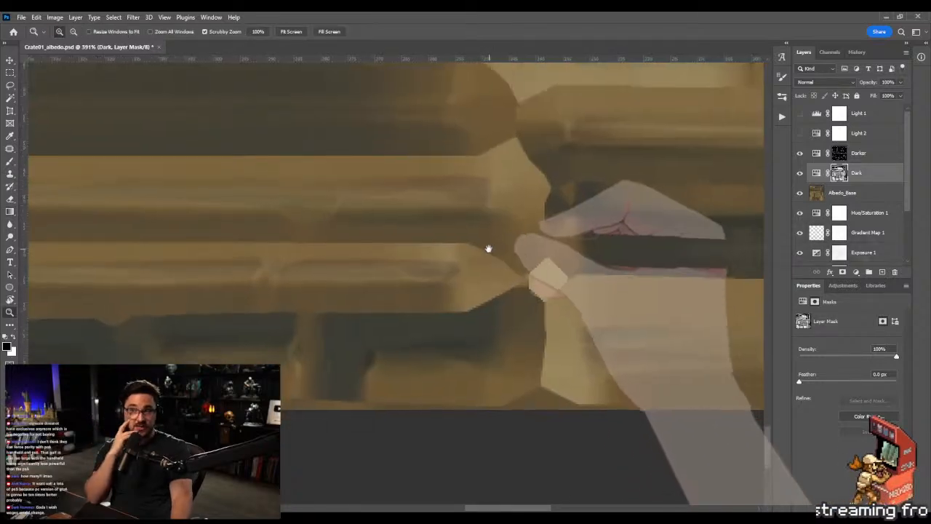
key("g")
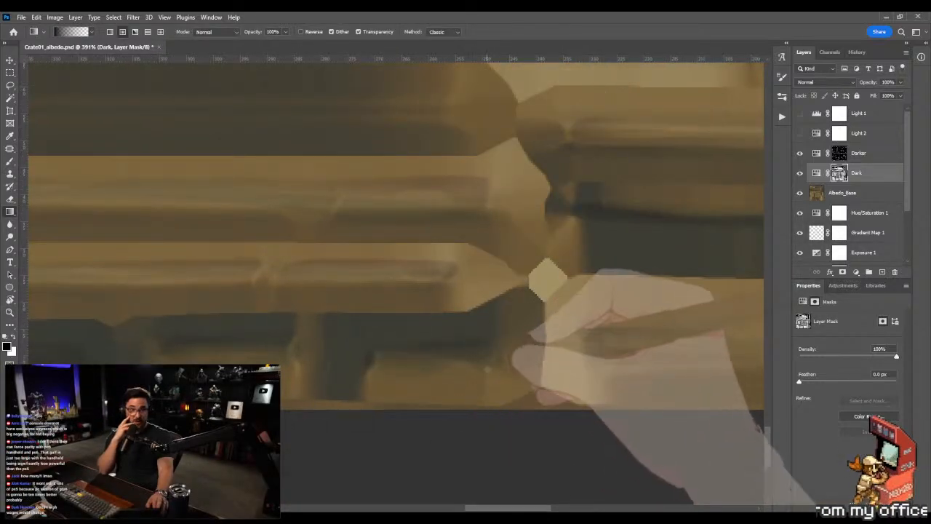
key("m")
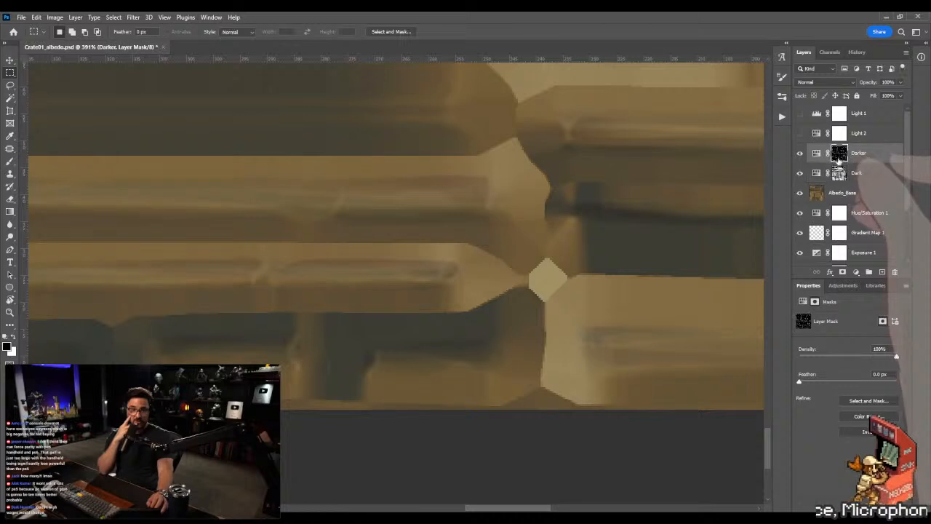
- Lasso a hook-shaped area along the lower panel's inner edge, darken it with a white gradient on the Darker mask, and clear the selection
key("z")
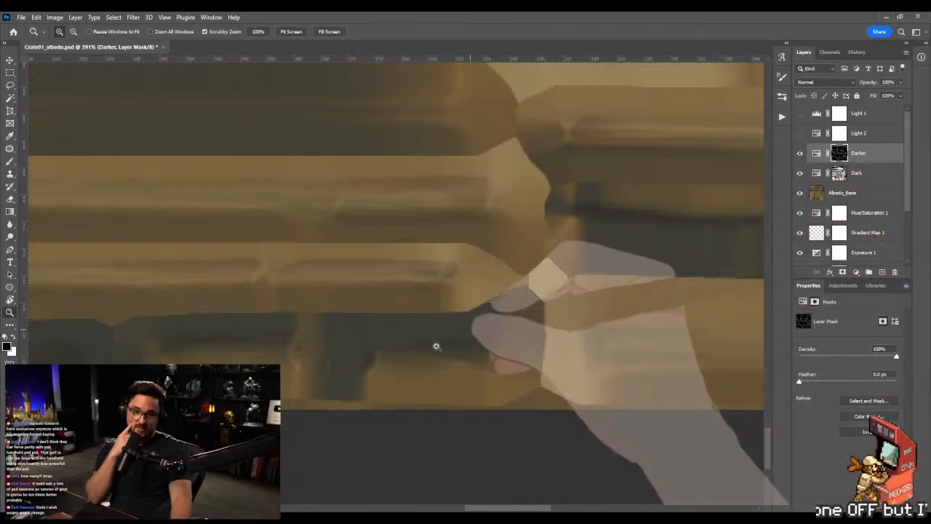
left_click_drag(437, 347, 473, 356)
key("l")
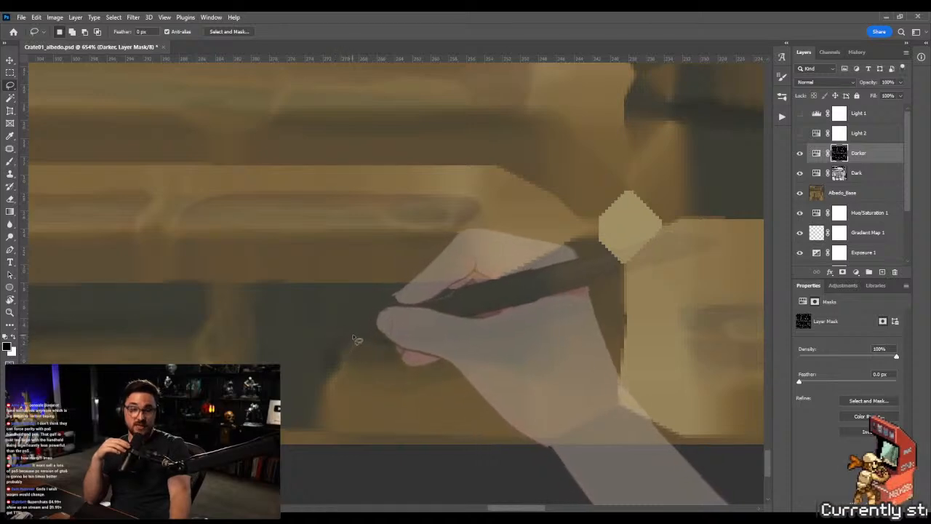
mouse_move(357, 340)
left_mouse_down()
mouse_move(327, 352)
mouse_move(356, 384)
mouse_move(390, 380)
mouse_move(361, 376)
mouse_move(407, 354)
mouse_move(489, 344)
mouse_move(491, 335)
left_mouse_up()
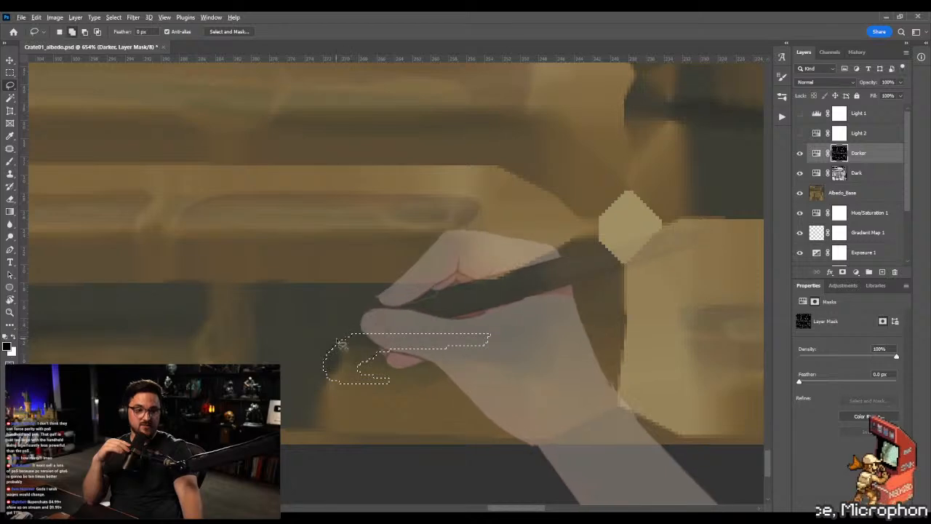
left_click_drag(332, 339, 426, 317, "shift")
key("g")
key("x")
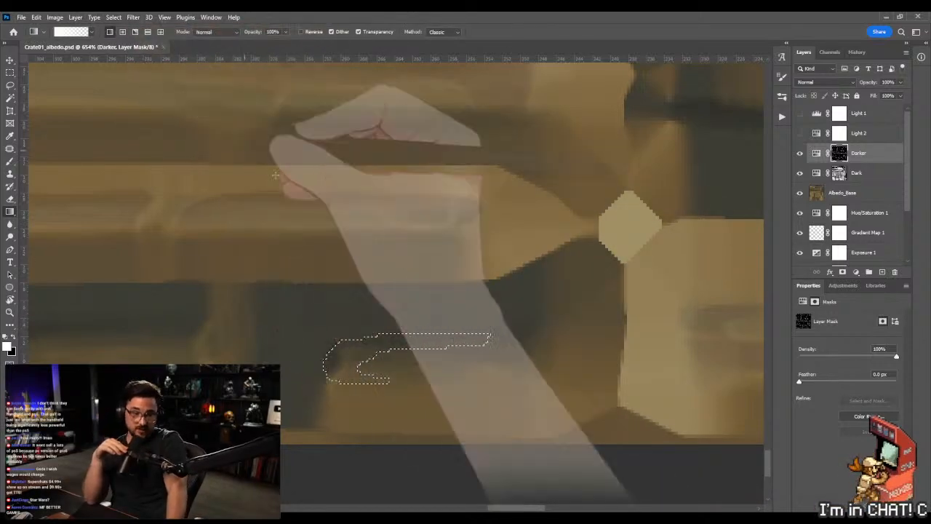
key("ctrl+d")
key("m")
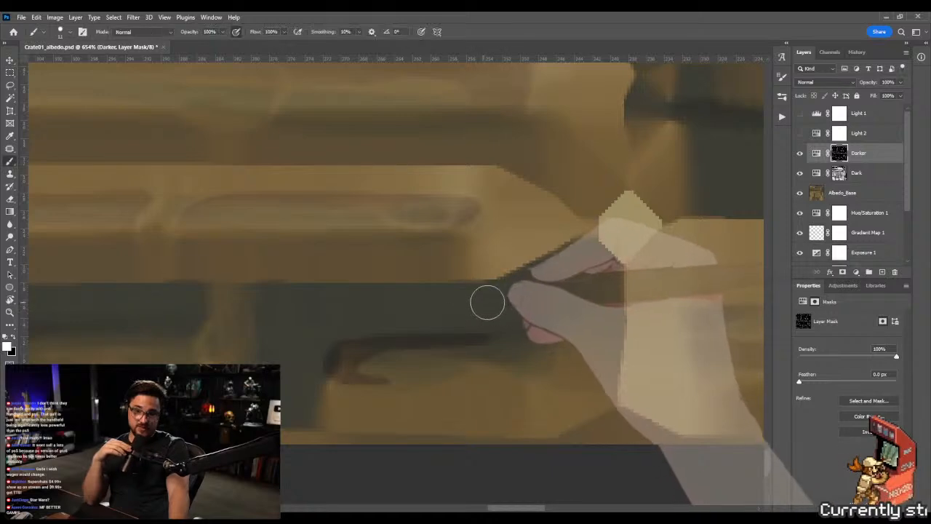
- Soften and blend the hook-shaped shadow on the Darker mask using a resized brush and the Mixer Brush
mouse_move(430, 330)
right_mouse_down("alt")
mouse_move(465, 332)
mouse_move(393, 361)
right_mouse_up("alt")
key("shift+b")
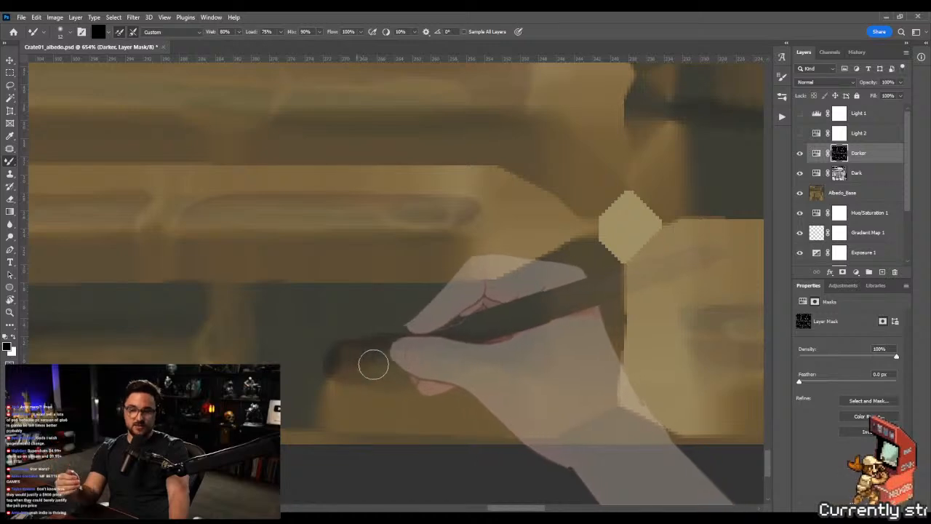
- Select a rectangle around the hook-shaped shadow and lower panel, and fade it with a black-to-transparent linear gradient on the Darker mask
key("m")
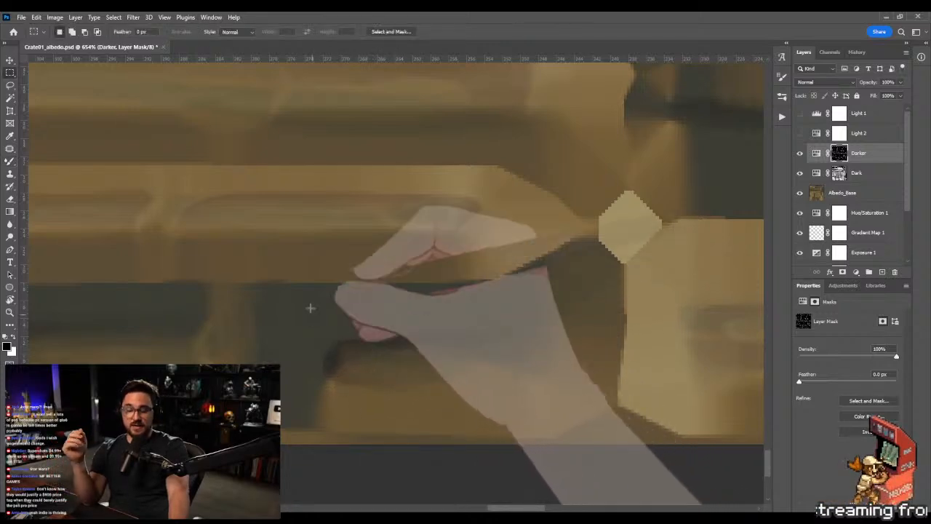
left_click_drag(310, 308, 572, 402)
scroll(495, 267, "down", 5, "alt")
key("g")
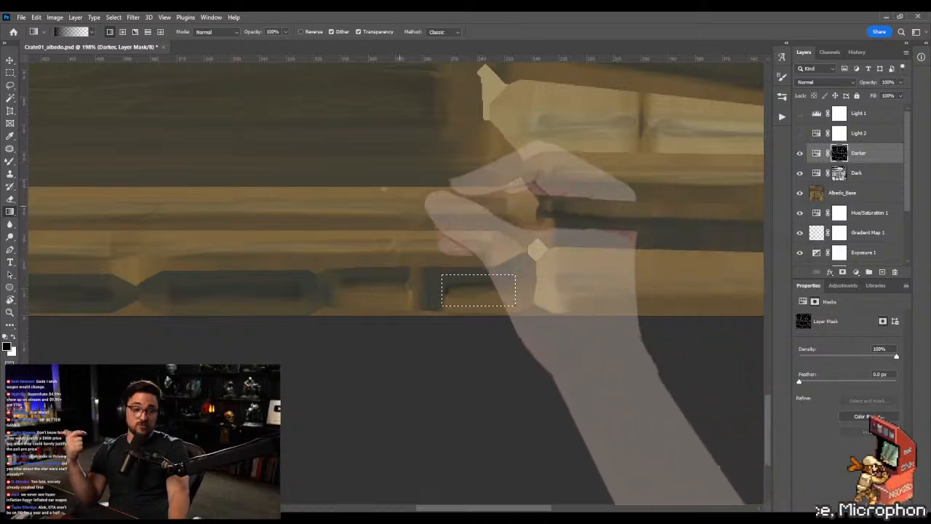
left_click_drag(450, 148, 487, 348)
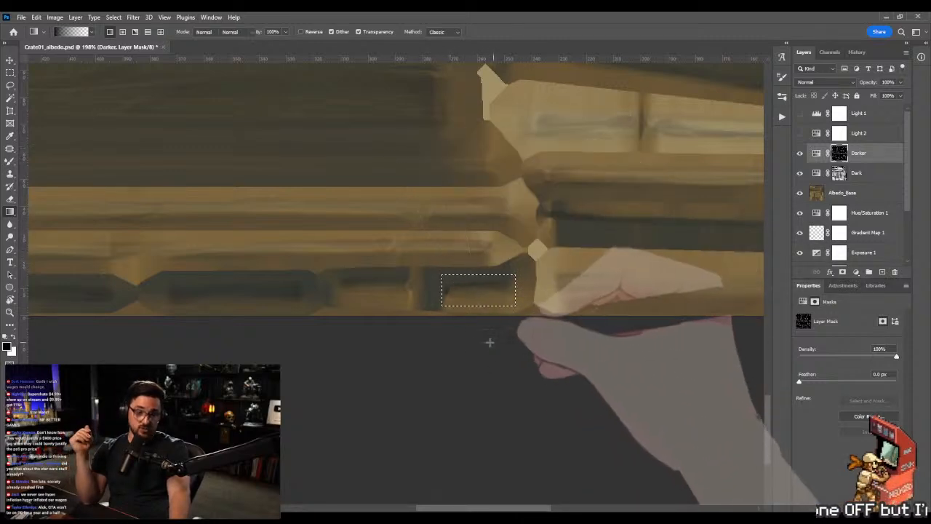
key("z")
left_click_drag(335, 197, 426, 308)
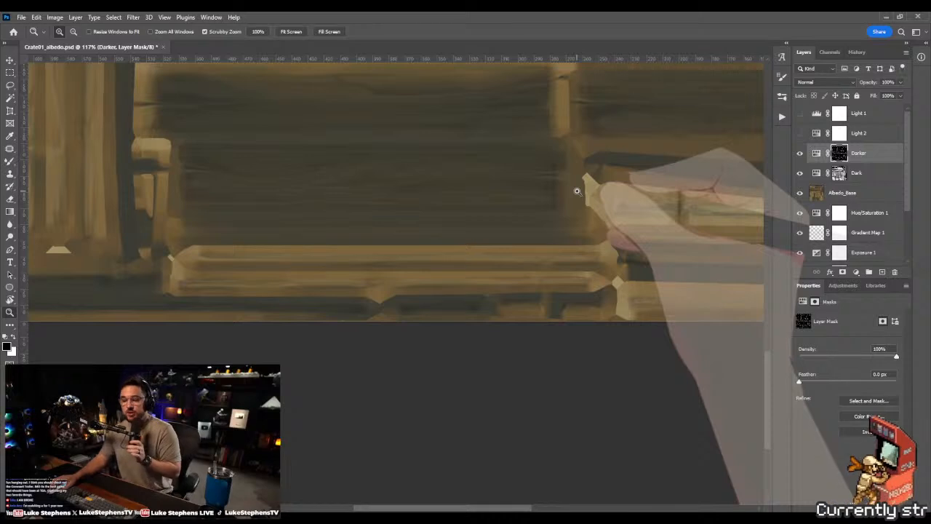
- On the Dark mask, draw a closed Pen path around a thin strip spanning the large dark panel's lower edge and convert it into a selection
left_click_drag(199, 235, 723, 159)
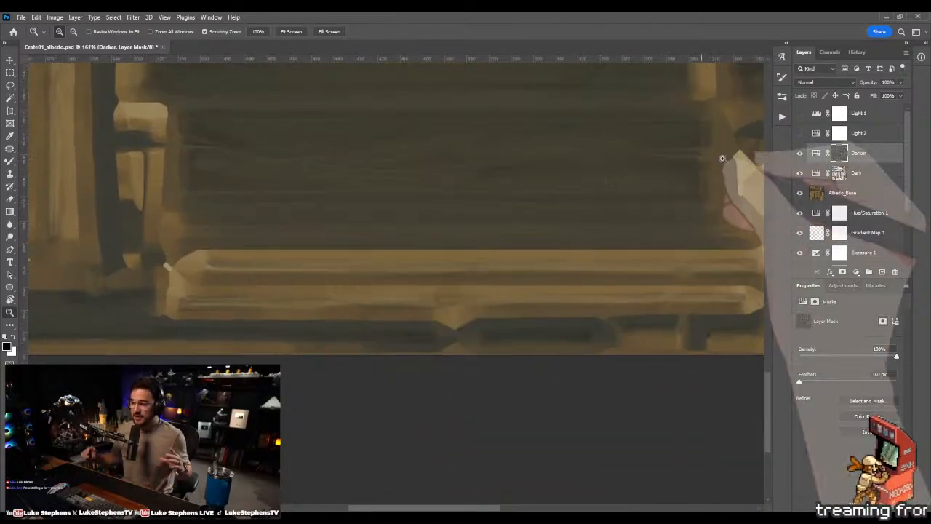
left_click(839, 172)
left_click_drag(191, 235, 229, 235)
key("p")
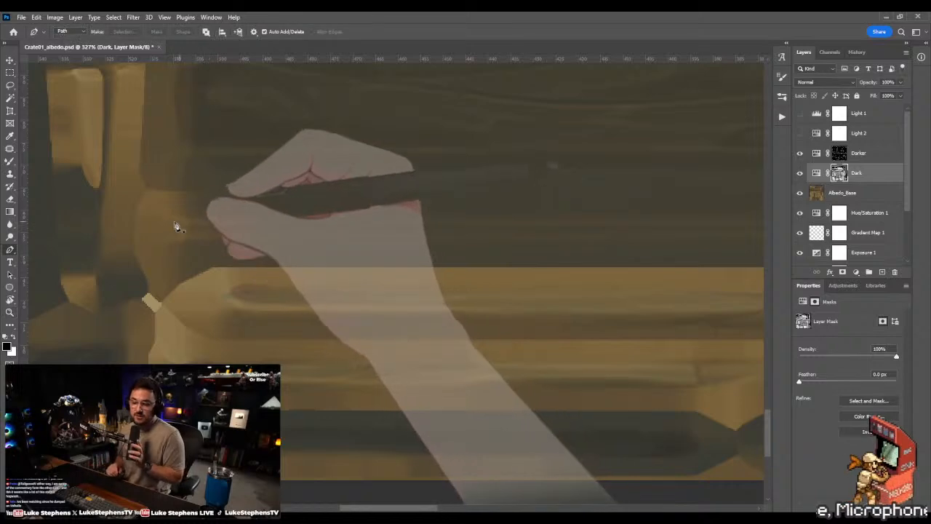
left_click(166, 209)
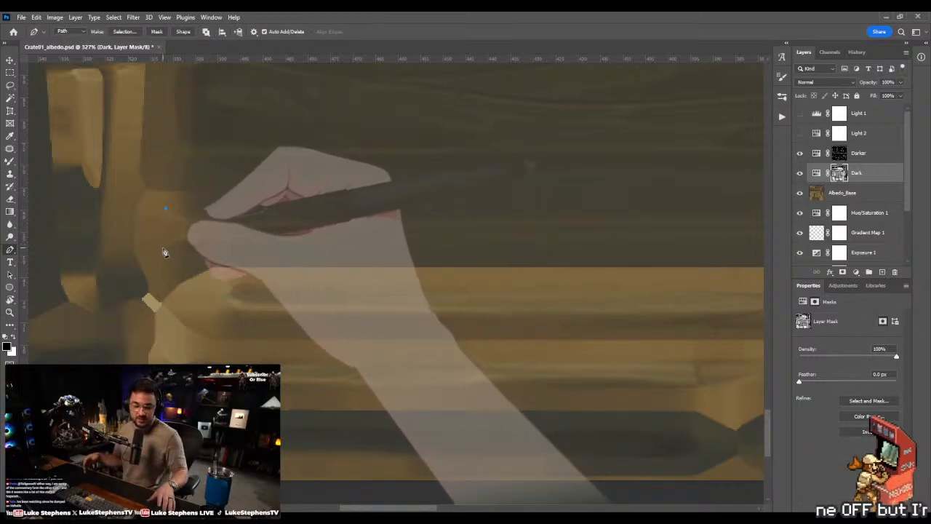
scroll(243, 214, "right", 5)
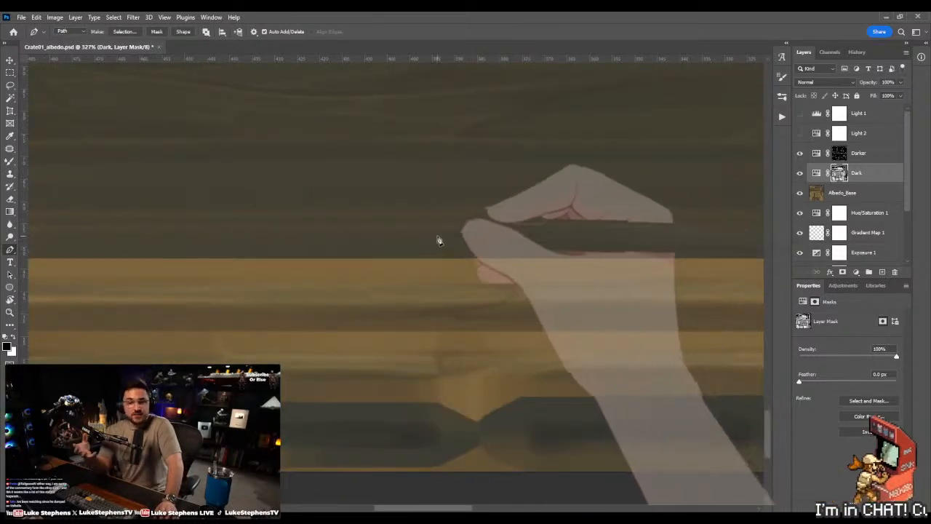
left_click(438, 238)
scroll(301, 214, "right", 8)
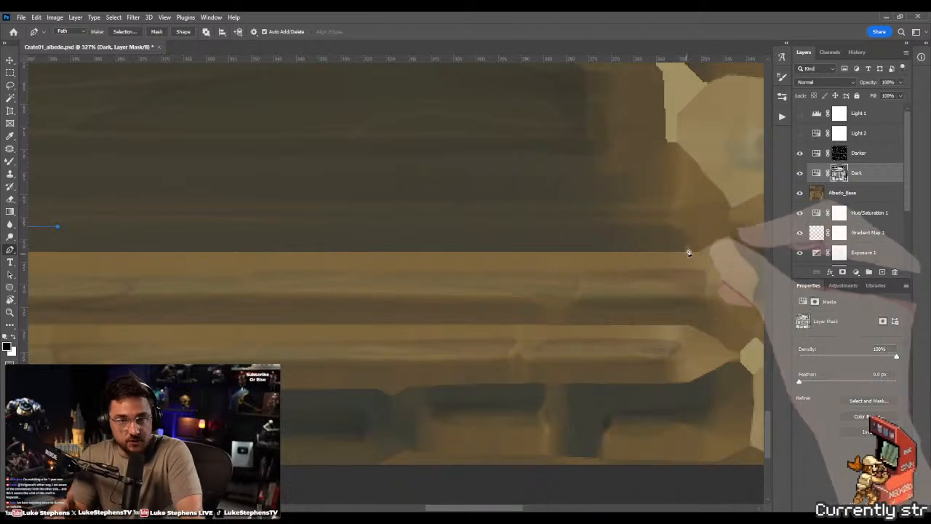
left_click(694, 234)
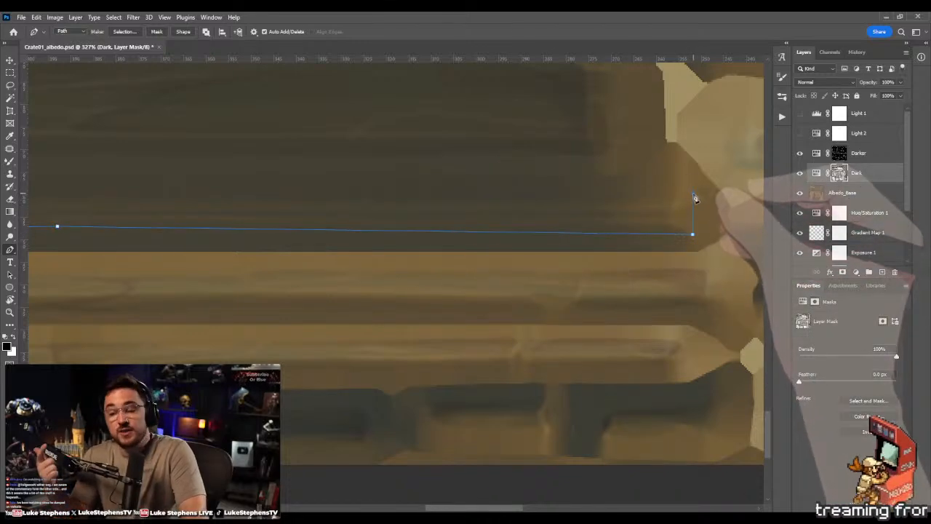
scroll(364, 208, "left", 6)
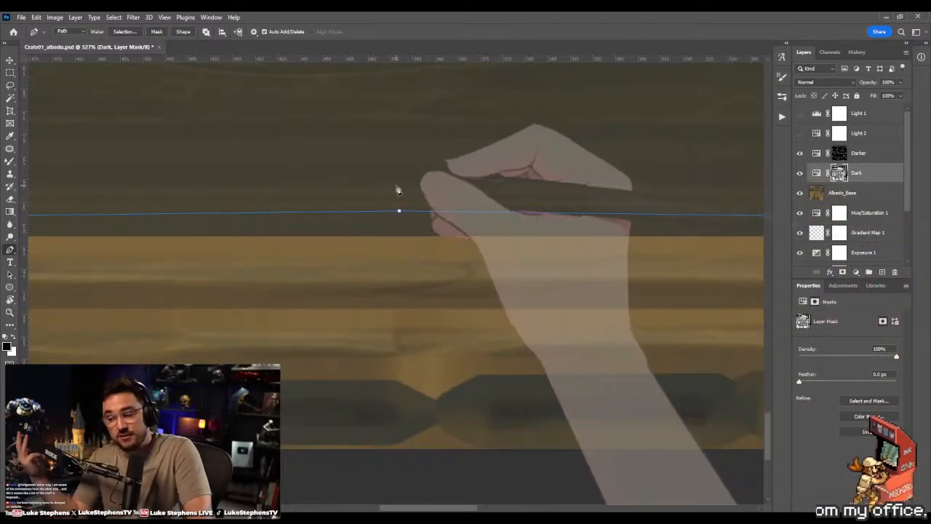
left_click_drag(150, 182, 601, 181)
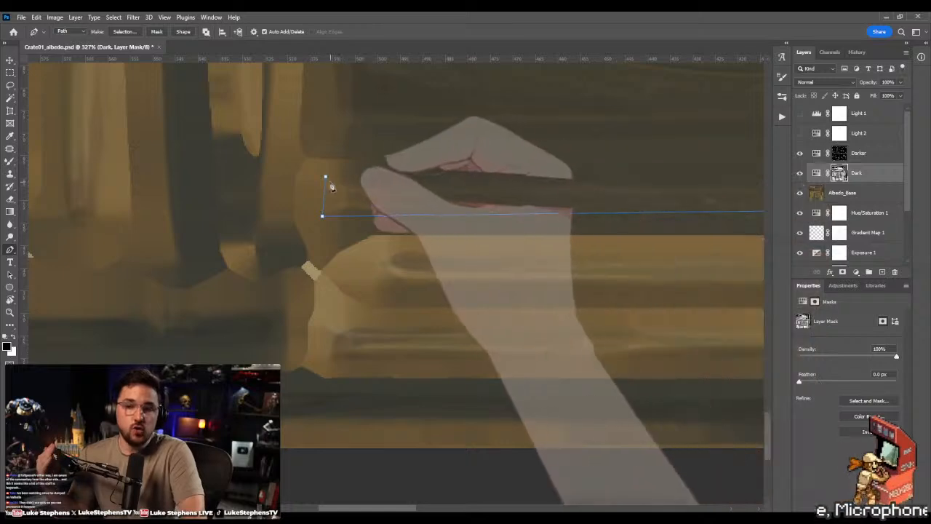
left_click(325, 177)
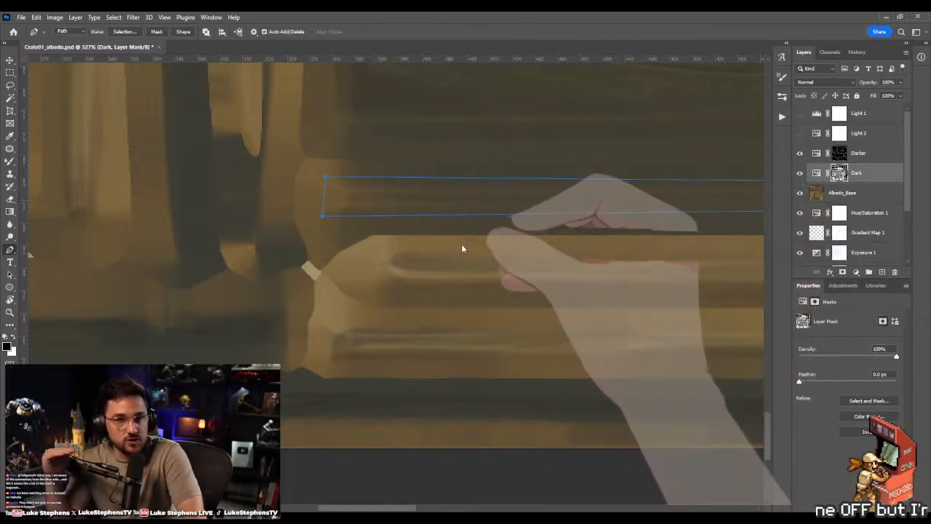
key("ctrl+Return")
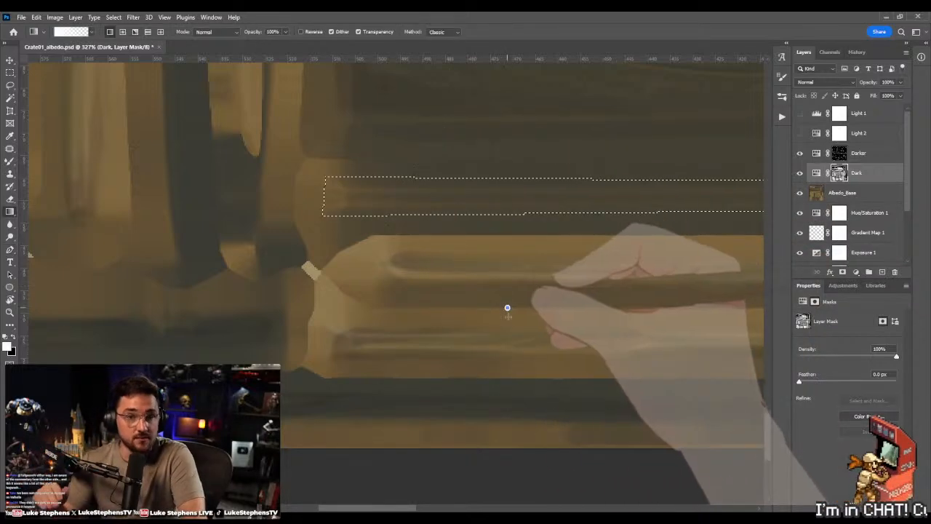
- Paint black grain streaks along the full length of the selected strip on the Dark mask with the Brush
key("b")
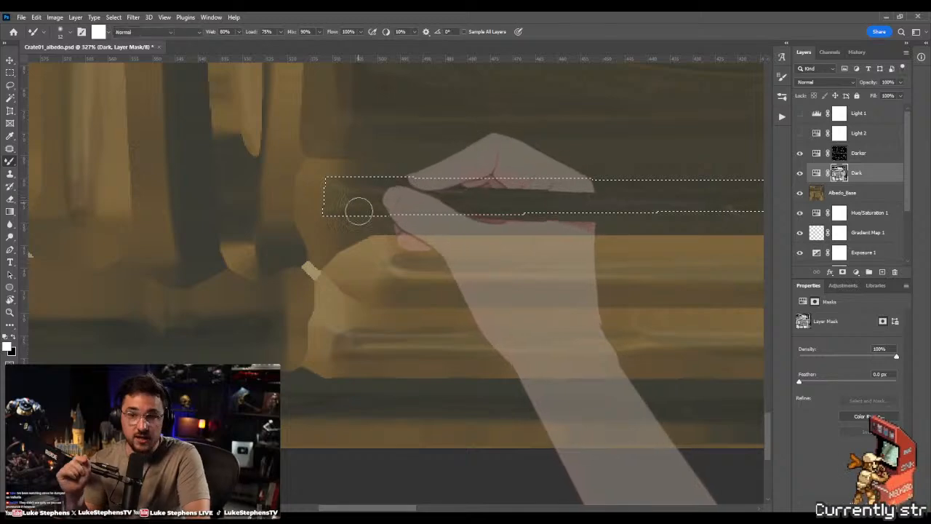
key("shift+b")
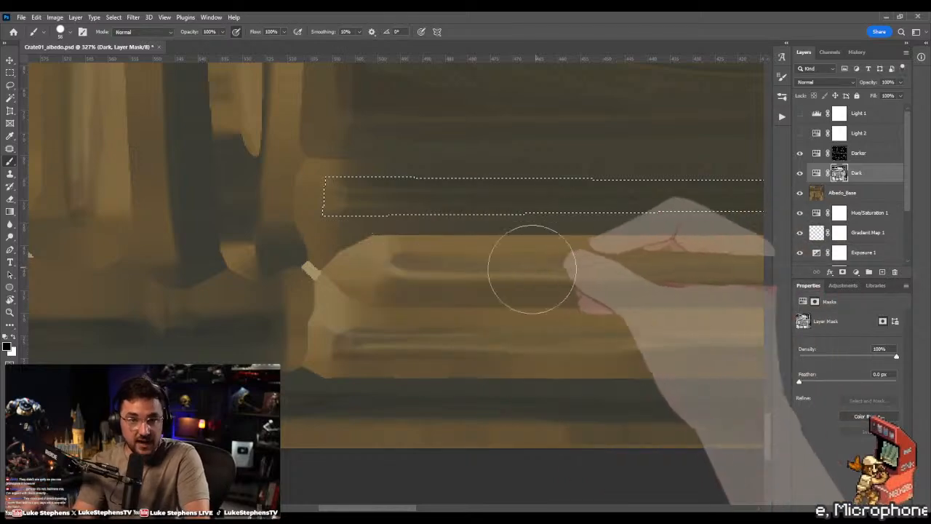
left_click_drag(532, 269, 330, 274)
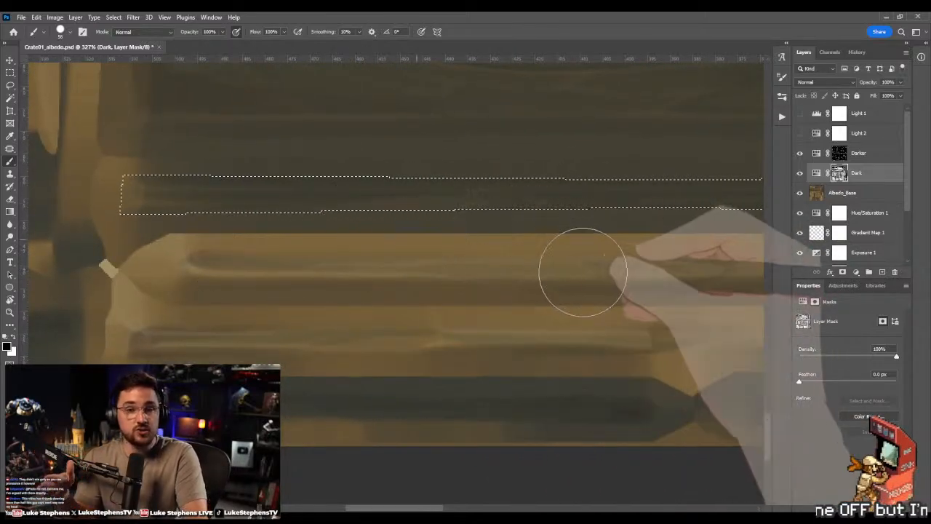
left_click_drag(536, 241, 353, 243)
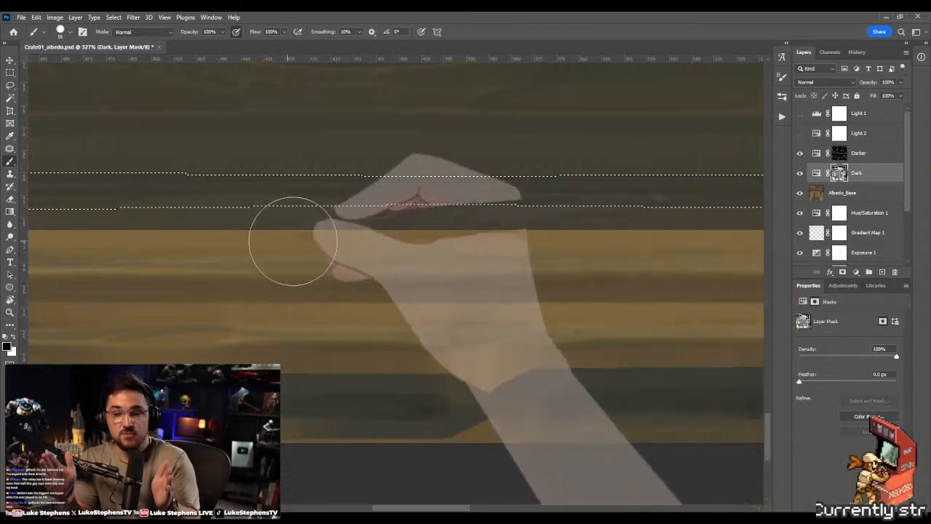
left_click_drag(519, 270, 322, 287)
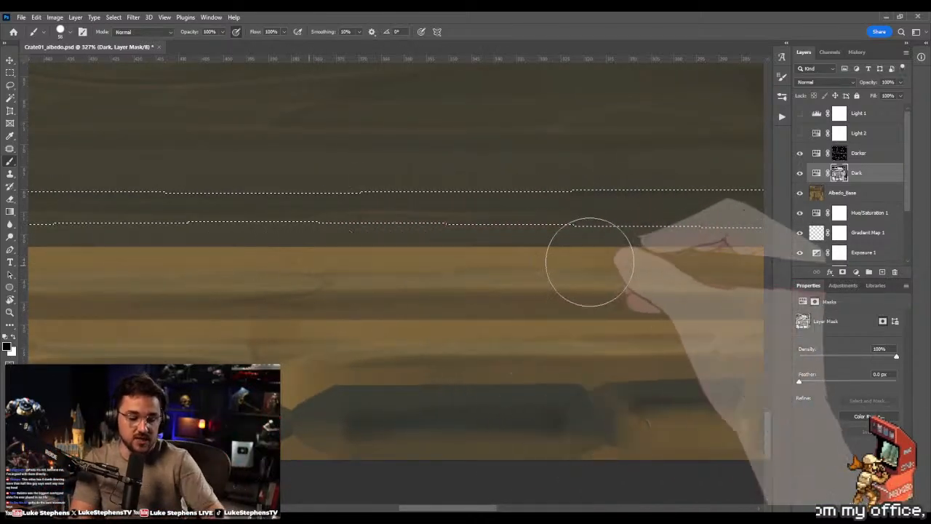
left_click_drag(616, 303, 331, 295)
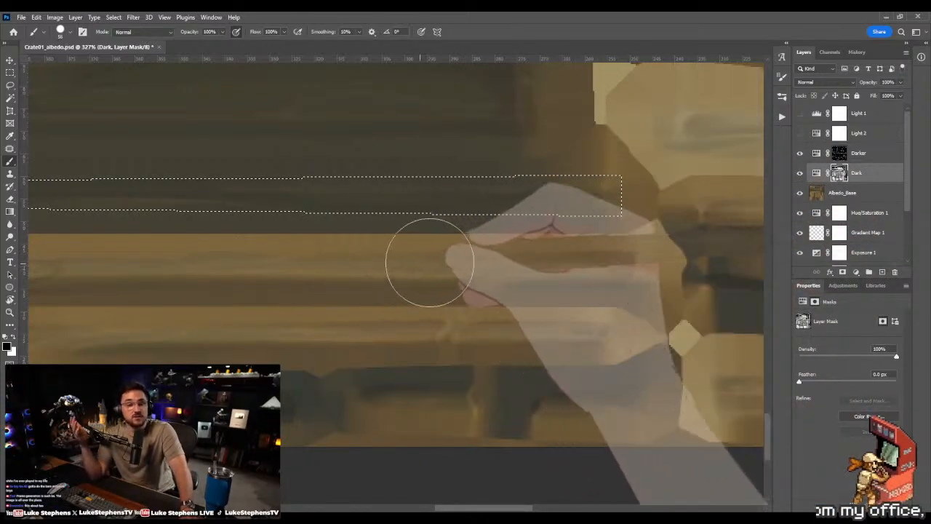
left_click_drag(287, 294, 369, 334)
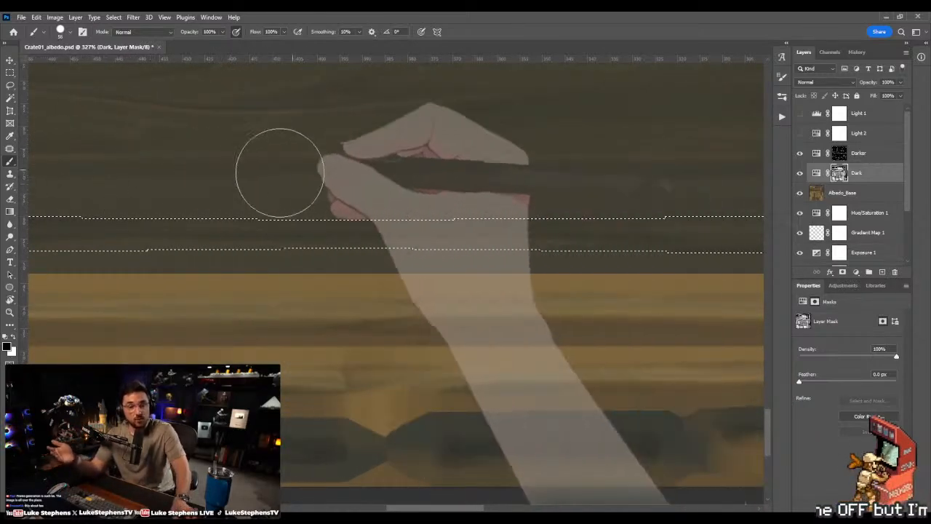
mouse_move(474, 158)
left_mouse_down()
mouse_move(432, 158)
mouse_move(306, 216)
left_mouse_up()
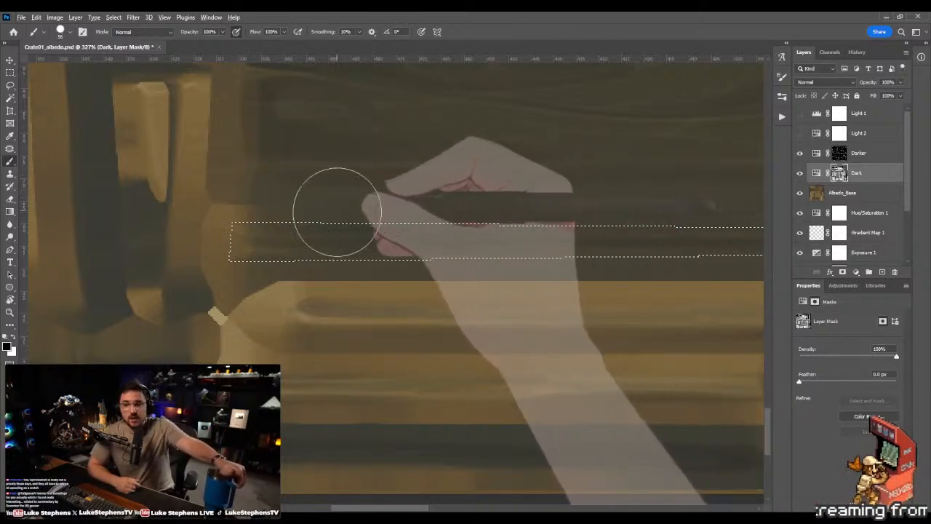
- Paint over the grain streaks with a smaller black brush on the Dark mask, working along the large panel's lower edge to its right end
right_click_drag(353, 187, 318, 192, "alt")
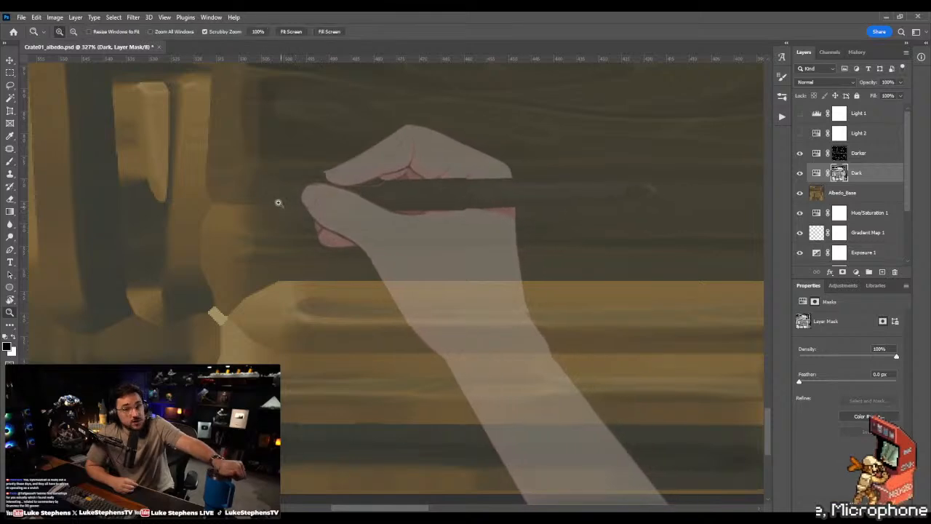
left_click_drag(278, 203, 318, 201)
key("b")
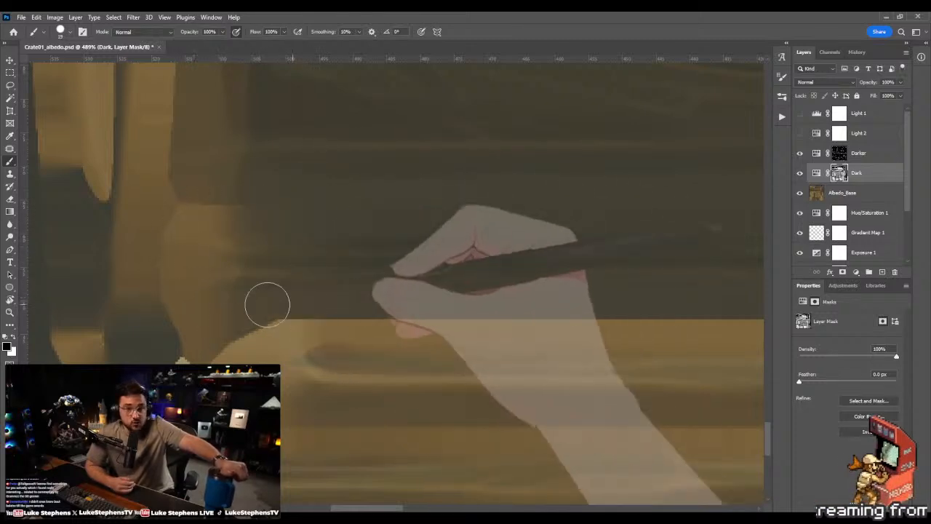
left_click_drag(598, 308, 291, 301)
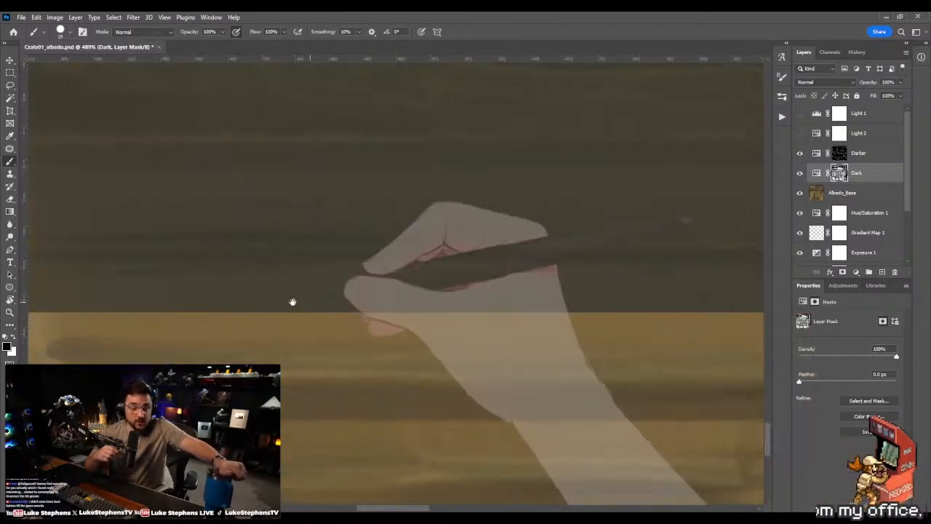
left_click_drag(480, 297, 297, 294)
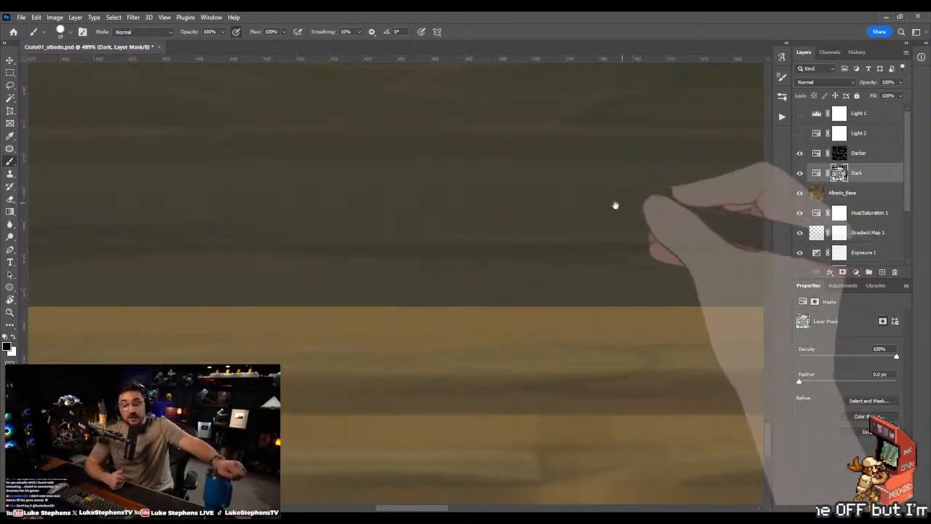
left_click_drag(615, 206, 353, 209)
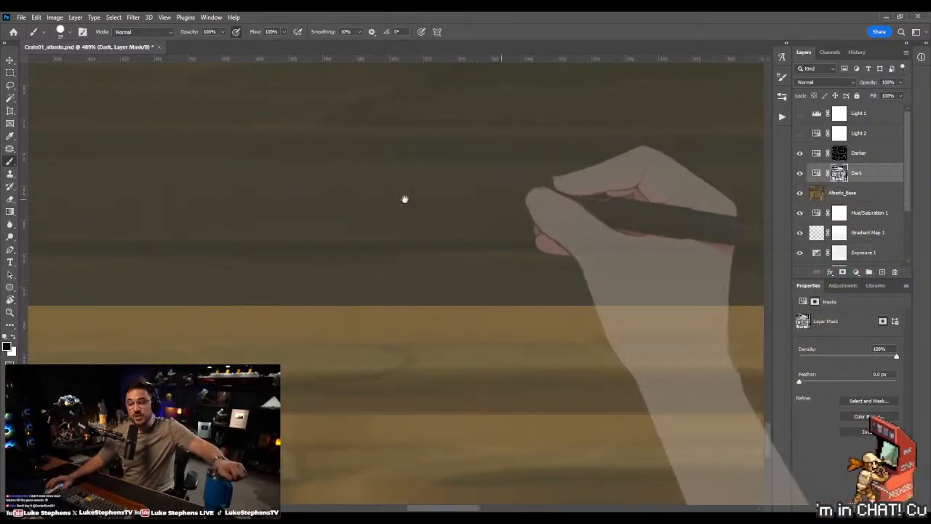
left_click_drag(406, 197, 262, 214)
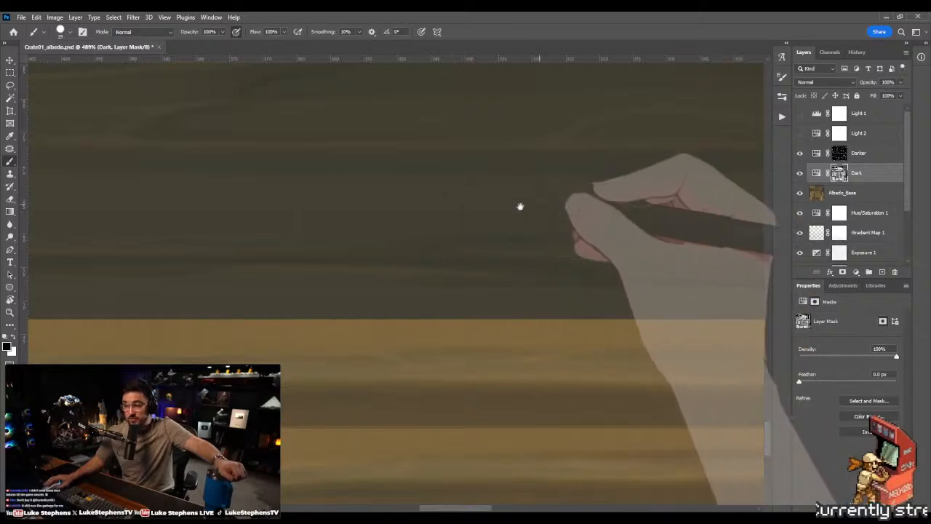
left_click_drag(520, 206, 287, 210)
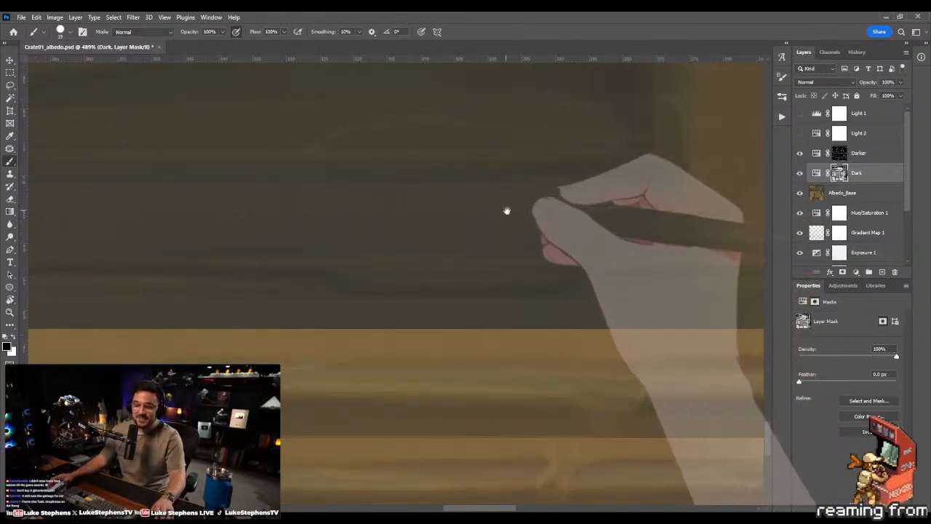
left_click_drag(507, 210, 333, 223)
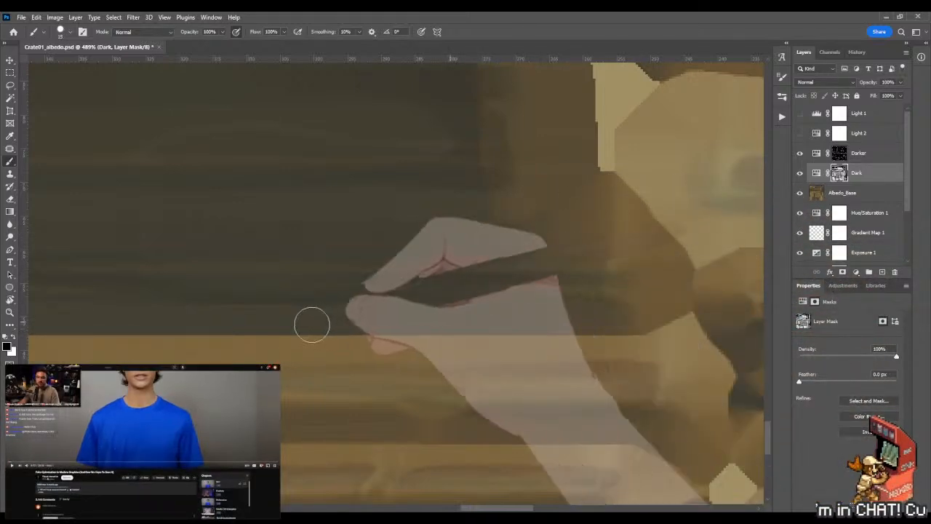
- Work back to the large panel's left end with a 15 px black brush, softening the area just above its lower edge on the Dark mask
left_click_drag(291, 329, 417, 321)
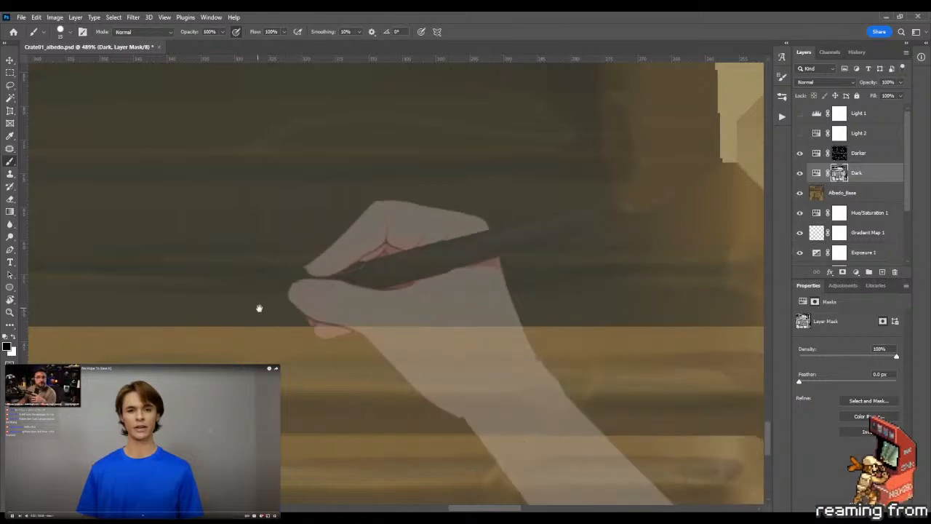
left_click_drag(257, 308, 461, 304)
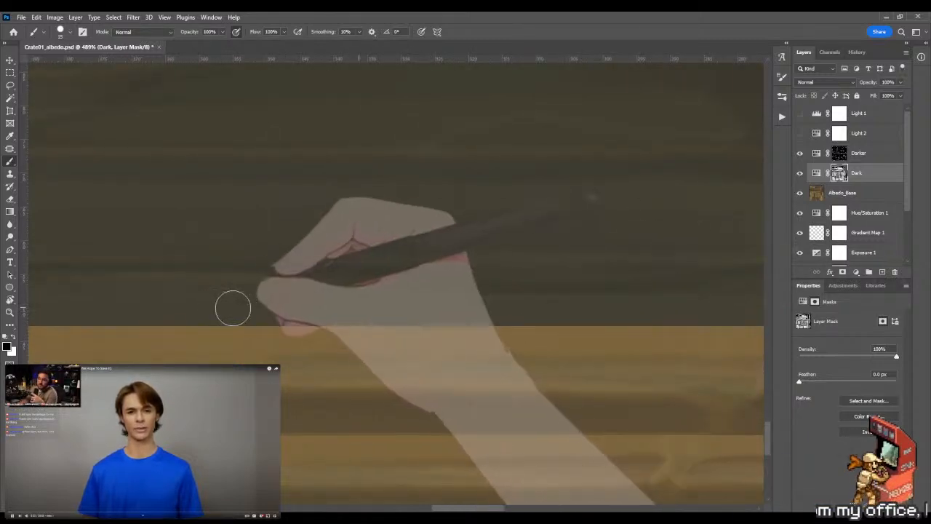
left_click_drag(233, 308, 430, 306)
left_click_drag(255, 304, 435, 308)
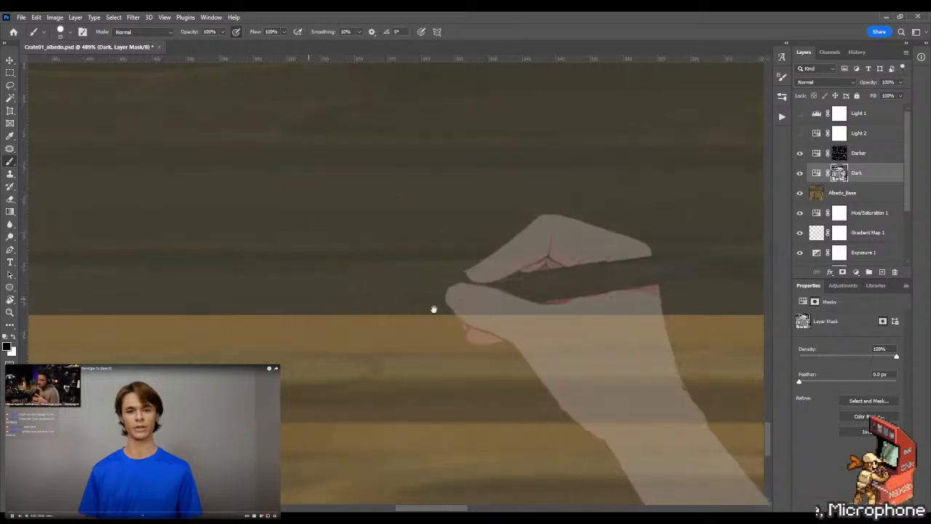
left_click_drag(264, 287, 542, 282)
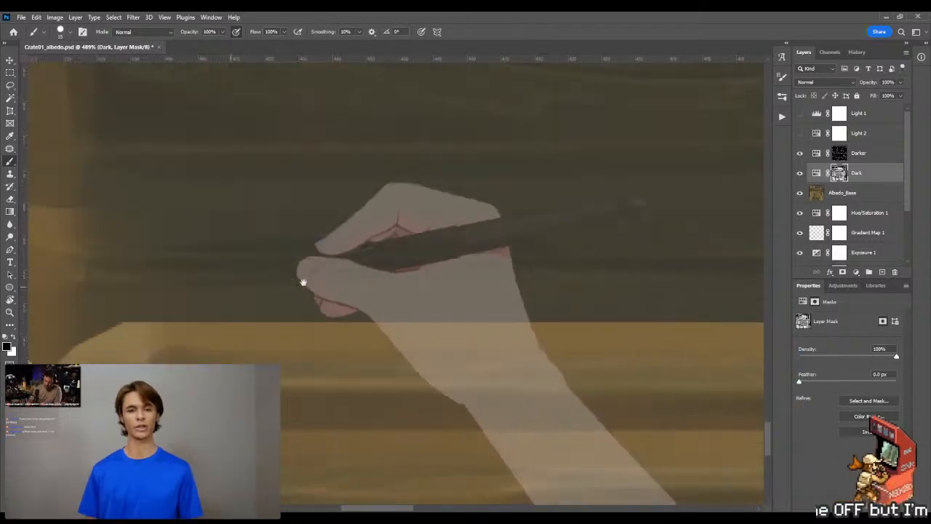
left_click_drag(303, 277, 366, 267)
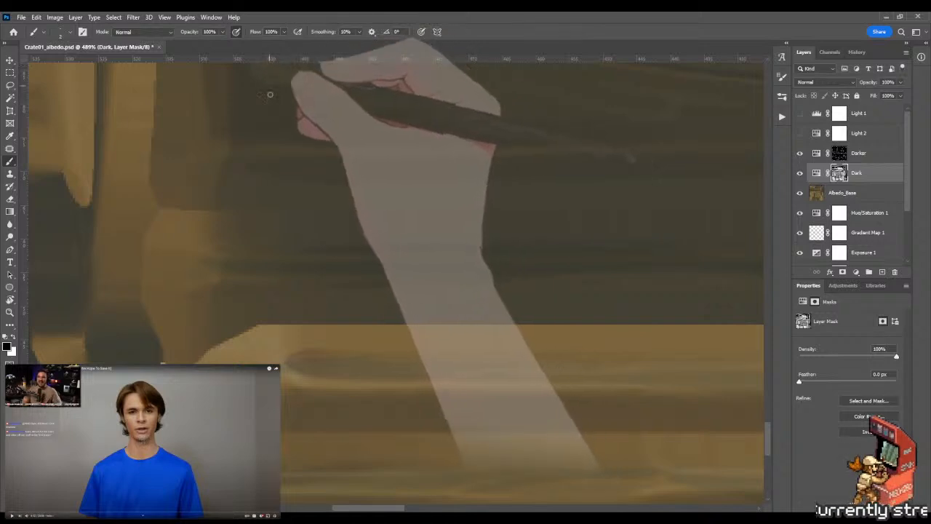
- Turn on pen pressure for brush size and paint fine 2 px grain lines across the large panel's lower area on the Dark mask
left_click(421, 32)
key("ctrl+space")
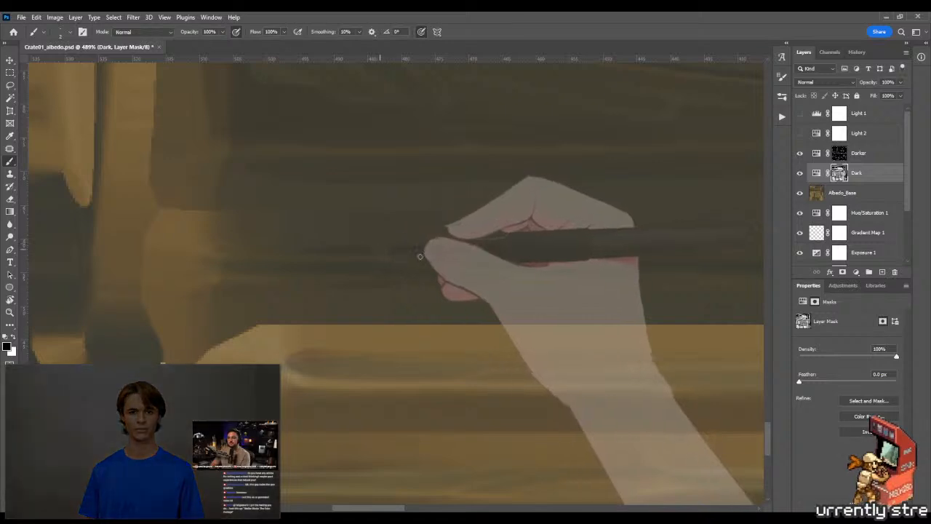
left_click_drag(564, 256, 216, 243)
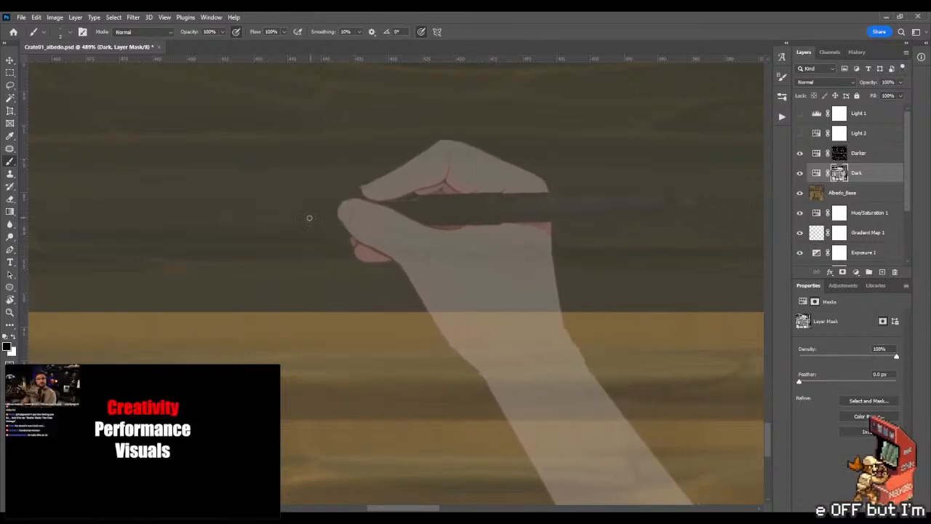
left_click_drag(473, 252, 347, 262)
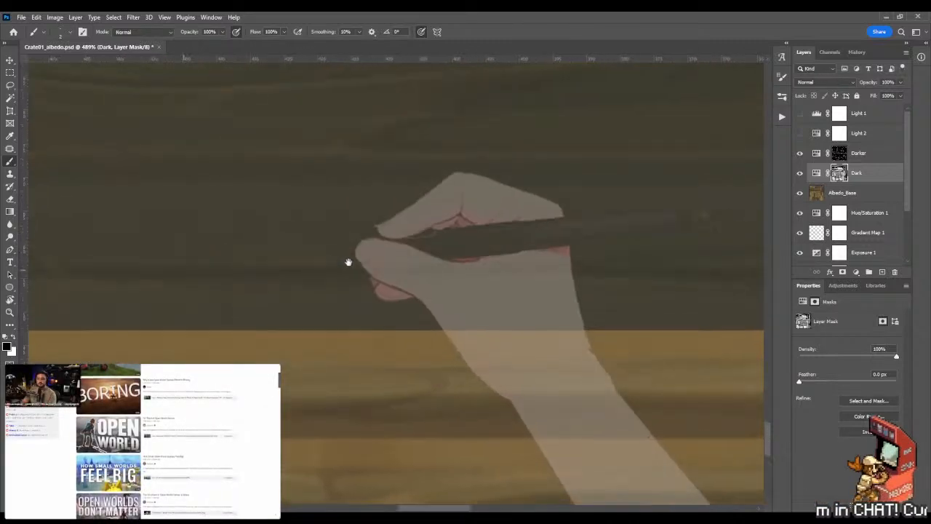
left_click_drag(433, 283, 352, 290)
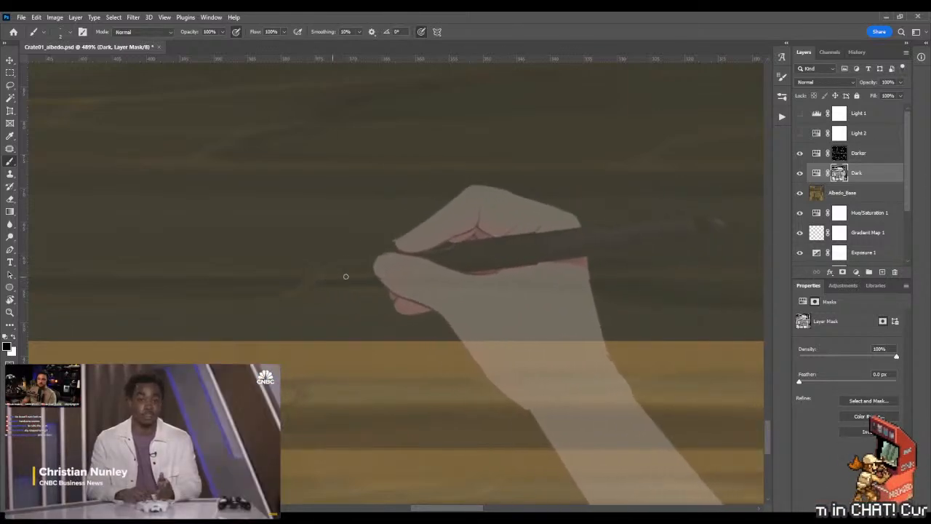
left_click_drag(527, 270, 368, 272)
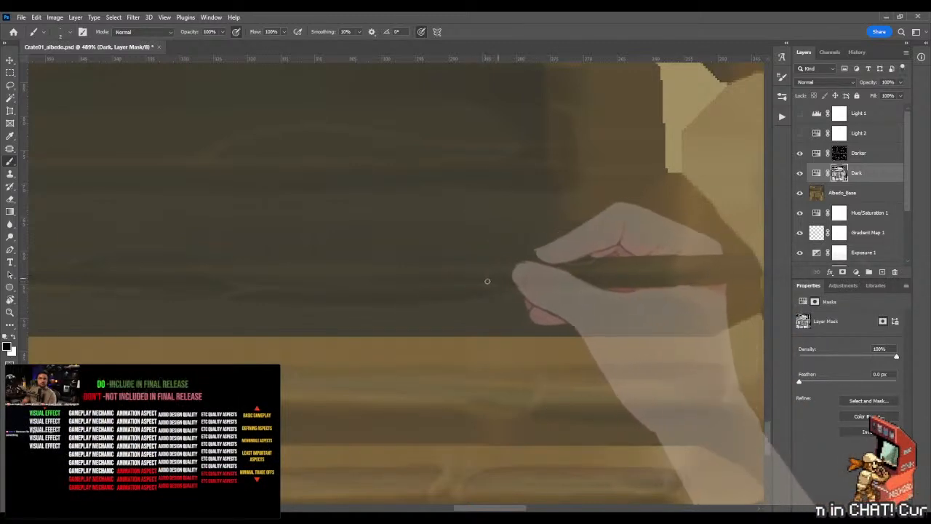
- Select a thin rectangle along the large panel's lower edge, trimming off the part that overlaps the light plank below
key("z")
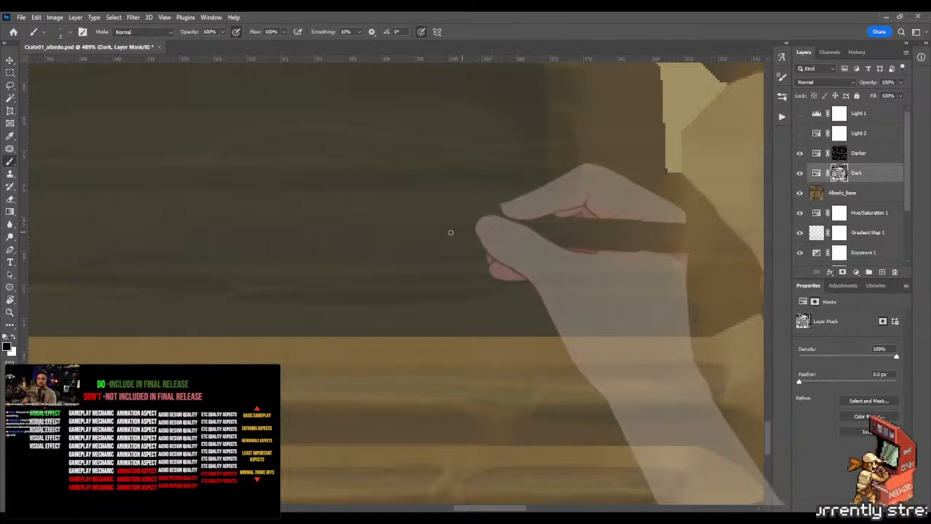
key("z")
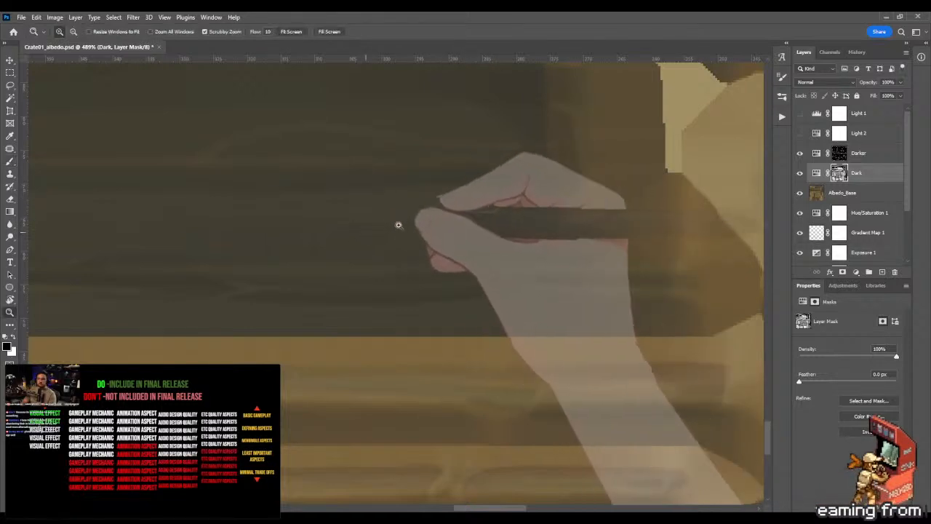
left_click_drag(418, 227, 357, 255)
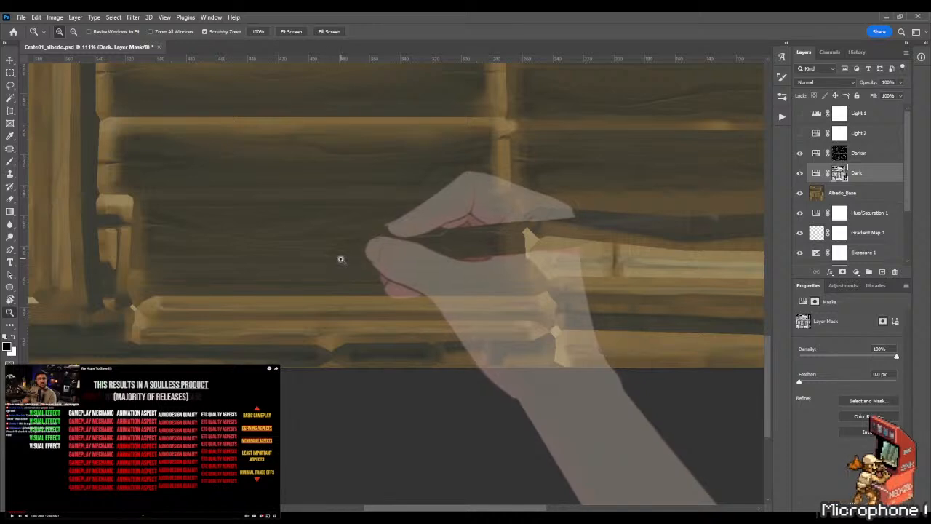
key("m")
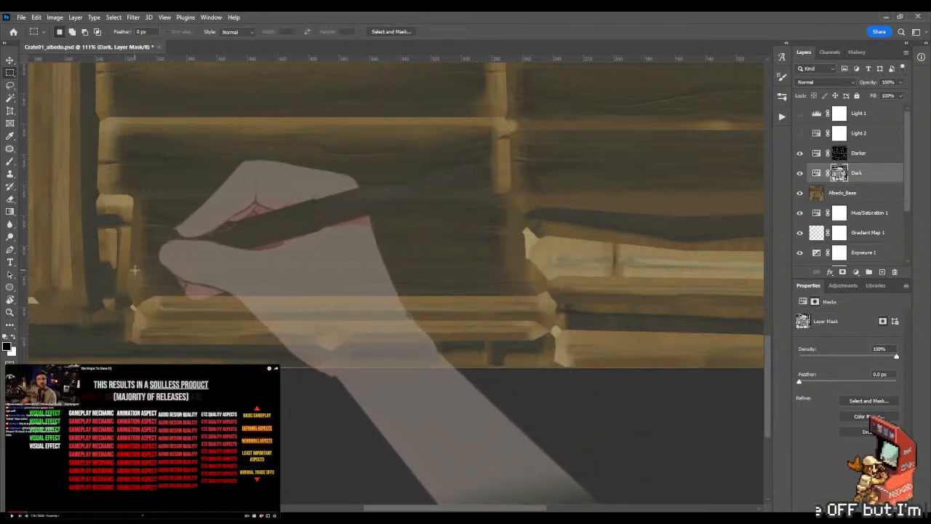
left_click_drag(135, 270, 490, 283)
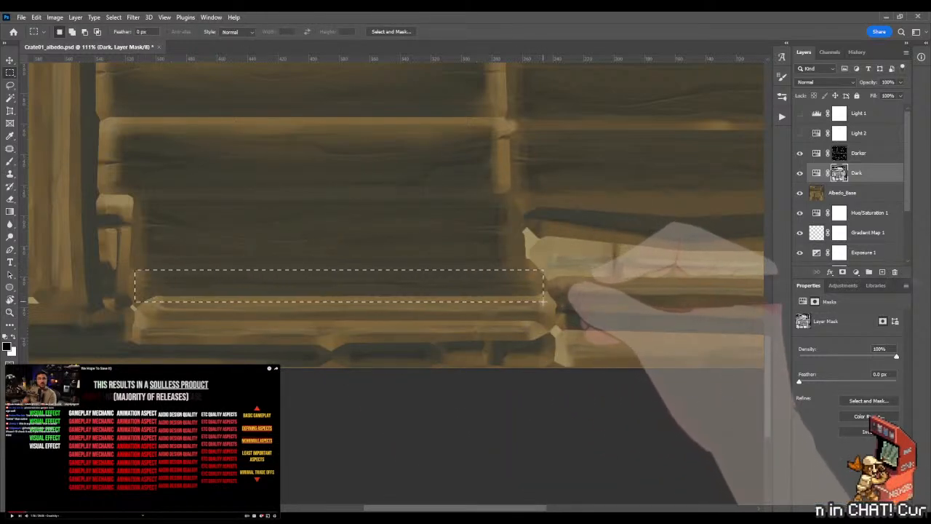
key("g")
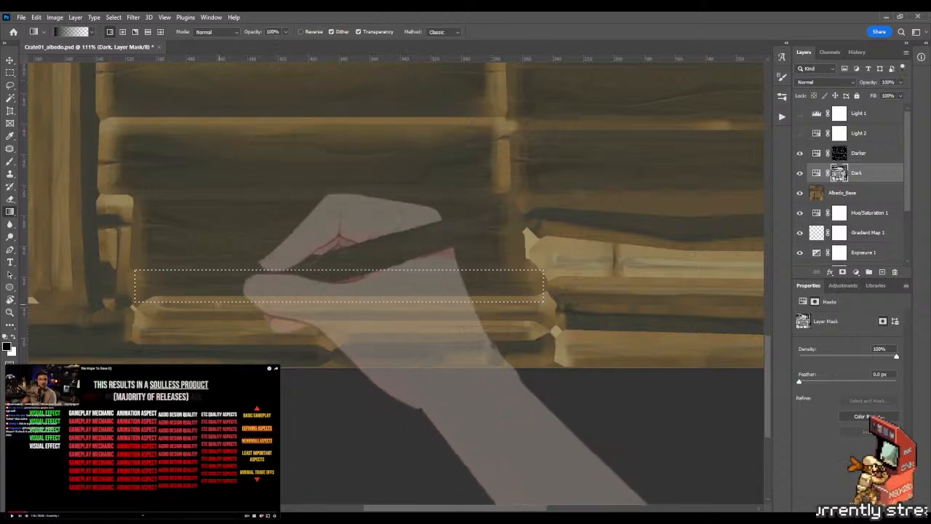
key("m")
left_click_drag(105, 322, 583, 295, "alt")
key("g")
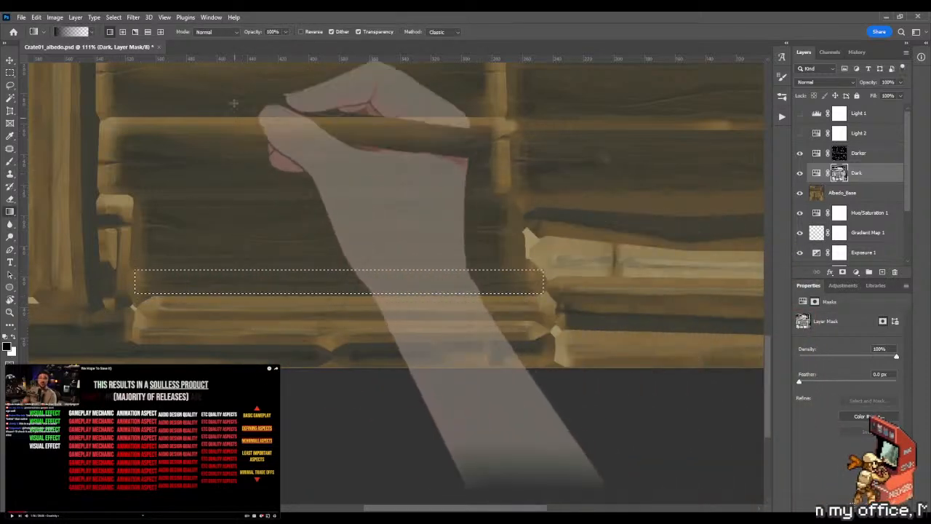
- Fade the selected strip on the Dark mask with large black-to-transparent radial gradients, and remove the selection
key("z")
left_click_drag(357, 235, 333, 239)
key("g")
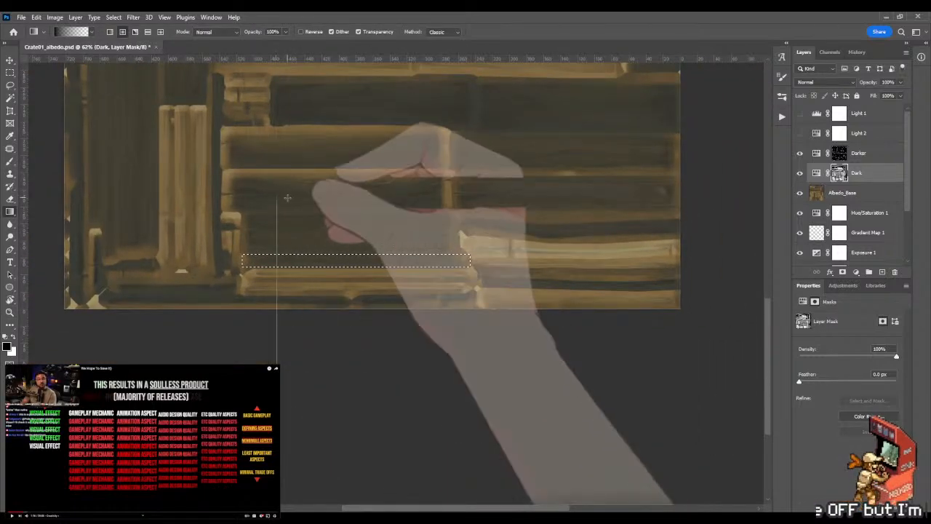
left_click_drag(385, 232, 377, 303)
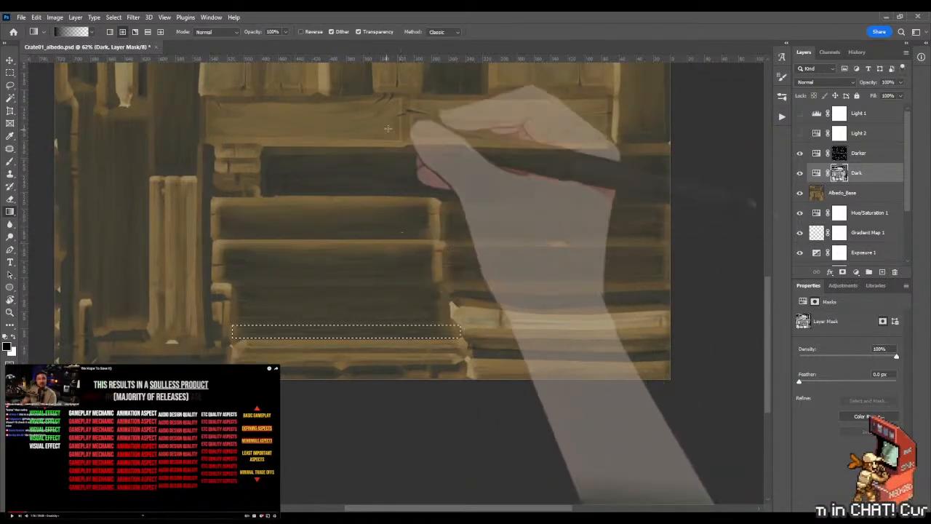
left_click_drag(387, 128, 385, 399, "shift")
key("z")
left_click_drag(368, 354, 449, 353)
key("m")
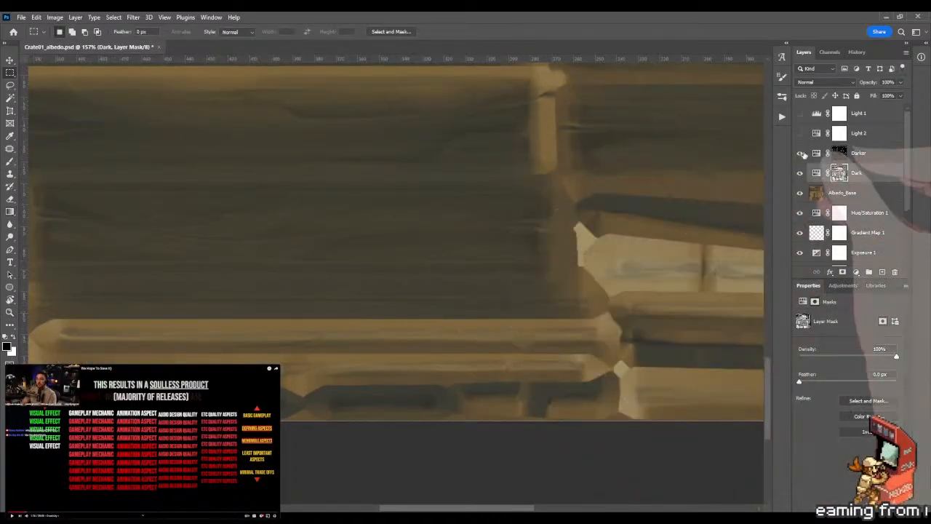
- On the Darker mask, lasso an elongated, tapering crack shape at the large panel's lower-left corner
left_click(839, 154)
left_click_drag(229, 291, 477, 283)
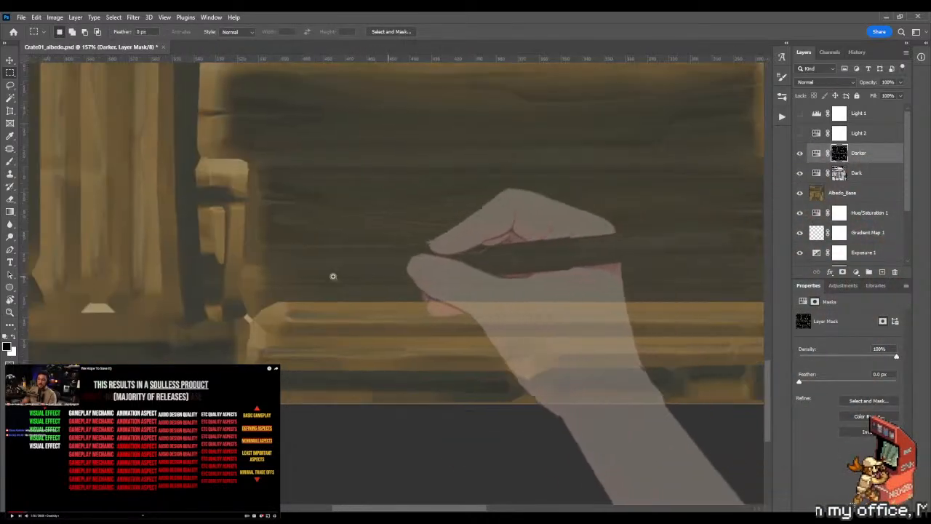
key("z")
mouse_move(256, 279)
left_mouse_down()
mouse_move(339, 280)
mouse_move(313, 267)
mouse_move(260, 269)
mouse_move(233, 281)
mouse_move(232, 301)
mouse_move(295, 309)
mouse_move(325, 293)
mouse_move(464, 275)
left_mouse_up()
key("l")
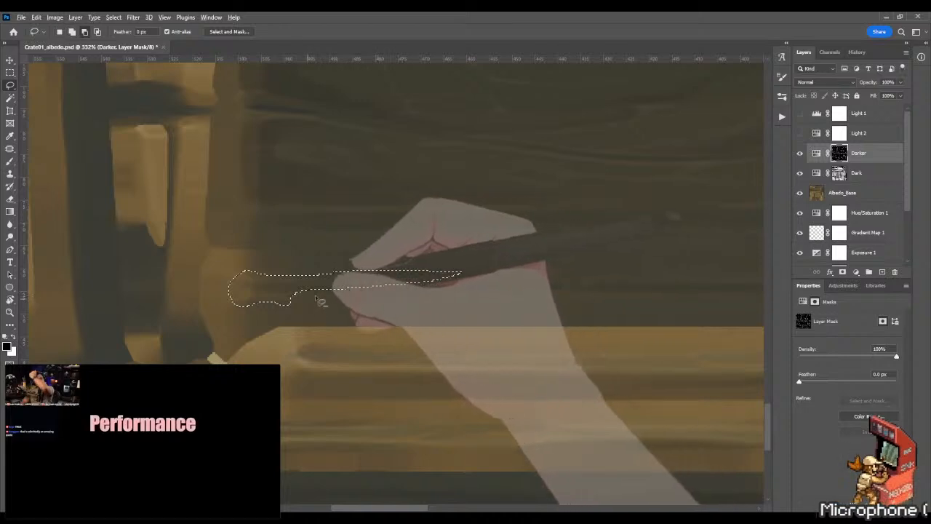
- Fill the lassoed shape with a white-to-transparent linear gradient on the Darker mask and deselect it
key("g")
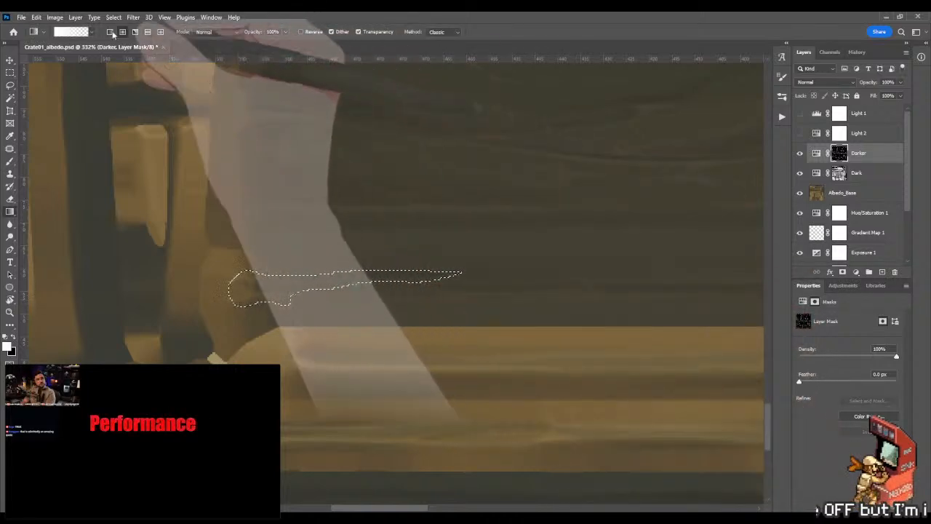
mouse_move(718, 280)
left_mouse_down()
mouse_move(603, 293)
mouse_move(572, 287)
left_mouse_up()
key("m")
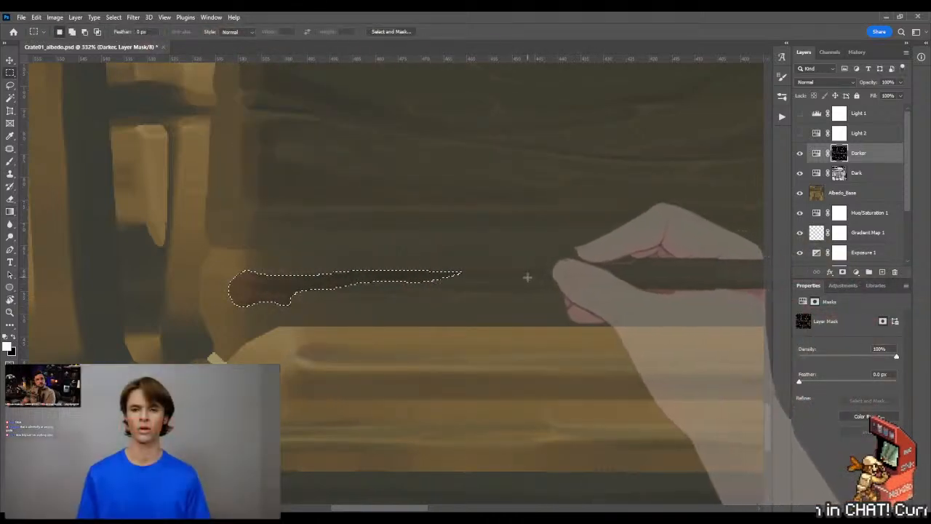
key("ctrl+d")
- Fade the lower-left crack's tapered tip on the Darker mask with a large black brush, and blend it with the Mixer Brush
key("b")
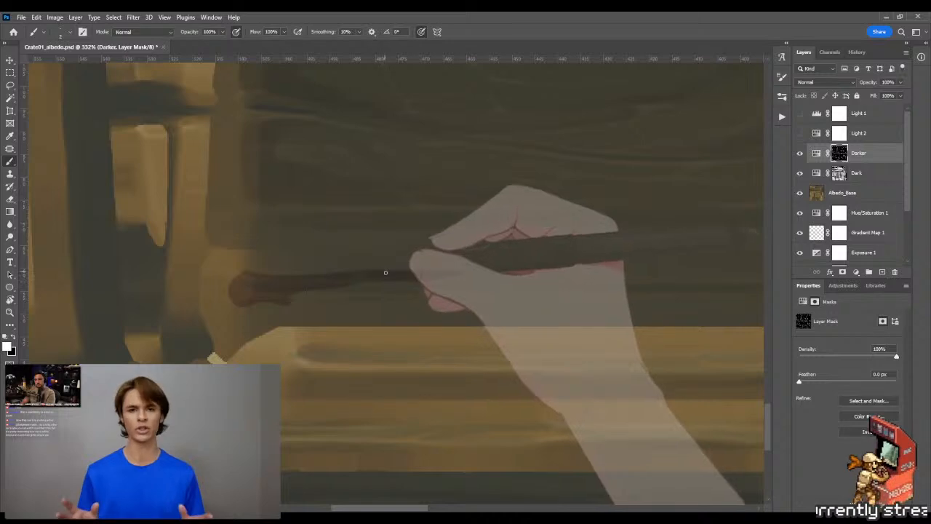
key("x")
right_click_drag(357, 291, 398, 285, "alt")
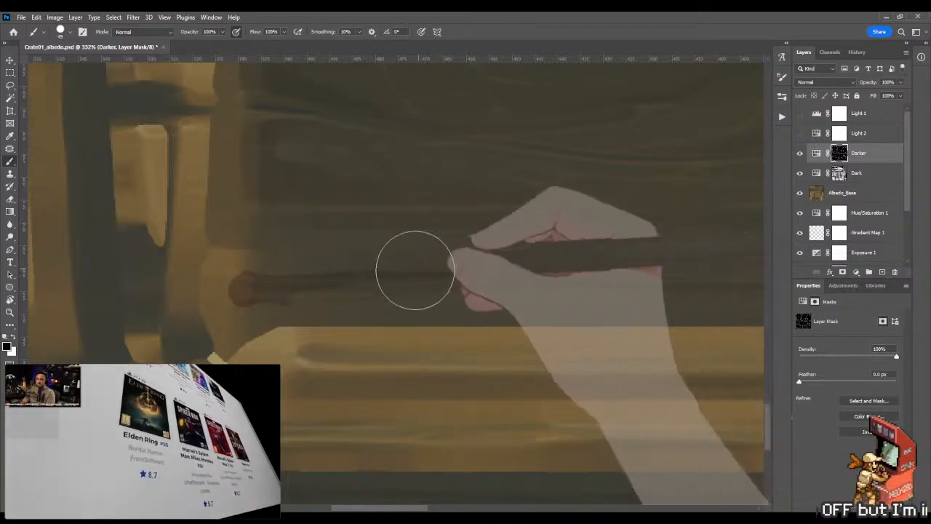
key("shift+b")
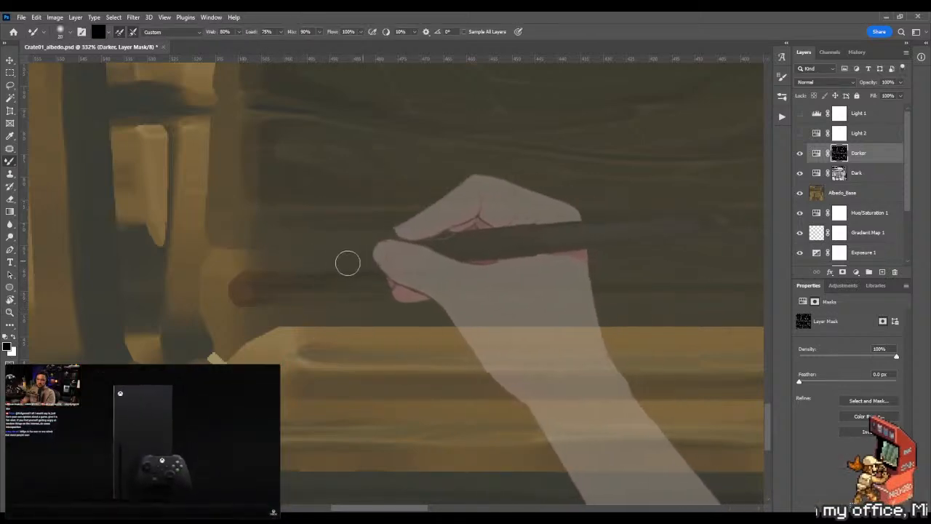
- On the Darker mask, lasso a mirrored, tapering crack shape at the large panel's lower-right corner
key("z")
left_click_drag(438, 252, 338, 252)
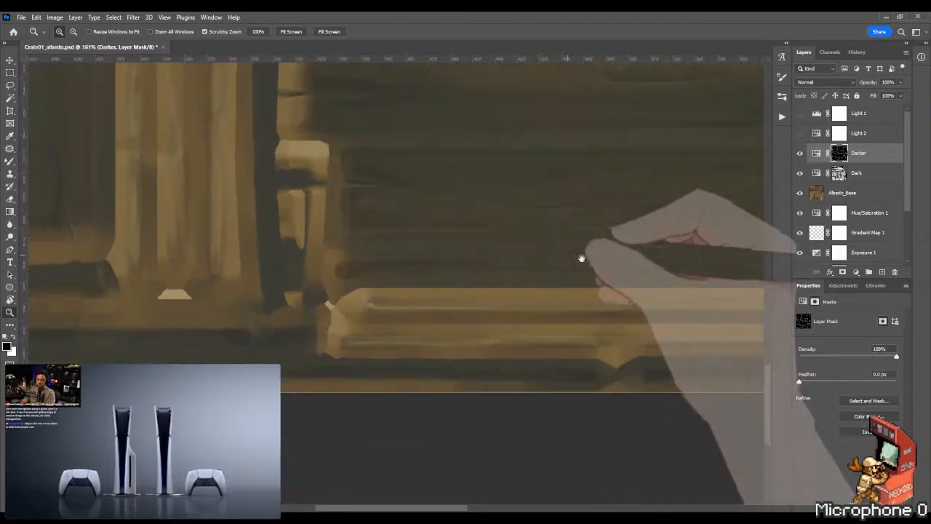
left_click_drag(582, 258, 261, 252)
left_click_drag(378, 250, 273, 250)
left_click_drag(404, 252, 489, 240)
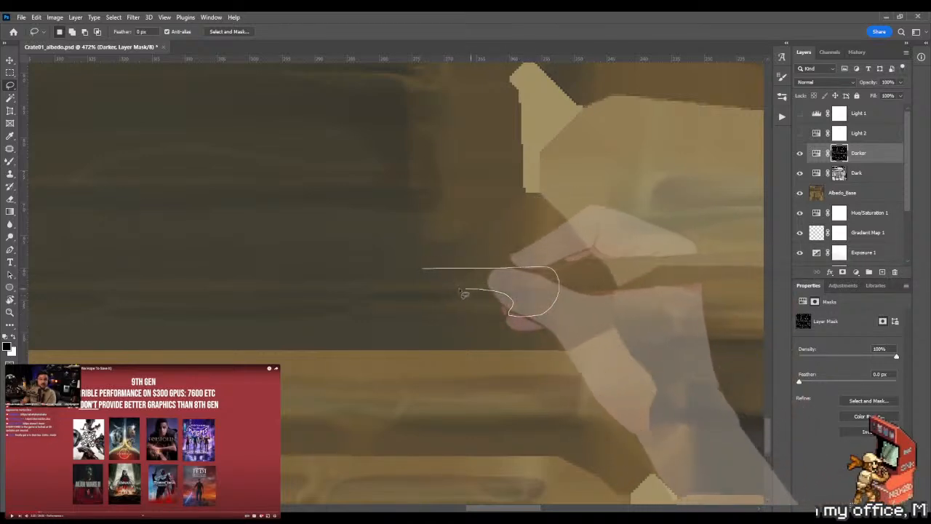
left_click_drag(418, 284, 325, 270)
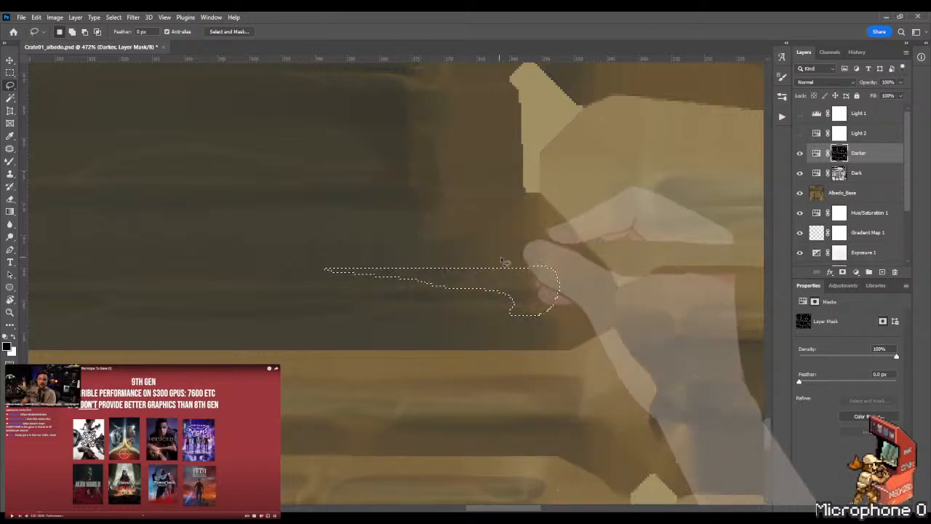
- Fill the lassoed lower-right crack shape with white on the Darker mask and deselect it
key("m")
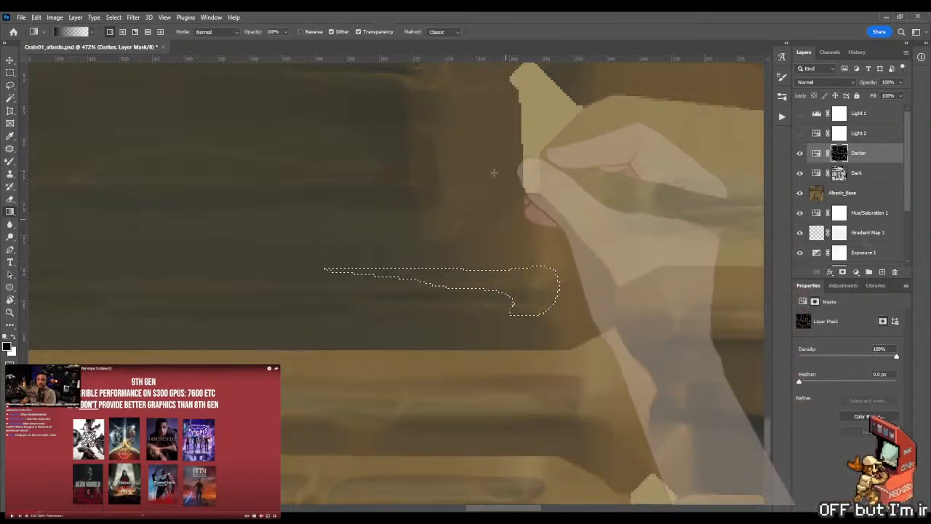
key("g")
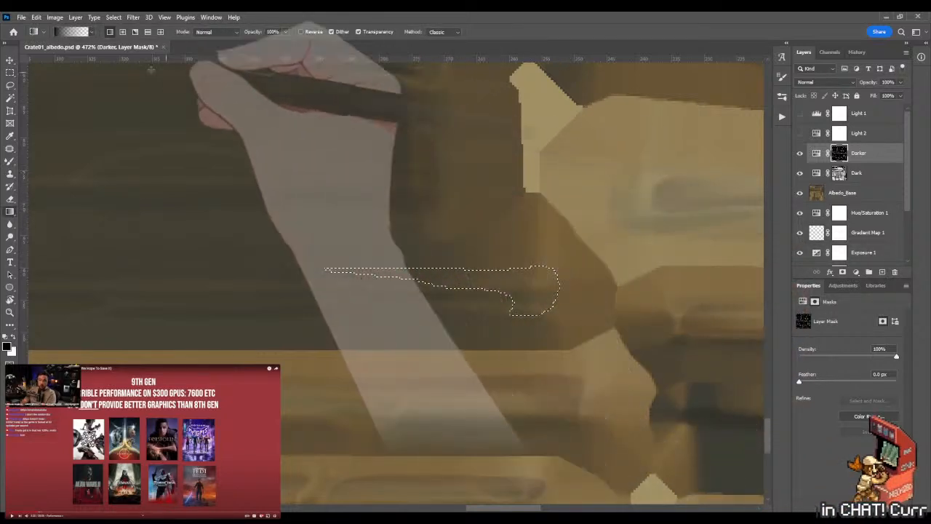
key("alt+BackSpace")
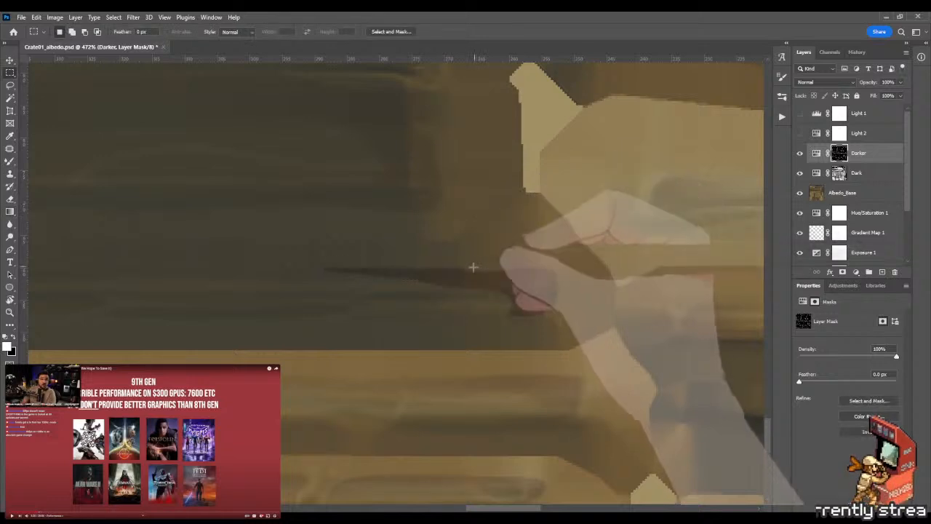
- Fade the lower-right crack with a large black brush on the Darker mask, and smooth its edges with the Mixer Brush
key("b")
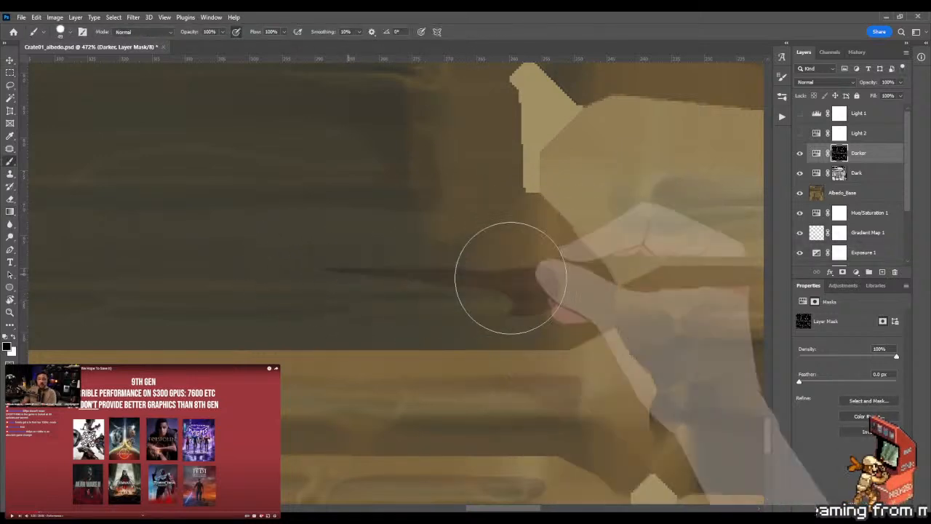
mouse_move(511, 278)
left_mouse_down()
mouse_move(332, 270)
mouse_move(437, 268)
mouse_move(350, 267)
mouse_move(449, 302)
left_mouse_up()
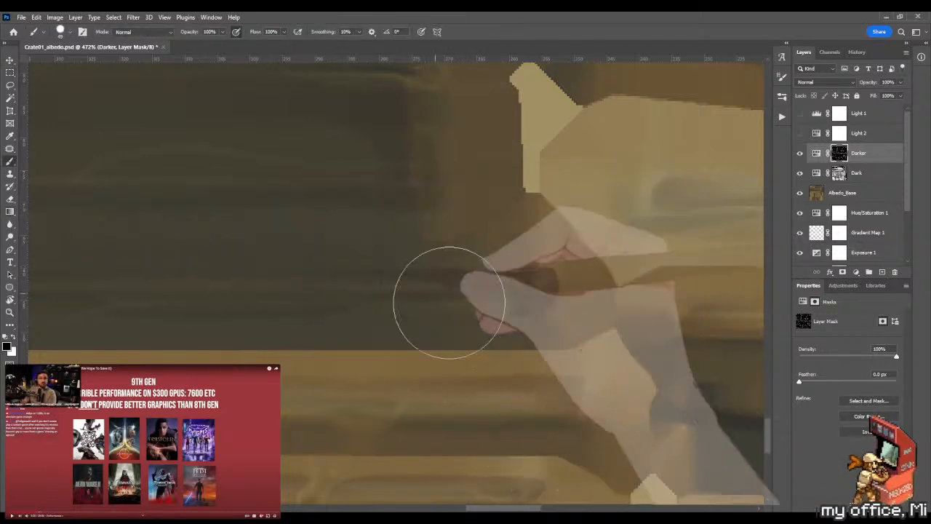
right_click_drag(449, 303, 408, 302, "alt")
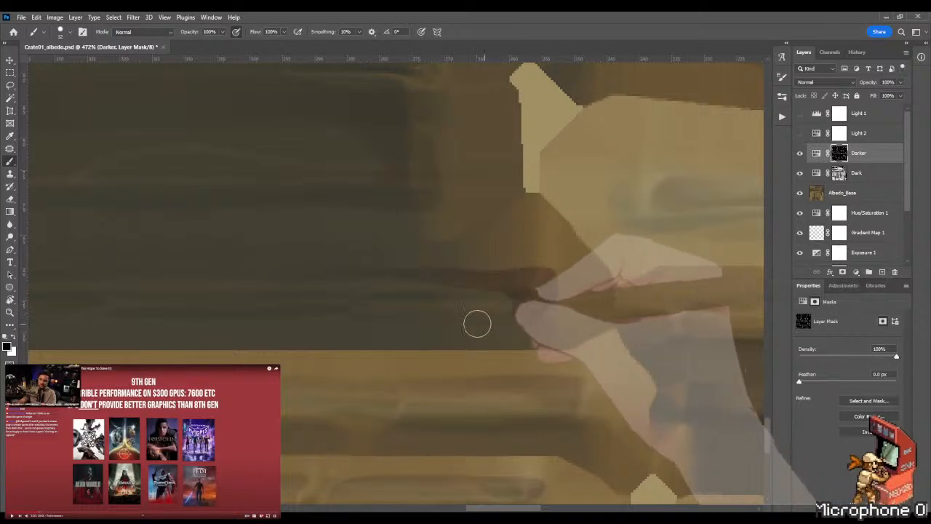
key("shift+b")
mouse_move(410, 285)
left_mouse_down()
mouse_move(226, 274)
mouse_move(330, 272)
left_mouse_up()
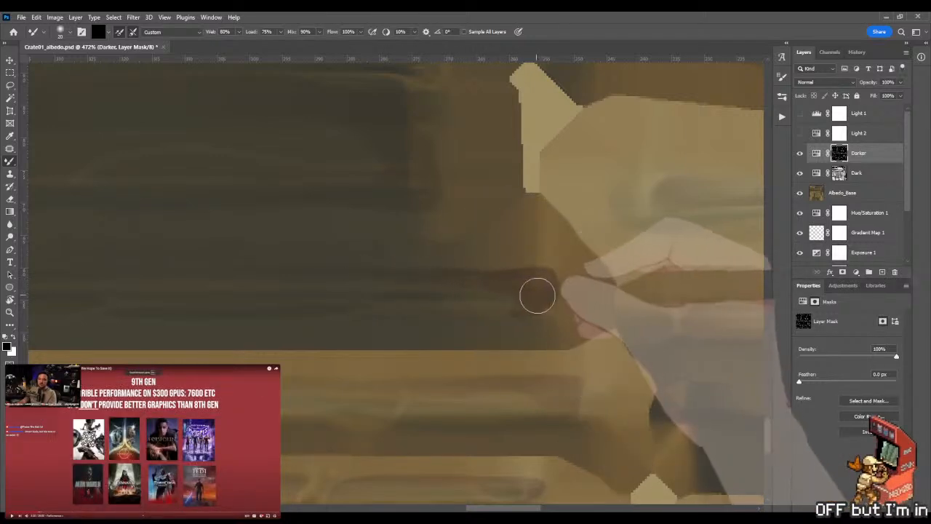
- Select a rectangle around the lower-right crack and fade it on the Darker mask with a black-to-transparent linear gradient
key("z")
left_click_drag(524, 327, 415, 336)
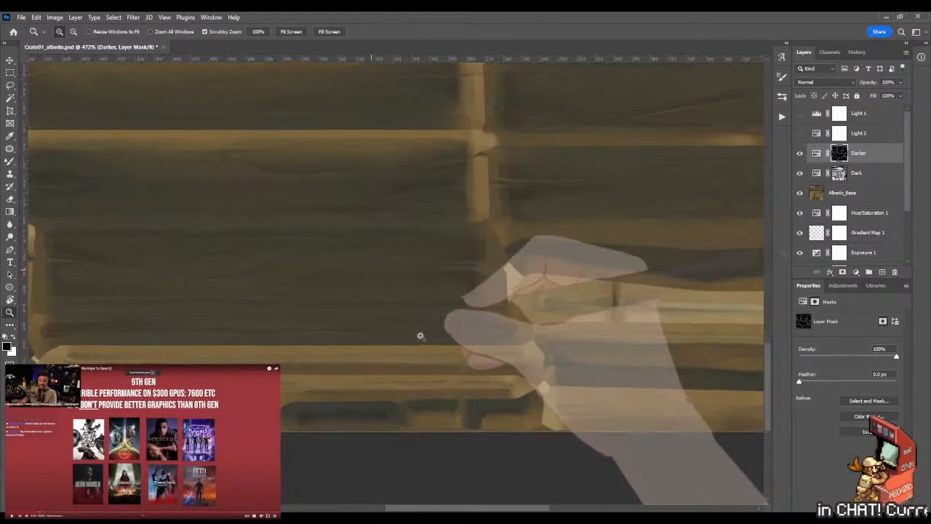
key("m")
left_click_drag(529, 315, 383, 340)
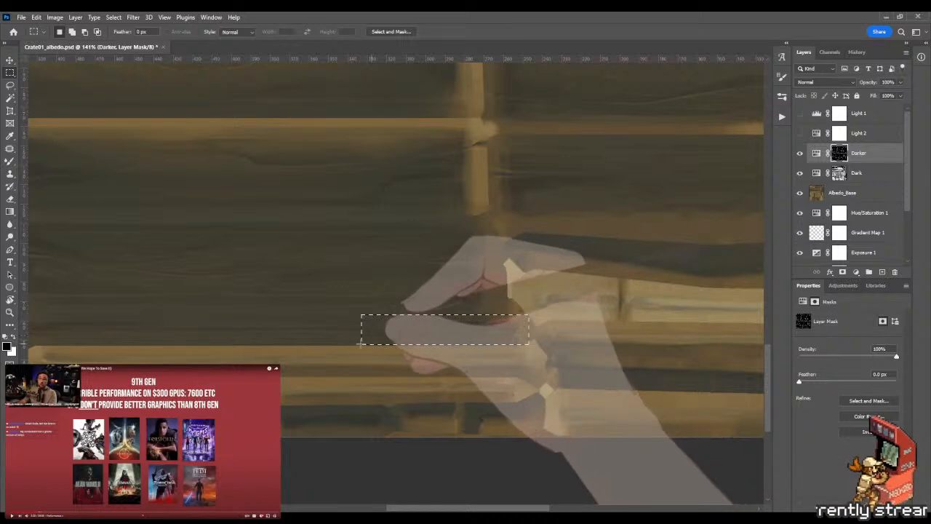
scroll(615, 247, "down", 5, "alt")
key("g")
left_click_drag(615, 246, 535, 252)
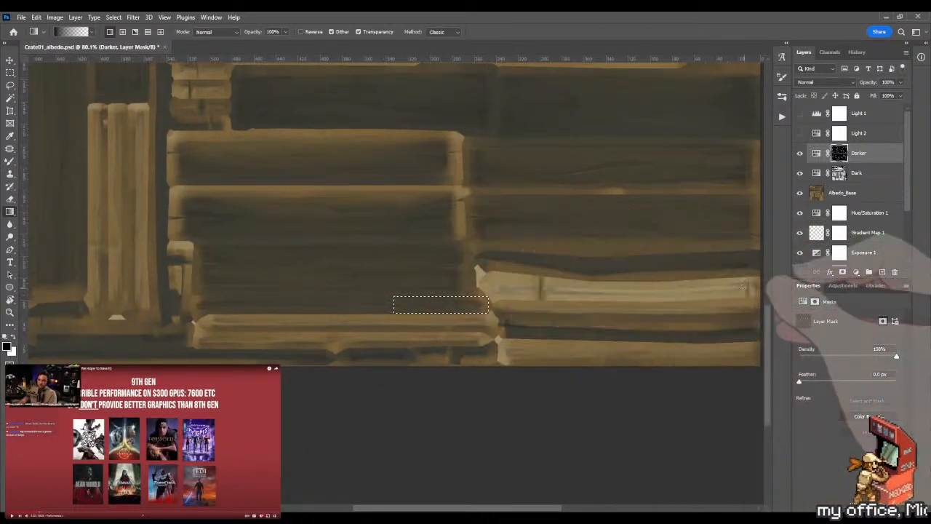
- Select a rectangle around the lower-left crack, fade it from both ends with black-to-transparent linear gradients on the Darker mask, and deselect it
scroll(463, 332, "up", 6, "alt")
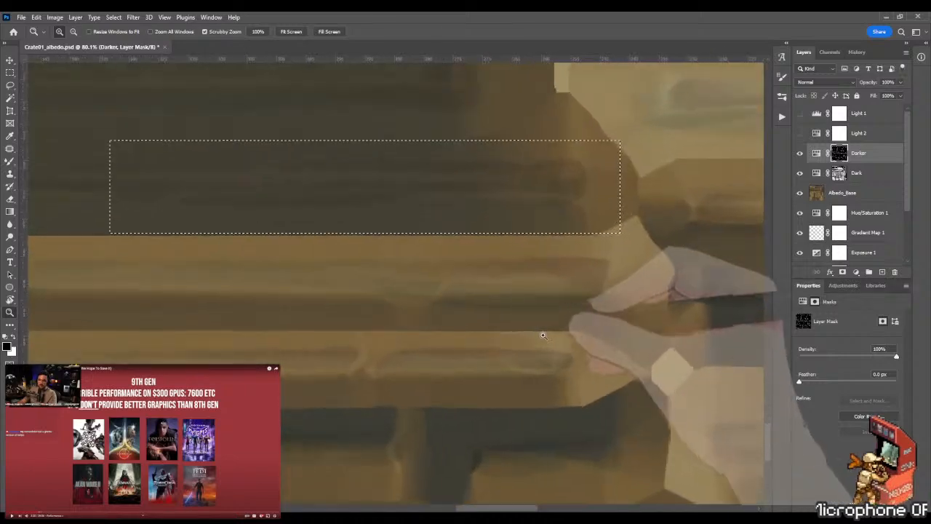
scroll(463, 339, "down", 2, "alt")
key("m")
left_click_drag(351, 295, 648, 325)
left_click_drag(298, 283, 605, 293)
left_click_drag(160, 260, 441, 300)
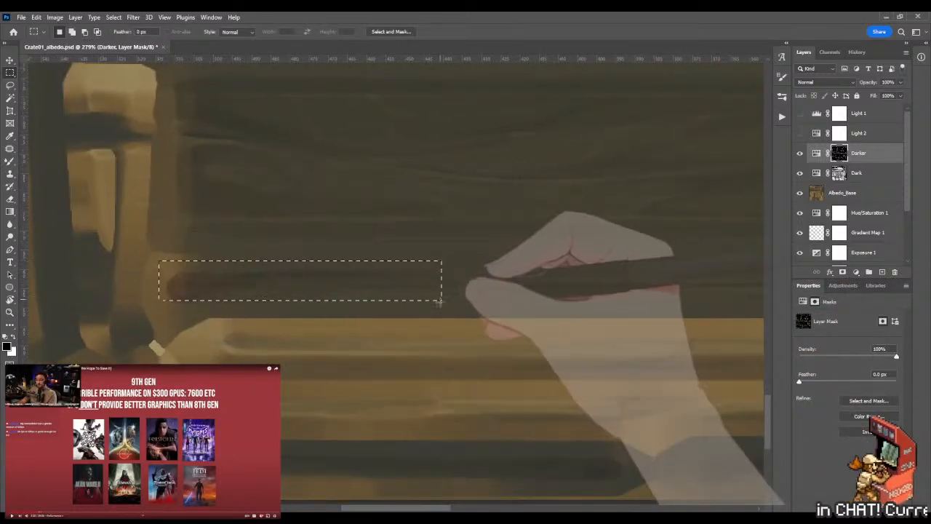
scroll(476, 278, "down", 4, "alt")
key("g")
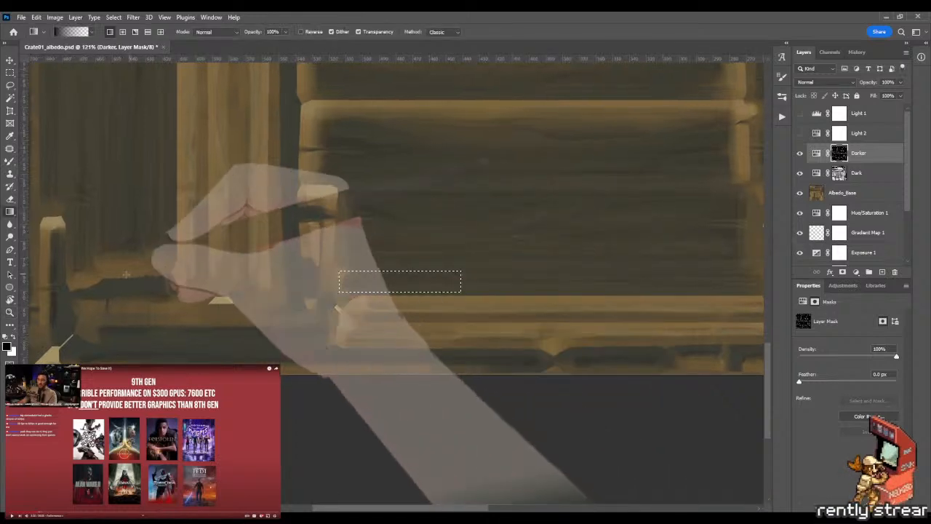
left_click_drag(124, 275, 512, 314)
left_click_drag(376, 290, 393, 293)
left_click_drag(657, 308, 320, 308)
- Hide the Darker and Dark layers and make Albedo_Base the active layer
key("z")
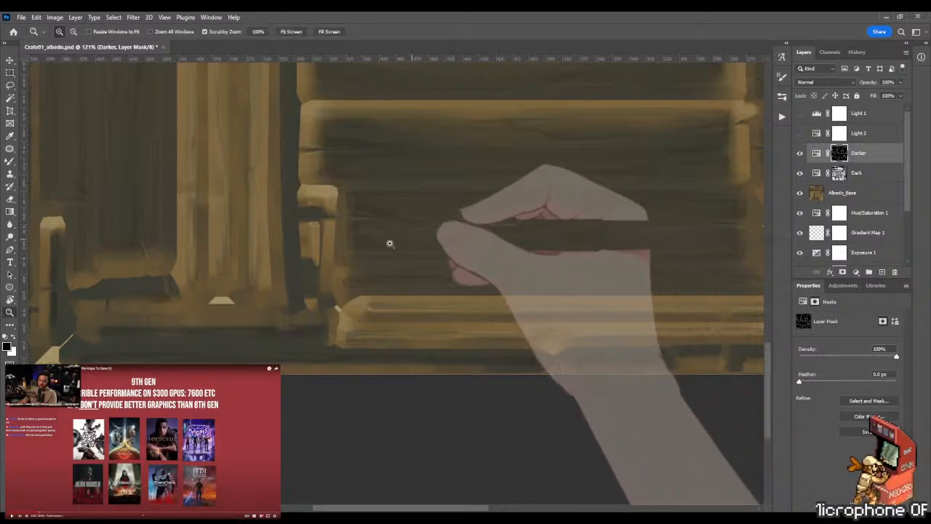
left_click_drag(389, 243, 420, 288)
key("r")
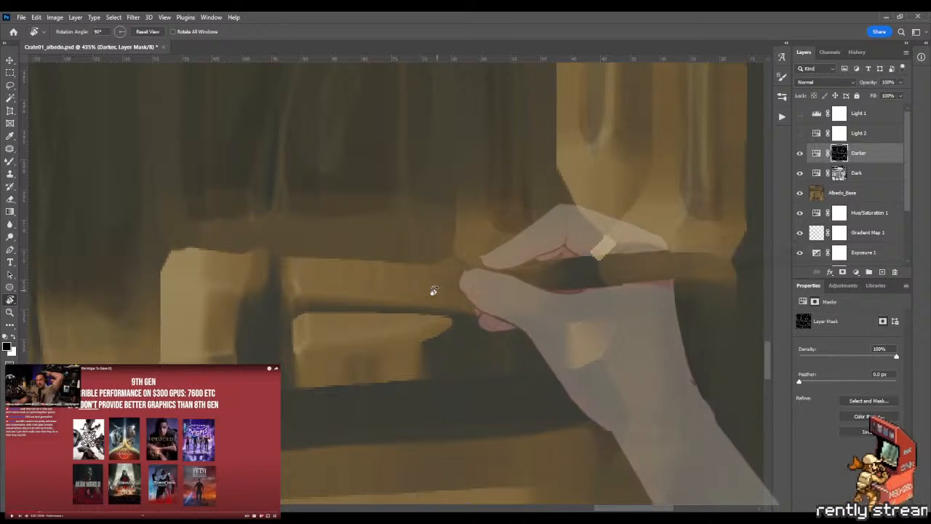
left_click_drag(799, 152, 799, 172)
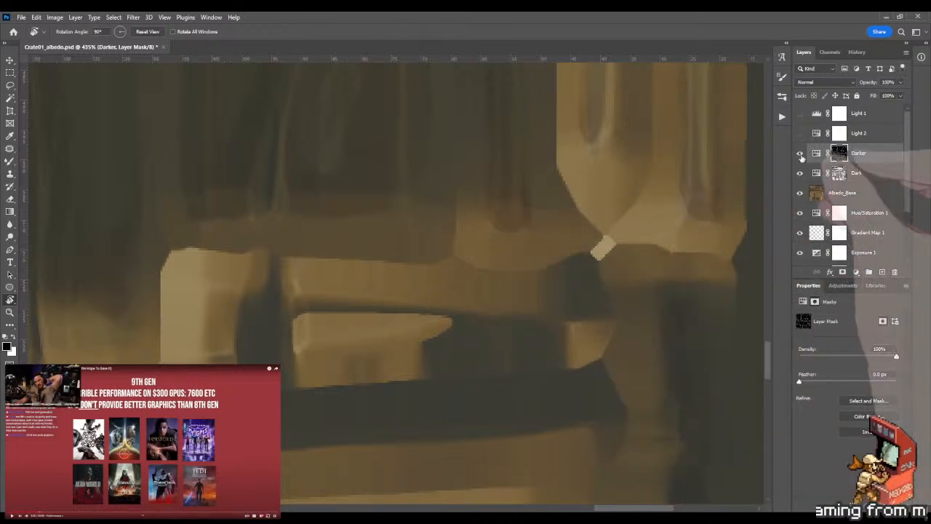
left_click(829, 210)
left_click(809, 195)
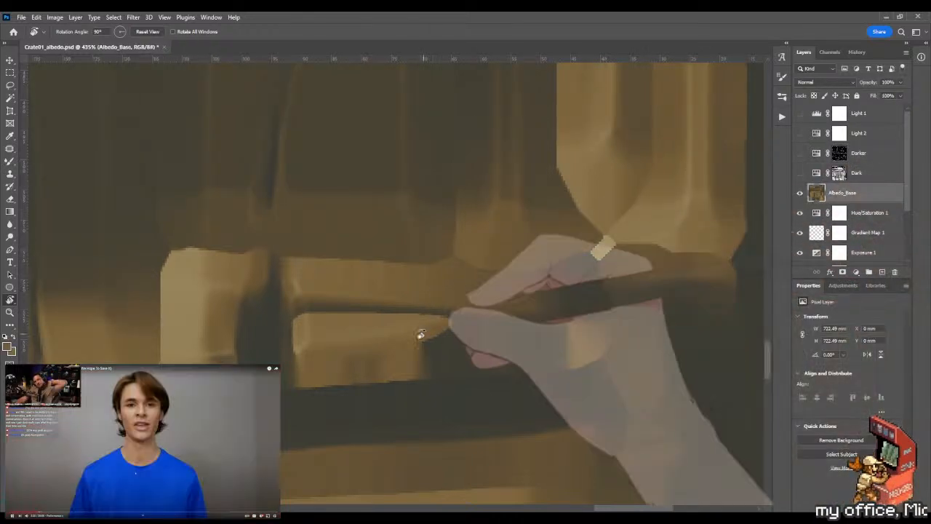
- Paint over the small light plank piece on Albedo_Base with dark tones sampled from around it, and blend it with the Mixer Brush
key("b")
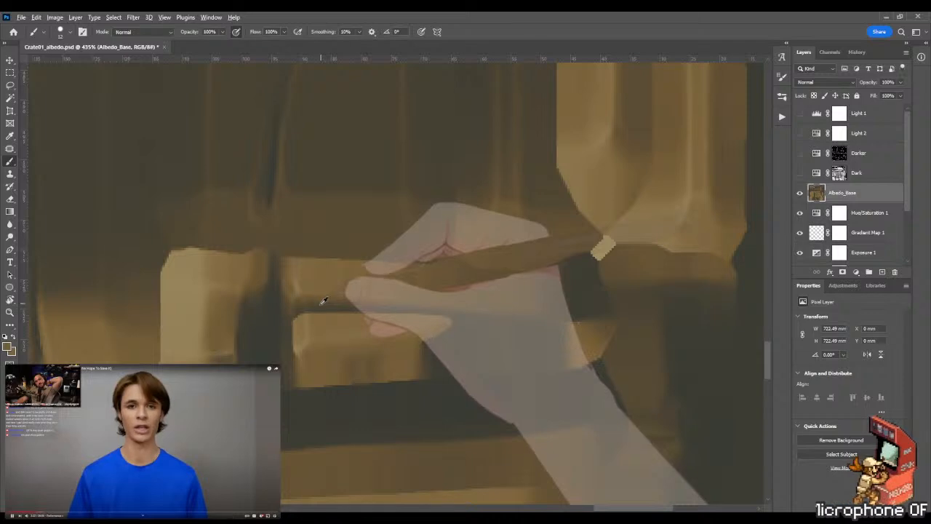
left_click_drag(348, 322, 354, 313)
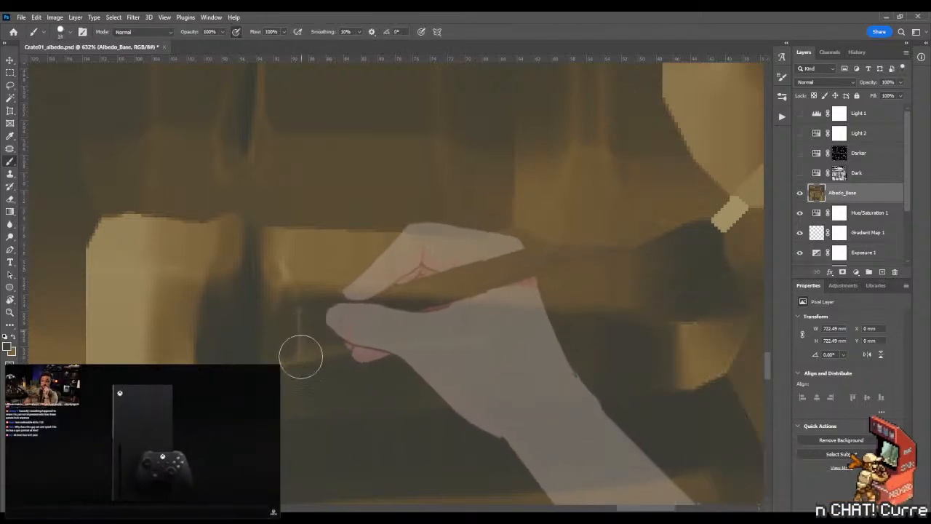
key("shift+b")
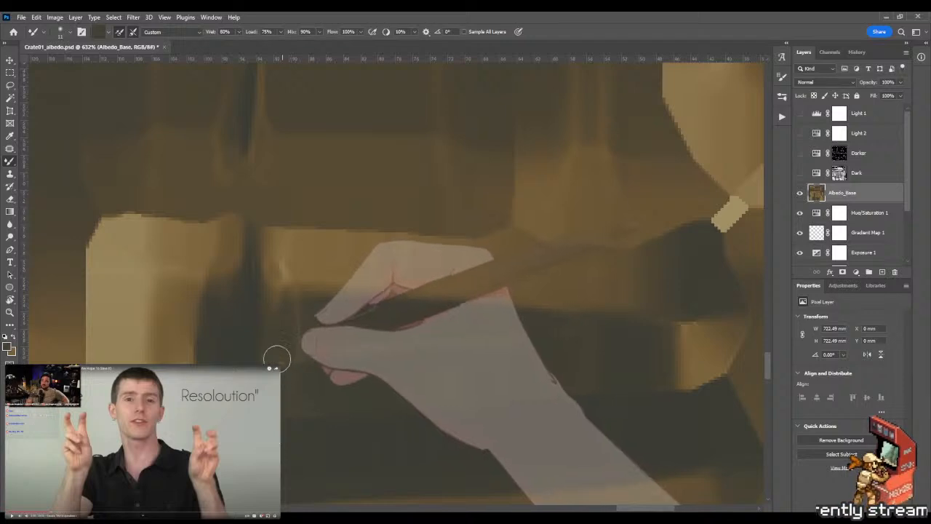
key("z")
mouse_move(366, 375)
left_mouse_down()
mouse_move(272, 372)
mouse_move(269, 364)
mouse_move(432, 349)
left_mouse_up()
key("b")
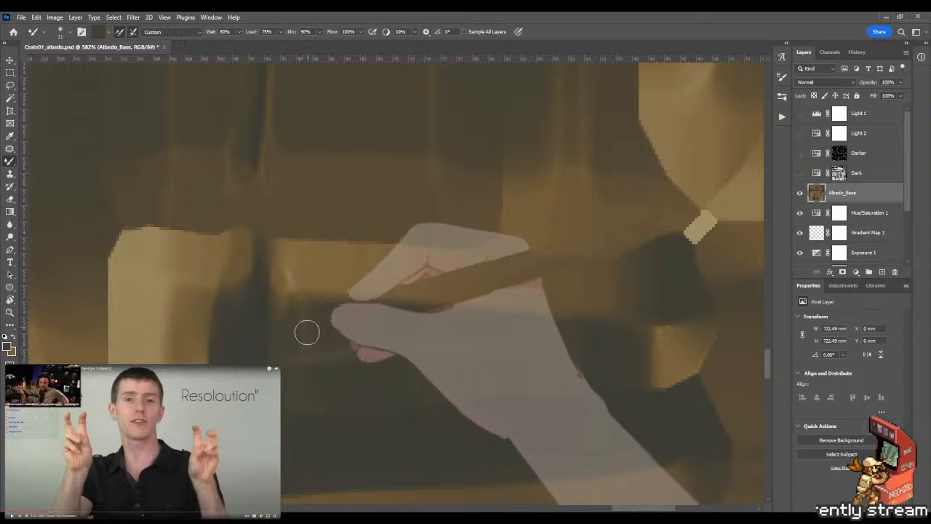
key("z")
left_click(324, 352, "alt")
mouse_move(324, 352)
left_mouse_down()
mouse_move(291, 352)
mouse_move(314, 348)
left_mouse_up()
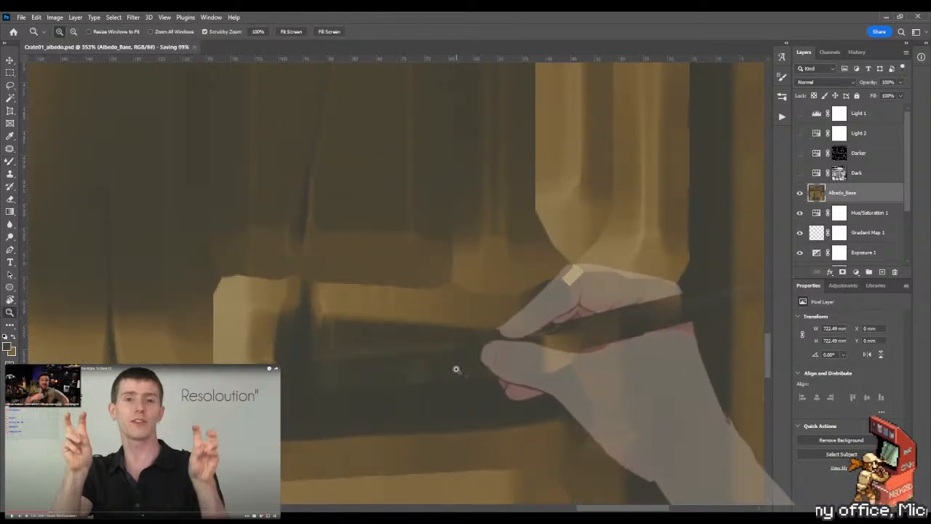
- Show the Dark and Darker layers again and activate the Dark layer's mask
left_click(800, 172)
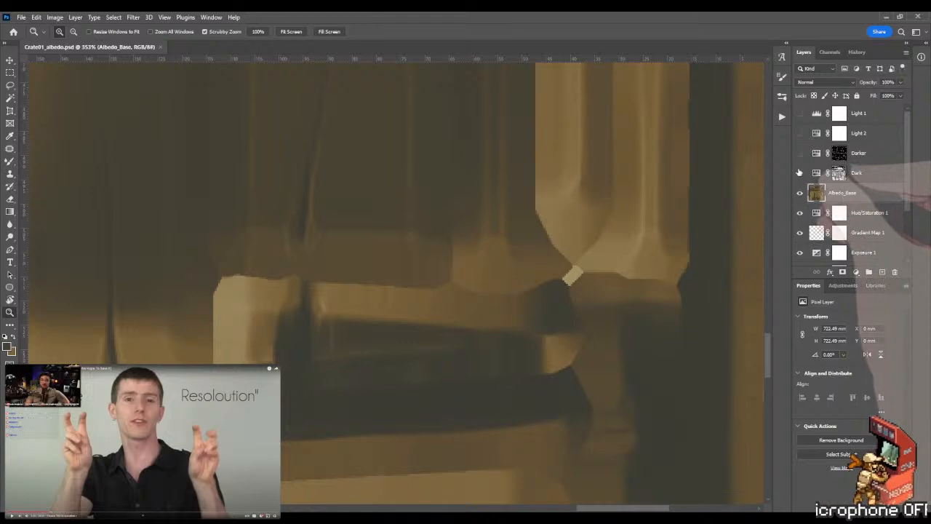
left_click(800, 153)
left_click(839, 173)
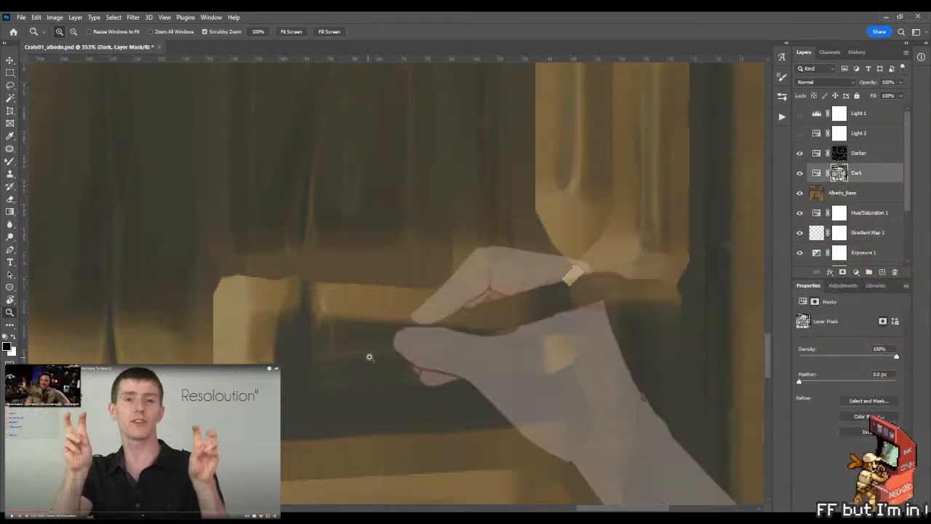
- Outline a four-cornered wedge across the repainted recess with the Pen tool and convert the path into a selection
scroll(397, 357, "up", 1, "alt")
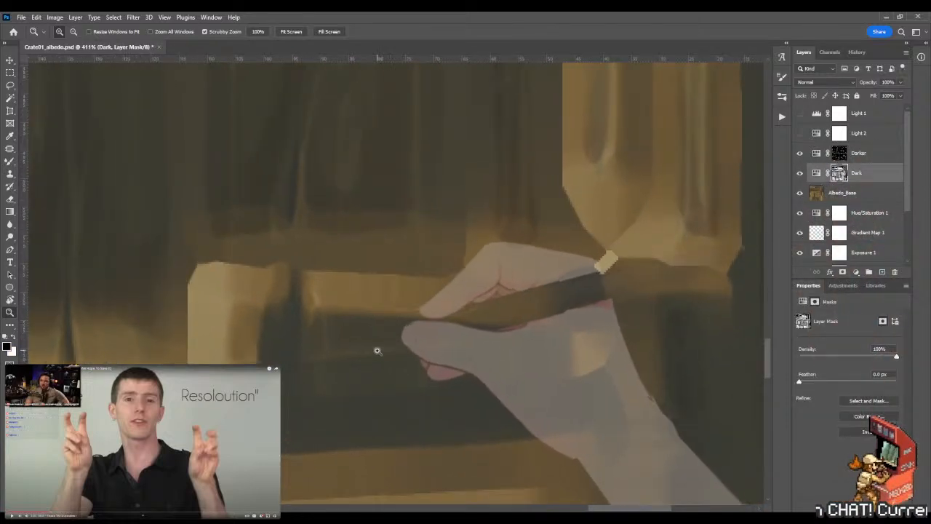
key("p")
left_click(209, 284)
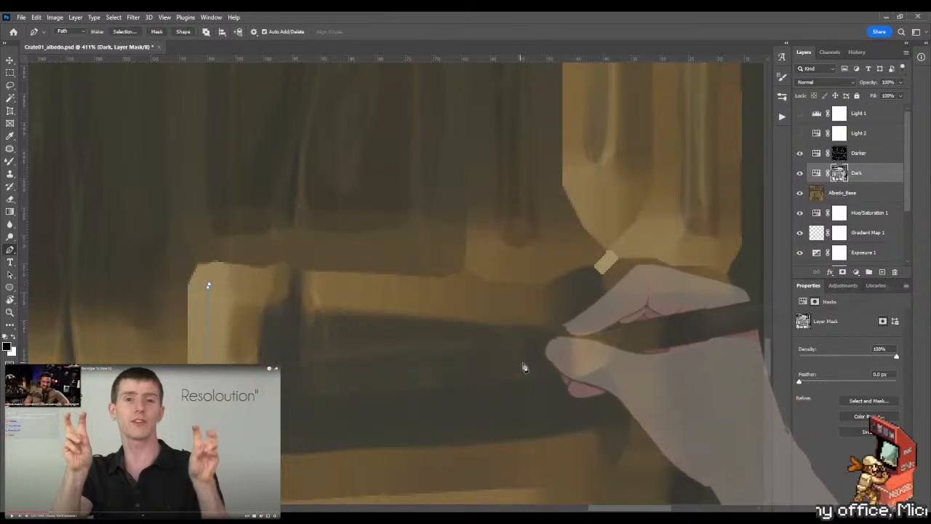
left_click(592, 354)
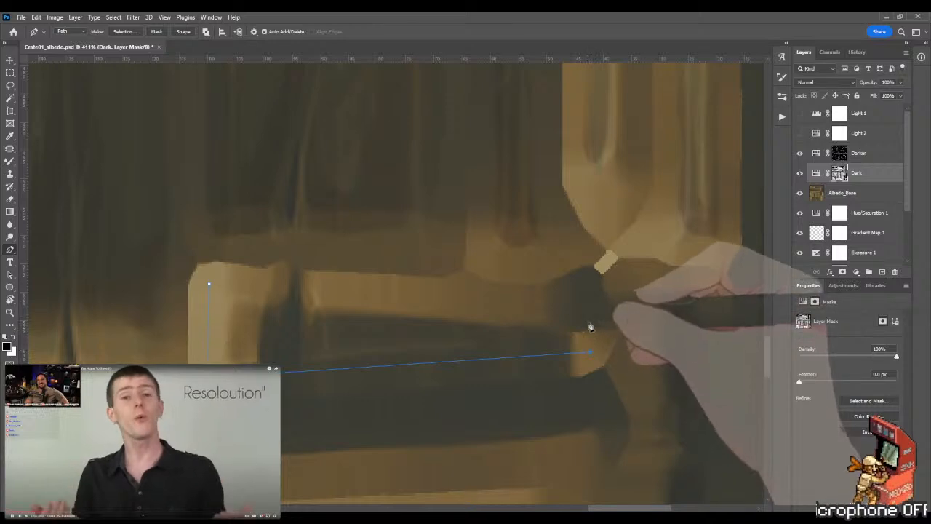
left_click(589, 323)
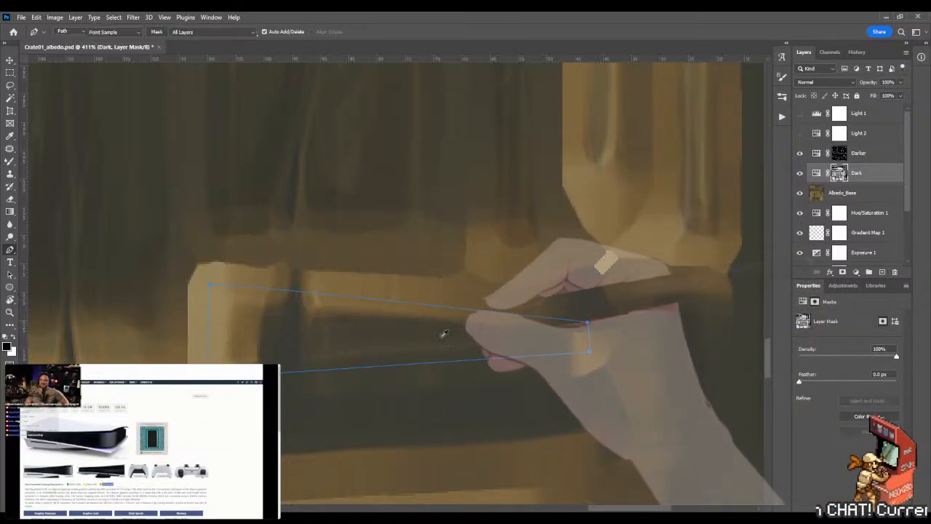
key("ctrl+Return")
key("g")
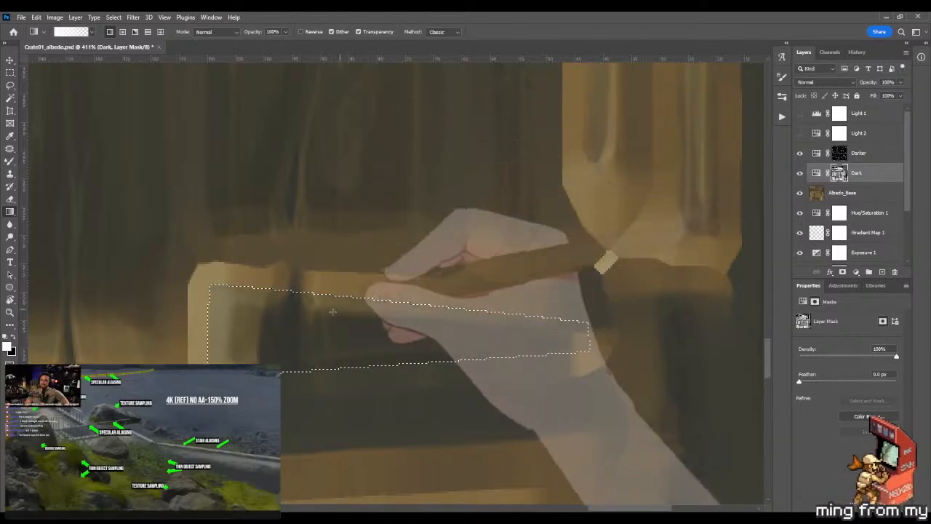
- Paint shading inside the wedge selection on the Dark mask with the Brush and blend it with the Mixer Brush
key("b")
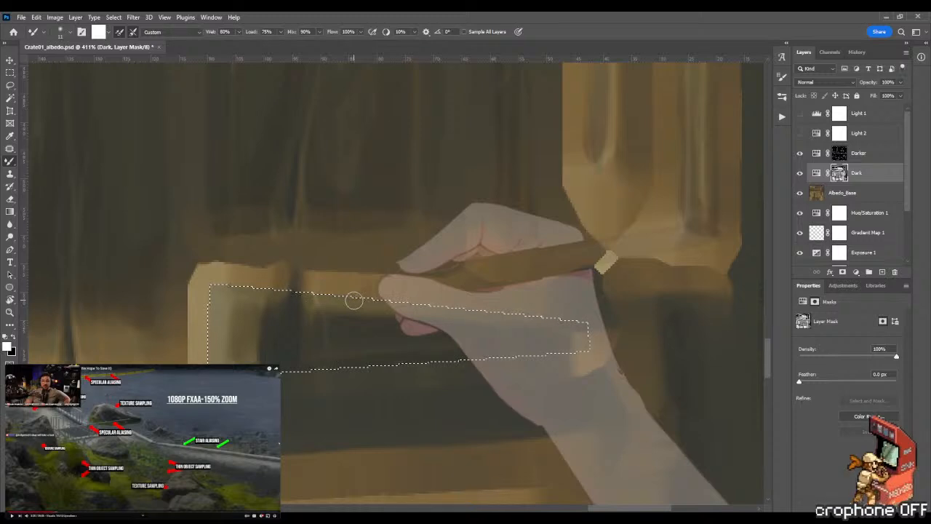
key("shift+b")
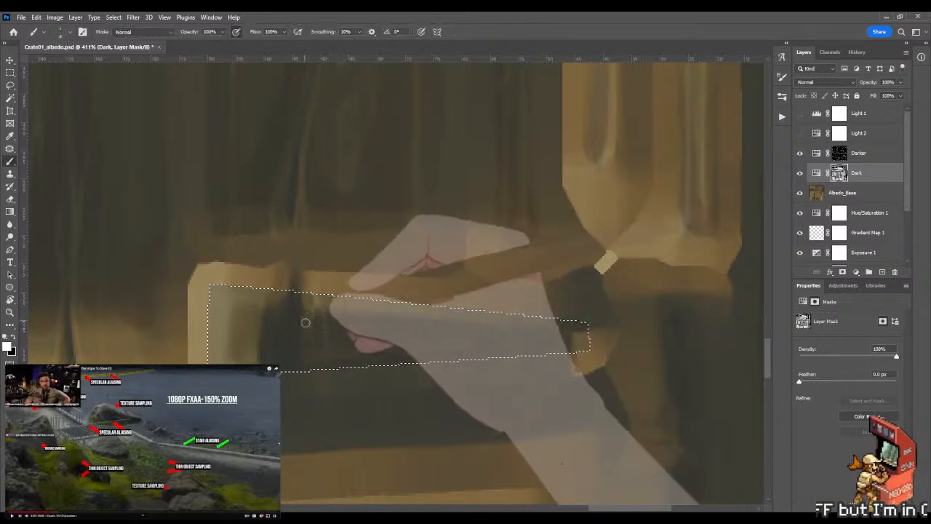
key("x")
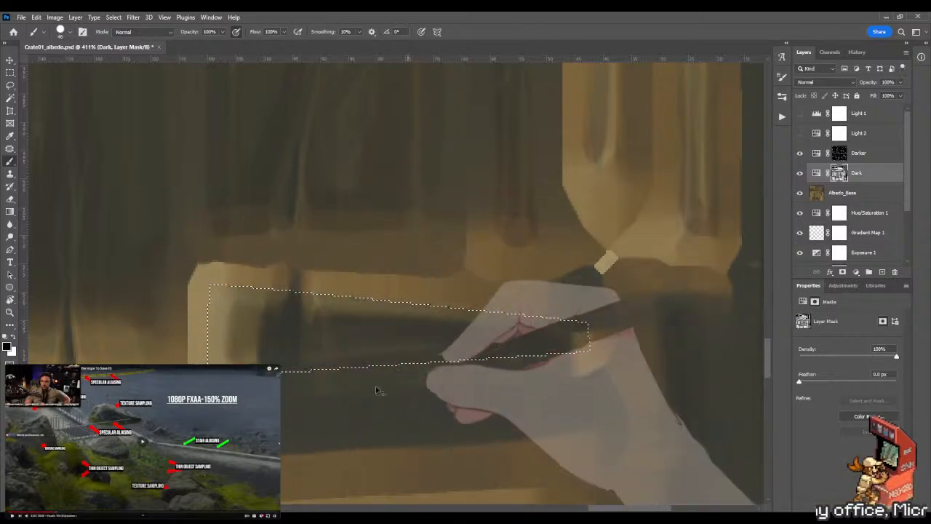
left_click(313, 385)
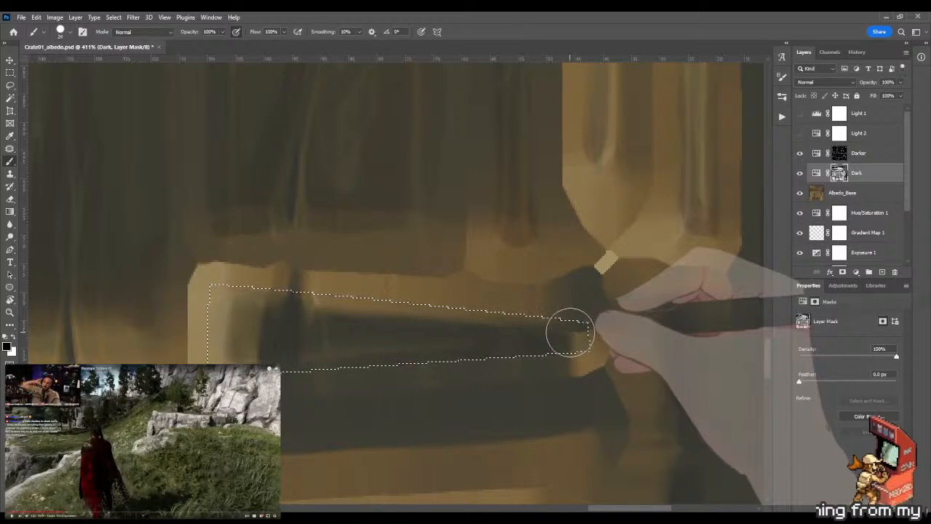
left_click(572, 323)
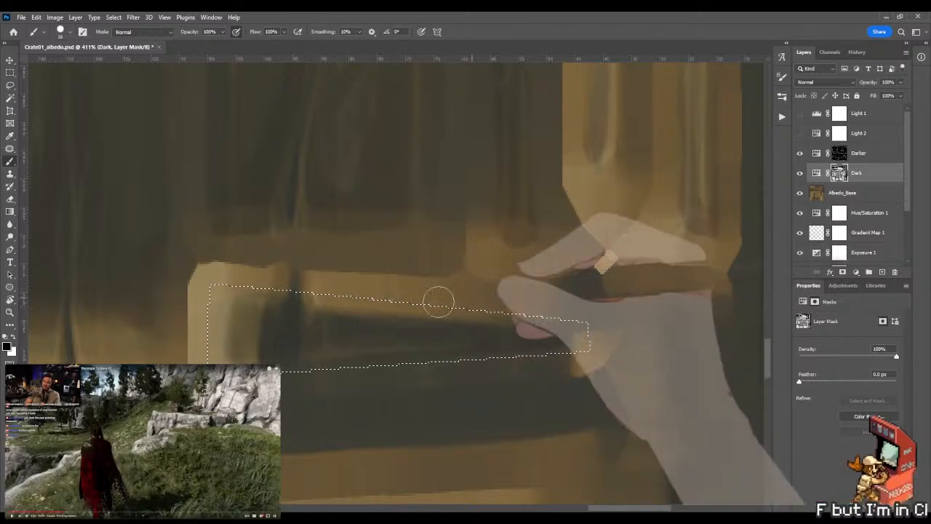
key("shift+b")
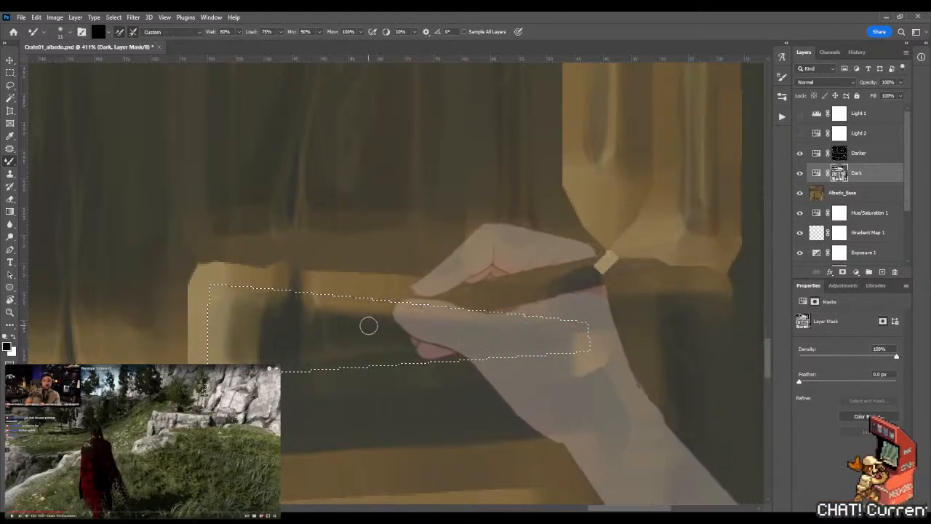
key("shift+b")
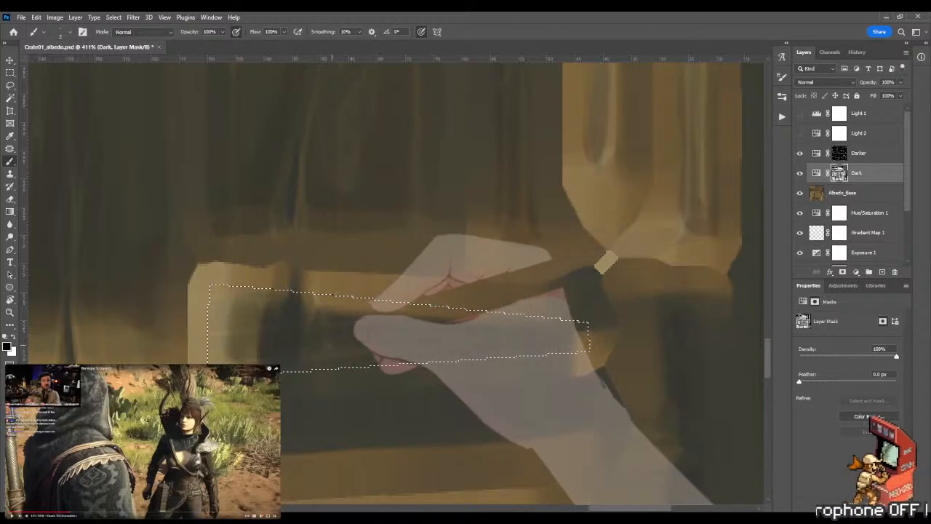
- Apply a black-to-transparent gradient across the wedge selection on the Dark mask and clear the selection
key("z")
left_click_drag(312, 357, 253, 355)
key("g")
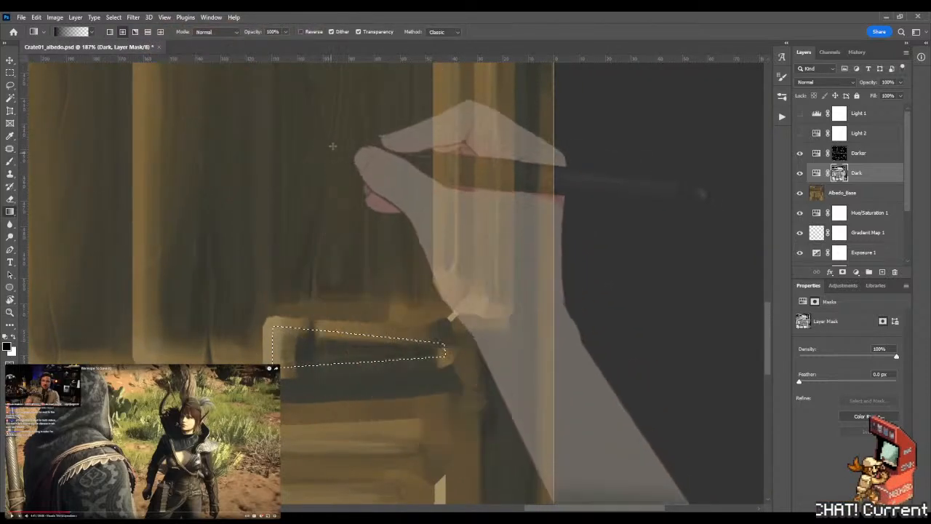
mouse_move(345, 108)
left_mouse_down("shift")
mouse_move(343, 364)
mouse_move(329, 449)
left_mouse_up("shift")
key("m")
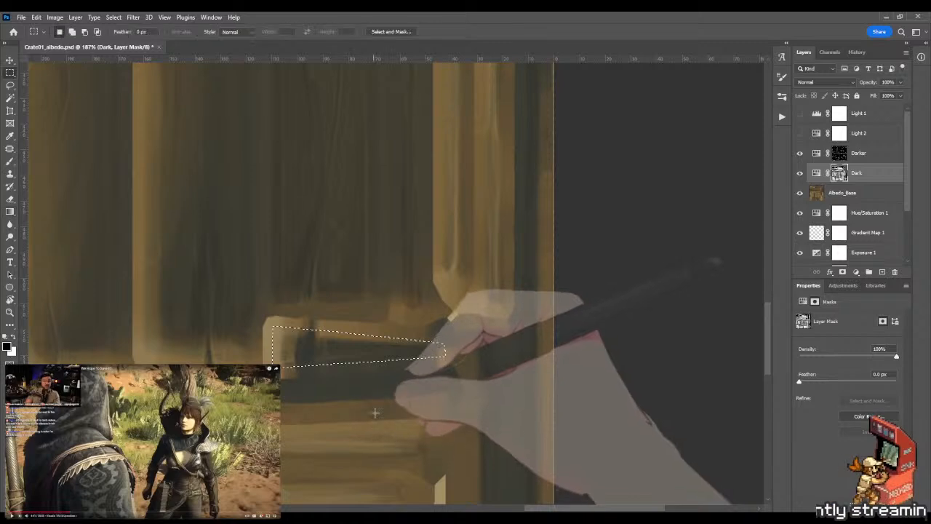
key("ctrl+d")
- Activate the Darker layer and outline an irregular shadow shape along the recess's upper edge with the Lasso tool
left_click(859, 153)
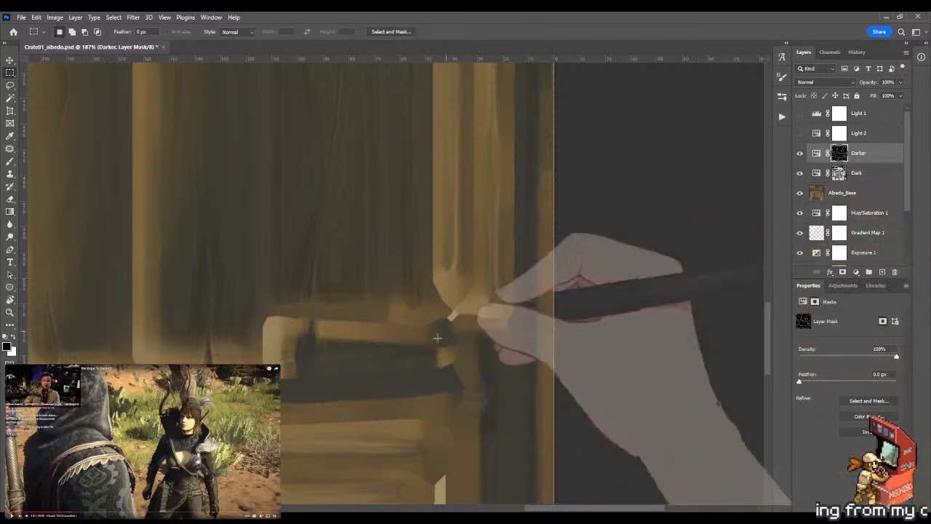
key("z")
left_click_drag(339, 349, 369, 353)
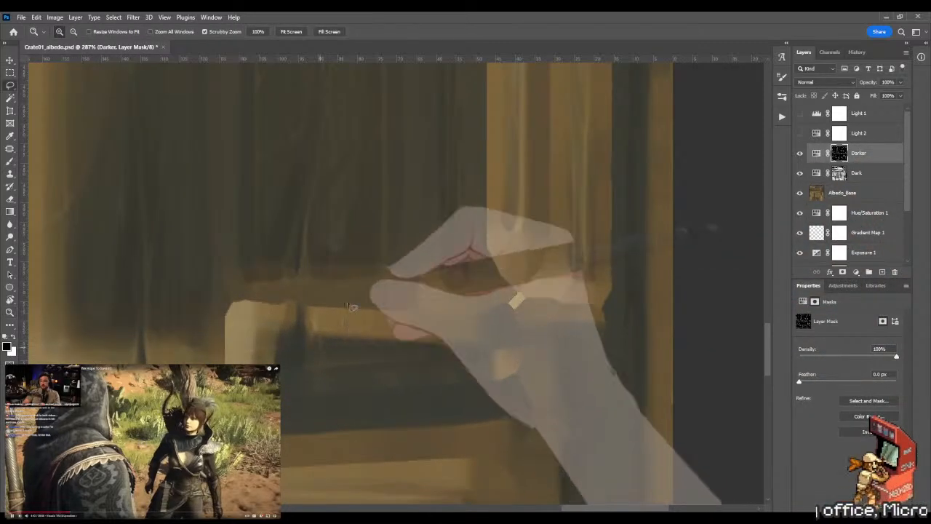
key("l")
mouse_move(321, 336)
left_mouse_down()
mouse_move(315, 356)
mouse_move(342, 367)
mouse_move(453, 366)
mouse_move(354, 379)
mouse_move(325, 336)
left_mouse_up()
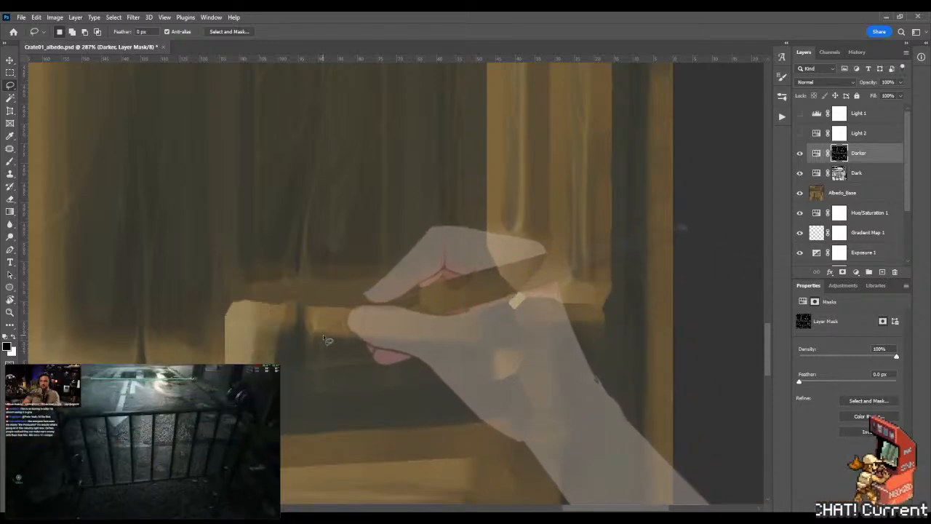
mouse_move(323, 336)
left_mouse_down()
mouse_move(316, 348)
mouse_move(353, 361)
mouse_move(442, 354)
mouse_move(320, 337)
left_mouse_up()
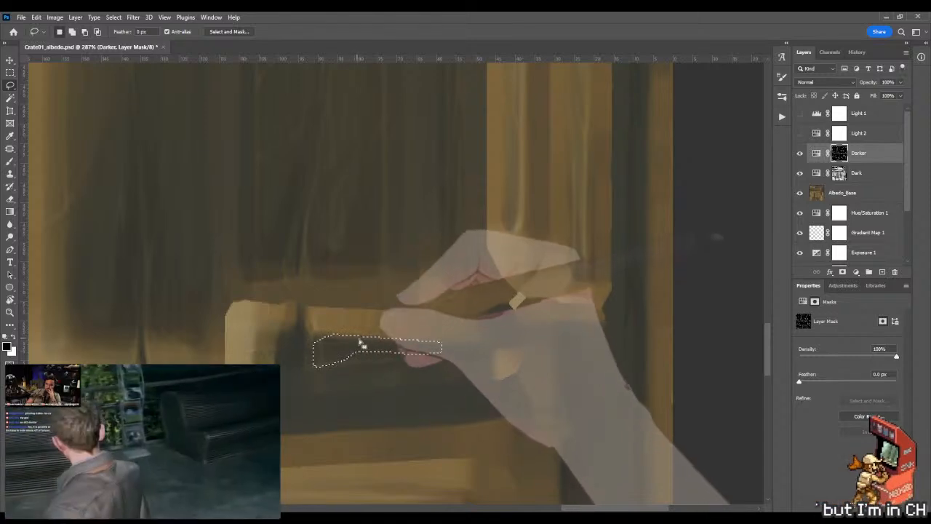
key("z")
left_click_drag(371, 346, 357, 357)
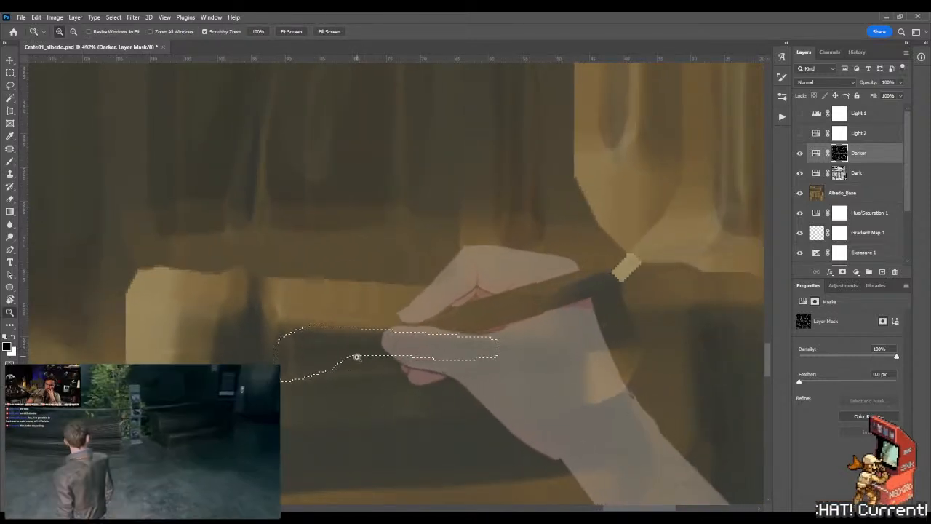
key("l")
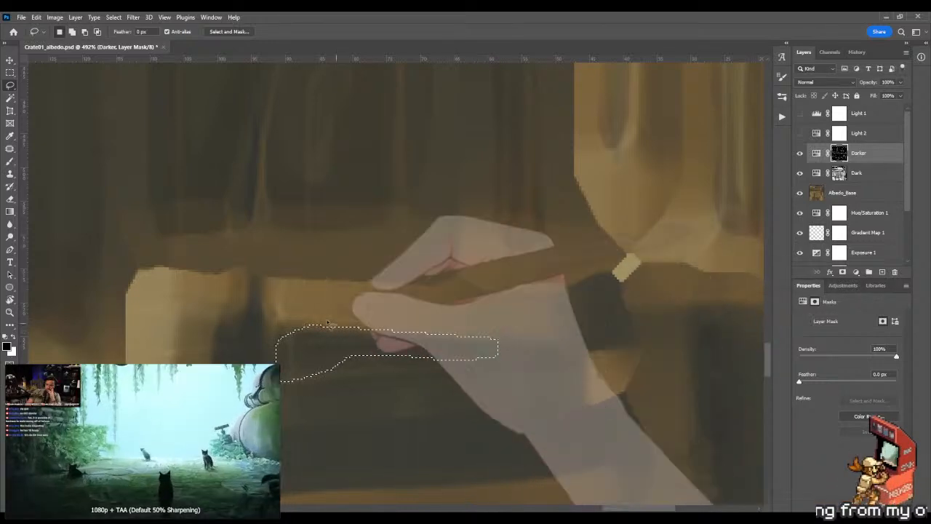
mouse_move(288, 305)
left_mouse_down()
mouse_move(413, 343)
mouse_move(451, 336)
left_mouse_up()
- Fill the shadow selection on the Darker mask with a linear white gradient, deselect, and soften the shape with the Brush and Mixer Brush
key("g")
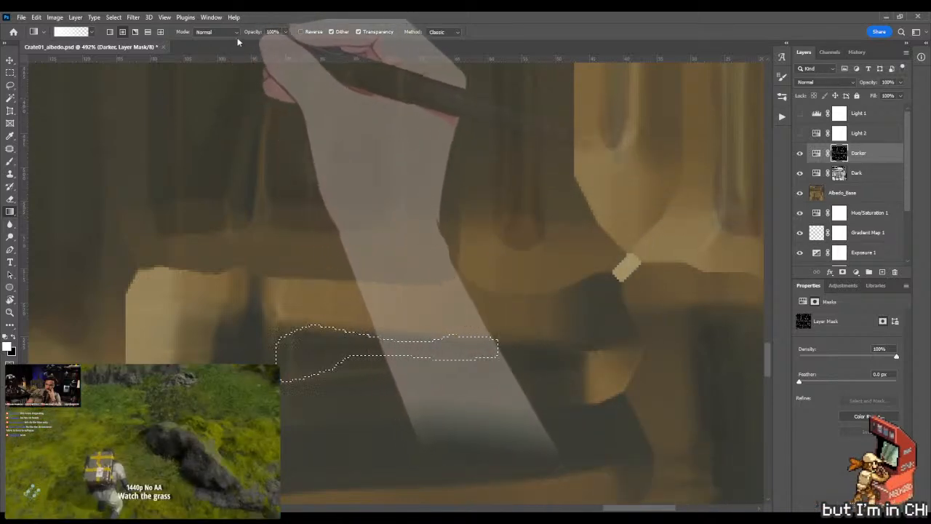
left_click_drag(370, 173, 370, 255)
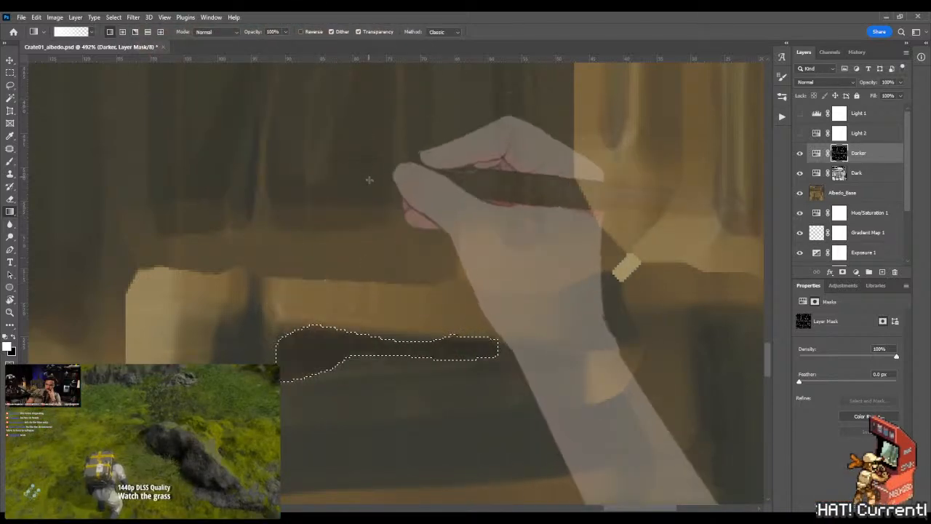
key("ctrl+d")
key("m")
key("b")
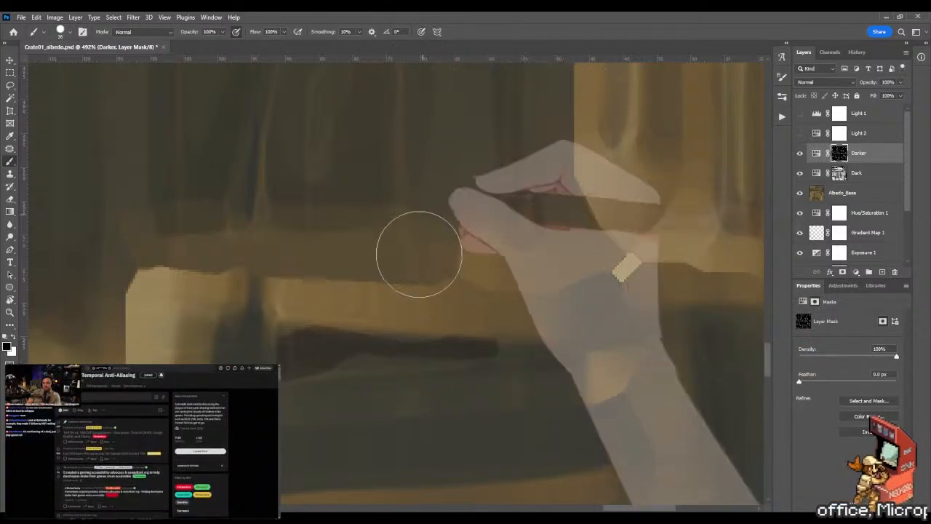
key("shift+b")
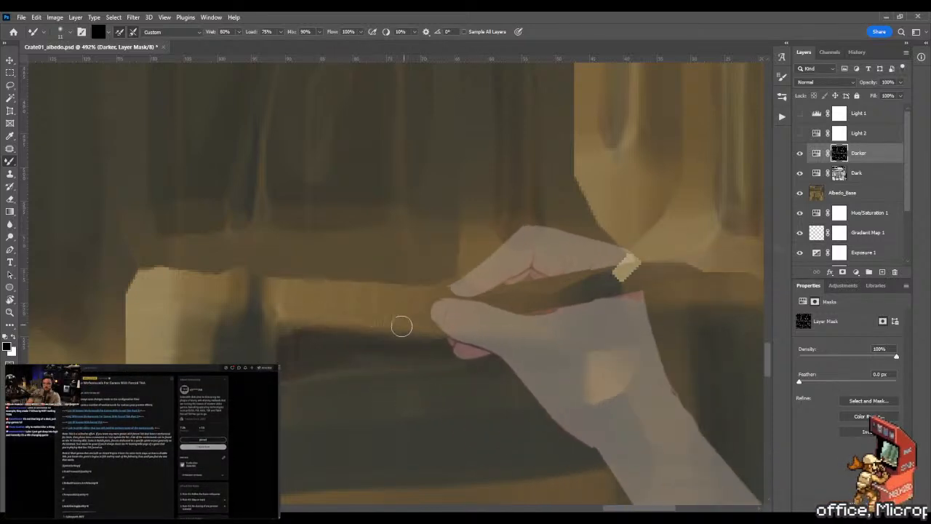
- Select a rectangle around the recess, fade its shadow on the Darker mask with a linear black-to-transparent gradient, and deselect
key("z")
left_click_drag(399, 312, 505, 348)
key("z")
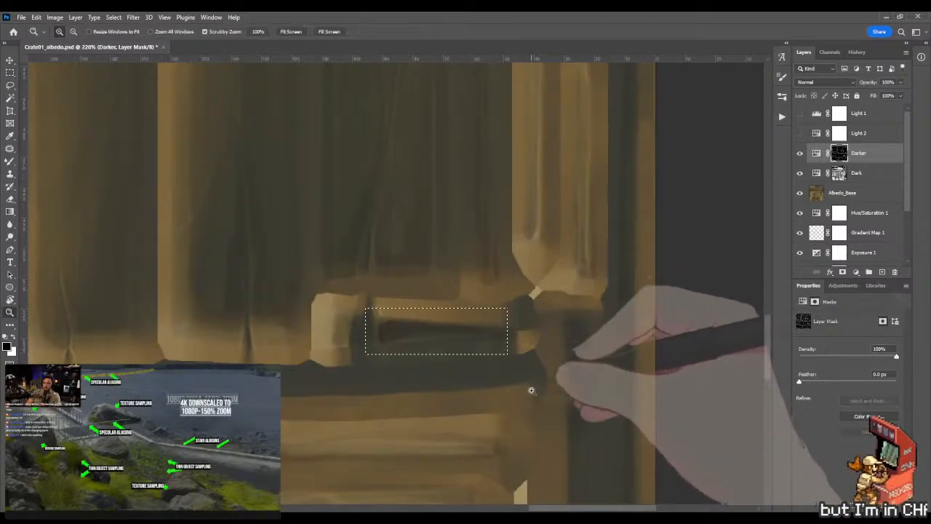
left_click_drag(529, 389, 460, 389)
key("g")
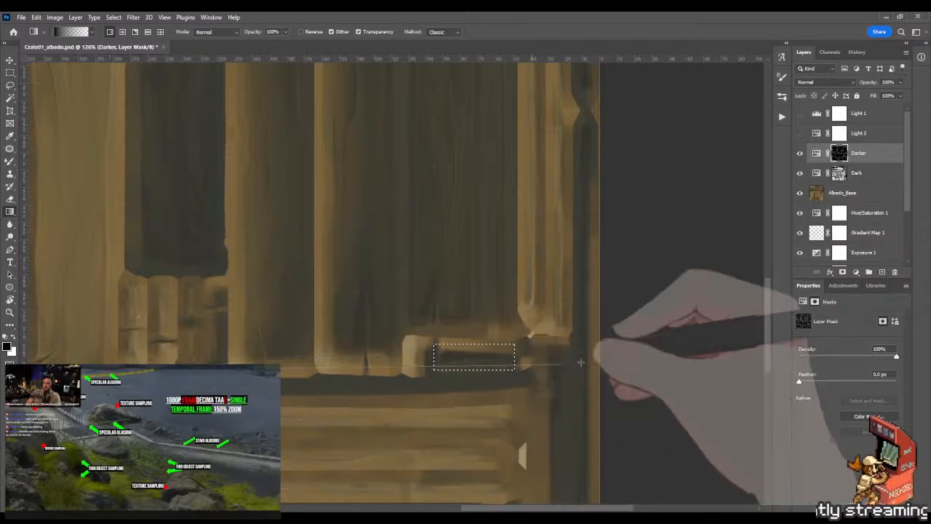
left_click_drag(455, 202, 489, 408)
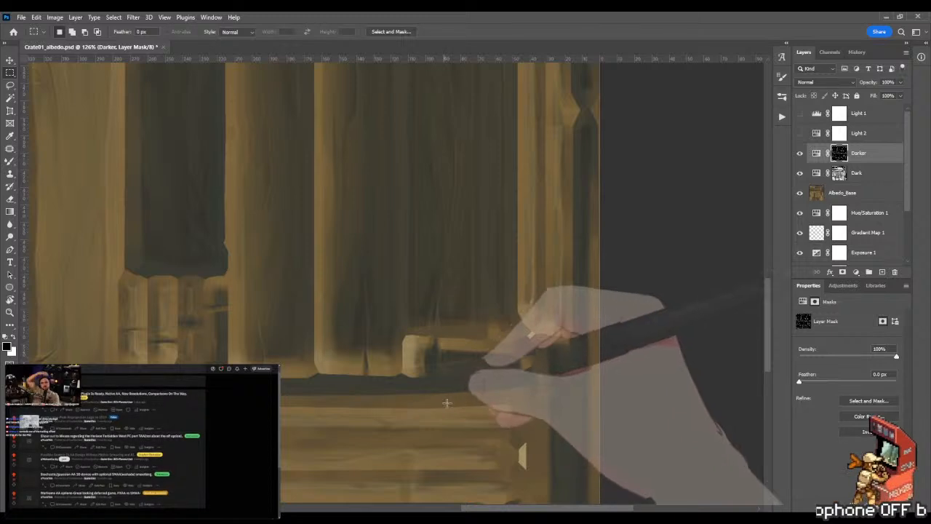
- Examine the shading across the crate texture's planks, from the recess through the other boards and back
key("z")
left_click(459, 340, "alt")
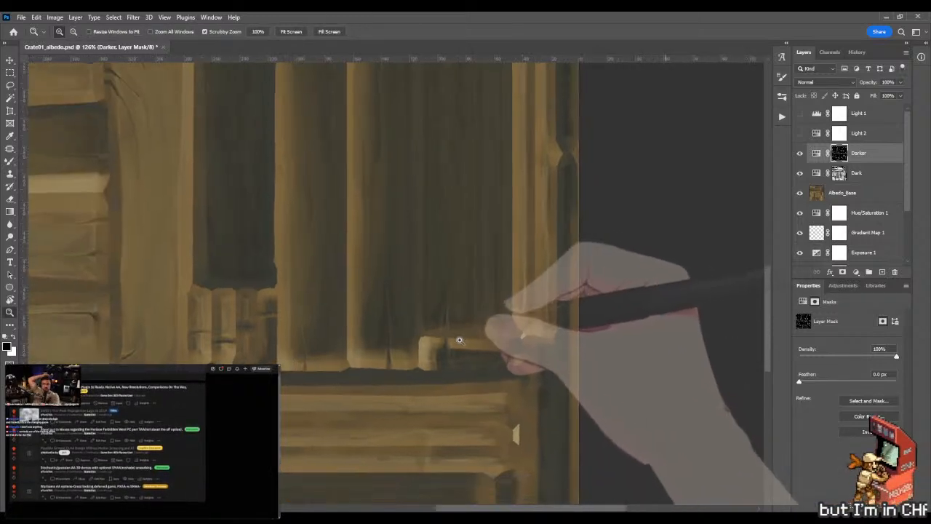
left_click(459, 340, "alt")
left_click_drag(339, 272, 495, 281)
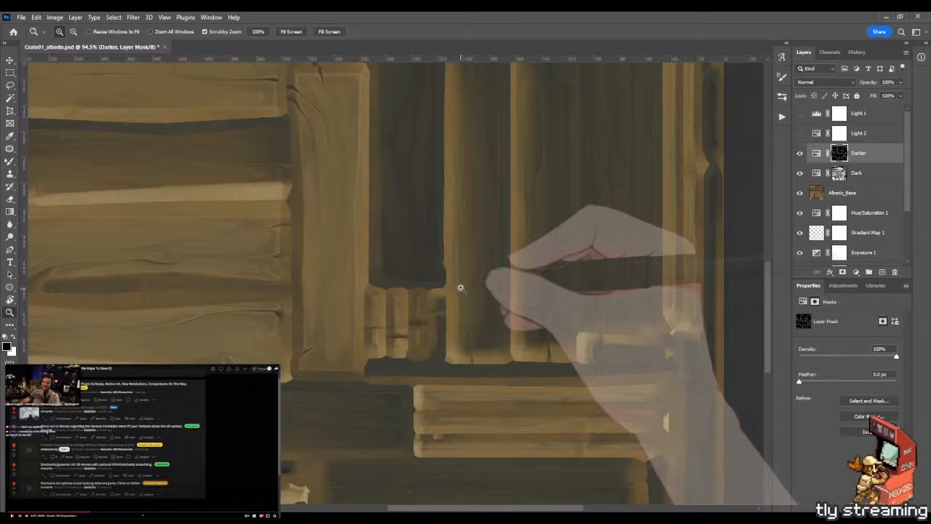
left_click_drag(312, 427, 521, 283)
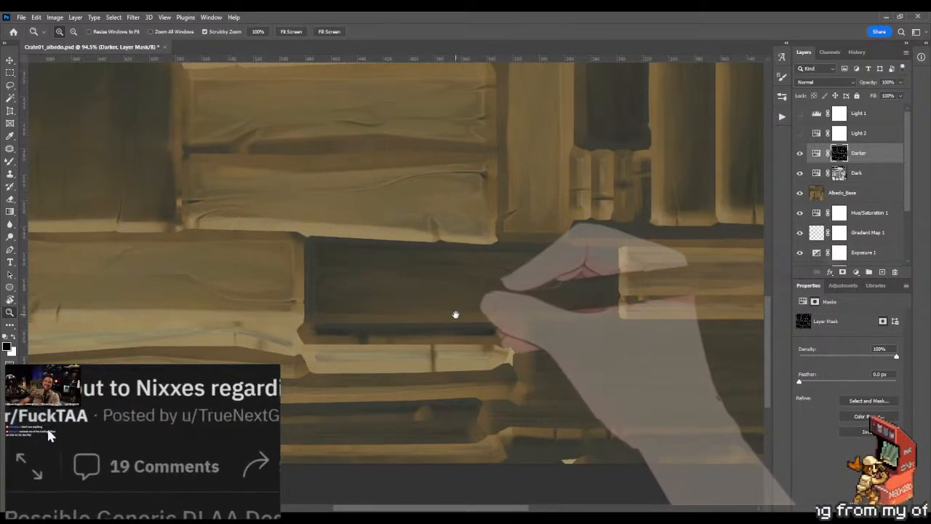
left_click_drag(311, 420, 359, 397)
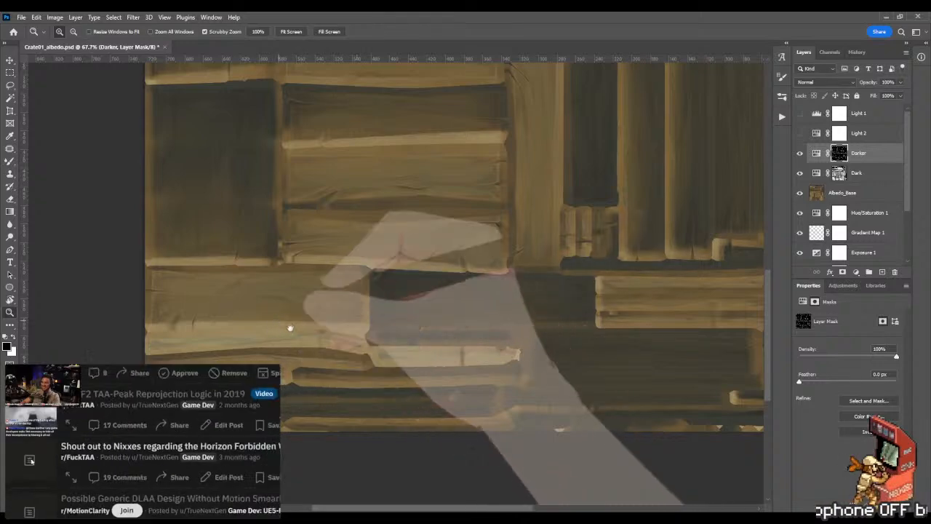
left_click_drag(282, 328, 286, 449)
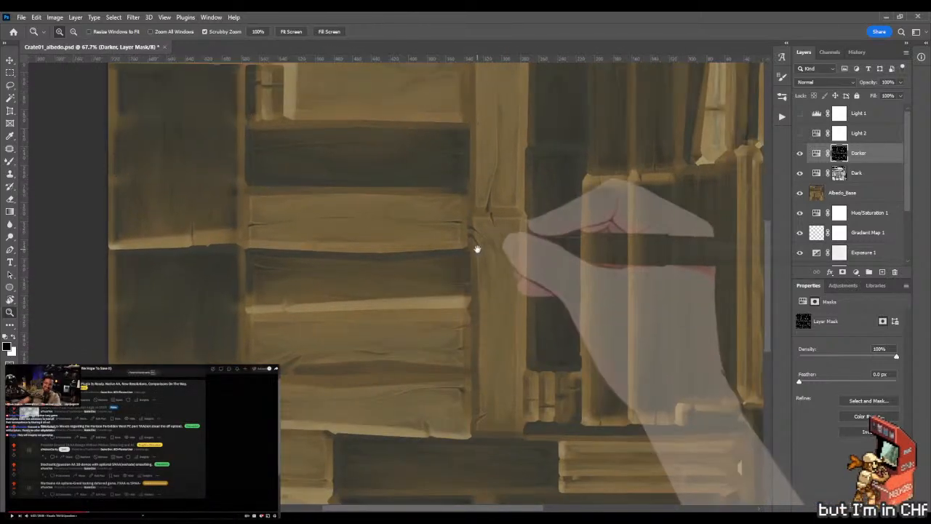
left_click_drag(478, 249, 430, 366)
left_click_drag(452, 216, 266, 237)
left_click_drag(518, 335, 482, 308)
left_click_drag(495, 212, 518, 211)
left_click_drag(476, 332, 464, 203)
left_click_drag(445, 351, 457, 211)
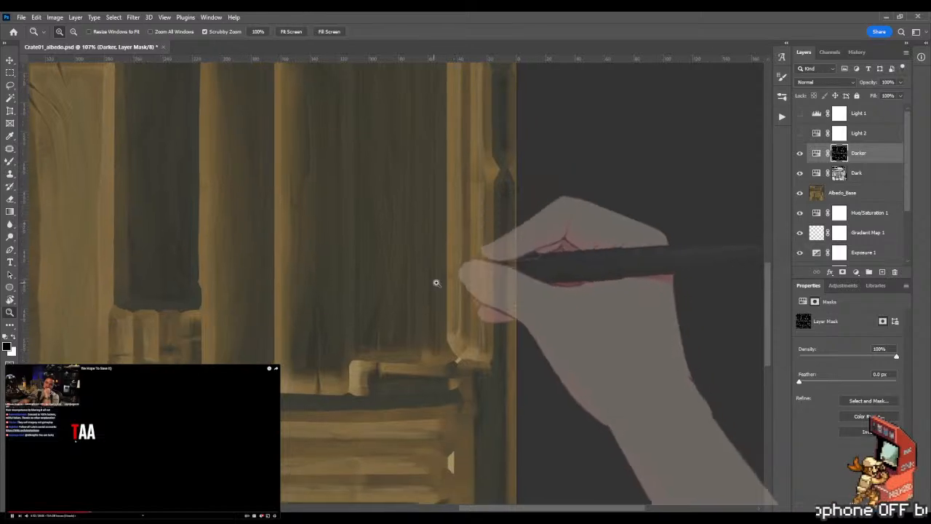
- Save the crate albedo document
key("ctrl+s")
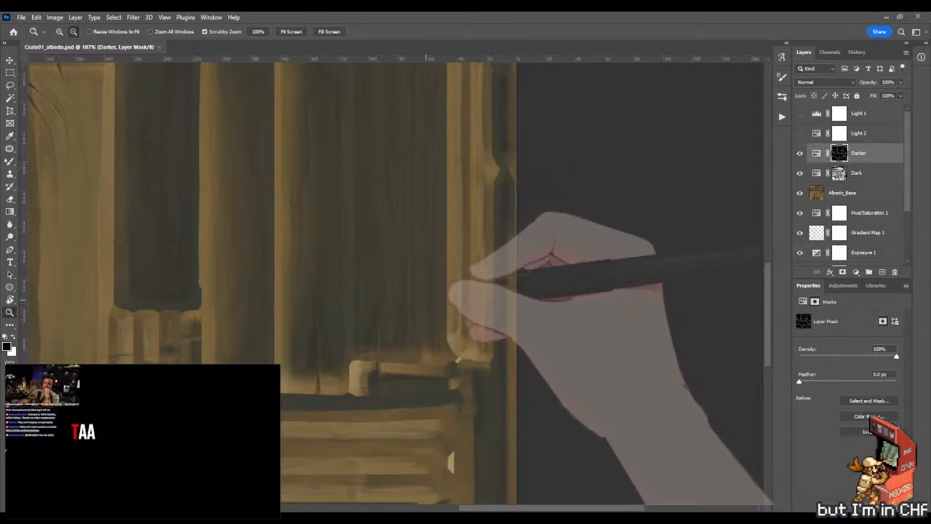
- Switch to Blender, open the recent file Concept 16.blend to view the prop models, and close it without saving
key("alt+Tab")
left_click_drag(459, 277, 506, 313)
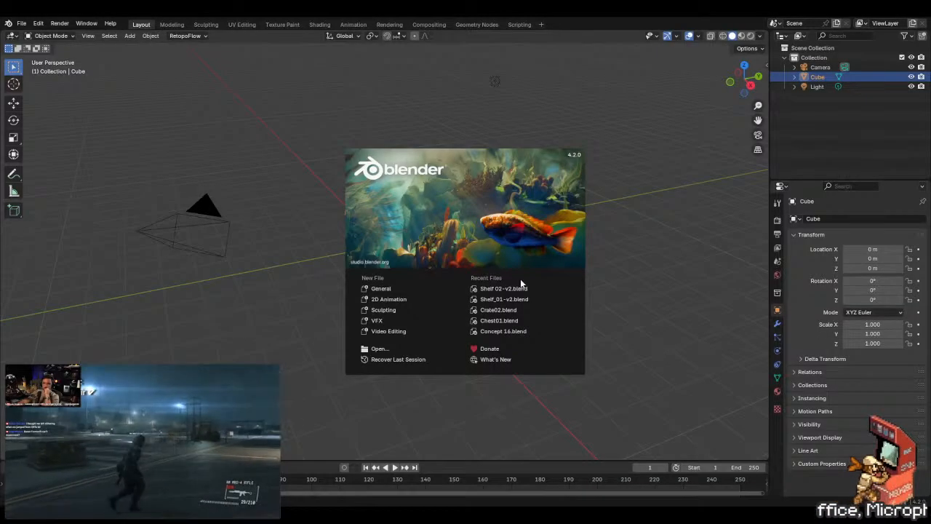
left_click(514, 331)
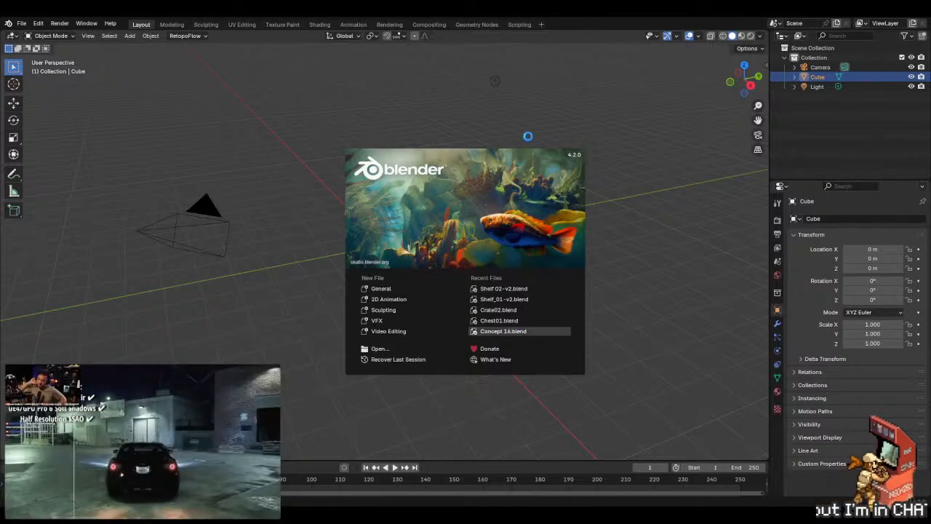
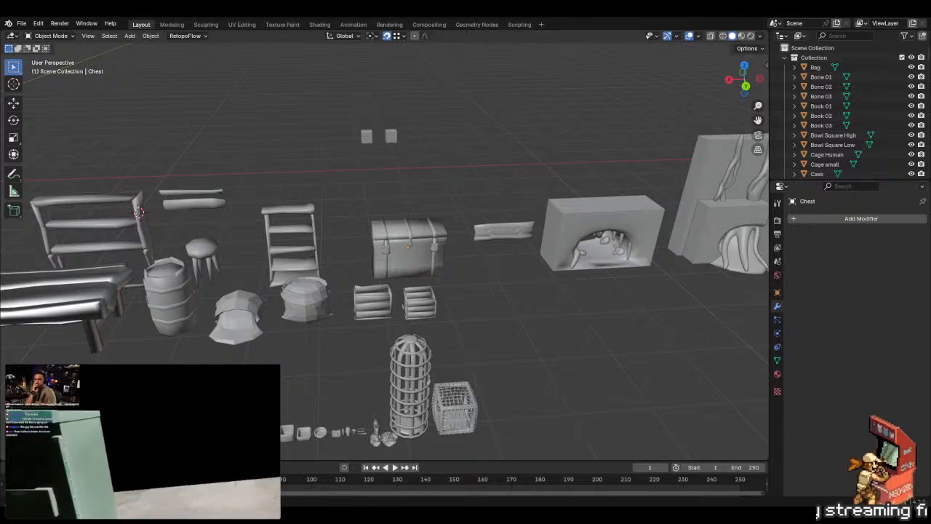
key("ctrl+q")
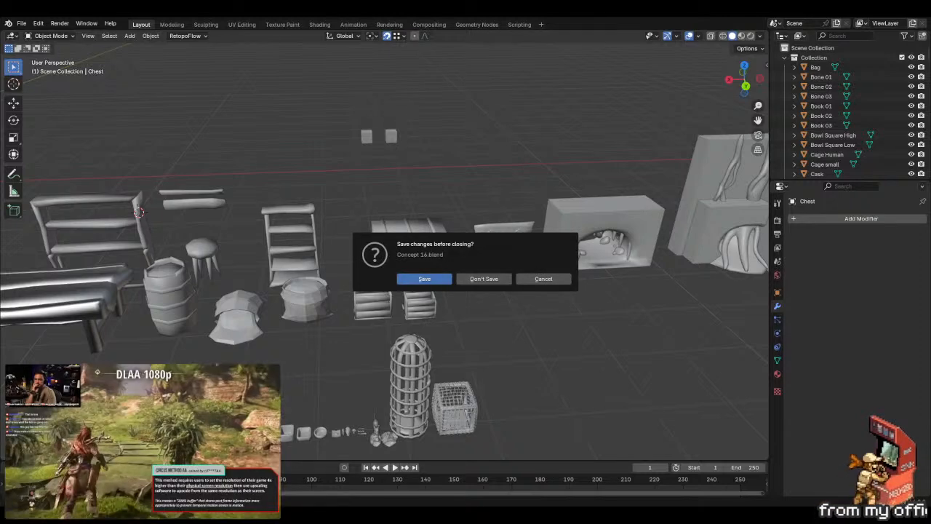
left_click(496, 279)
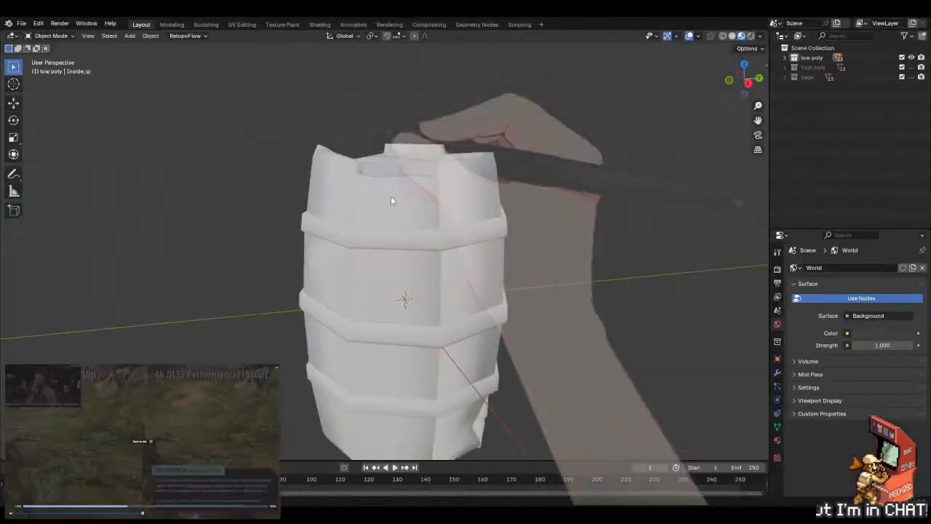
- Inspect the low poly barrel from above, then hide its collection and display the high poly collection for viewing
left_click(462, 252)
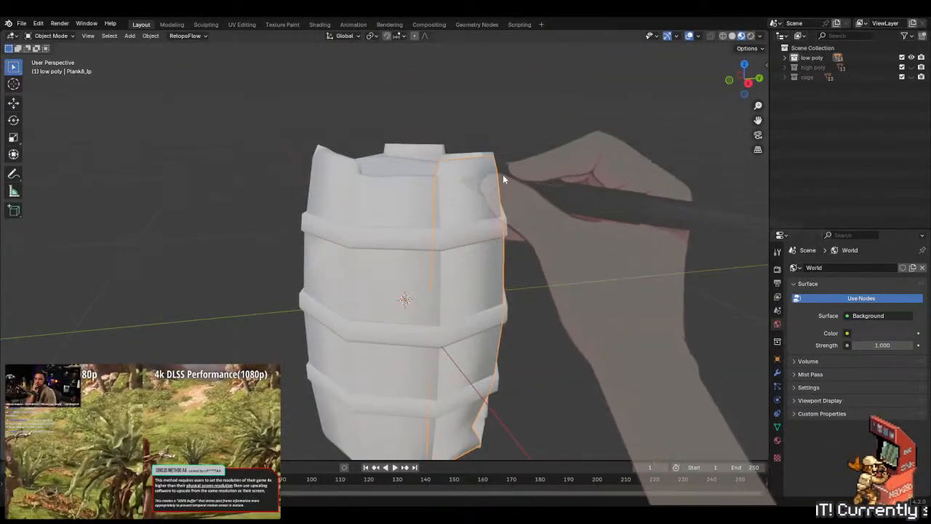
middle_click_drag(535, 182, 512, 217)
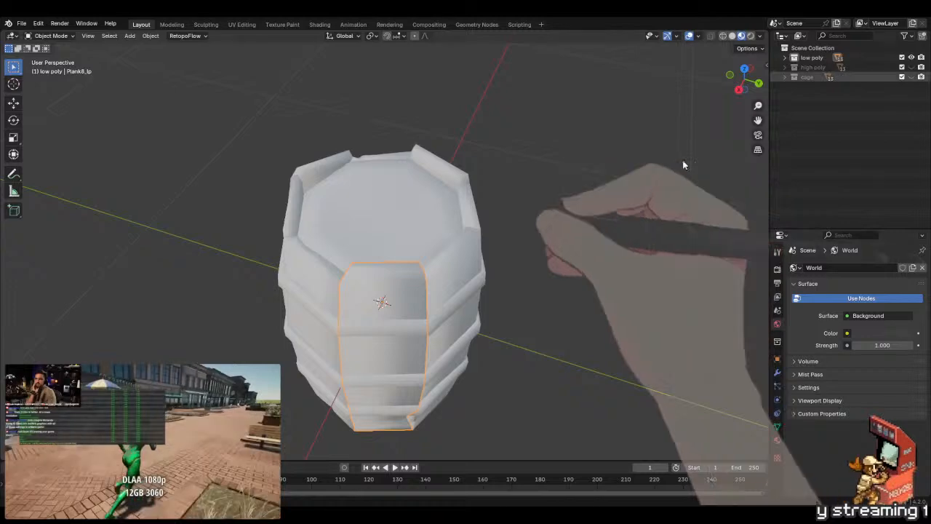
left_click(912, 58)
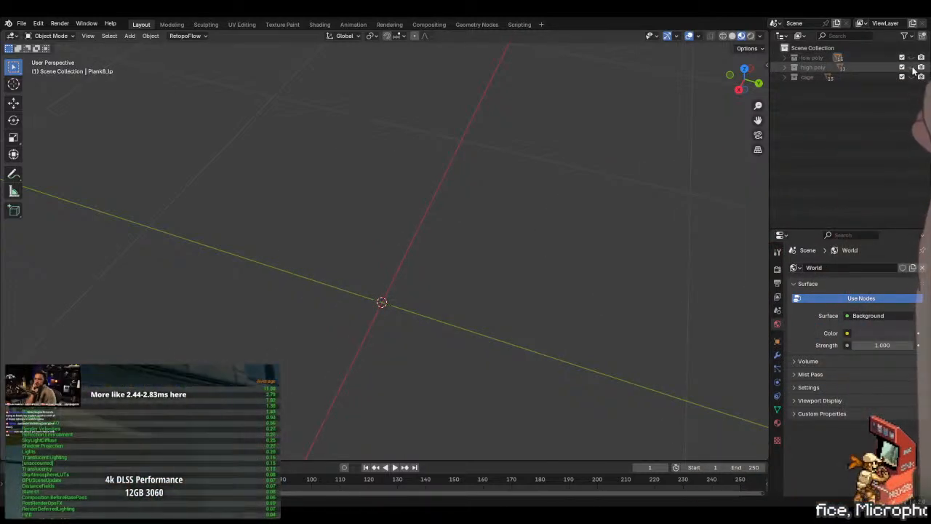
left_click(912, 66)
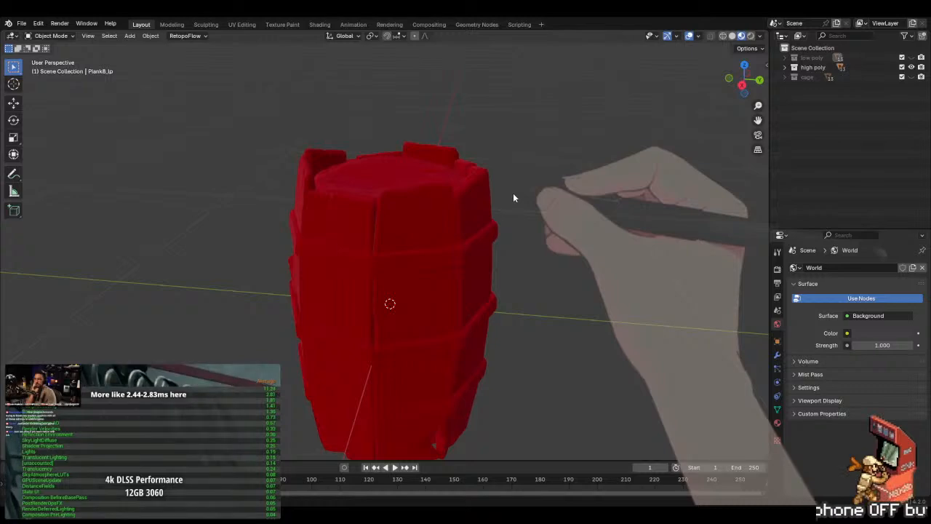
middle_click_drag(513, 193, 522, 135)
- Display the cage and low poly collections instead of the high poly one, and expand the object lists of all three collections
left_click(912, 67)
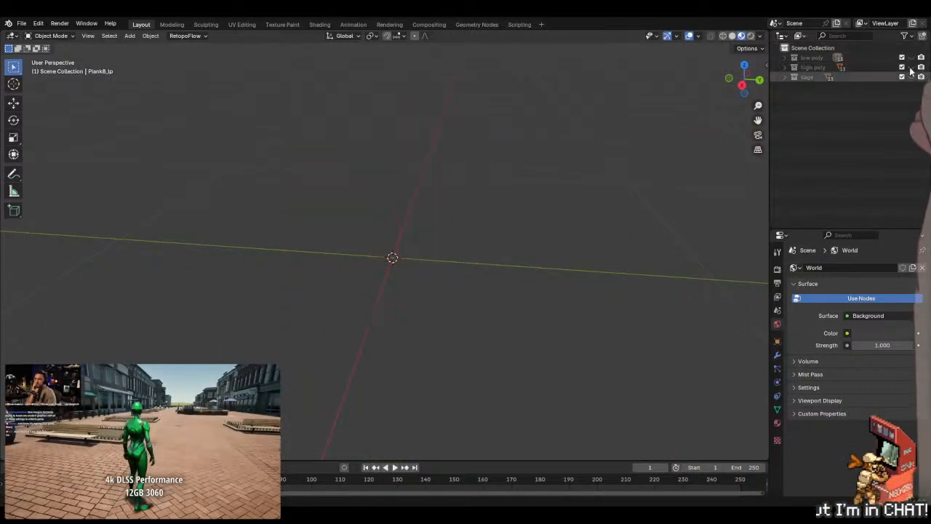
left_click(912, 77)
left_click(785, 77)
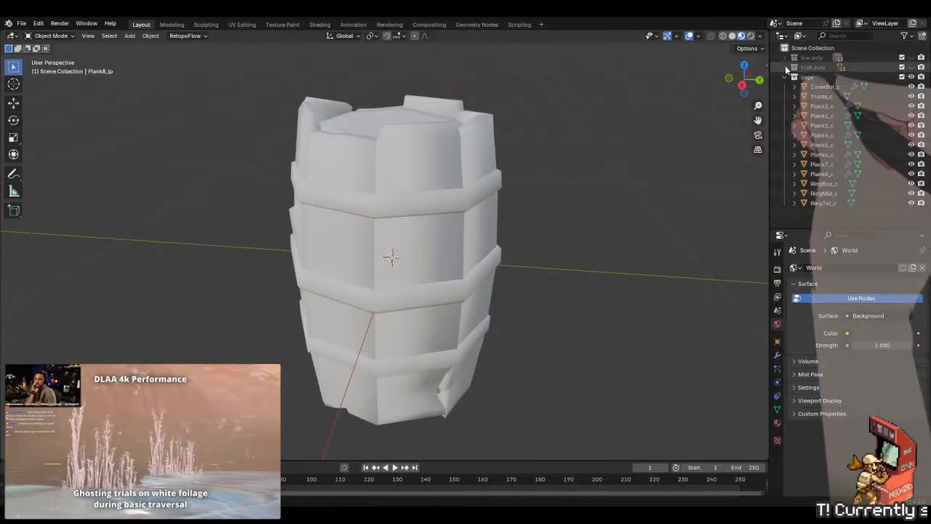
left_click(785, 67)
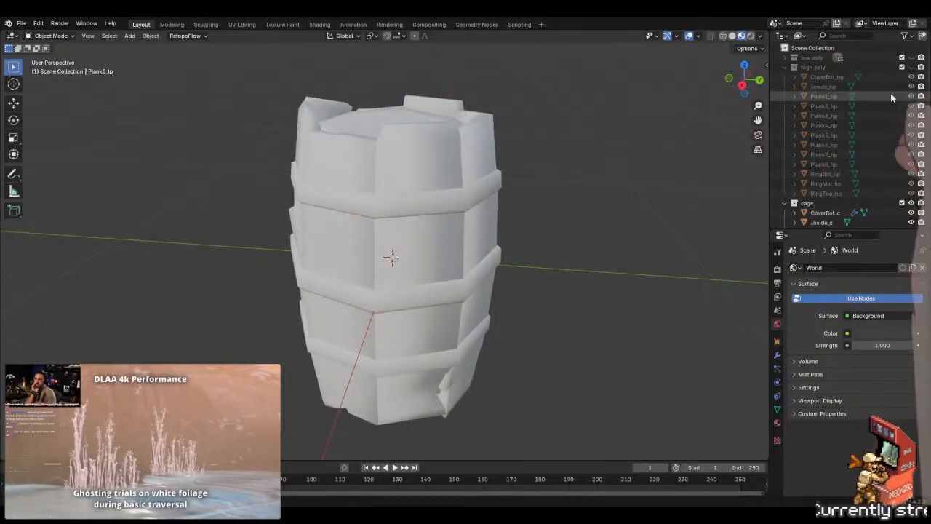
left_click(912, 58)
left_click(785, 58)
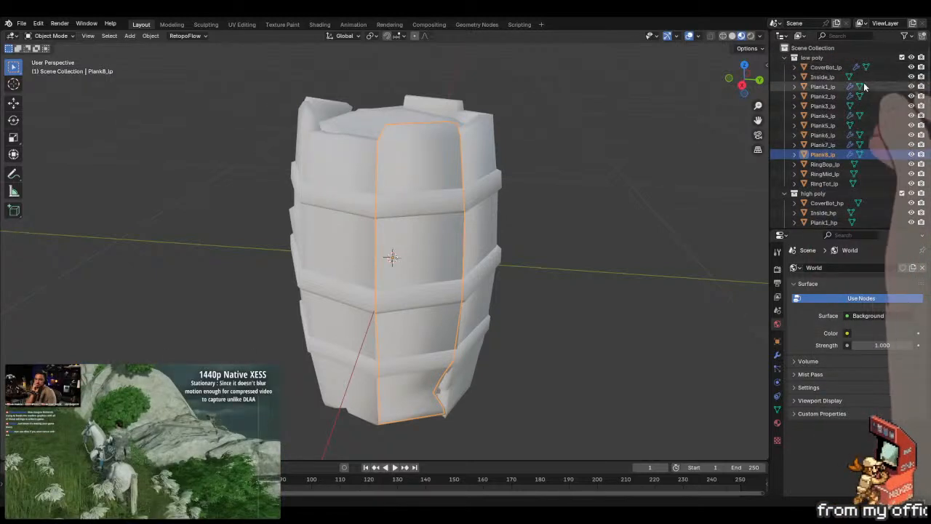
- Try hiding the individual low poly parts from CoverBot_lp to RingTot_lp, and show them again
left_click(825, 67)
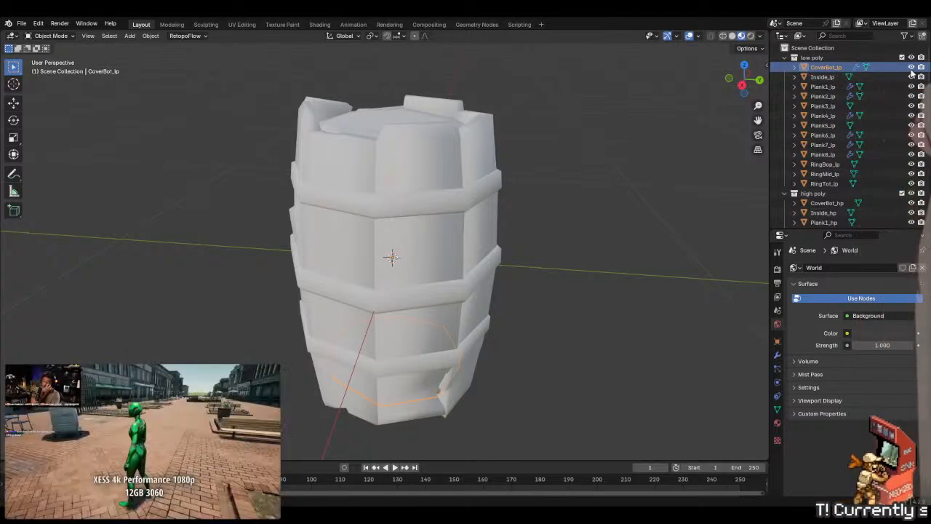
left_click_drag(912, 67, 917, 185)
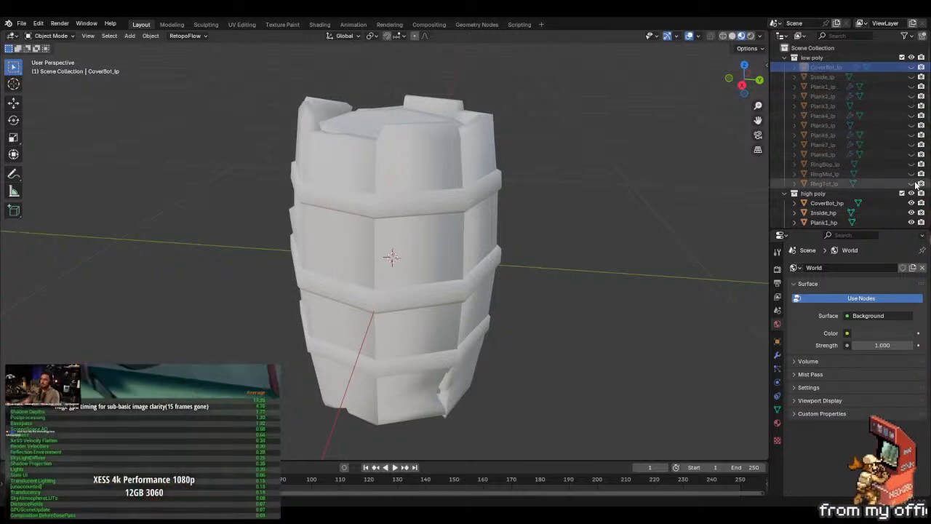
left_click_drag(912, 67, 914, 190)
left_click(912, 96)
left_click_drag(912, 115, 912, 183)
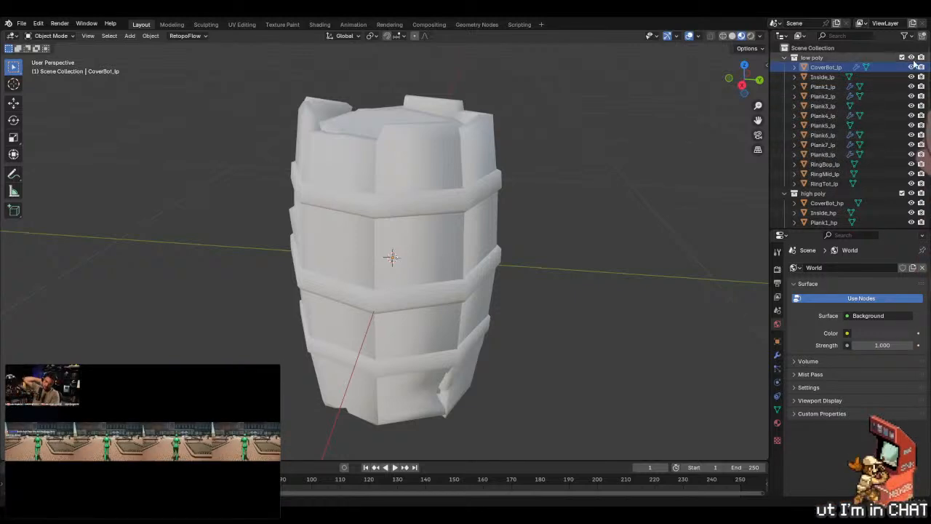
- Isolate CoverBot_c and CoverBot_hp by hiding the low poly collection and every other cage and high poly part
scroll(859, 146, "down", 5)
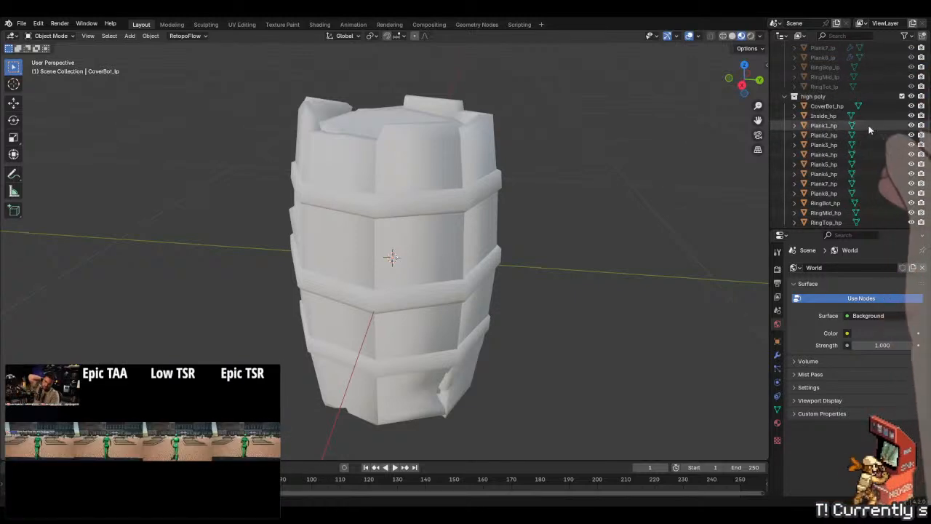
scroll(868, 125, "down", 5)
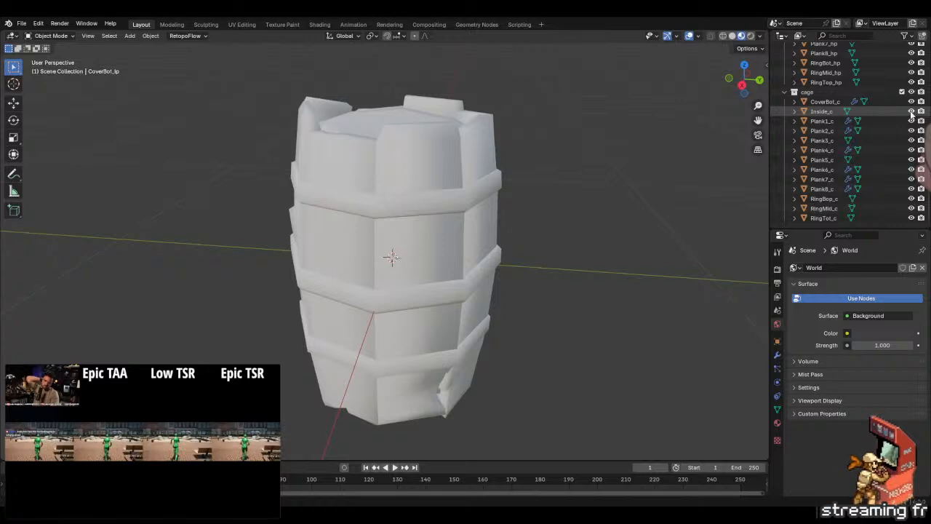
left_click_drag(912, 115, 912, 219)
scroll(897, 133, "up", 3)
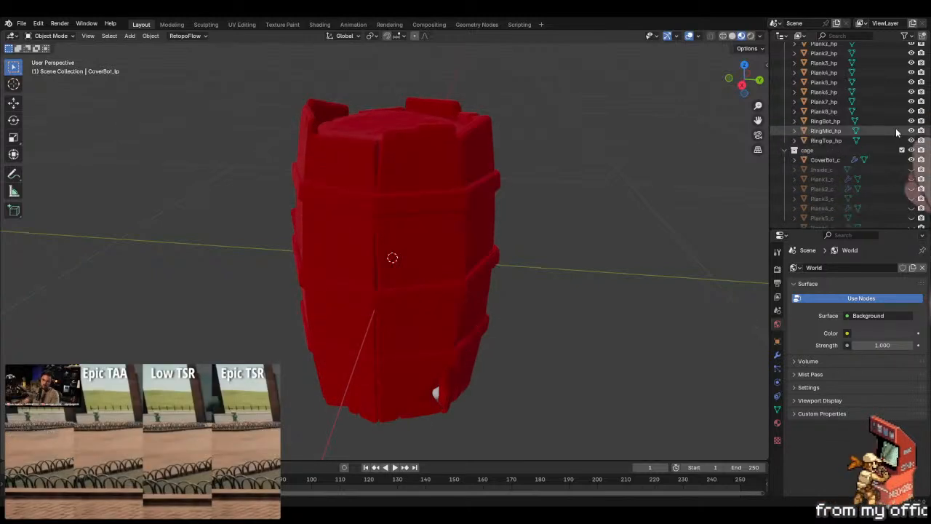
scroll(899, 134, "up", 3)
left_click_drag(911, 92, 912, 198)
- Check the 3D view settings and examine the CoverBot_c cage around the high poly bottom cover from several sides
left_click(439, 328)
middle_click_drag(457, 328, 715, 128)
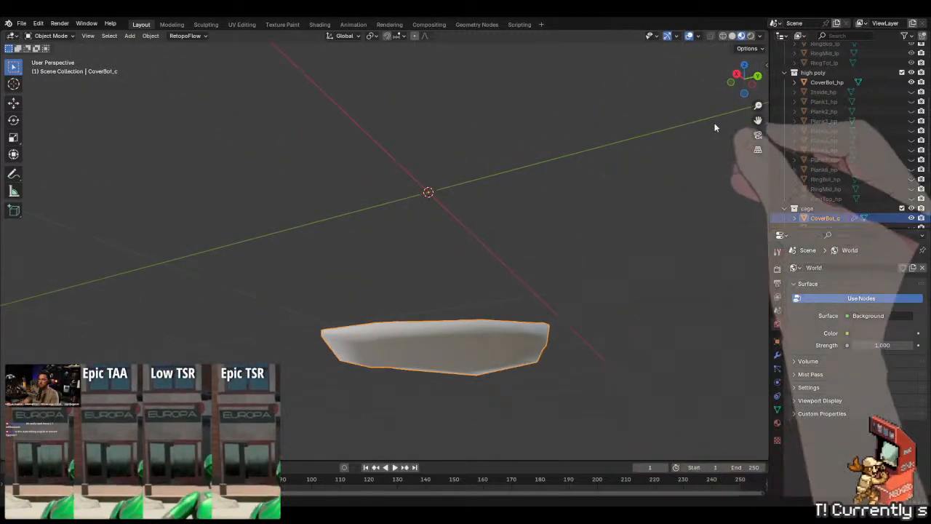
key("n")
left_click(763, 109)
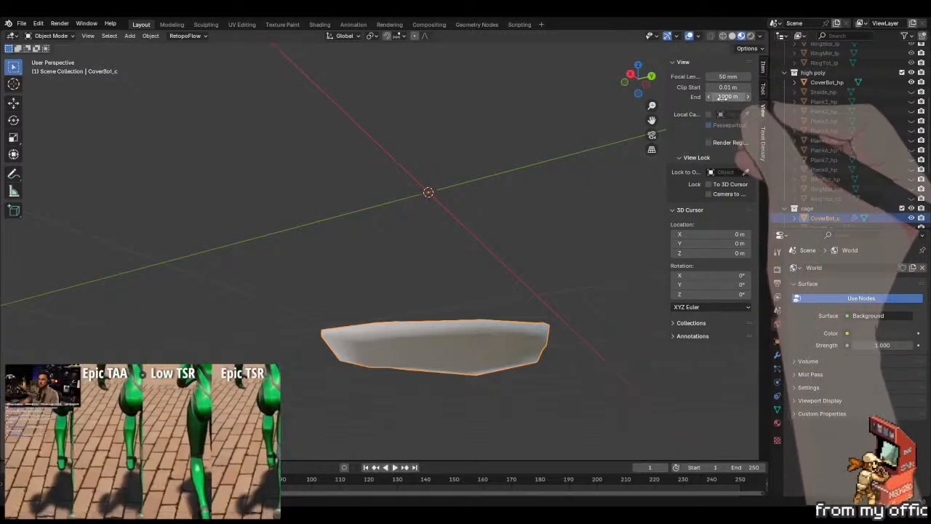
left_click(537, 204)
middle_click_drag(500, 336, 458, 355)
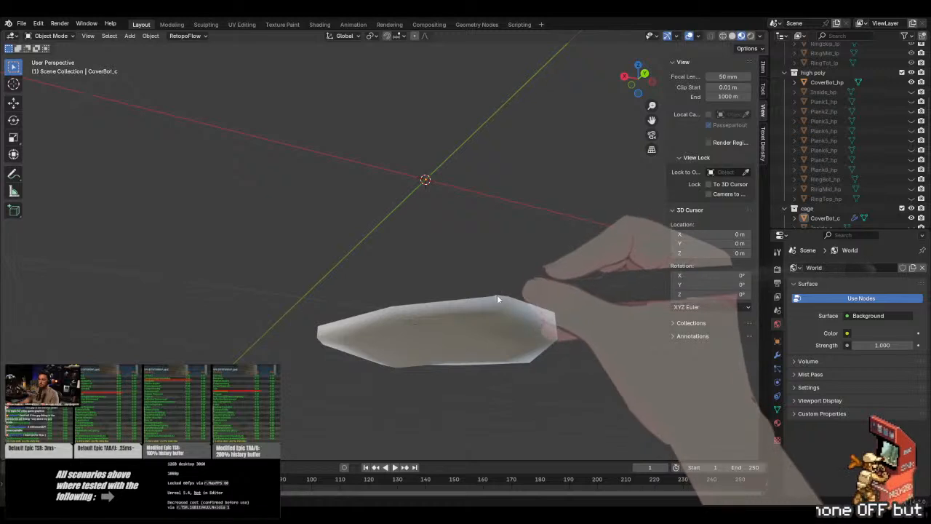
middle_click_drag(497, 294, 466, 168)
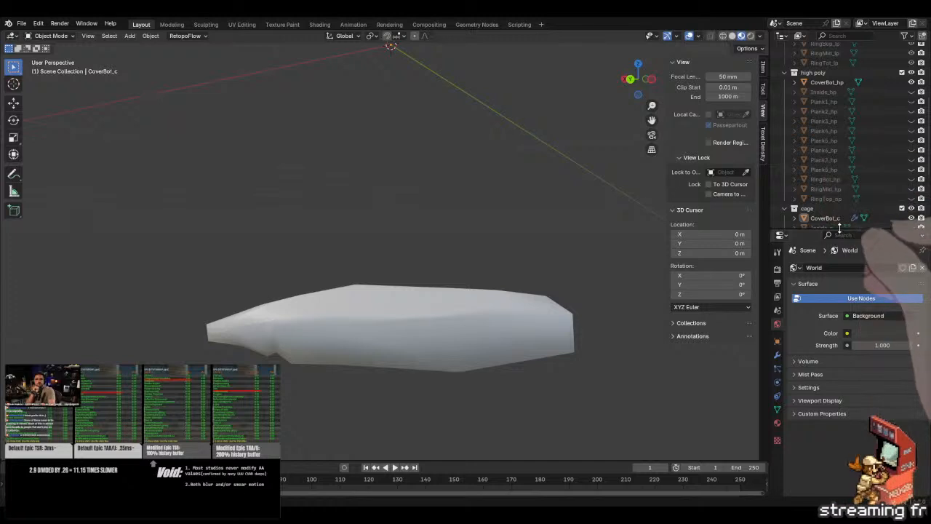
- Enlarge the object list and switch the visible pair from the bottom cover to Inside_hp and Inside_c
left_click_drag(839, 229, 837, 399)
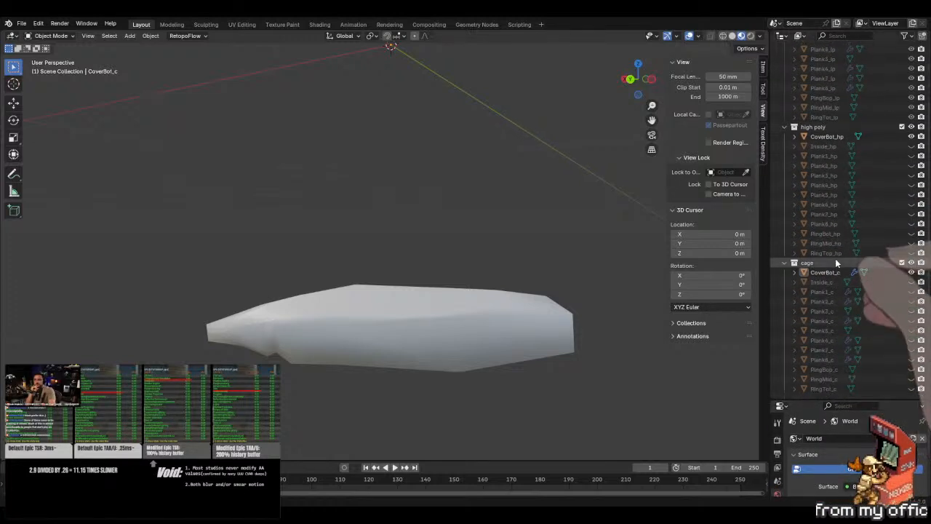
left_click(911, 136)
left_click(911, 146)
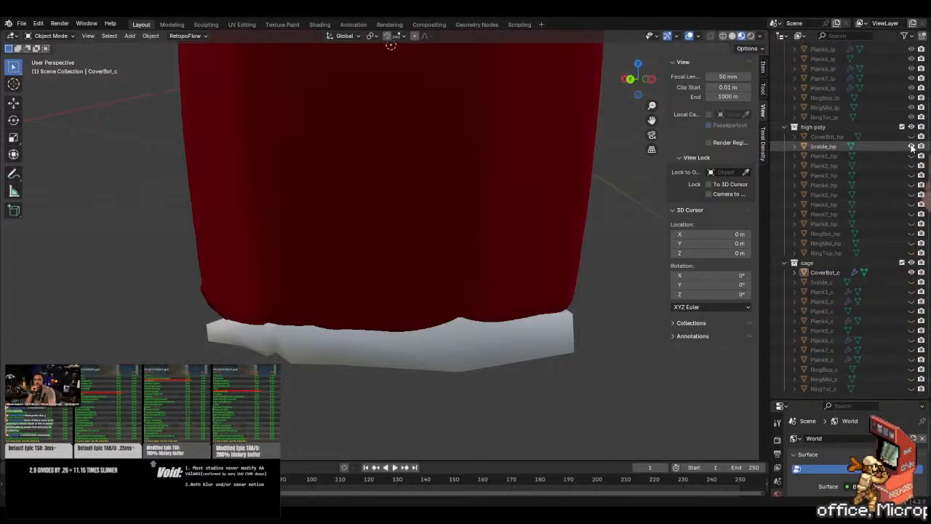
left_click(911, 272)
left_click(911, 282)
- Select the Inside_c cage and inspect its whole shape and mesh in Edit Mode
left_click(489, 219)
scroll(488, 207, "down", 3)
middle_click_drag(489, 185, 474, 252)
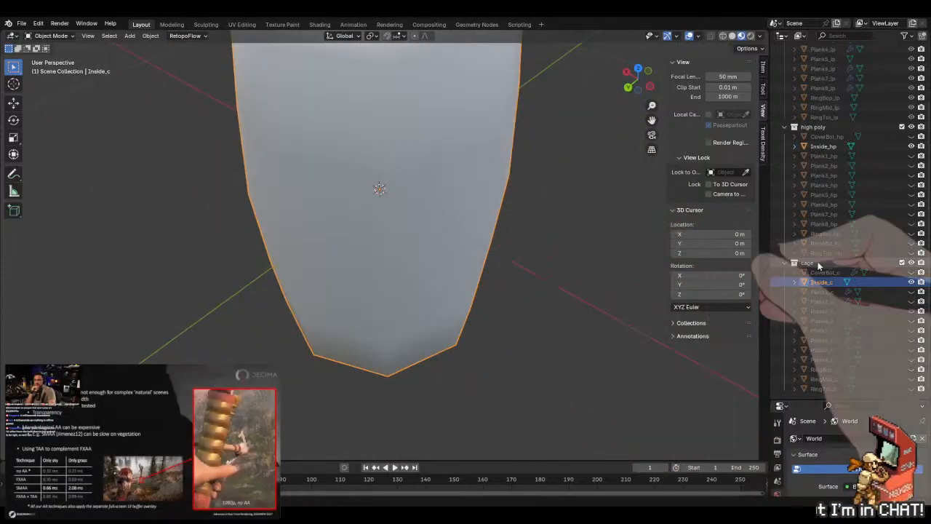
scroll(466, 276, "down", 4)
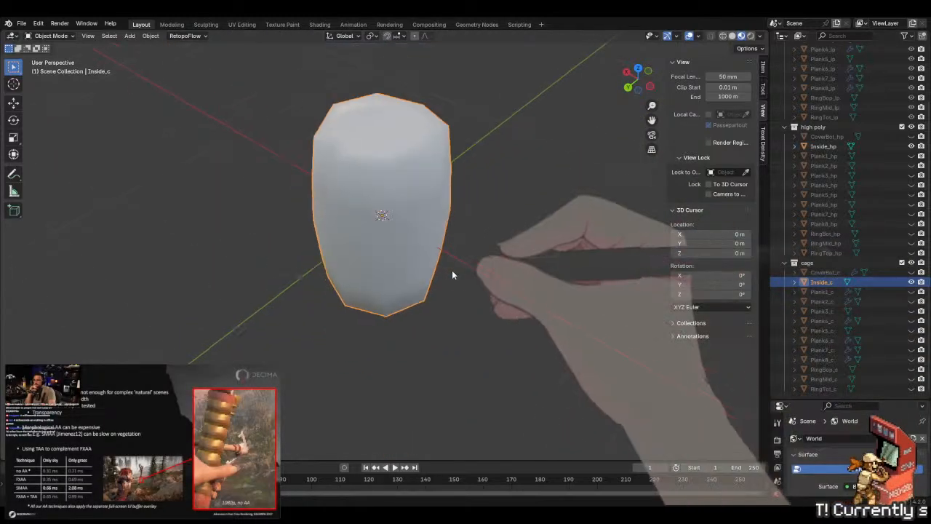
key("Tab")
key("Tab")
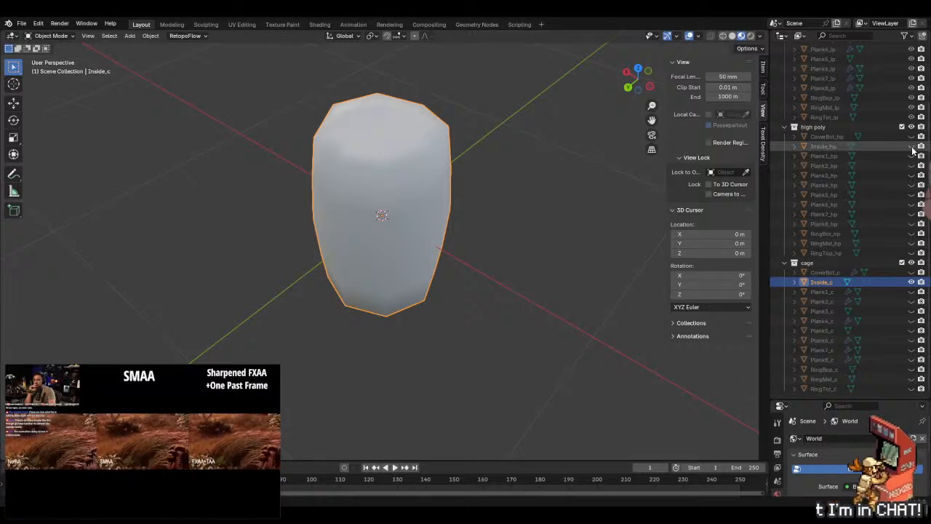
- Hide Inside_hp and Inside_c, and show Plank1_hp with its Plank1_c cage
left_click(912, 157)
left_click(912, 158)
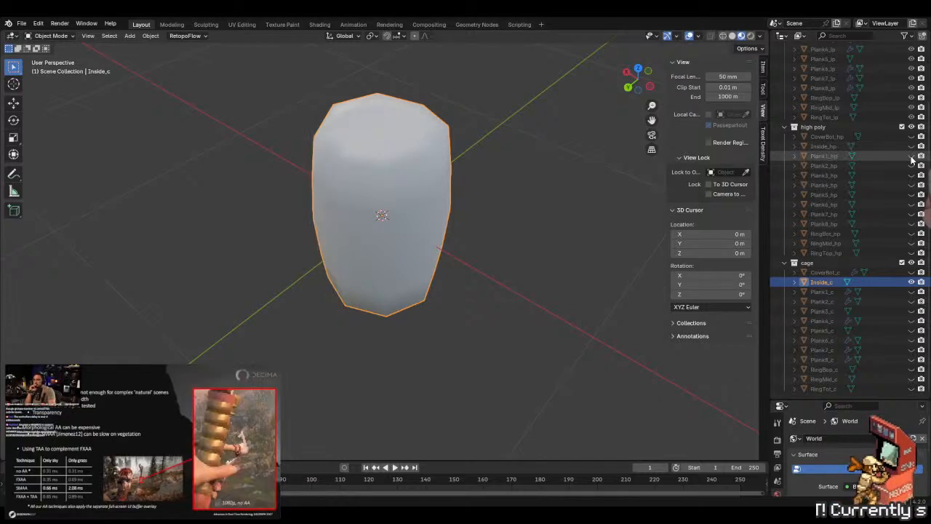
left_click(912, 146)
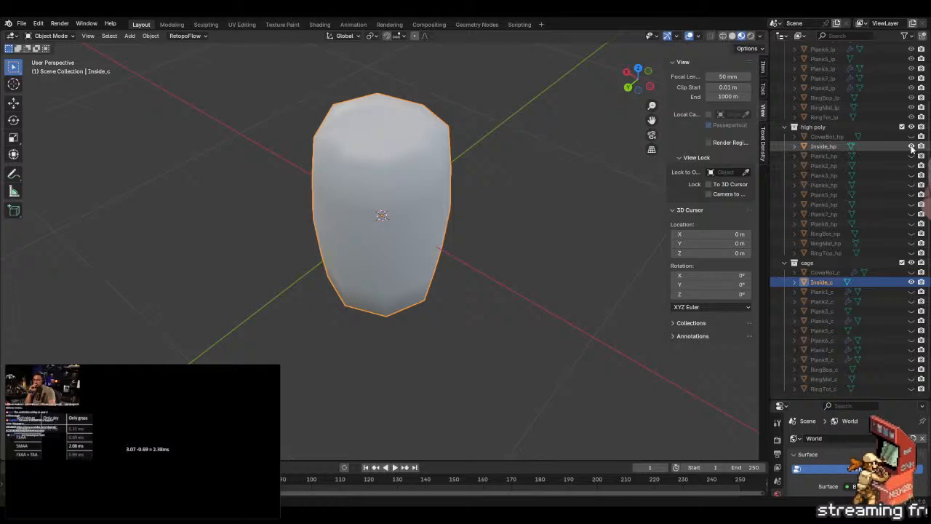
left_click(912, 282)
left_click(911, 292)
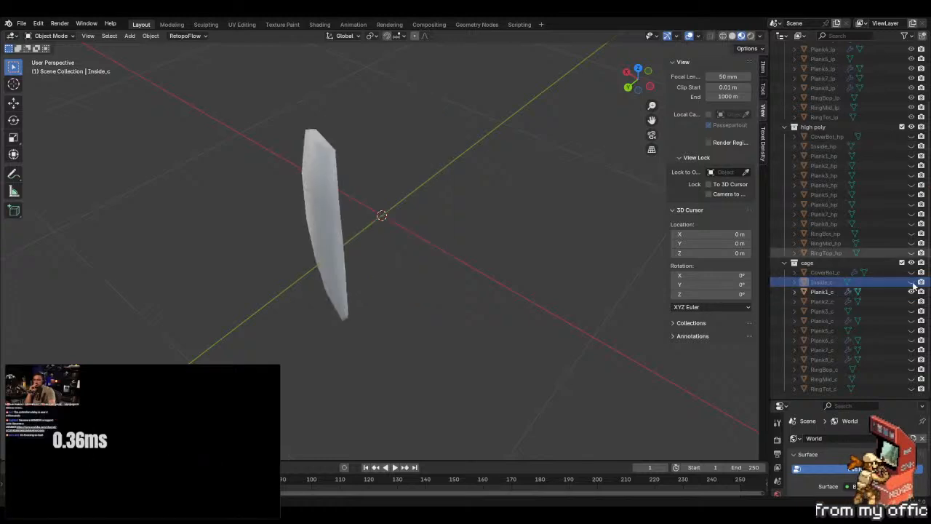
left_click(912, 156)
- Select the Plank1_c cage and inspect the mesh around its broken lower end in Edit Mode
middle_click_drag(364, 245, 370, 227)
left_click(487, 222)
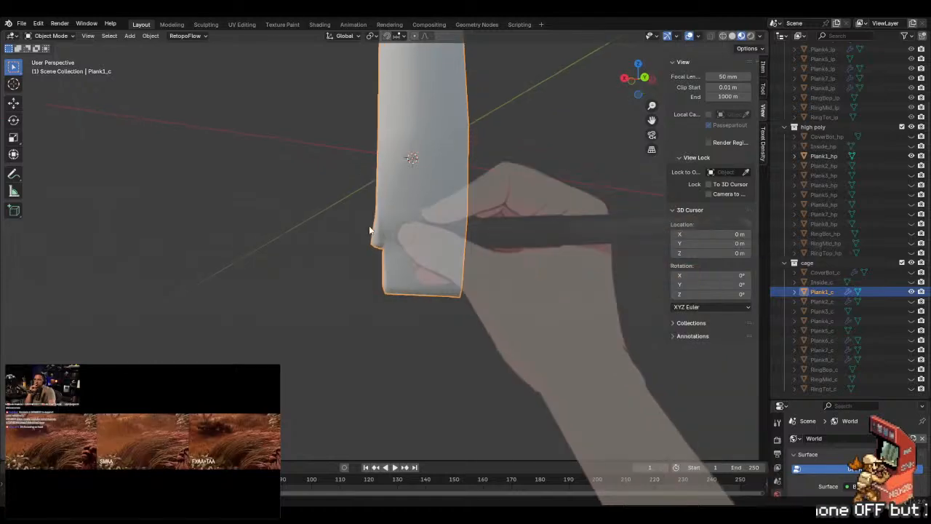
key("Tab")
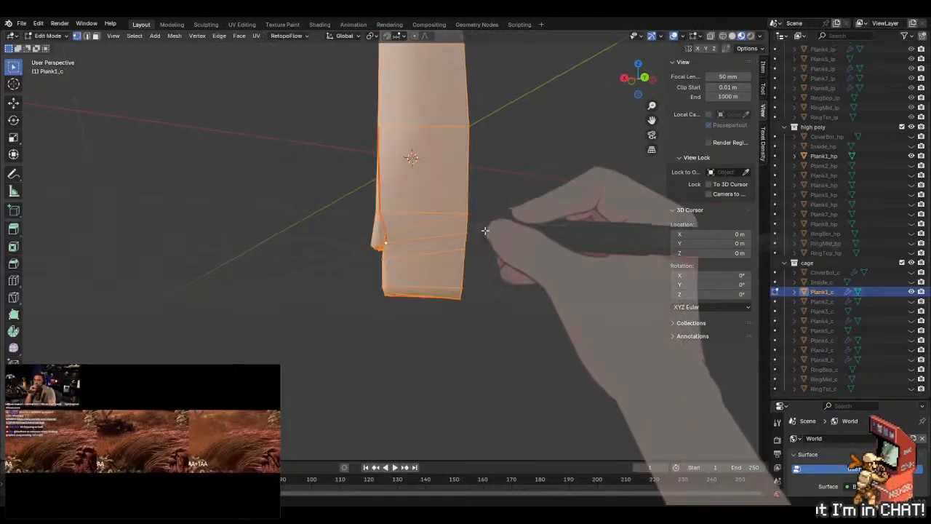
middle_click_drag(441, 230, 471, 201)
key("Tab")
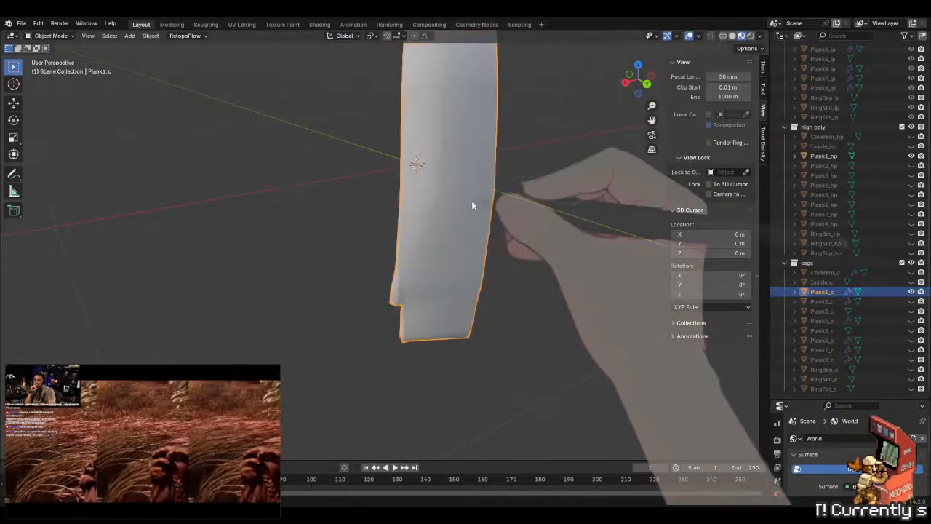
- Switch the visible pair to Plank2_c and Plank2_hp, and inspect the Plank2_c cage mesh in Edit Mode
left_click(912, 291)
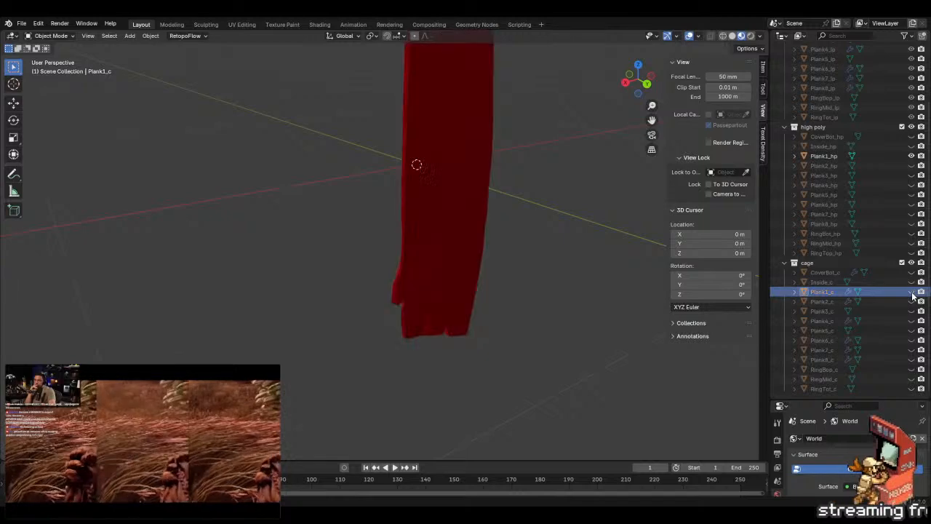
left_click(911, 302)
left_click(912, 156)
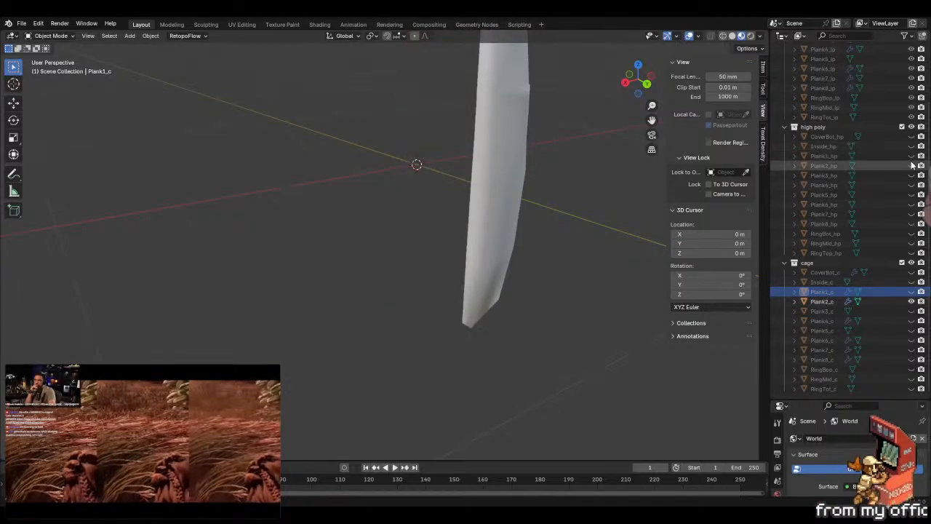
left_click(507, 178)
middle_click_drag(507, 177, 489, 254)
key("Tab")
middle_click_drag(415, 267, 502, 254)
key("Tab")
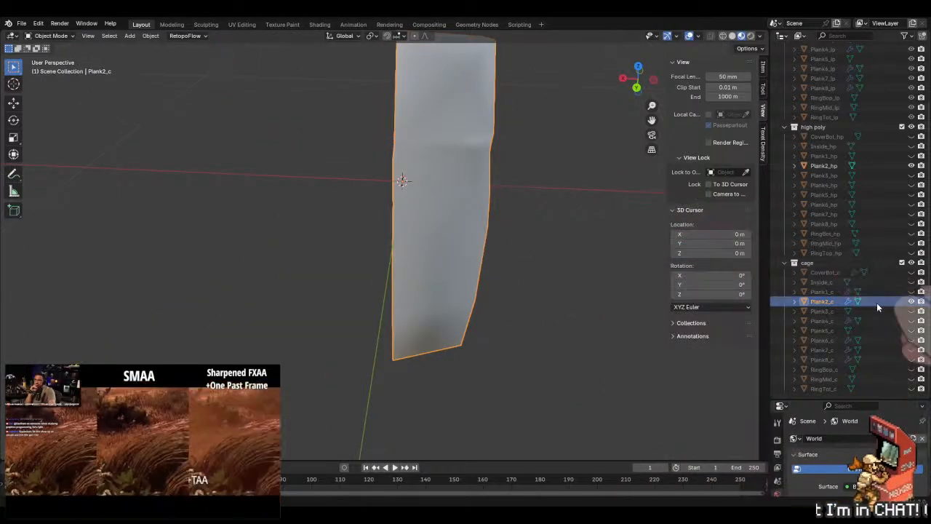
- Switch the visible pair to Plank3_c and Plank3_hp, and examine the cage around the plank
left_click(911, 301)
left_click(911, 310)
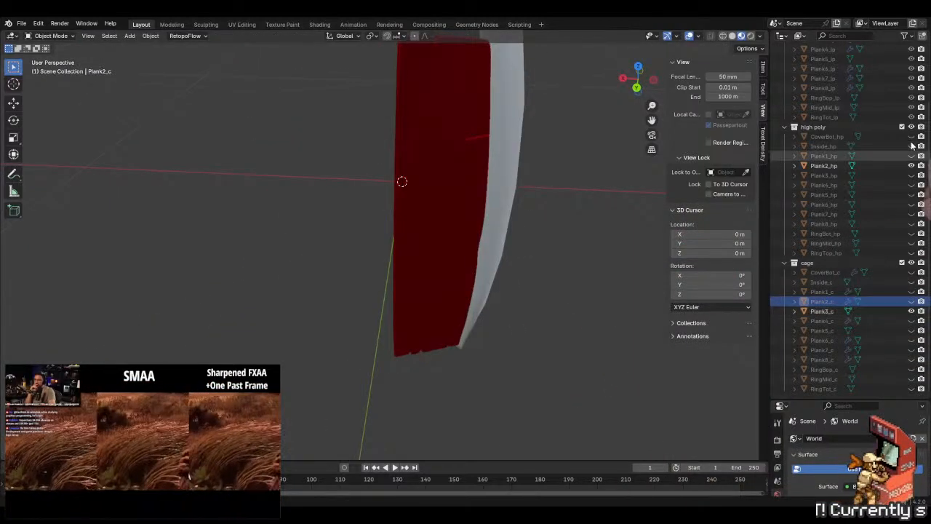
left_click(911, 165)
left_click(507, 195)
middle_click_drag(507, 195, 466, 247)
- Hide the Plank3_c cage and its Plank3_hp high poly plank
left_click(912, 311)
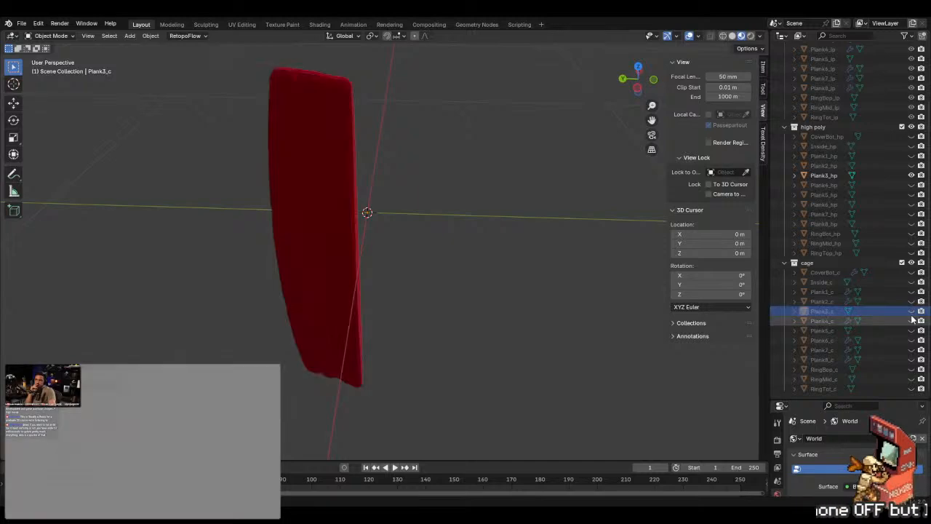
left_click(912, 321)
left_click(912, 321)
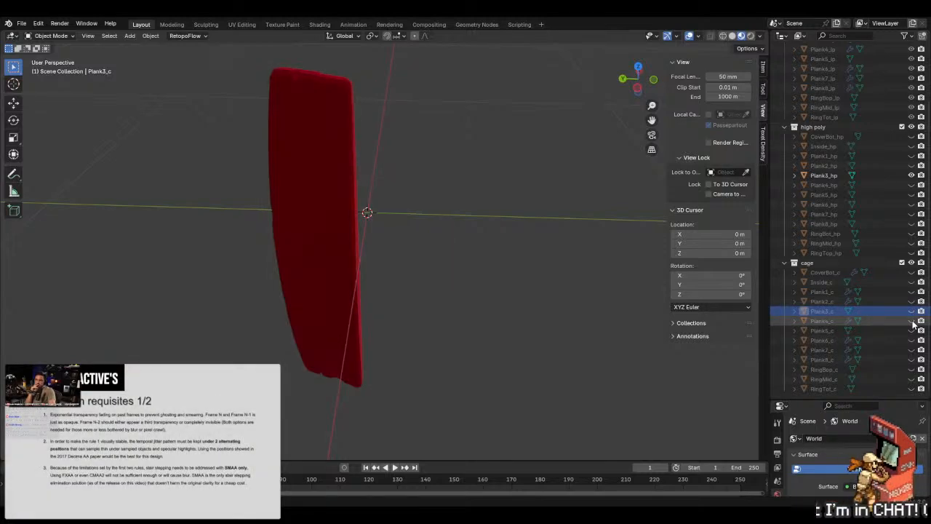
left_click(912, 175)
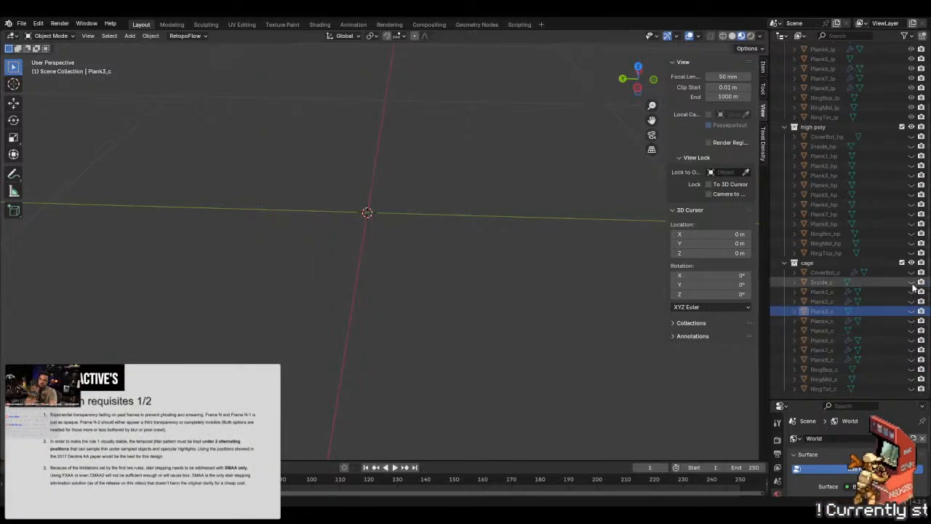
- Show all parts of the cage collection, and hide every one again except CoverBot_c
left_click_drag(912, 272, 912, 389)
scroll(487, 235, "down", 2)
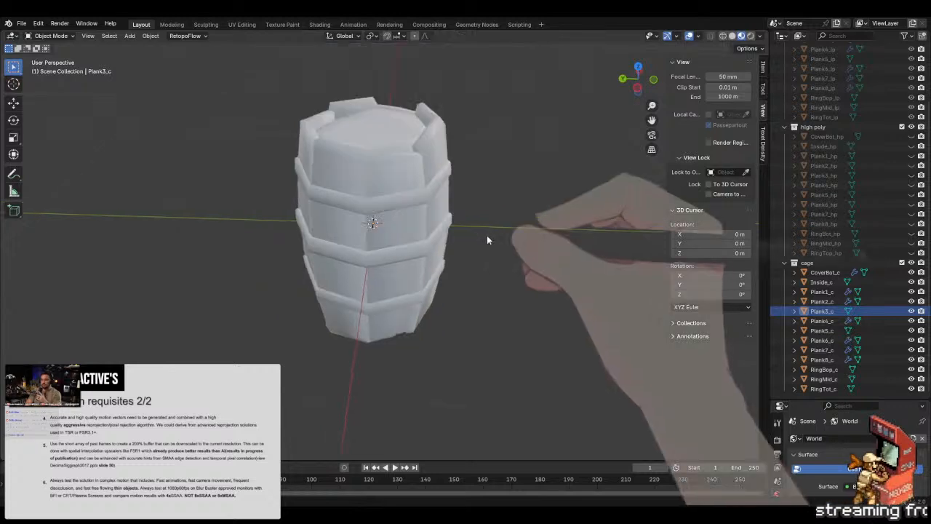
left_click(425, 187)
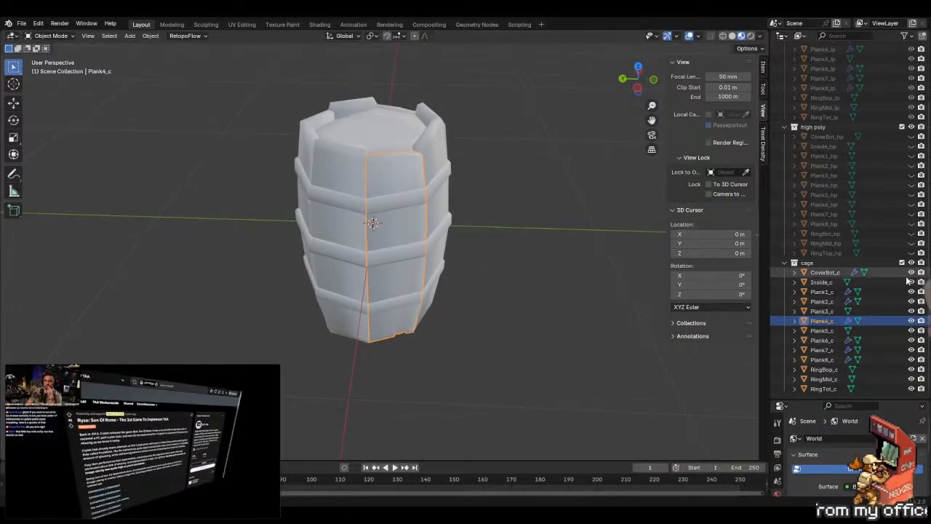
left_click_drag(912, 282, 912, 388)
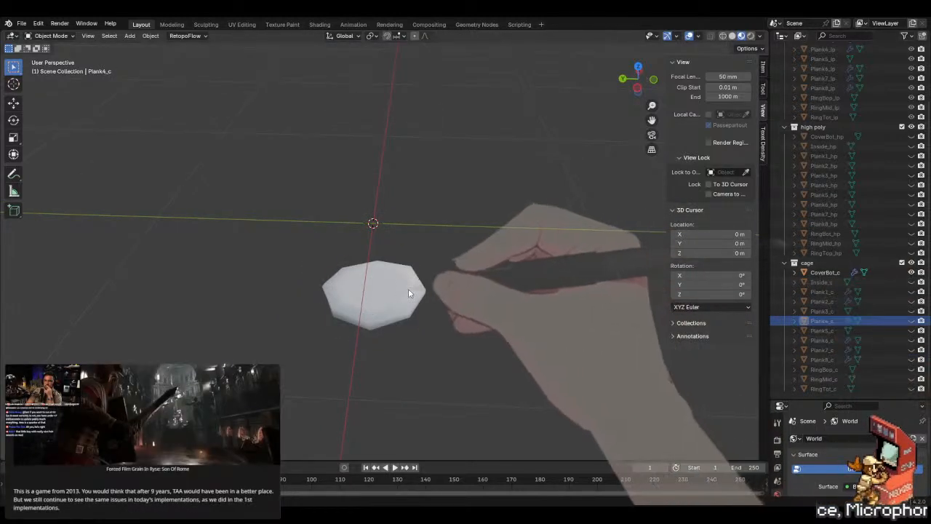
- Mark the lower rim edge loop of the CoverBot_c cage as a UV seam in Edit Mode
left_click(409, 289)
key("Tab")
scroll(414, 327, "up", 2)
key("alt+a")
middle_click_drag(414, 327, 550, 350)
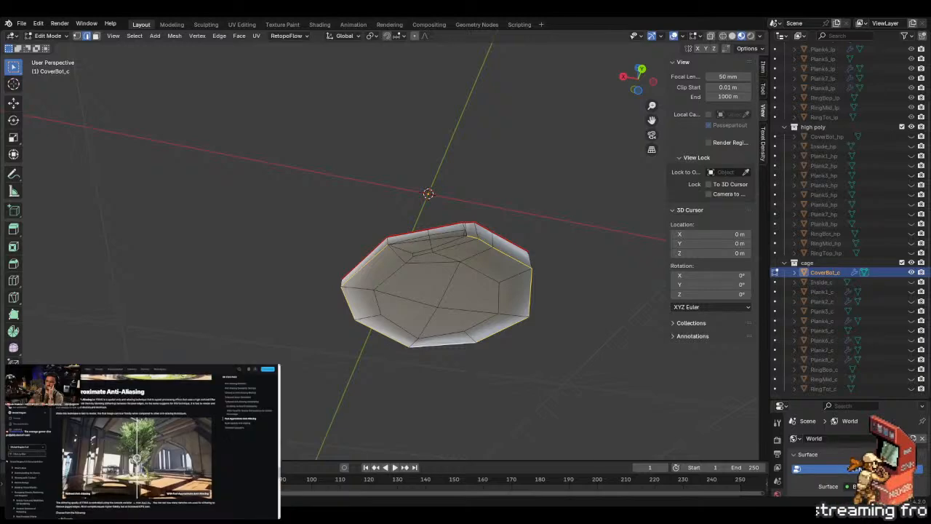
middle_click_drag(582, 269, 483, 257)
right_click(483, 257)
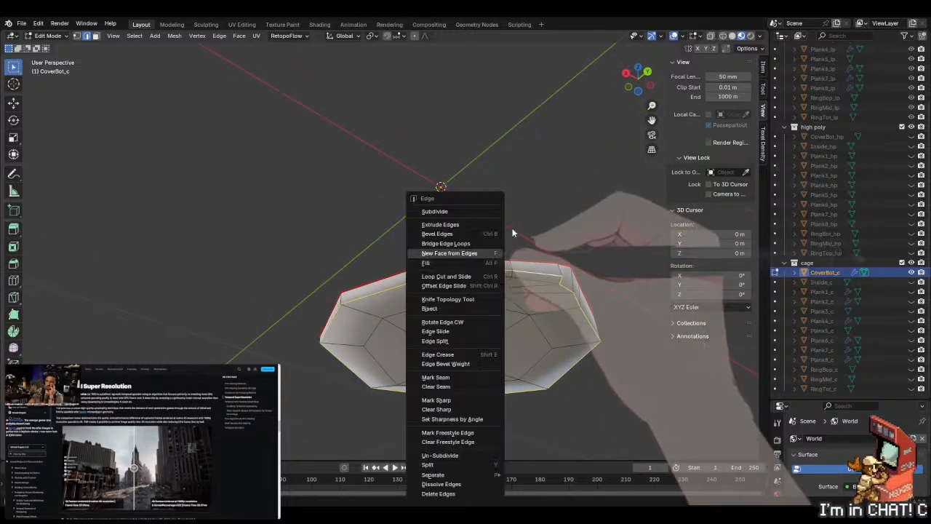
key("u")
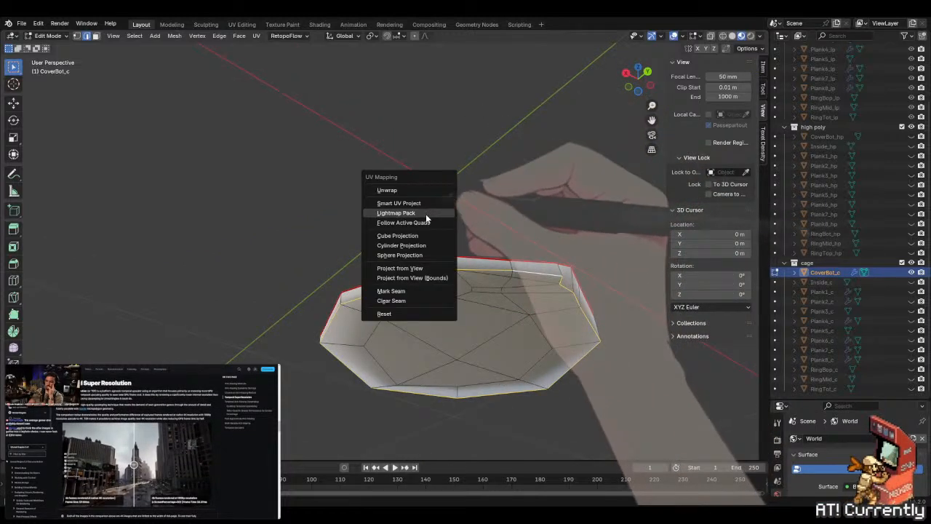
left_click(418, 291)
middle_click_drag(419, 290, 534, 264)
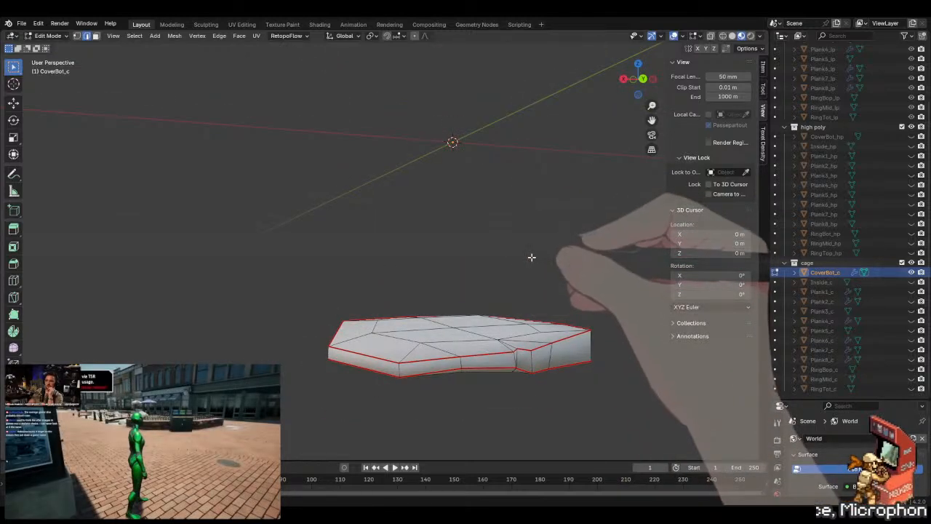
- Mark the short vertical edge at the notch in CoverBot_c's side as a seam and clear the selection
middle_click_drag(532, 257, 451, 257)
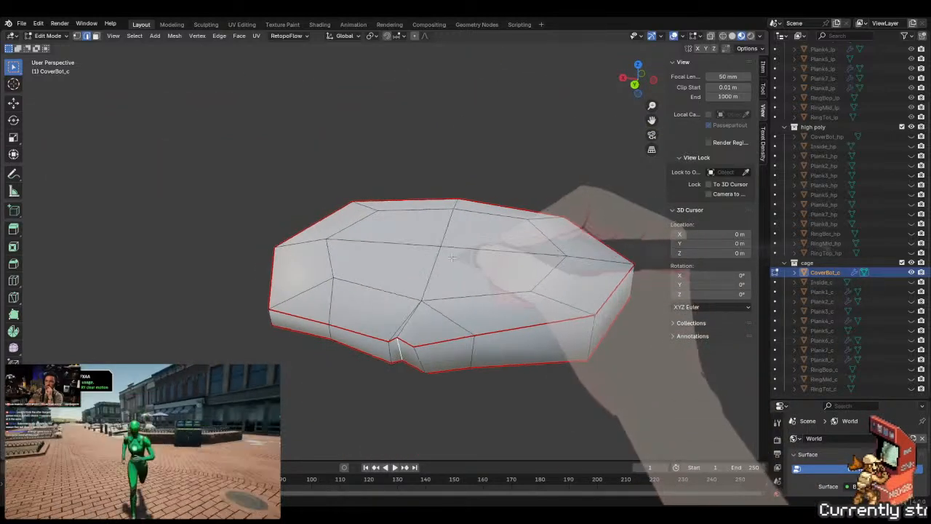
key("u")
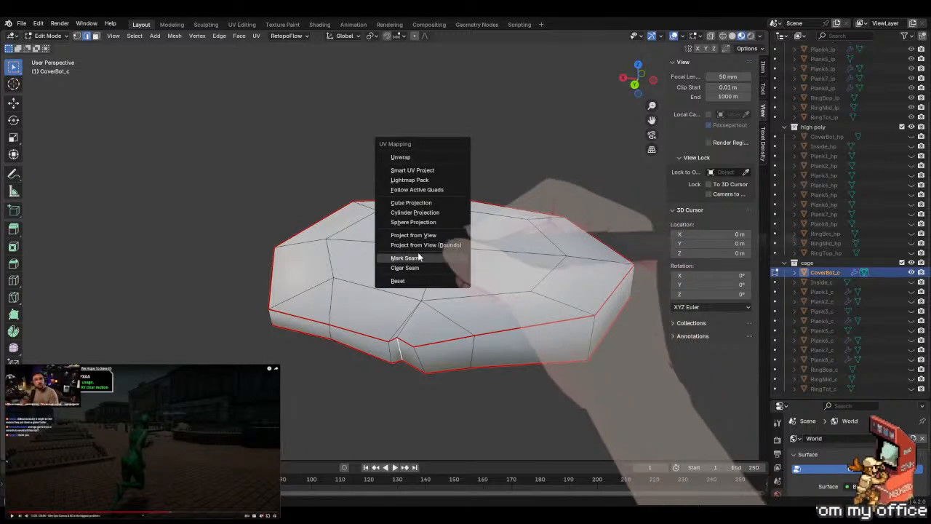
left_click(418, 256)
scroll(526, 271, "down", 3)
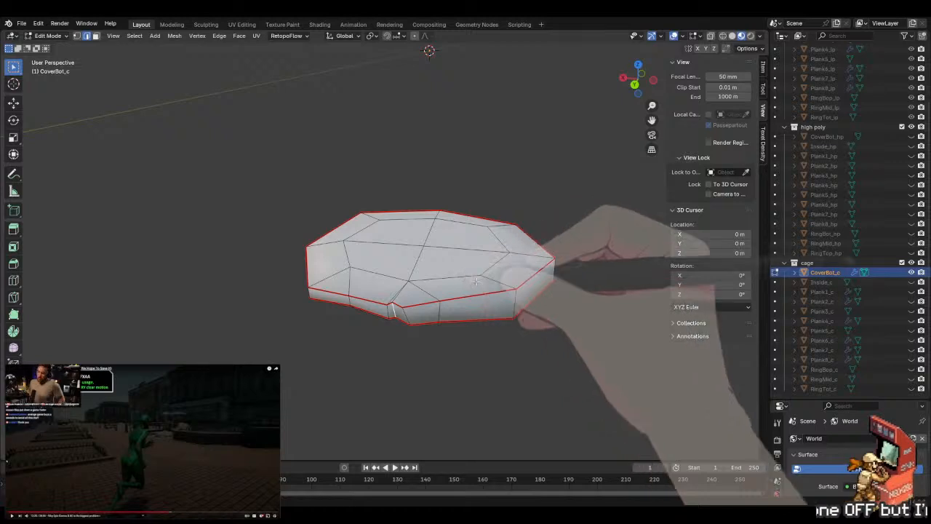
key("a")
key("alt+a")
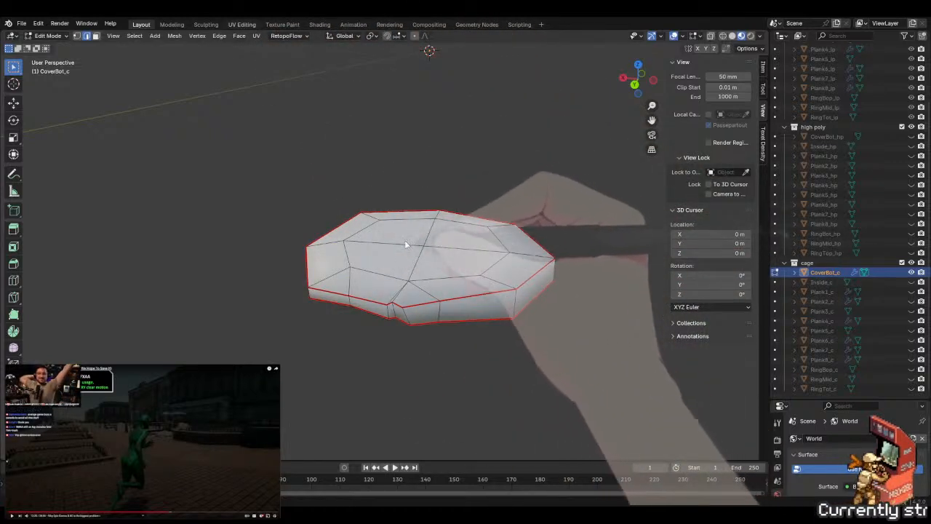
- Switch to the UV Editing workspace, widen the UV editor and unwrap the whole CoverBot_c mesh
left_click(243, 24)
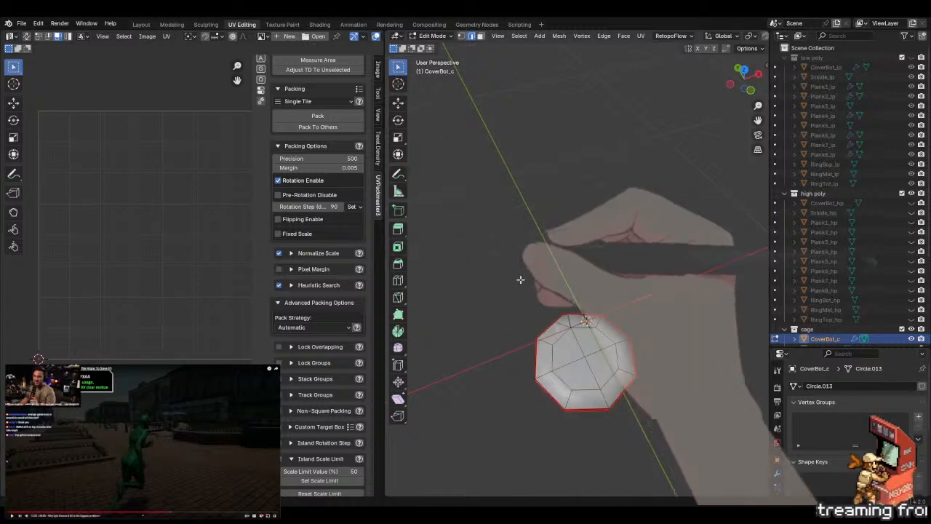
left_click_drag(385, 244, 445, 243)
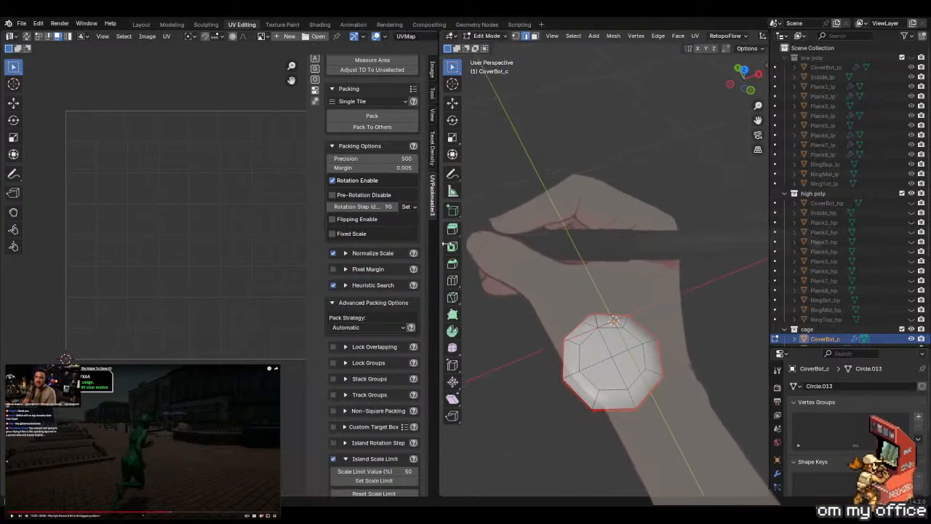
key("a")
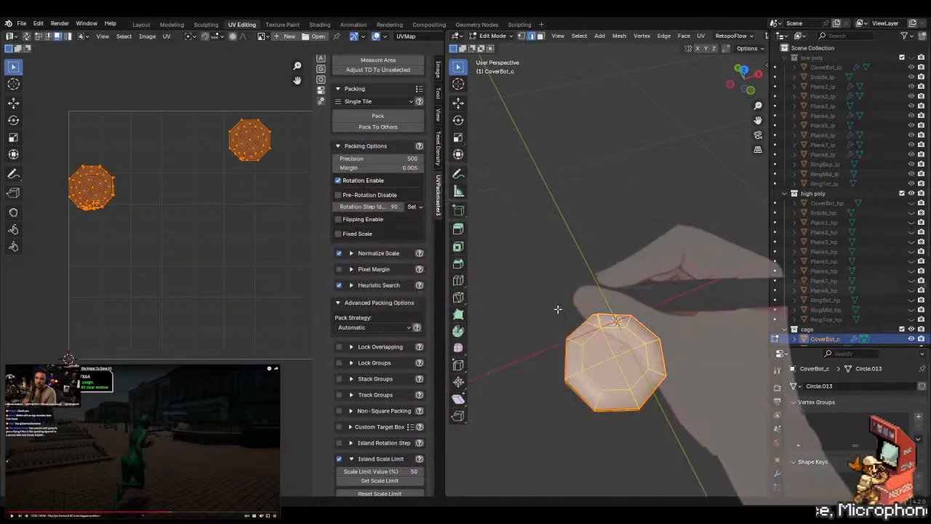
key("u")
left_click(539, 219)
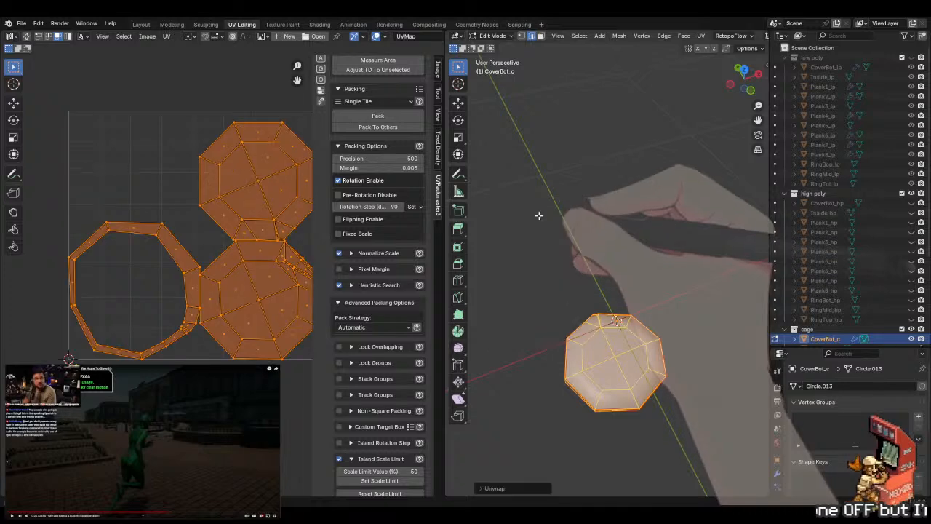
left_click(146, 164)
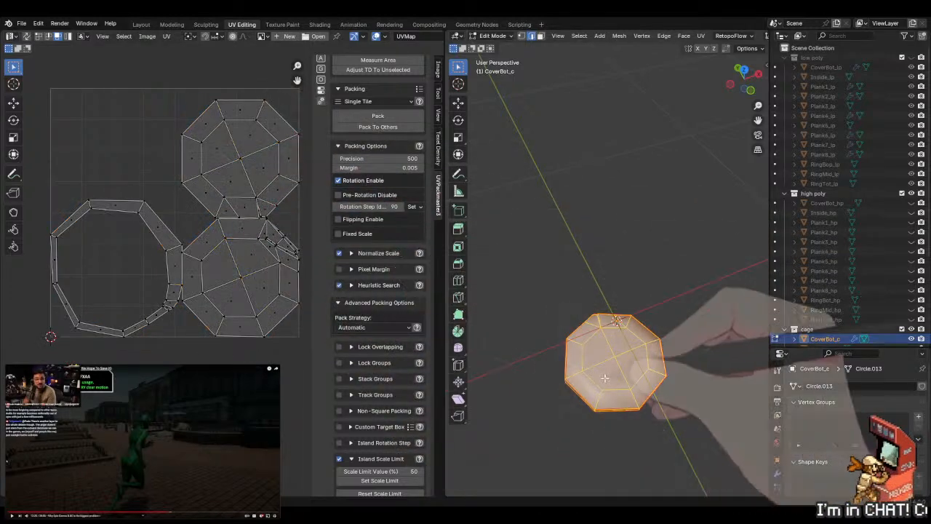
- Mark the remaining vertical edge at CoverBot_c's side notch as a seam and unwrap the whole mesh again
middle_click_drag(619, 320, 655, 403)
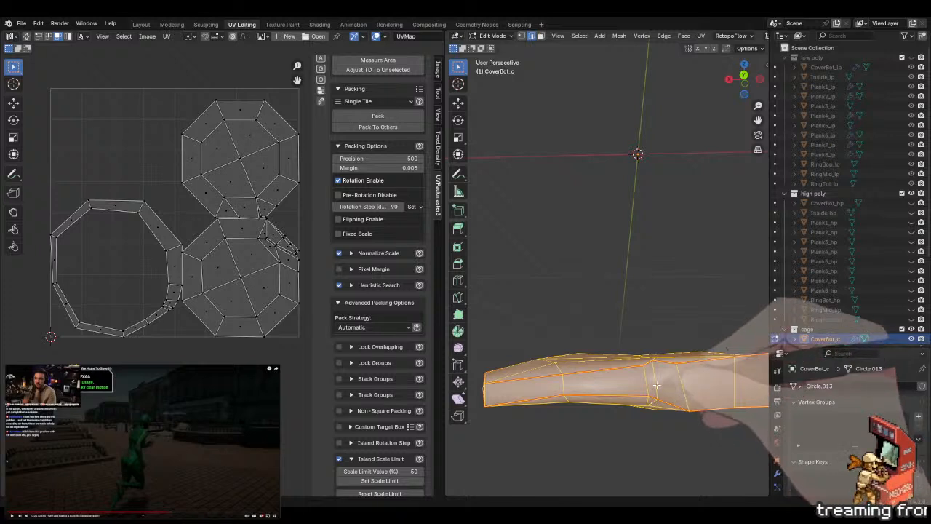
key("alt+a")
key("u")
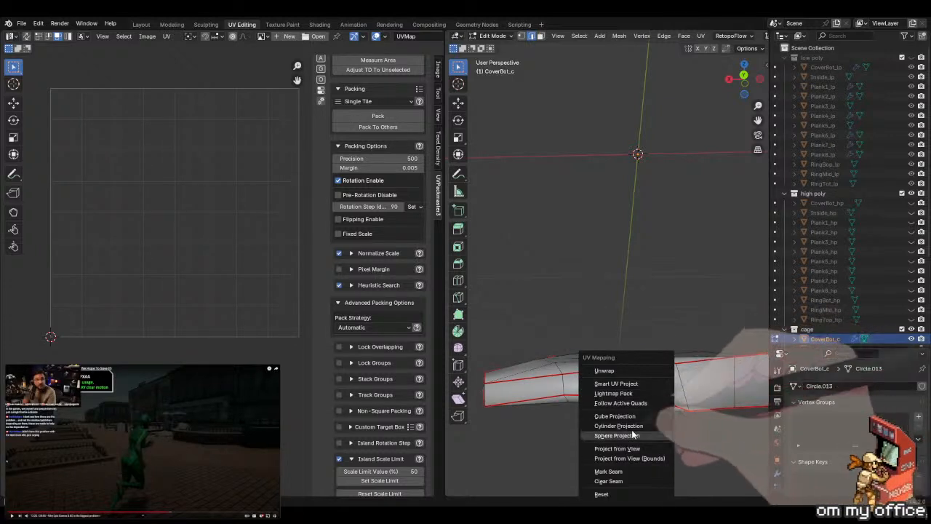
key("a")
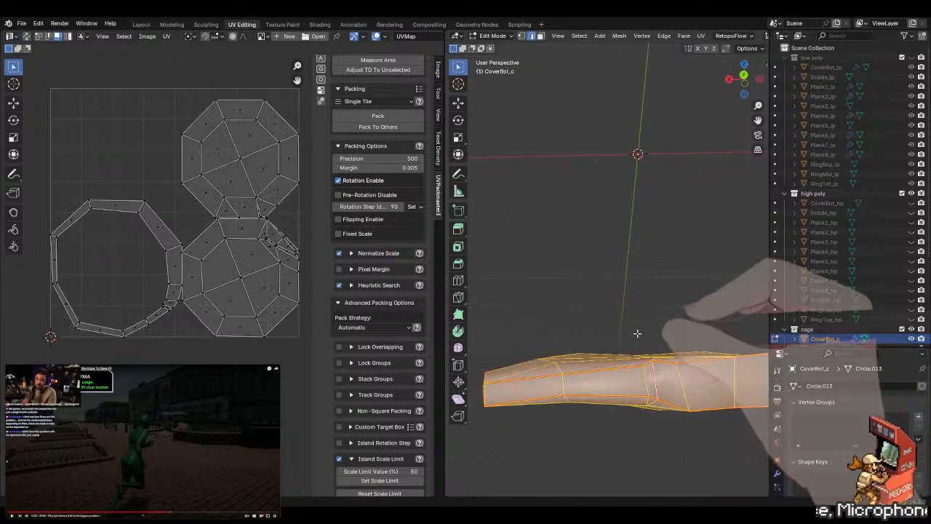
key("u")
left_click(627, 232)
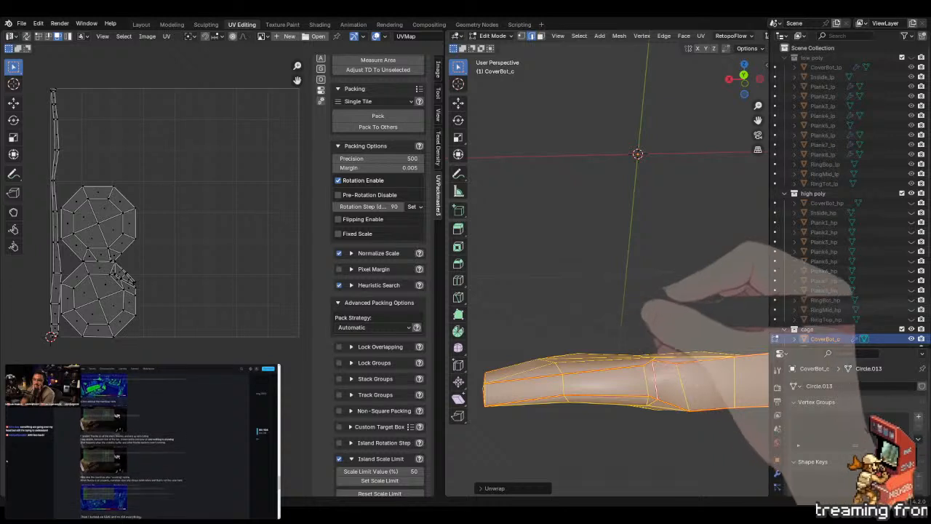
left_click(622, 294)
- Hide CoverBot_c, show the Inside_c cage and open its mesh in Edit Mode
key("Tab")
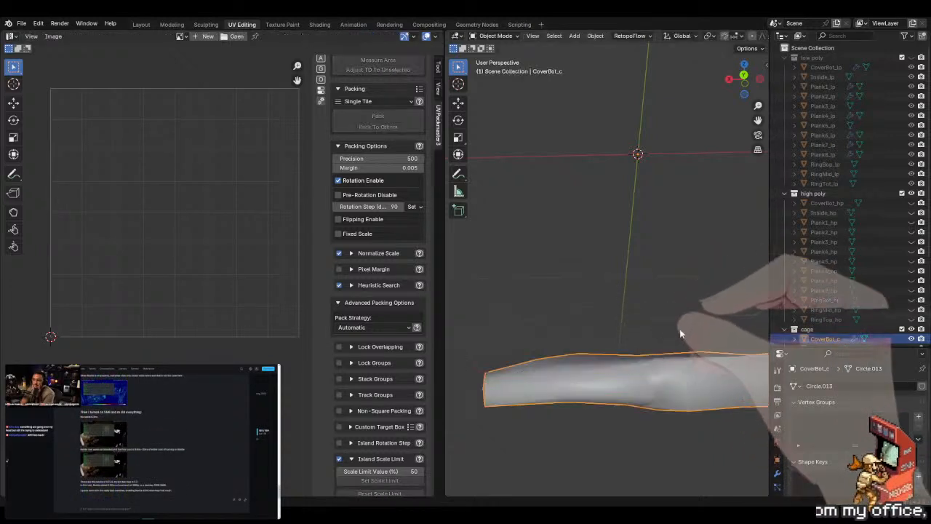
scroll(896, 278, "down", 4)
left_click(823, 229)
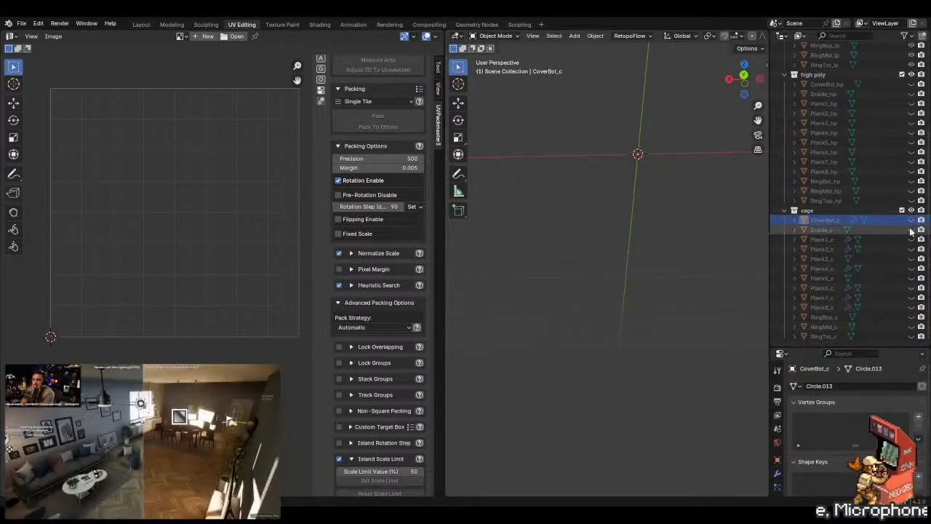
key("KP_Divide")
key("Tab")
middle_click_drag(645, 297, 645, 260)
- Clear the seam from the inner edge loop on Inside_c's bottom end, mark the outer rim loop as a seam and return to Object Mode
left_click(678, 240)
left_click(669, 226, "alt")
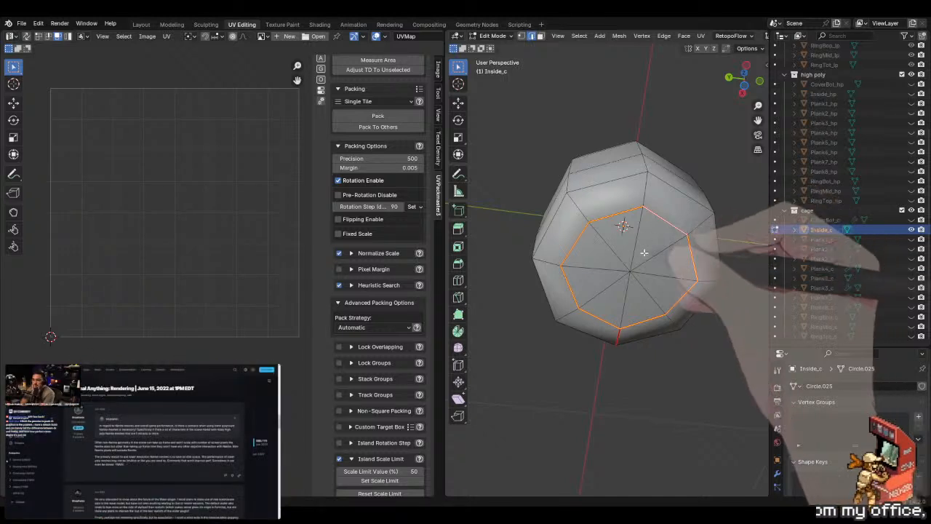
key("u")
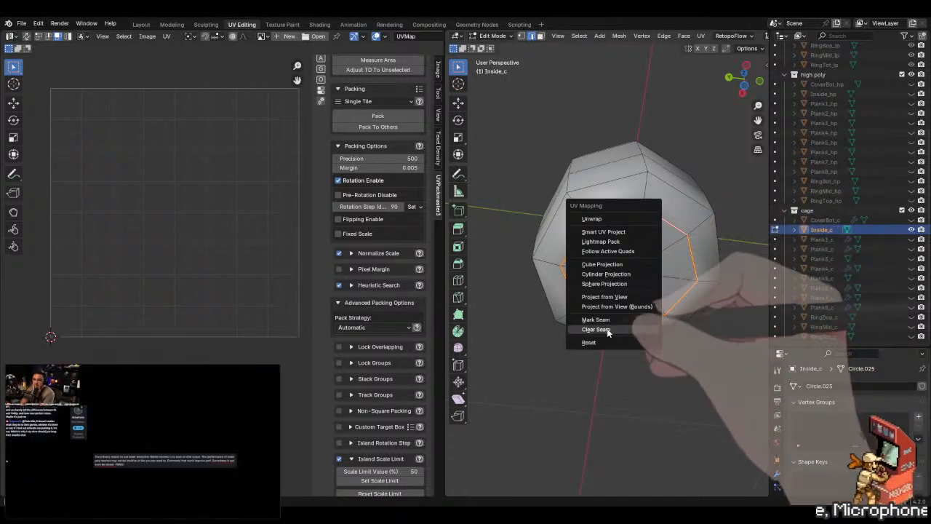
left_click(596, 326)
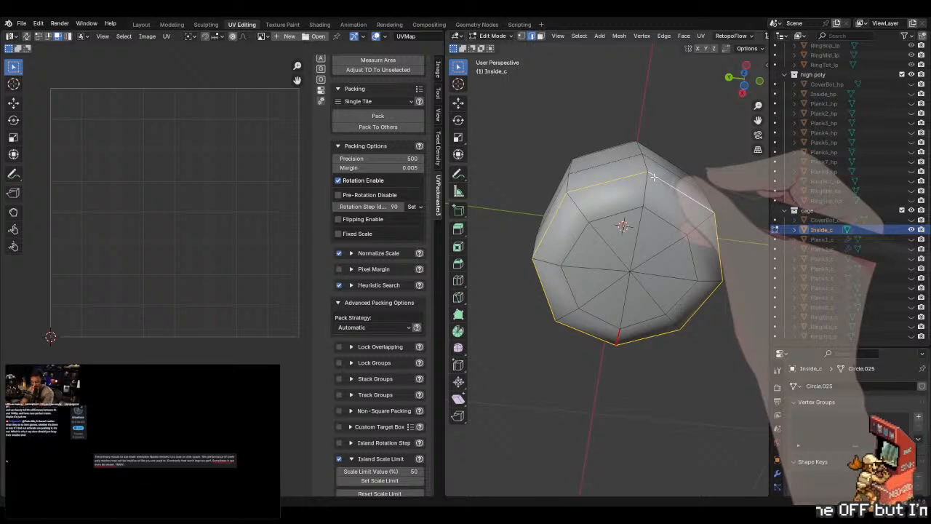
key("u")
left_click(653, 166)
scroll(633, 156, "down", 1)
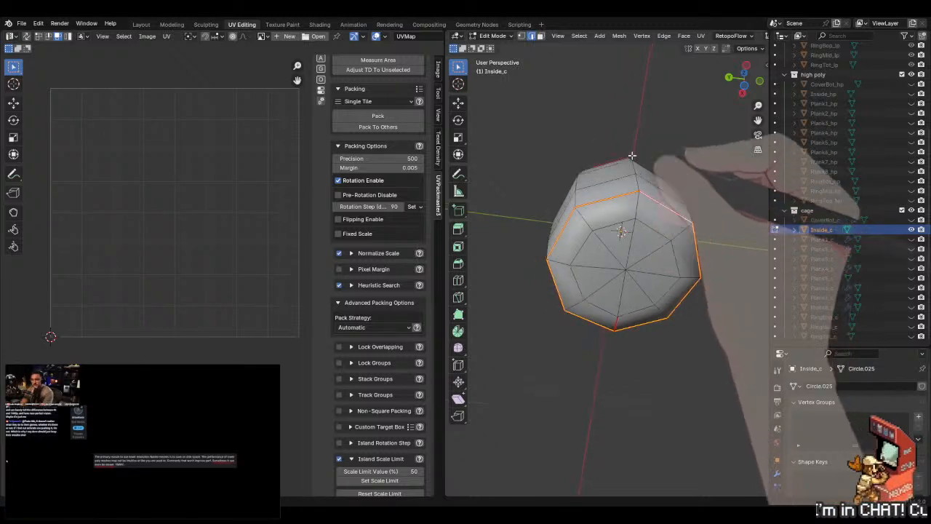
middle_click_drag(632, 156, 627, 237)
key("Tab")
key("Tab")
key("Tab")
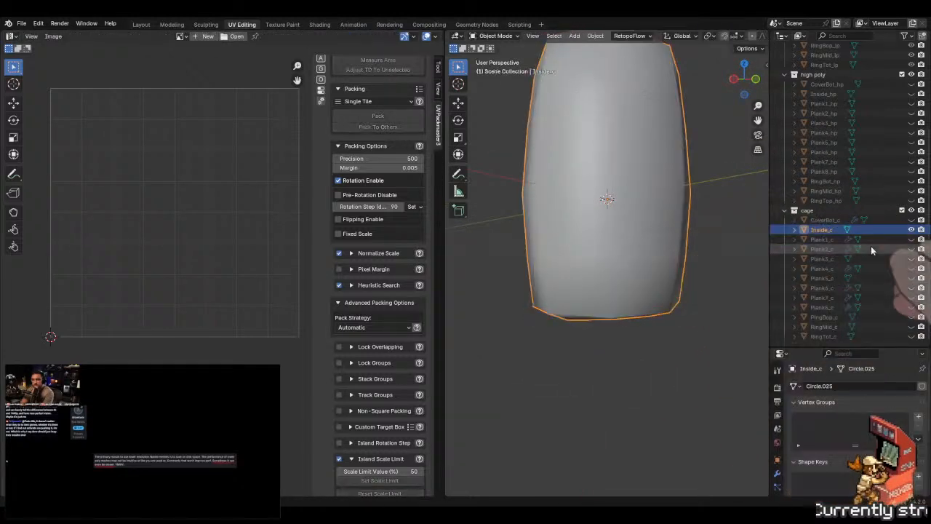
- Hide Inside_c, show the Plank1_c cage and open its mesh in Edit Mode
left_click(911, 229)
left_click(911, 239)
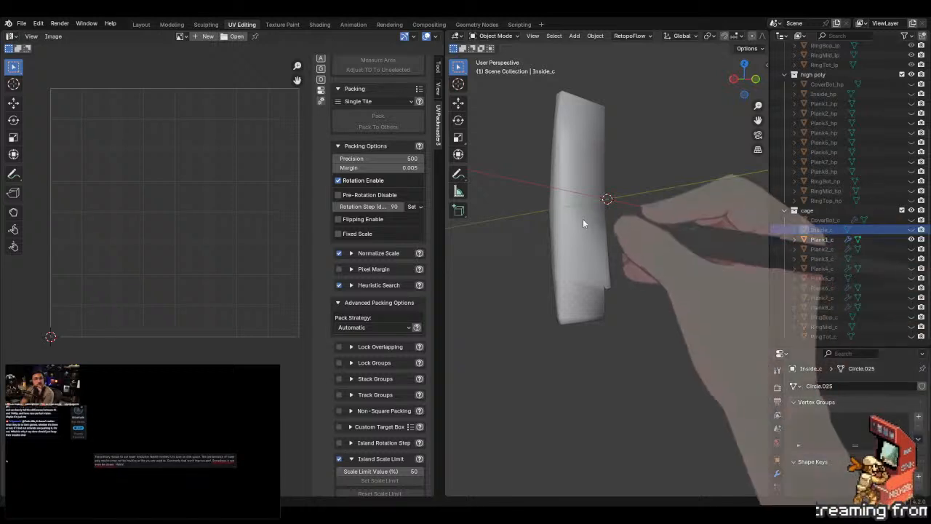
left_click(569, 221)
key("Tab")
scroll(597, 193, "up", 2)
middle_click_drag(643, 219, 545, 225)
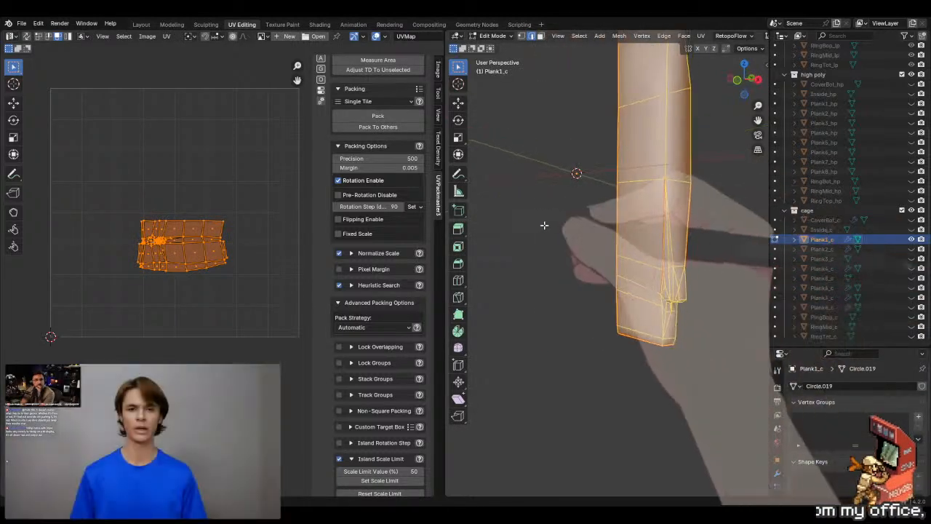
- Clear the seam from Plank1_c's long vertical side edge above the broken lower end
scroll(681, 237, "up", 1)
key("alt+a")
middle_click_drag(681, 237, 611, 239)
scroll(612, 244, "up", 3)
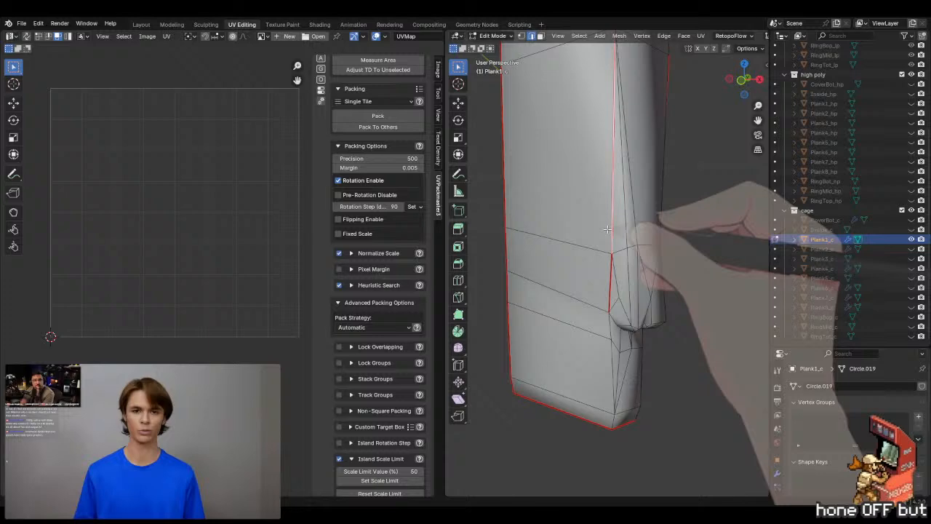
right_click(609, 278)
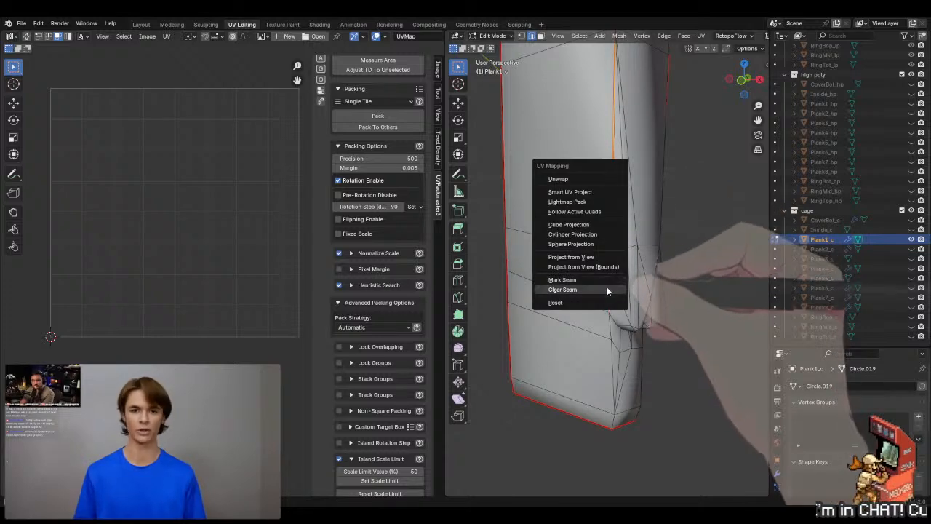
left_click(610, 293)
middle_click_drag(667, 312, 622, 359)
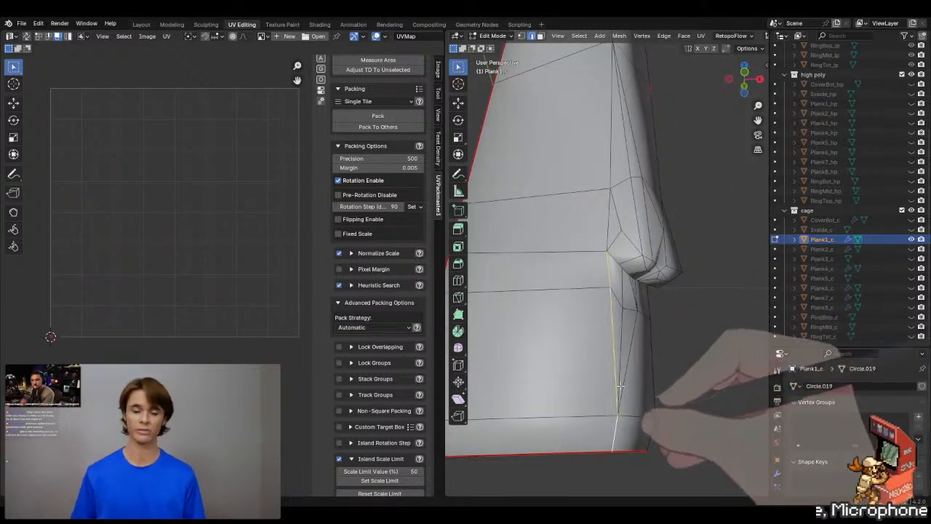
- Mark a seam along Plank1_c's long side edge, from the lower end past the broken notch to the top end
middle_click_drag(613, 353, 648, 301)
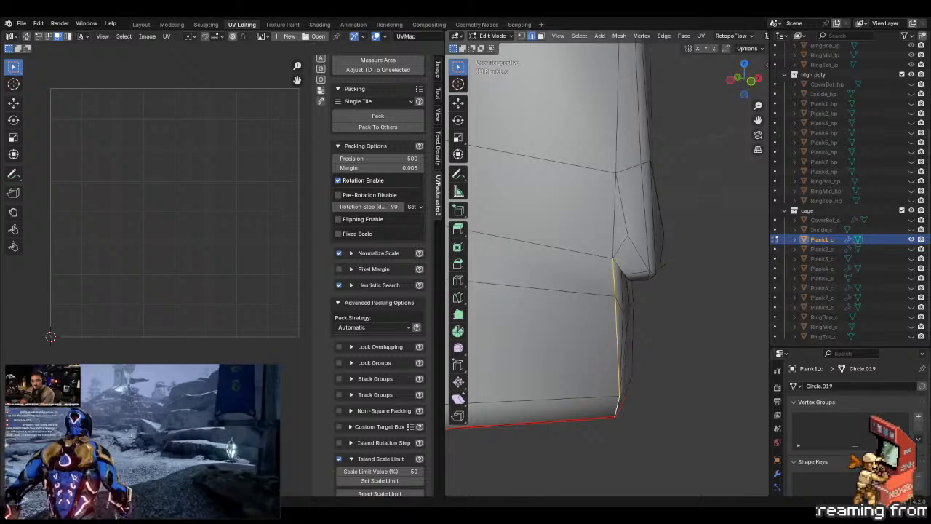
middle_click_drag(732, 272, 718, 240)
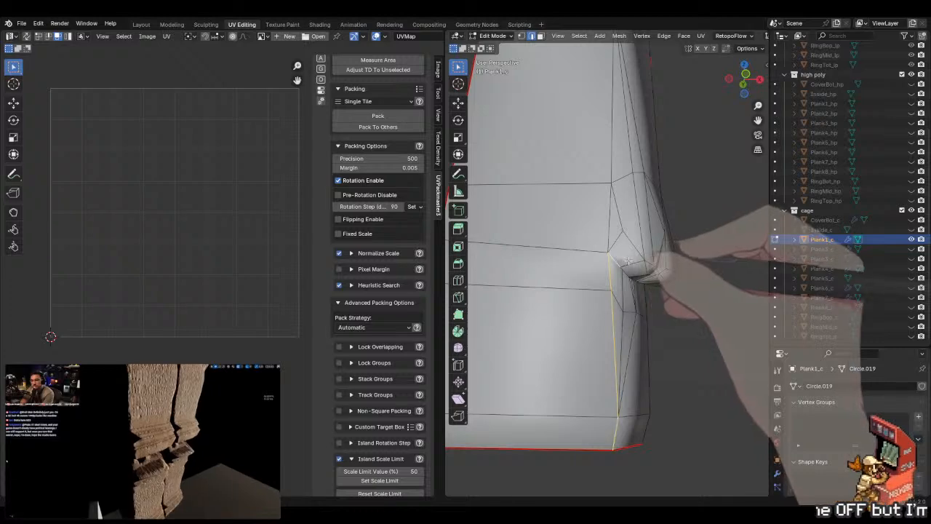
middle_click_drag(628, 261, 638, 294)
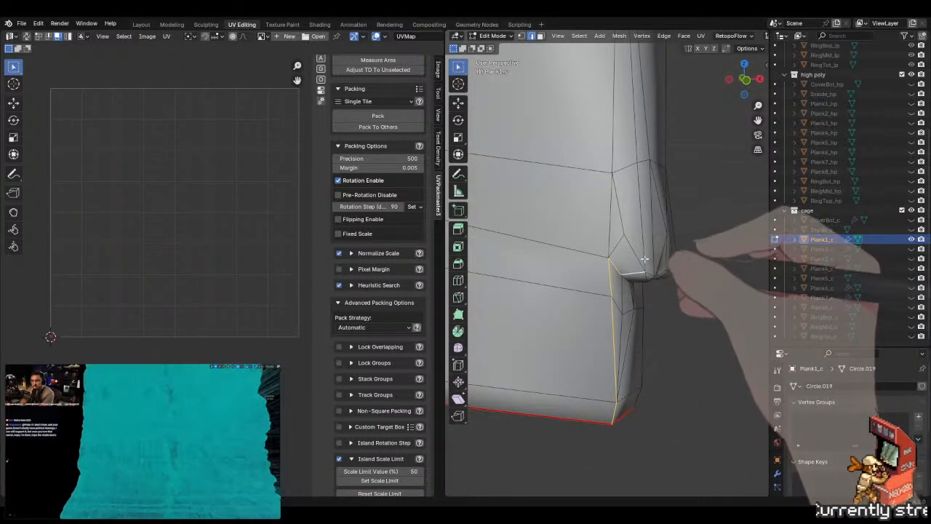
middle_click_drag(645, 260, 617, 289)
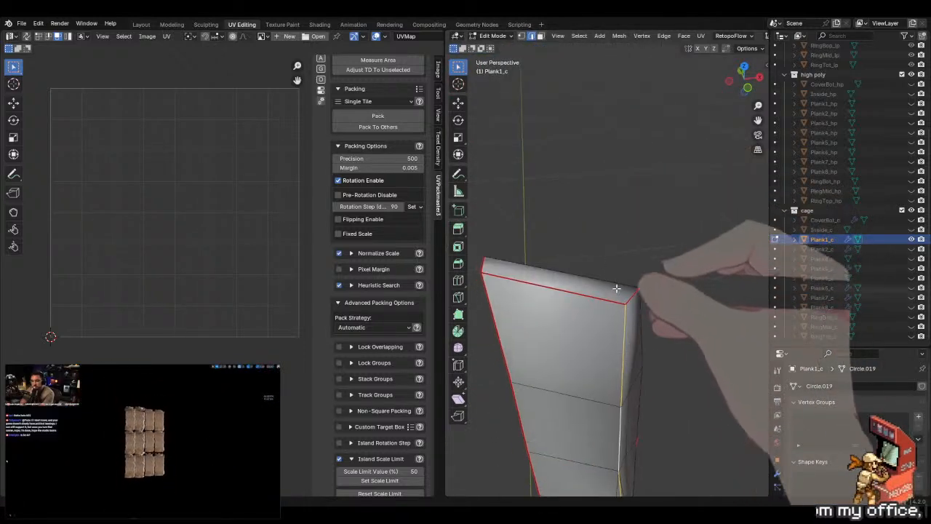
key("u")
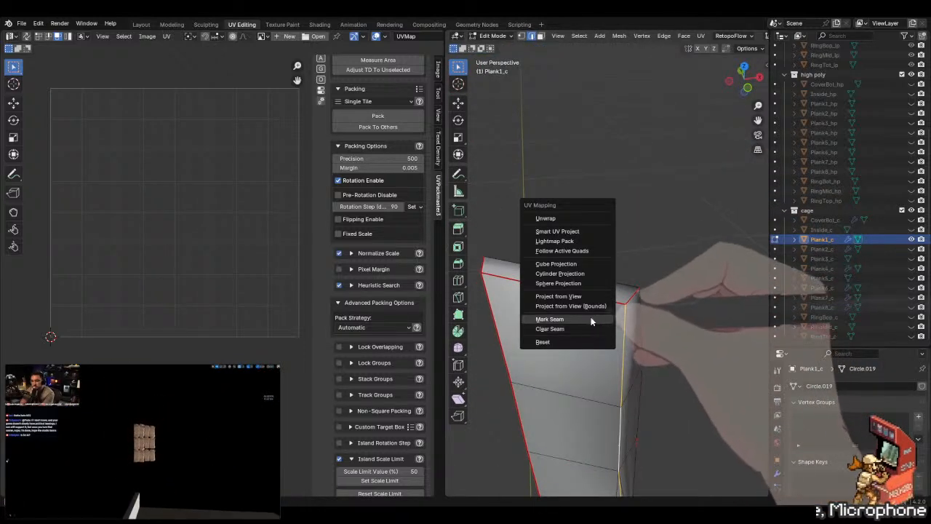
left_click(591, 320)
- Mark a seam around Plank1_c's broken lumps and up the opposite corner edge of the same side
middle_click_drag(591, 320, 635, 387)
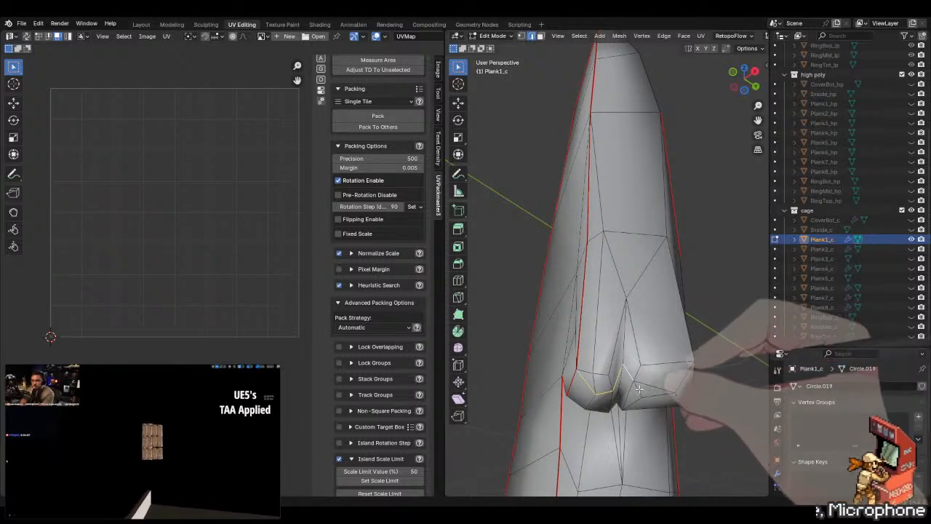
middle_click_drag(697, 382, 660, 378)
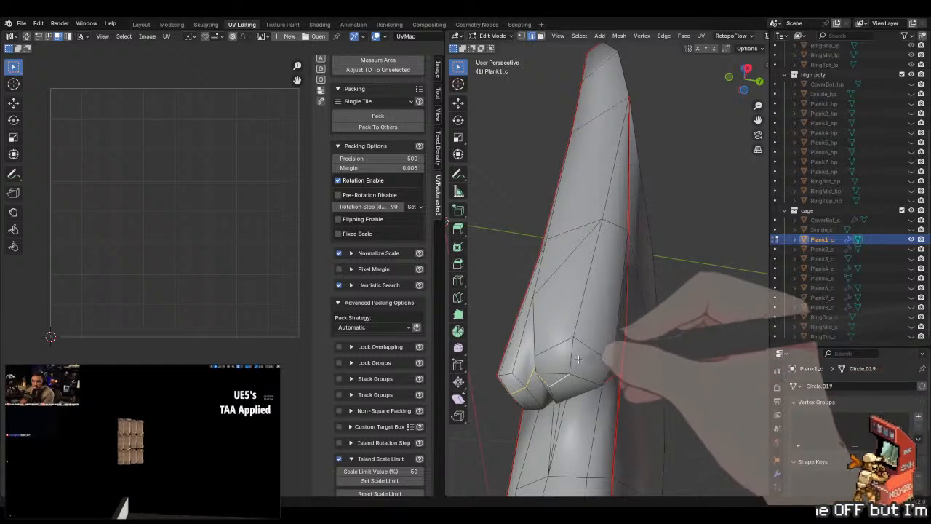
middle_click_drag(586, 298, 604, 364)
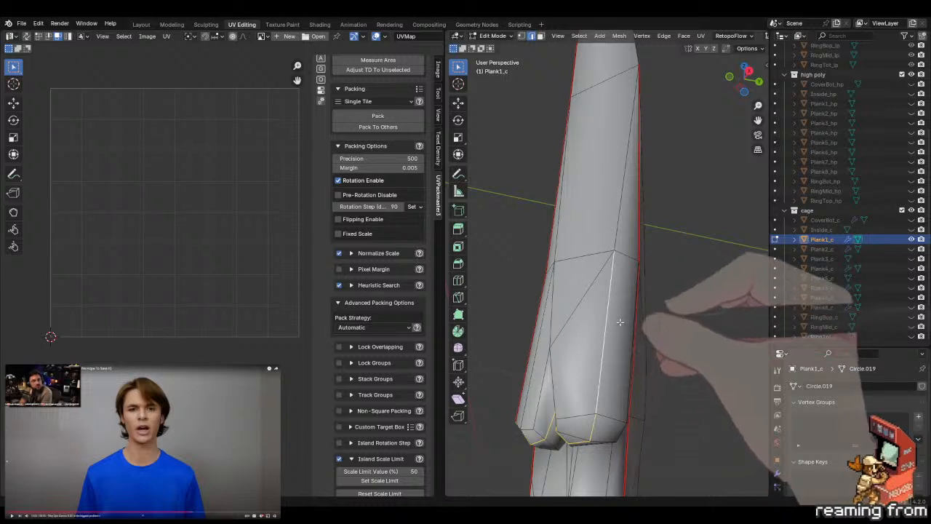
middle_click_drag(620, 322, 597, 240)
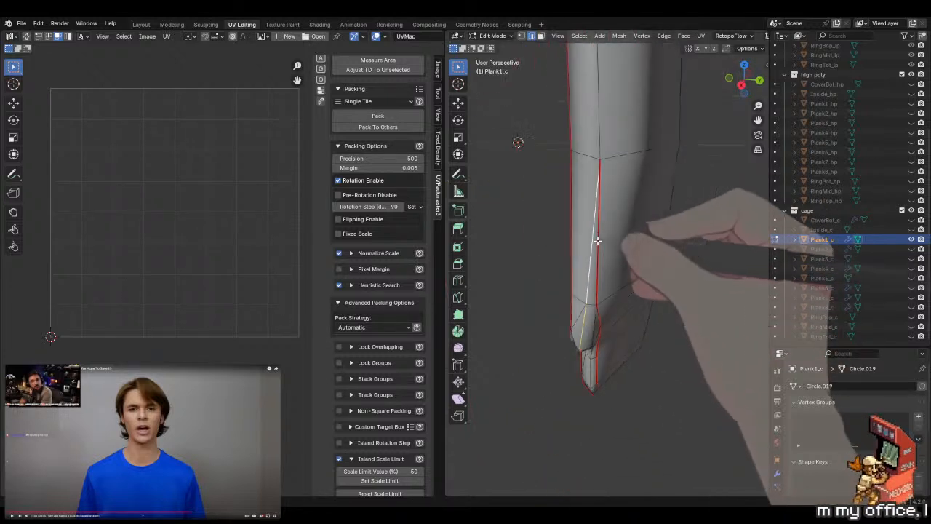
middle_click_drag(607, 204, 594, 310, "shift")
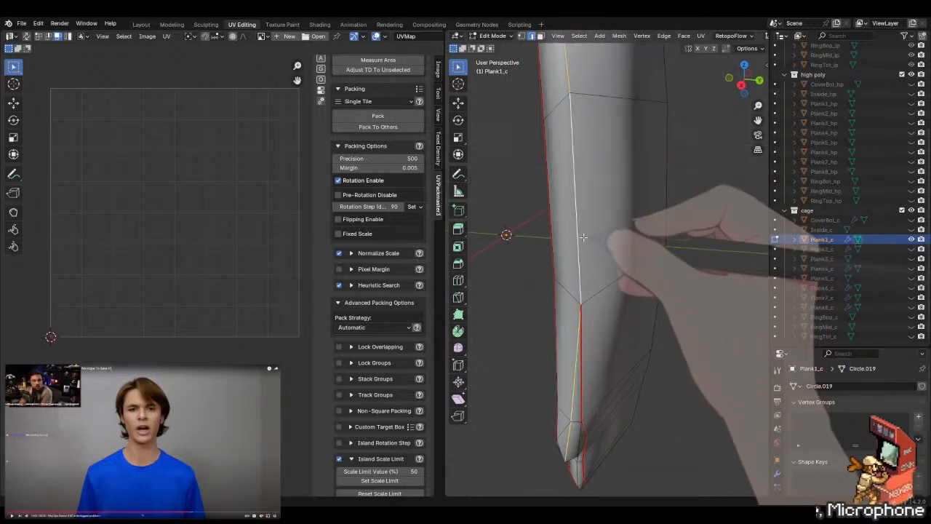
key("u")
left_click(584, 241)
- Clear the parallel seam beside the new one above the notch and mark the short edges beneath the broken lump as a seam
middle_click_drag(583, 241, 605, 338)
right_click(584, 345)
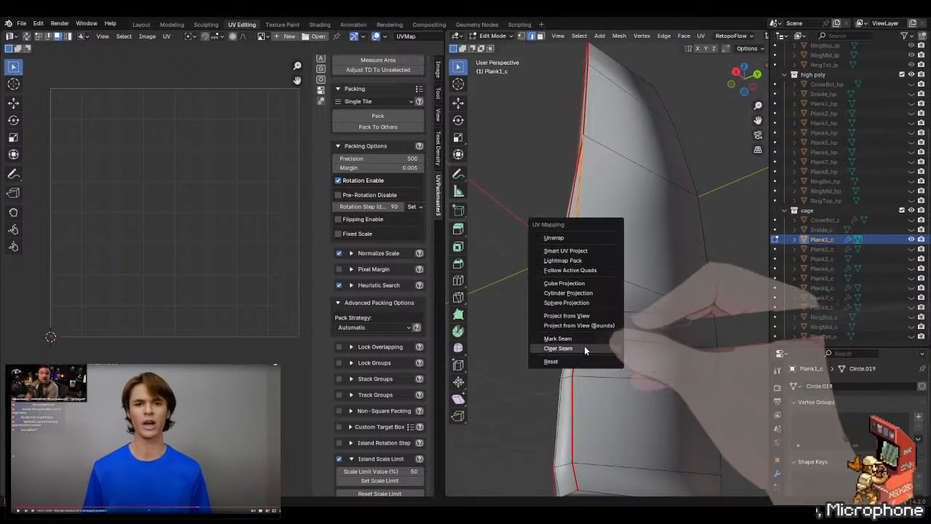
left_click(583, 346)
scroll(582, 346, "up", 3)
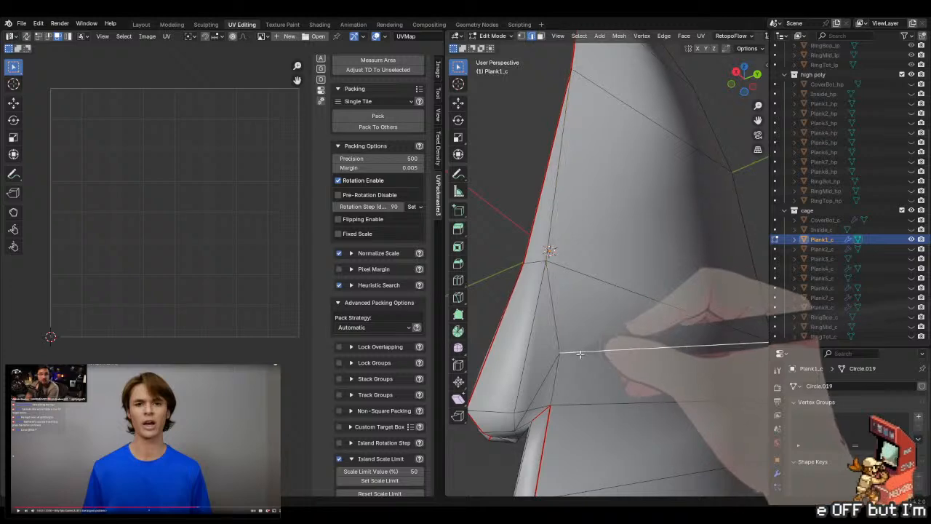
scroll(580, 355, "down", 4)
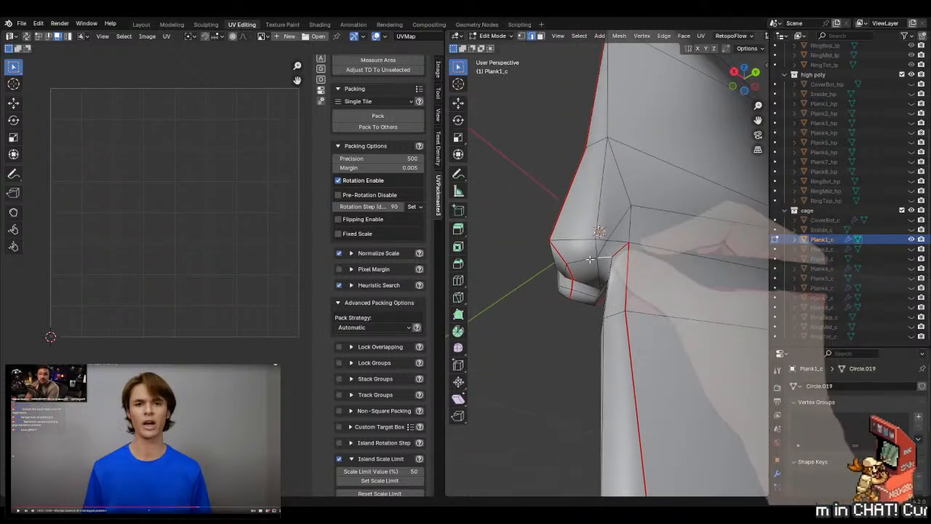
right_click(589, 258)
left_click(589, 259)
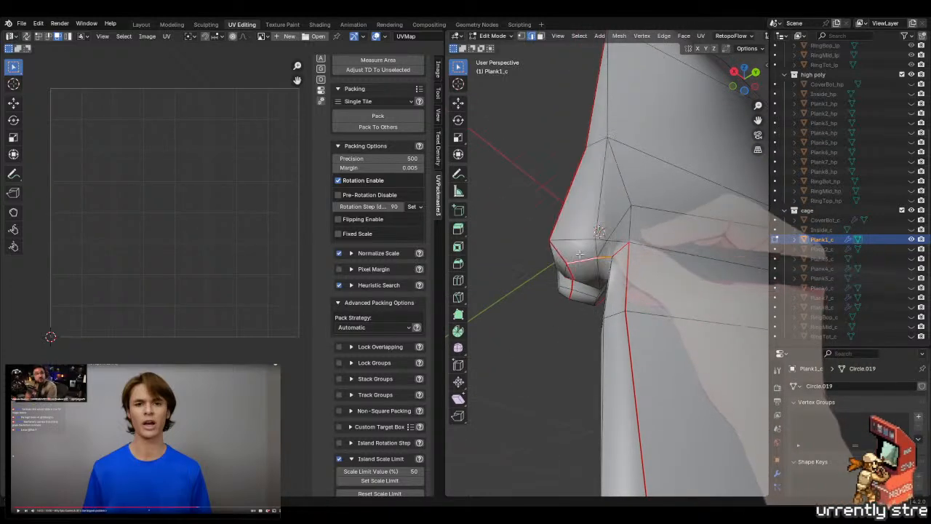
middle_click_drag(589, 259, 638, 237)
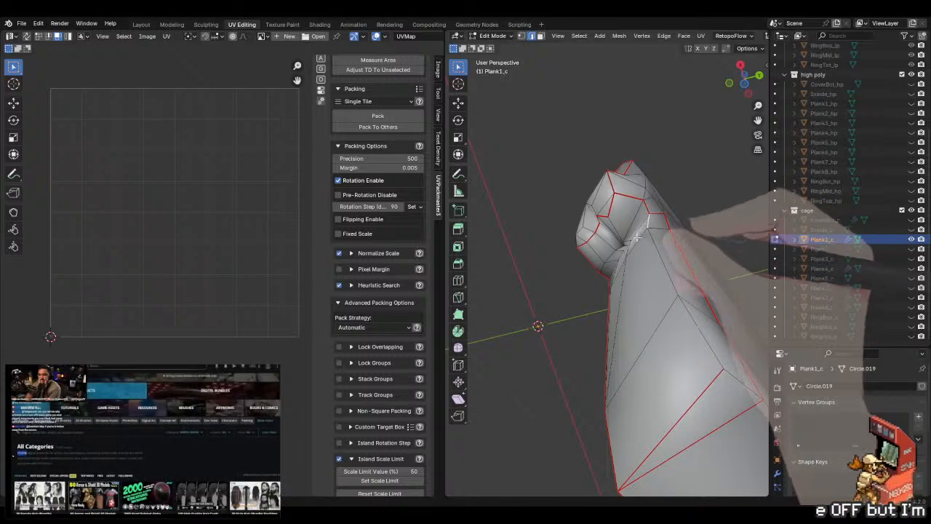
- Hide the low poly collection, keep the Plank1_c cage shown and reopen its mesh in Edit Mode
key("Tab")
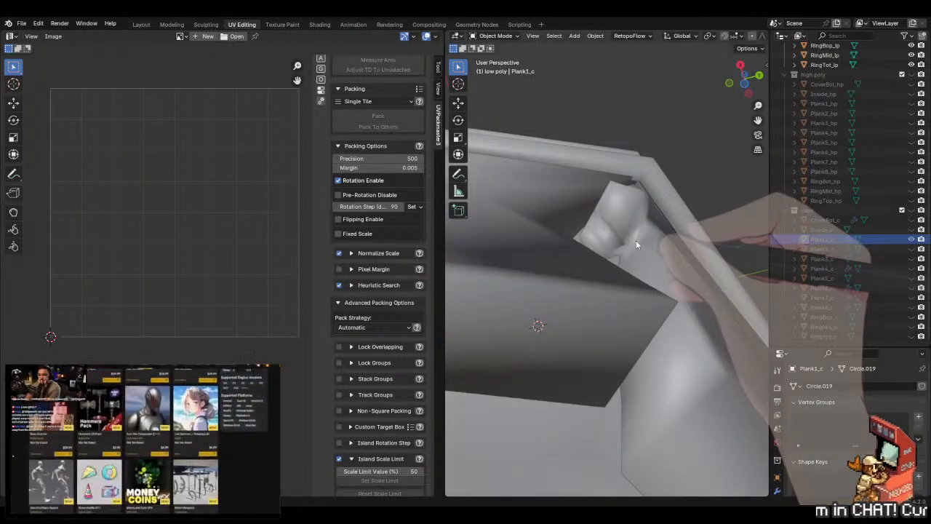
scroll(831, 86, "up", 6)
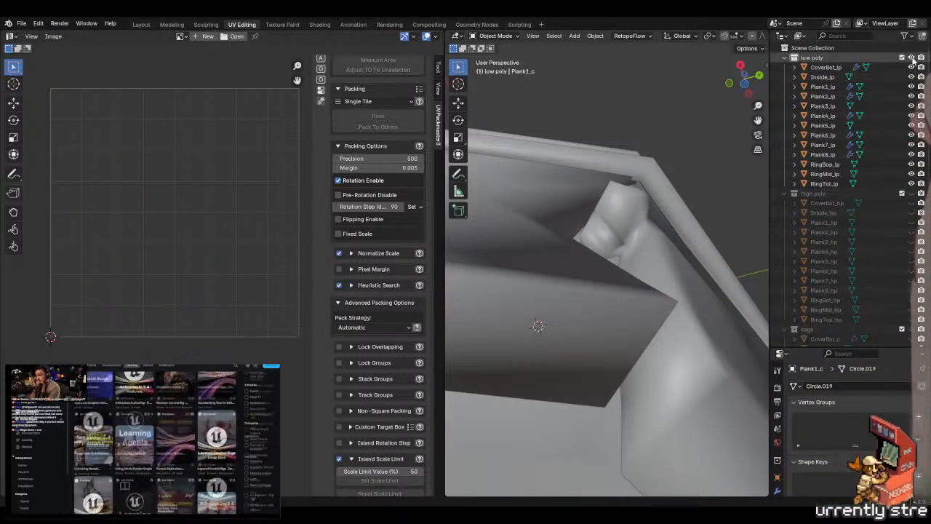
left_click(911, 57)
scroll(826, 274, "down", 6)
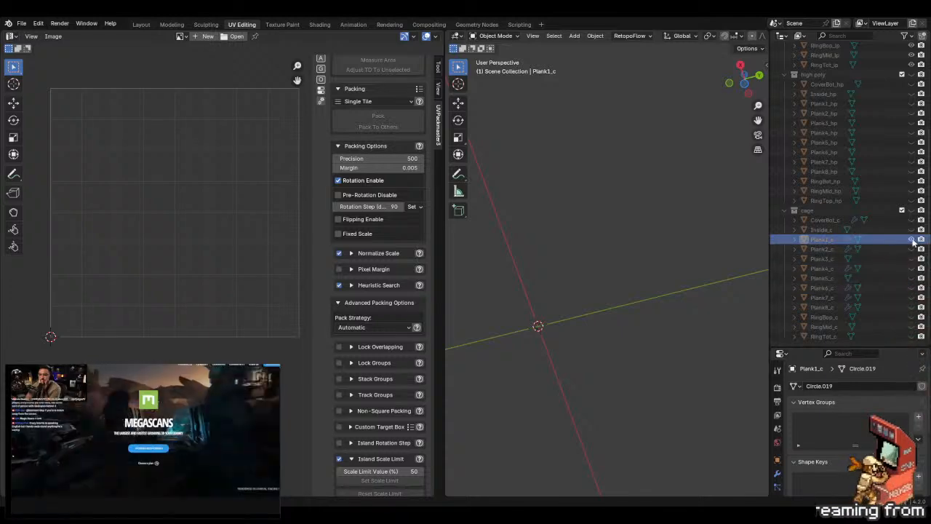
left_click(912, 211)
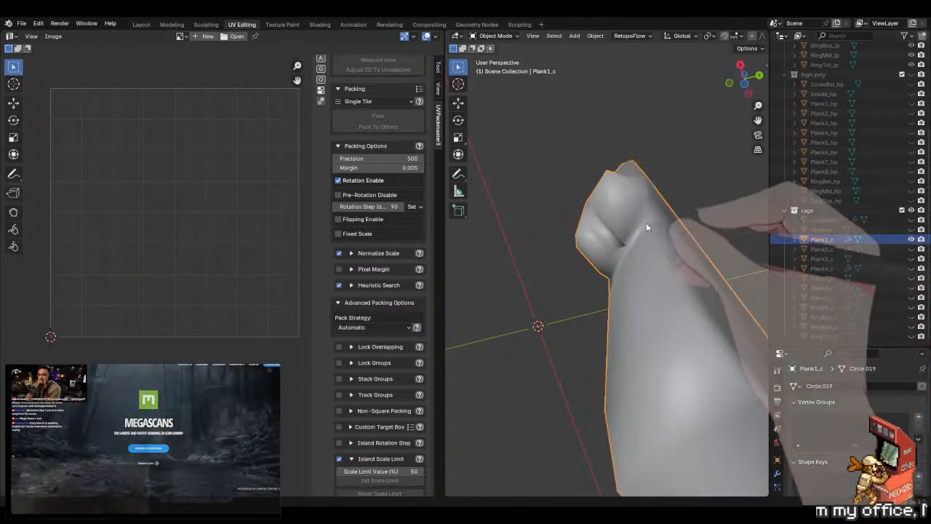
key("Tab")
key("a")
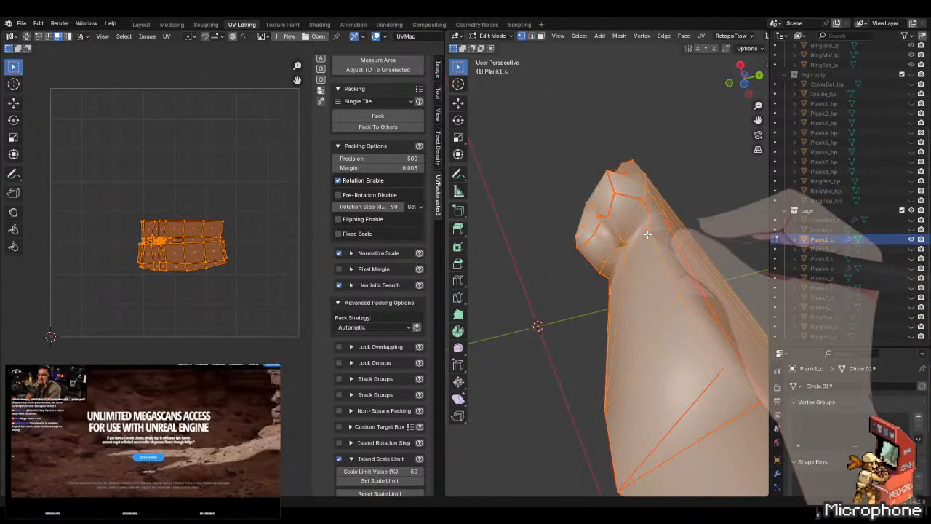
left_click(640, 269)
- Clear the seam from the face edge below Plank1_c's notch and mark the adjacent corner edge down to the lower end instead
middle_click_drag(636, 272, 613, 277)
key("alt+a")
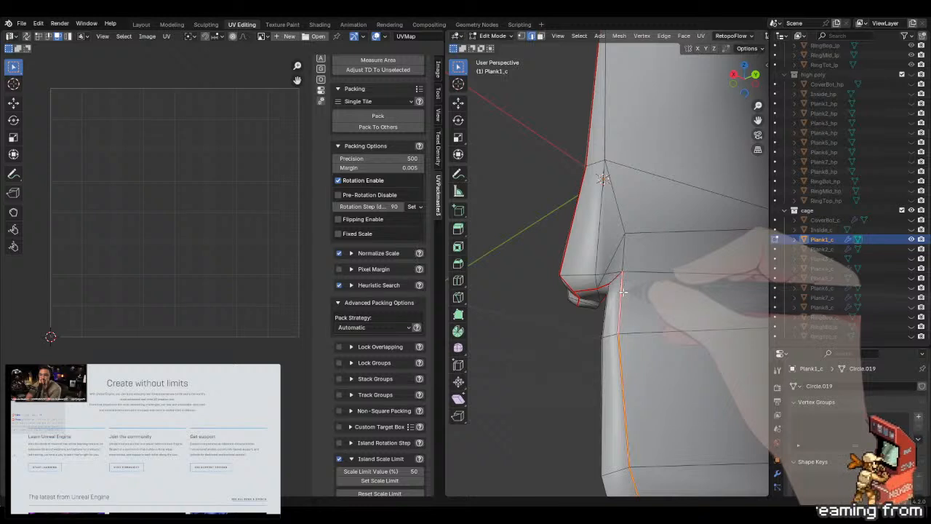
key("u")
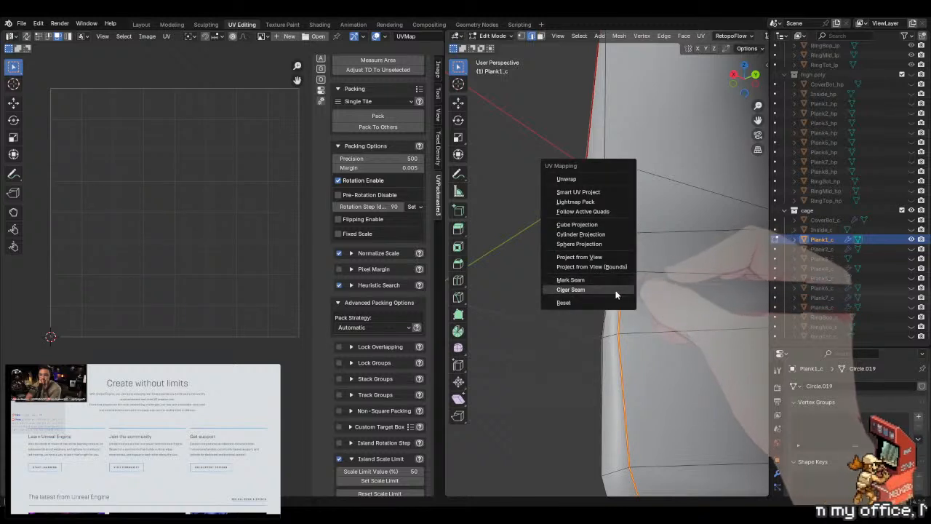
left_click(615, 294)
middle_click_drag(616, 293, 656, 212)
key("u")
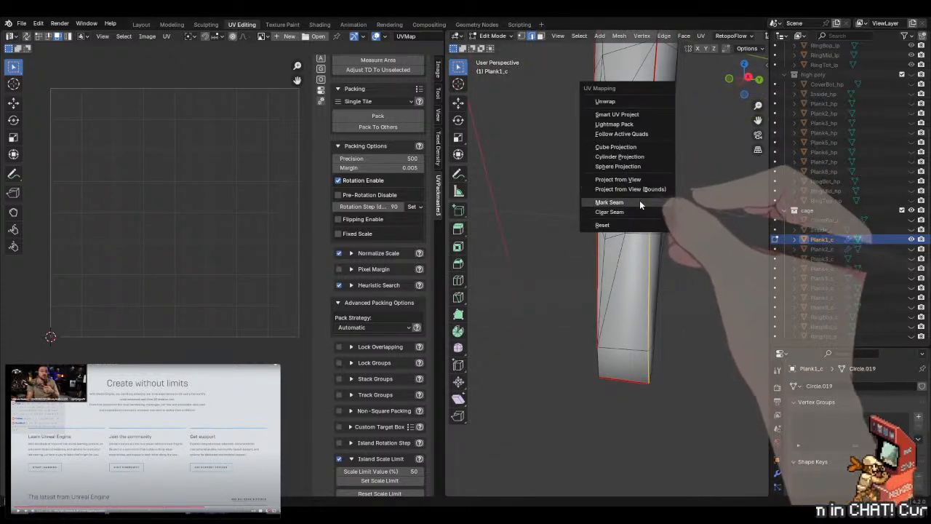
left_click(639, 200)
- Mark the unseamed long edge of Plank1_c's lower end cap as a seam
scroll(619, 236, "up", 5)
middle_click_drag(619, 237, 590, 264)
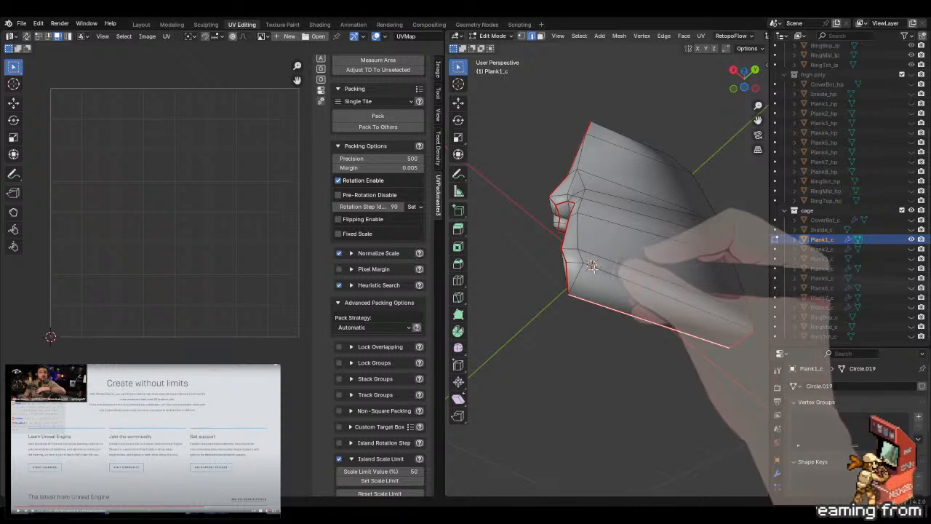
key("u")
left_click(613, 272)
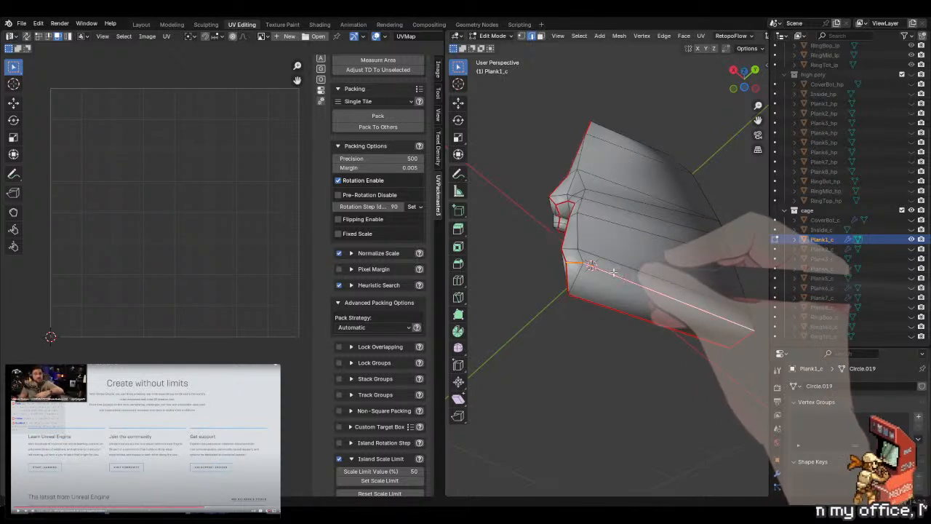
- Mark seams along the full vertical edge on Plank1_c's unbroken side and along the edge at its top end
middle_click_drag(593, 267, 616, 285)
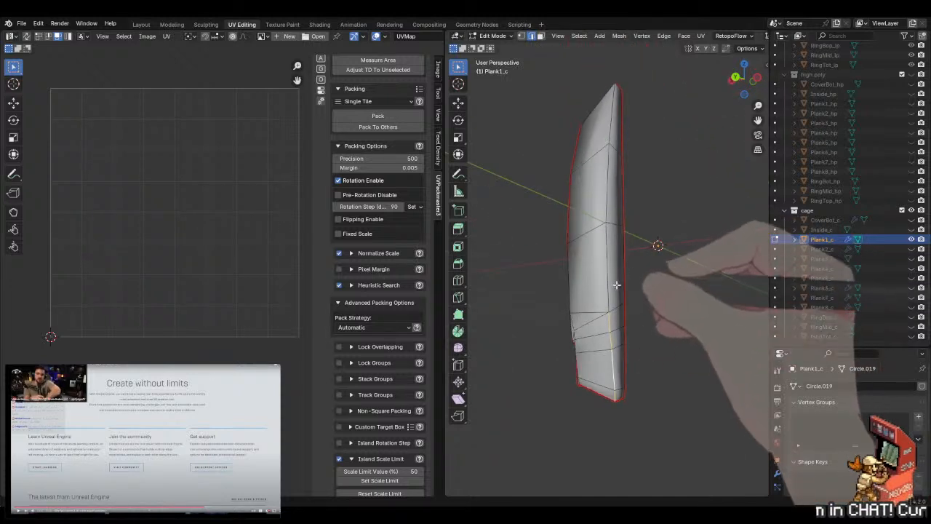
middle_click_drag(626, 242, 628, 342)
key("u")
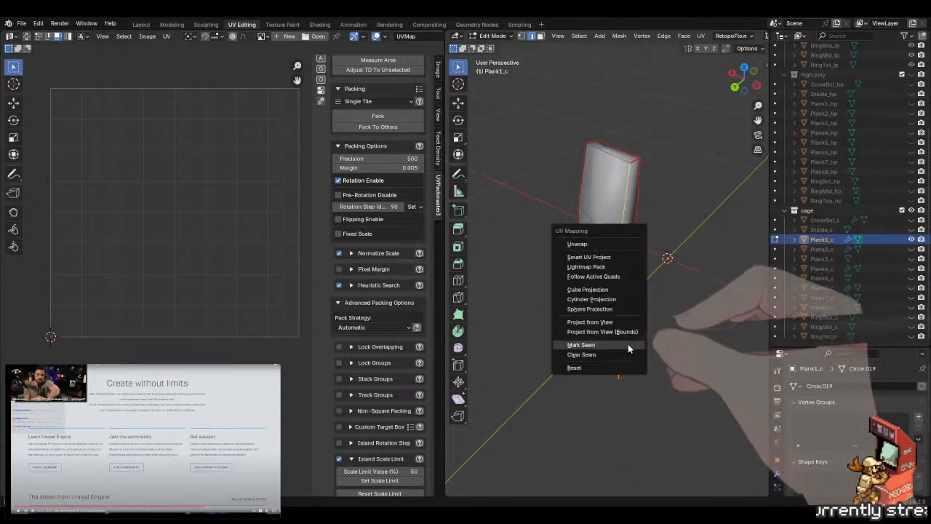
left_click(629, 345)
left_click(621, 157)
key("u")
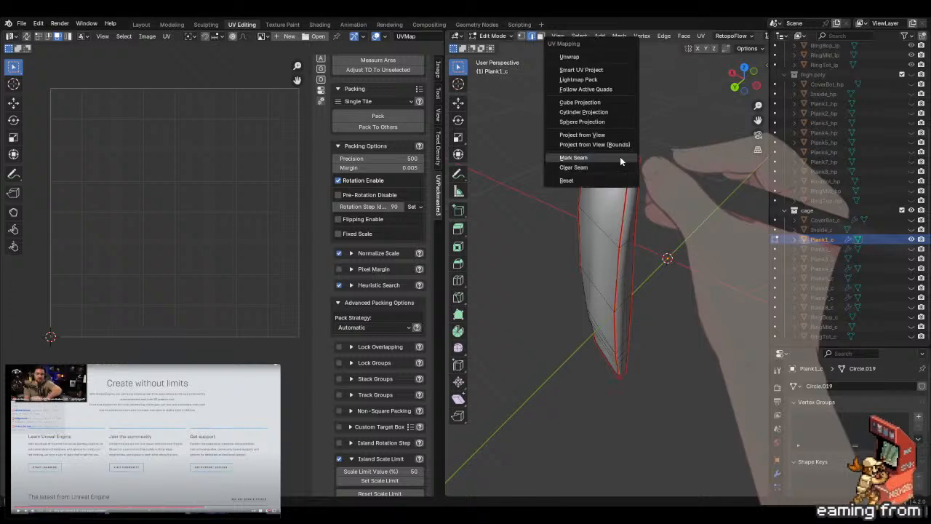
left_click(620, 158)
- Select all of Plank1_c's mesh and unwrap it along the corrected seams
middle_click_drag(643, 240, 710, 254)
middle_click_drag(590, 287, 604, 299)
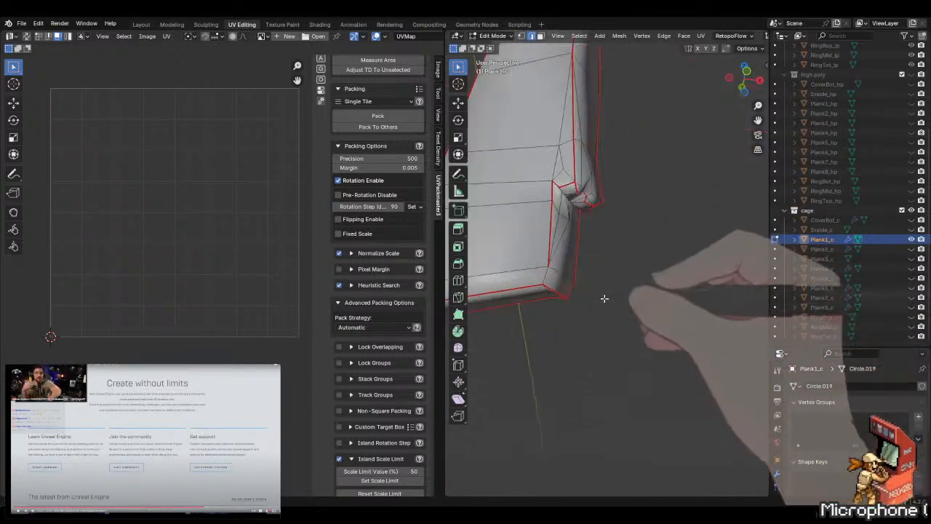
left_click(564, 286)
middle_click_drag(537, 262, 589, 337, "shift")
left_click(590, 298)
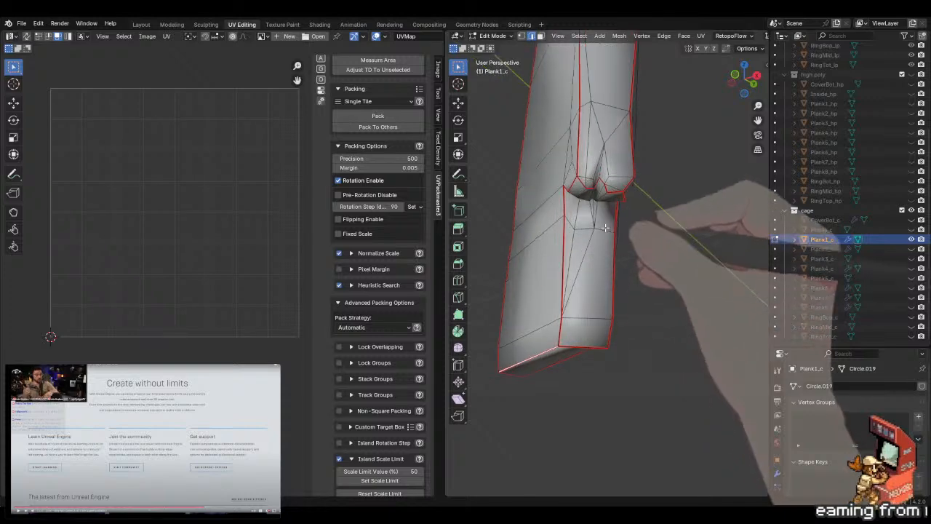
middle_click_drag(604, 228, 654, 252)
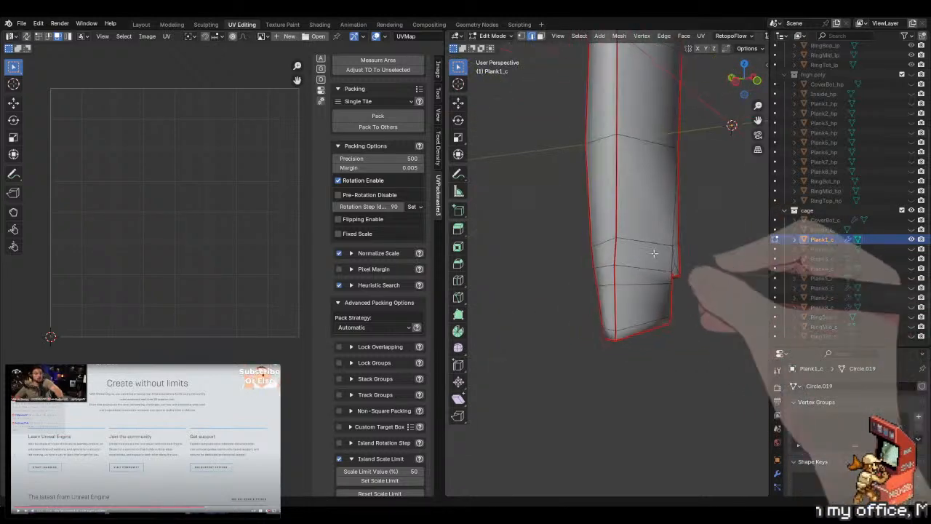
key("a")
key("u")
left_click(593, 179)
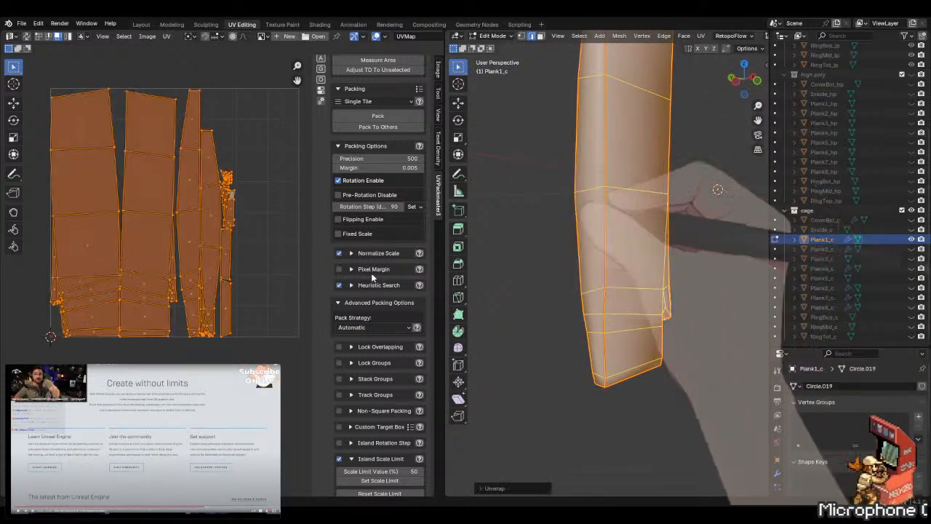
- Examine the small UV islands of Plank1_c's broken side and compare them with the mesh
key("alt+a")
scroll(235, 164, "up", 6)
middle_click_drag(234, 164, 191, 246)
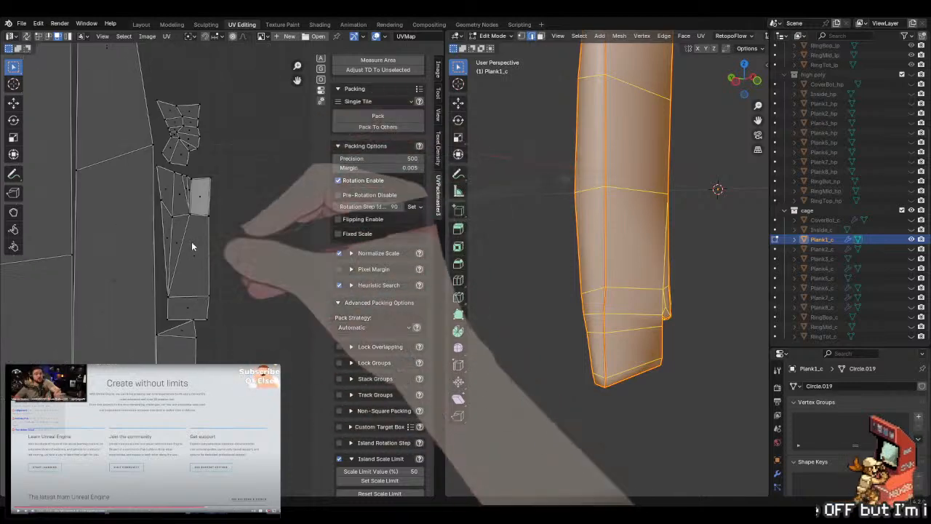
left_click(186, 141)
middle_click_drag(567, 277, 469, 268)
middle_click_drag(596, 307, 643, 281)
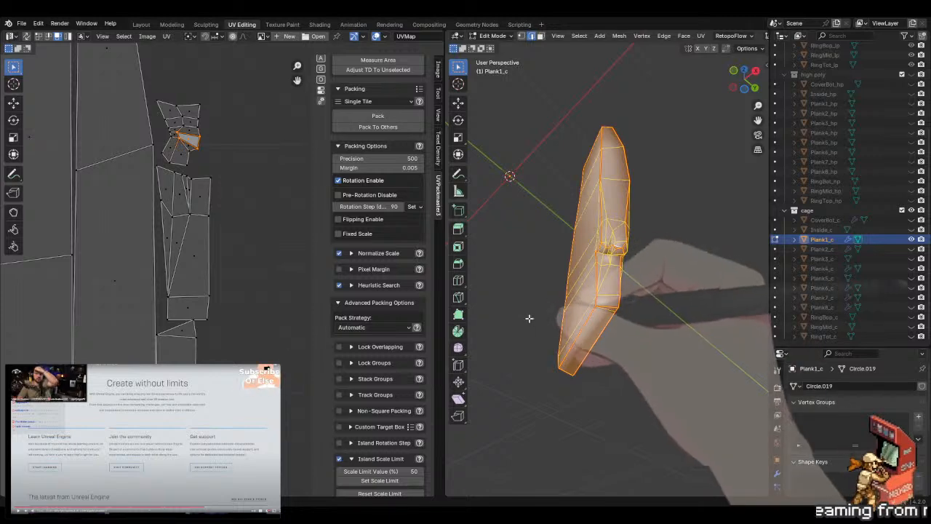
middle_click_drag(199, 157, 203, 179)
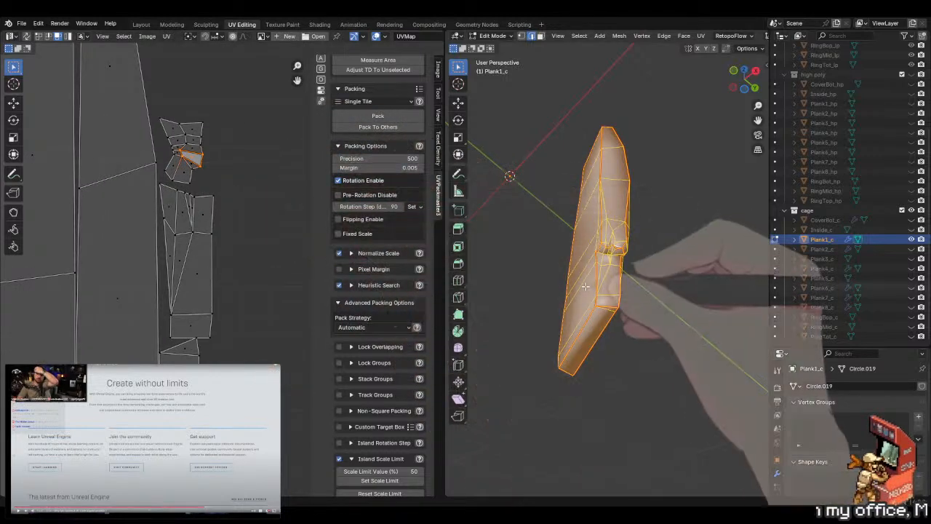
- Turn on UV sync selection and select the narrow converging strips on Plank1_c's lower side island to locate them on the mesh
left_click(197, 217)
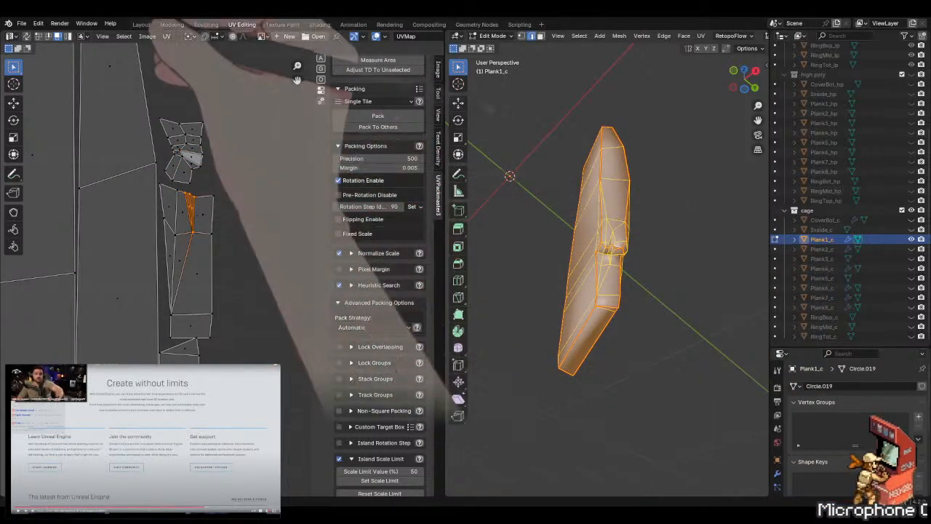
key("a")
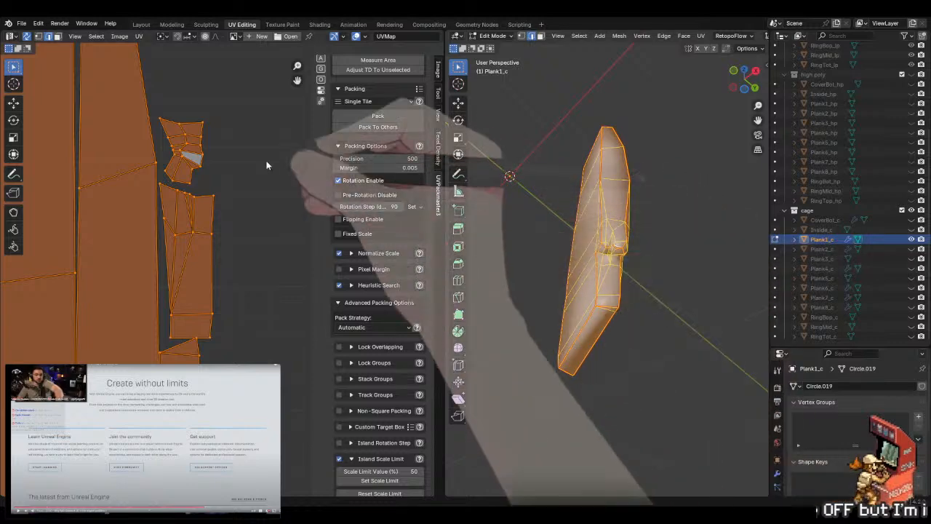
left_click(230, 216)
left_click_drag(204, 190, 186, 241)
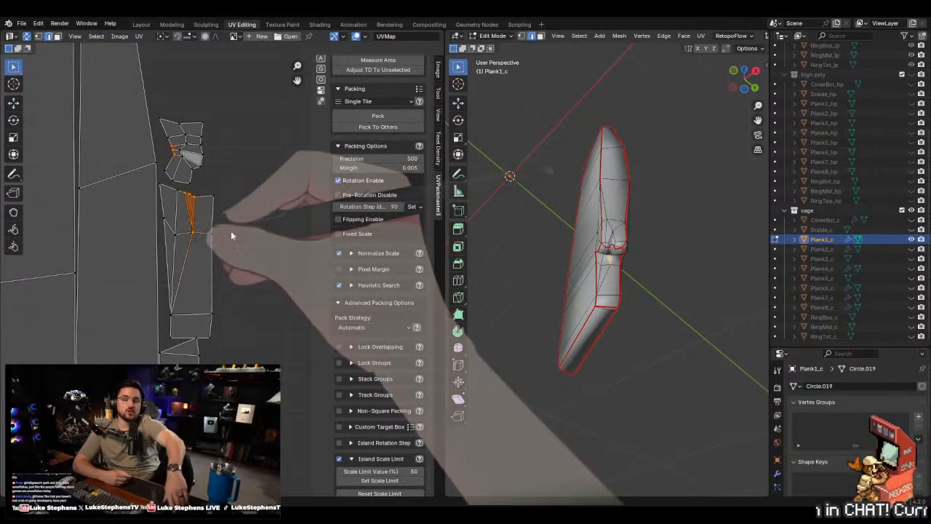
- Examine the notch on Plank1_c's broken side where the narrow selected edges meet
scroll(601, 247, "up", 8)
mouse_move(605, 277)
middle_mouse_down()
mouse_move(589, 218)
mouse_move(592, 170)
mouse_move(631, 263)
mouse_move(608, 277)
middle_mouse_up()
key("1")
scroll(629, 266, "down", 3)
key("Tab")
key("Tab")
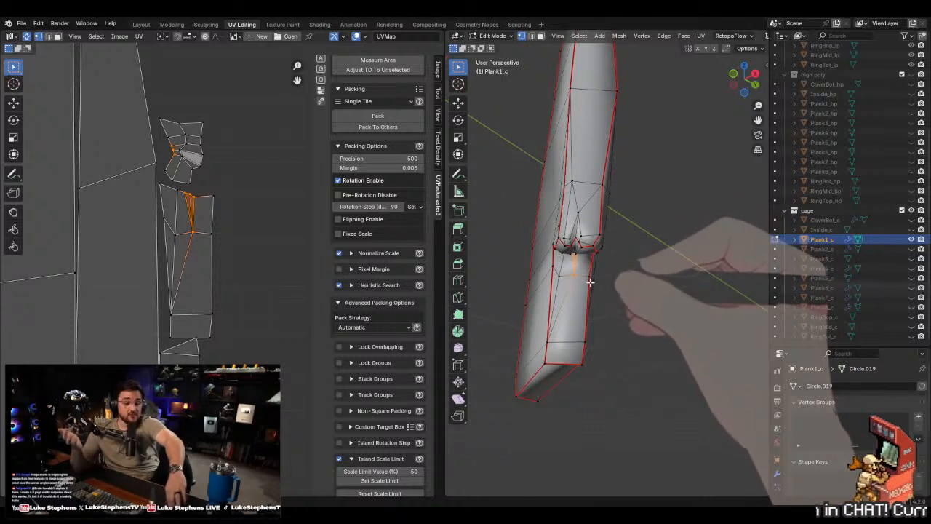
middle_click_drag(590, 282, 625, 258)
scroll(604, 272, "down", 2)
key("Tab")
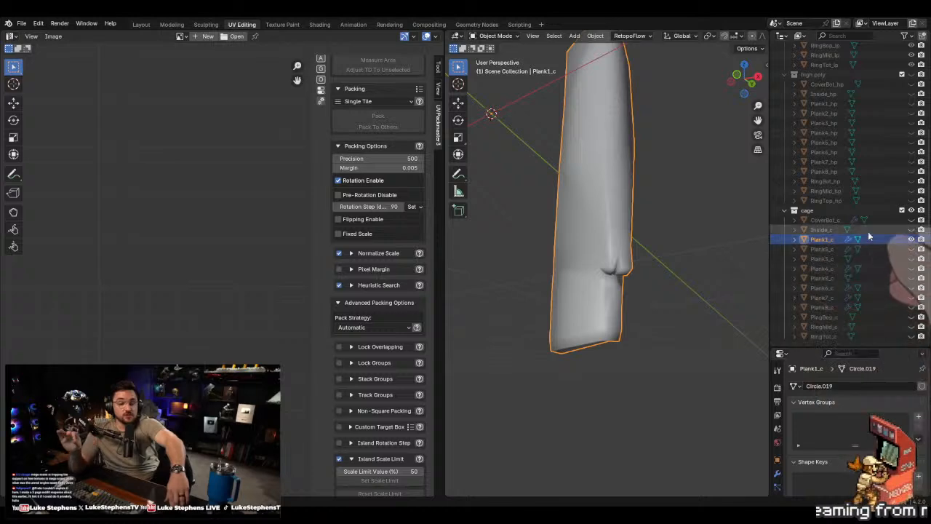
key("Tab")
scroll(231, 206, "up", 4)
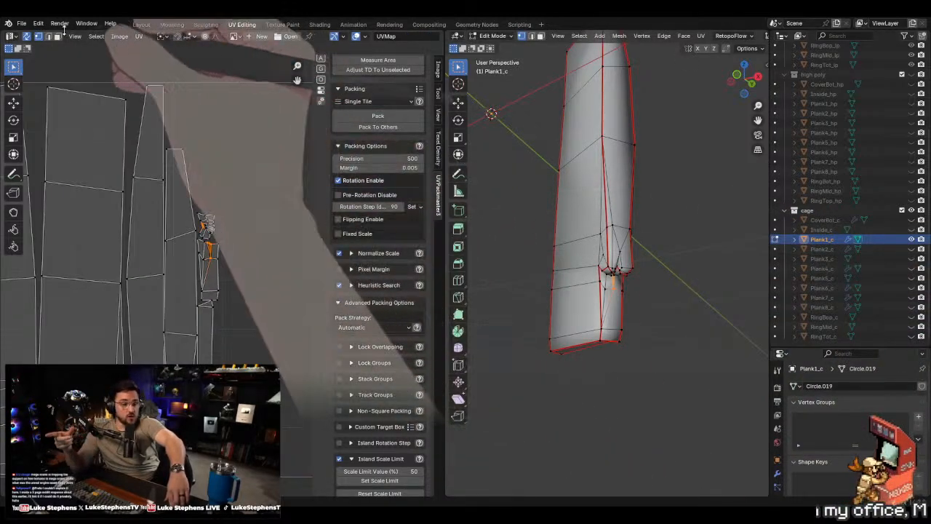
- Turn off UV sync selection and select all of Plank1_c's mesh to review its whole UV layout
left_click(615, 270)
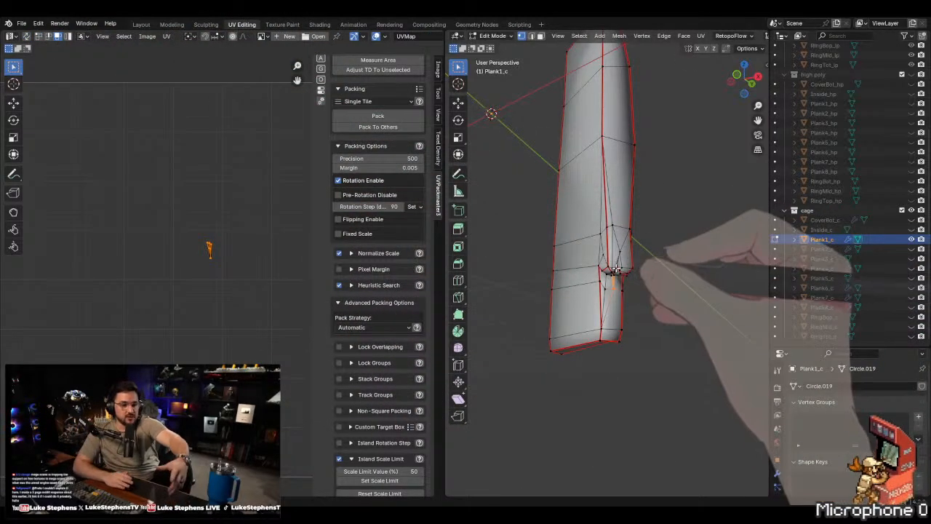
key("a")
scroll(122, 312, "down", 2)
key("a")
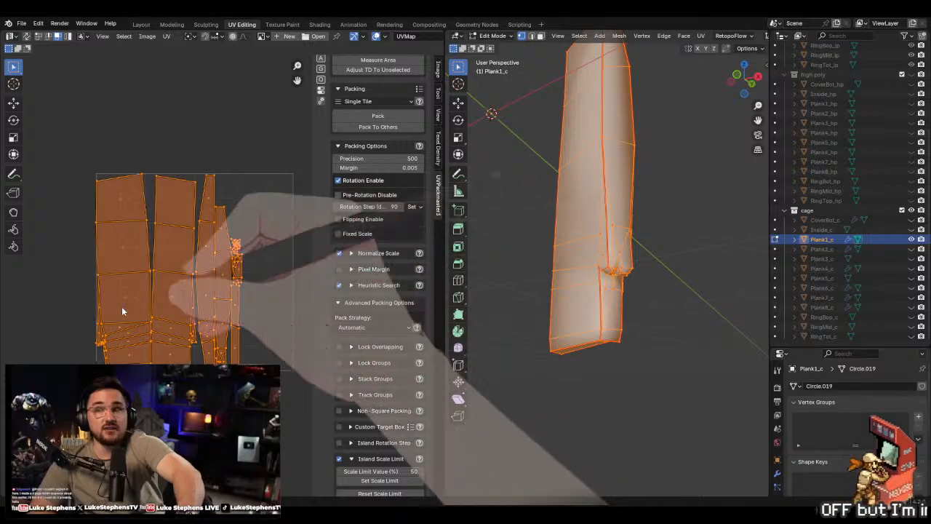
scroll(121, 309, "up", 2)
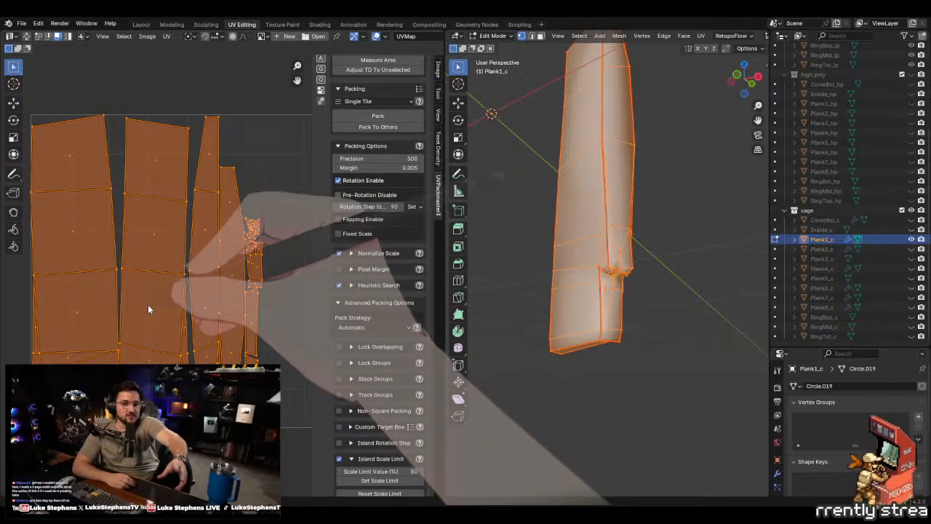
- Finish editing Plank1_c, hide it, show Plank2_c instead and open Plank2_c's mesh for editing
key("Tab")
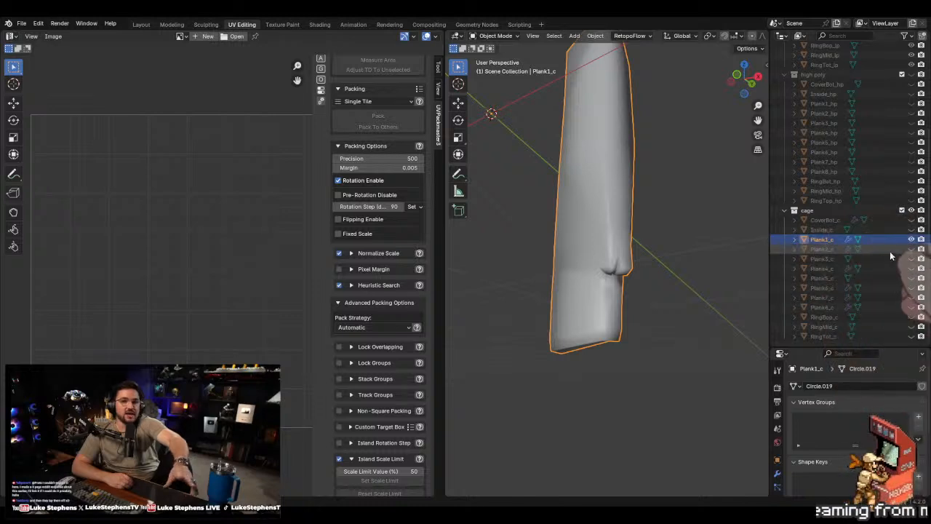
left_click(911, 239)
left_click(911, 249)
left_click(548, 235)
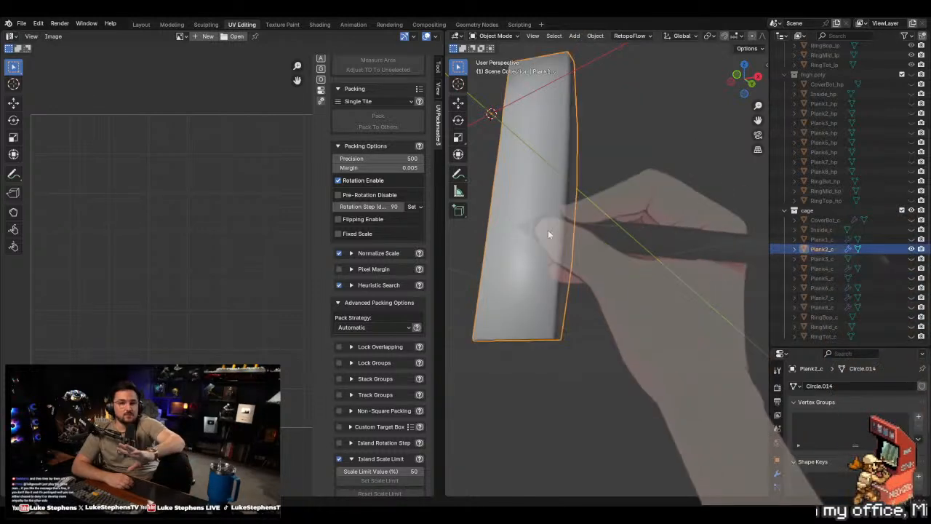
key("Tab")
- Select the unseamed long vertical edge loop on one side of Plank2_c and mark it as a seam
middle_click_drag(588, 233, 517, 247)
key("2")
left_click(577, 174, "alt")
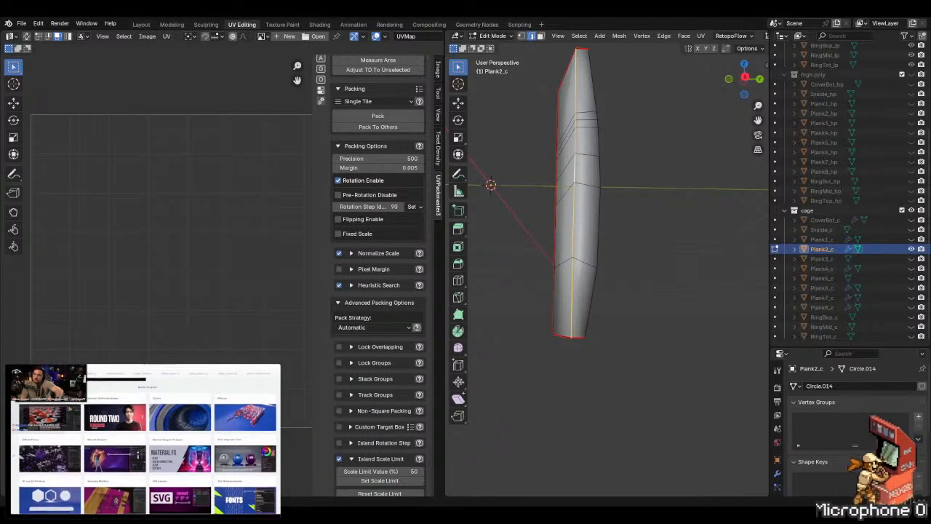
middle_click_drag(618, 259, 627, 222)
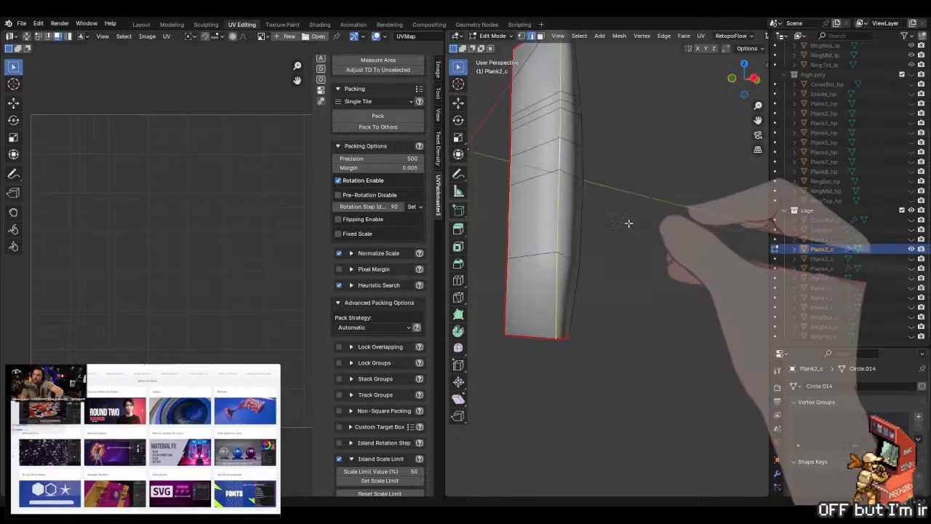
key("shift+s")
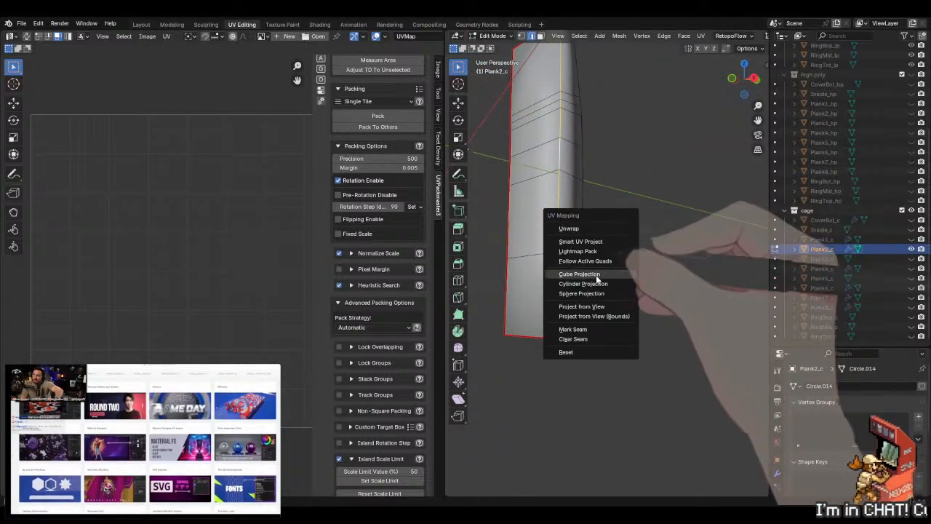
left_click(594, 328)
- Mark the remaining long edges on Plank2_c's opposite side as seams
middle_click_drag(638, 295, 615, 238)
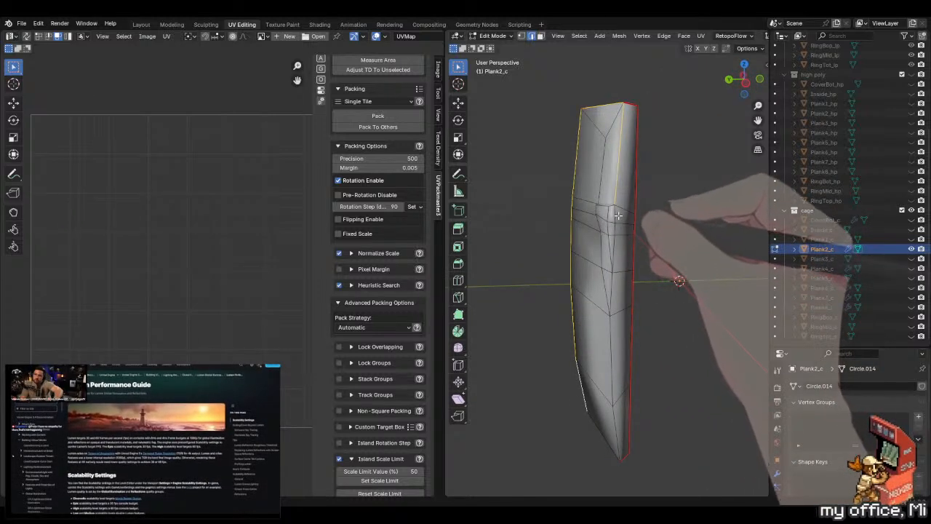
key("u")
left_click(612, 337)
- Select all of Plank2_c's mesh and unwrap it along the marked seams
middle_click_drag(640, 321, 622, 311)
key("a")
key("alt+a")
middle_click_drag(659, 284, 618, 314)
key("u")
key("Escape")
key("a")
key("u")
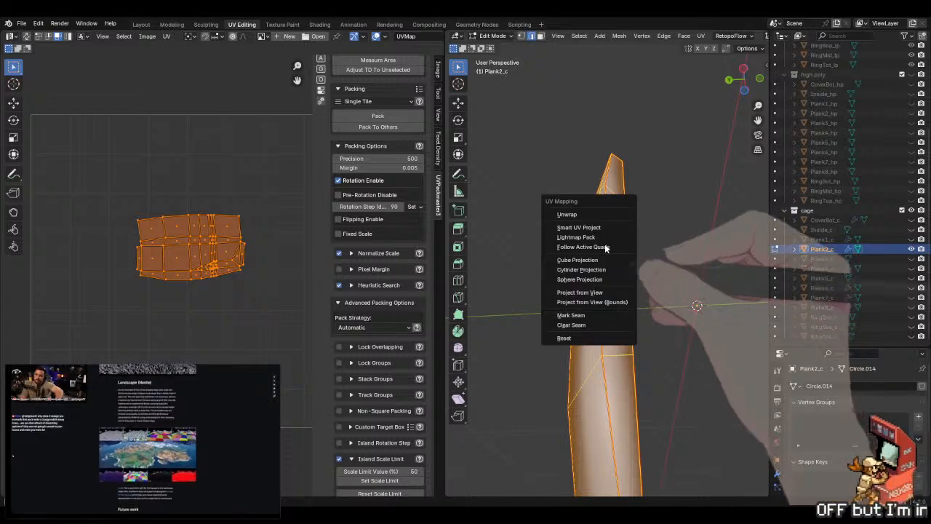
left_click(592, 210)
scroll(117, 187, "up", 5)
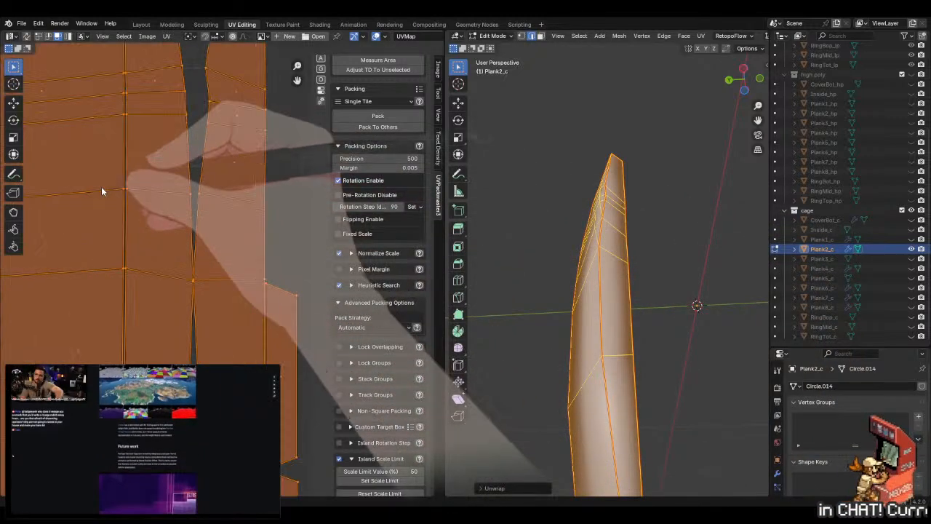
scroll(240, 311, "down", 5)
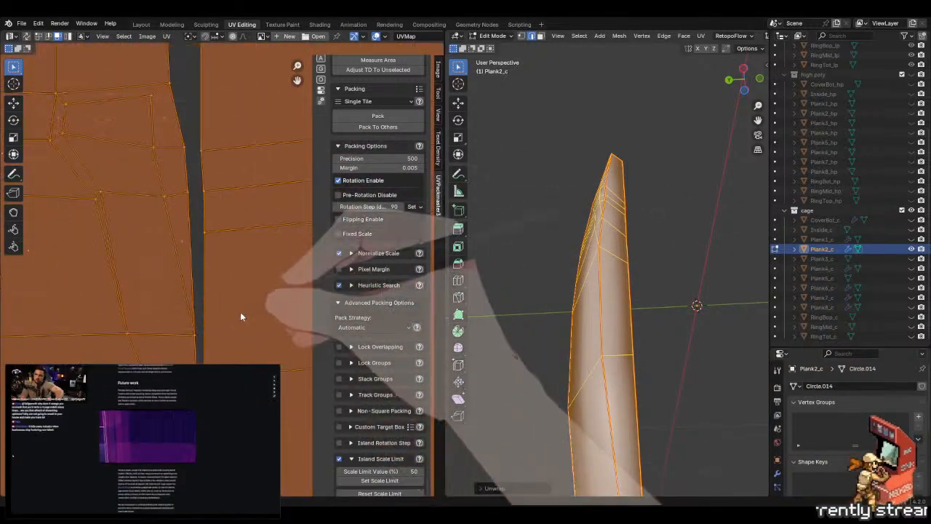
scroll(187, 280, "up", 2)
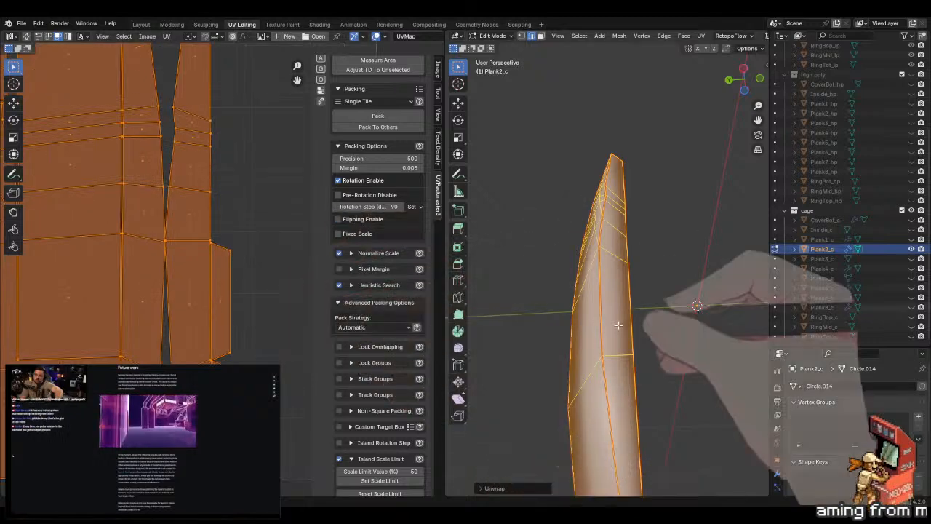
- Turn on UV sync selection and select the small face protruding from Plank2_c's side island to locate it on the mesh
key("alt+a")
middle_click_drag(626, 321, 640, 277)
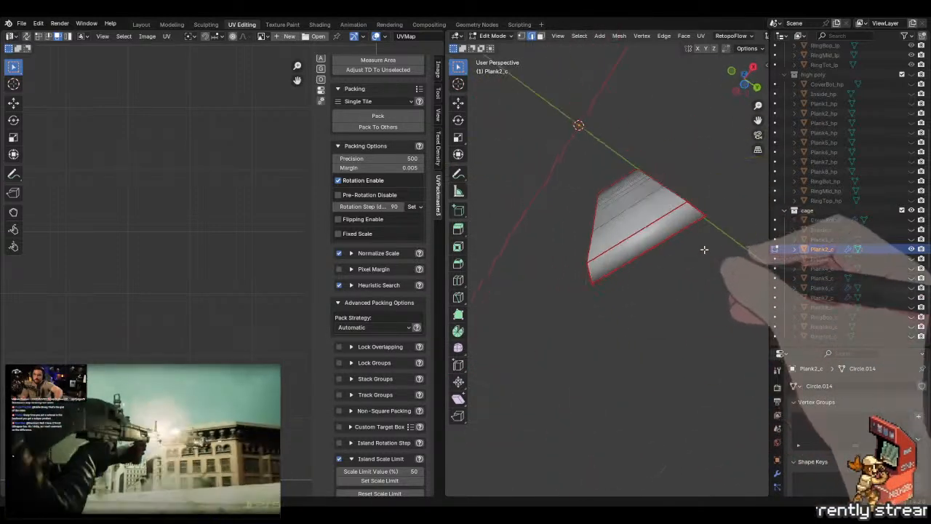
key("a")
left_click(255, 257)
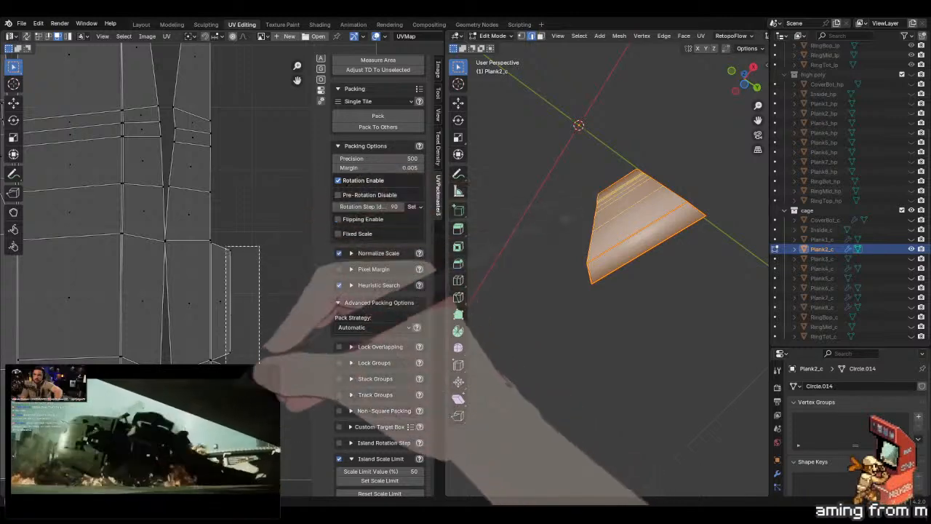
left_click(221, 291)
key("a")
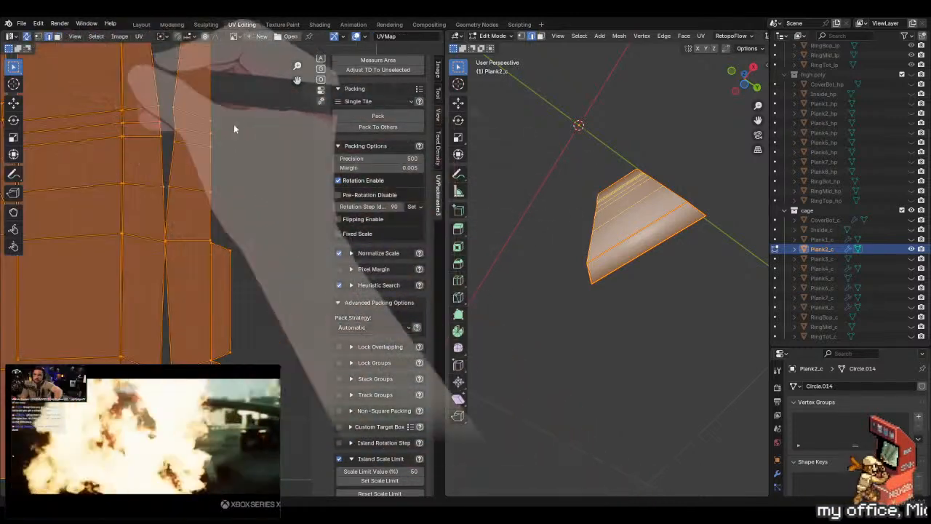
left_click(278, 216)
left_click_drag(276, 214, 223, 364)
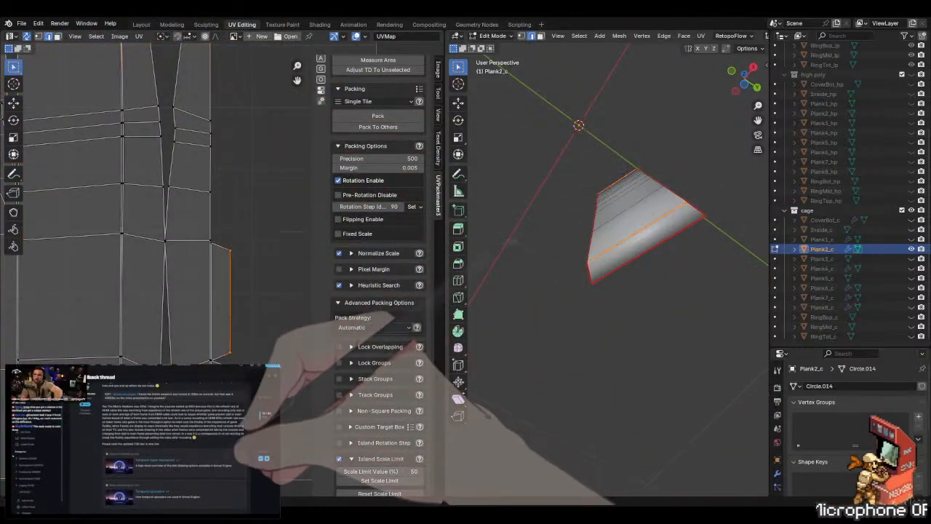
left_click_drag(274, 235, 220, 360)
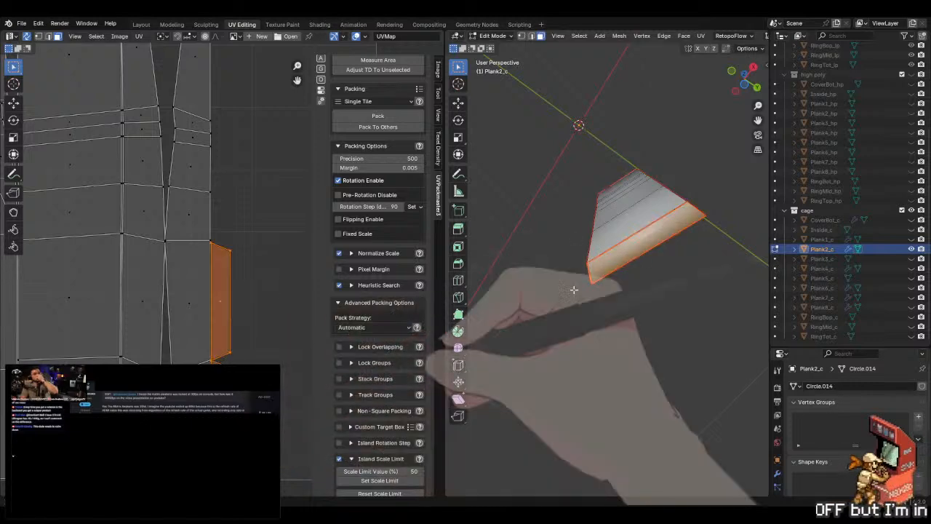
- Merge all of Plank2_c's vertices by distance and clear the selection
middle_click_drag(510, 320, 561, 334)
scroll(604, 273, "down", 3)
middle_click_drag(604, 273, 627, 289)
key("a")
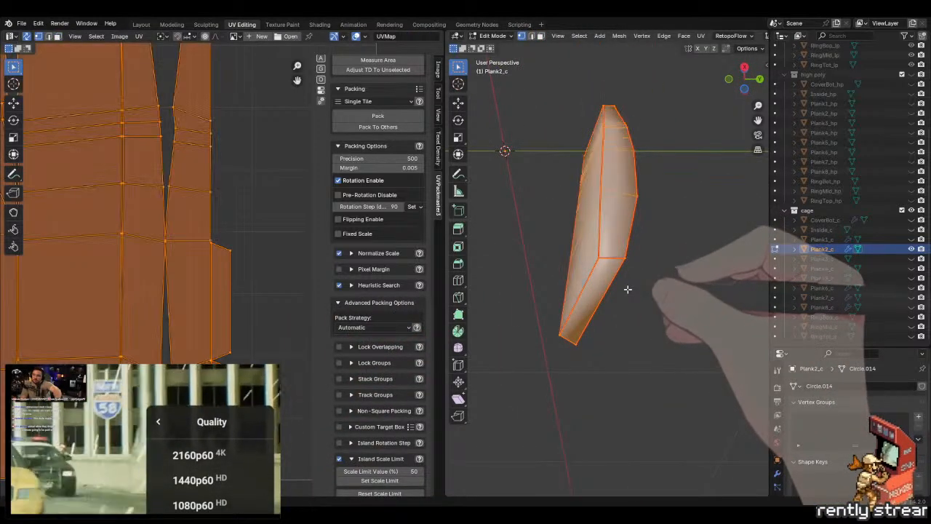
key("m")
left_click(628, 288)
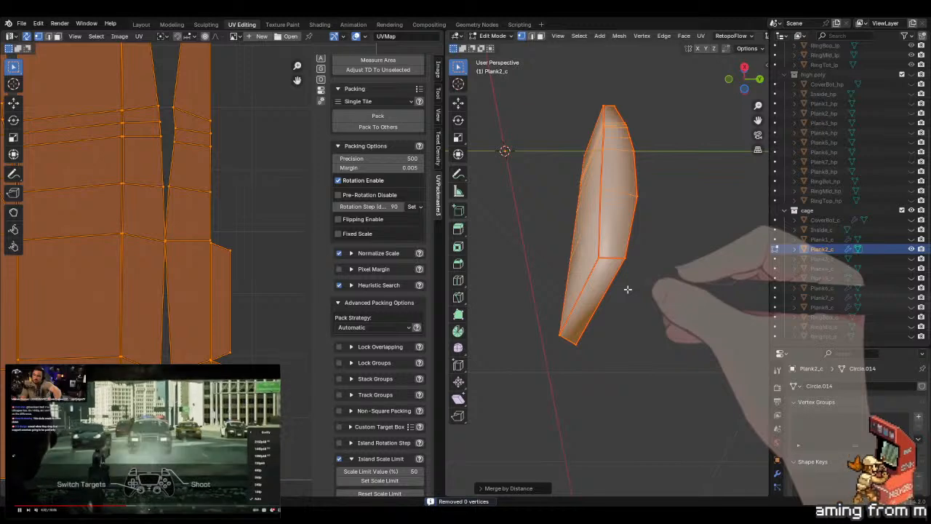
key("alt+a")
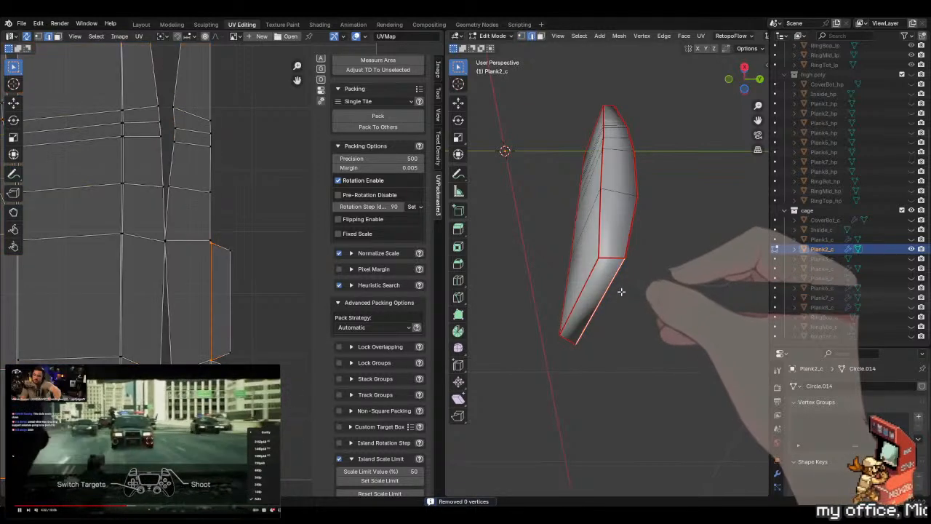
- Examine the edges and corner vertices around Plank2_c's lower end cap
middle_click_drag(619, 291, 588, 256)
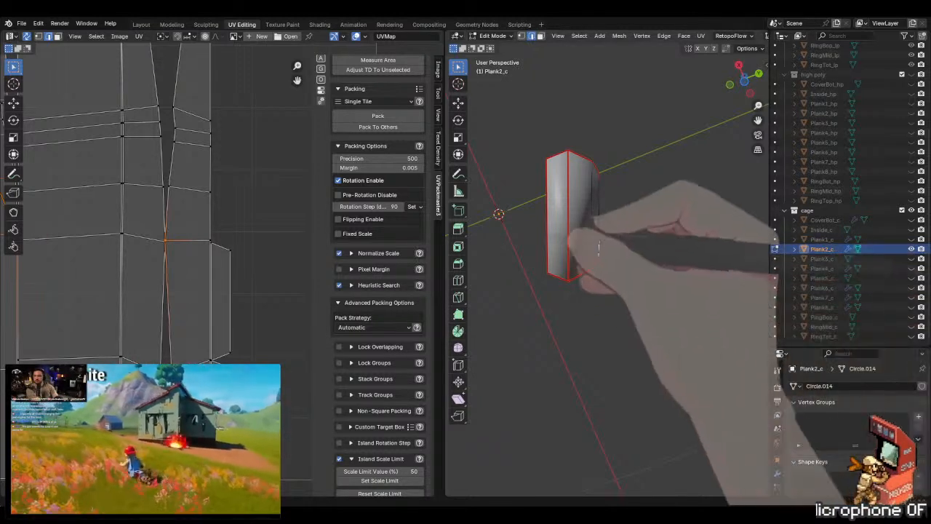
mouse_move(574, 247)
middle_mouse_down()
mouse_move(557, 272)
mouse_move(603, 278)
mouse_move(588, 264)
middle_mouse_up()
left_click(592, 269)
key("1")
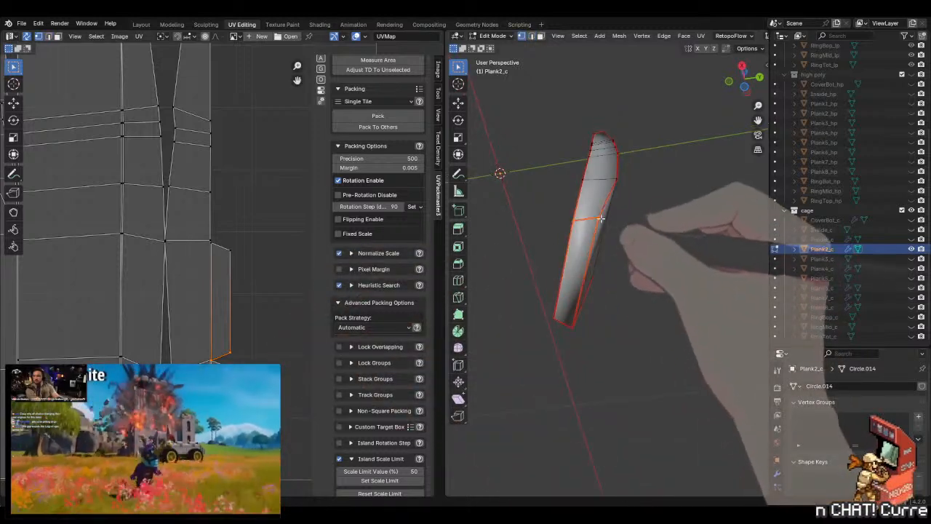
left_click(603, 216)
middle_click_drag(609, 217, 601, 262)
scroll(601, 262, "up", 5)
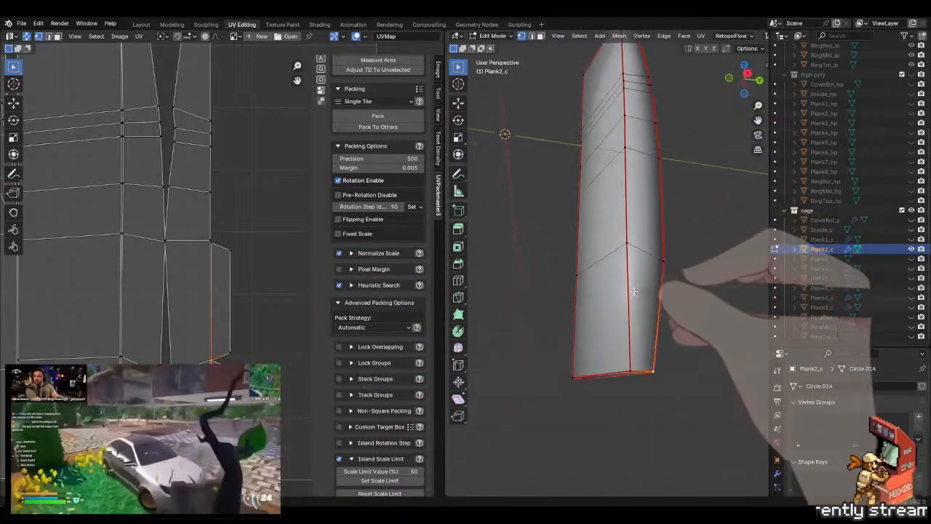
- Merge the overlapping vertices at center on each corner of Plank2_c's lower end and select the whole mesh
left_click_drag(706, 335, 640, 384)
key("m")
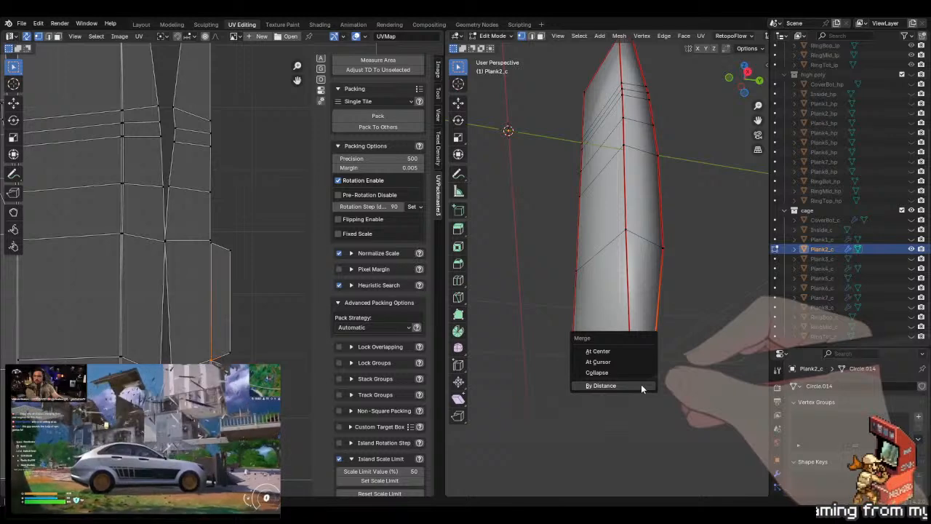
left_click(643, 353)
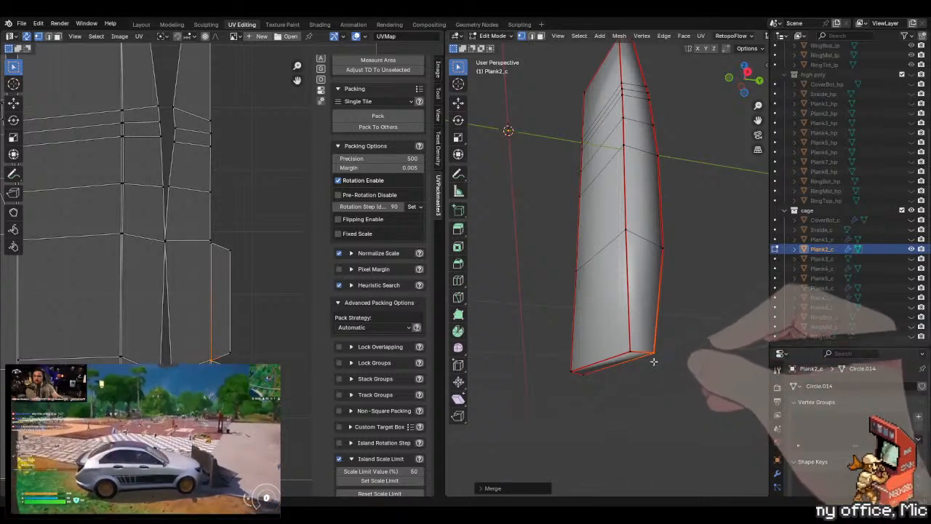
key("m")
left_click(627, 358)
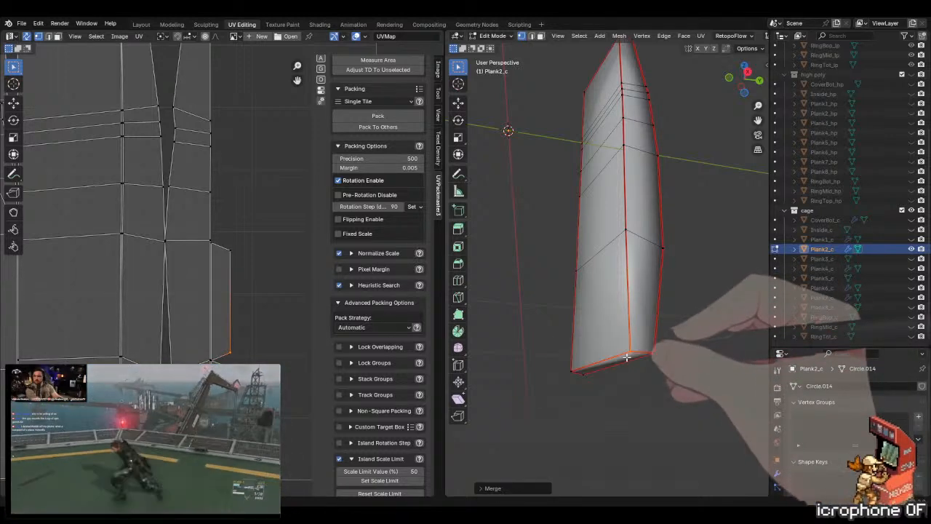
key("m")
left_click(560, 375)
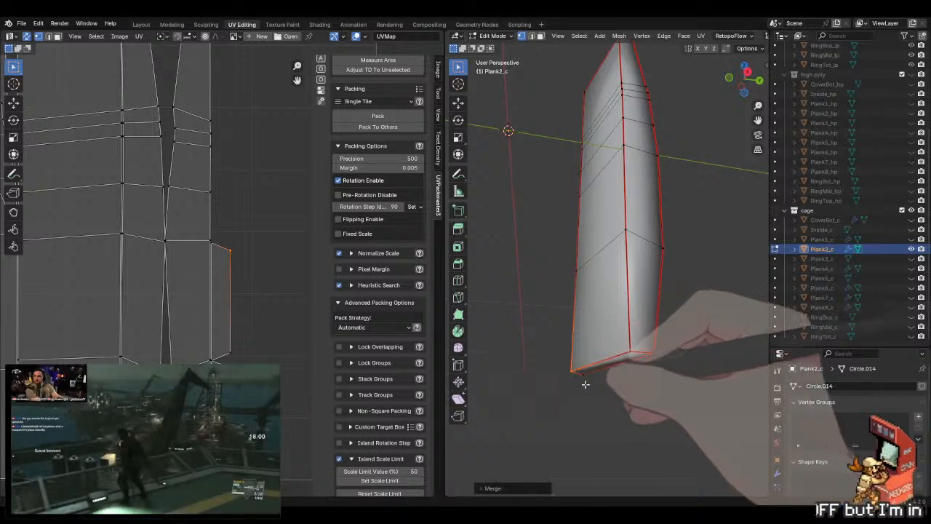
key("m")
left_click(581, 368)
key("a")
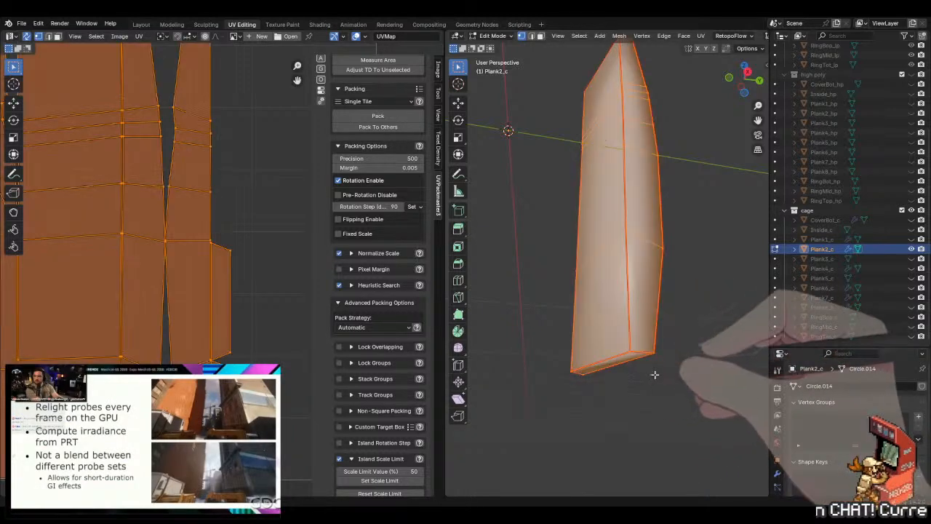
- Select all of Plank2_c's geometry and unwrap it
key("alt+a")
key("a")
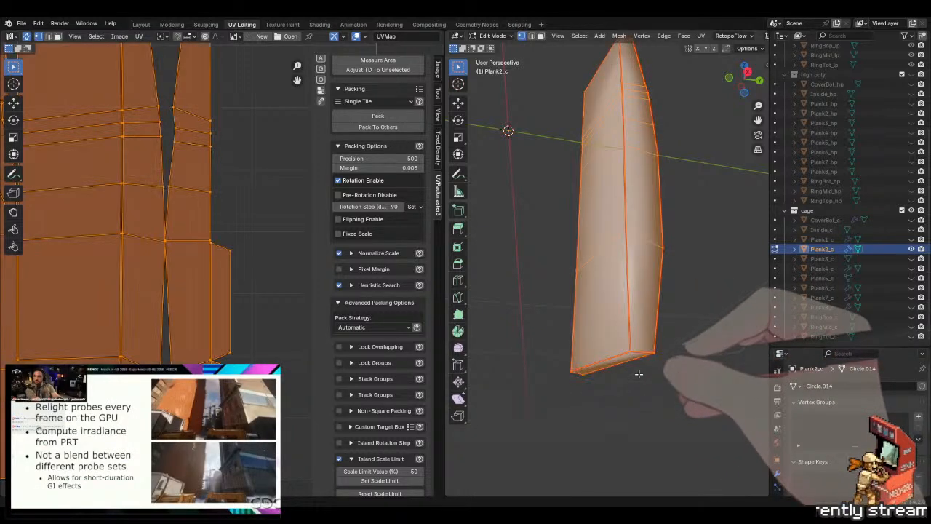
key("u")
left_click(638, 374)
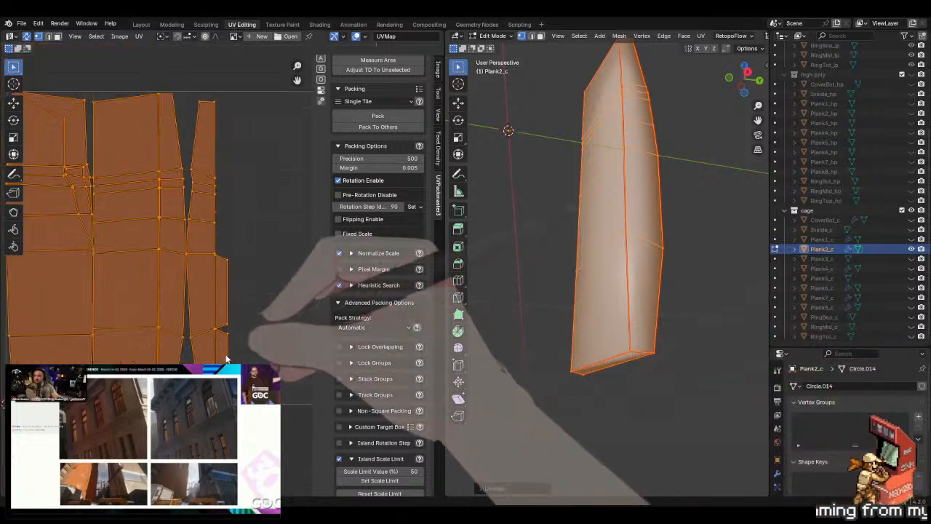
- Check that Plank2_c's two end-cap UV islands are detached by temporarily shifting each one away from the layout
key("alt+a")
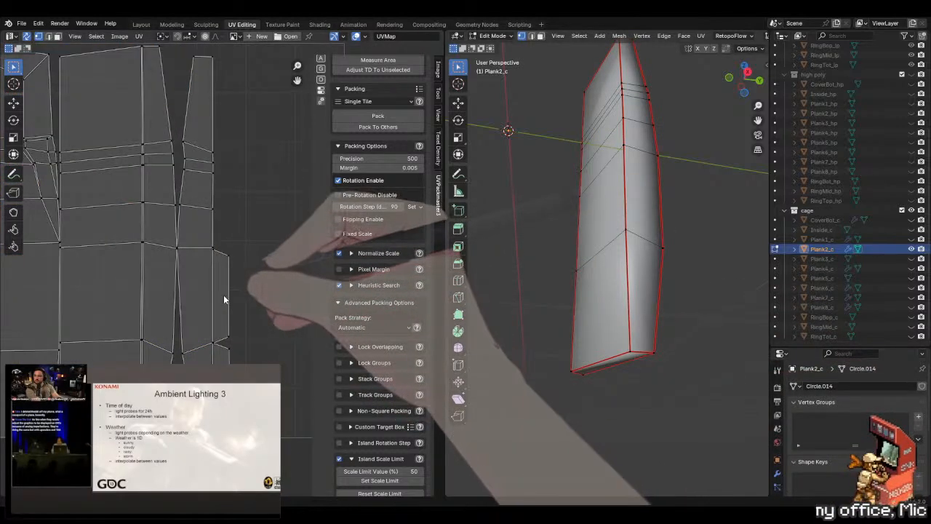
key("l")
key("g")
left_click(259, 281)
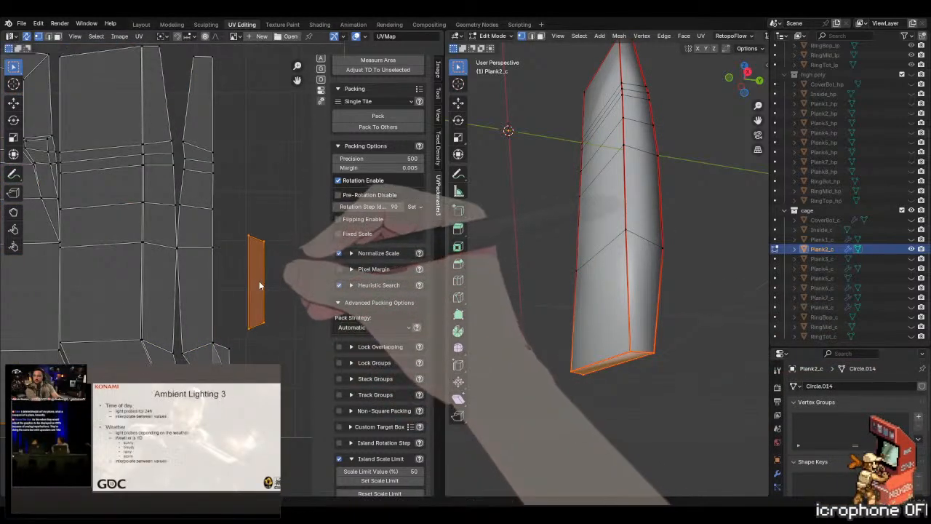
key("ctrl+z")
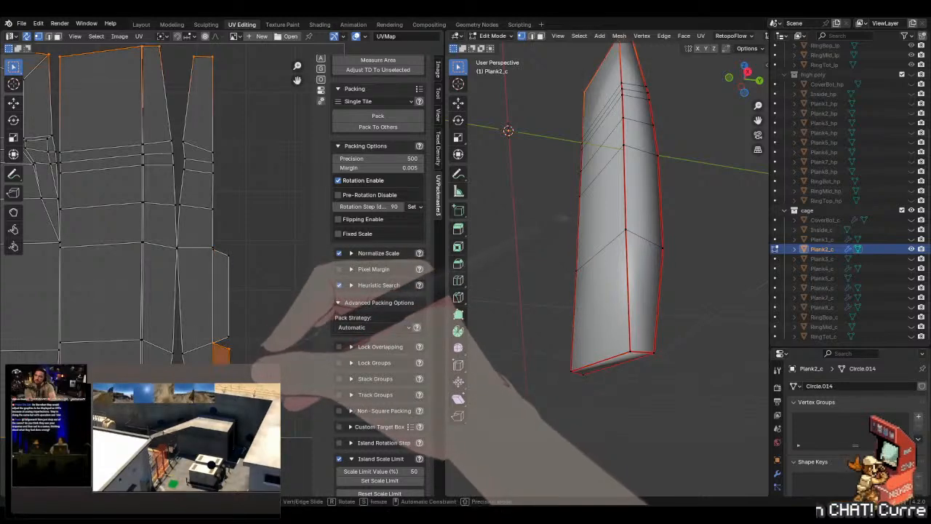
key("g")
left_click(233, 317)
scroll(232, 318, "down", 5)
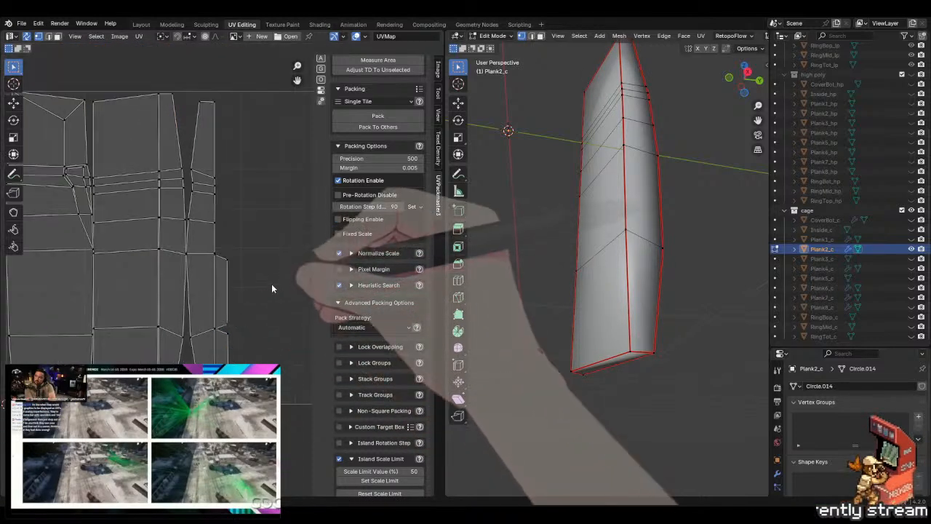
- Finish editing Plank2_c, show only Plank3_c in its place, and open Plank3_c for mesh editing
middle_click_drag(670, 280, 692, 218)
key("Tab")
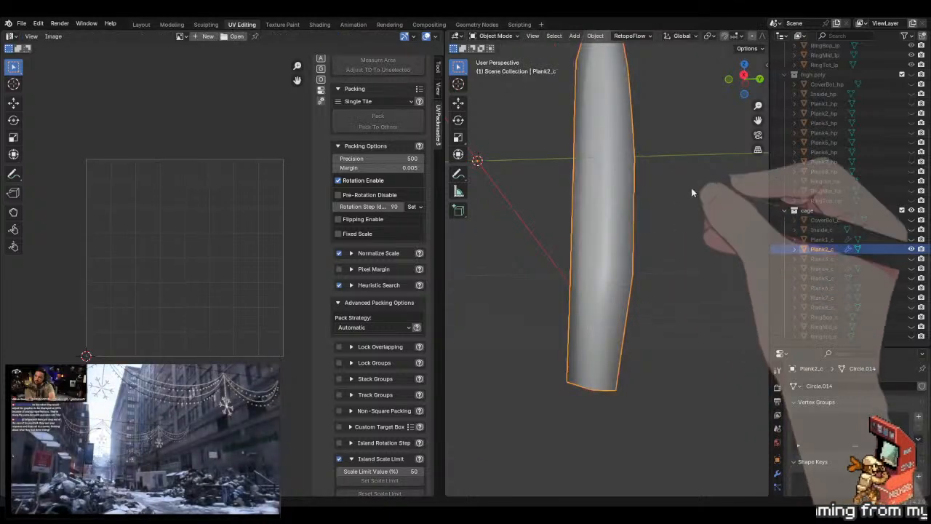
left_click(922, 259)
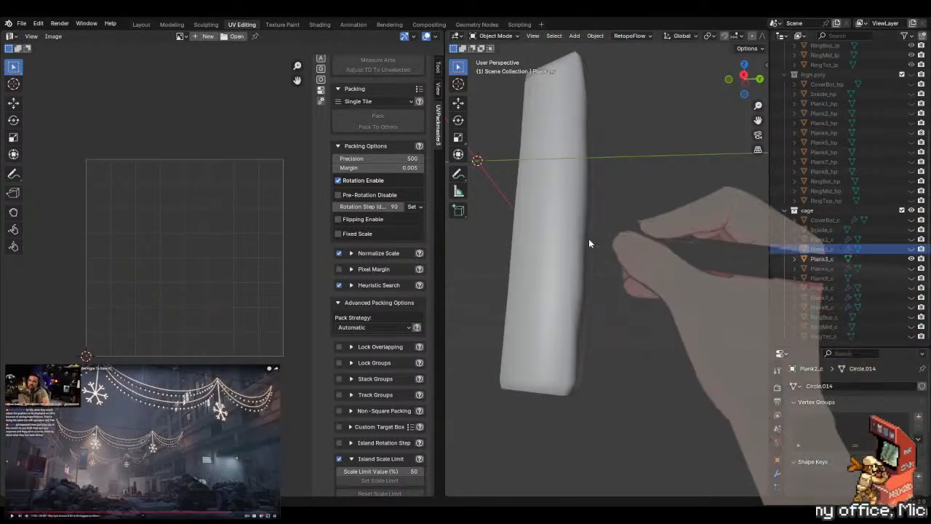
key("Tab")
middle_click_drag(579, 250, 611, 299)
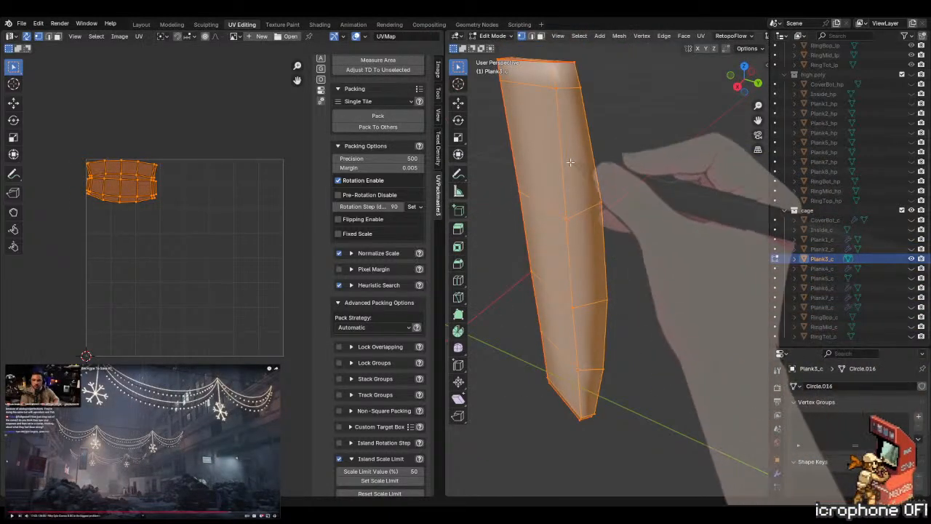
- Mark a seam along the edge loop that outlines one long side of Plank3_c
key("2")
left_click(558, 83, "alt")
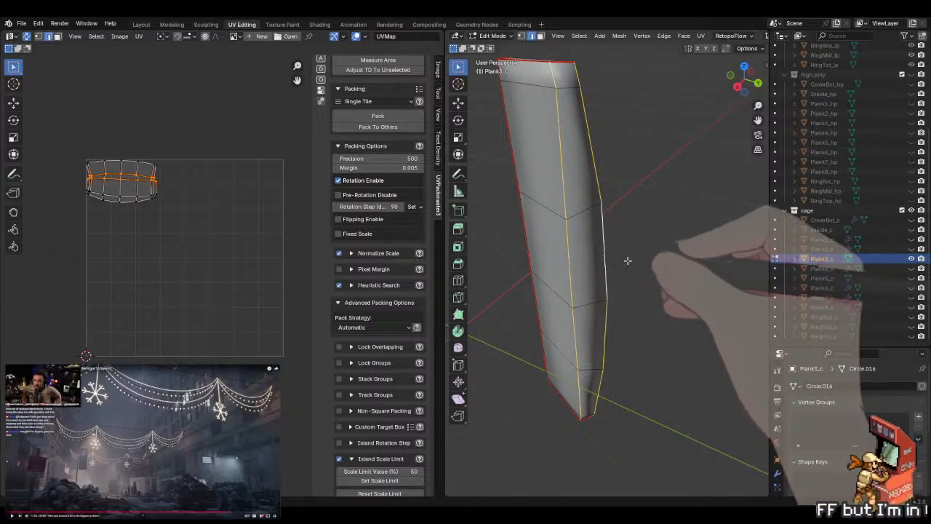
key("u")
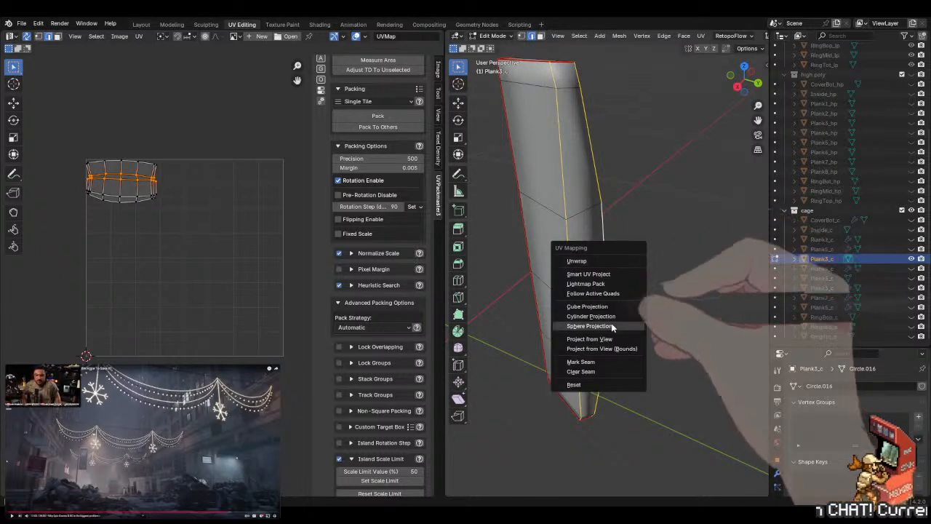
left_click(581, 362)
- Mark seams on a further edge loop of Plank3_c and on the edge running across its upper end
middle_click_drag(611, 349, 644, 334)
left_click(657, 342, "alt")
key("u")
left_click(657, 343)
left_click(635, 184)
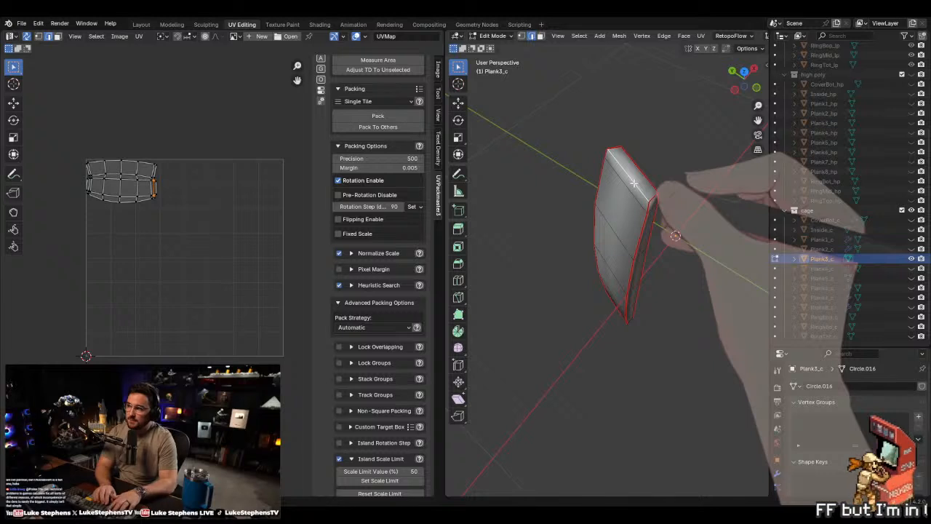
key("u")
left_click(633, 183)
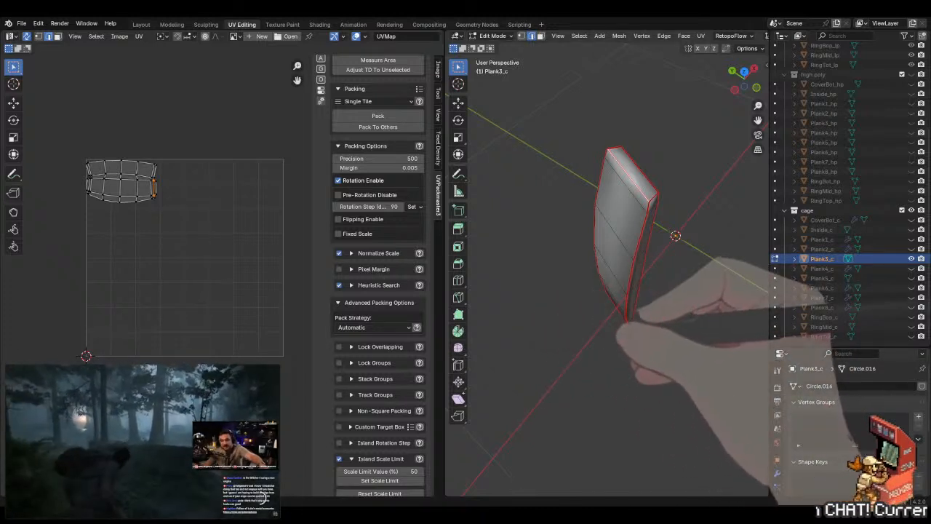
- Select the whole Plank3_c mesh and unwrap it along the marked seams
middle_click_drag(583, 340, 621, 326)
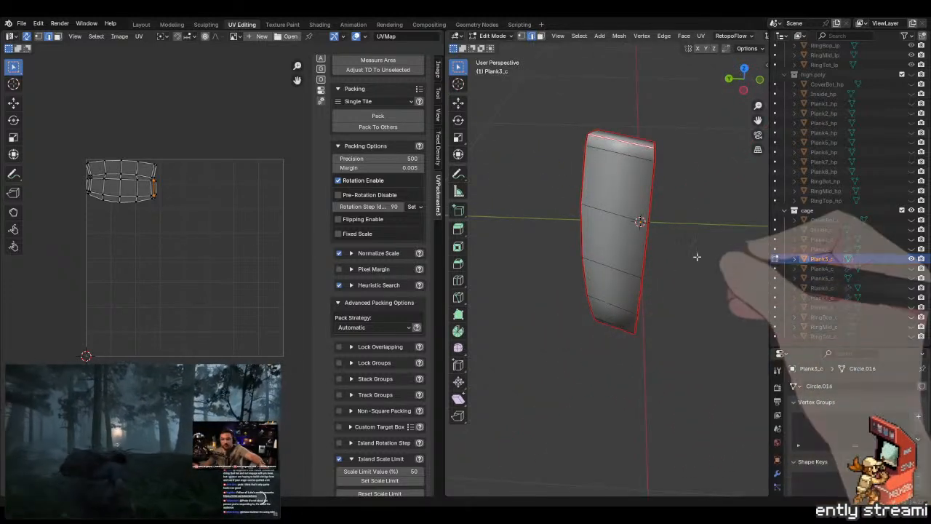
mouse_move(679, 298)
middle_mouse_down()
mouse_move(597, 270)
mouse_move(576, 170)
mouse_move(681, 287)
middle_mouse_up()
key("a")
middle_click_drag(668, 237, 634, 244)
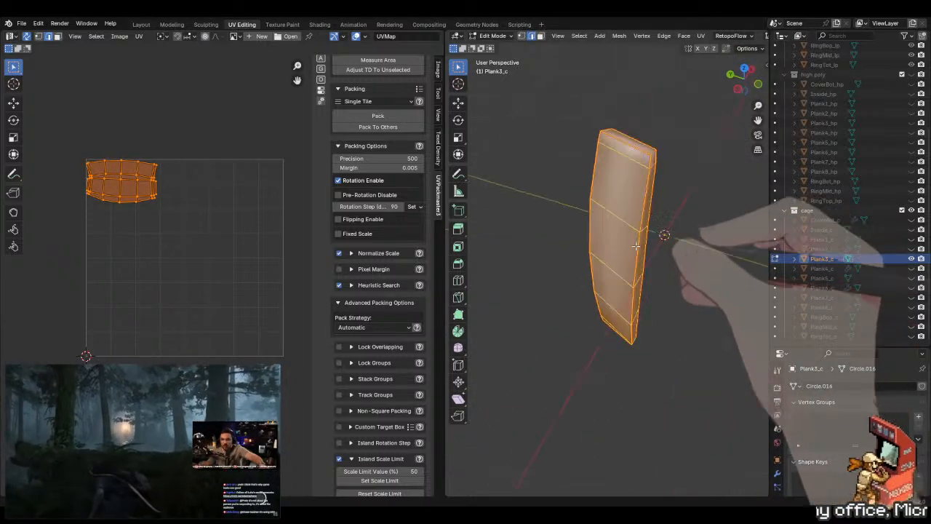
key("u")
left_click(617, 143)
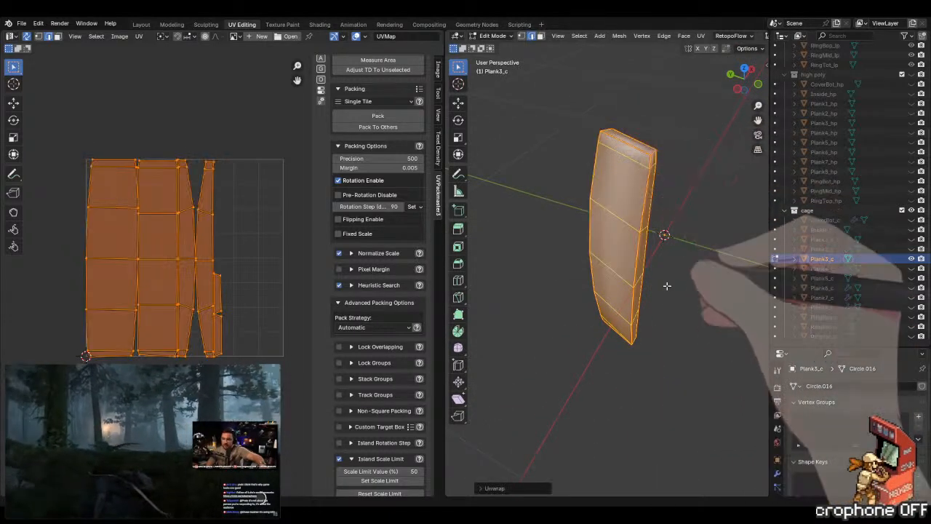
- Finish editing Plank3_c, hide it, show Plank4_c, and open Plank4_c for mesh editing
key("Tab")
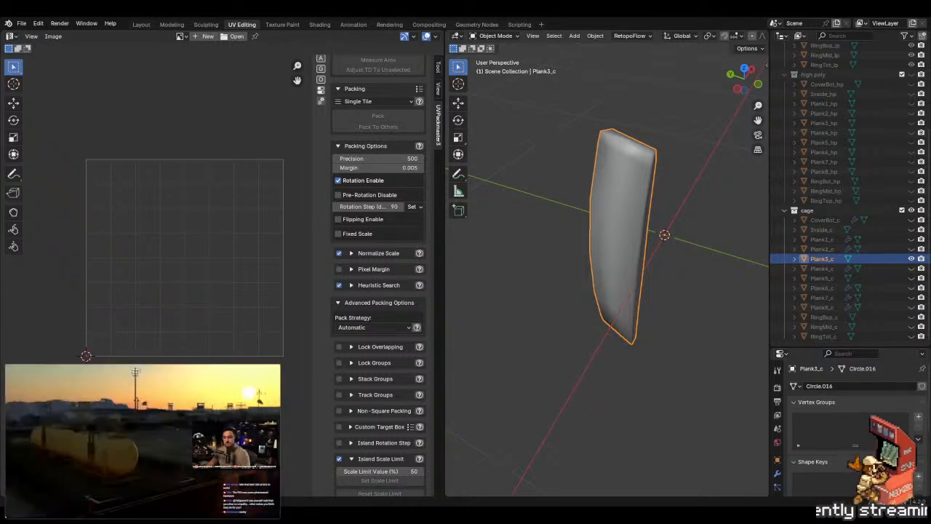
middle_click_drag(495, 327, 764, 284)
key("Tab")
left_click(629, 211)
key("Tab")
left_click(912, 258)
left_click(912, 269)
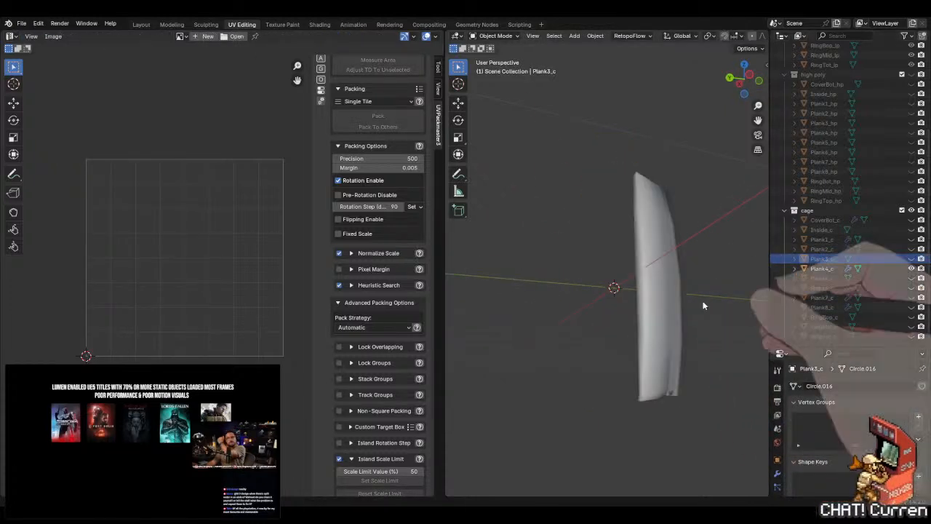
left_click(660, 279)
key("Tab")
- Select Plank4_c's lengthwise edge loops and the edges across its notched end, and mark them as seams
middle_click_drag(680, 212, 663, 185)
left_click(662, 182, "alt")
left_click(653, 193, "alt+shift")
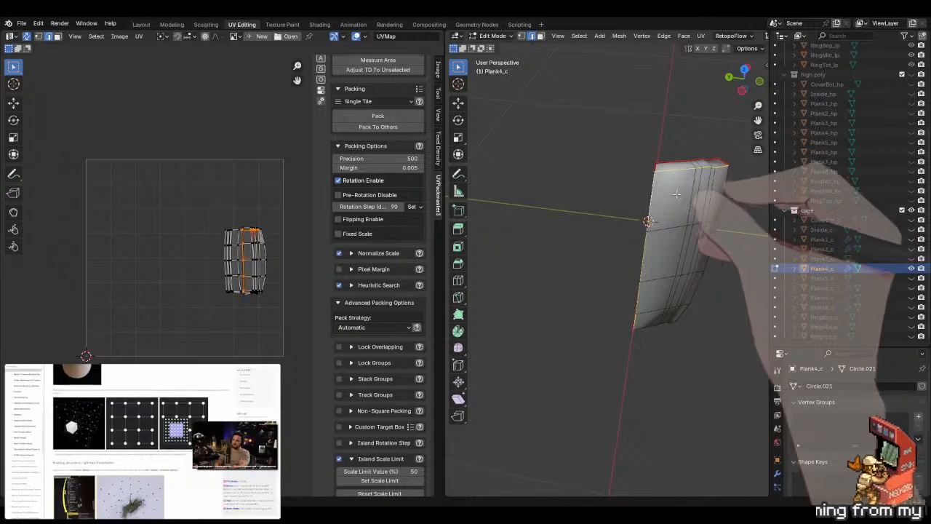
middle_click_drag(681, 311, 585, 221)
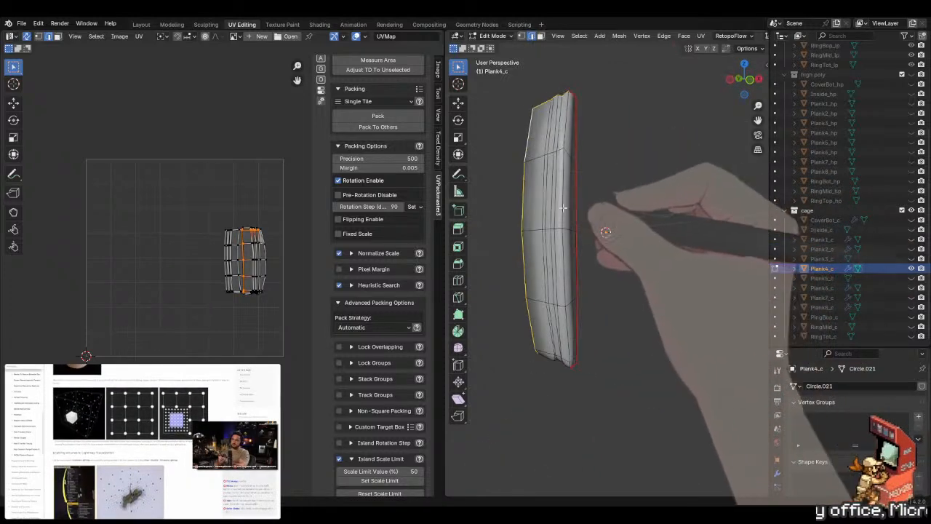
left_click(580, 271, "alt+shift")
left_click(548, 356, "alt+shift")
middle_click_drag(549, 356, 621, 310)
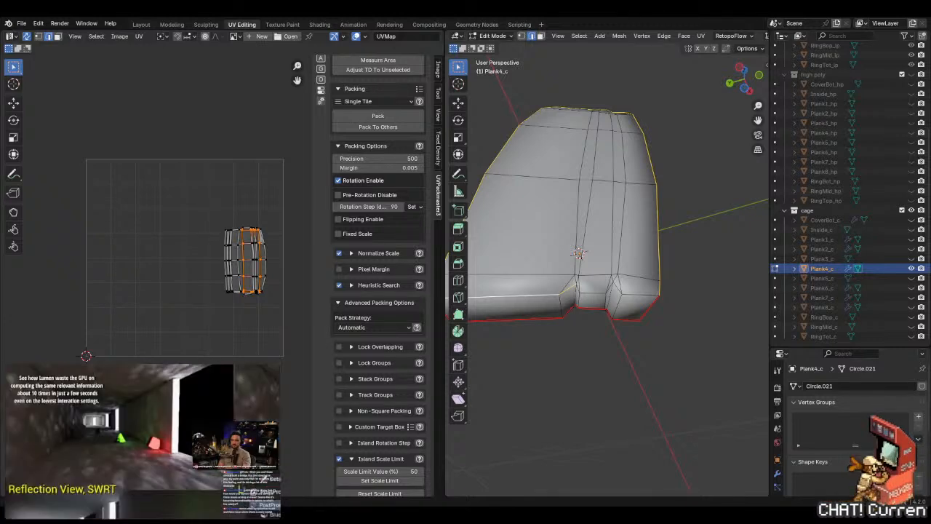
scroll(607, 269, "up", 4)
scroll(607, 269, "down", 4)
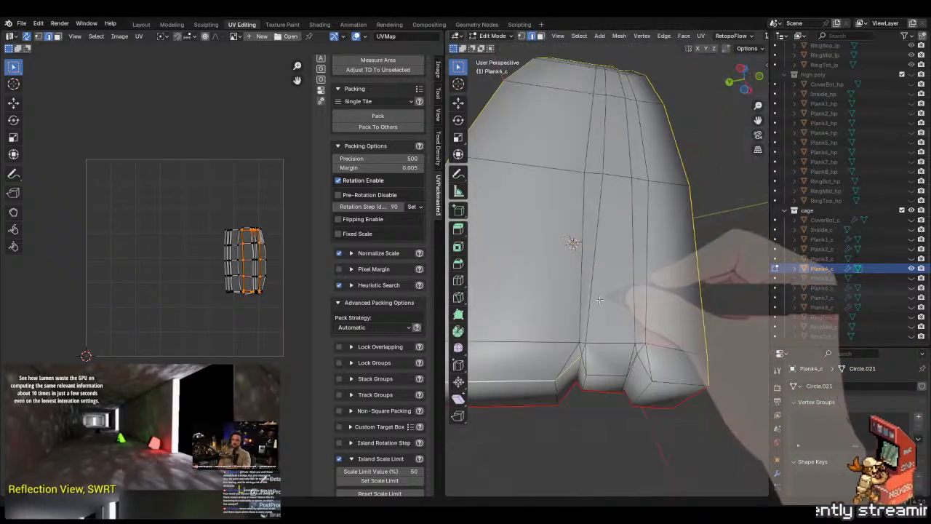
middle_click_drag(604, 306, 617, 297)
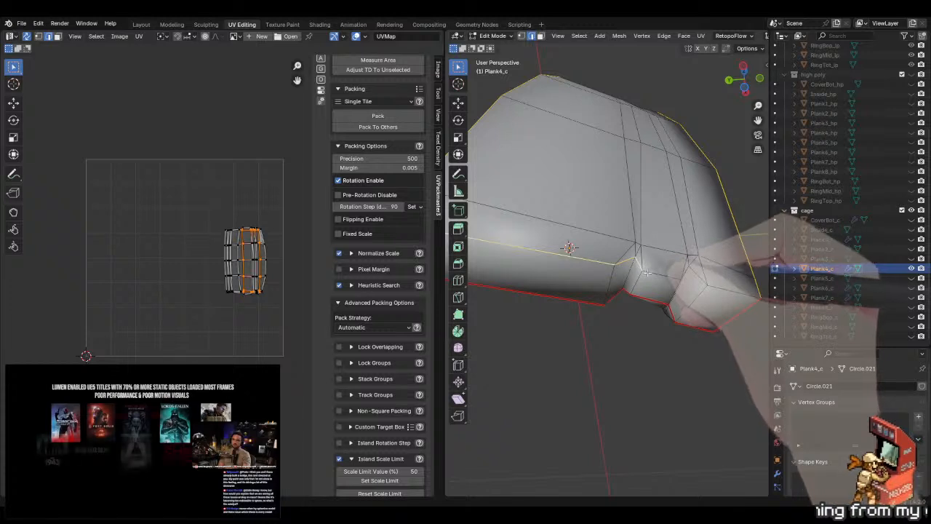
middle_click_drag(641, 265, 653, 293)
left_click(662, 297)
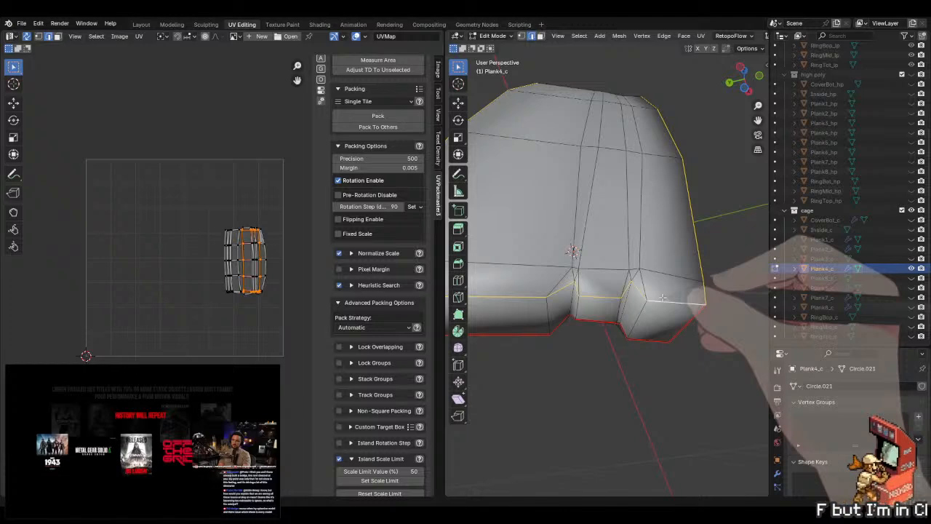
key("u")
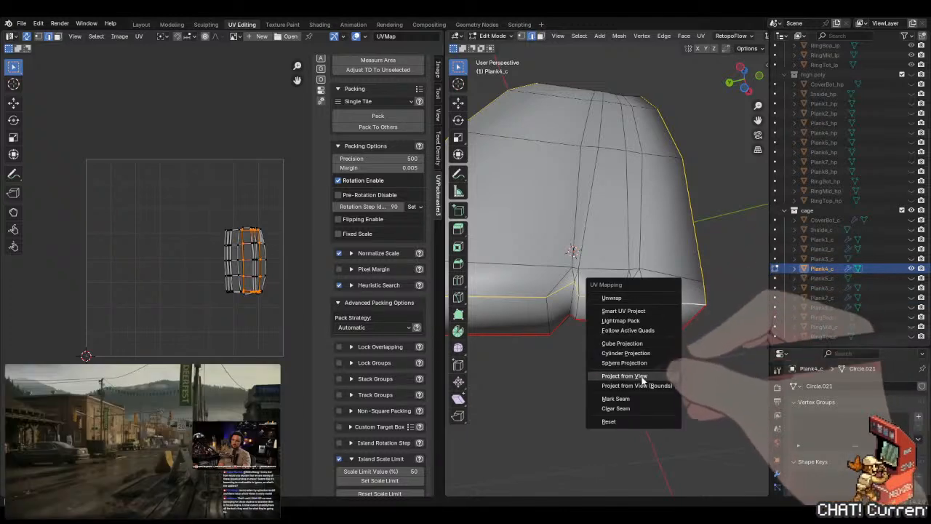
left_click(615, 399)
- Mark one more edge loop on Plank4_c as a seam
middle_click_drag(671, 364, 657, 270)
left_click(700, 318, "alt")
key("u")
left_click(645, 317)
- Select the whole Plank4_c mesh and unwrap it along the marked seams
key("Tab")
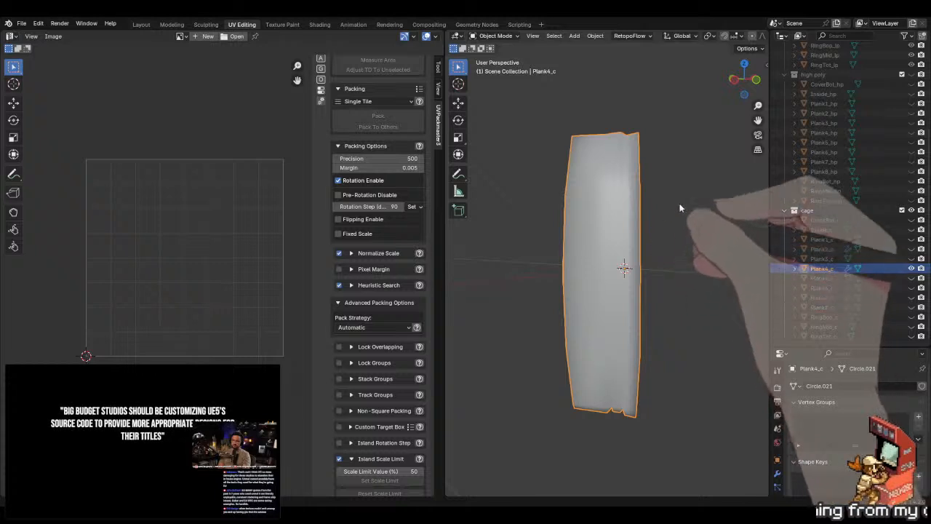
key("Tab")
key("a")
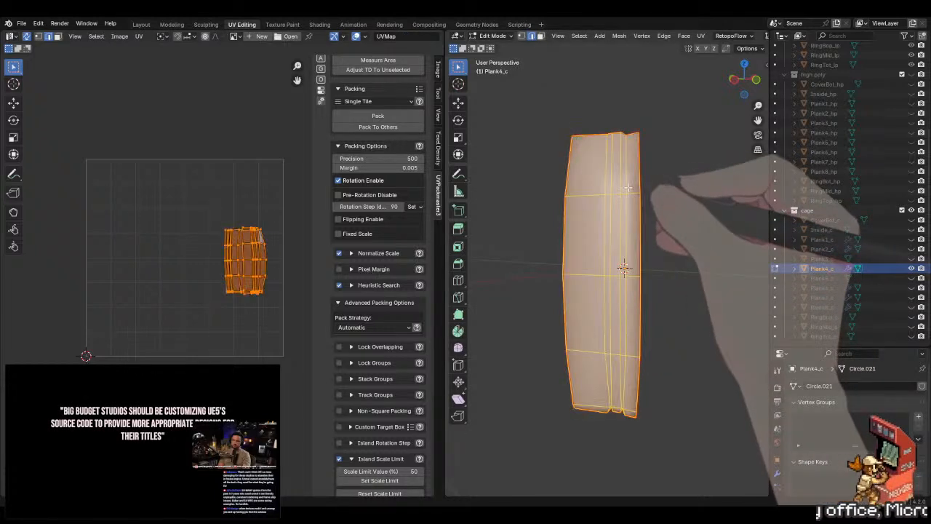
key("u")
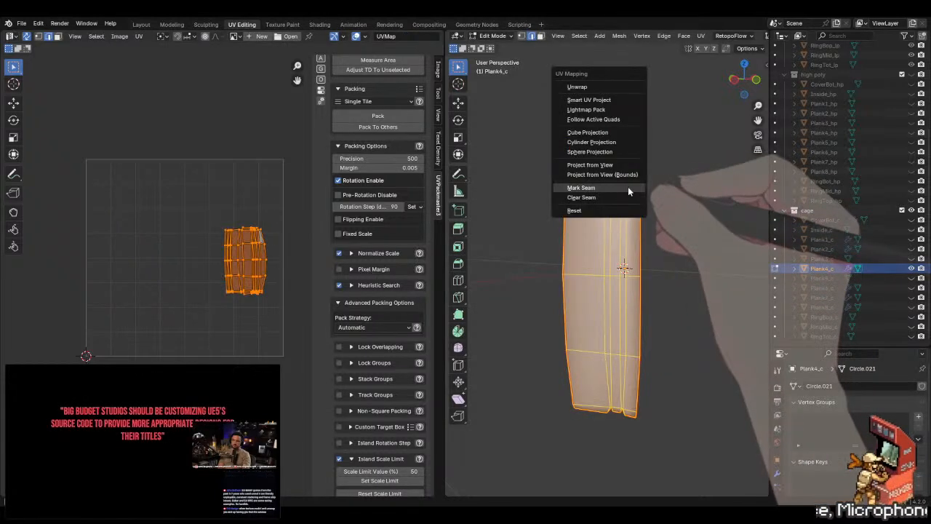
left_click(609, 86)
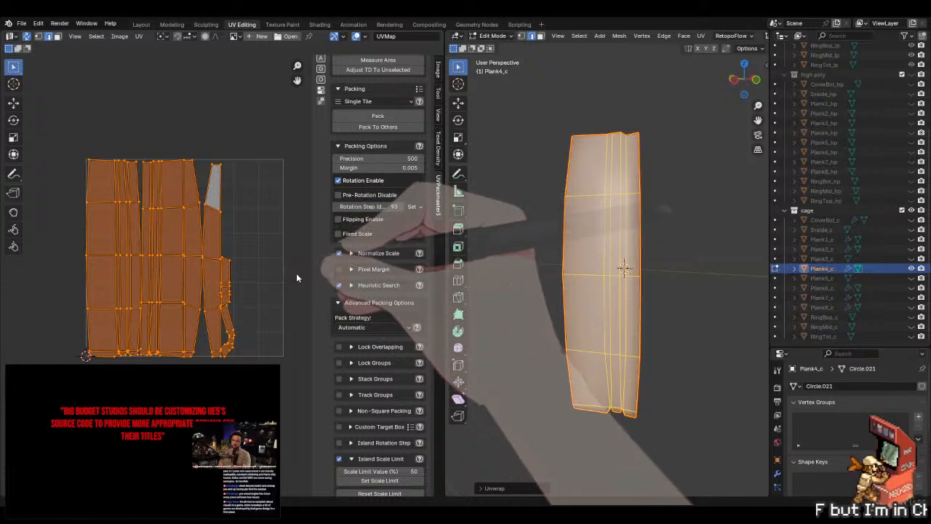
- Check that Plank4_c's two end-cap UV islands are detached by trial-moving each one and cancelling the move
left_click(296, 277)
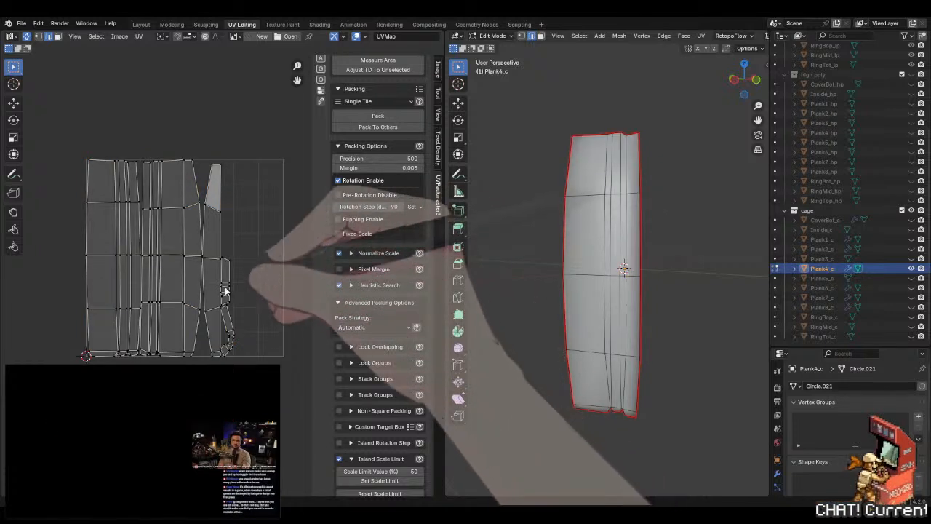
left_click(225, 289)
key("g")
right_click(279, 259)
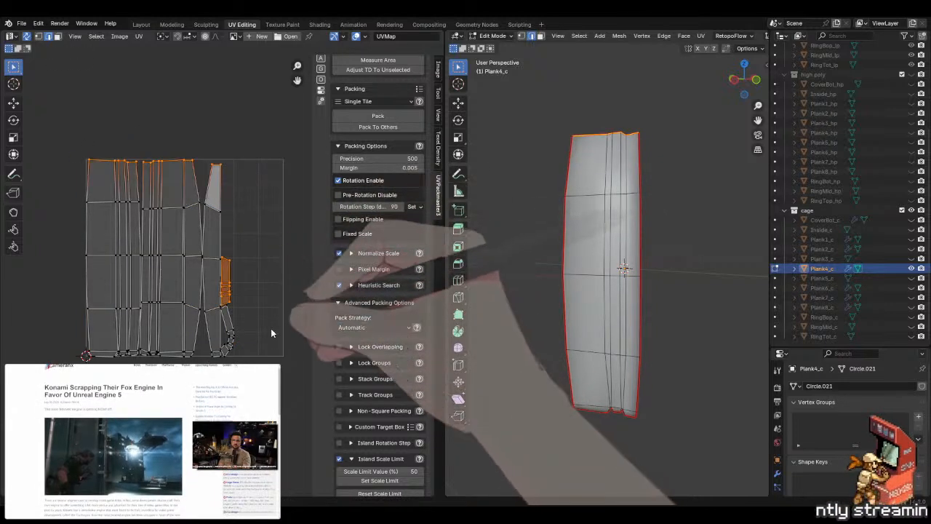
left_click(269, 328)
key("l")
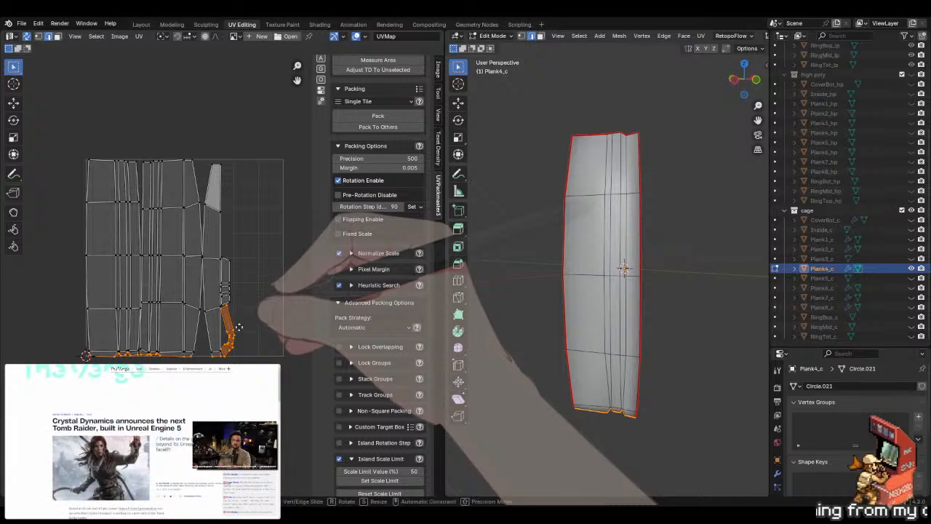
key("g")
right_click(275, 348)
left_click(280, 305)
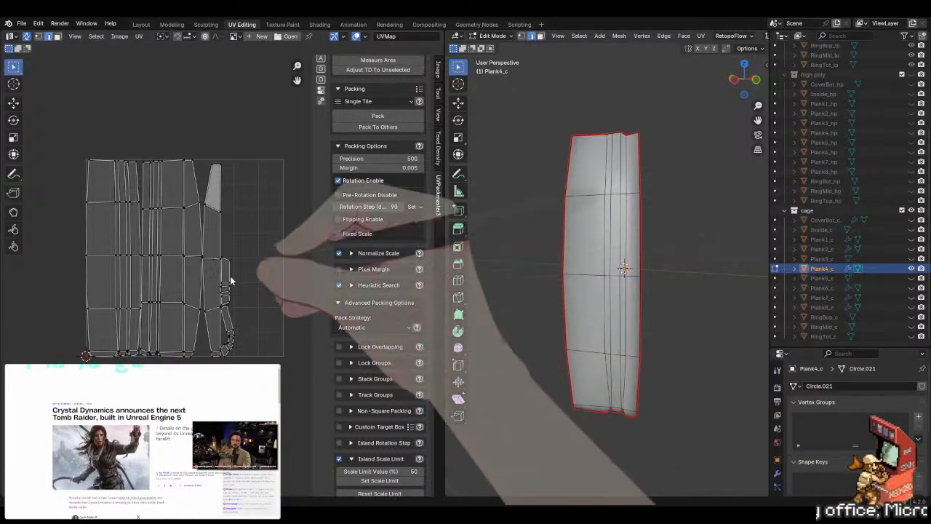
- Finish editing Plank4_c, hide it, show Plank5_c, and open Plank5_c for mesh editing
key("Tab")
middle_click_drag(599, 258, 617, 293)
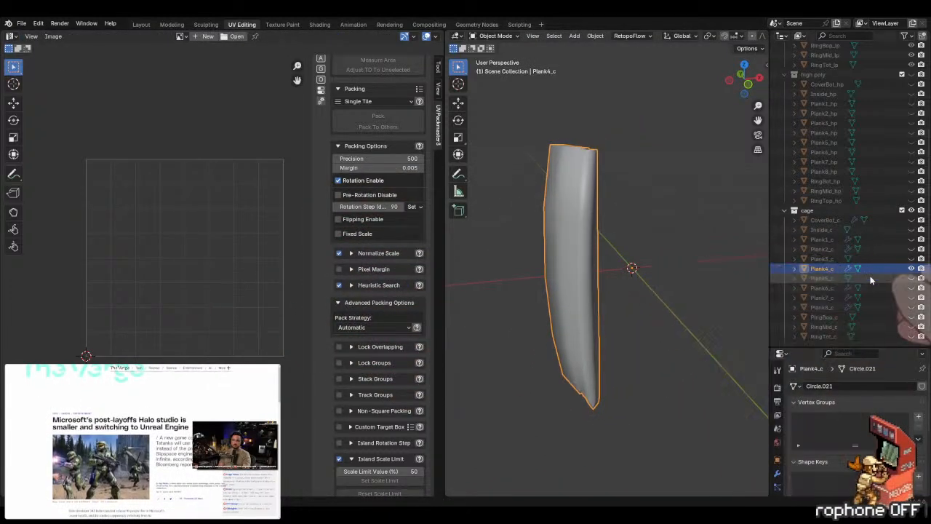
left_click(912, 269)
left_click(911, 279)
left_click(615, 283)
key("Tab")
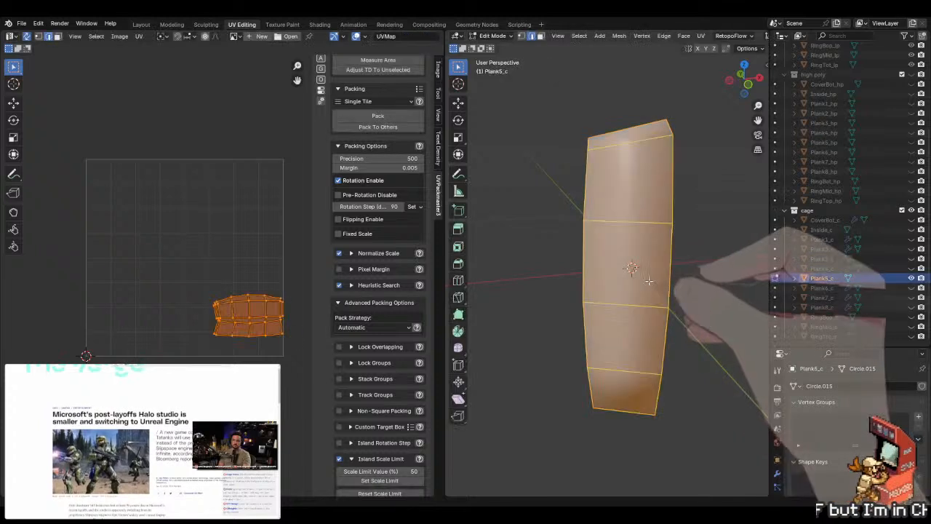
- Select the outer boundary edge loops along Plank5_c's sides and ends and mark them as seams
middle_click_drag(634, 234, 662, 358)
left_click(593, 273)
left_click(572, 274, "alt+shift")
left_click(664, 210, "alt+shift")
key("u")
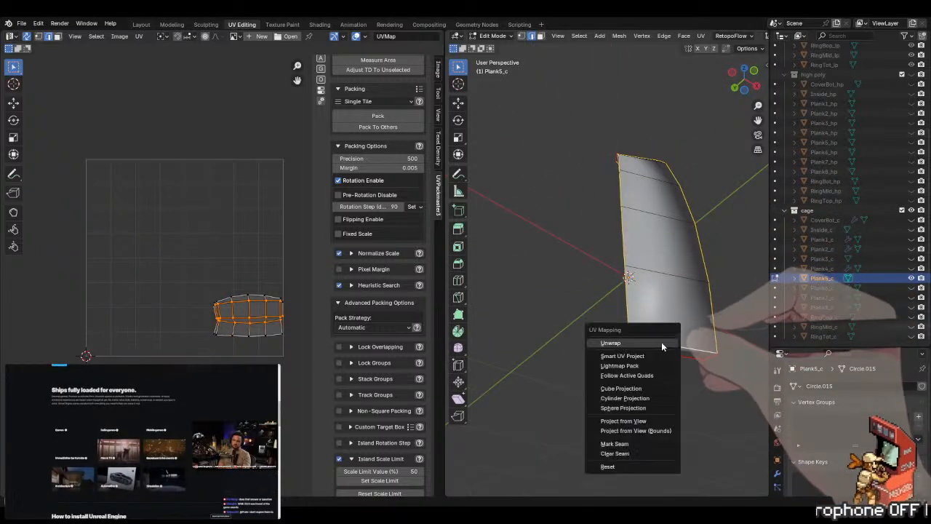
left_click(631, 444)
- Select the whole Plank5_c mesh and unwrap it along the marked seams
key("a")
key("u")
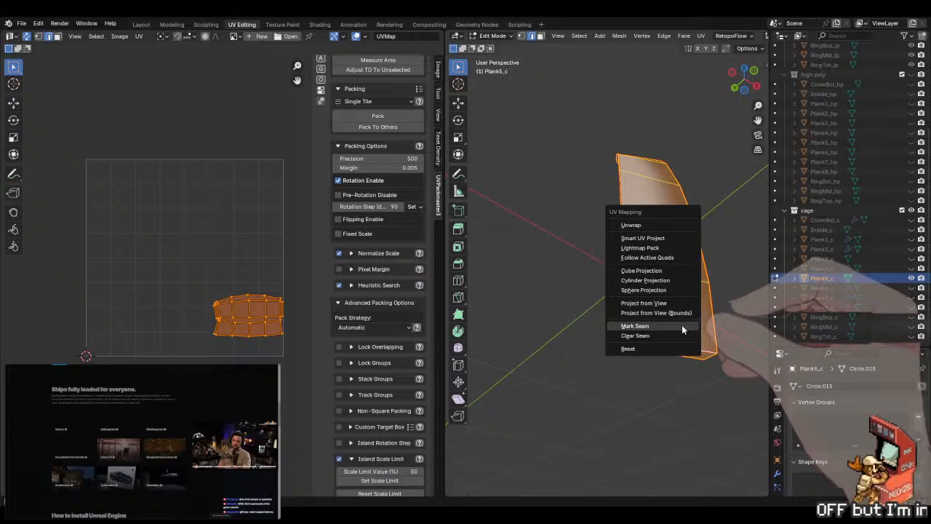
left_click(647, 226)
middle_click_drag(647, 225, 596, 234)
- Finish editing Plank5_c, hide it, show Plank6_c, and open Plank6_c for mesh editing
key("Tab")
left_click(911, 278)
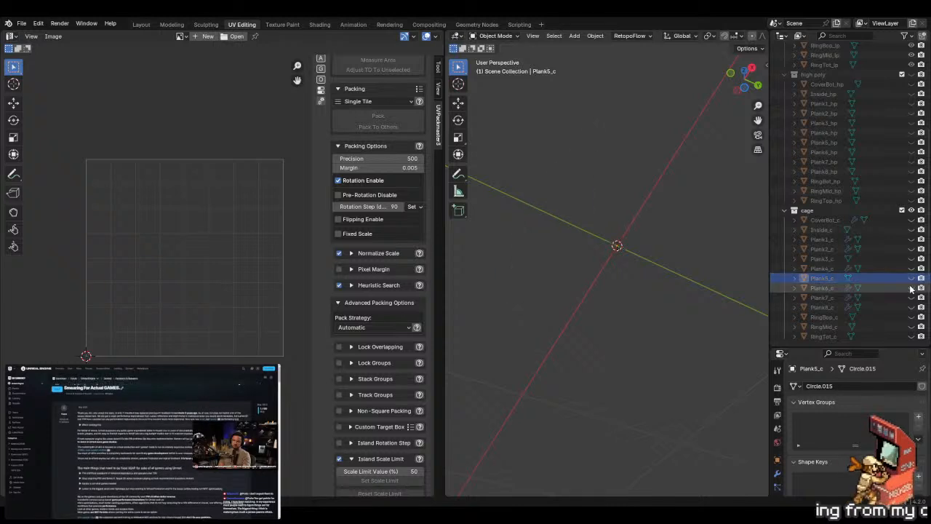
left_click(911, 288)
left_click(579, 247)
key("Tab")
- Select the edge loops bordering Plank6_c's side and end faces and mark them as seams
middle_click_drag(599, 249, 565, 162)
left_click(607, 259)
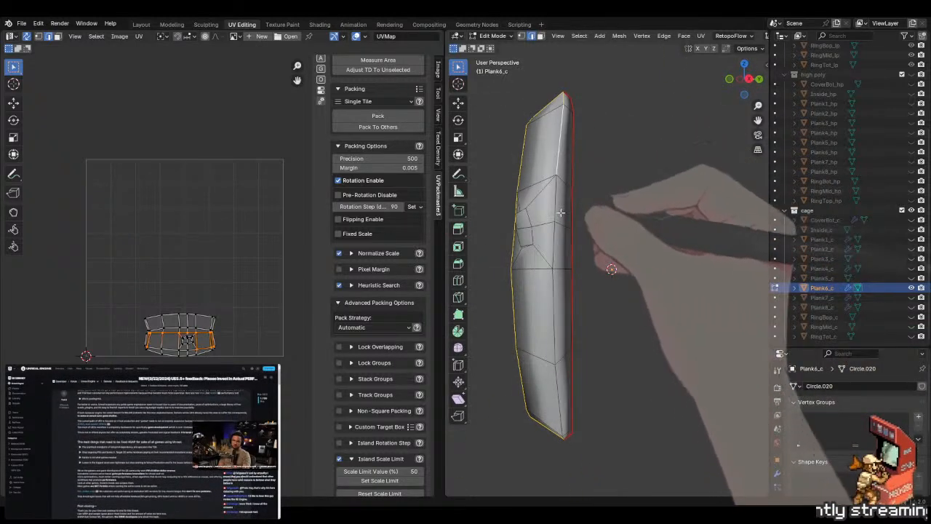
left_click(553, 282)
key("u")
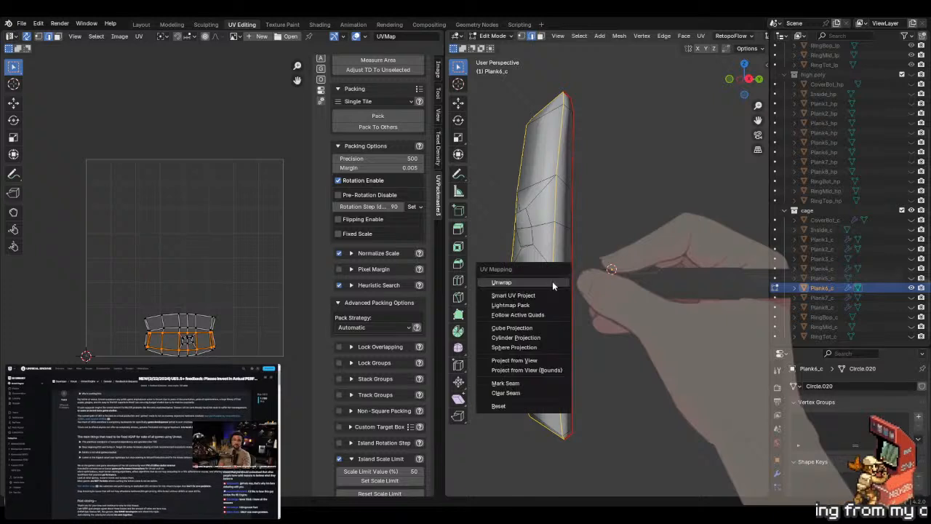
left_click(553, 282)
key("u")
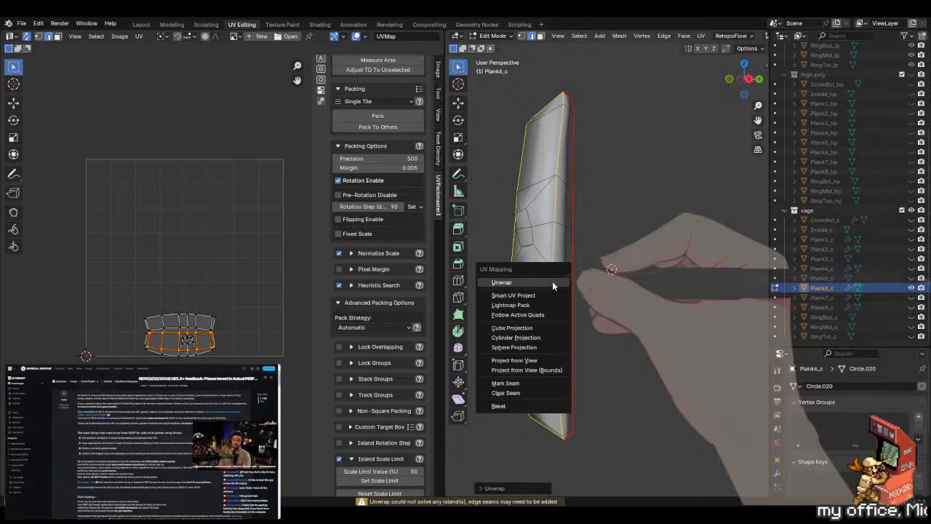
left_click(527, 382)
- Mark the remaining lengthwise edge loop on Plank6_c's opposite side as a seam
middle_click_drag(528, 381, 612, 270)
left_click(690, 295, "alt")
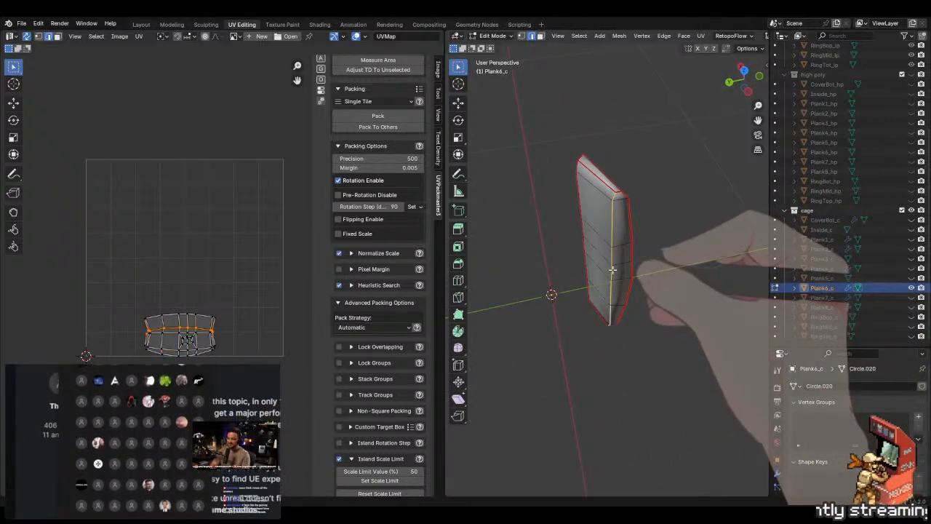
key("u")
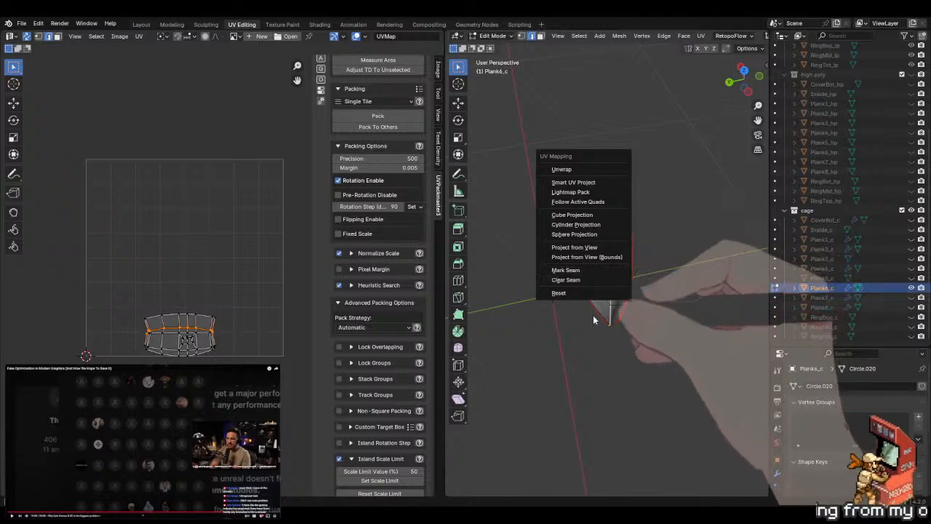
left_click(615, 268)
- Select the whole Plank6_c mesh and unwrap it along the marked seams
key("a")
key("u")
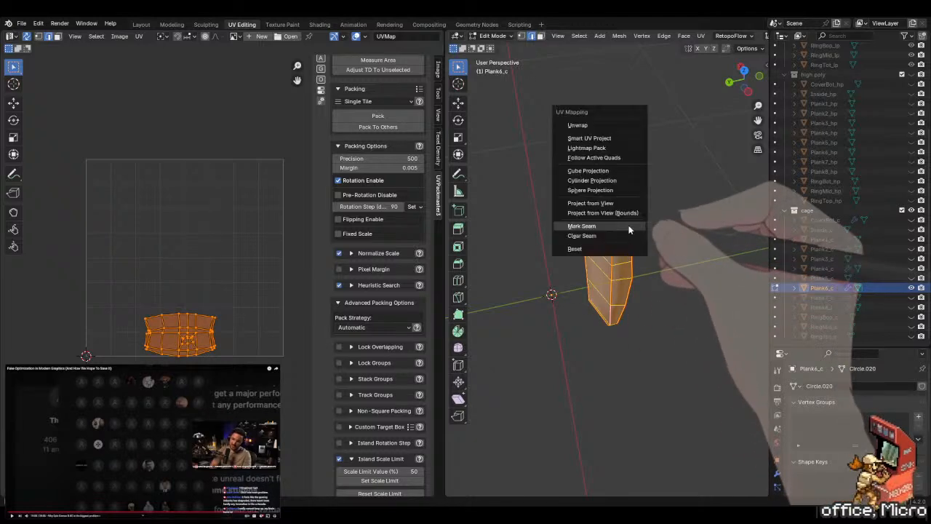
left_click(615, 130)
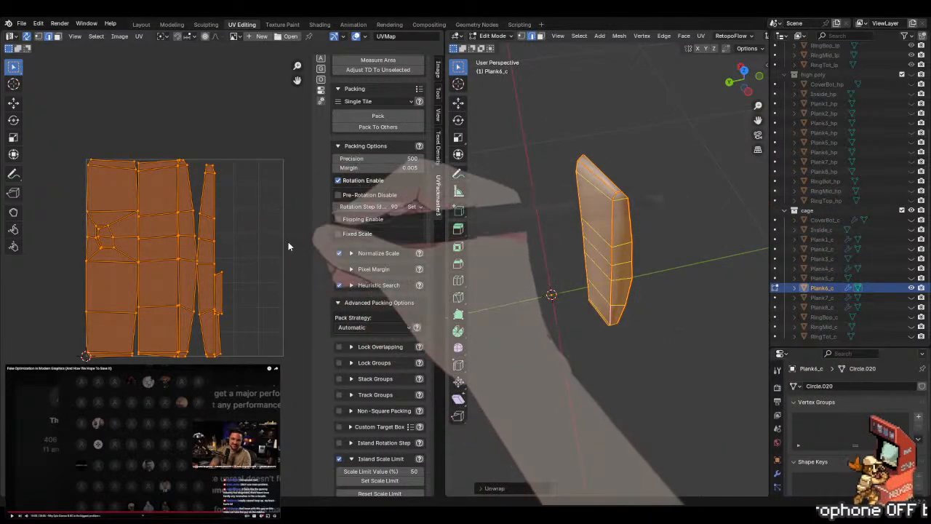
- Examine Plank6_c's UV layout up close and trial-move the small end-cap island to check whether it is detached
left_click(288, 242)
scroll(95, 224, "up", 3)
middle_click_drag(96, 219, 177, 252)
scroll(70, 224, "up", 2)
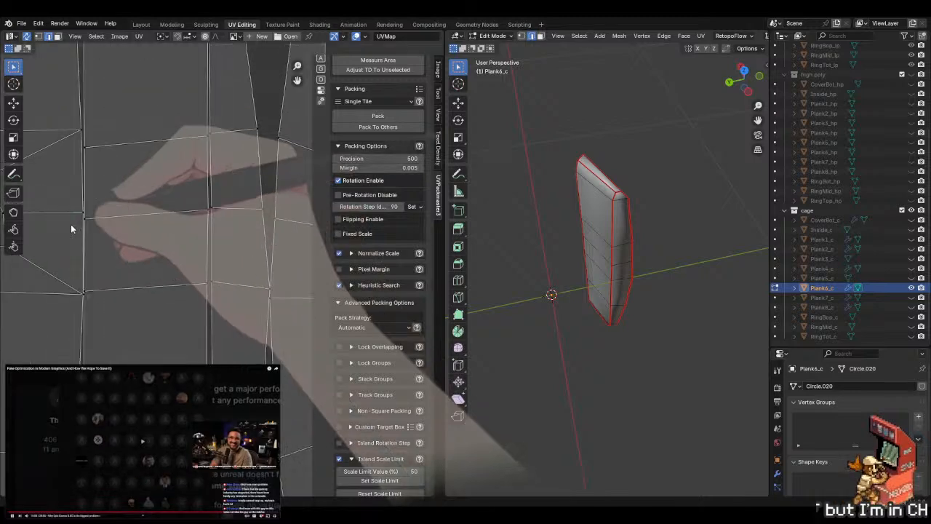
scroll(71, 224, "down", 4)
middle_click_drag(219, 359, 138, 339)
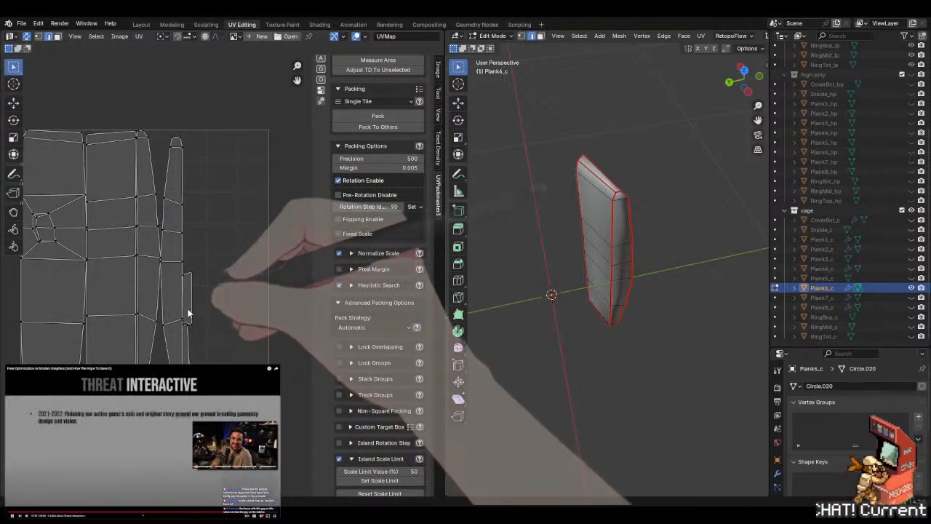
key("l")
key("g")
left_click(231, 295)
key("g")
left_click(188, 313)
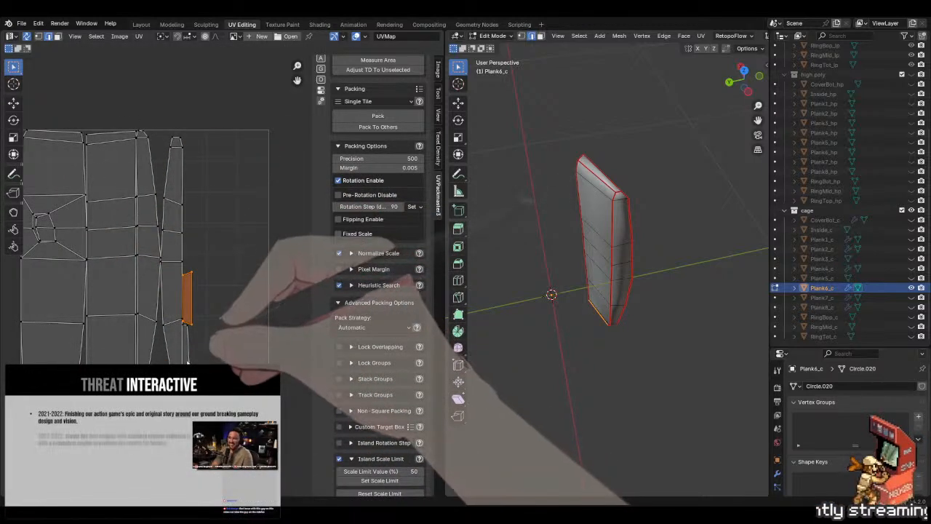
- Trial-move Plank6_c's second end-cap UV island together with the first, and undo the move
key("l")
key("g")
left_click(223, 356)
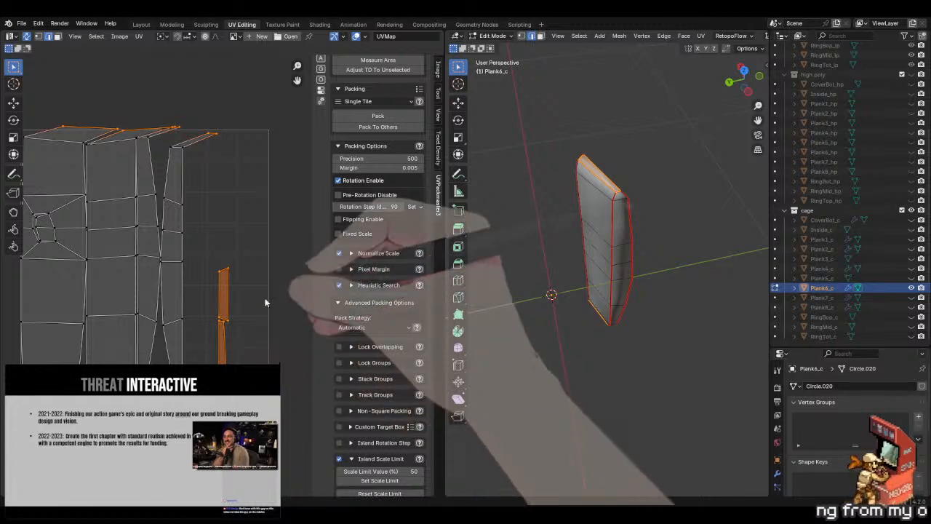
key("ctrl+z")
key("ctrl+z")
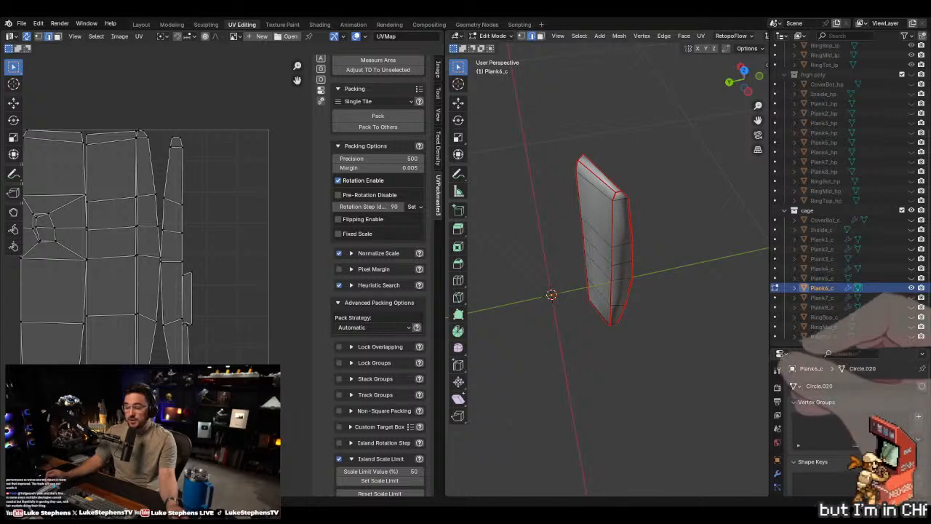
- Select a side edge near Plank6_c's lower end and examine the seams around the plank's ends
left_click(619, 312)
middle_click_drag(618, 311, 651, 335)
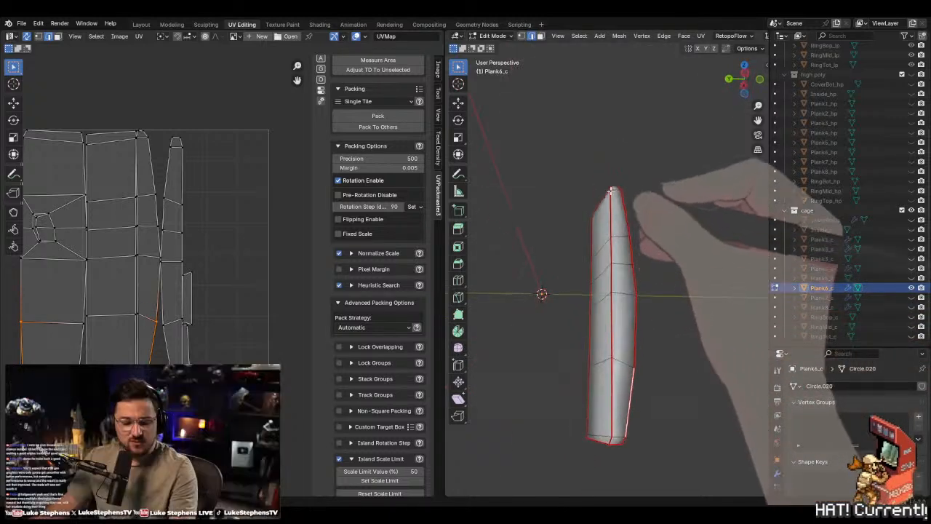
- Show only Plank7_c in place of Plank6_c and open its mesh in Edit Mode
key("Tab")
key("Tab")
key("a")
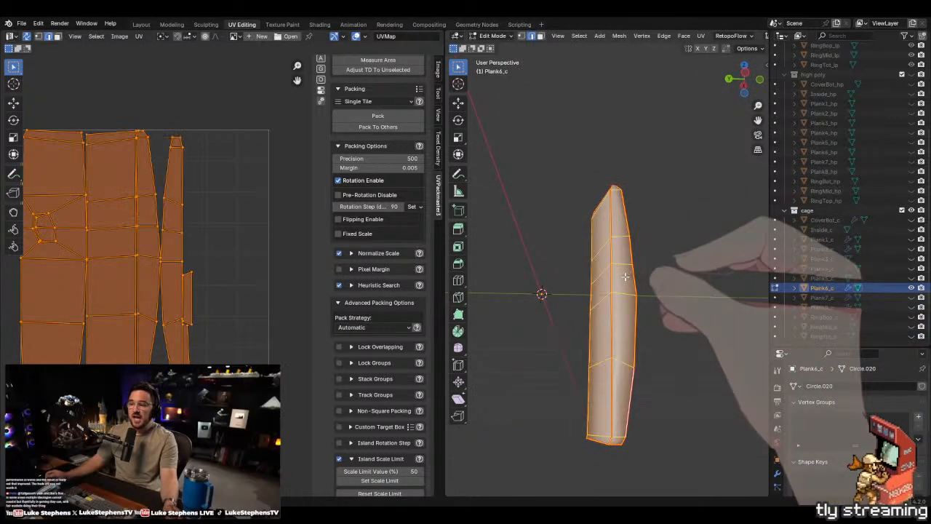
key("Tab")
left_click(895, 298)
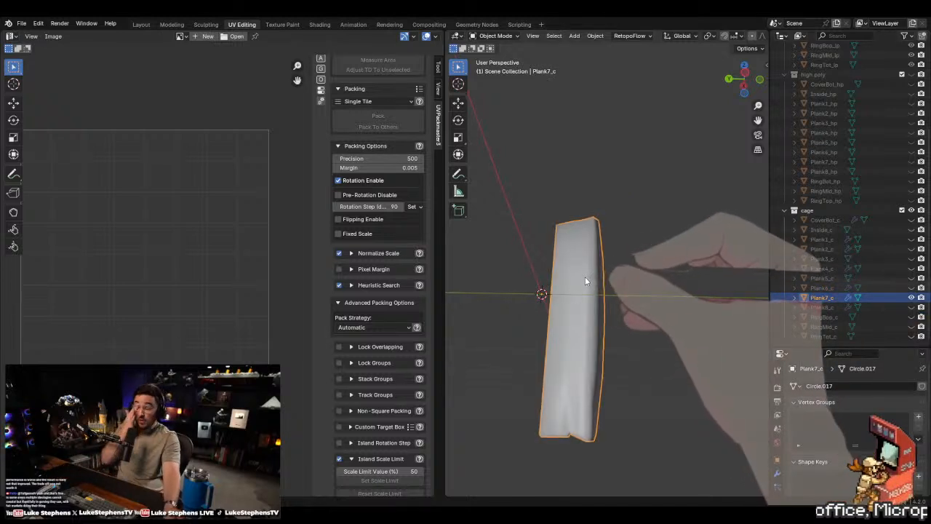
middle_click_drag(585, 276, 586, 298)
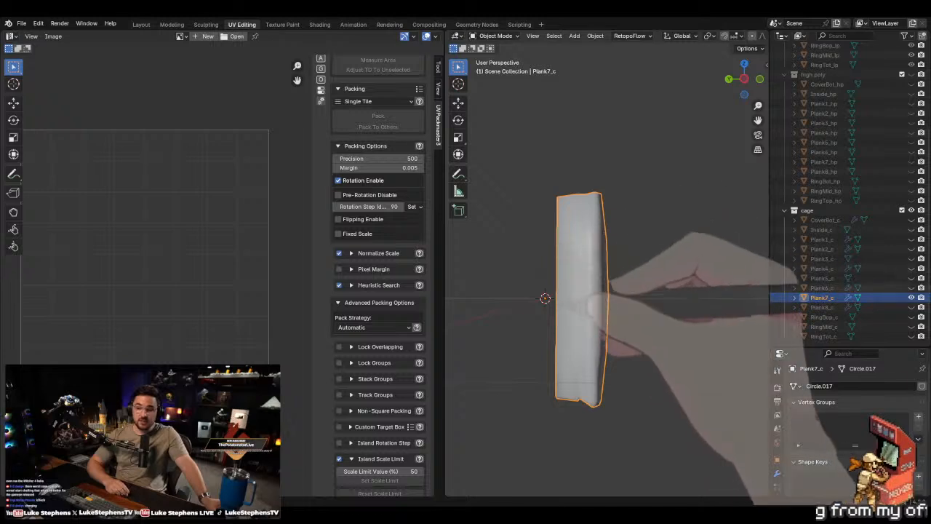
middle_click_drag(603, 253, 645, 207)
key("Tab")
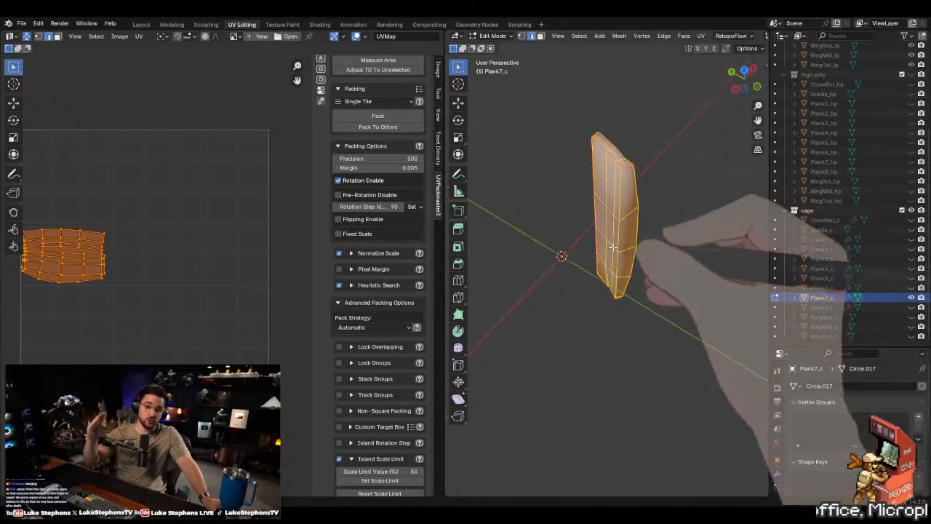
- Mark seams along the long edge loops bordering Plank7_c's narrow side, starting from a cleared selection
key("alt+a")
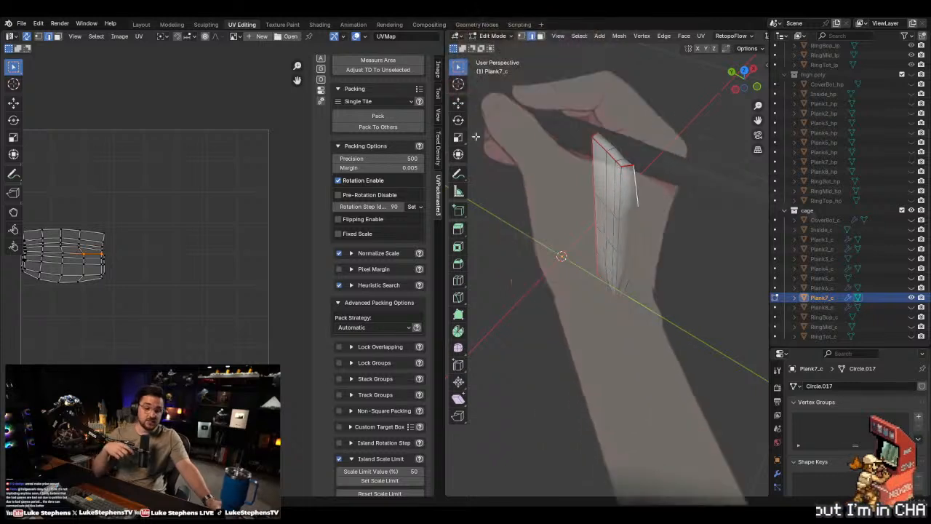
left_click(625, 187, "alt")
middle_click_drag(625, 187, 570, 168)
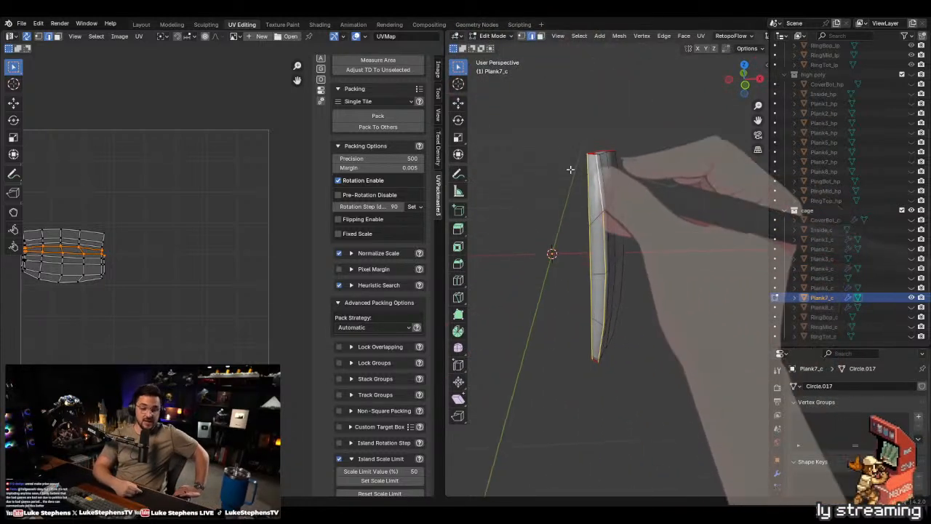
key("u")
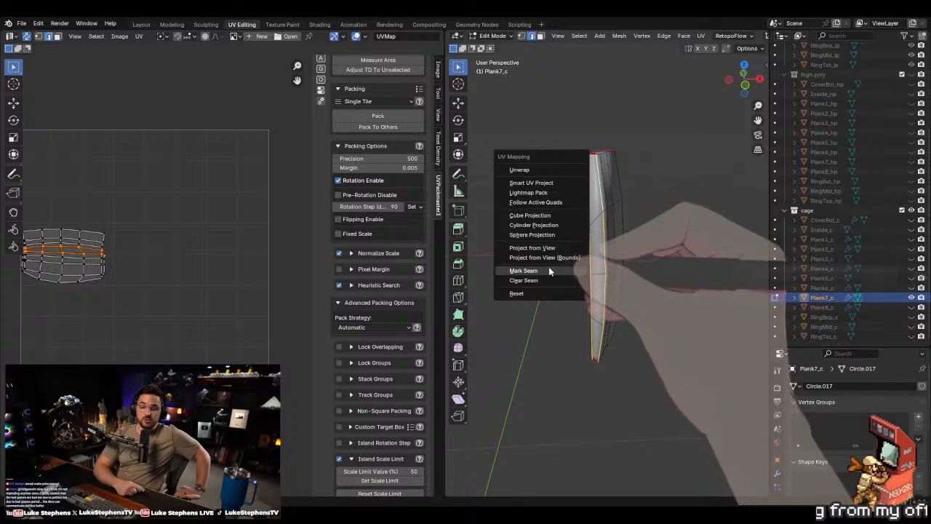
left_click(528, 270)
- Mark a seam along the edge loop across Plank7_c's notched lower end
left_click(642, 257)
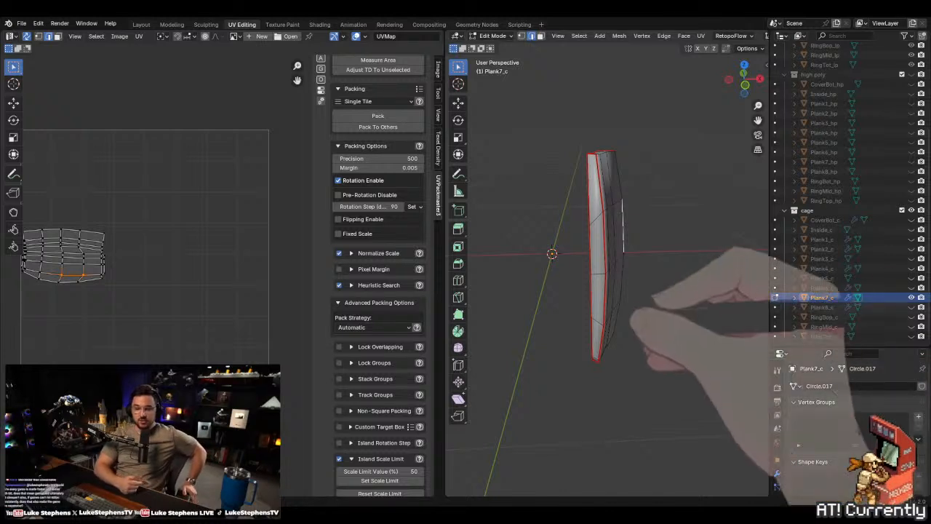
left_click(624, 277)
middle_click_drag(717, 346, 620, 332)
left_click(595, 366, "alt")
left_click(640, 364, "alt")
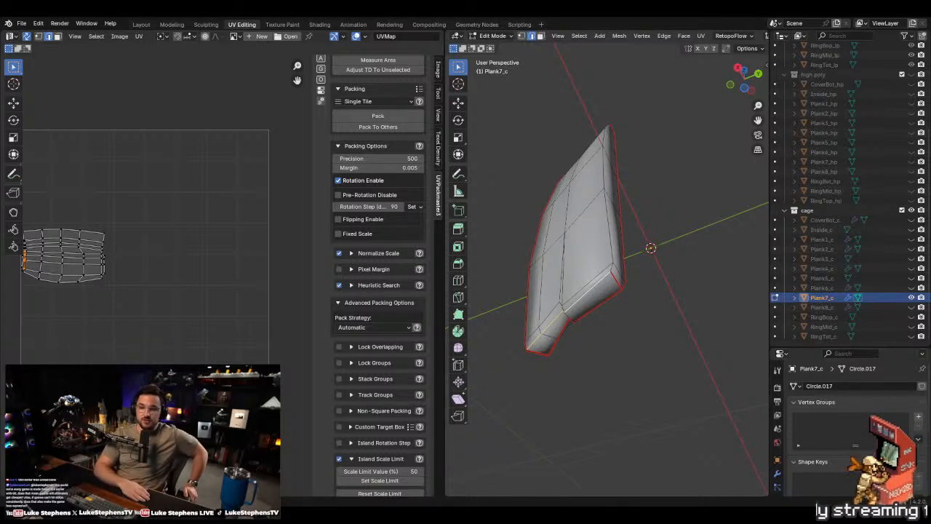
middle_click_drag(582, 276, 572, 293)
key("u")
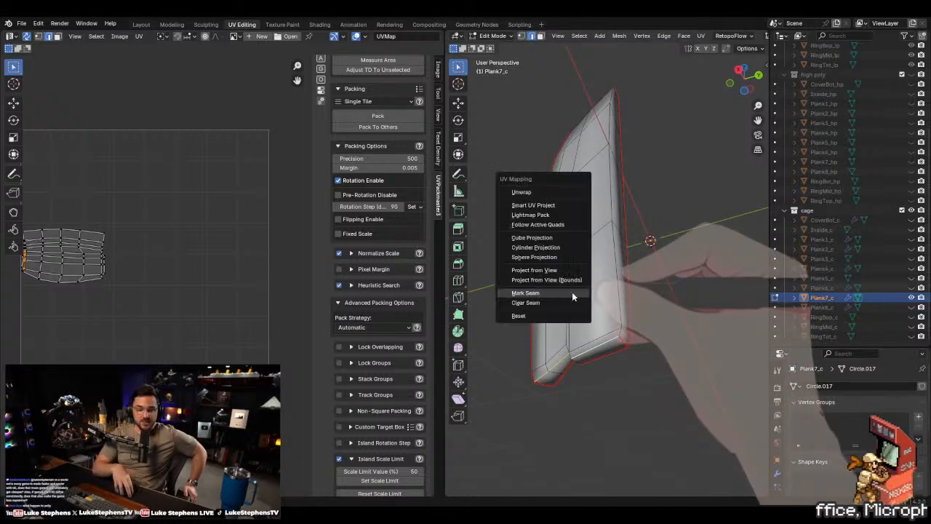
left_click(572, 293)
- Mark seams along Plank7_c's remaining long corner edge and the edge loop across its upper end
left_click(619, 286, "alt")
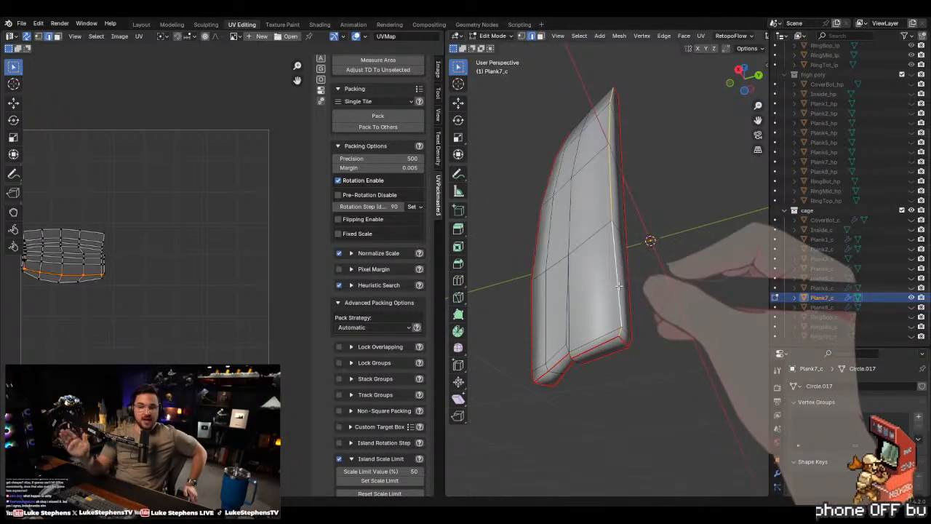
key("u")
left_click(619, 286)
mouse_move(619, 286)
middle_mouse_down()
mouse_move(589, 305)
mouse_move(614, 260)
mouse_move(601, 283)
middle_mouse_up()
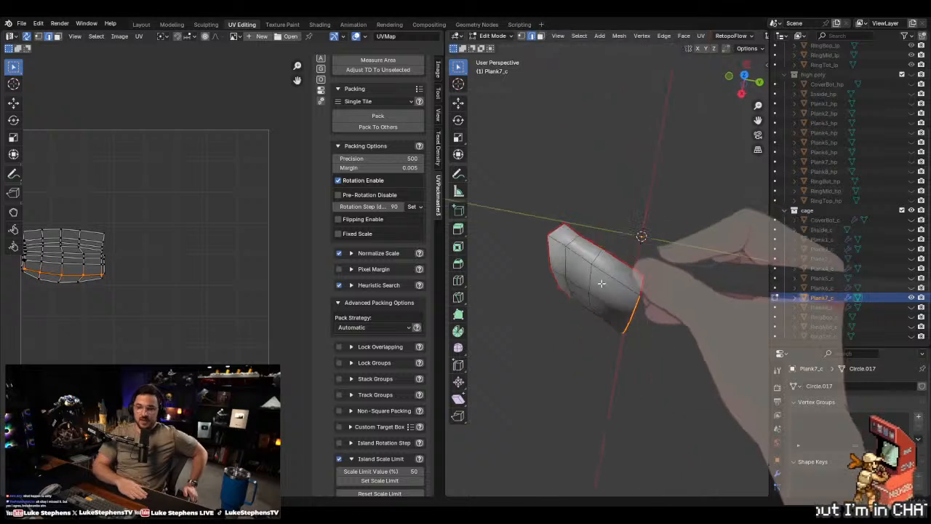
left_click(614, 277, "alt")
key("u")
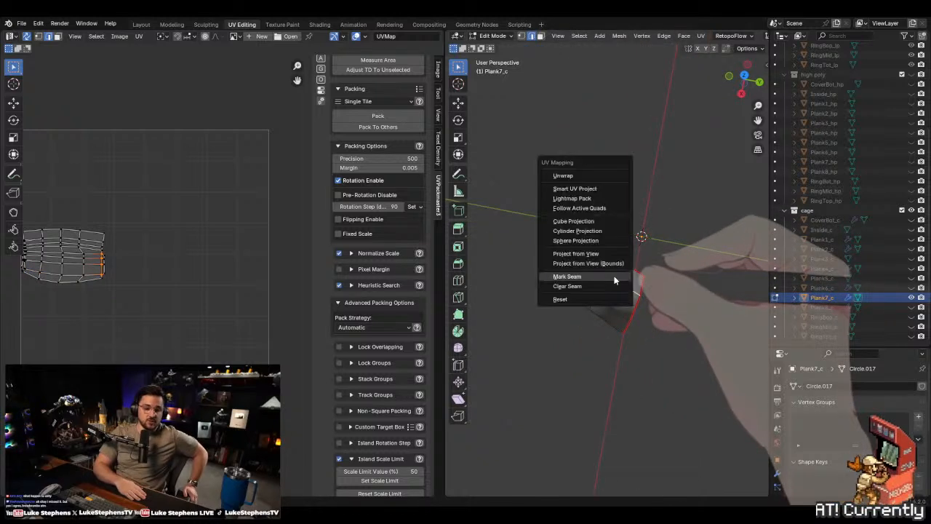
left_click(614, 277)
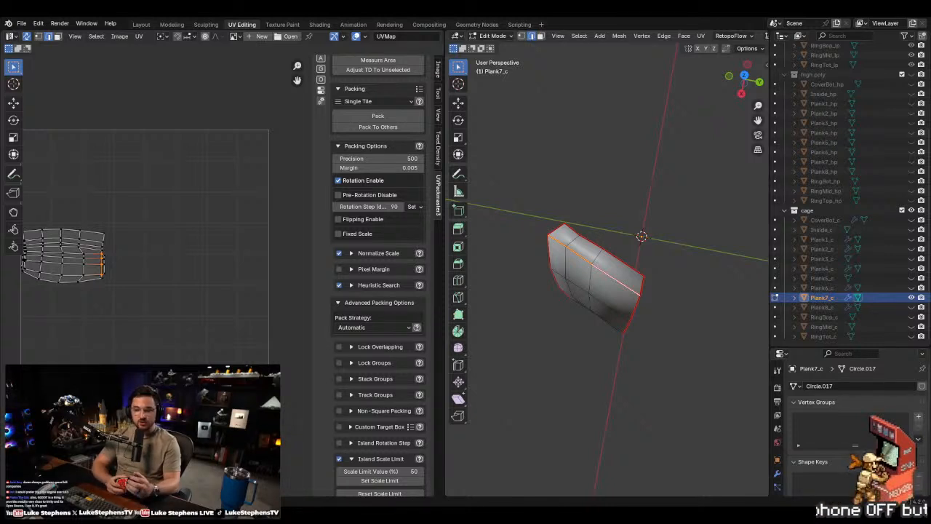
- Unwrap the entire Plank7_c mesh along its marked seams, then clear the full selection
middle_click_drag(625, 240, 657, 328)
key("a")
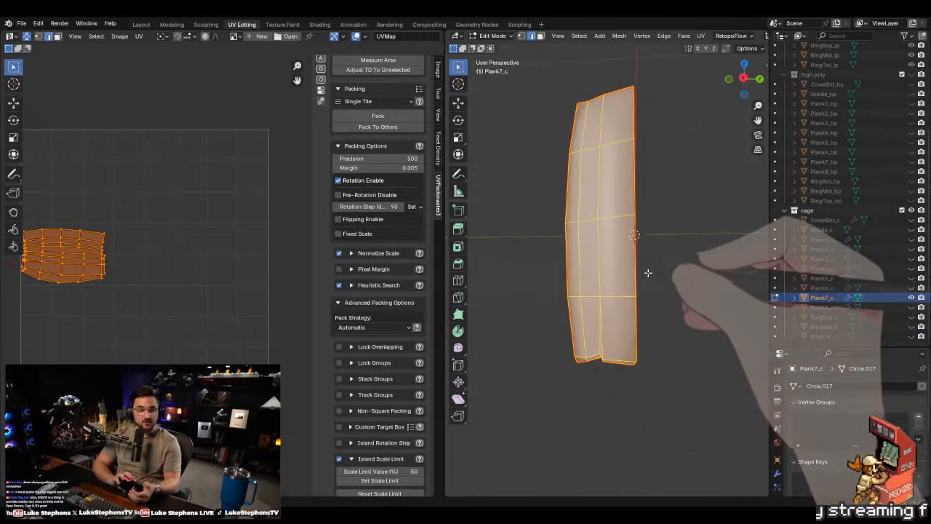
key("u")
left_click(636, 170)
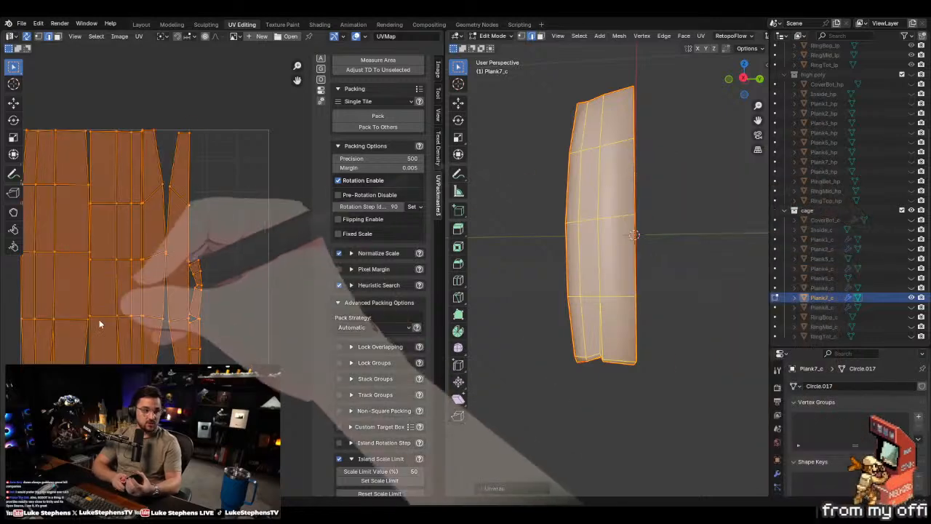
middle_click_drag(99, 319, 111, 322)
left_click(658, 264)
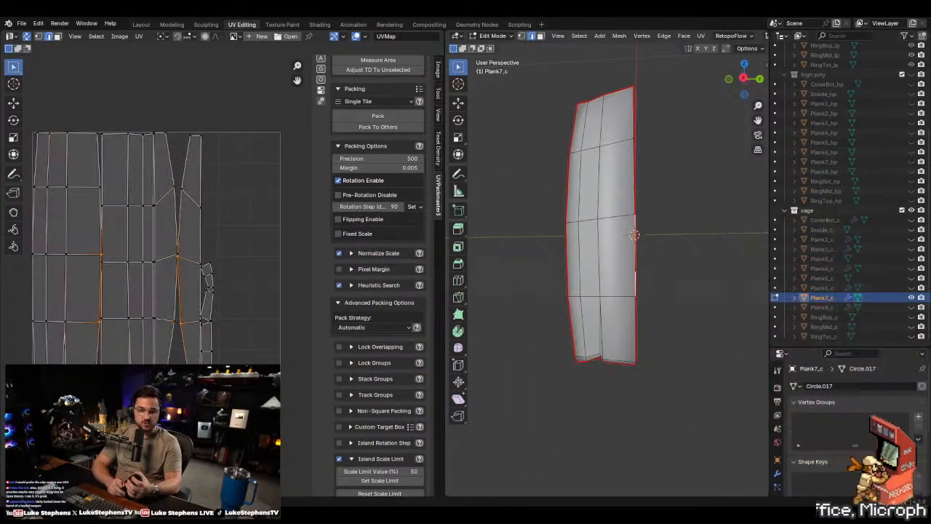
- Hide Plank7_c, show Plank8_c and open its mesh in Edit Mode
left_click(912, 297)
left_click(913, 307)
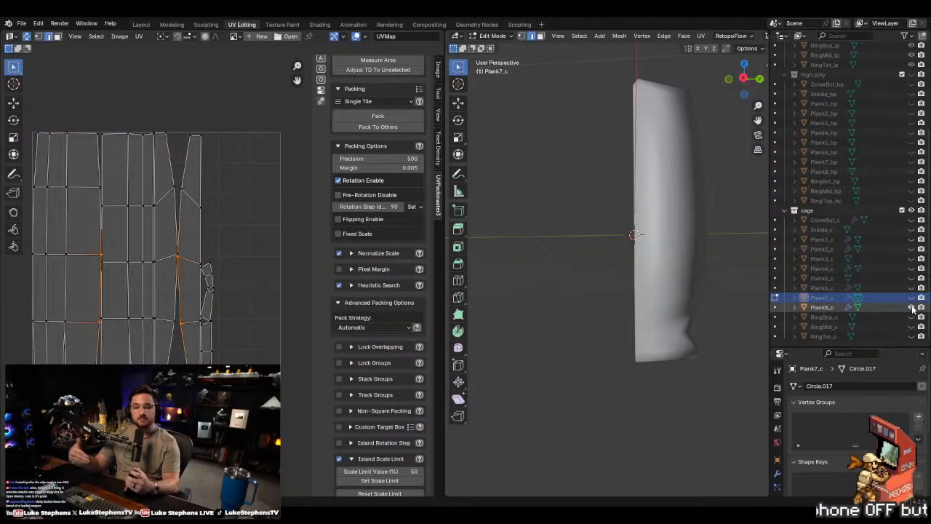
key("Tab")
left_click(684, 248)
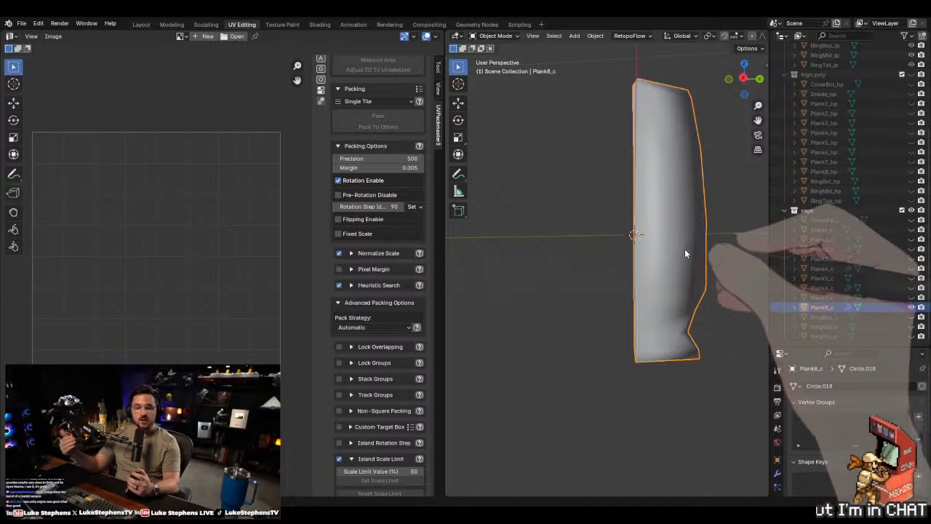
key("Tab")
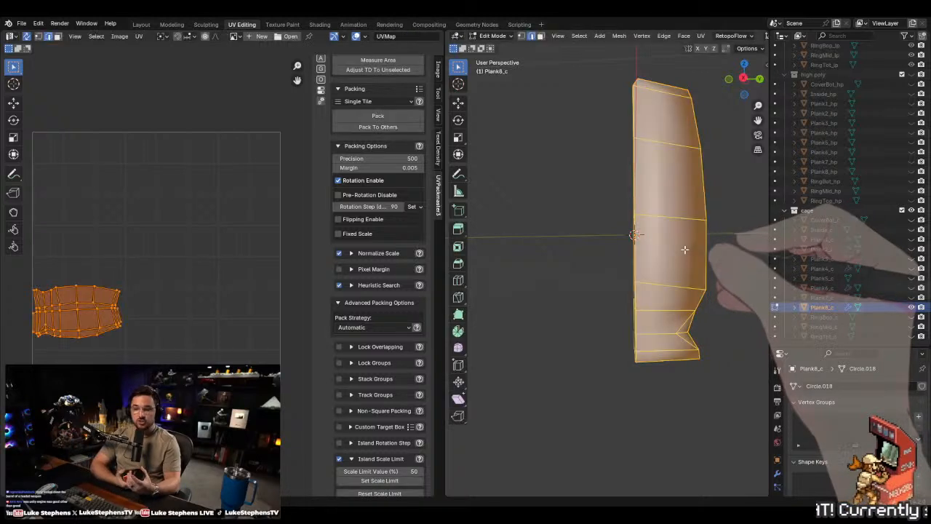
- Select the edge loops outlining Plank8_c's broad face and mark them as seams
mouse_move(684, 249)
middle_mouse_down()
mouse_move(666, 255)
mouse_move(679, 263)
middle_mouse_up()
left_click(686, 203, "alt")
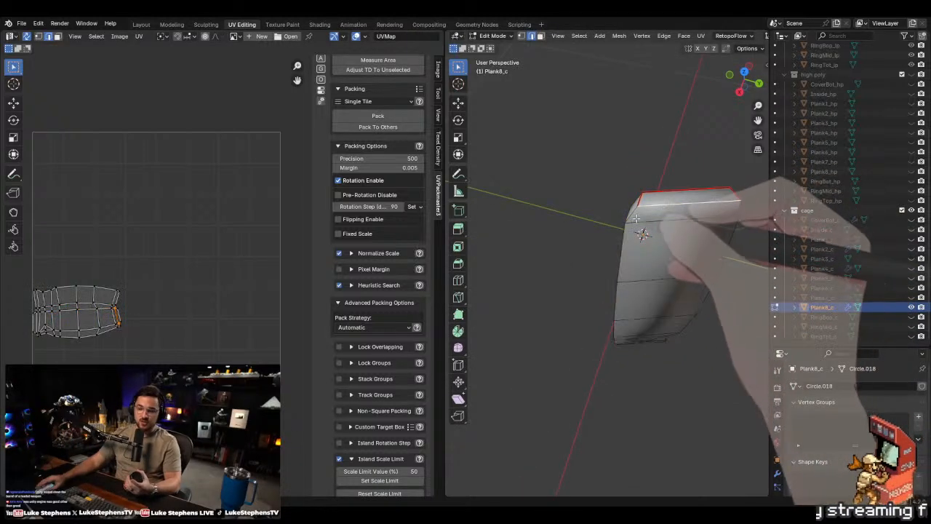
left_click(633, 214, "alt+shift")
middle_click_drag(728, 239, 634, 336)
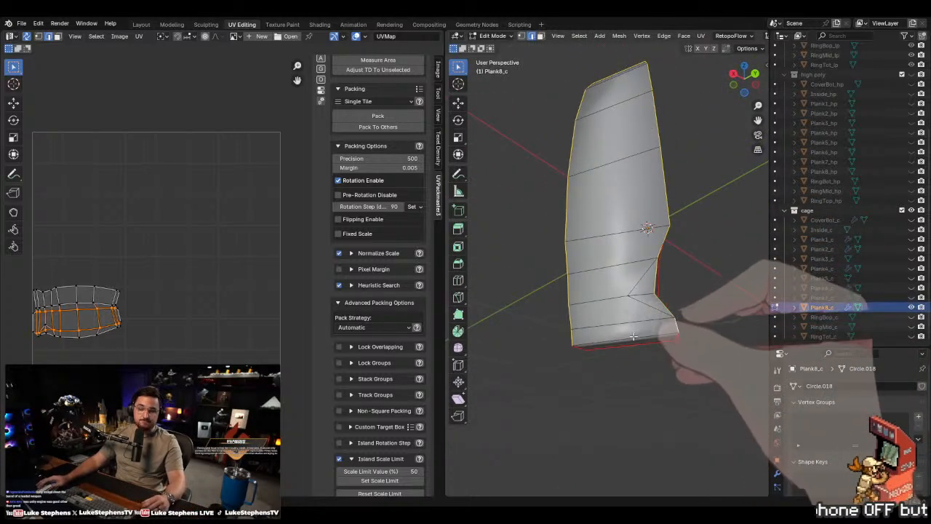
key("u")
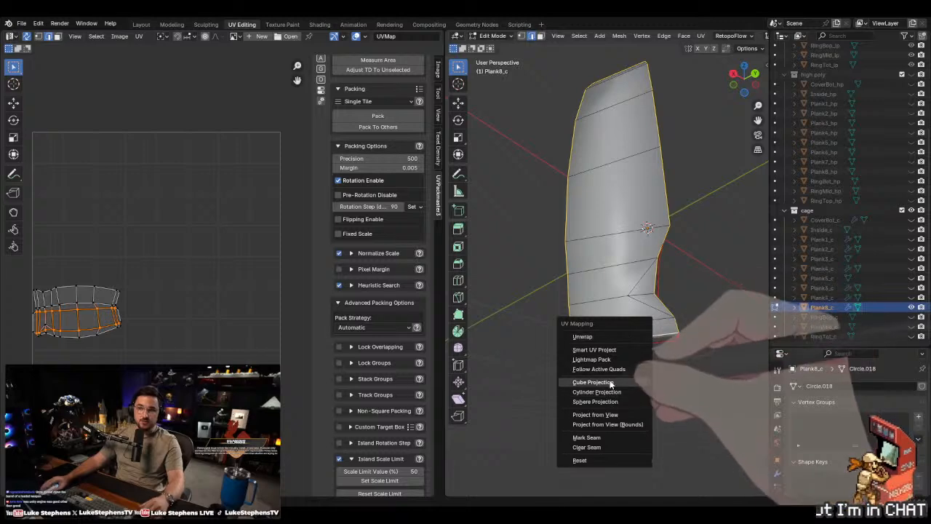
left_click(587, 437)
- Mark a seam along the long corner edge on Plank8_c's opposite side
middle_click_drag(588, 262, 722, 398)
left_click(637, 403)
left_click(643, 285, "alt")
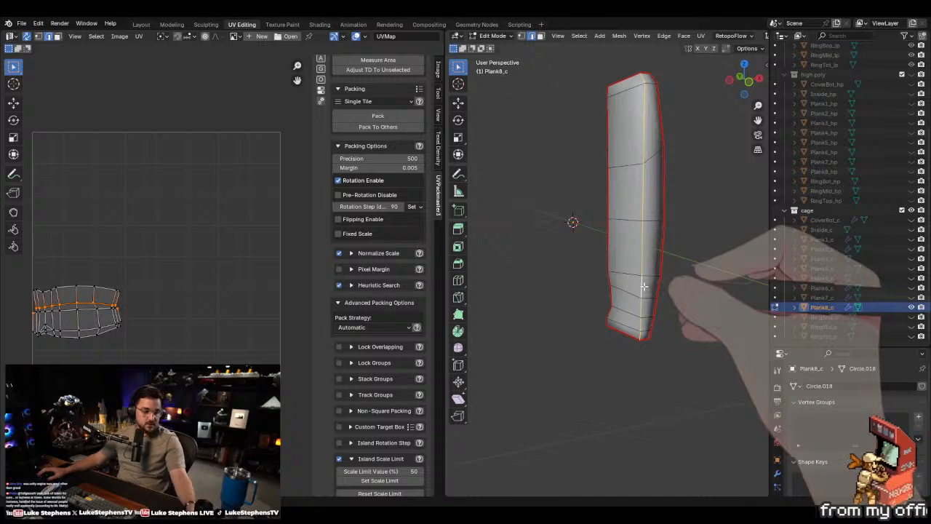
key("u")
left_click(644, 285)
- Unwrap the entire Plank8_c mesh along its marked seams
middle_click_drag(703, 316, 647, 350)
key("a")
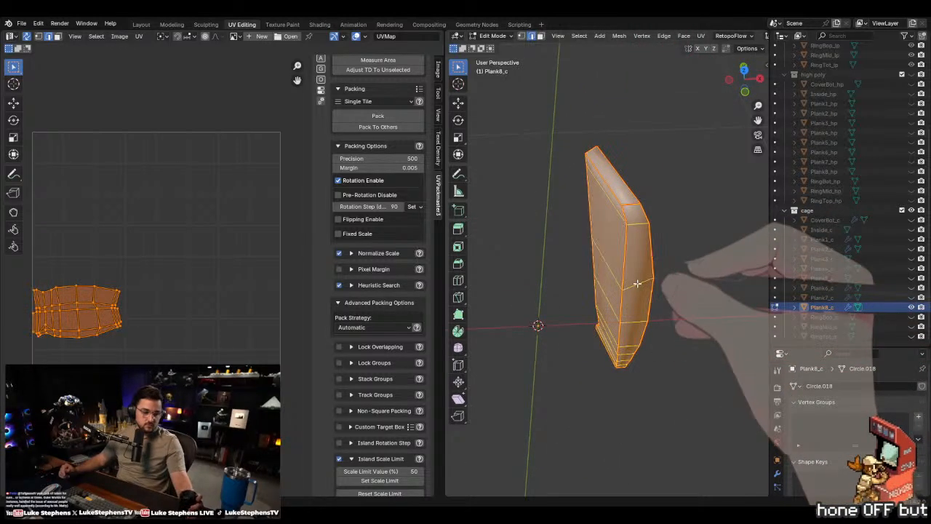
key("u")
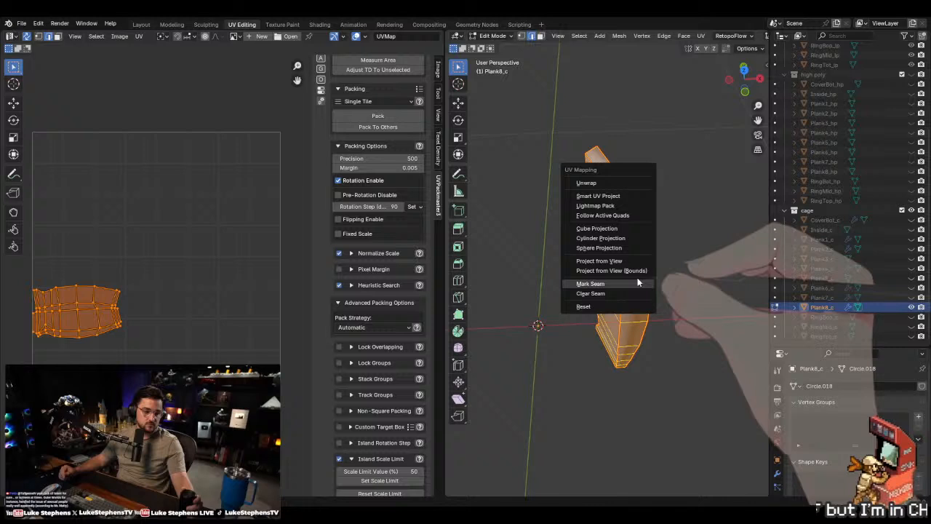
left_click(627, 186)
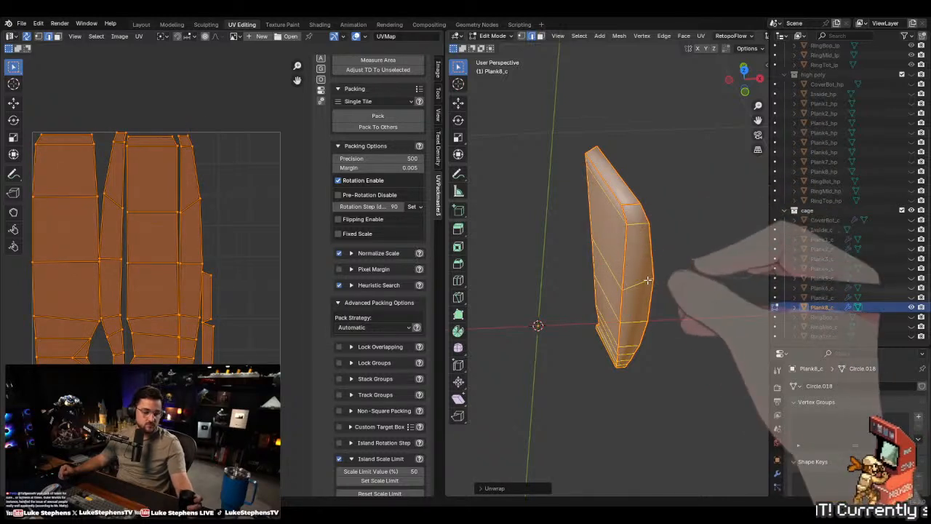
- Hide Plank8_c, show RingBop_c and open the ring's mesh in Edit Mode
left_click(911, 308)
left_click(911, 316)
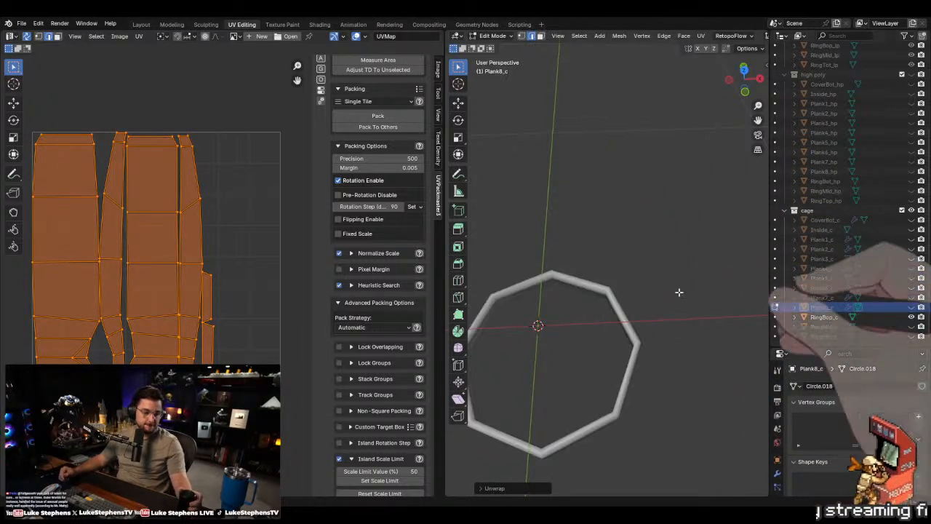
key("Tab")
left_click(602, 291)
key("Tab")
- Select the inner and outer edge loops running around RingBop_c and mark them as seams
middle_click_drag(606, 300, 518, 192)
left_click(624, 221, "alt")
scroll(632, 229, "up", 3)
scroll(615, 255, "down", 2)
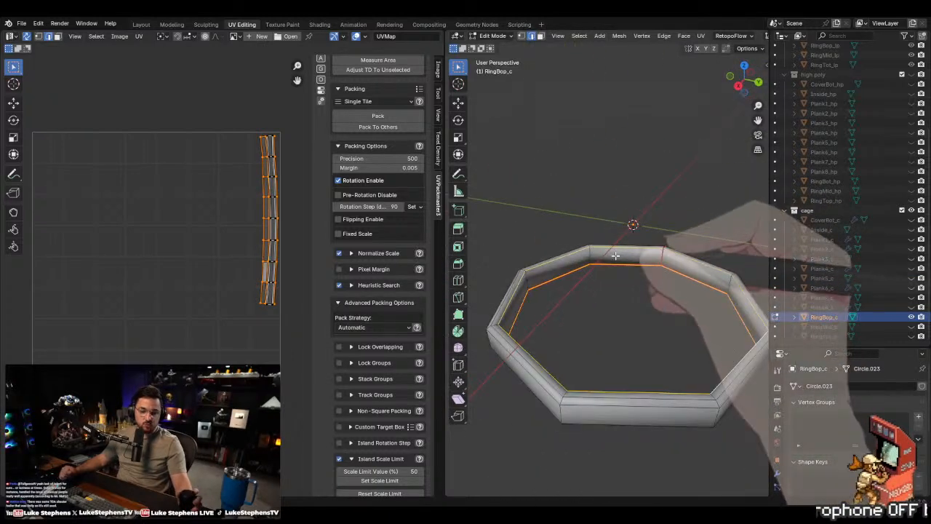
left_click(613, 395, "alt+shift")
middle_click_drag(613, 396, 596, 355)
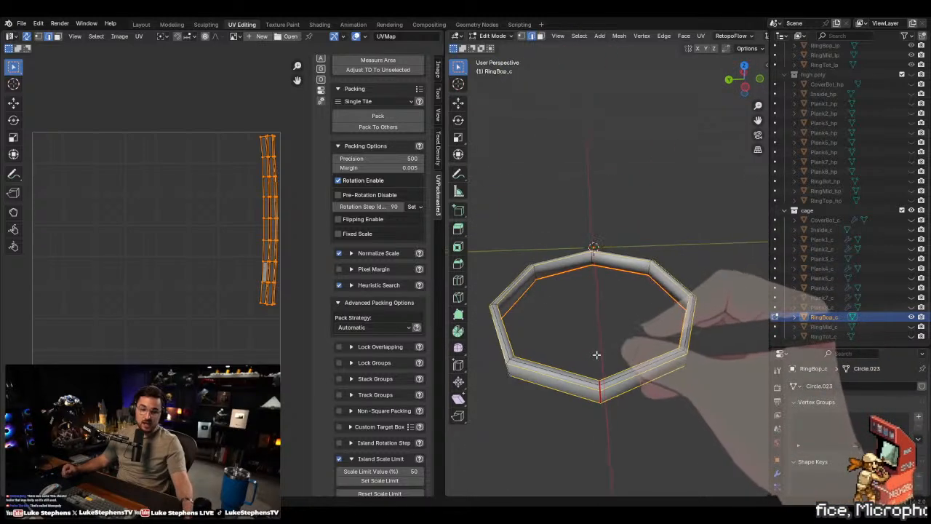
key("u")
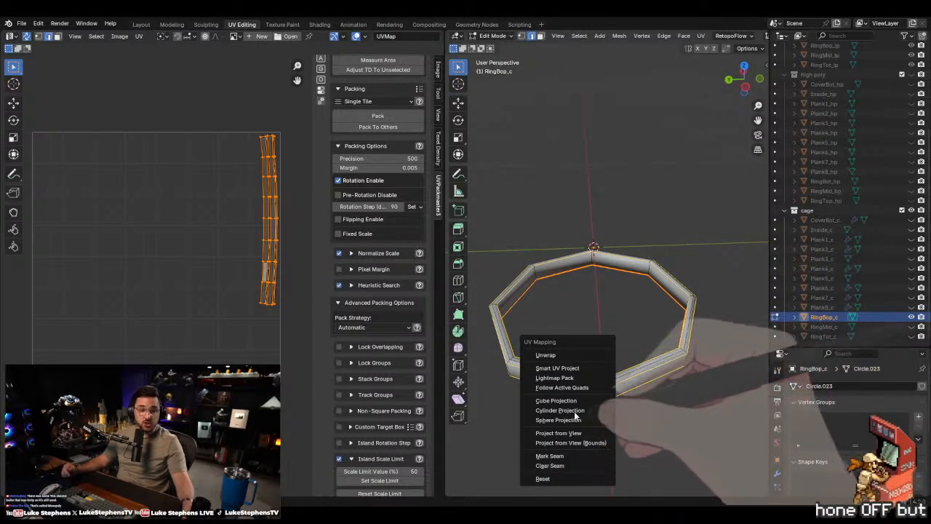
left_click(551, 454)
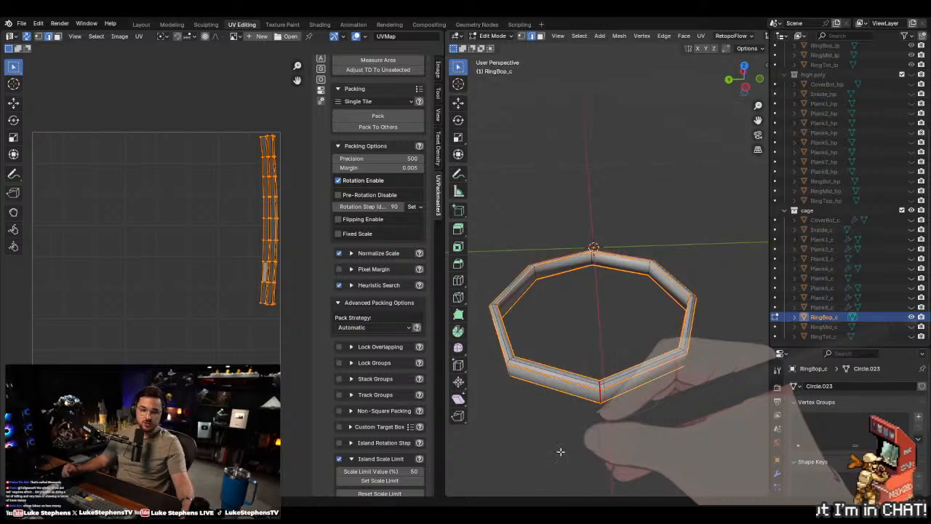
- Check RingBop_c's seams all around, then unwrap the entire ring mesh
key("alt+a")
middle_click_drag(611, 335, 644, 318)
scroll(717, 327, "up", 3)
scroll(601, 299, "down", 4)
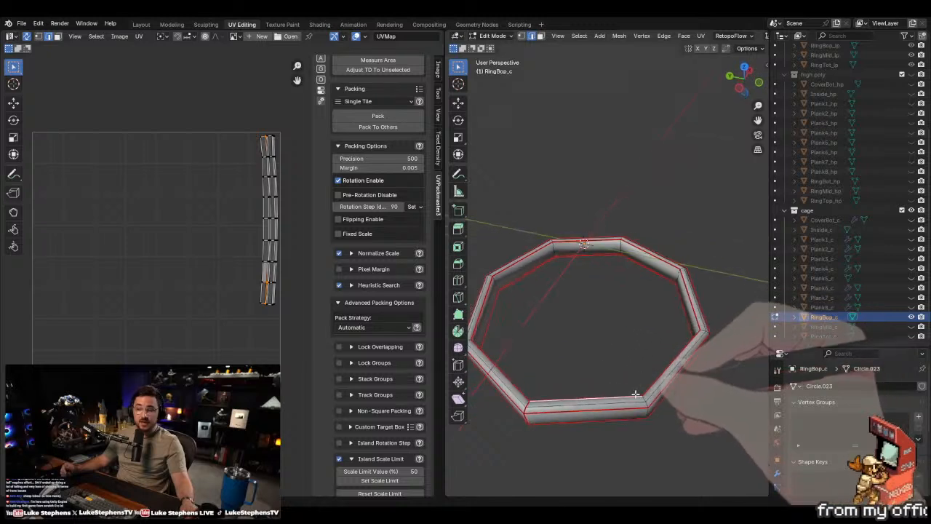
key("a")
key("u")
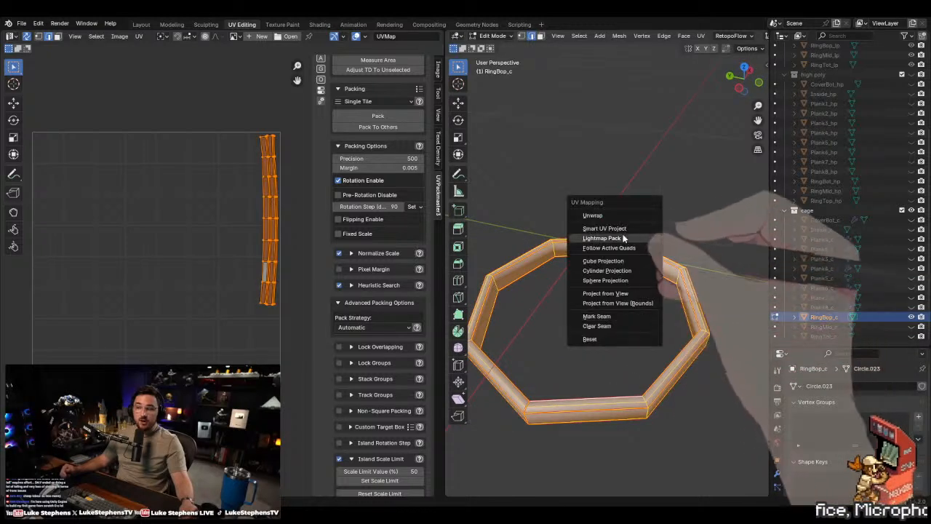
left_click(593, 216)
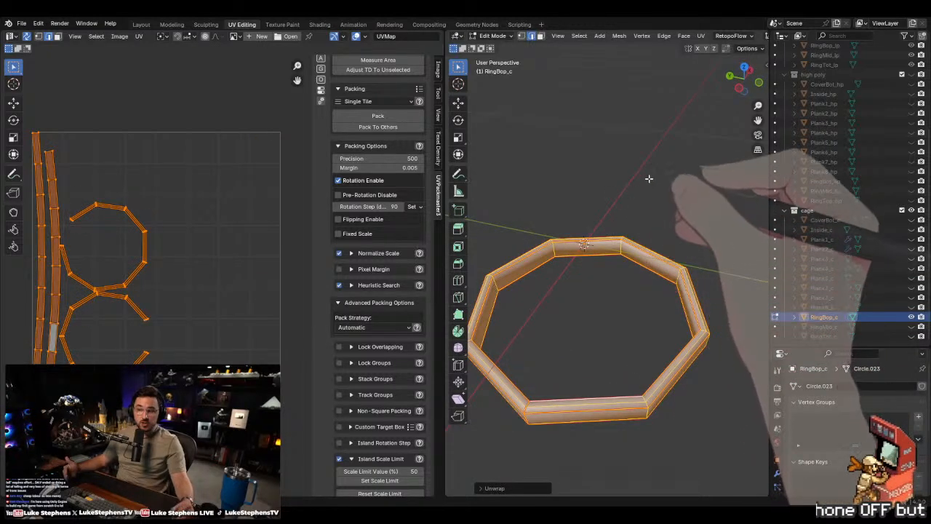
- Inspect RingBop_c's marked seams from several angles and check which faces the upper ring-shaped UV island covers
key("alt+a")
middle_click_drag(648, 188, 630, 298)
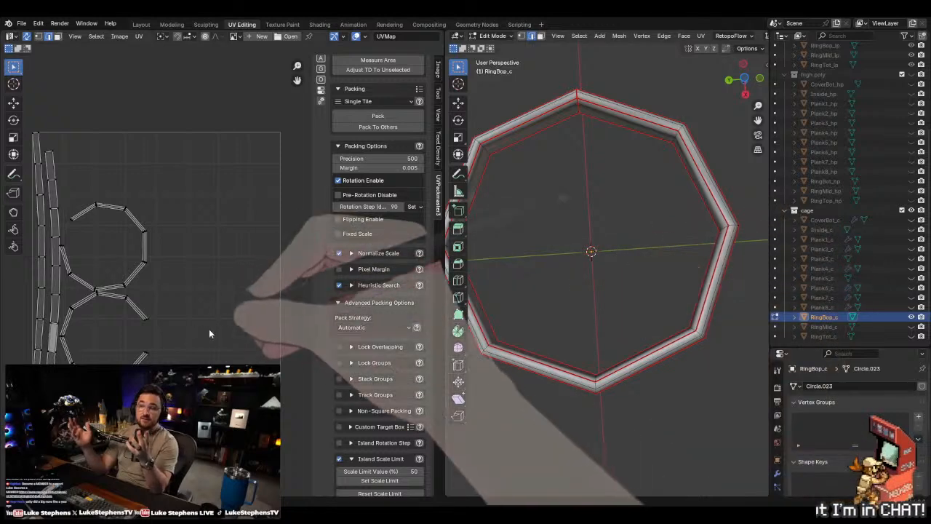
scroll(601, 402, "down", 4)
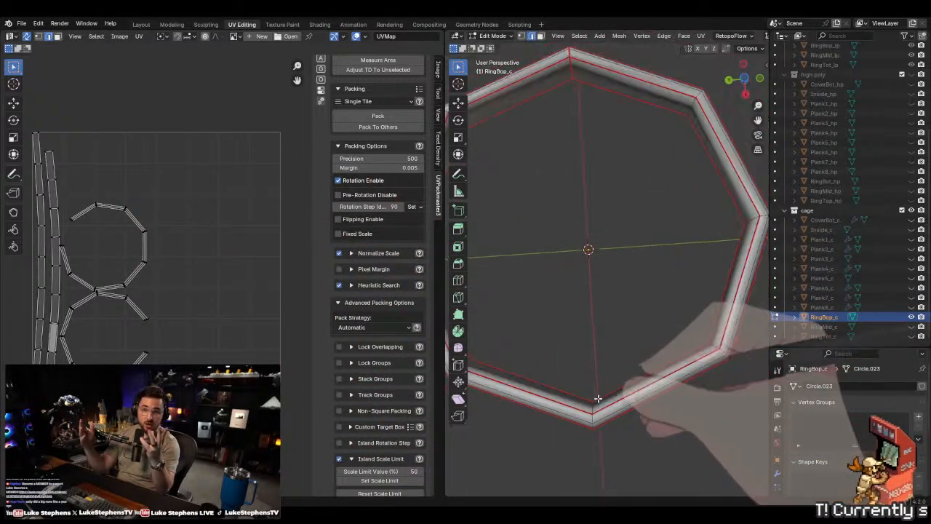
middle_click_drag(599, 255, 532, 433)
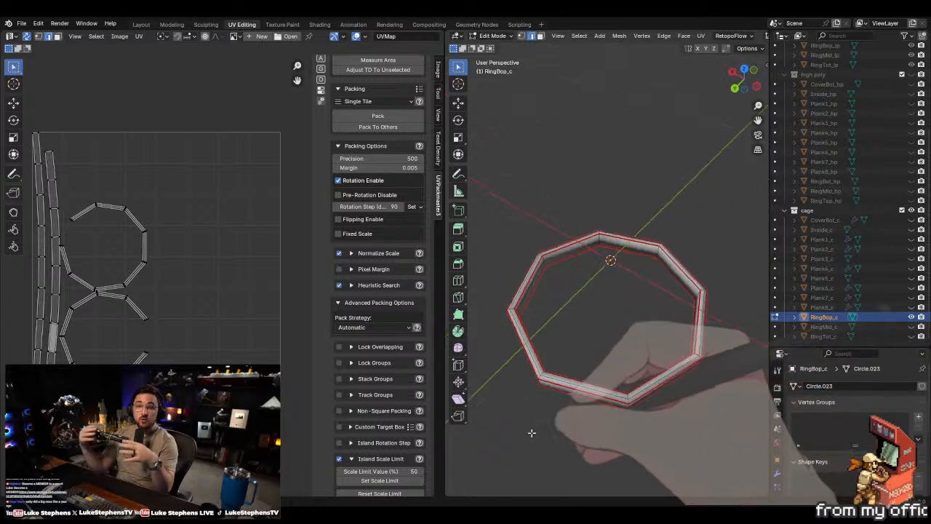
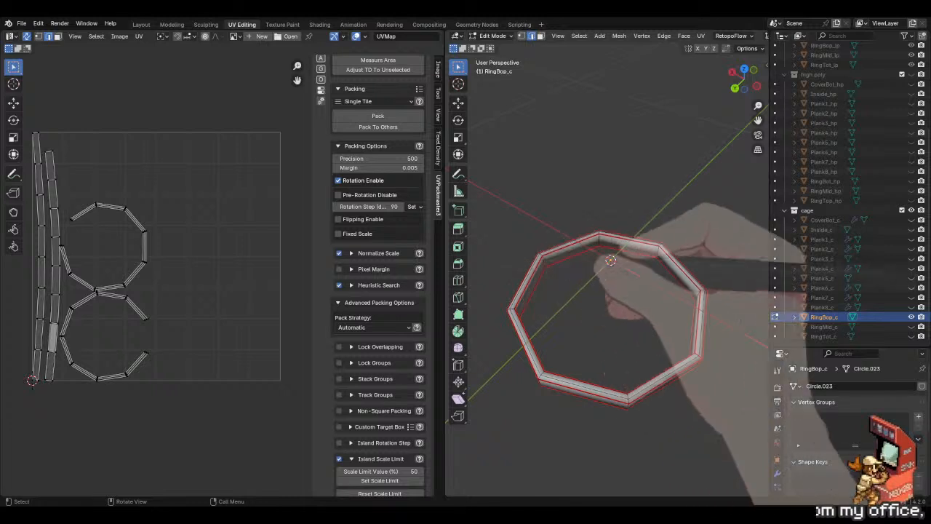
scroll(239, 231, "up", 2)
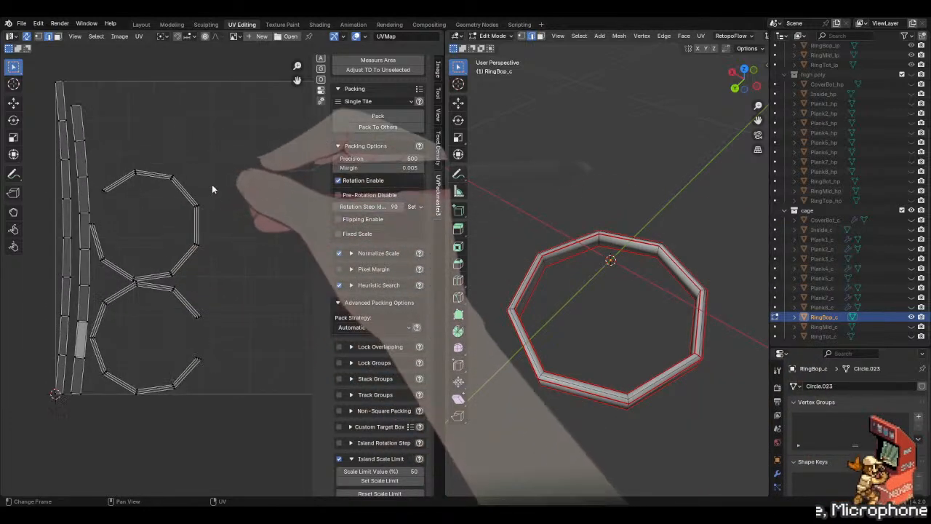
key("l")
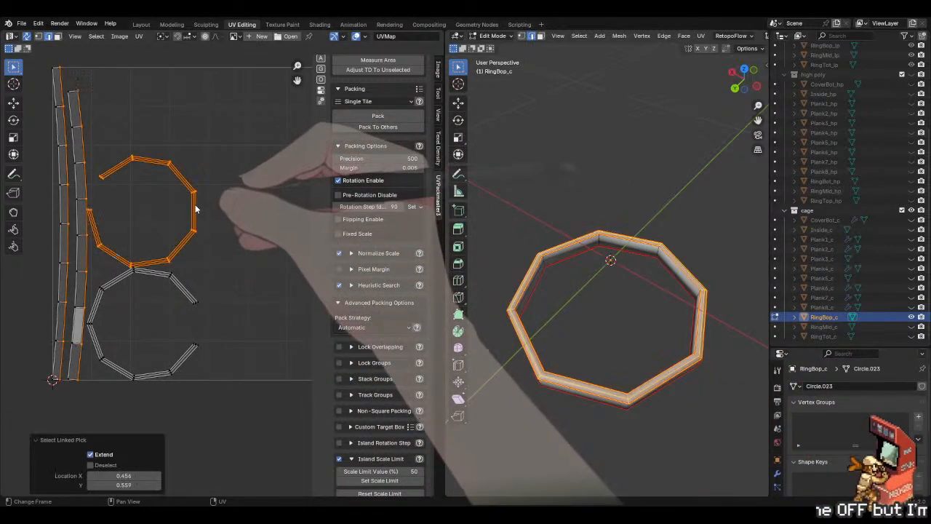
key("alt+a")
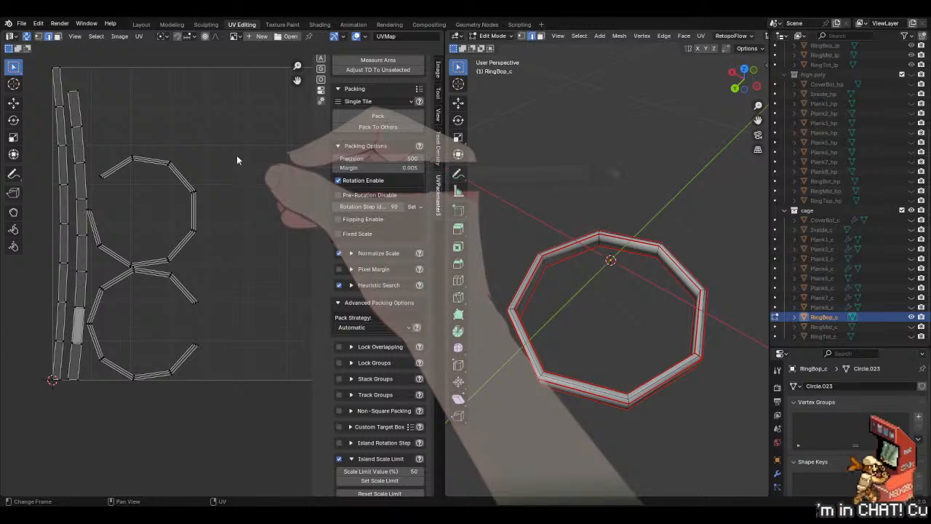
- Turn off UV sync selection, display the whole mesh's UVs and select only the upper ring-shaped island
left_click(29, 37)
key("a")
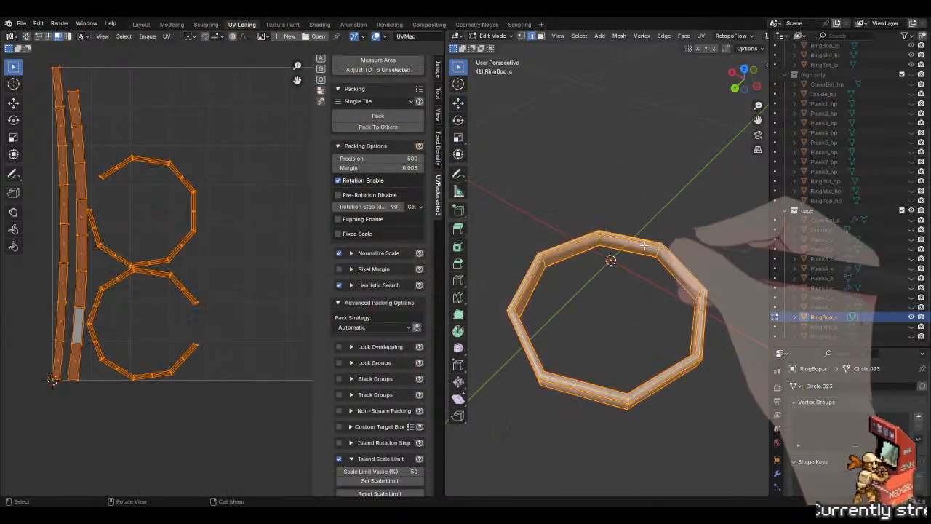
left_click(199, 179)
key("l")
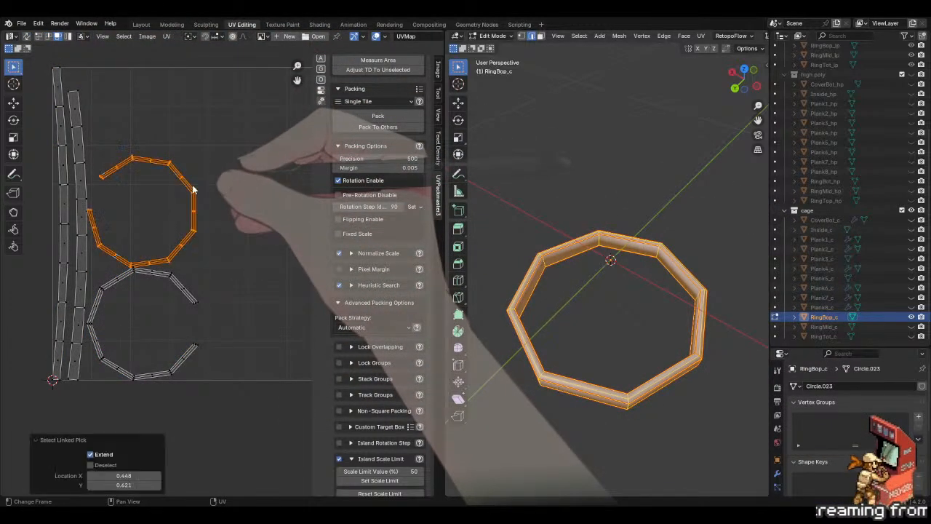
- Try the Straighten alignment on the selected upper ring-shaped UV island, then undo it
right_click(193, 186)
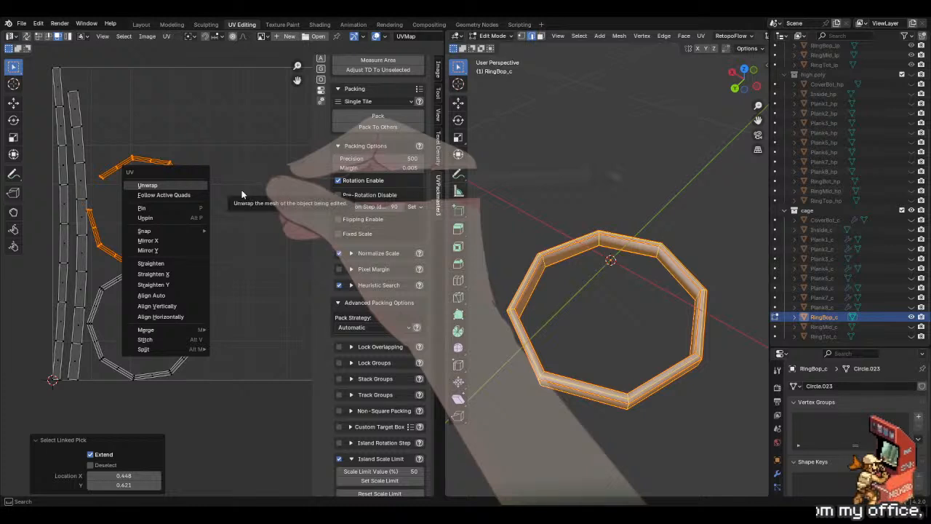
right_click(194, 221)
left_click(175, 304)
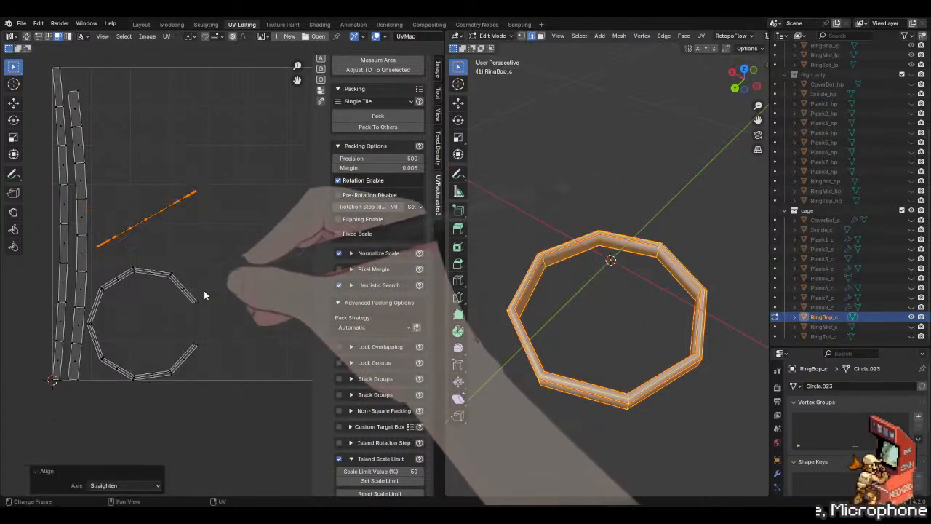
scroll(182, 187, "up", 3)
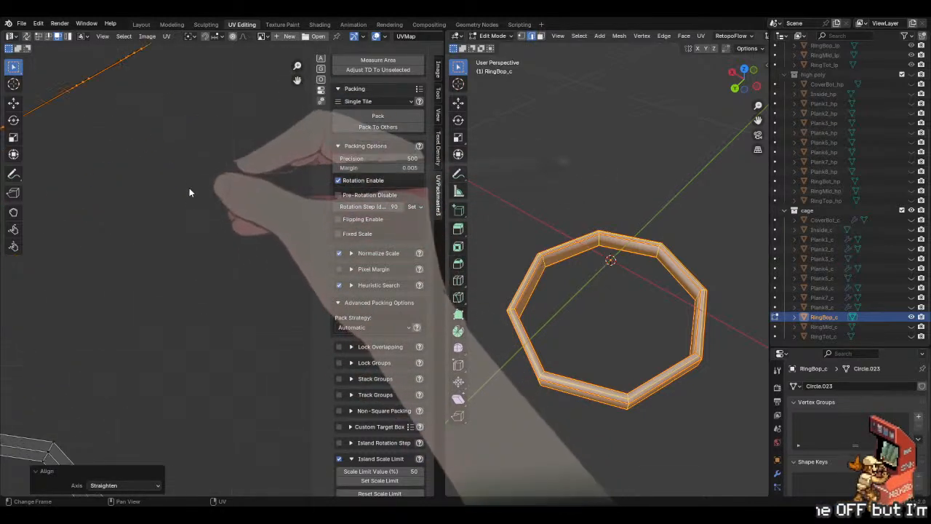
key("ctrl+z")
scroll(202, 214, "down", 3)
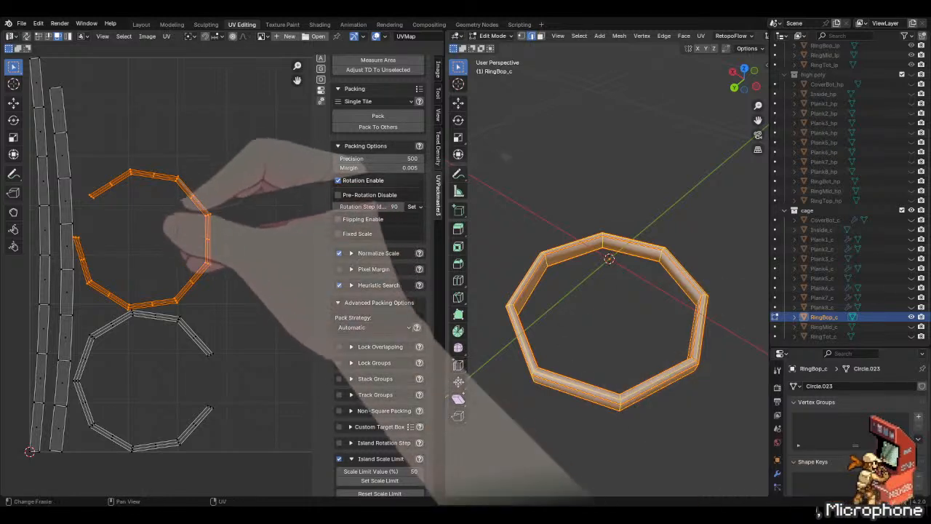
right_click(149, 219)
left_click(196, 233)
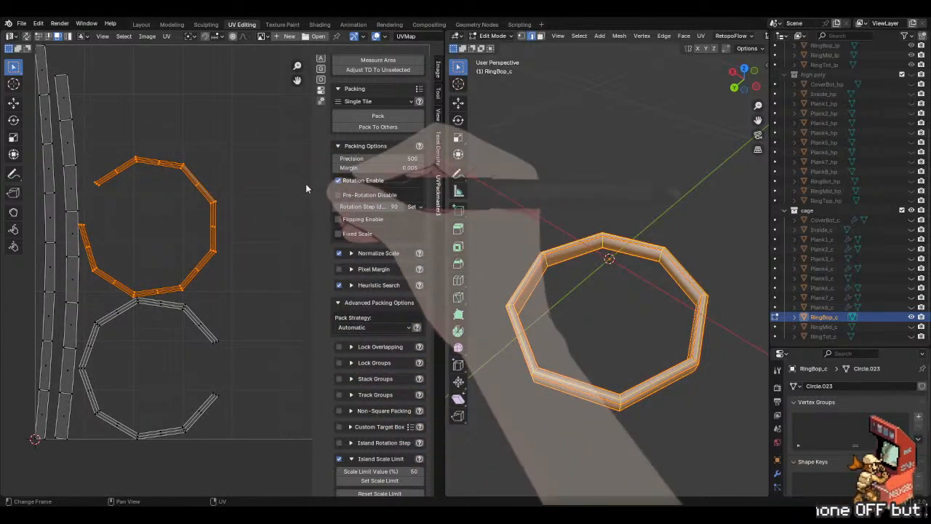
left_click(262, 177)
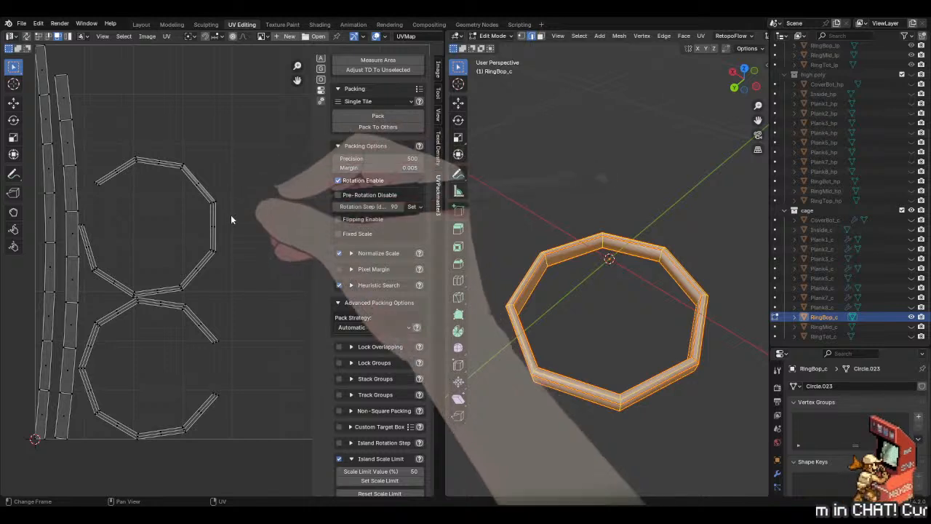
middle_click_drag(231, 215, 225, 197)
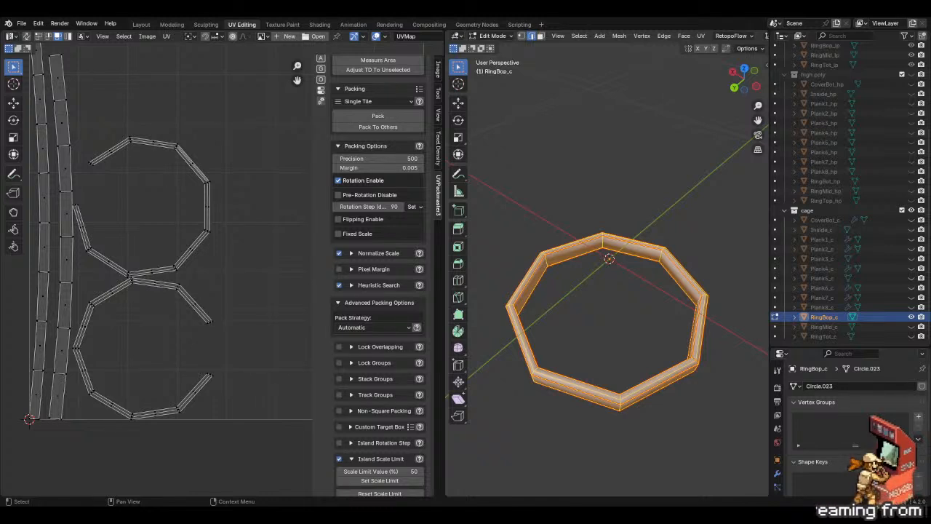
middle_click_drag(202, 149, 240, 173)
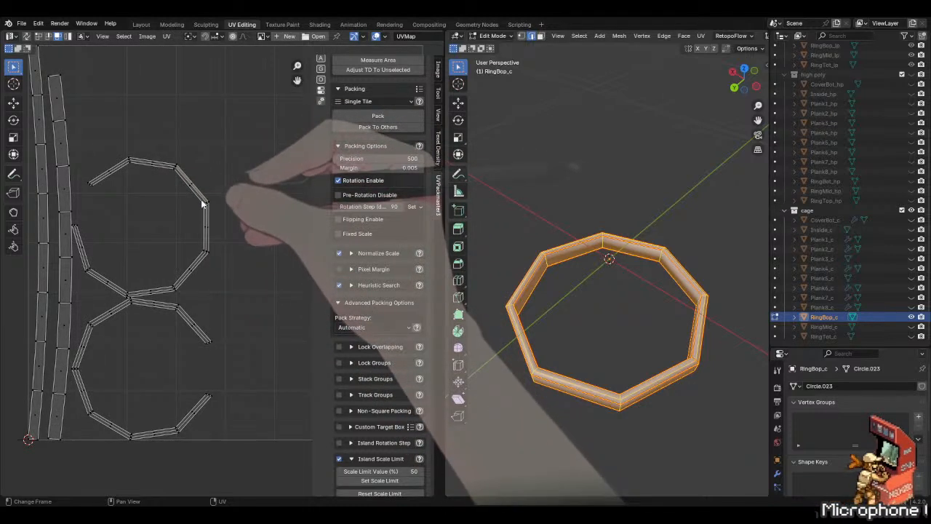
- Select RingBop_c's upper ring-shaped UV island and try Cylinder Projection, then Sphere Projection on it
key("l")
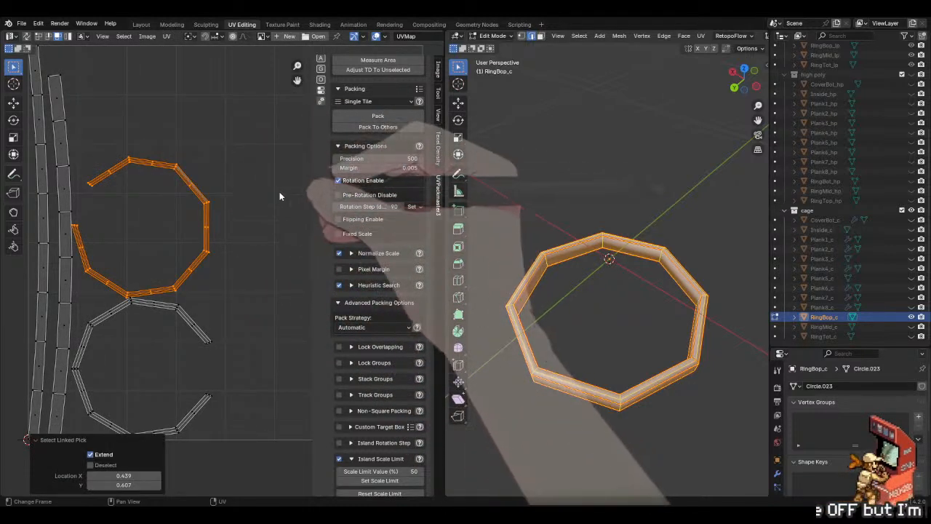
key("u")
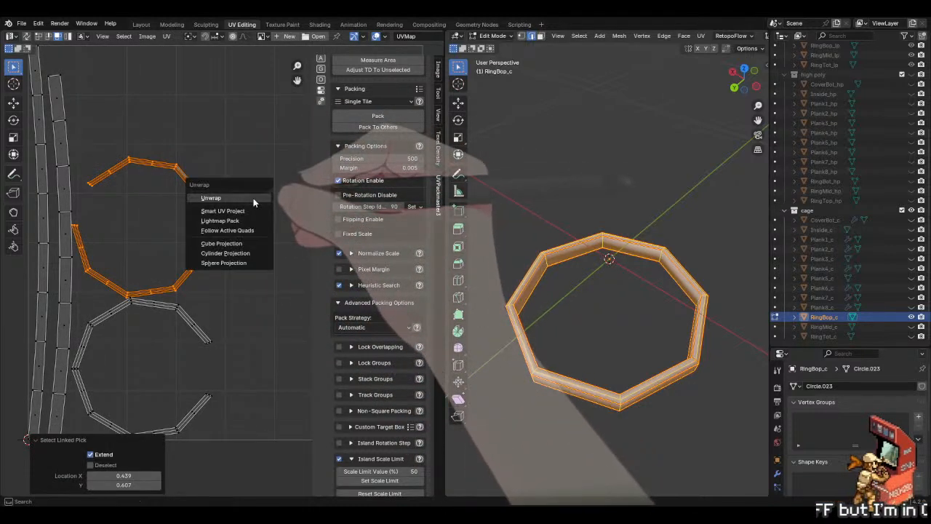
left_click(248, 253)
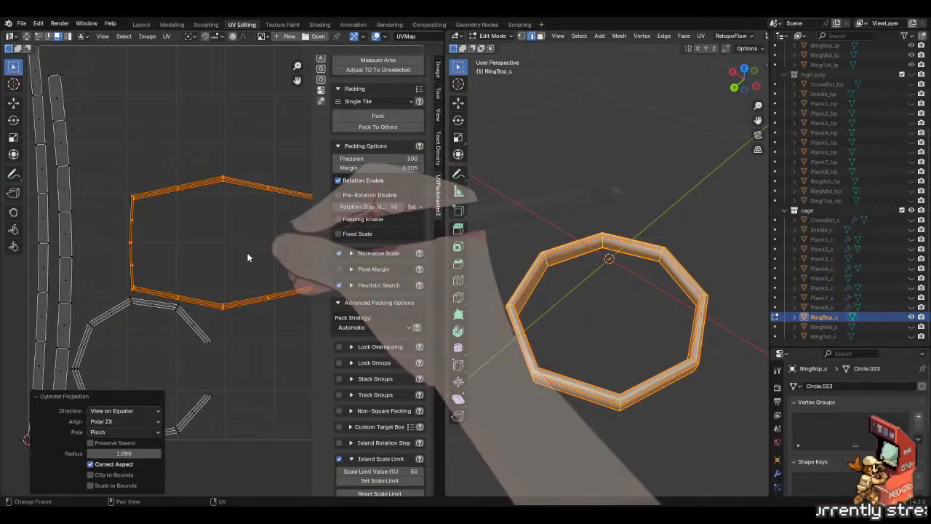
key("u")
left_click(245, 262)
- Try Cube Projection on the selected ring-shaped island, followed by a regular Unwrap
key("u")
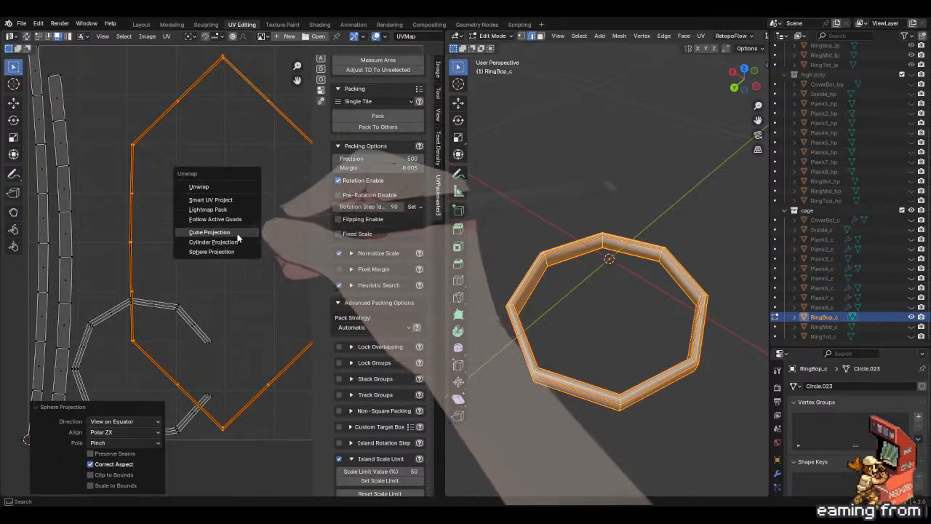
left_click(237, 231)
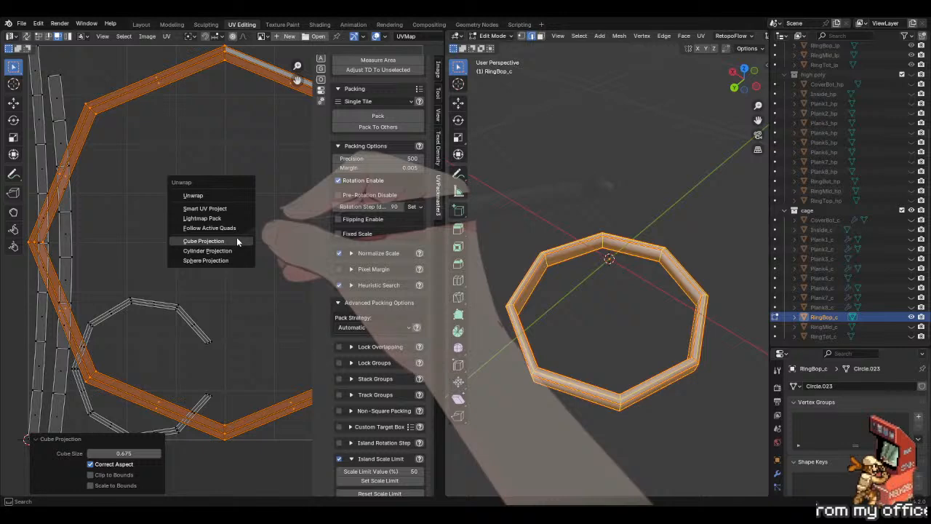
left_click(236, 196)
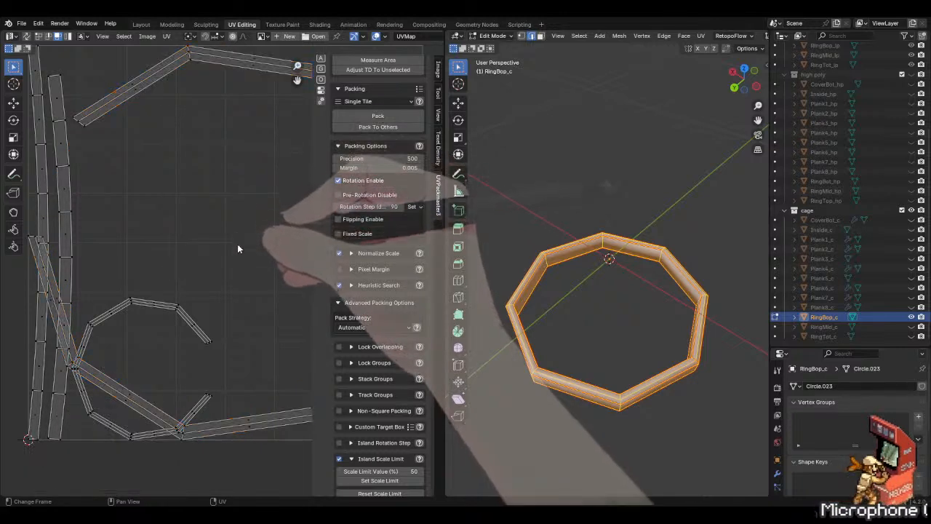
- Undo the trial projections and the re-unwrap of RingBop_c's ring-shaped UV island
scroll(237, 243, "down", 5)
key("ctrl+z")
key("ctrl+z")
key("ctrl+z")
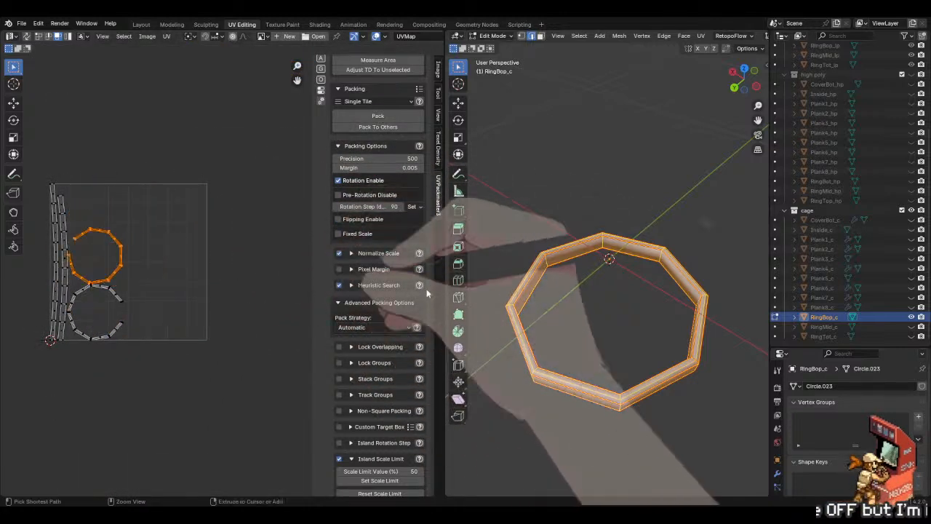
- Hide RingBop_c, show RingMid_c and open its mesh in Edit Mode with everything selected
middle_click_drag(615, 276, 571, 271)
left_click(898, 327)
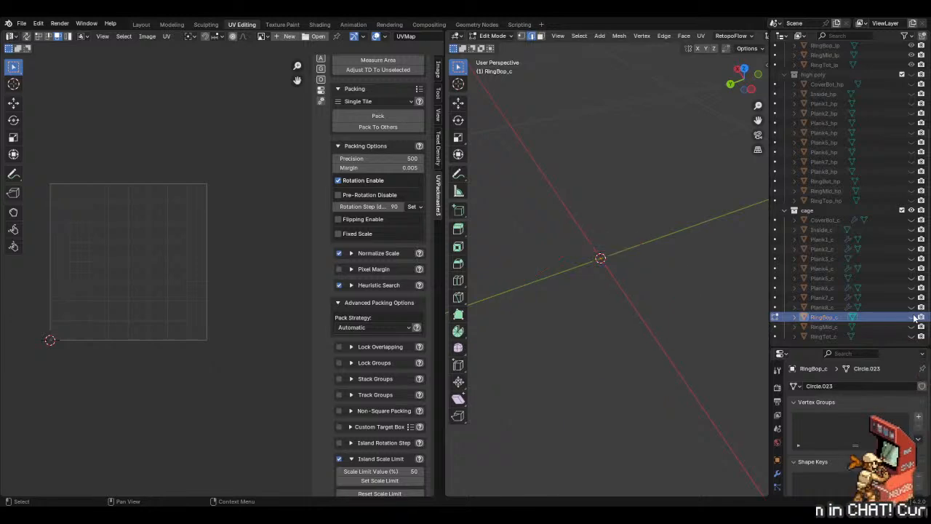
key("a")
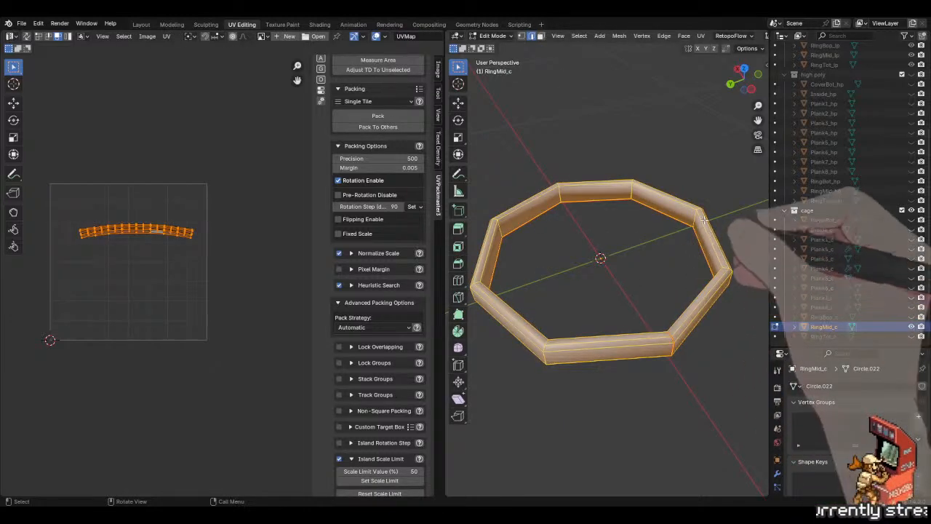
- Select the inner and outer edge loops running around RingMid_c and mark them as seams
left_click(712, 253, "alt")
middle_click_drag(712, 252, 686, 201)
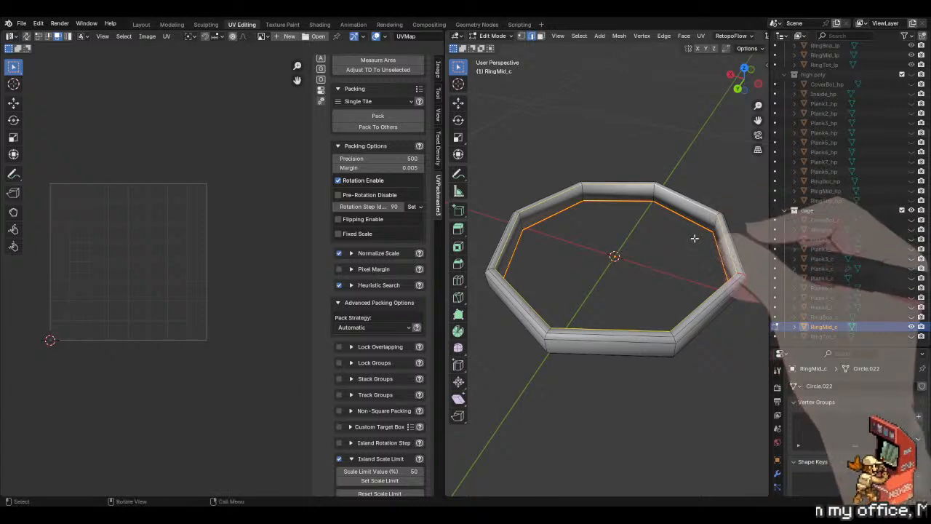
middle_click_drag(696, 235, 589, 245)
middle_click_drag(629, 321, 619, 236)
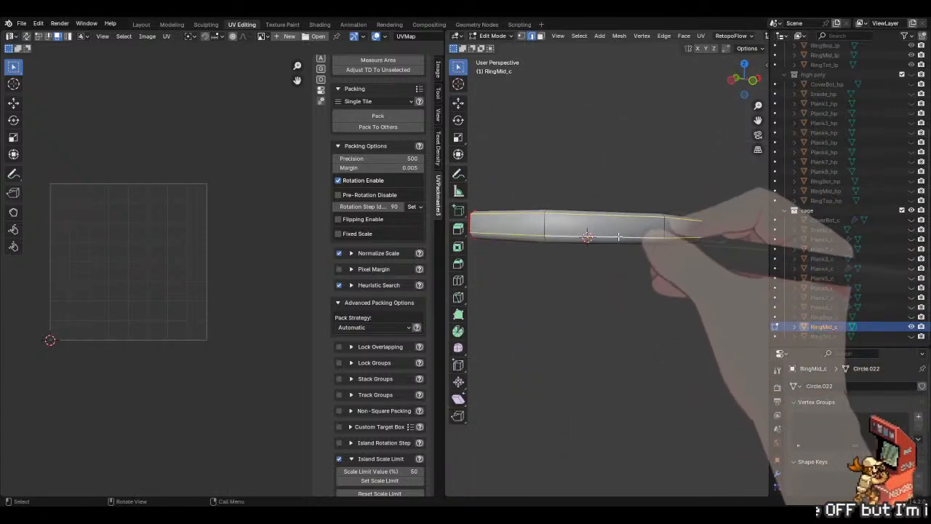
key("u")
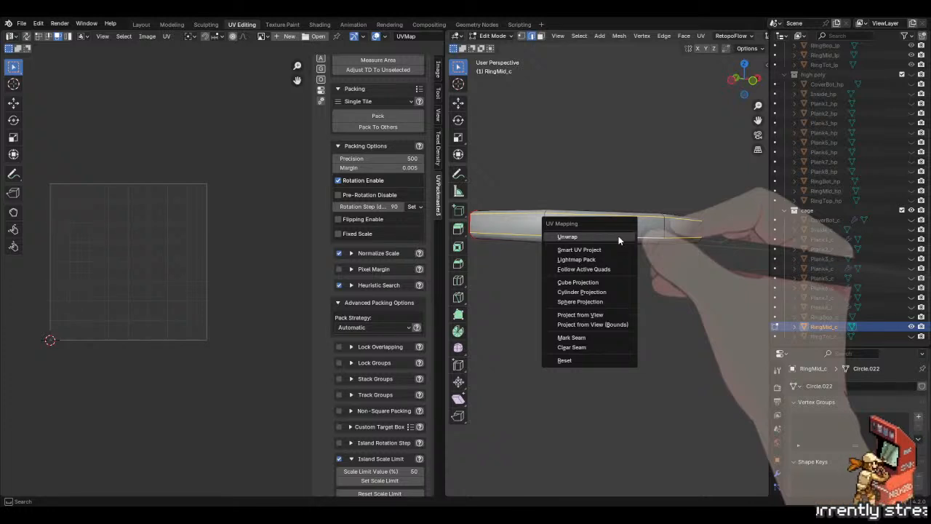
left_click(607, 337)
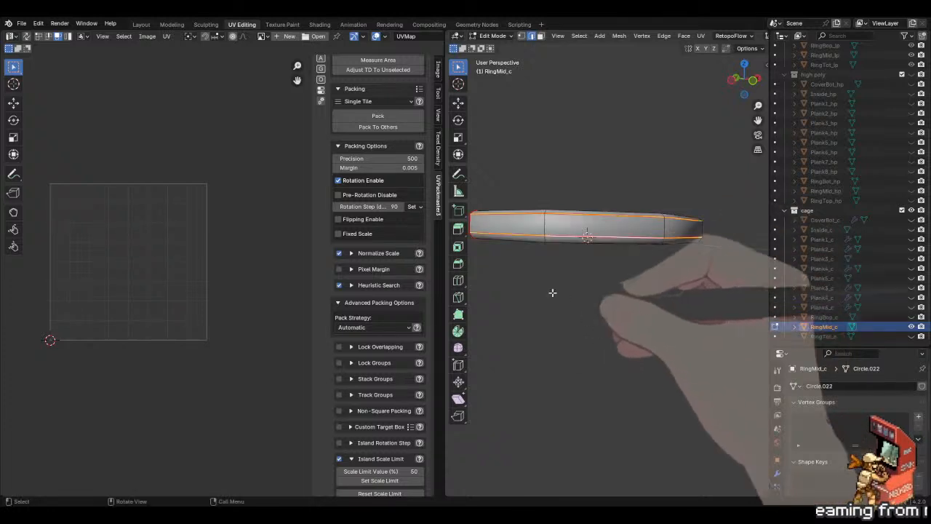
- Unwrap the entire RingMid_c mesh along its marked seams
middle_click_drag(553, 293, 650, 275)
key("a")
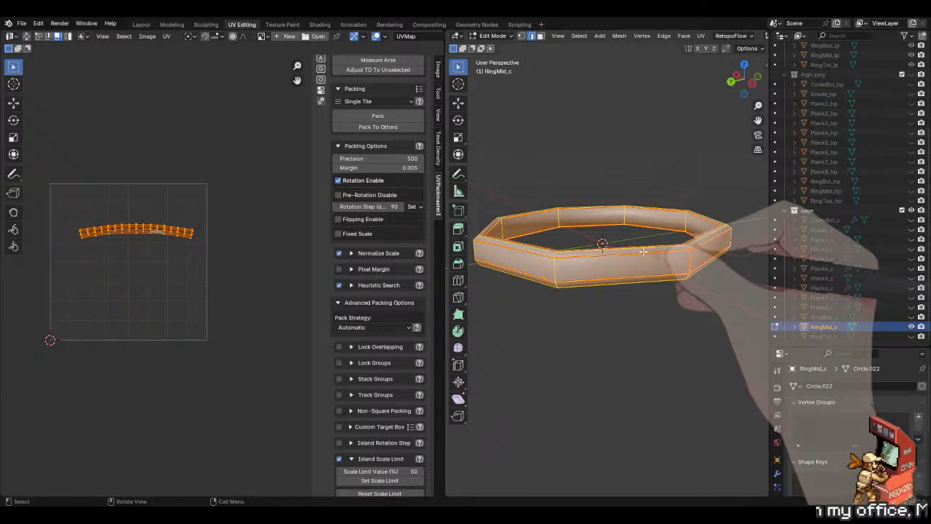
key("u")
left_click(626, 147)
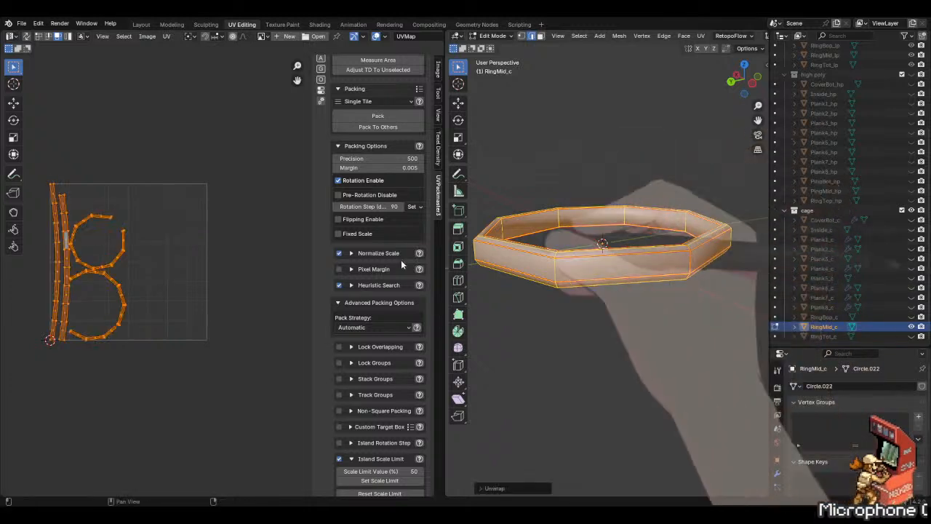
- Hide RingMid_c, show RingTot_c and open that ring's mesh in Edit Mode
left_click(912, 326)
left_click(911, 336)
key("Tab")
left_click(612, 150)
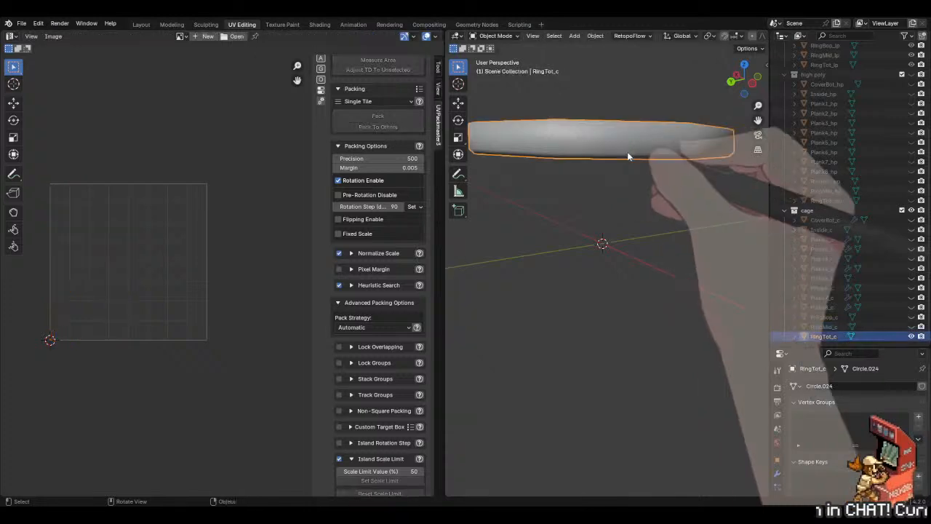
key("Tab")
- Select the edge loops running around RingTot_c and mark them as seams
middle_click_drag(627, 154, 624, 187)
left_click(736, 206, "alt")
middle_click_drag(676, 243, 662, 194)
key("u")
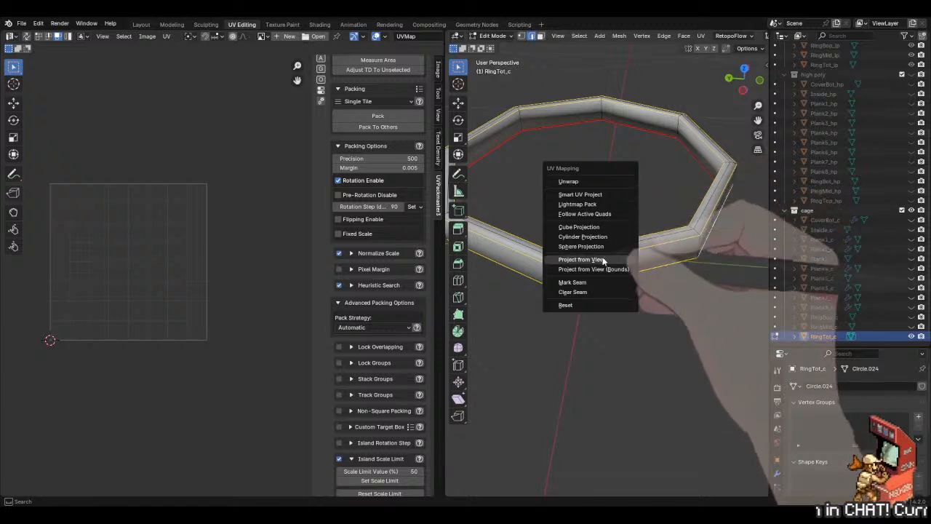
left_click(572, 282)
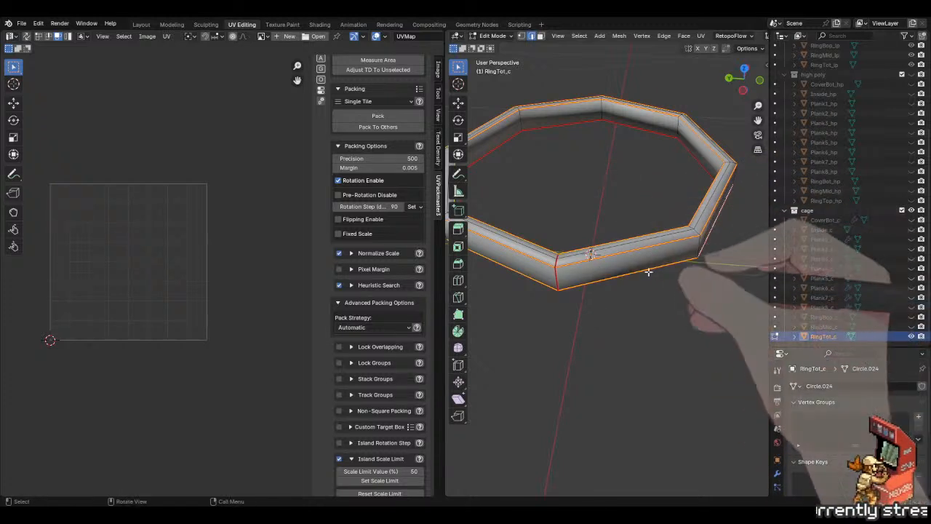
- Show every object in the cage collection and open all their meshes together in Edit Mode with everything selected
key("Tab")
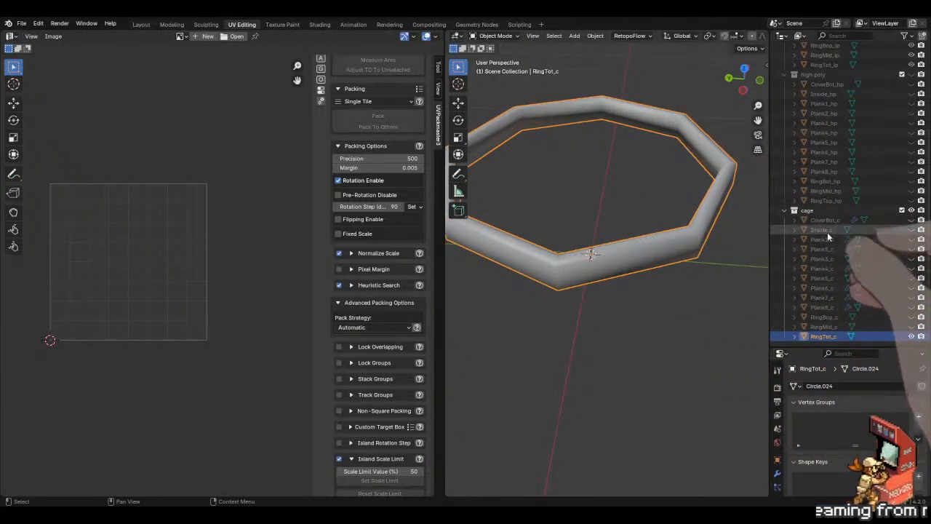
left_click_drag(910, 219, 908, 340)
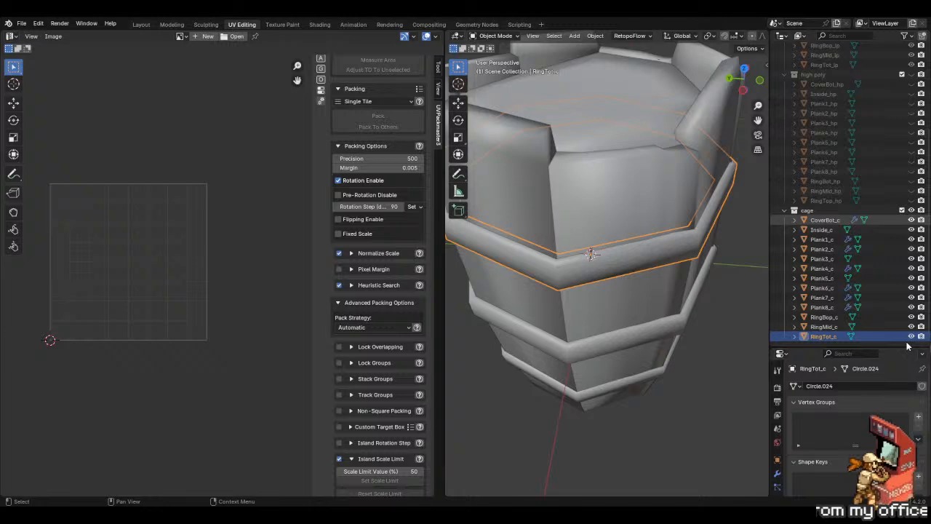
left_click(645, 195)
key("a")
key("Tab")
key("a")
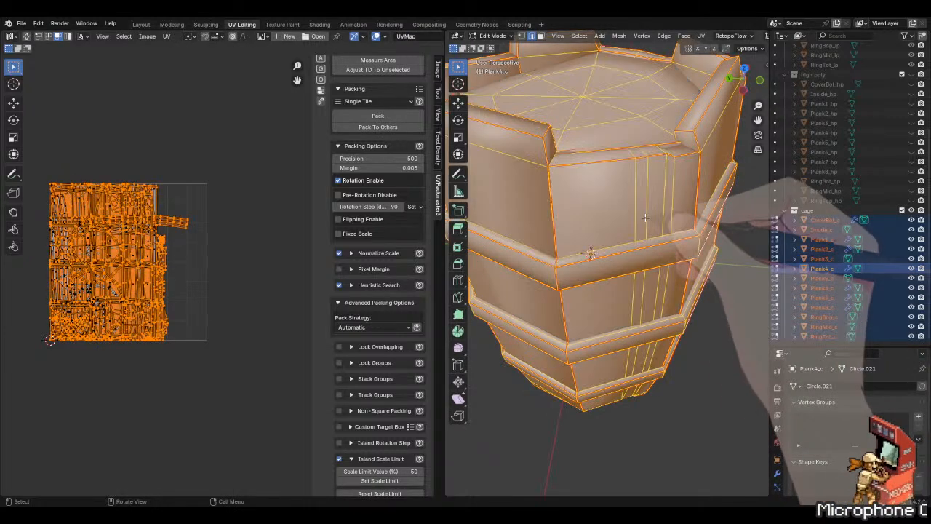
scroll(132, 264, "down", 1)
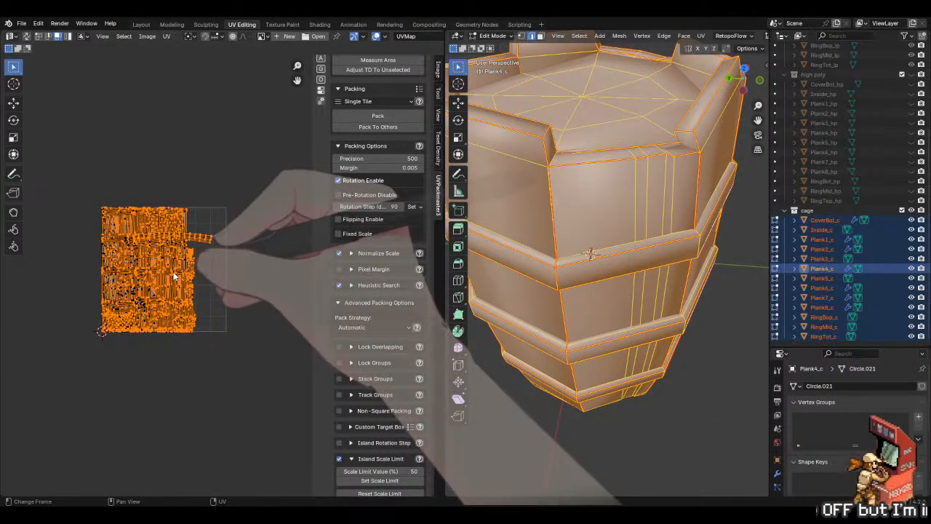
- Return to Object Mode and apply the object transform to all selected cage objects
key("Tab")
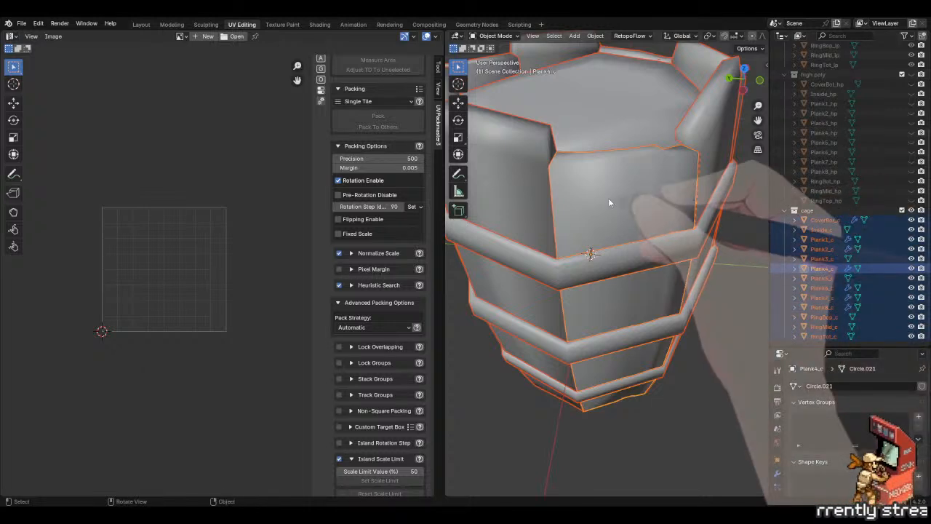
key("ctrl+a")
left_click(600, 237)
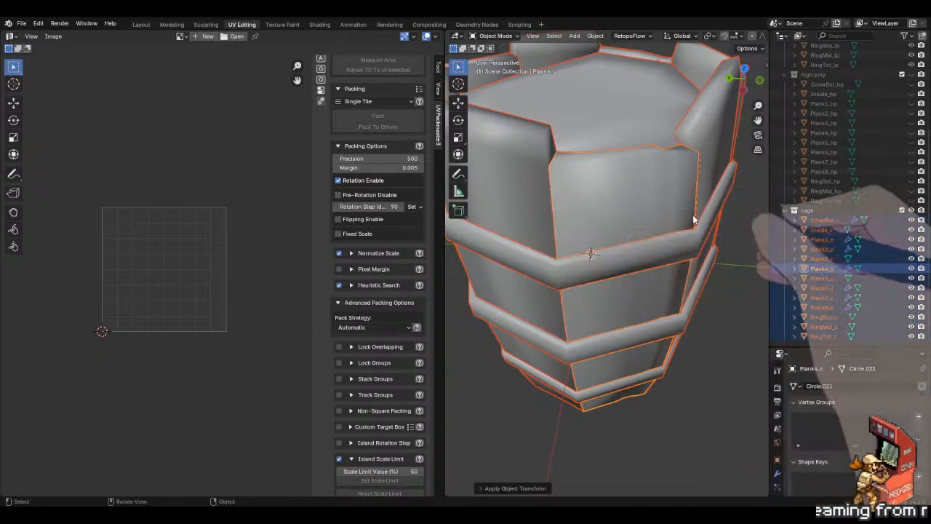
- Hide the cage collection, show the high poly collection and apply the object transform to all its objects
left_click(912, 210)
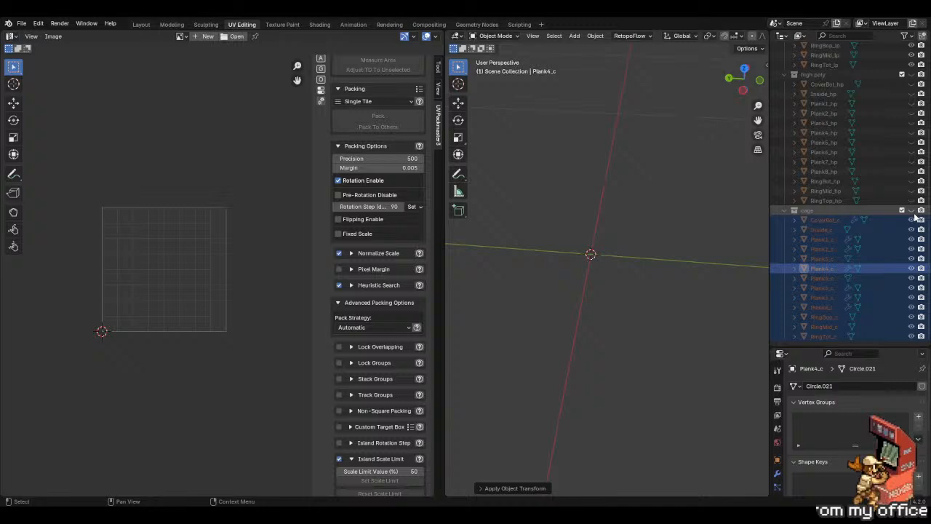
left_click(911, 74)
left_click(911, 211)
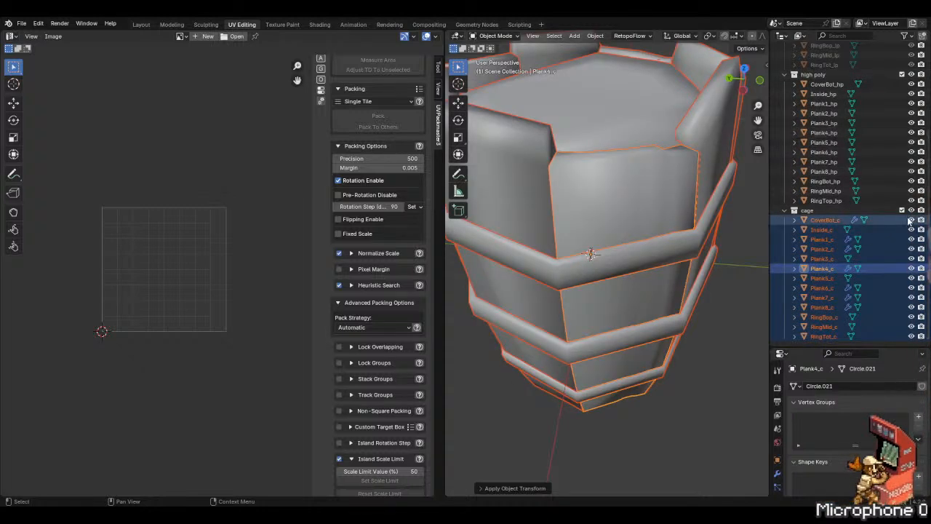
left_click(911, 210)
left_click(636, 127)
key("a")
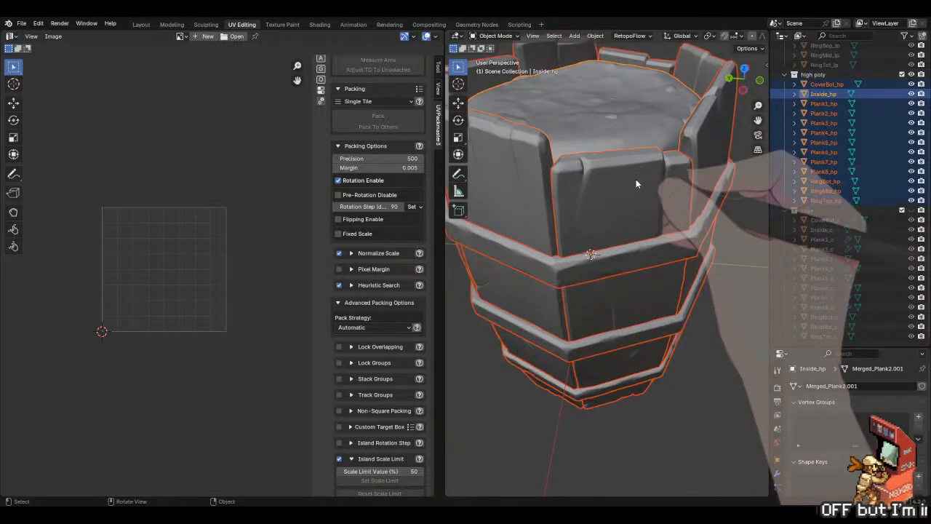
key("ctrl+a")
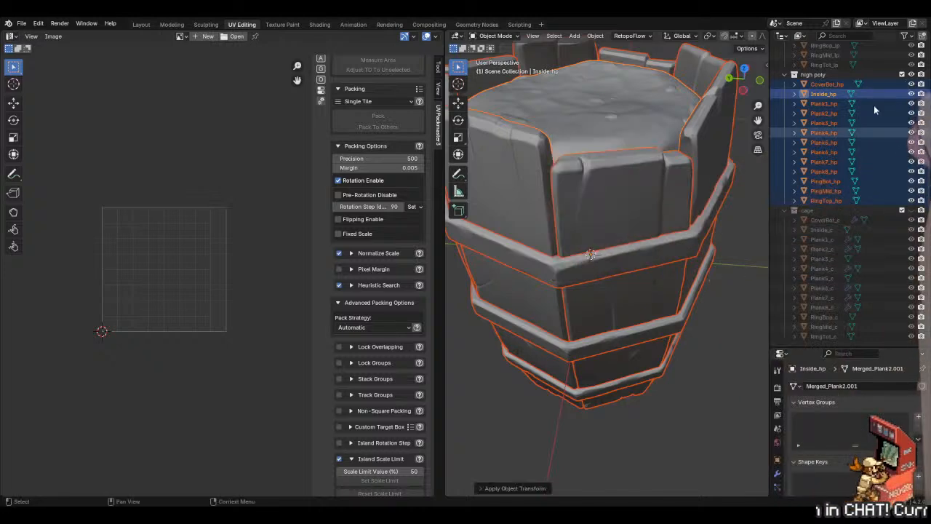
- Hide the high poly collection, show the low poly collection and apply the object transform to all its objects
left_click(912, 75)
scroll(853, 111, "up", 5)
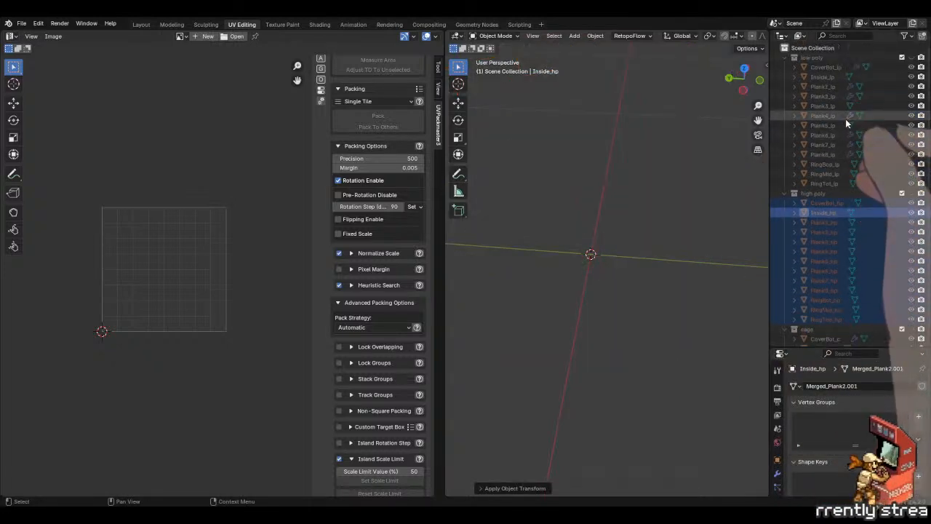
left_click(912, 56)
left_click(610, 133)
key("a")
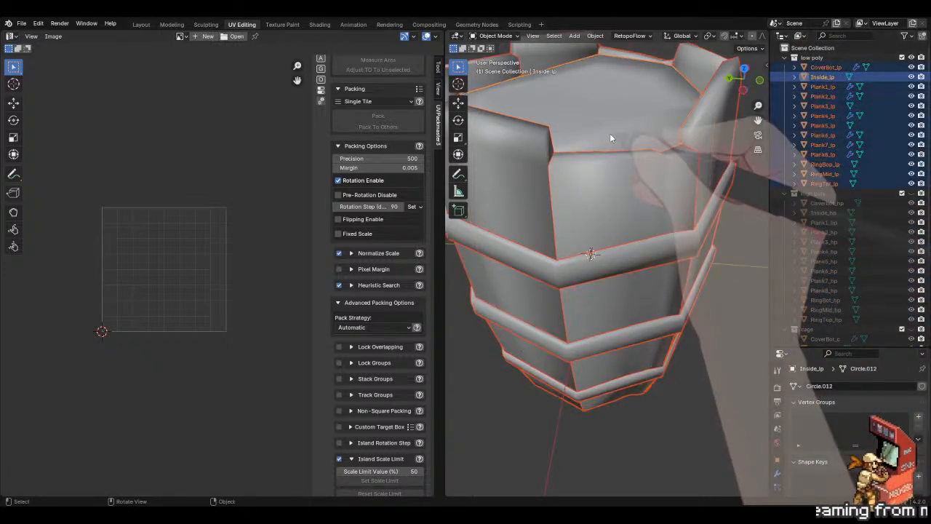
key("ctrl+a")
left_click(640, 134)
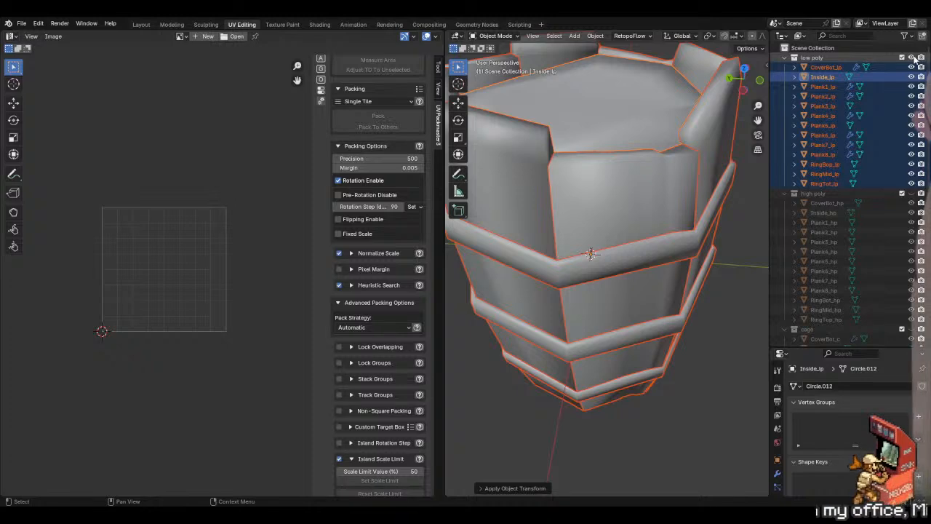
- Hide the low poly collection, show the cage collection and open all cage meshes together in Edit Mode
left_click(912, 57)
scroll(844, 236, "down", 5)
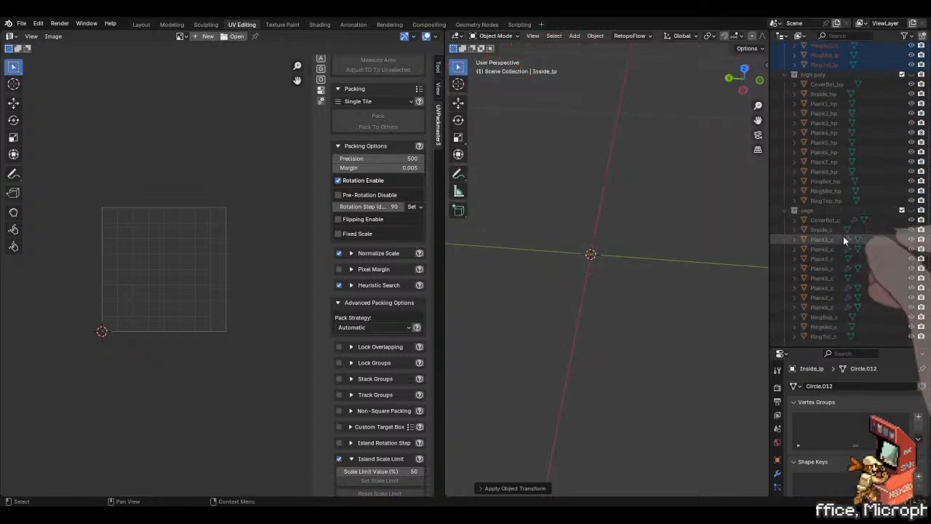
left_click(902, 211)
key("Tab")
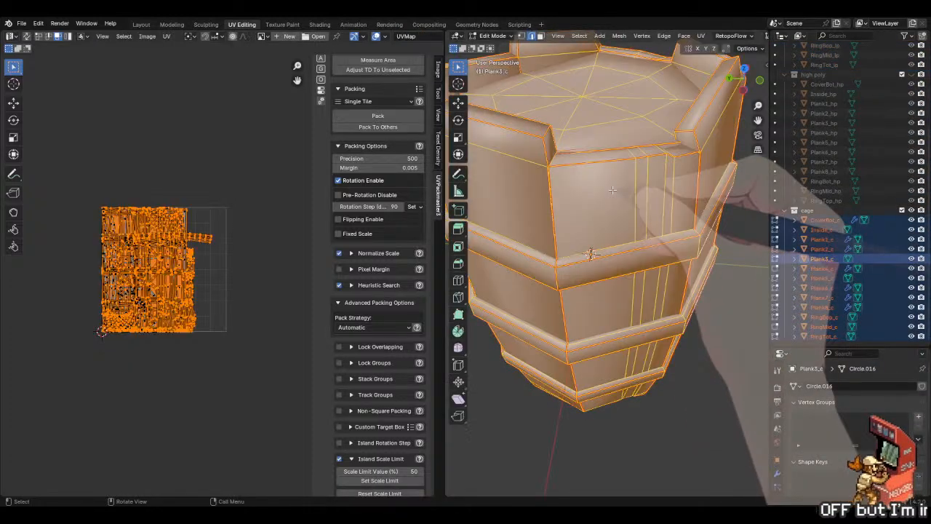
- Unwrap all cage meshes together with the Angle Based method so their islands share one UV tile
key("u")
left_click(237, 249)
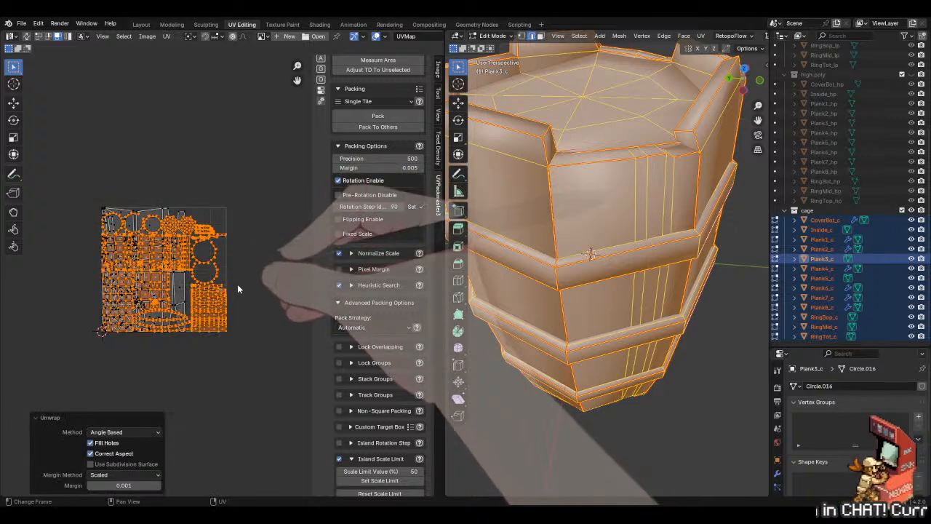
key("u")
left_click(229, 264)
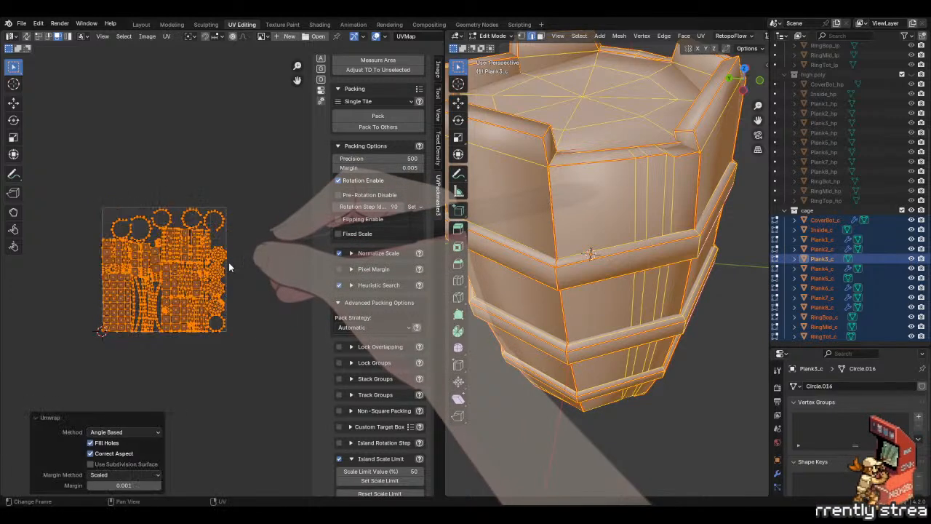
key("Tab")
key("Tab")
key("Tab")
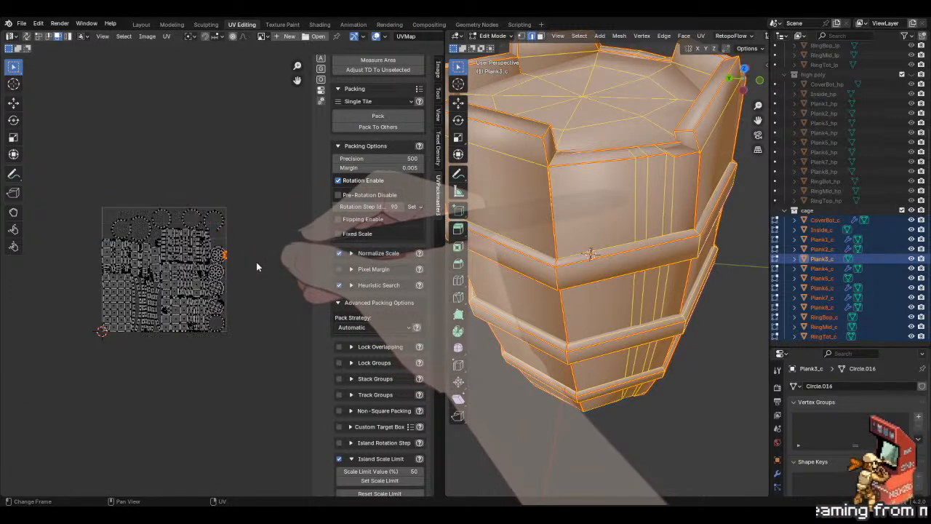
key("Tab")
key("u")
left_click(256, 264)
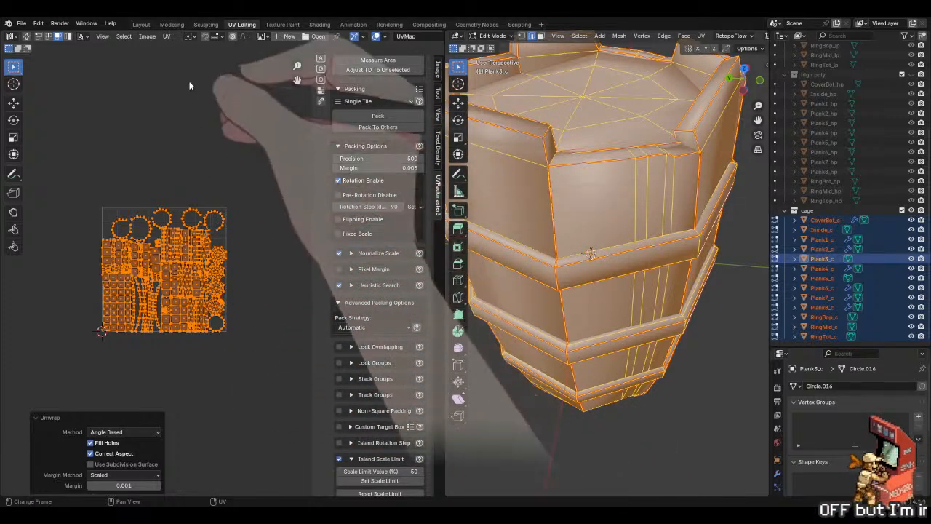
- Average the scale of all cage UV islands with the Non-Uniform option turned on
right_click(201, 260)
left_click(166, 37)
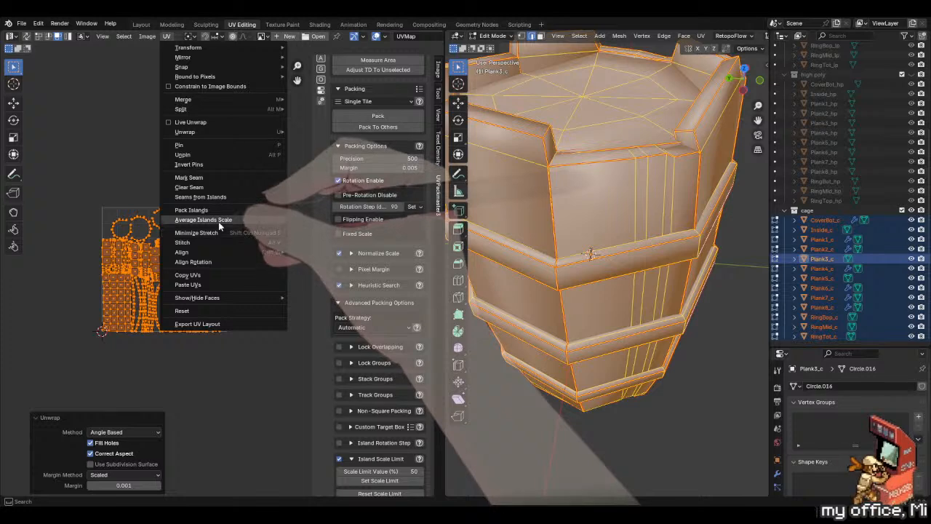
left_click(218, 220)
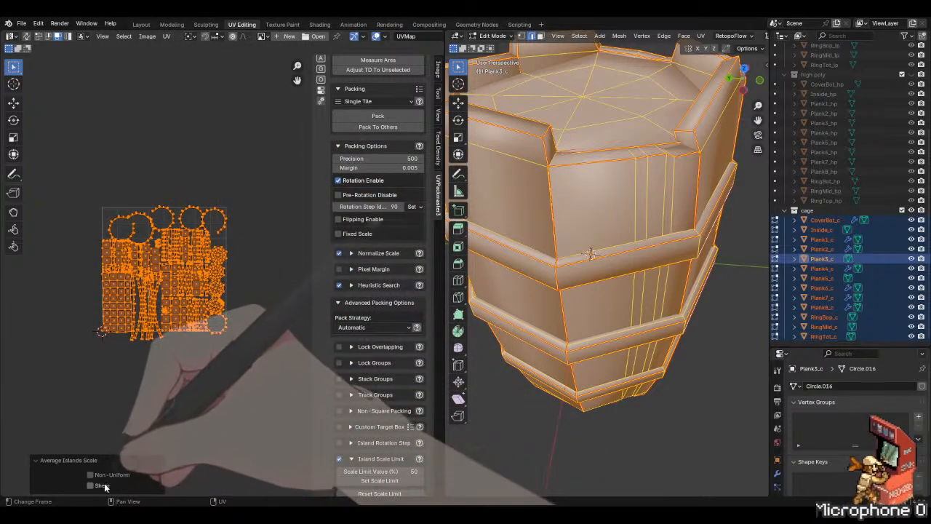
left_click(105, 476)
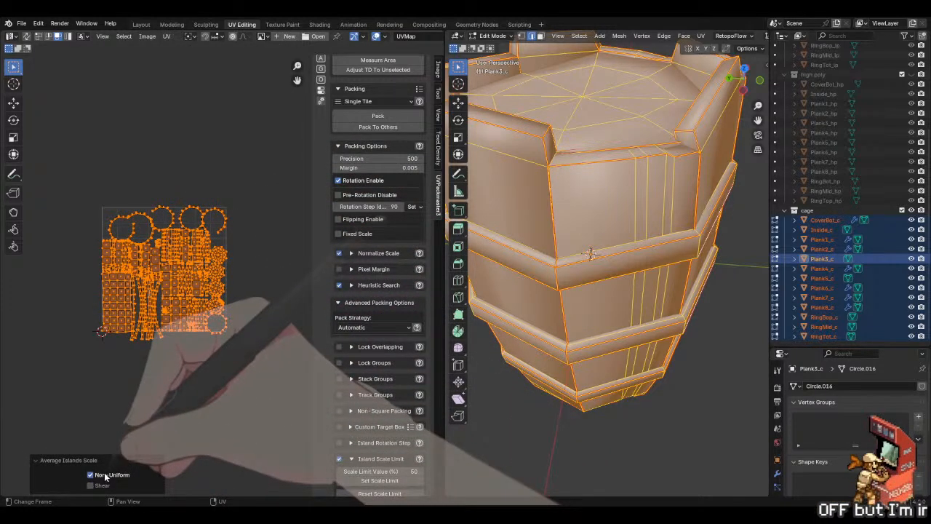
left_click(220, 400)
- Set the UVPackmaster packing margin to 0.010 and try to pack all cage UV islands
scroll(221, 275, "up", 2)
key("a")
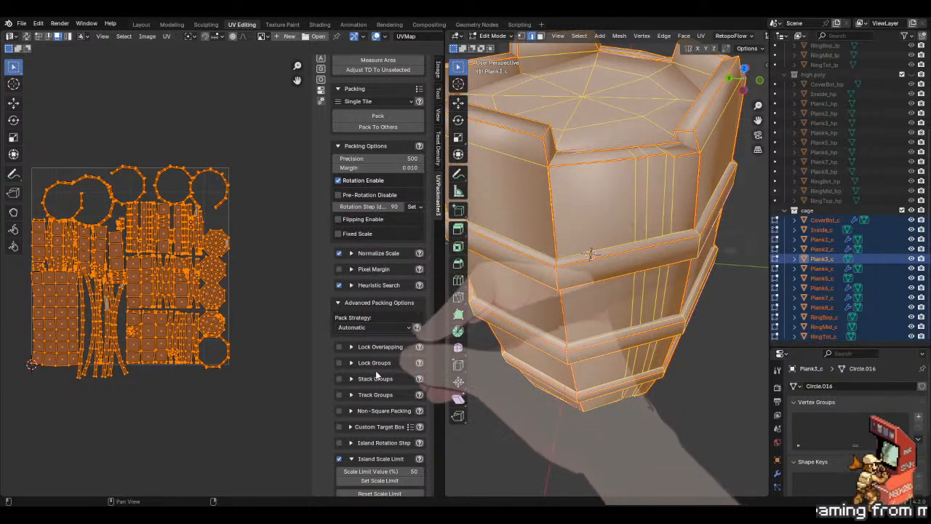
left_click(379, 115)
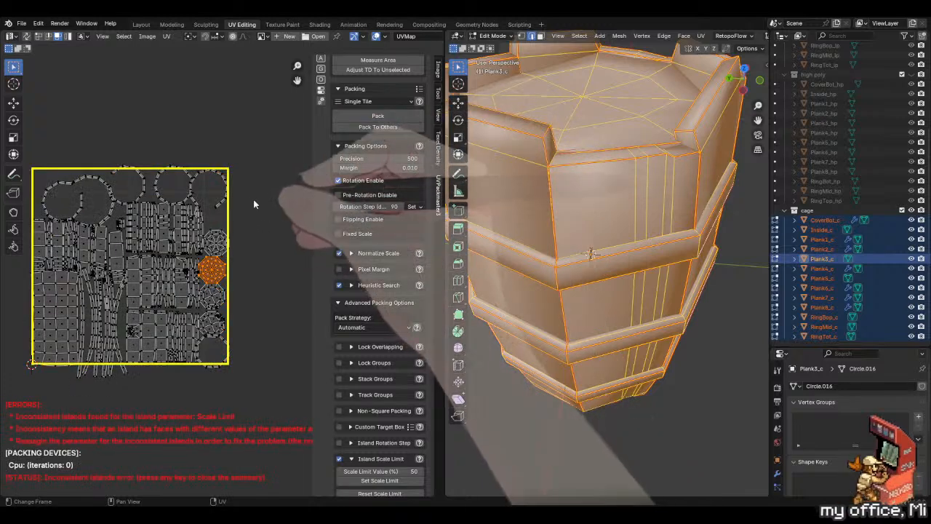
key("a")
key("a")
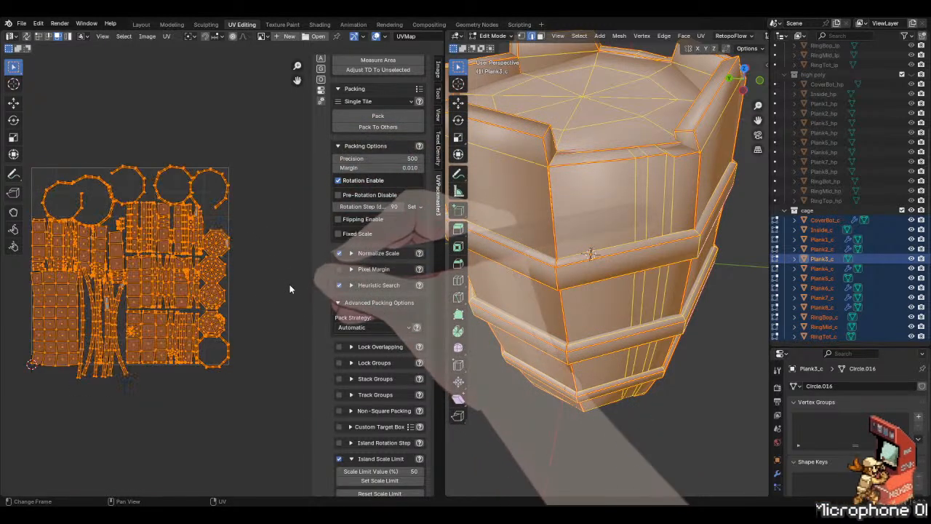
scroll(355, 342, "down", 2)
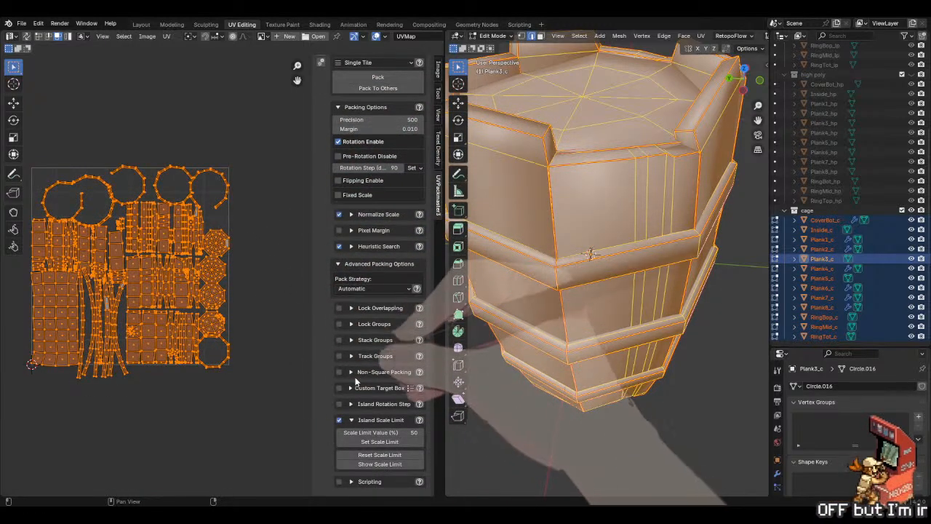
scroll(382, 310, "up", 3)
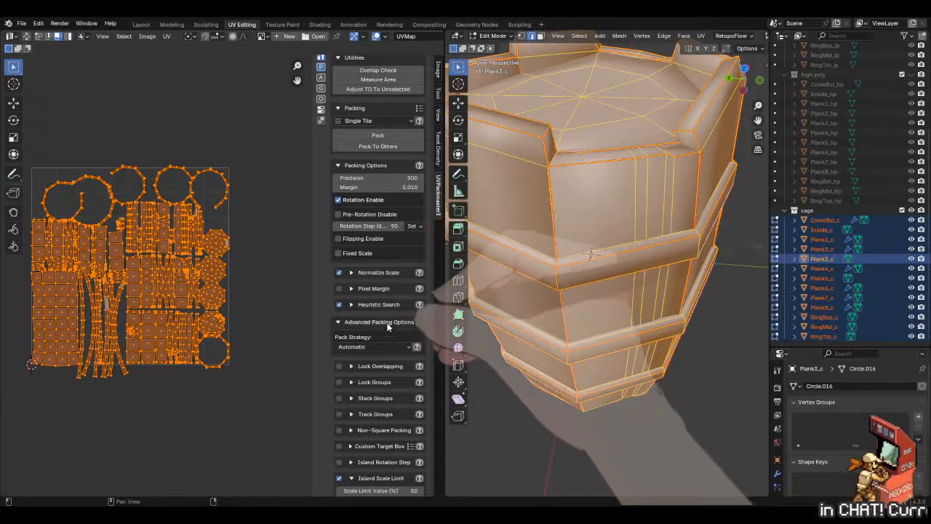
left_click(385, 136)
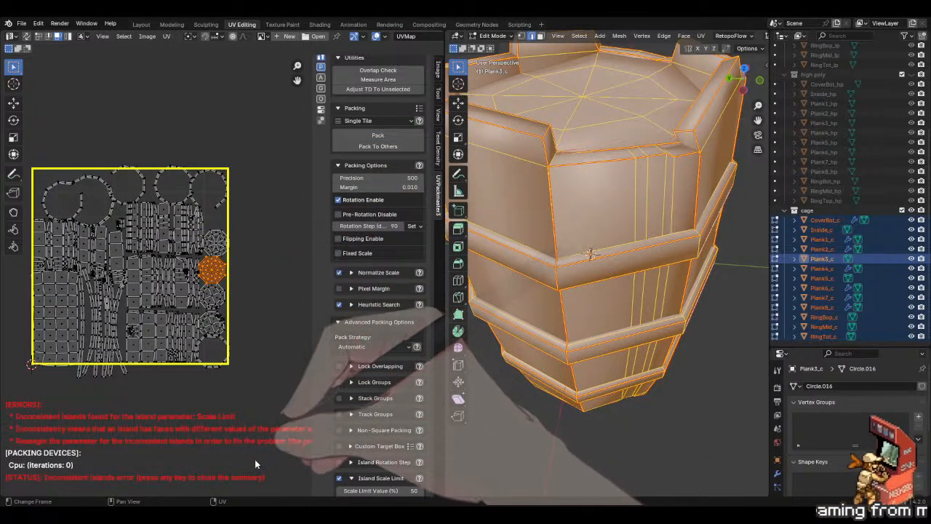
key("a")
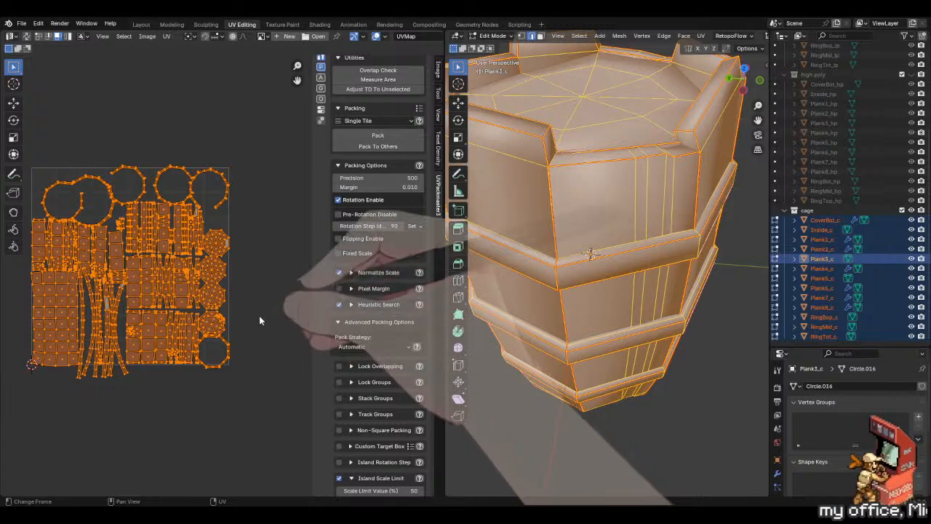
- Unwrap all selected cage meshes again and retry packing their UV islands into the single tile
key("u")
left_click(259, 316)
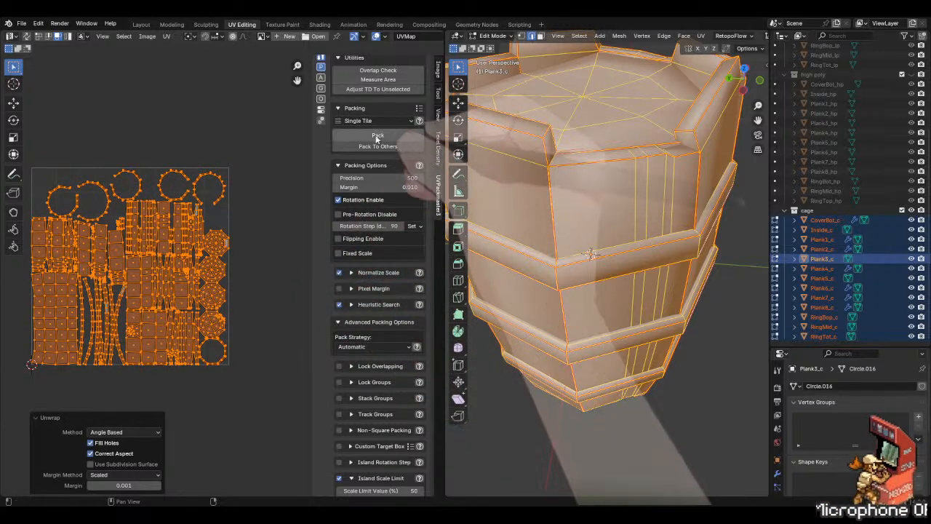
left_click(377, 137)
left_click(278, 251)
left_click(274, 294)
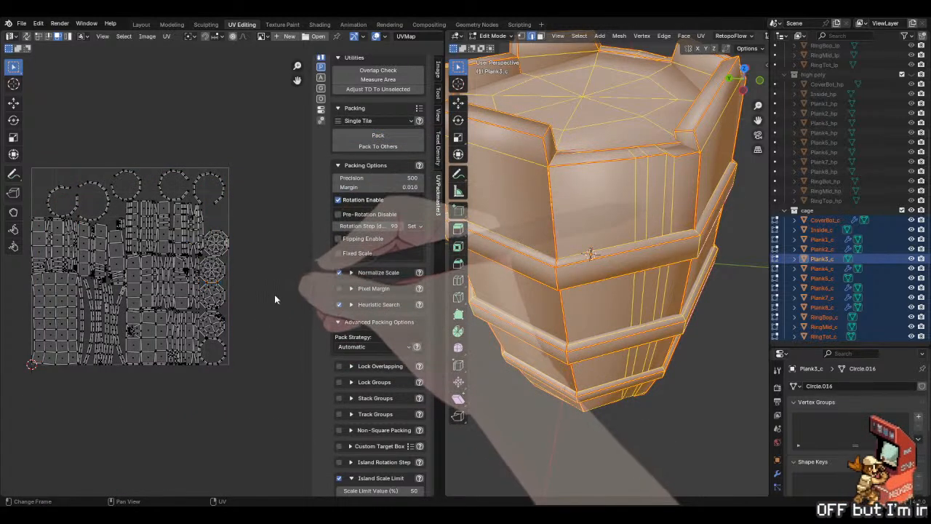
- Turn on UV sync selection and select one of the round cage islands to identify the mesh it belongs to
key("l")
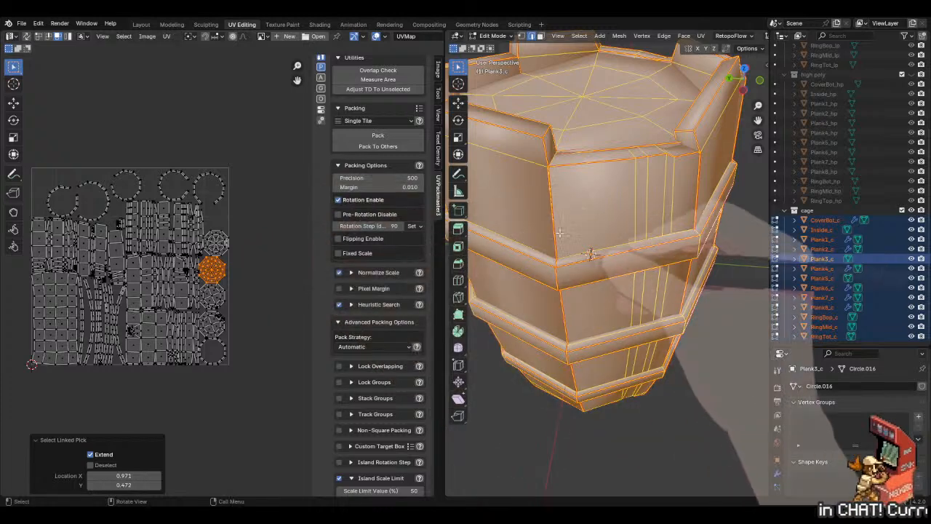
left_click(26, 36)
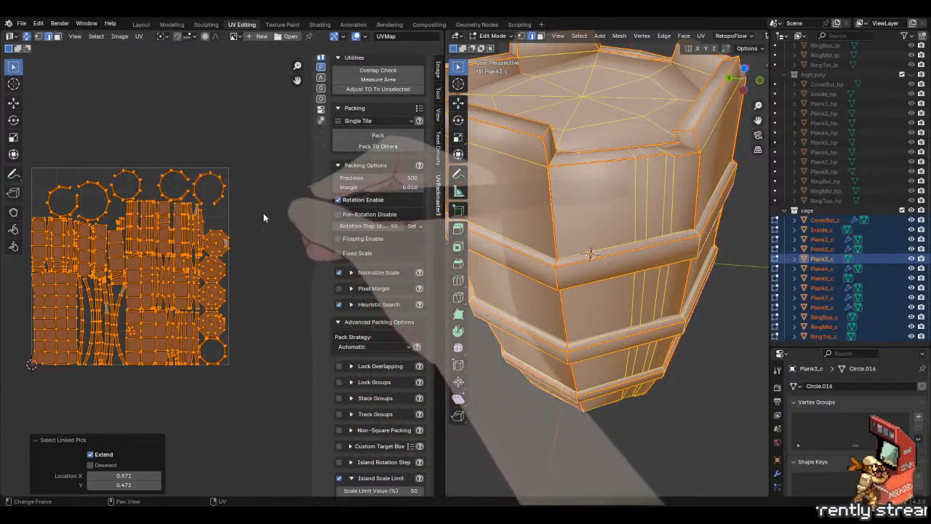
left_click(264, 217)
key("l")
scroll(641, 262, "down", 6)
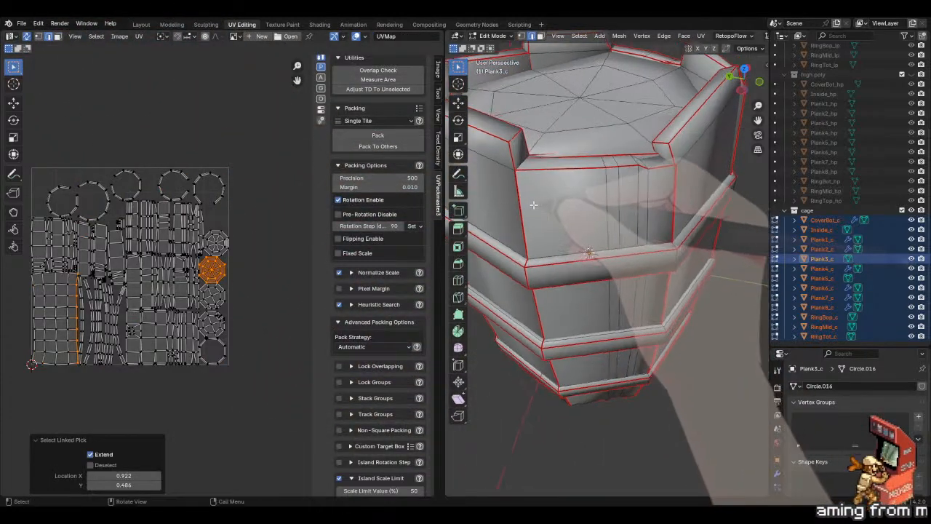
middle_click_drag(641, 262, 639, 272)
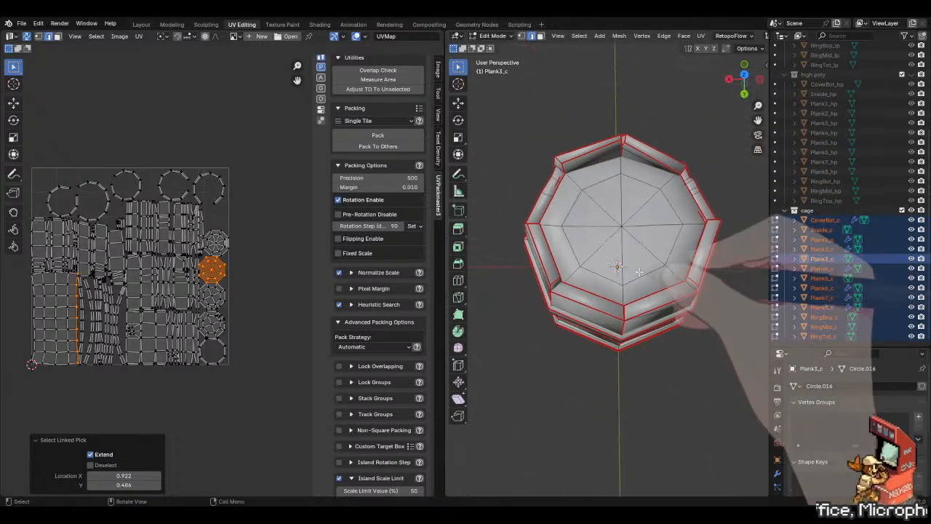
- Isolate the Inside_c mesh by hiding all other cage meshes
left_click_drag(912, 230, 906, 342)
left_click(912, 220)
middle_click_drag(640, 204, 593, 173)
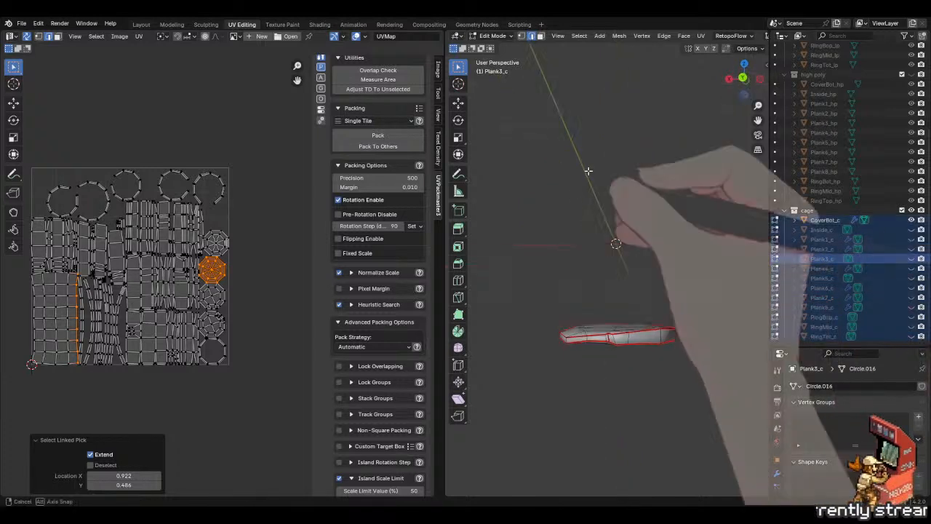
left_click(912, 220)
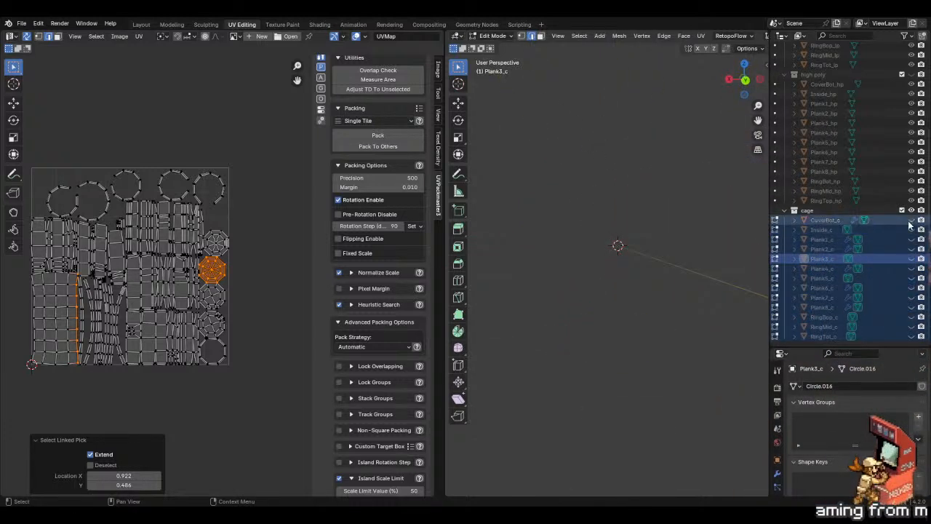
left_click(912, 230)
mouse_move(659, 240)
middle_mouse_down()
mouse_move(670, 189)
mouse_move(647, 240)
middle_mouse_up()
left_click(645, 391)
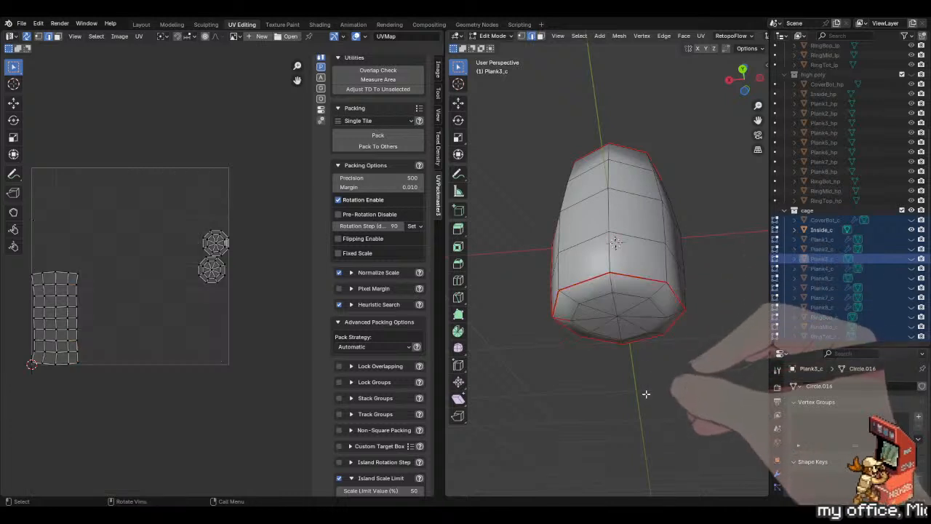
middle_click_drag(644, 390, 650, 271)
left_click(575, 276)
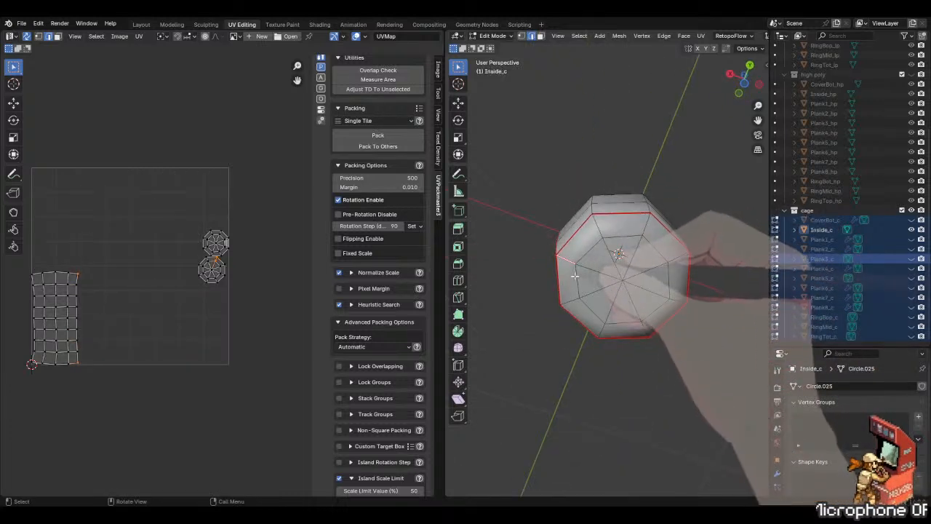
key("u")
left_click(571, 272)
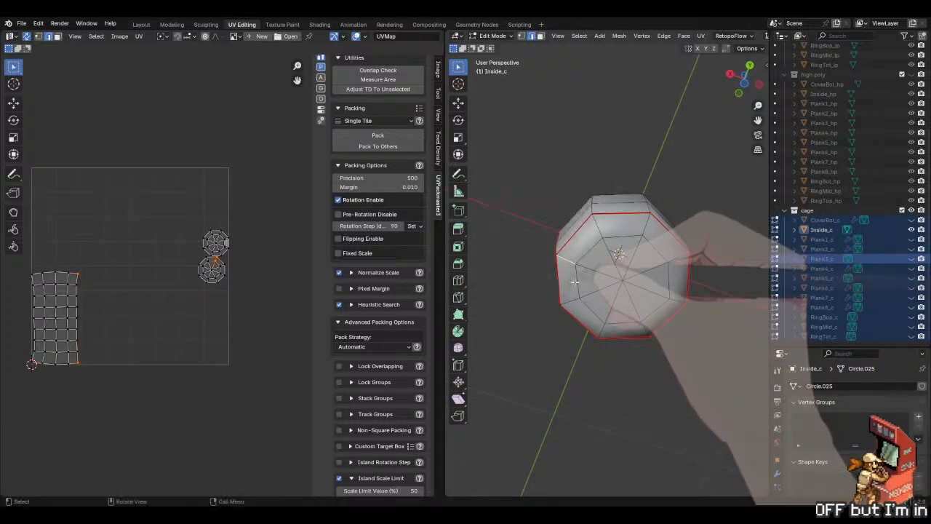
- Select the whole Inside_c mesh and unwrap it on its own
mouse_move(637, 302)
middle_mouse_down()
mouse_move(537, 389)
mouse_move(641, 300)
middle_mouse_up()
key("a")
key("u")
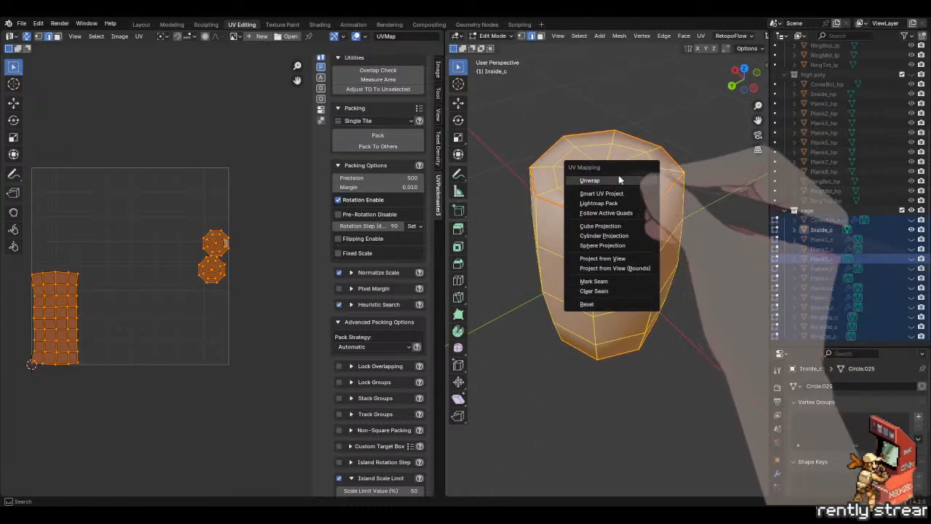
left_click(607, 179)
- Examine the side seam of Inside_c and how its geometry corresponds to the UV islands
key("alt+a")
middle_click_drag(624, 281, 624, 258)
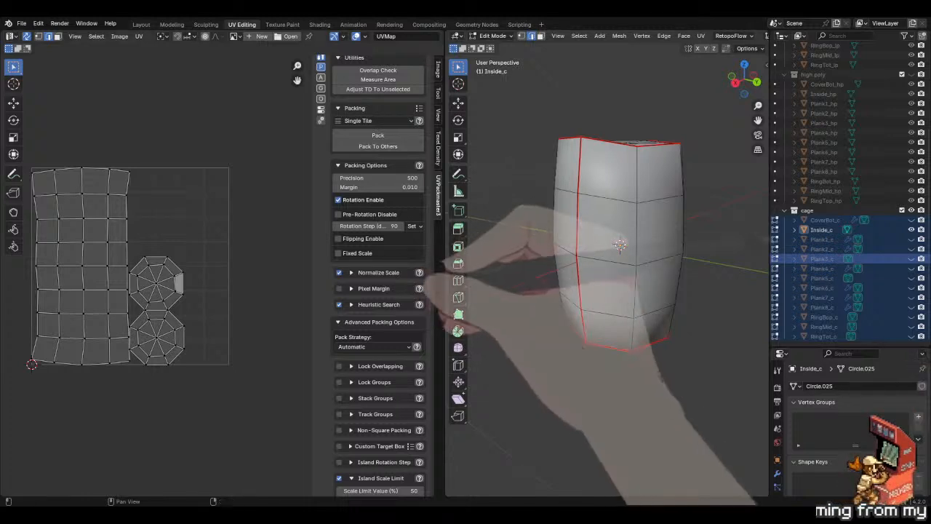
mouse_move(620, 292)
middle_mouse_down()
mouse_move(618, 305)
mouse_move(623, 293)
middle_mouse_up()
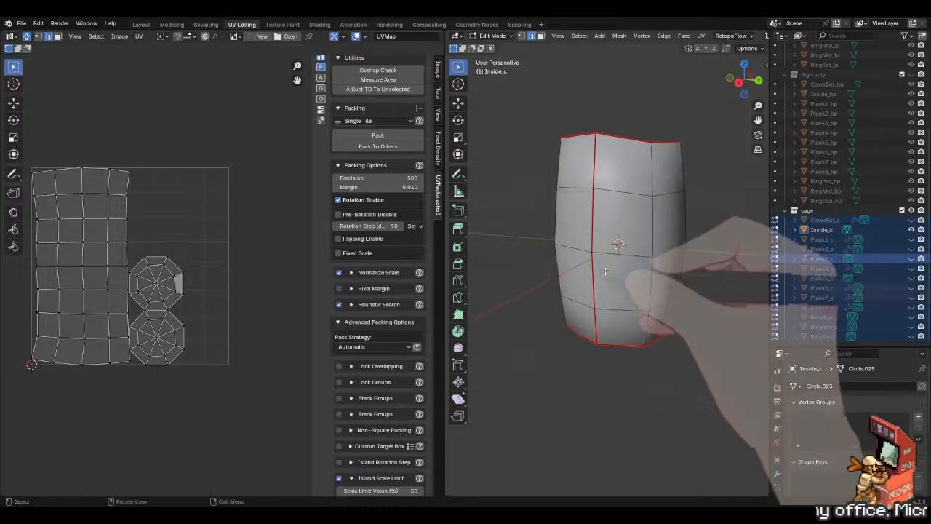
key("l")
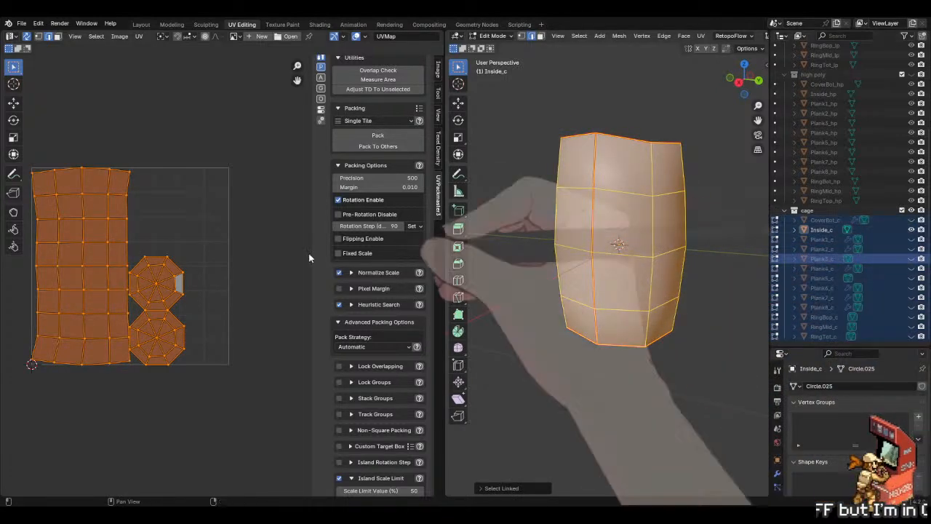
left_click_drag(262, 131, 2, 365)
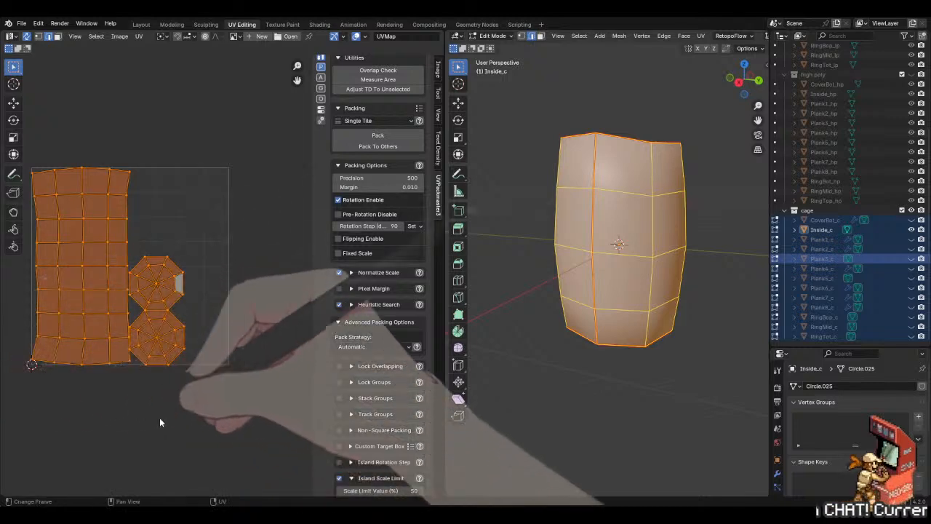
left_click(159, 418)
- Show all cage meshes again and move the Inside_c UV islands out of the tile into the empty space beside it
left_click_drag(911, 220, 912, 337)
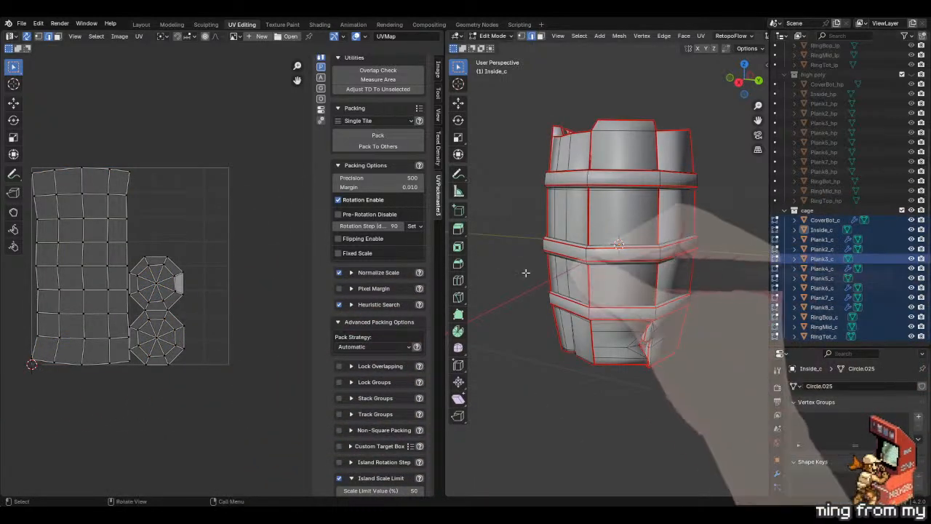
scroll(162, 322, "down", 4)
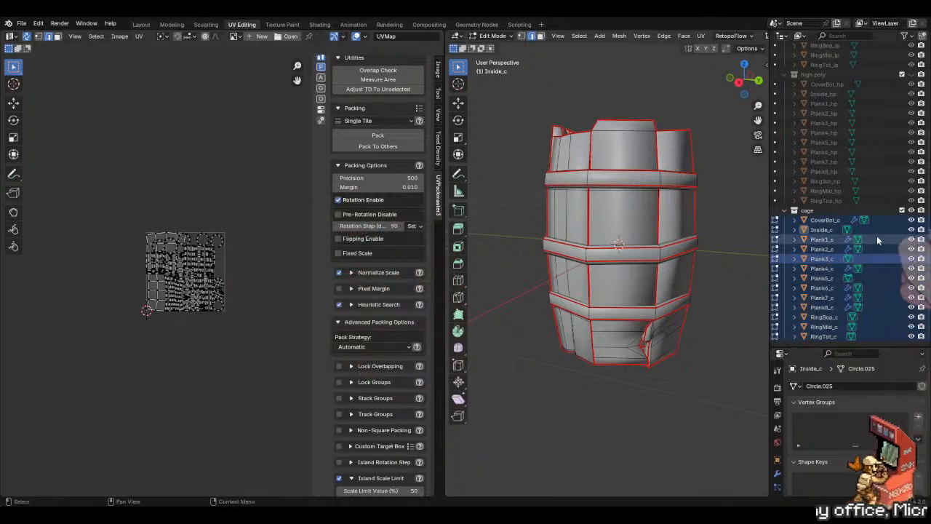
key("ctrl+z")
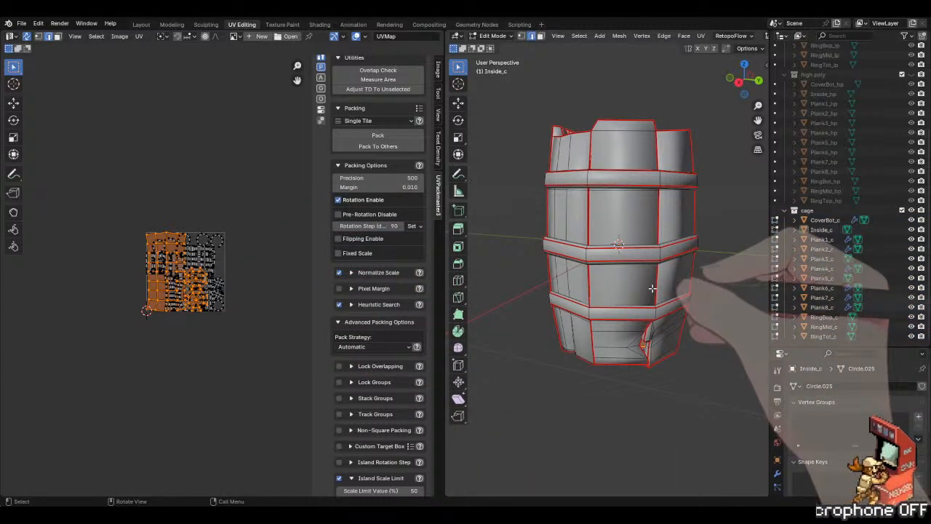
key("g")
left_click(67, 358)
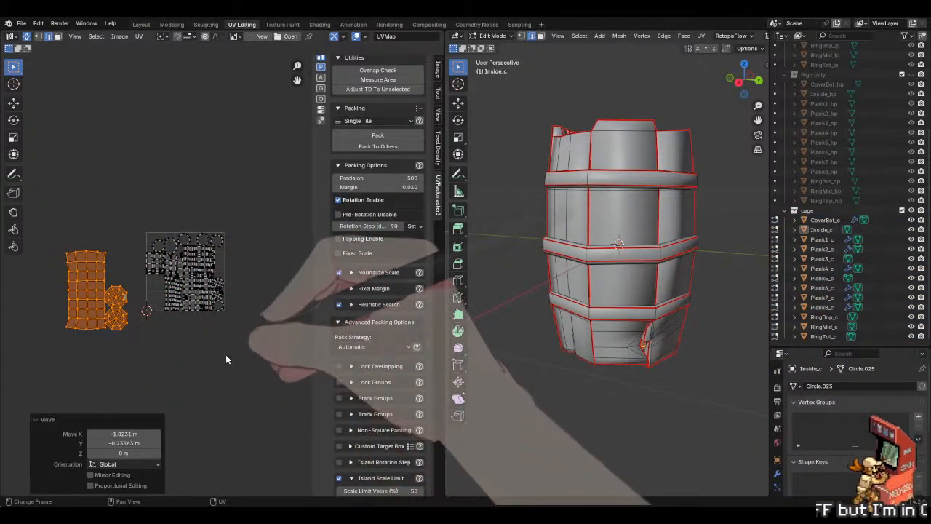
- Try to apply a 50% island scale limit to the Inside_c islands placed outside the tile
left_click(226, 355)
left_click_drag(263, 345, 212, 374)
left_click_drag(230, 391, 164, 349)
left_click_drag(133, 353, 51, 250)
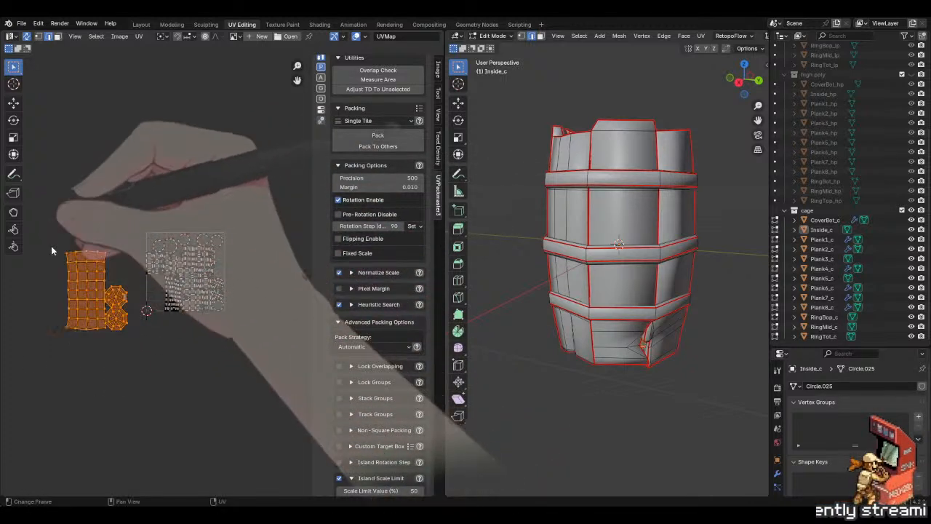
scroll(393, 436, "down", 3)
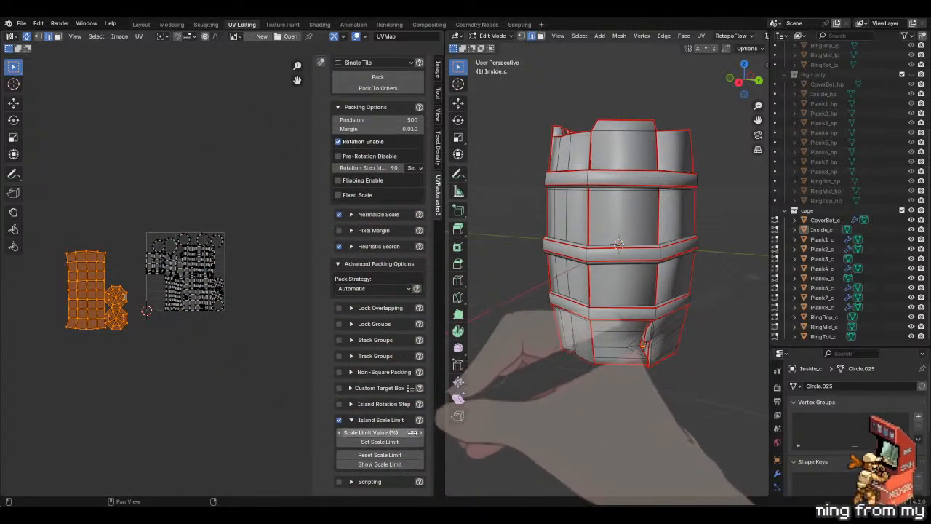
left_click(393, 433)
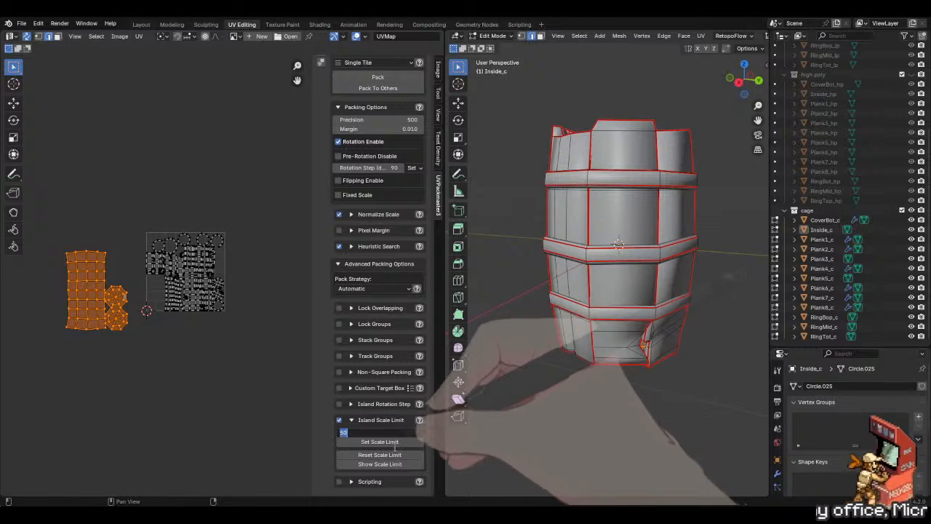
left_click(381, 441)
left_click(119, 359)
middle_click_drag(749, 192, 663, 238)
key("l")
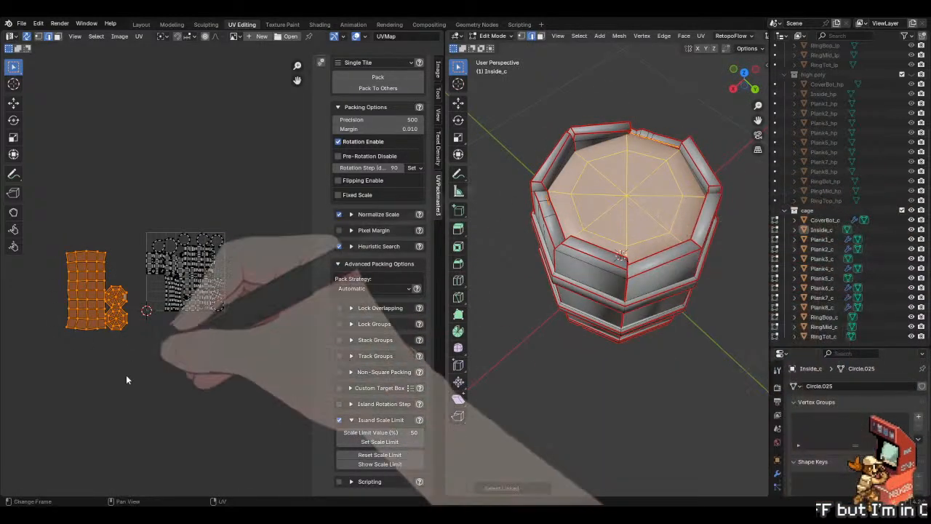
left_click(125, 379)
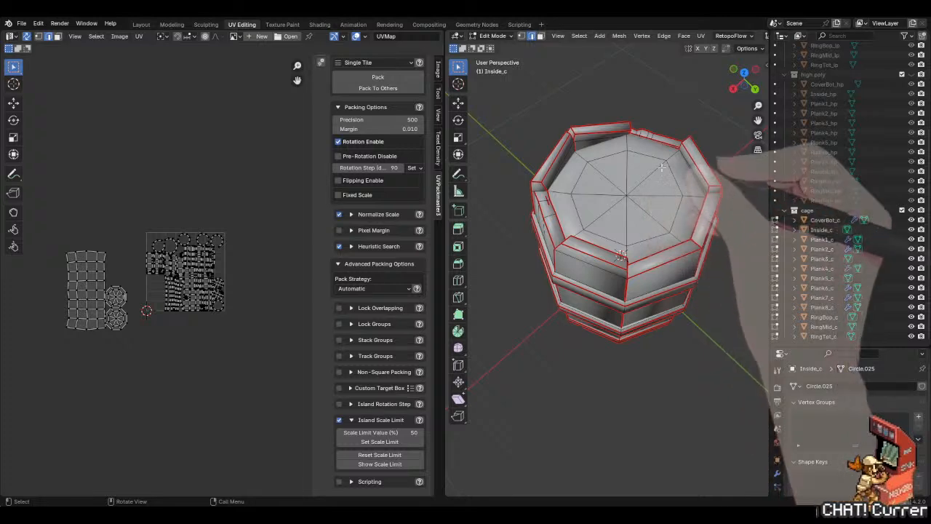
scroll(129, 312, "up", 4)
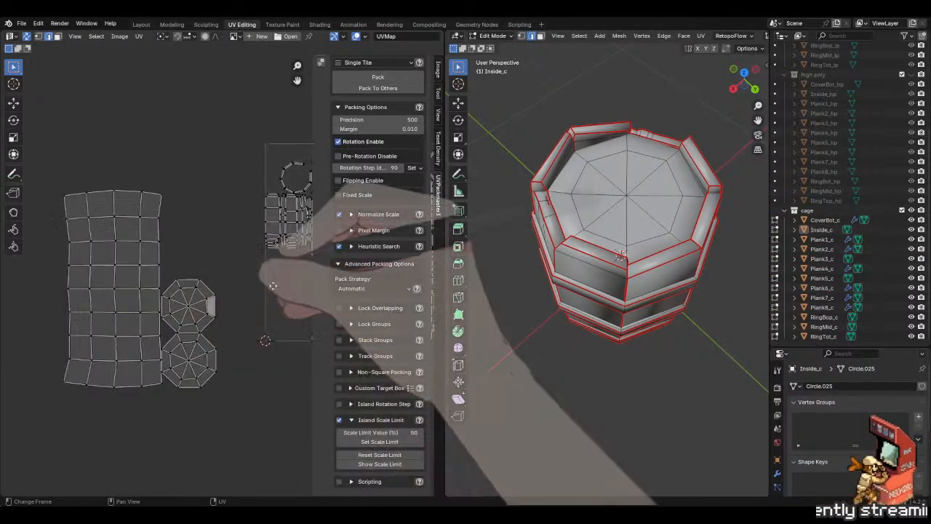
left_click_drag(232, 437, 99, 349)
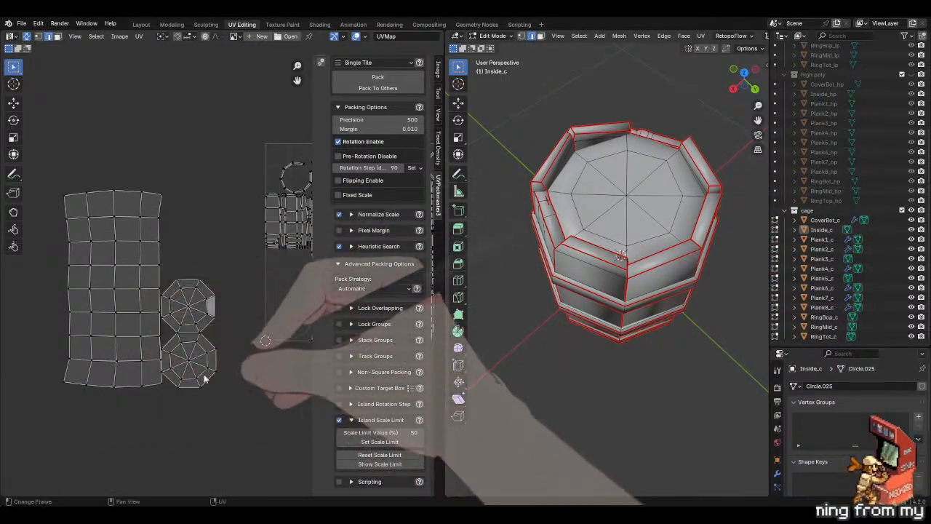
left_click(205, 379)
key("a")
scroll(234, 382, "down", 2)
key("ctrl+z")
key("ctrl+z")
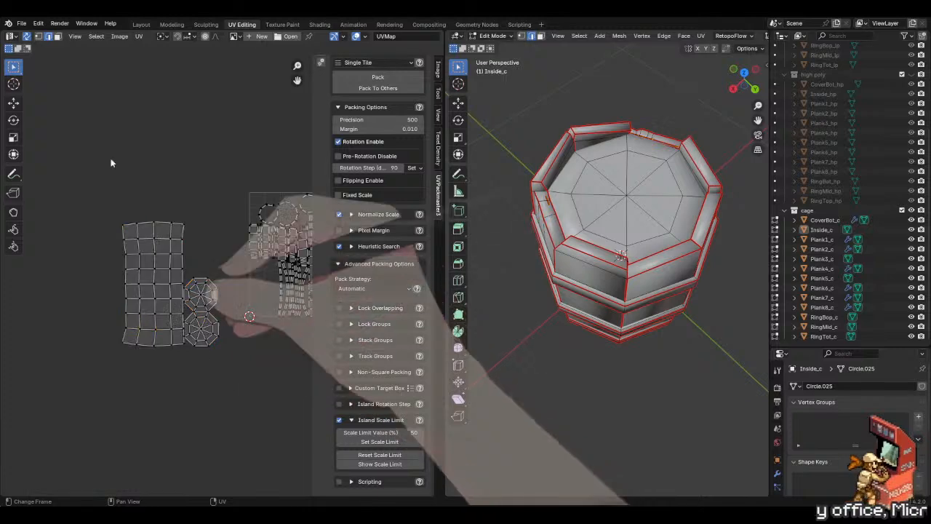
- Turn off UV sync selection and apply a 50% island scale limit to the Inside_c wall strip and lower round island
left_click(26, 36)
key("a")
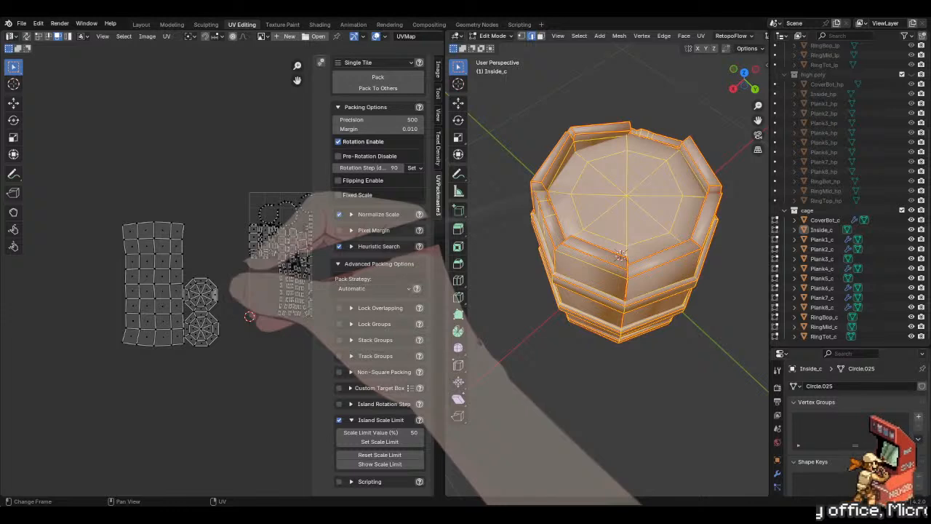
left_click(209, 336)
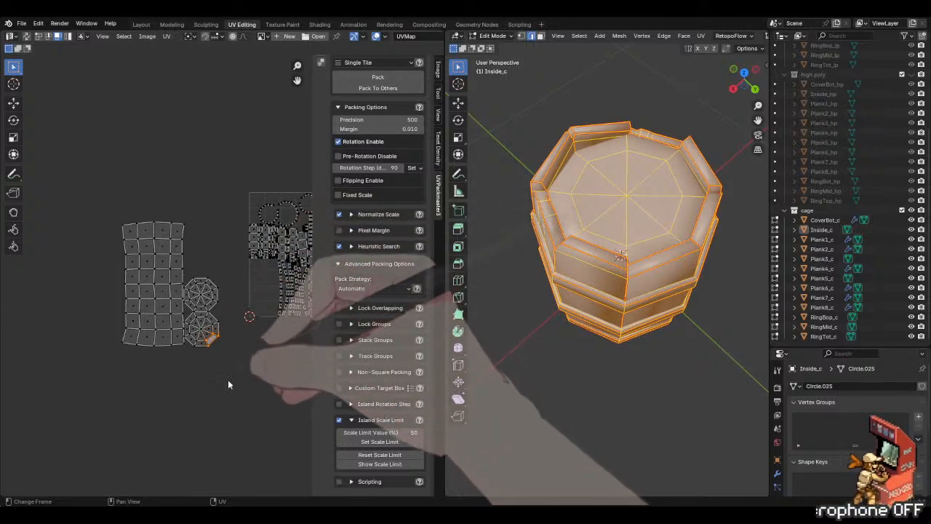
key("l")
key("l")
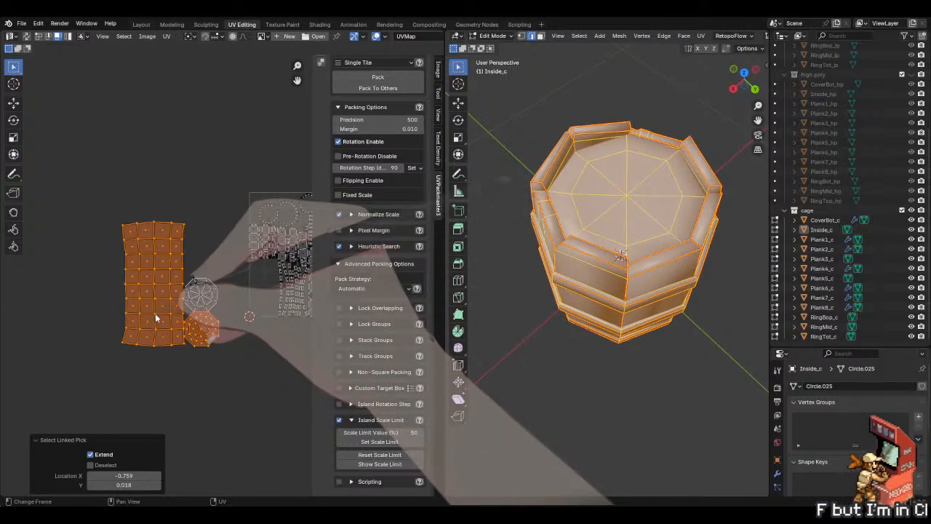
left_click(404, 432)
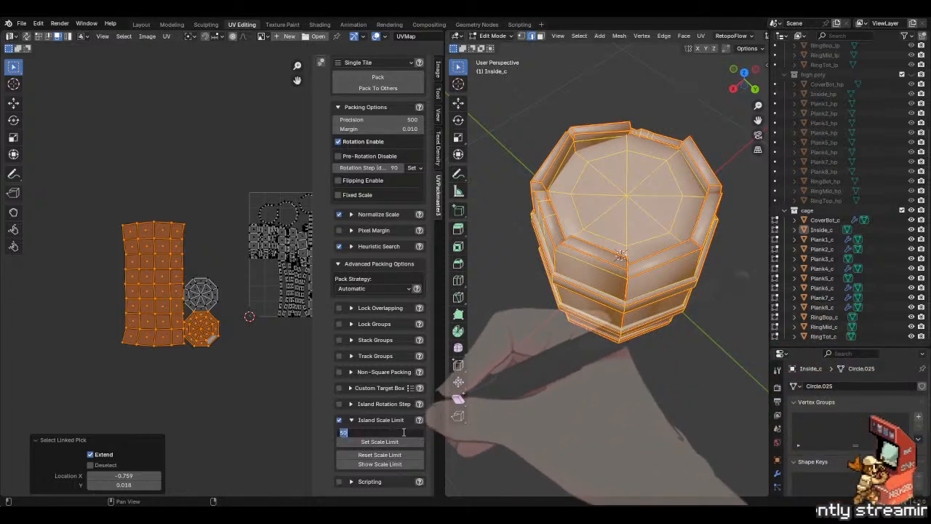
key("Return")
left_click(379, 442)
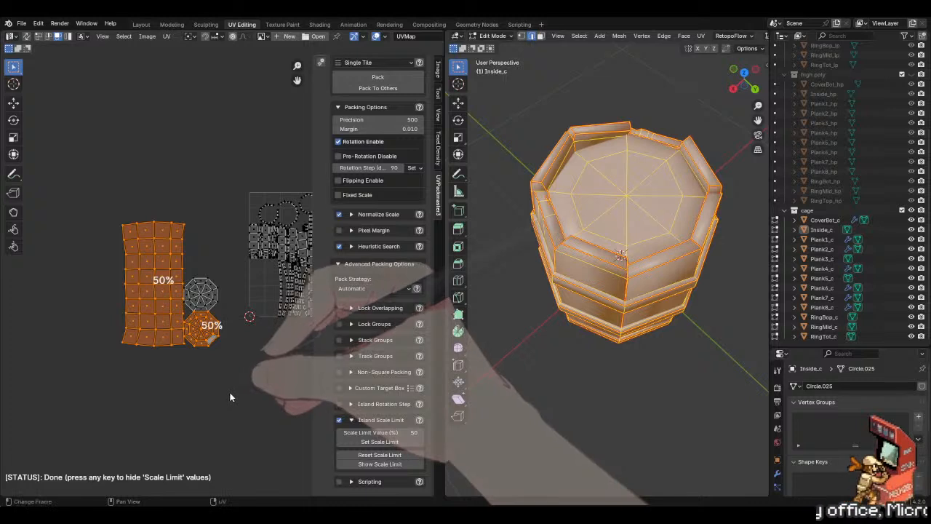
- Select all cage UV islands and unwrap them together with the Angle Based method and a 0.001 margin
key("a")
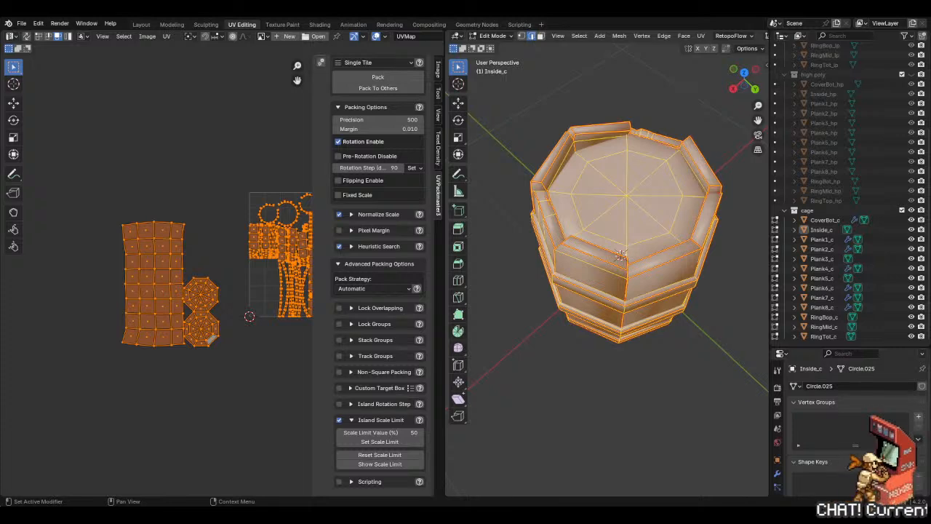
middle_click_drag(277, 344, 219, 328)
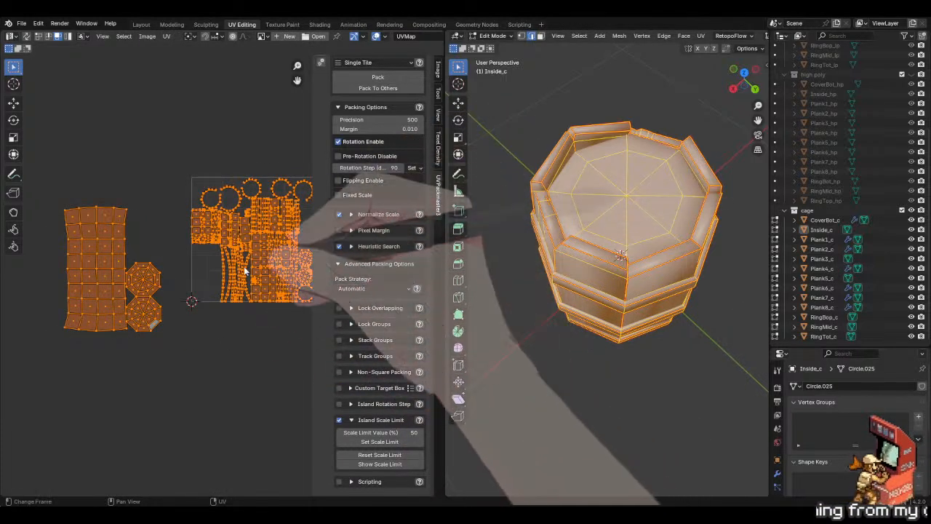
key("u")
left_click(219, 265)
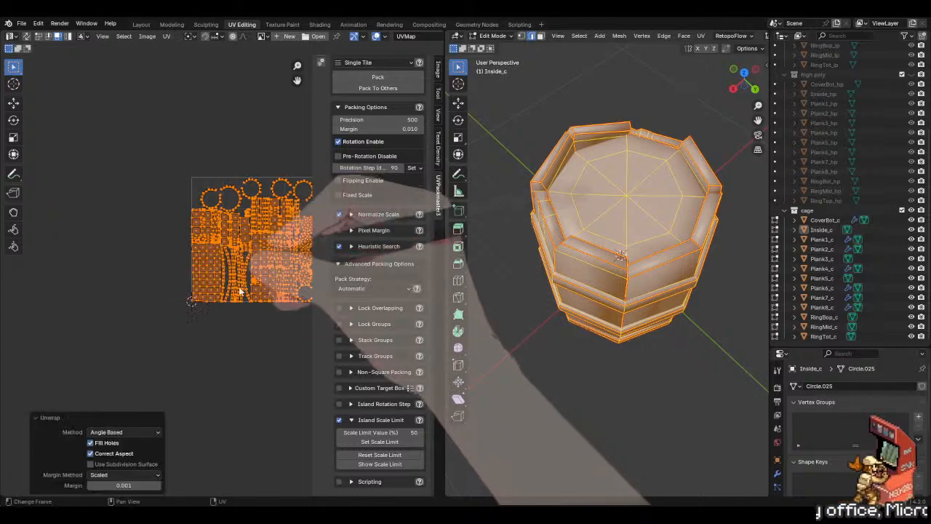
middle_click_drag(253, 301, 195, 309)
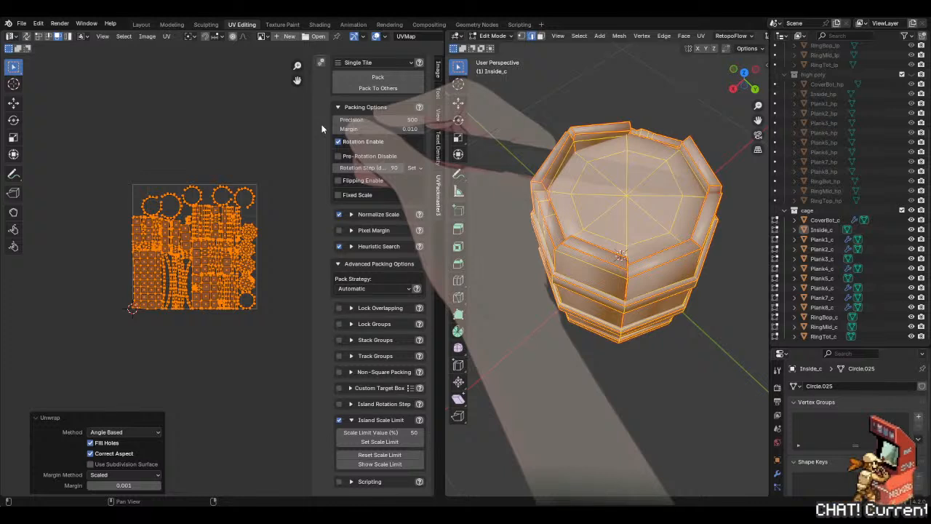
- Pack all selected cage UV islands into a single tile, stopping the heuristic search early
left_click(381, 77)
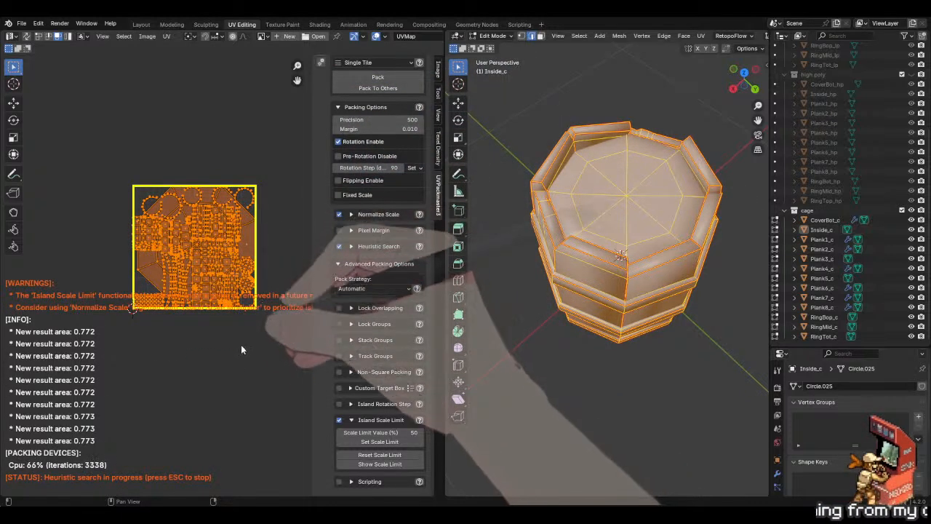
left_click(261, 347)
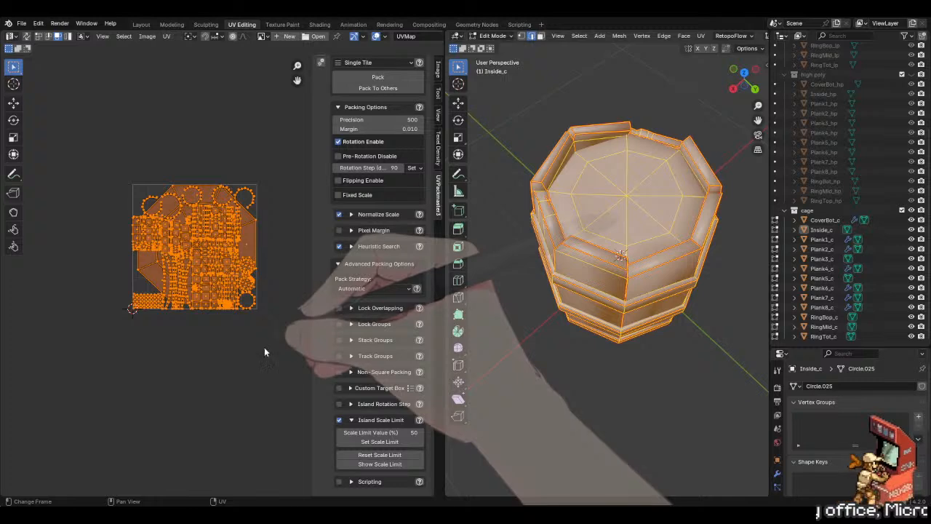
left_click(274, 335)
key("a")
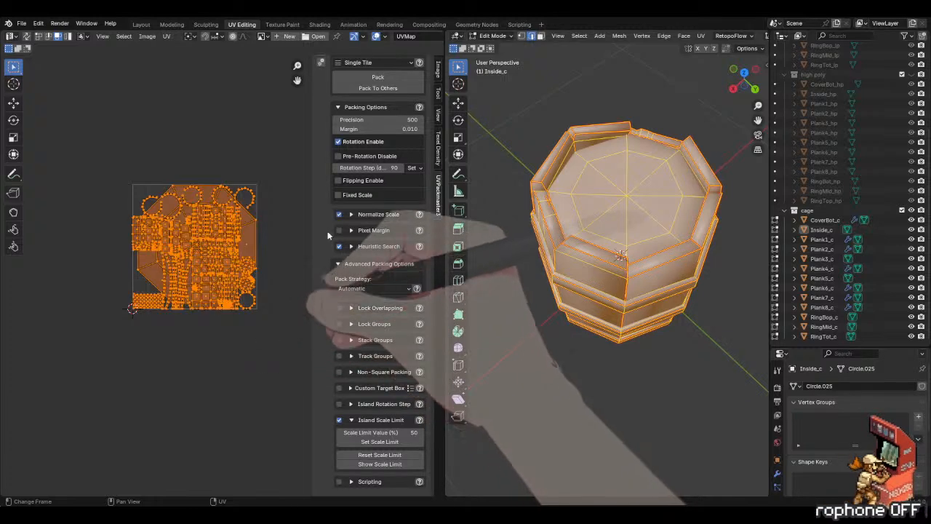
- Reselect every cage UV island and run the single-tile packing again, ending the heuristic search early
key("alt+a")
key("a")
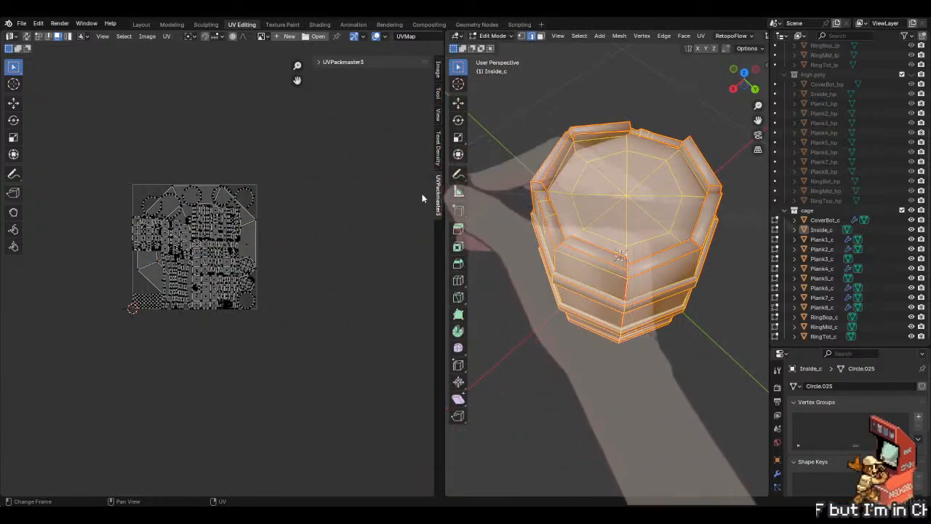
left_click(356, 61)
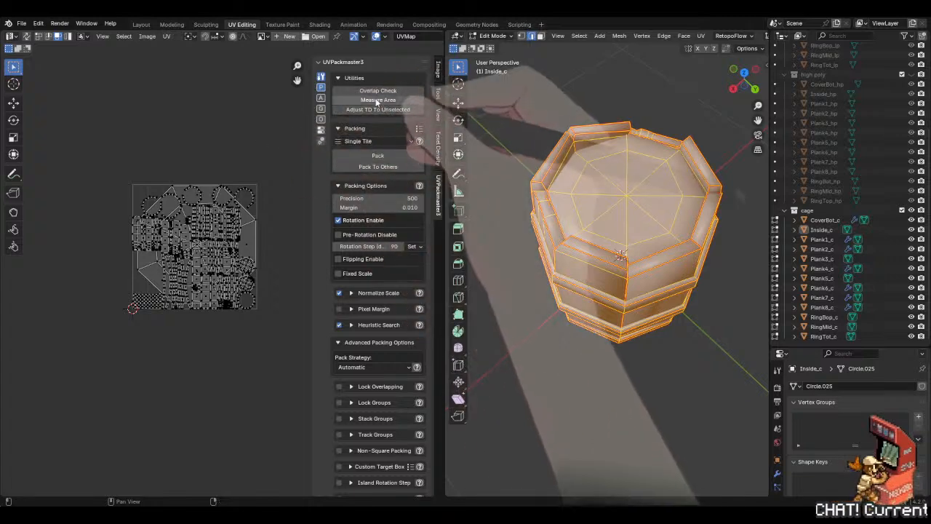
left_click(378, 156)
key("a")
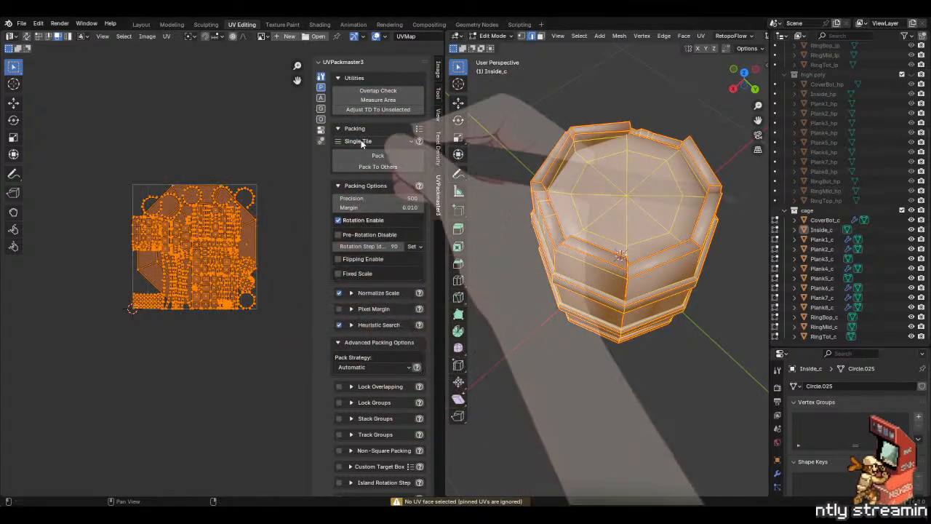
left_click(370, 155)
key("Escape")
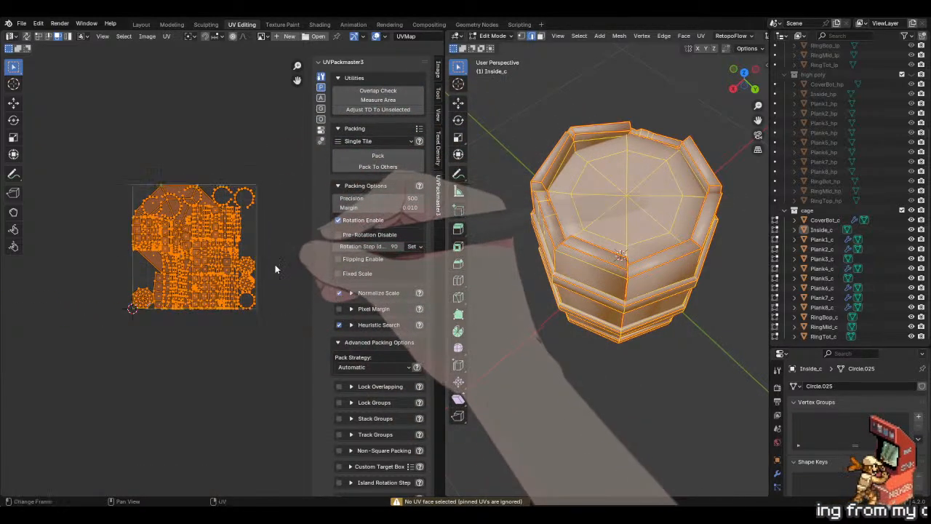
left_click(272, 317)
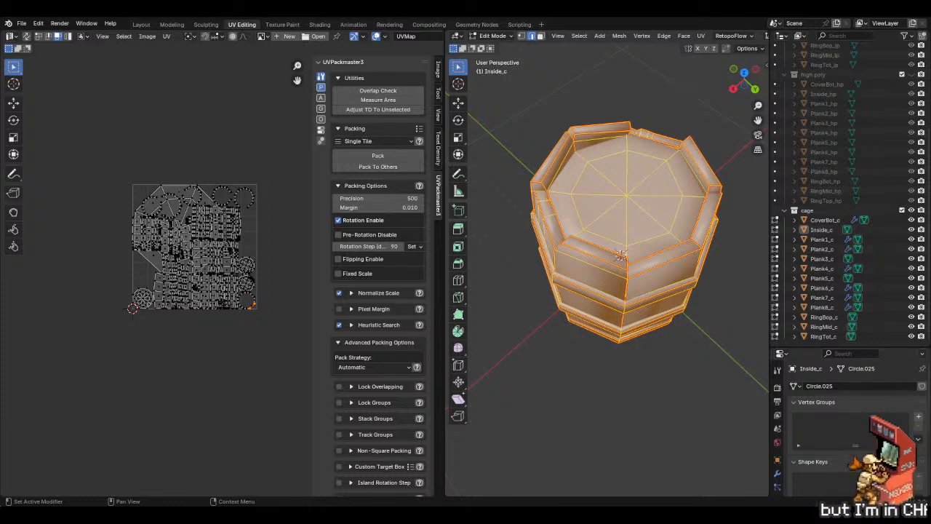
- Unwrap all cage meshes again and pack their UV islands into a single tile
middle_click_drag(228, 242, 216, 249)
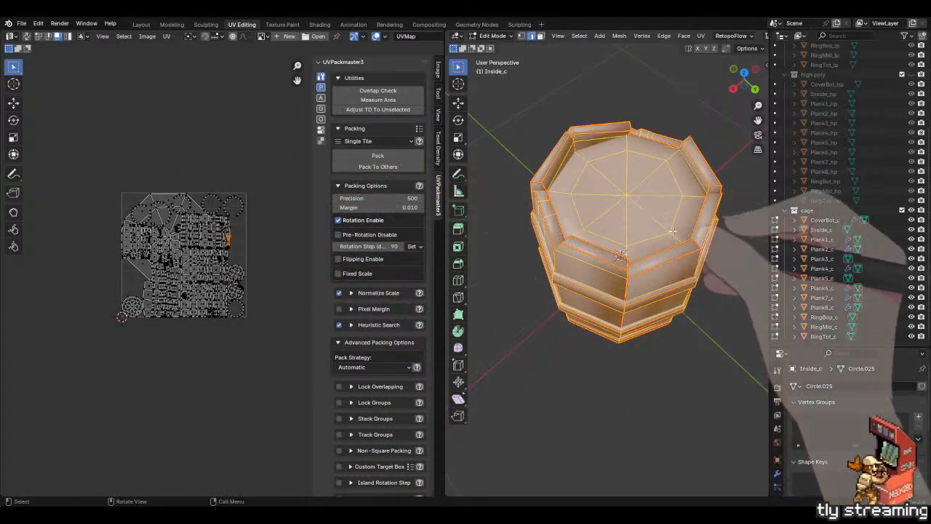
key("u")
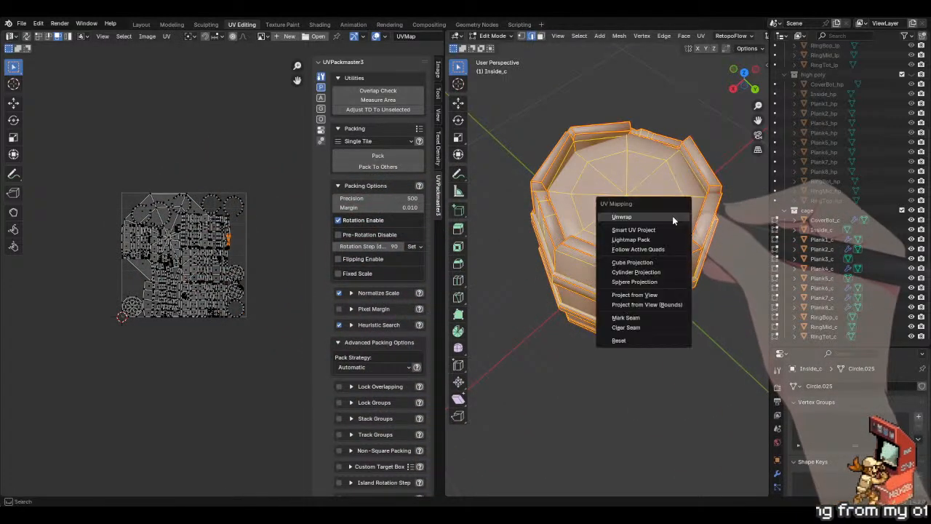
left_click(671, 215)
key("u")
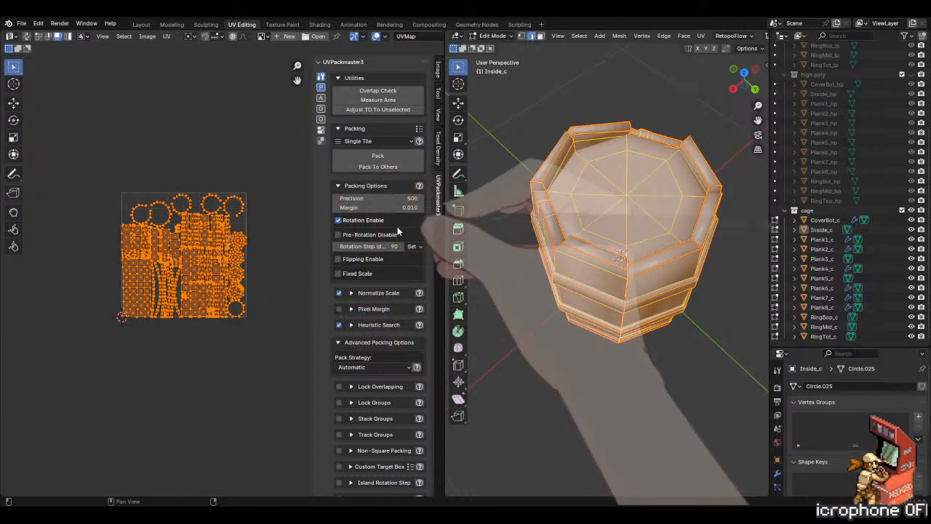
left_click(379, 155)
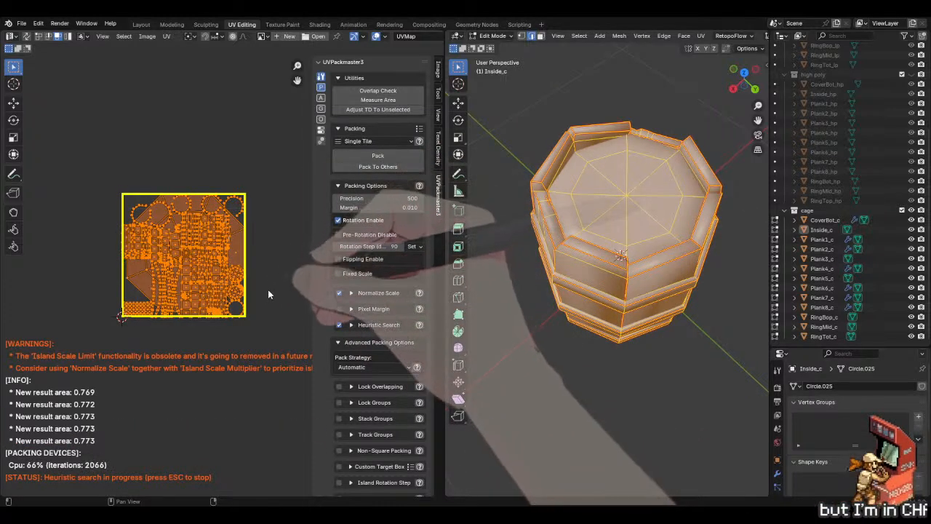
key("Escape")
left_click(268, 296)
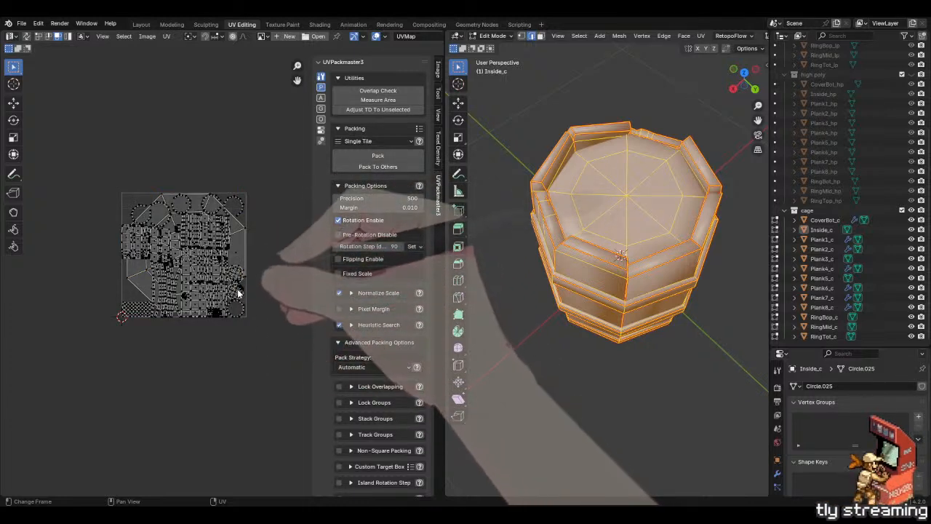
left_click(237, 292)
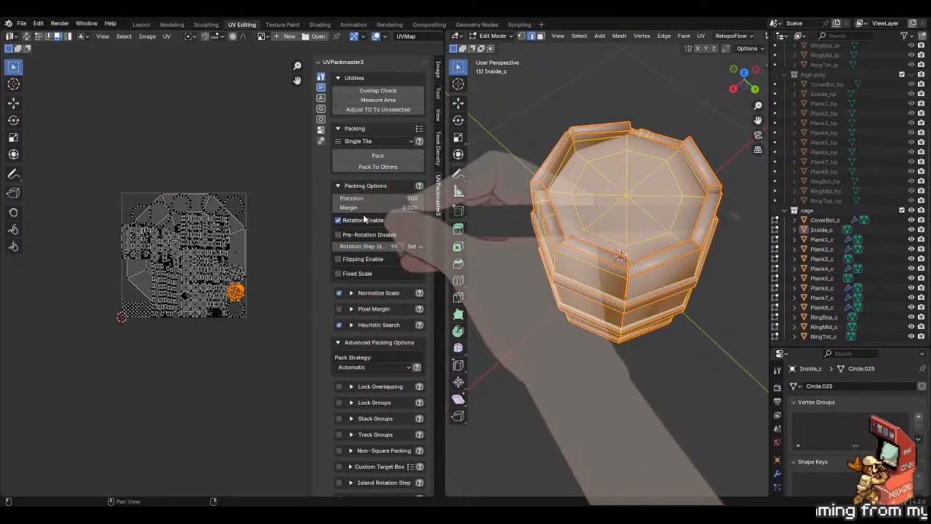
left_click(365, 157)
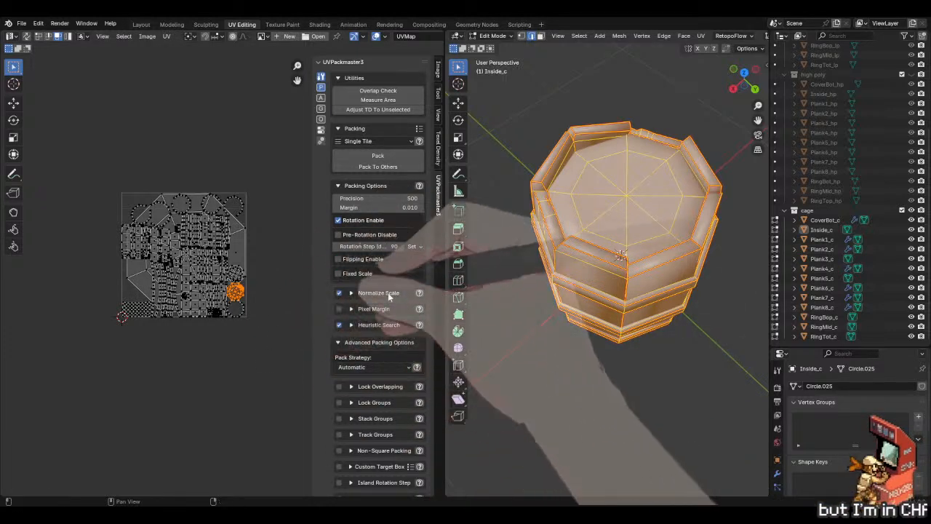
key("u")
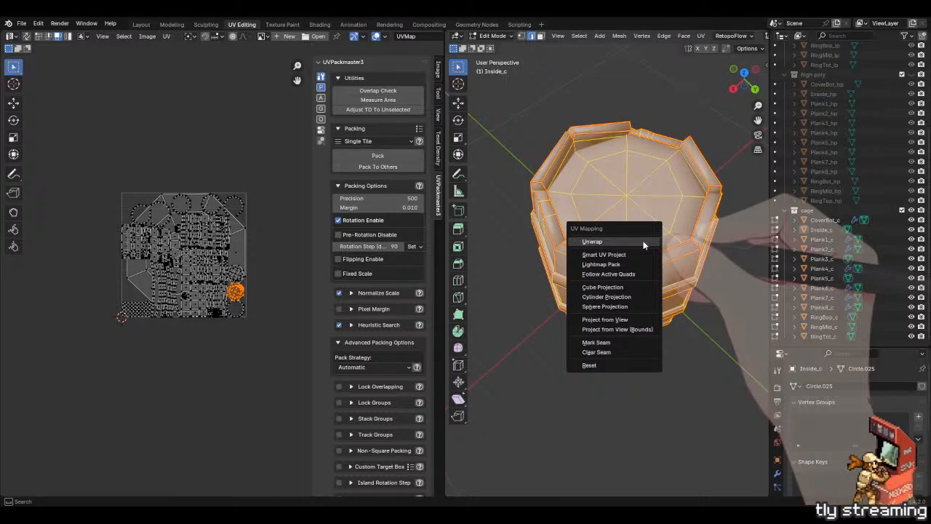
key("Escape")
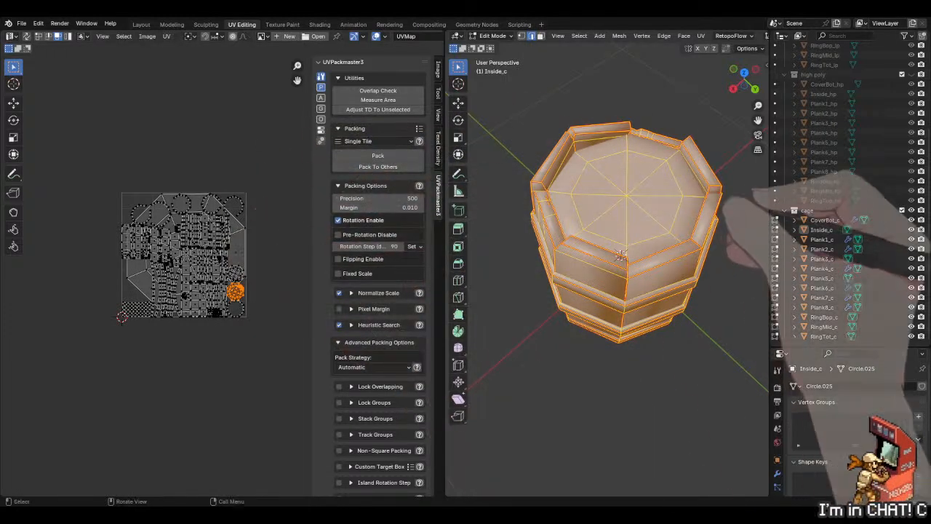
- Reselect all cage geometry in vertex mode and all UV islands, and repack them into the single tile
key("alt+a")
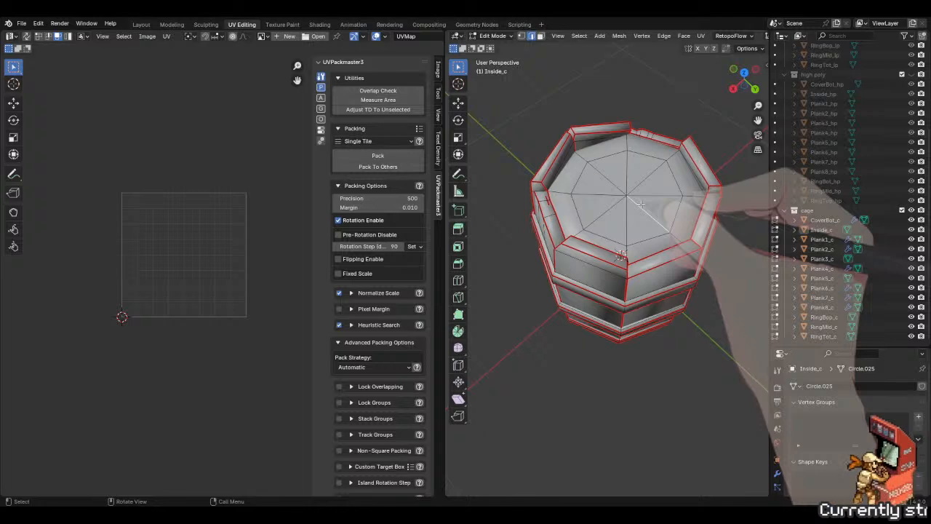
key("a")
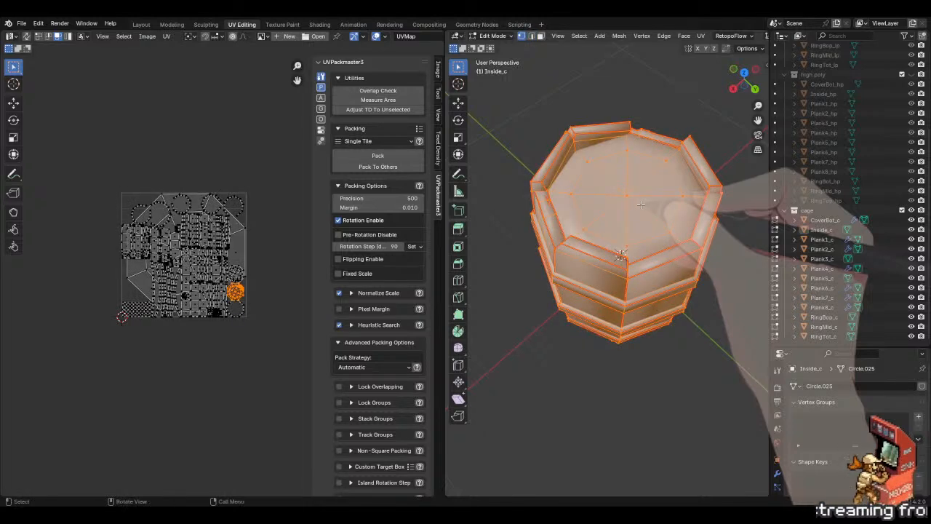
key("a")
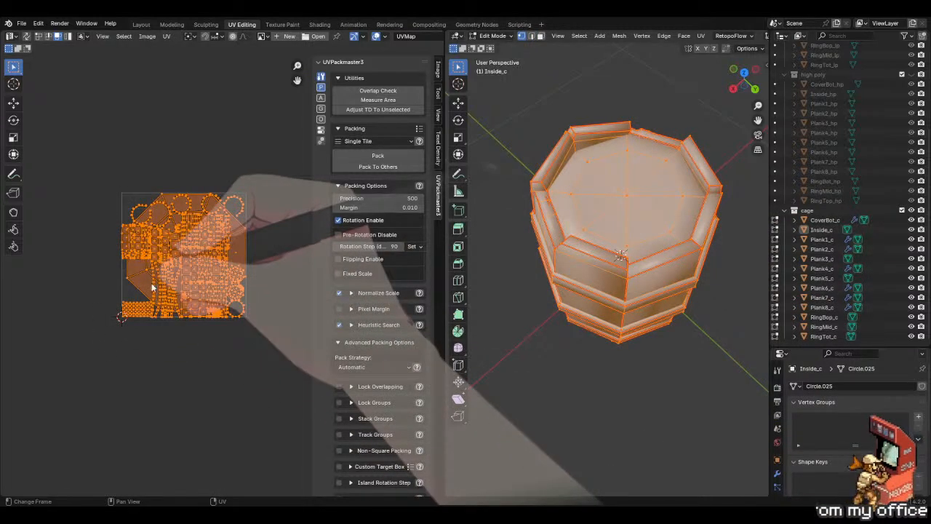
left_click(377, 155)
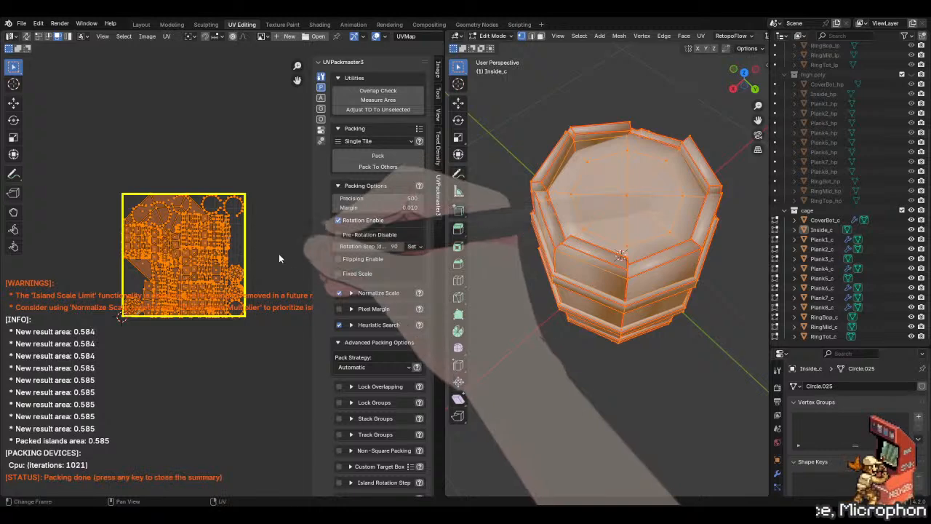
key("Escape")
left_click(263, 215)
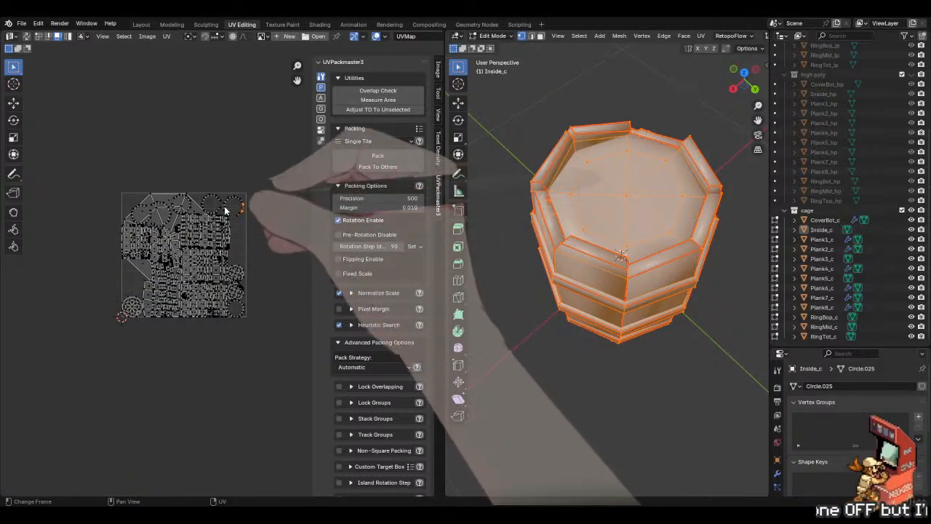
- Unpin all cage UV islands and pack them into the single tile with the existing packing options
key("a")
left_click(166, 36)
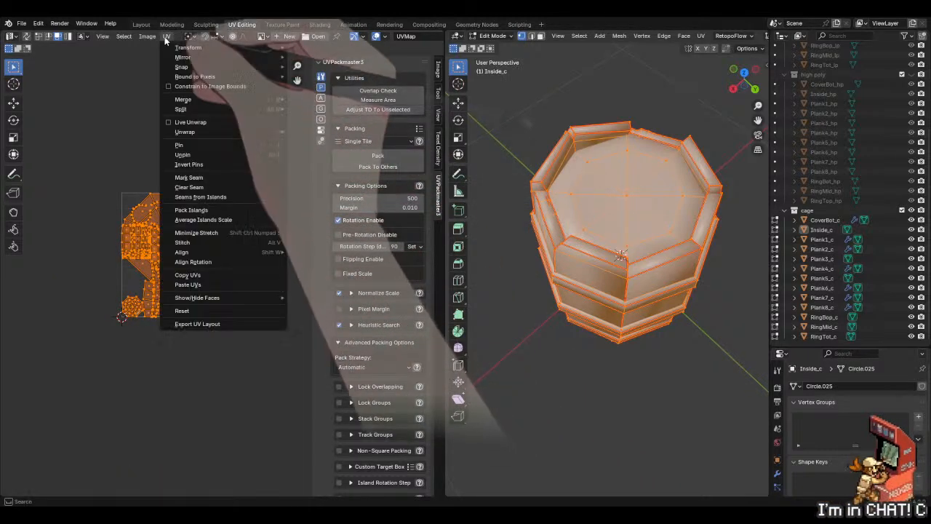
left_click(202, 155)
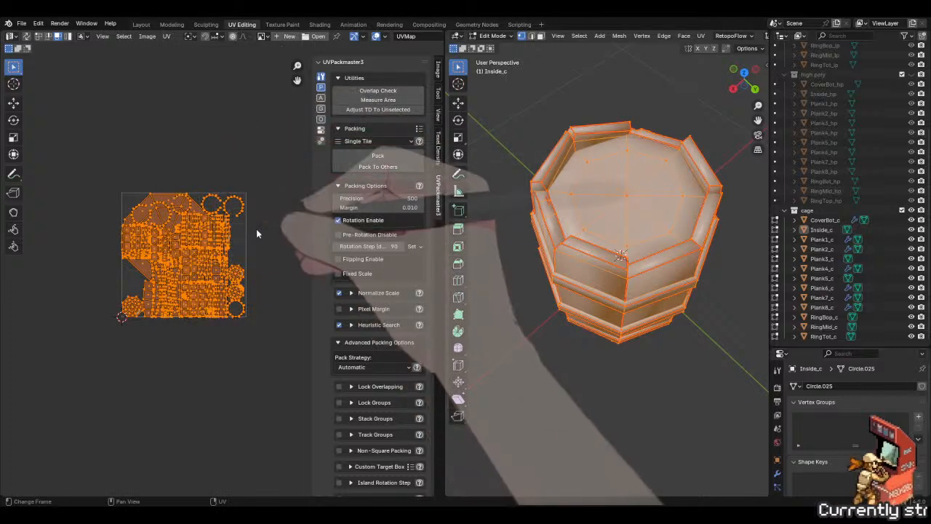
left_click(377, 155)
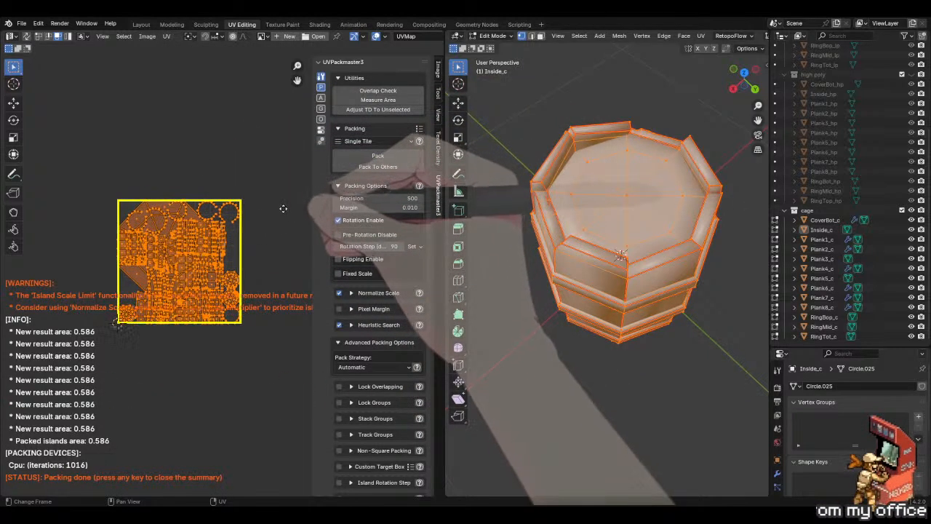
middle_click_drag(284, 209, 260, 125)
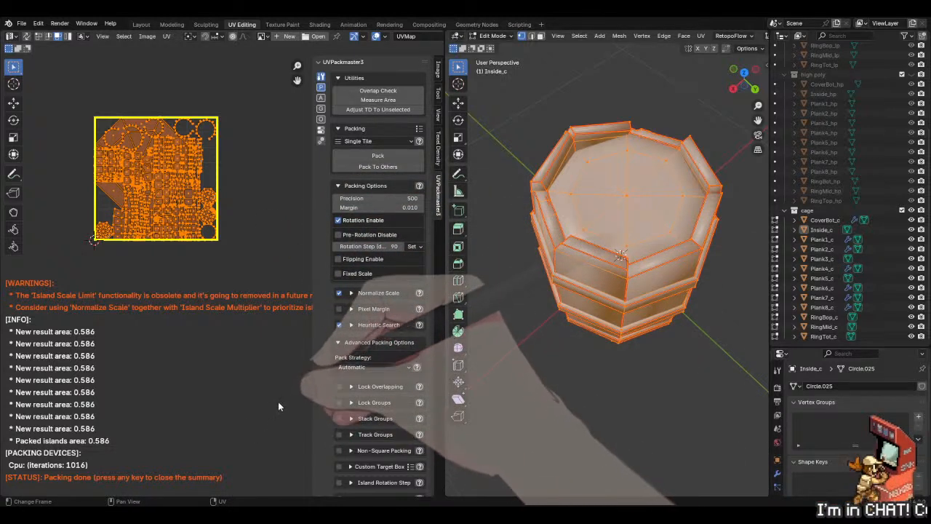
left_click(278, 402)
- Select the small round island near the tile's lower corner to check its packed size
left_click(212, 218)
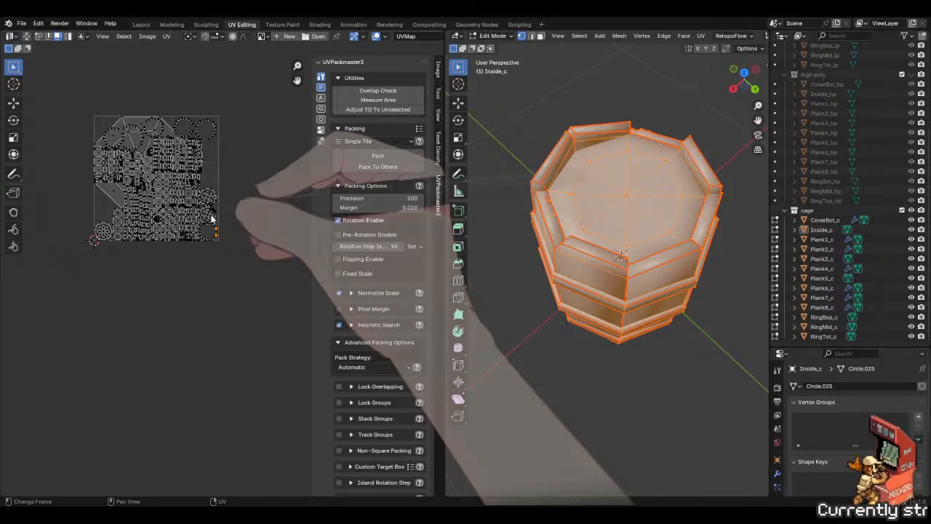
left_click(209, 214)
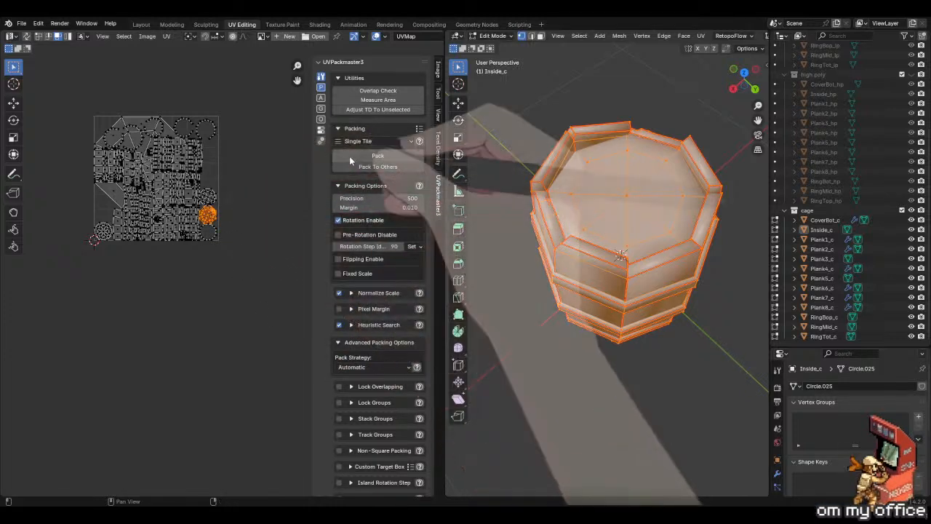
left_click(351, 156)
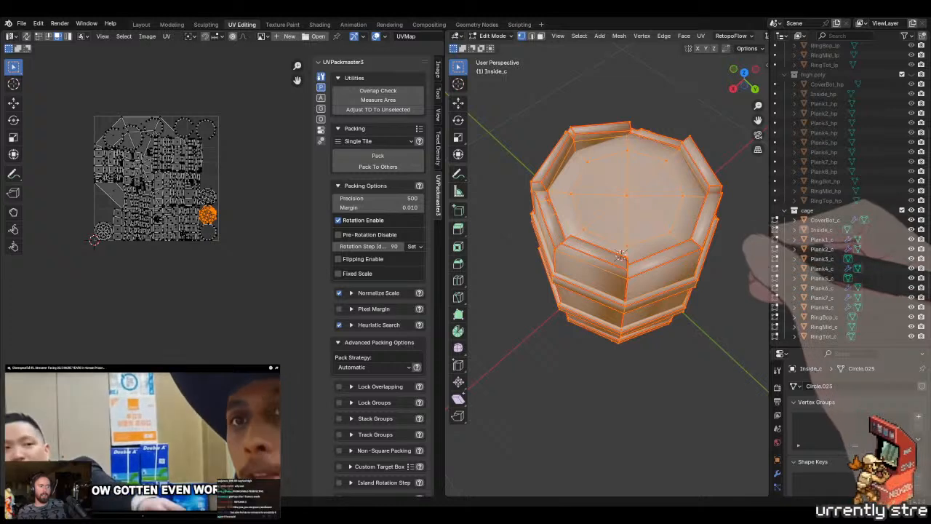
- Inspect the modifier stacks of the cage meshes Plank2_c, Plank1_c and CoverBot_c
middle_click_drag(699, 262, 705, 230)
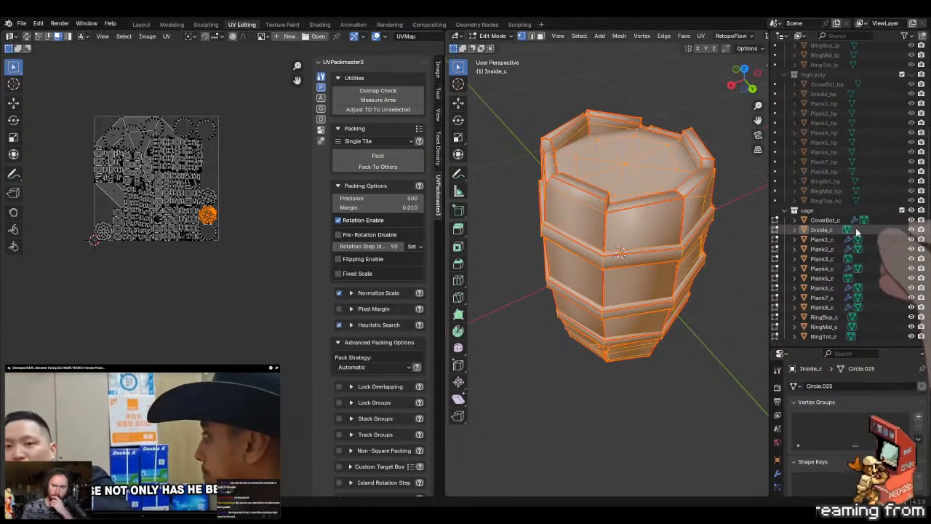
left_click(848, 249)
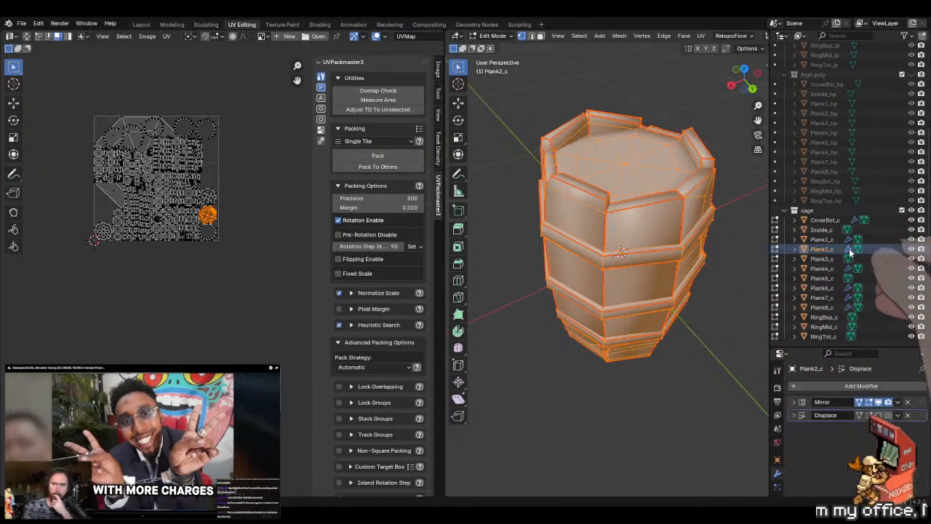
left_click(848, 240)
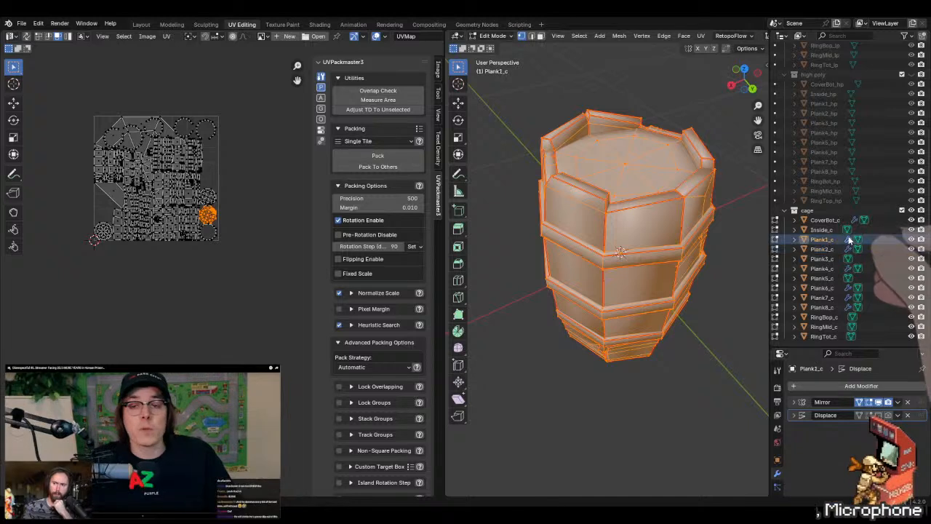
left_click(888, 221)
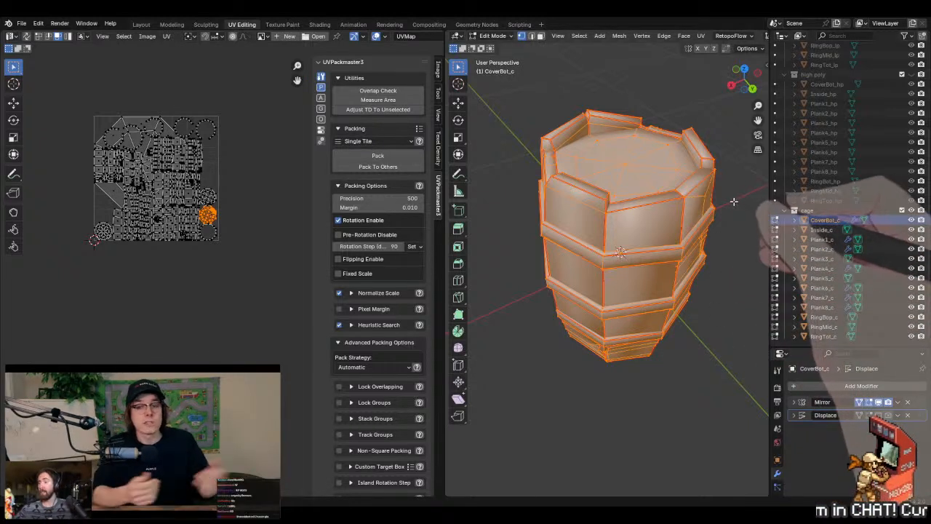
middle_click_drag(743, 204, 705, 205)
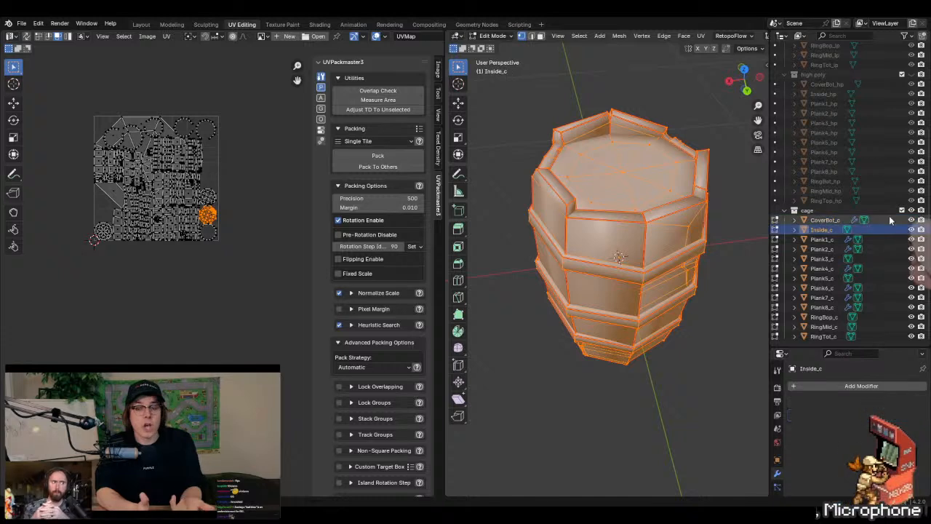
- Switch to Object Mode and apply the Mirror and Displace modifiers on CoverBot_c alone
left_click(898, 402)
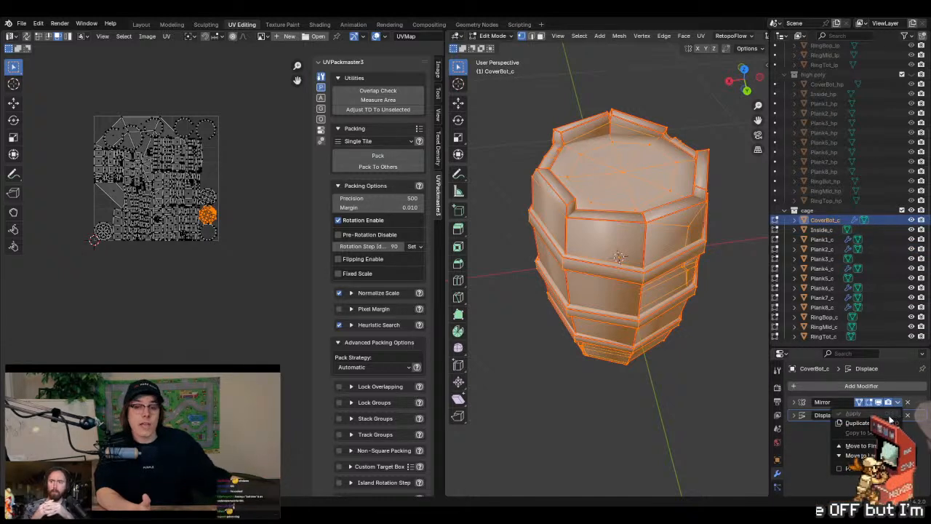
left_click(898, 415)
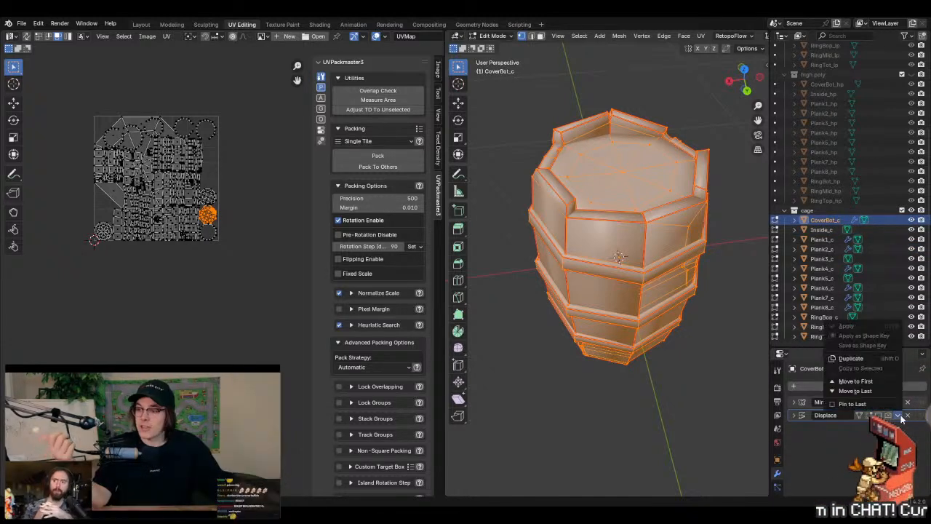
key("Tab")
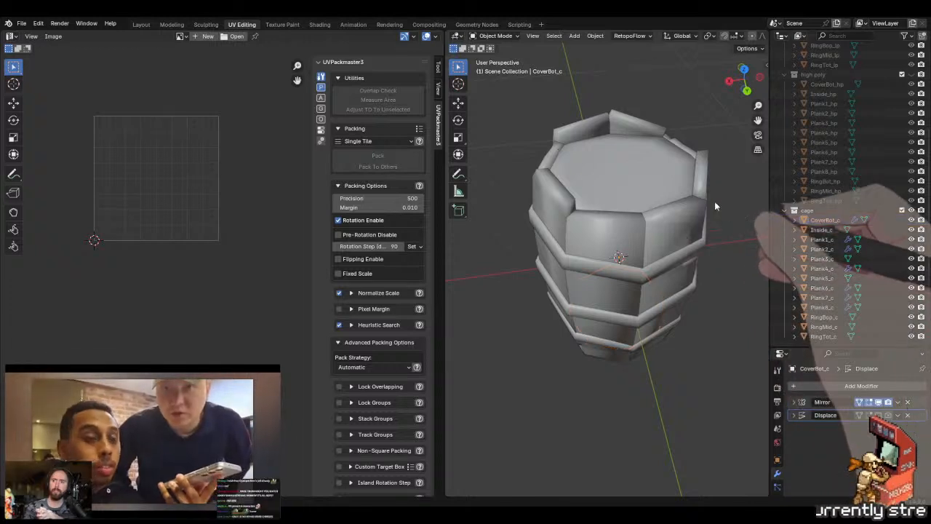
left_click(821, 259)
left_click(886, 220)
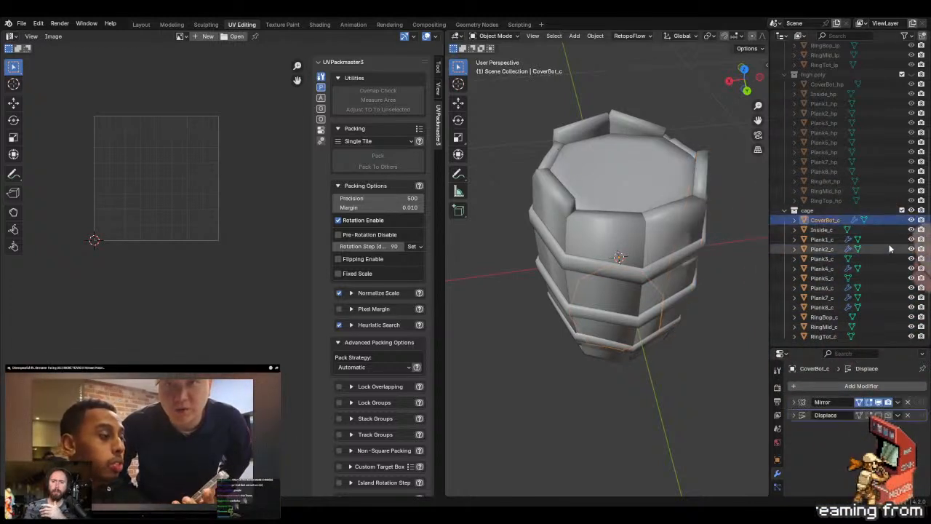
left_click(898, 402)
left_click(887, 414)
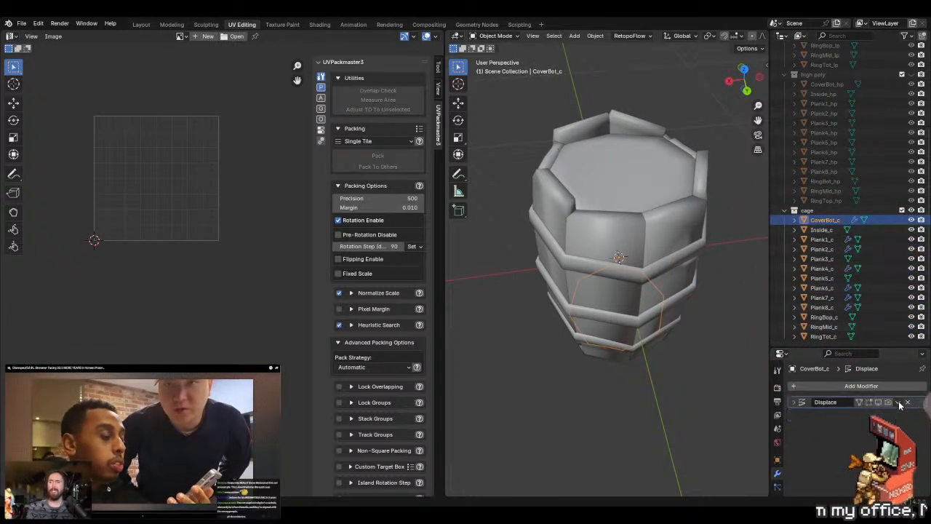
left_click(898, 402)
left_click(895, 414)
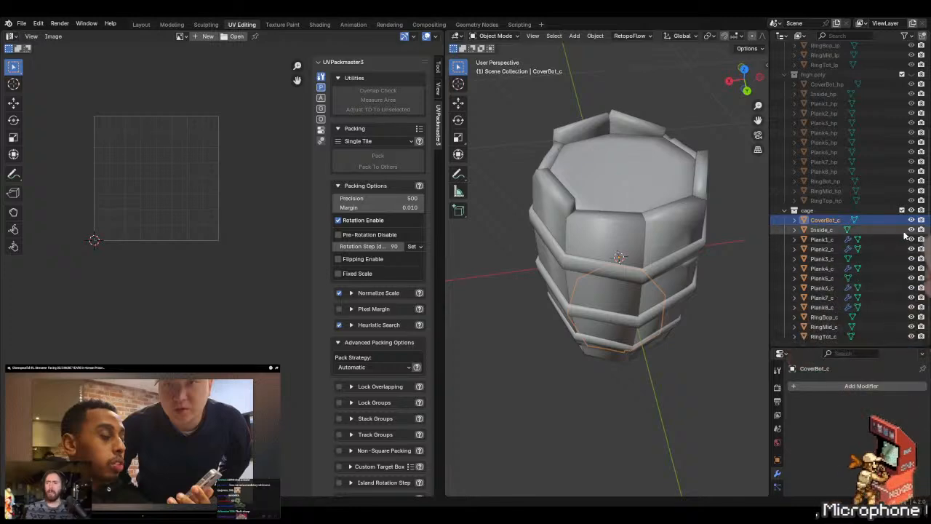
- Inspect CoverBot_c's UV islands in Edit Mode and return to Object Mode
key("Tab")
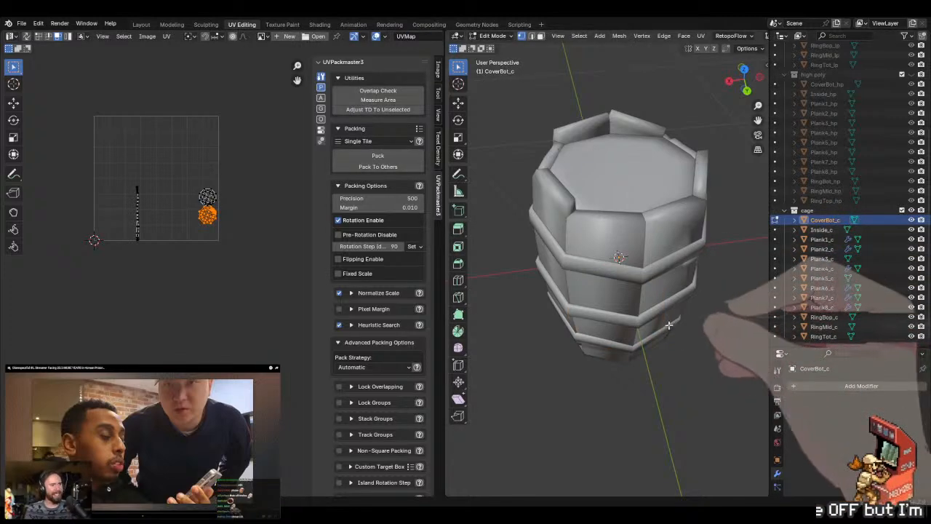
key("ctrl+p")
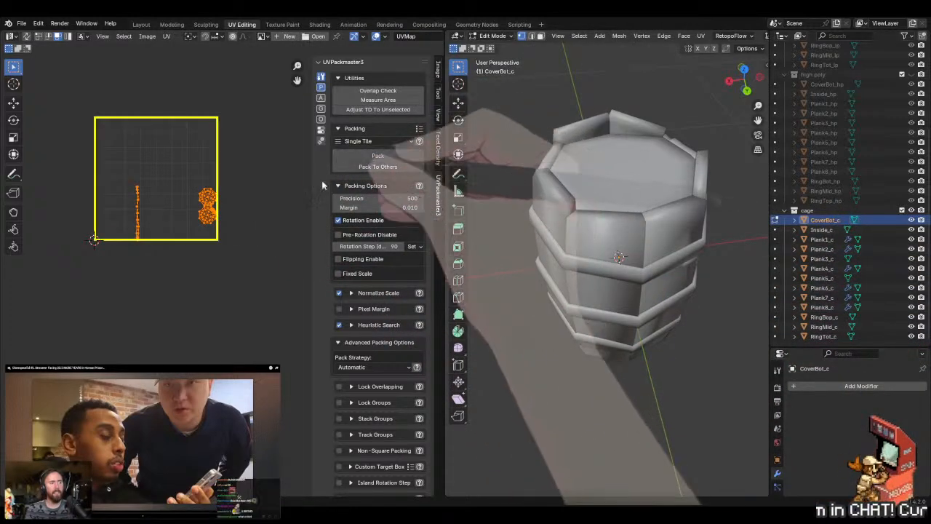
key("Tab")
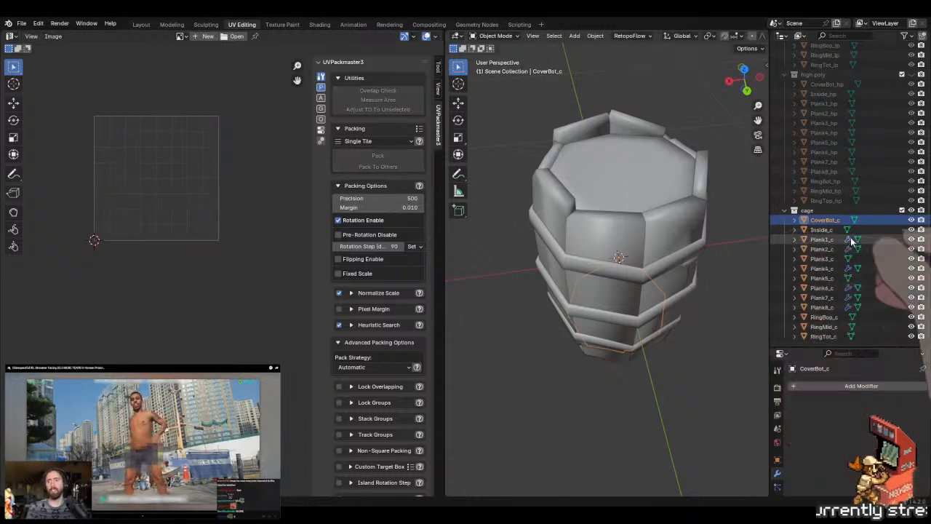
- Apply the Mirror and Displace modifiers on the cage planks Plank1_c and Plank2_c
left_click(866, 241)
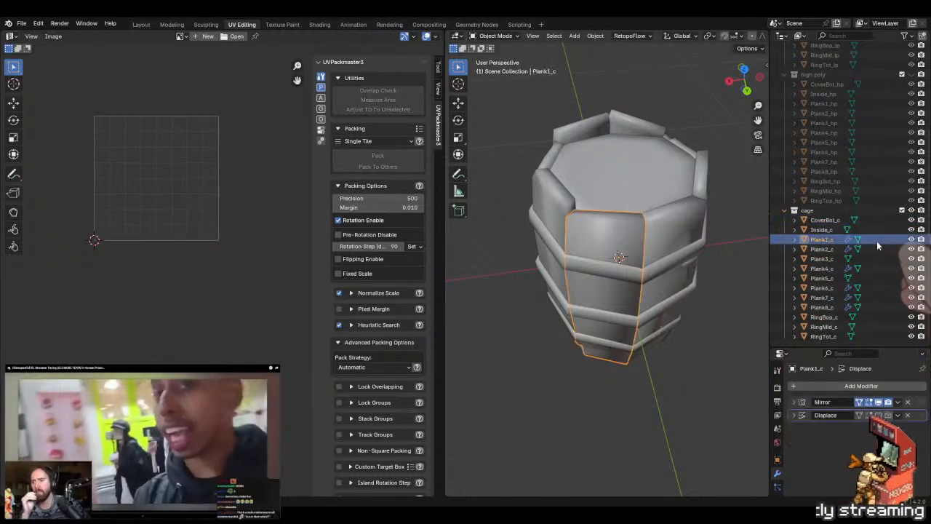
left_click(899, 402)
left_click(853, 413)
key("ctrl+a")
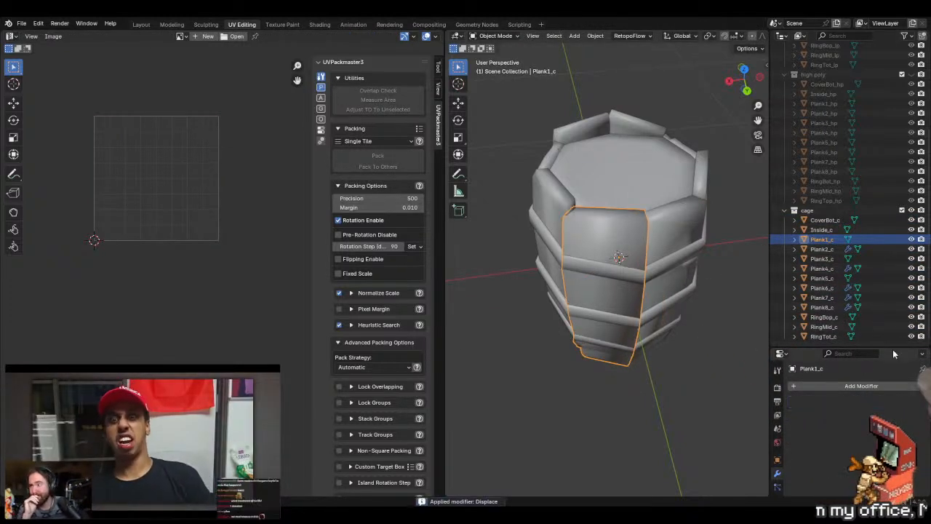
left_click(885, 249)
key("ctrl+a")
key("ctrl+a")
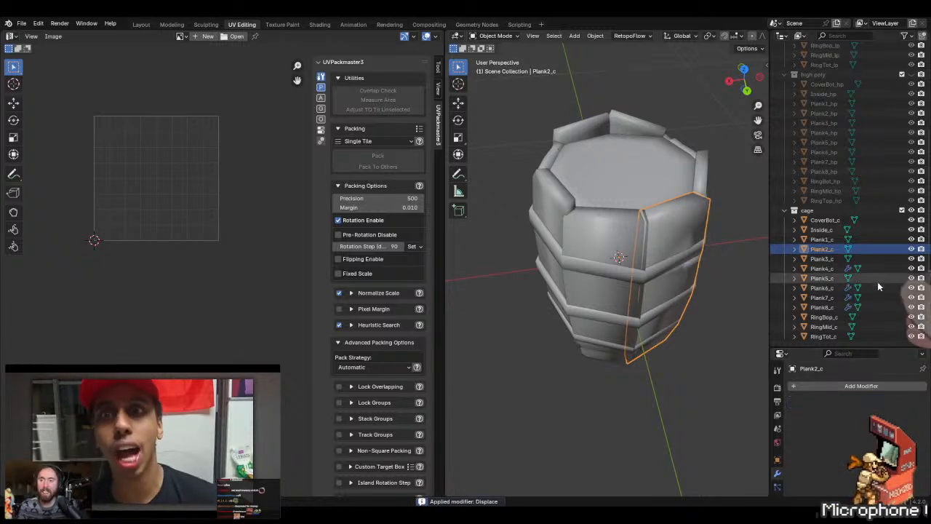
- Apply Plank4_c's Mirror and Displace modifiers, undo to compare the plank's shape, and apply both again
left_click(880, 270)
key("ctrl+a")
key("ctrl+a")
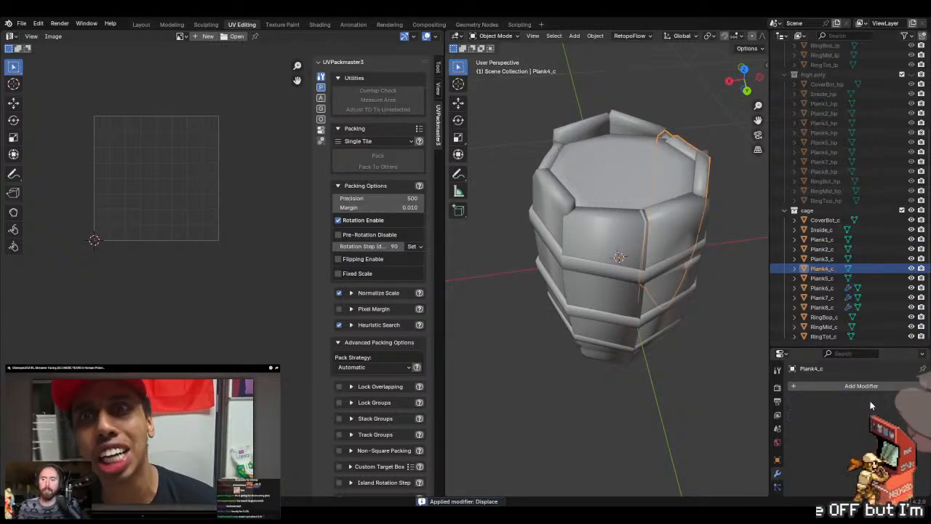
middle_click_drag(756, 279, 633, 259)
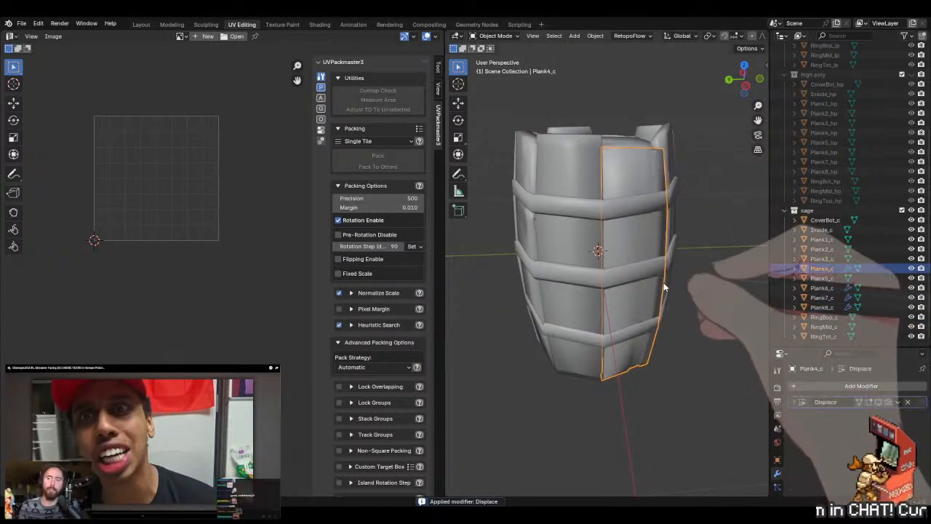
key("ctrl+z")
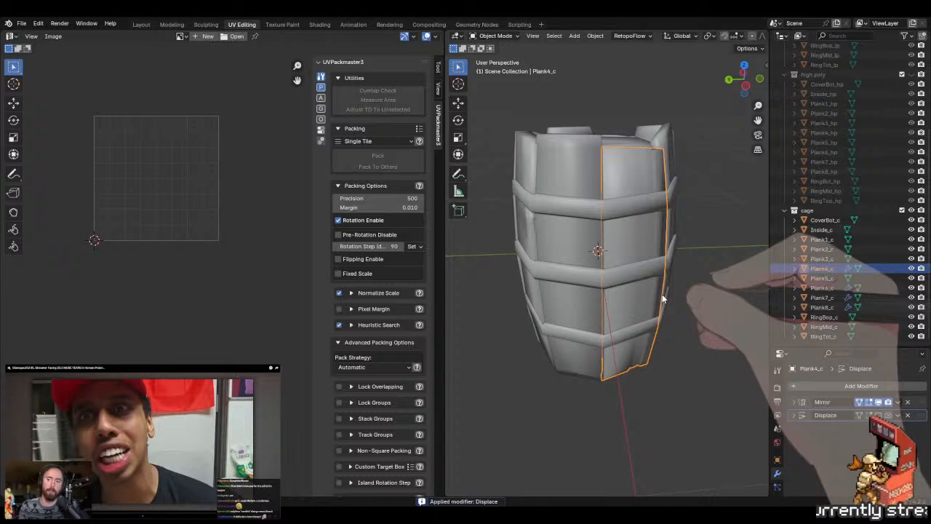
key("ctrl+a")
key("ctrl+a")
- Apply the remaining modifiers on Plank6_c and Plank7_c, and select Plank8_c
left_click(869, 289)
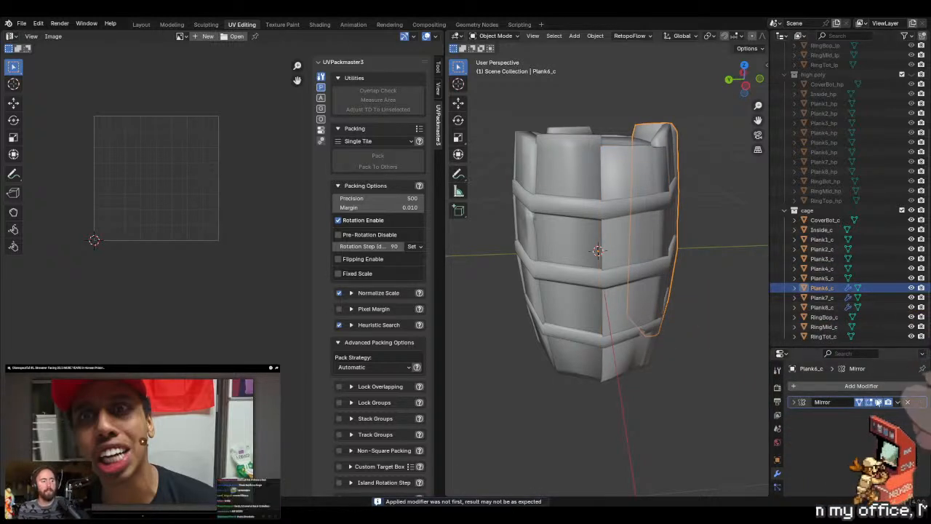
key("ctrl+a")
left_click(876, 298)
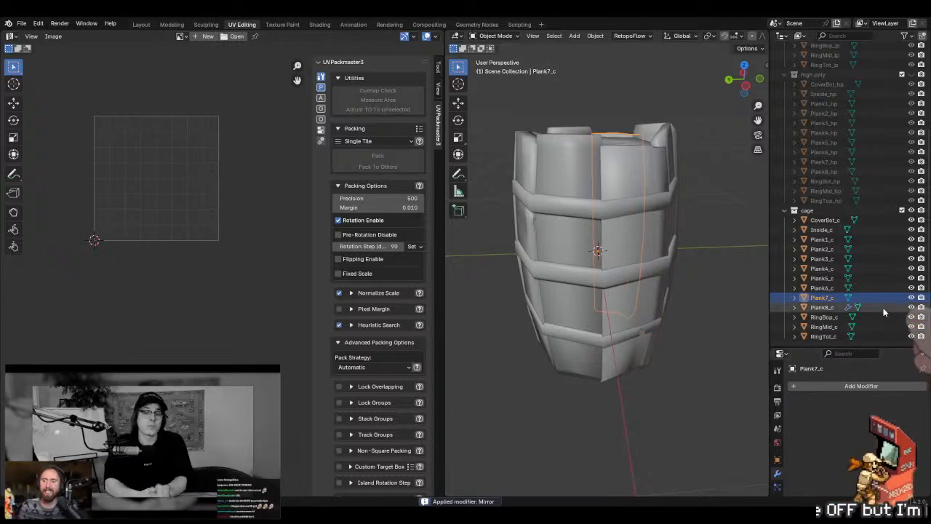
left_click(884, 307)
- Undo the modifier applications on the cage meshes back to CoverBot_c's unapplied Mirror and Displace stack
middle_click_drag(728, 306, 671, 272)
key("Up")
key("Up")
key("Up")
key("Up")
key("Up")
key("Up")
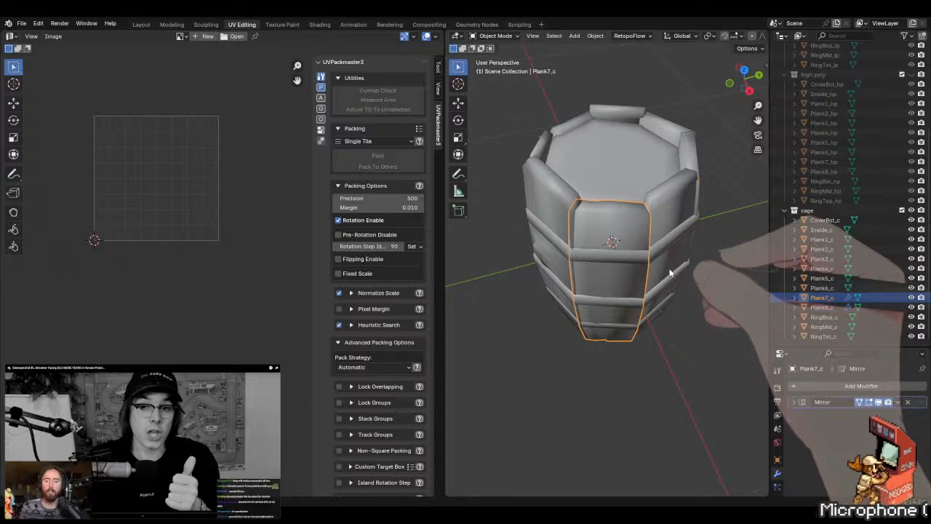
key("Up")
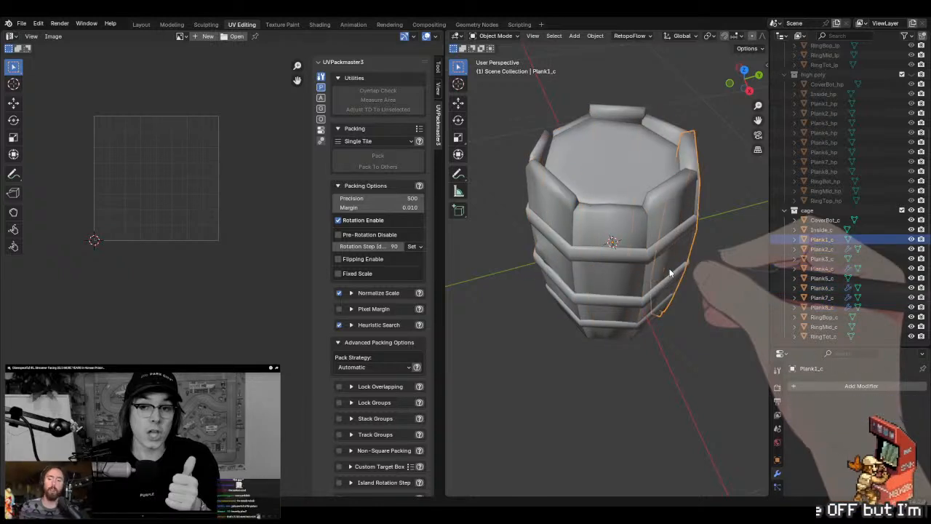
key("Up")
key("Up")
key("Tab")
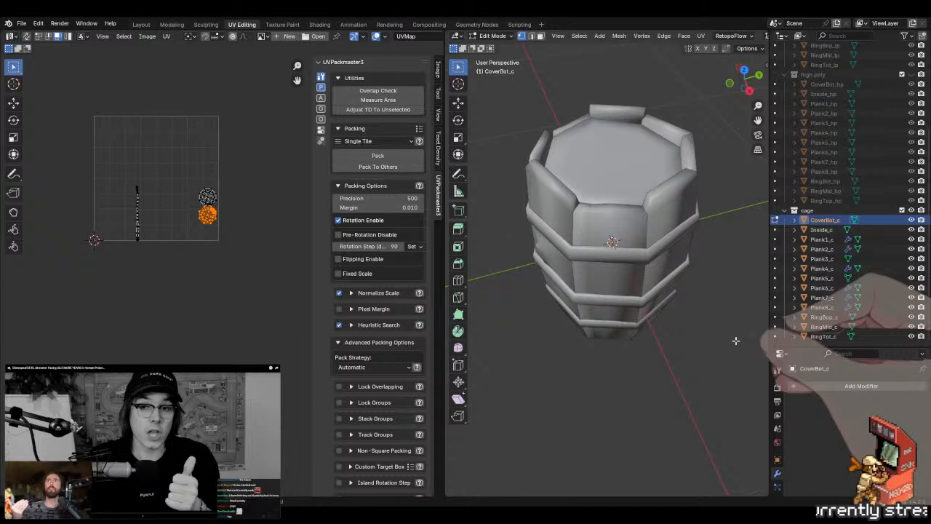
key("Tab")
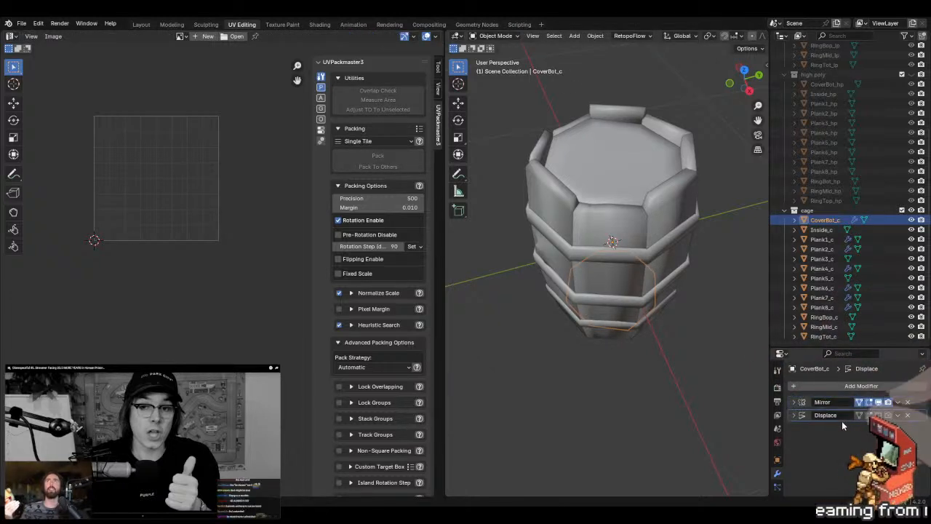
- Try applying only the Mirror modifier on CoverBot_c while viewing the barrel end, and undo it
middle_click_drag(644, 340, 642, 269)
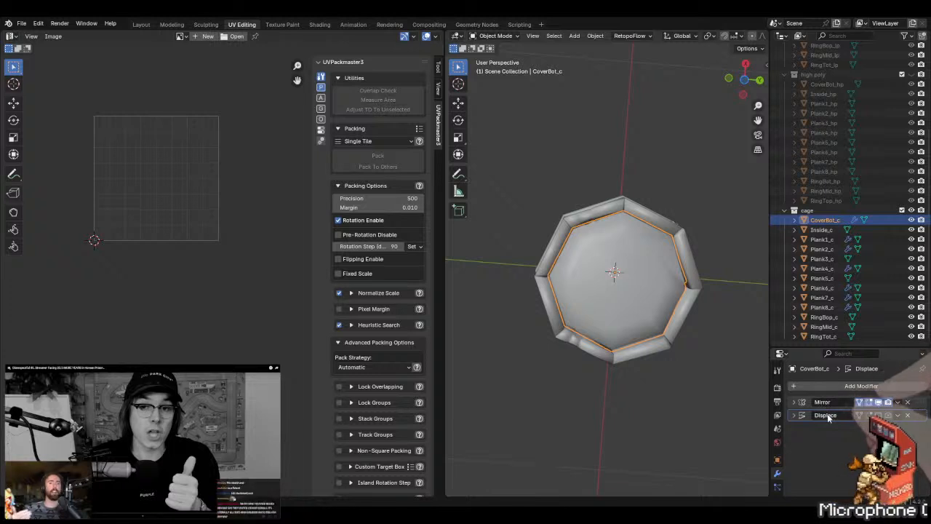
key("ctrl+a")
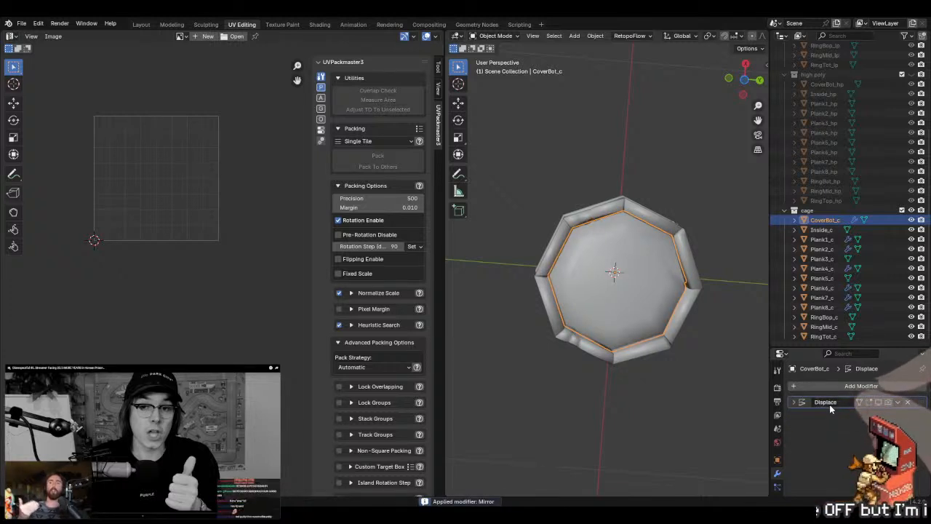
key("ctrl+z")
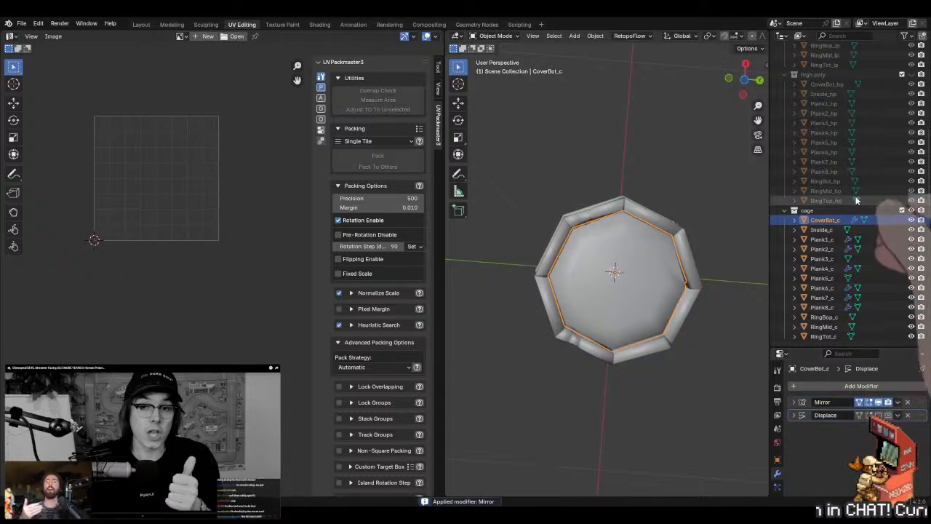
- Enable the high poly collection and apply CoverBot_c's Mirror and Displace modifiers, undoing and redoing the Displace application
left_click(913, 74)
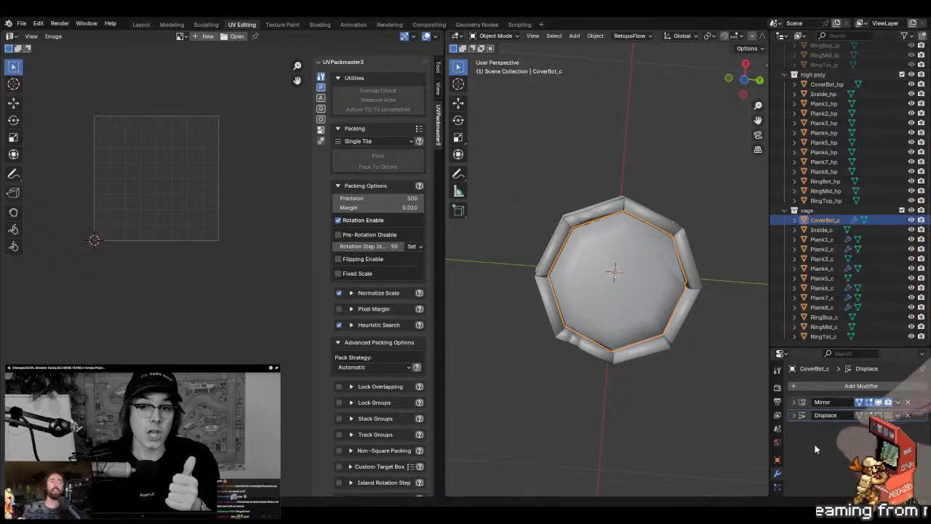
key("ctrl+a")
key("ctrl+a")
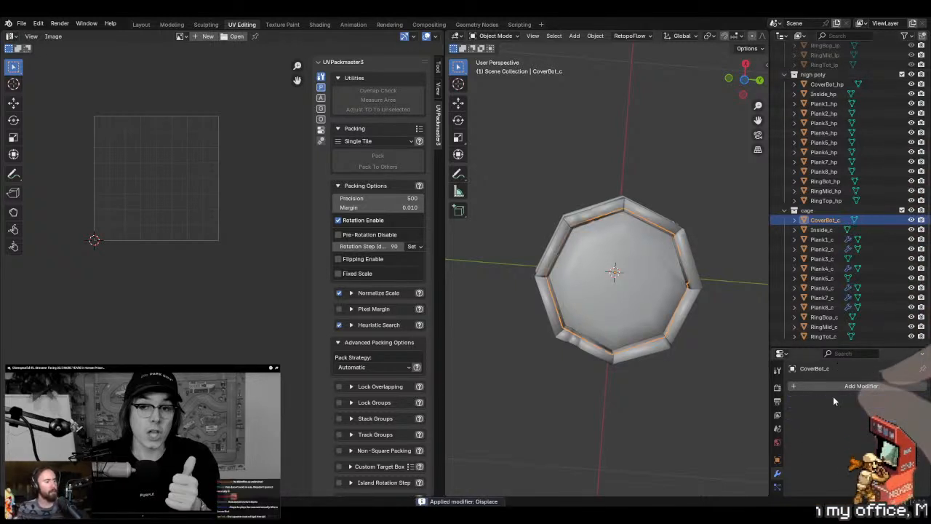
key("ctrl+z")
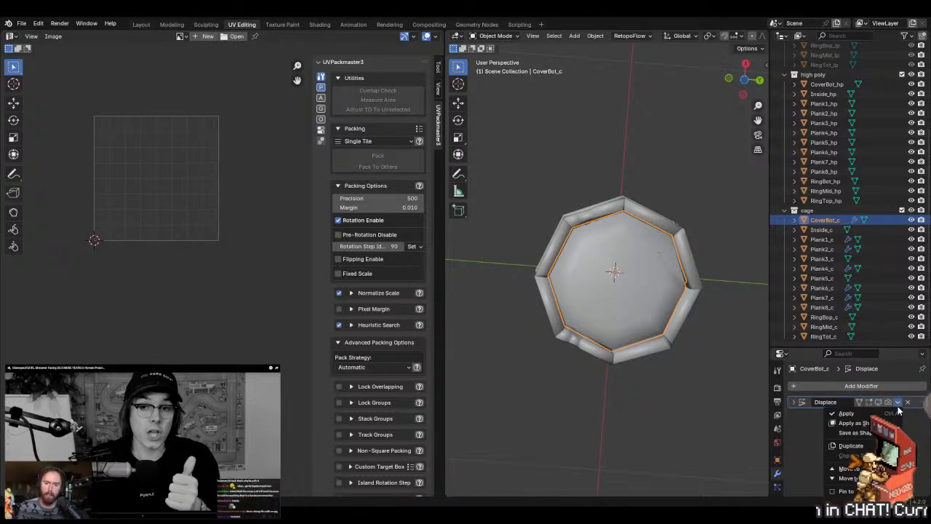
left_click(886, 416)
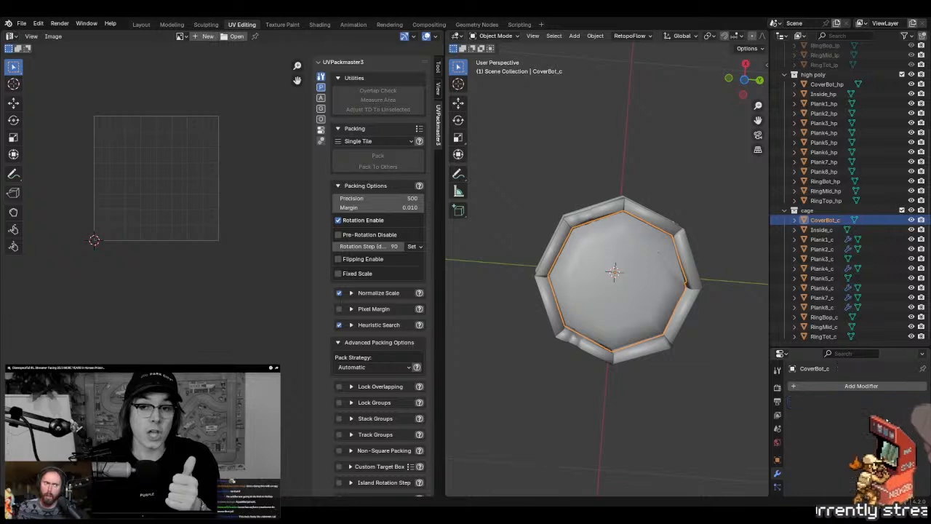
- Apply the Mirror and Displace modifiers on the cage plank Plank1_c and check its shape
left_click(880, 238)
key("ctrl+a")
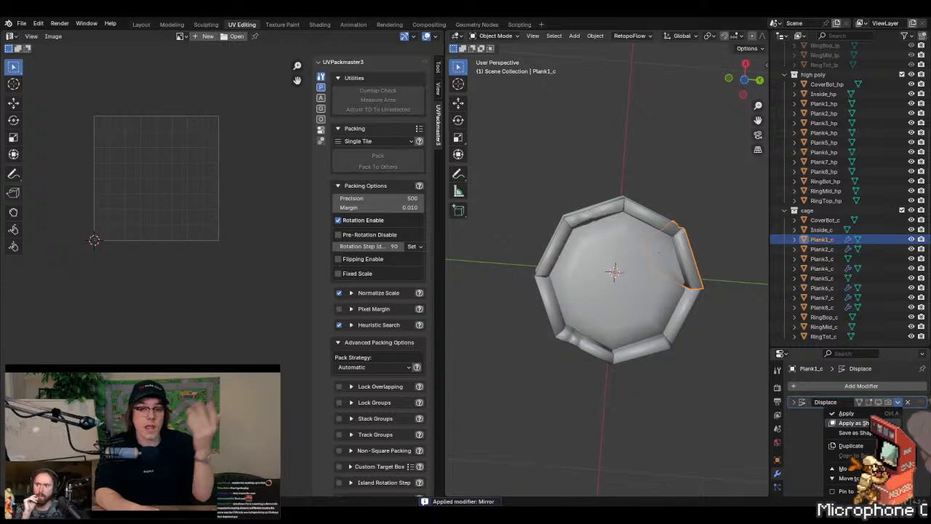
left_click(846, 413)
middle_click_drag(658, 239, 771, 316)
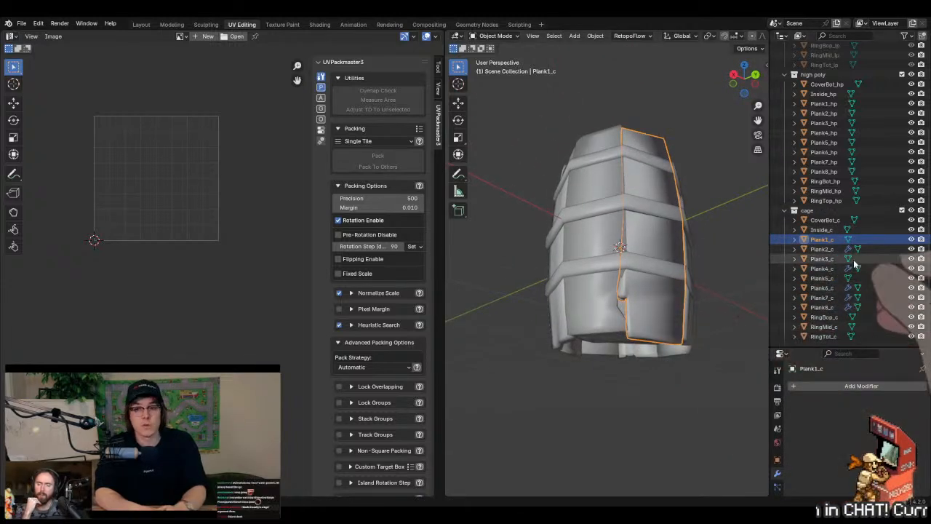
- Apply the Mirror and Displace modifiers on the cage planks Plank2_c, Plank4_c, Plank6_c, Plank7_c and Plank8_c
left_click(830, 248)
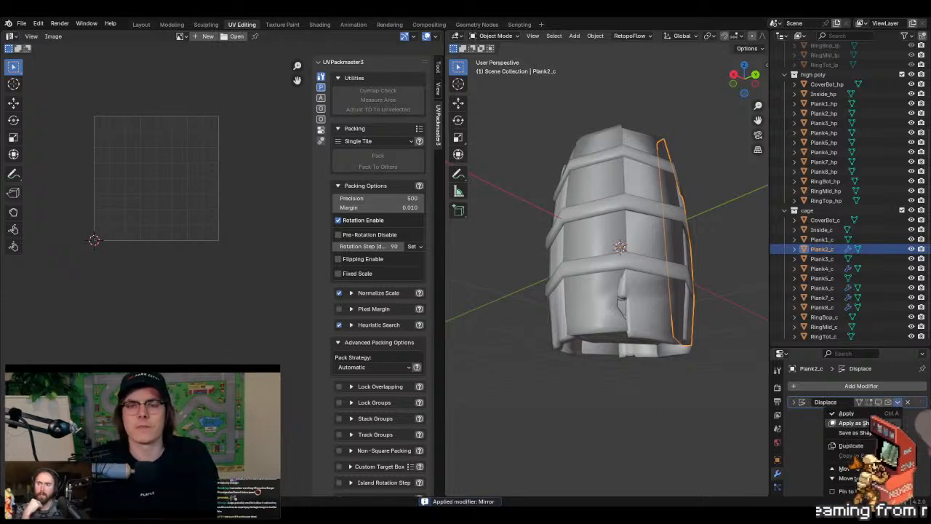
left_click(866, 268)
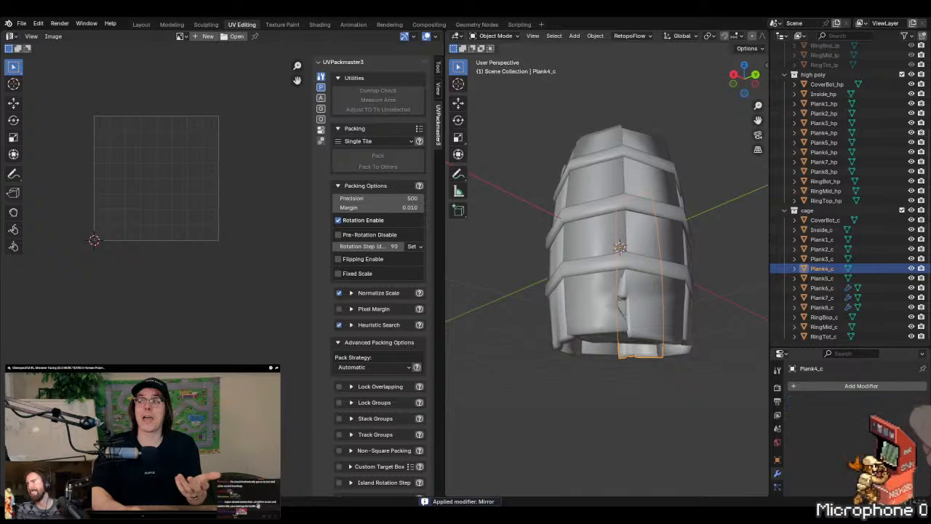
left_click(880, 289)
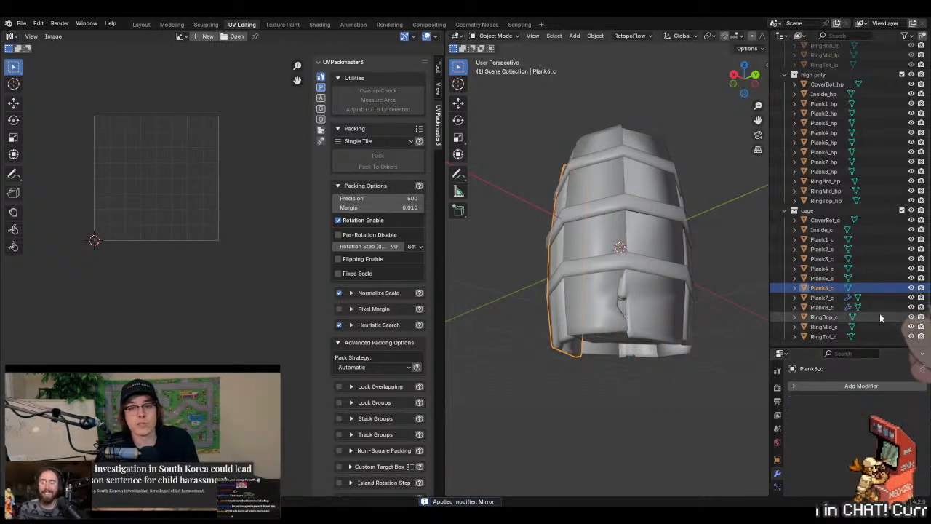
left_click(888, 297)
left_click(899, 402)
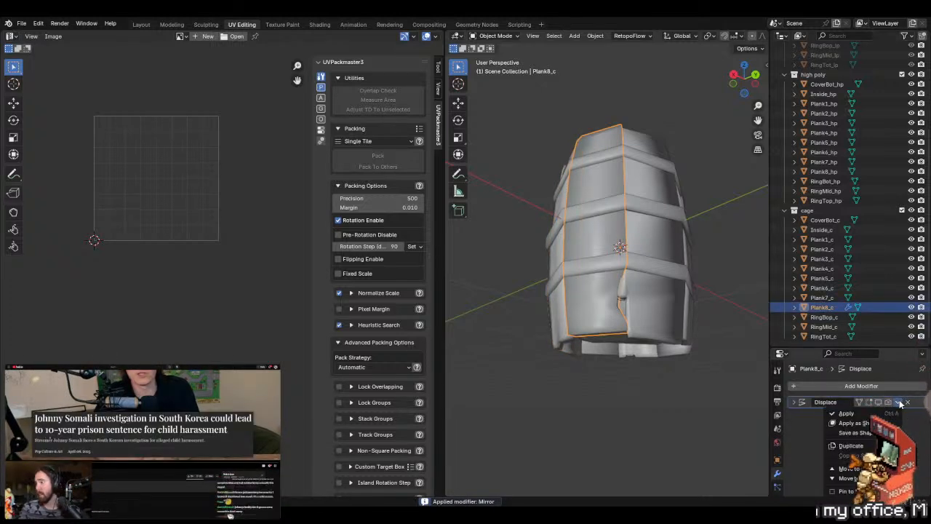
left_click(858, 413)
- Unwrap the whole Plank8_c mesh in Edit Mode and pack its UV islands into the single tile
middle_click_drag(578, 256, 657, 362)
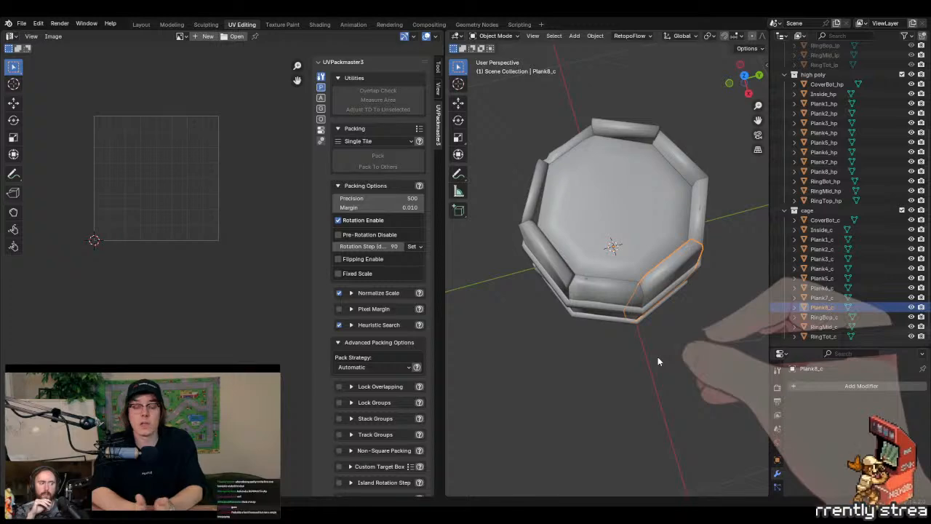
key("Tab")
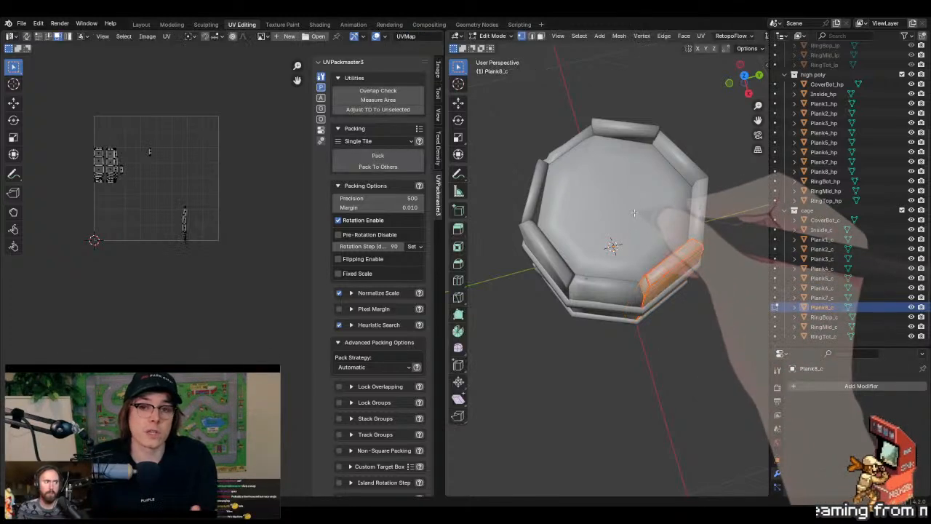
key("Tab")
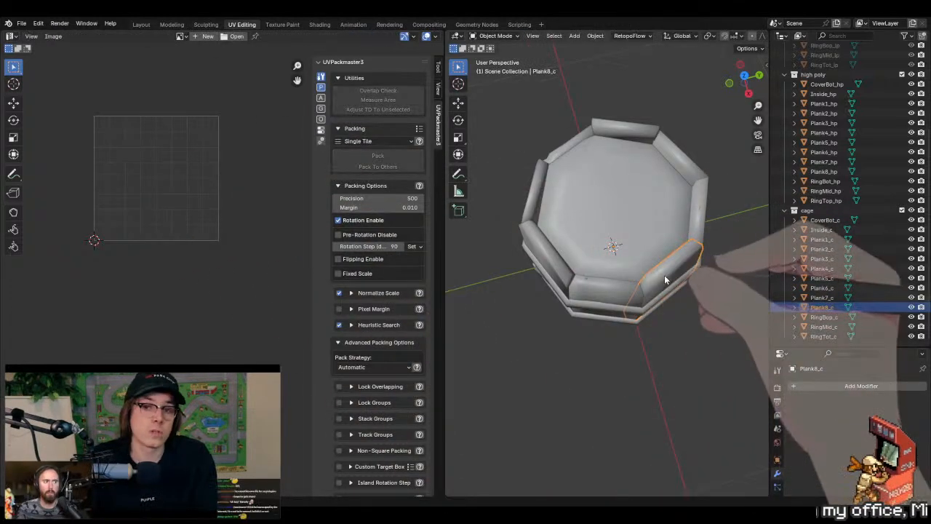
key("Tab")
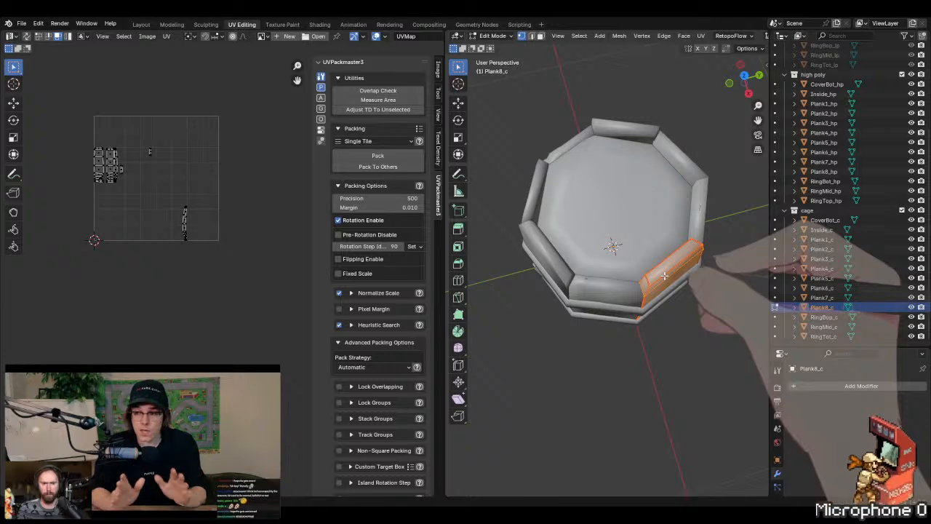
key("u")
left_click(618, 293)
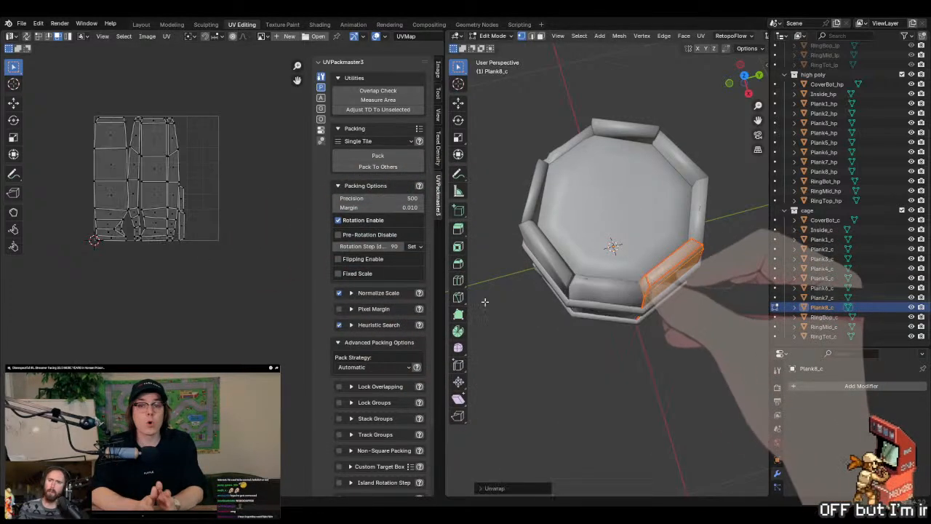
key("a")
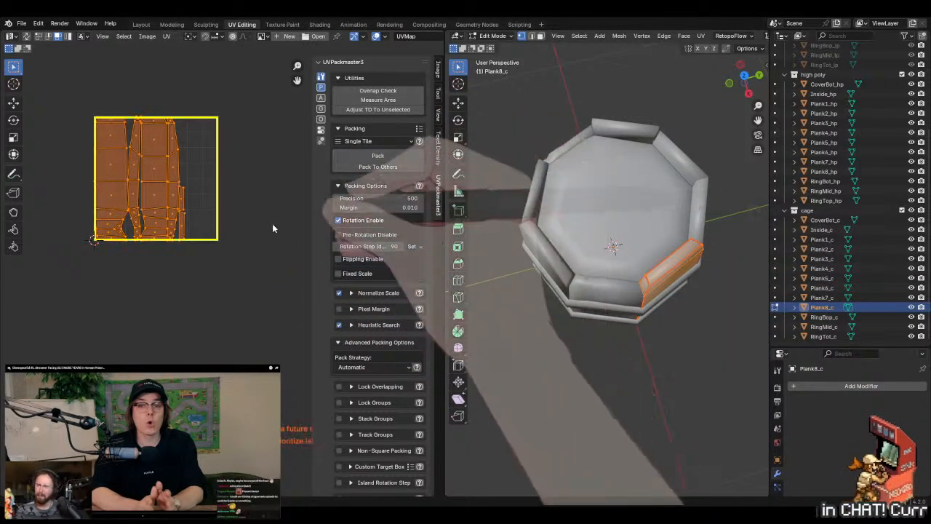
key("Tab")
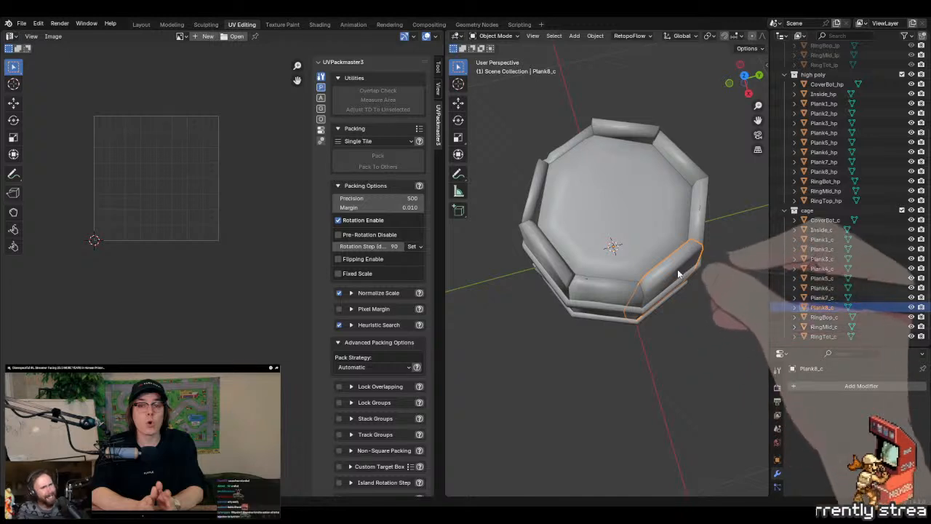
- Exclude the high poly collection, apply Rotation & Scale to all cage meshes, and open them together in Edit Mode
key("a")
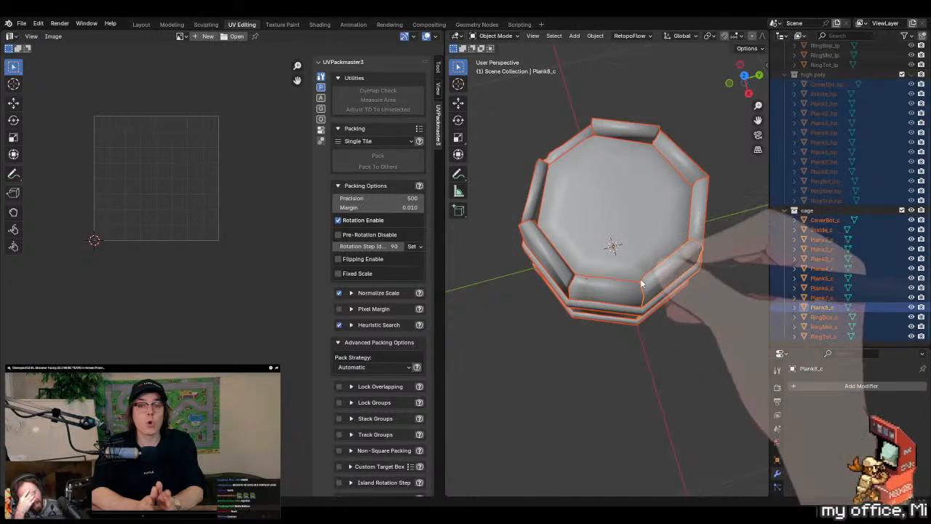
key("alt+a")
left_click(646, 237)
key("a")
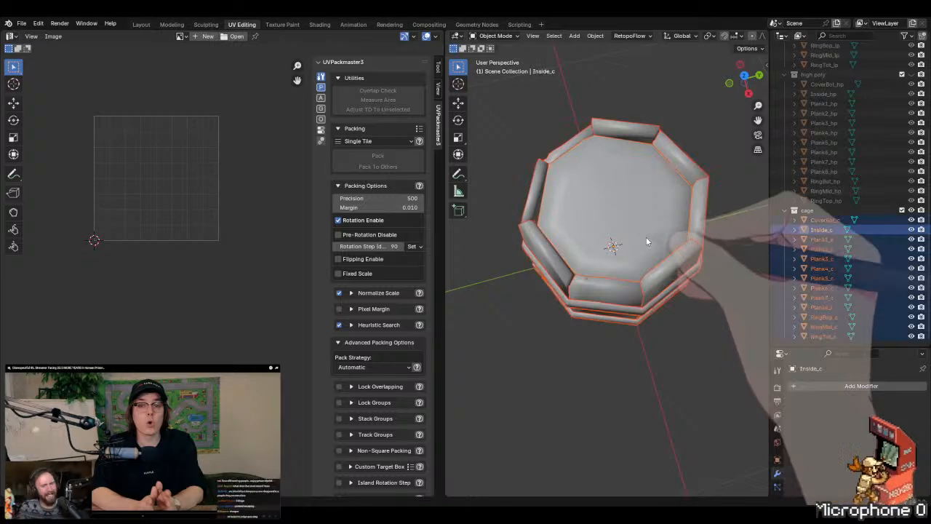
key("ctrl+a")
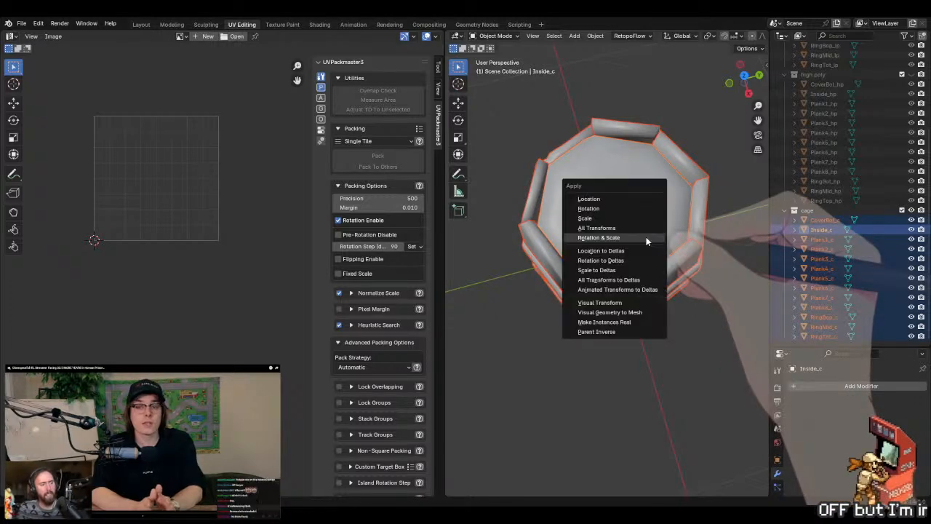
left_click(646, 236)
key("Tab")
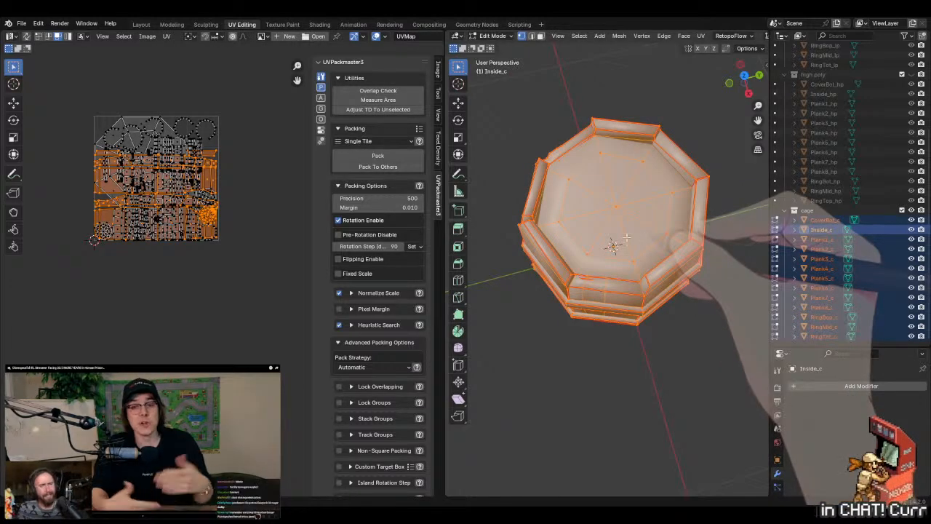
- Select only the linked geometry of Inside_c and move its UV islands outside the tile, below the other islands
key("a")
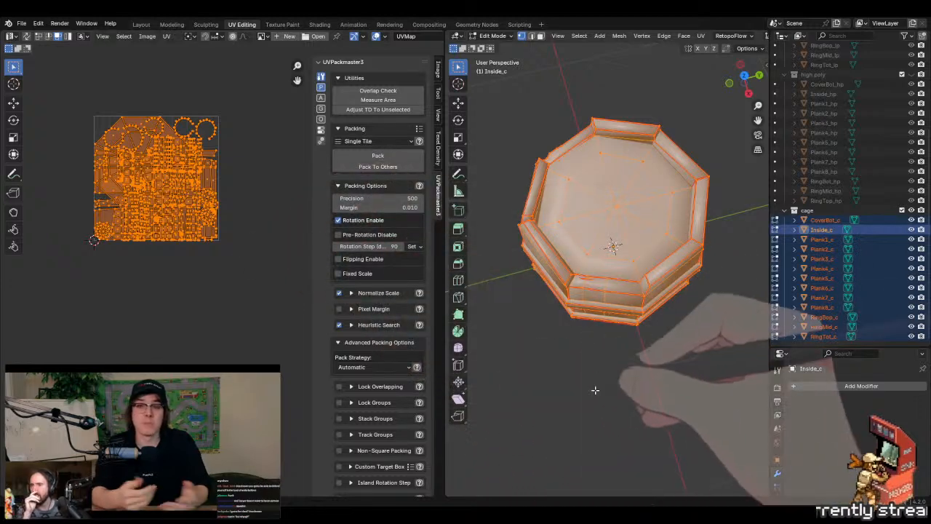
key("alt+a")
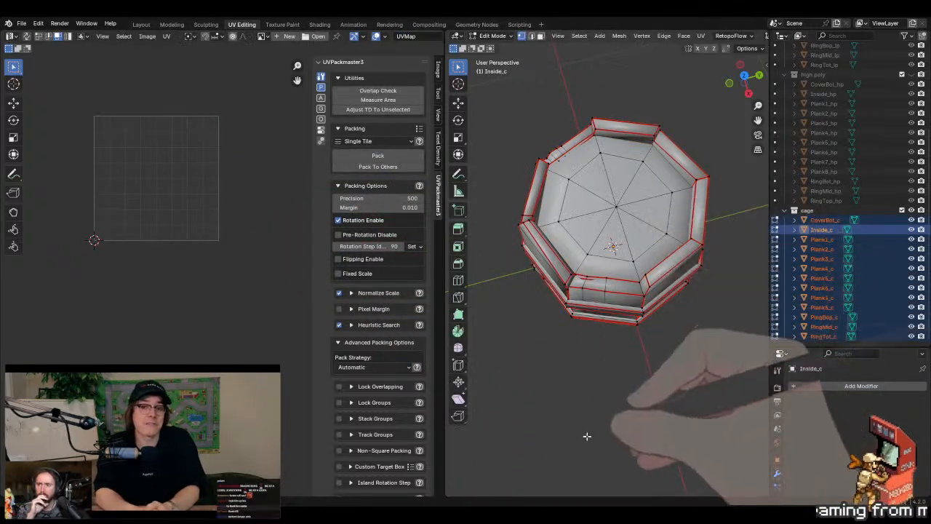
key("l")
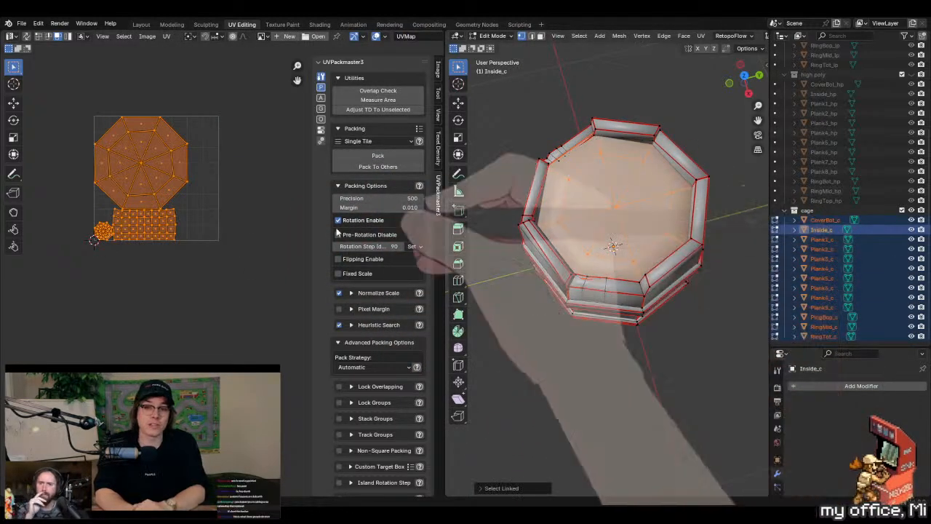
middle_click_drag(176, 231, 231, 264)
key("g")
left_click(47, 427)
middle_click_drag(46, 426, 119, 414)
- Try packing all the cage meshes' UV islands together into the single tile, and undo the pack
key("alt+a")
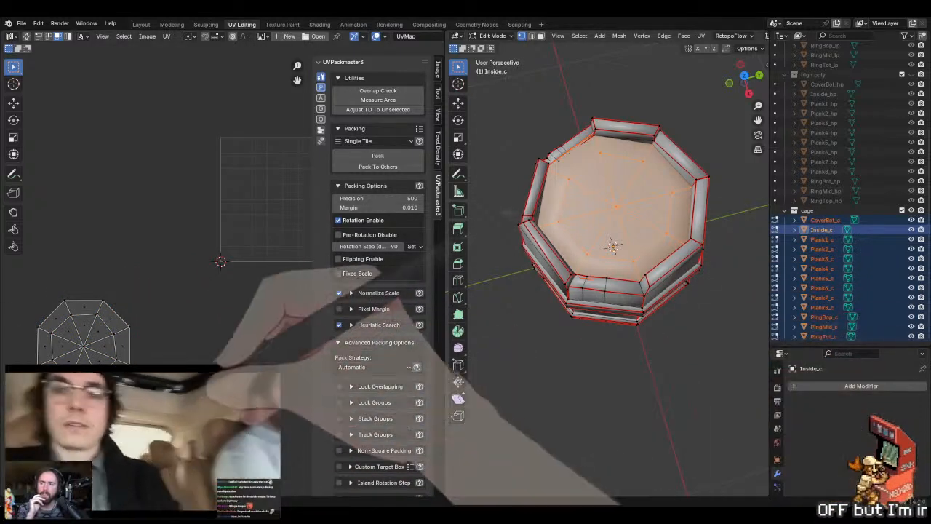
key("a")
middle_click_drag(224, 318, 185, 296)
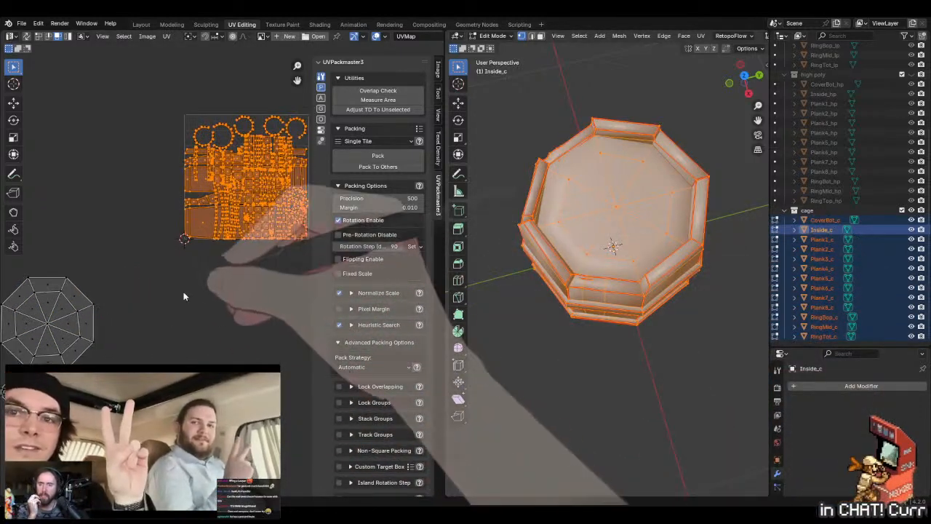
scroll(185, 295, "down", 3)
left_click_drag(275, 370, 79, 145)
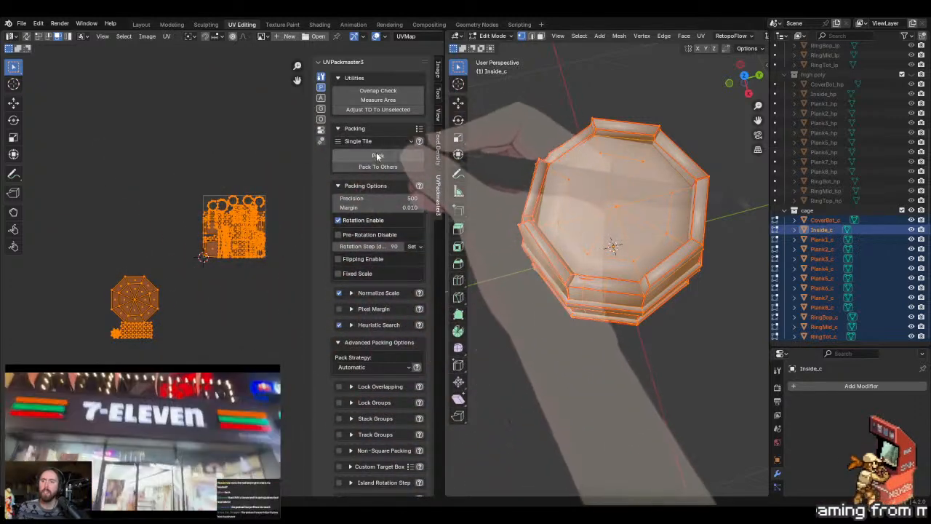
left_click(369, 156)
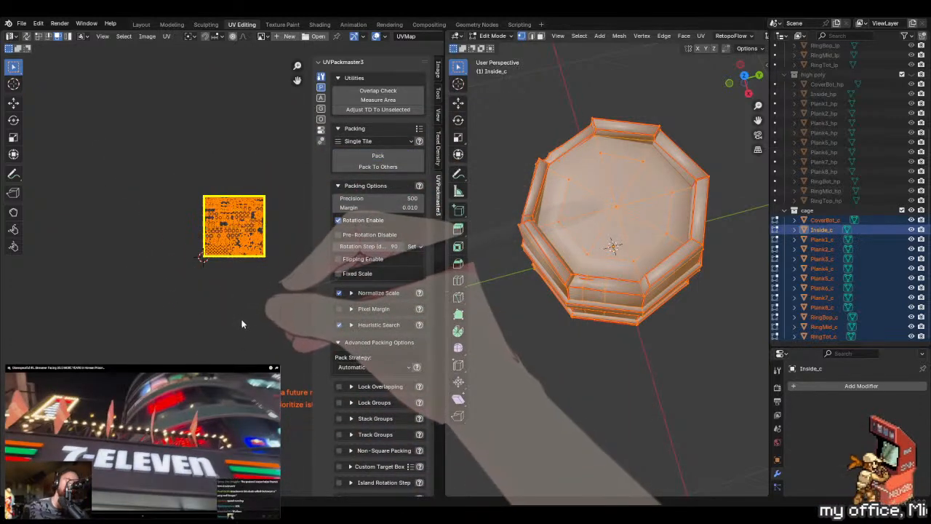
key("ctrl+z")
- Unwrap all the cage meshes again and move only Inside_c's UV islands out of the tile
key("u")
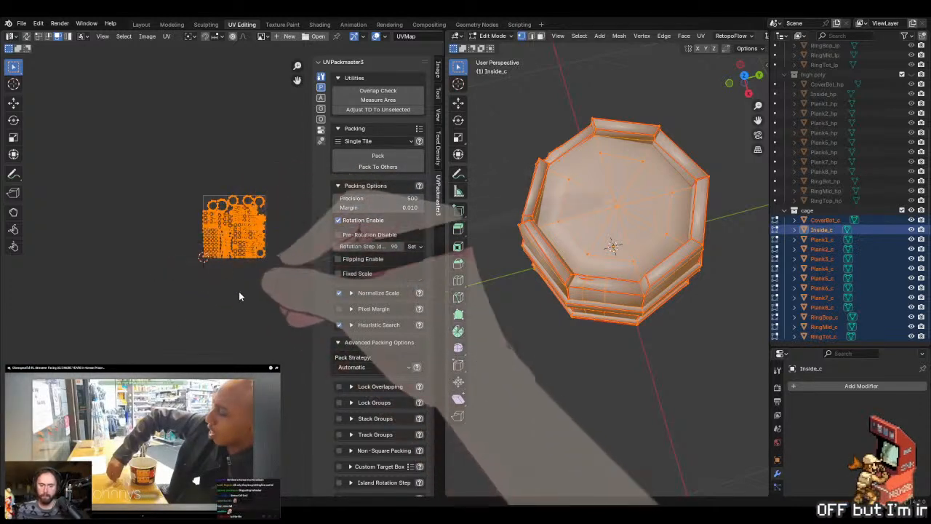
key("alt+a")
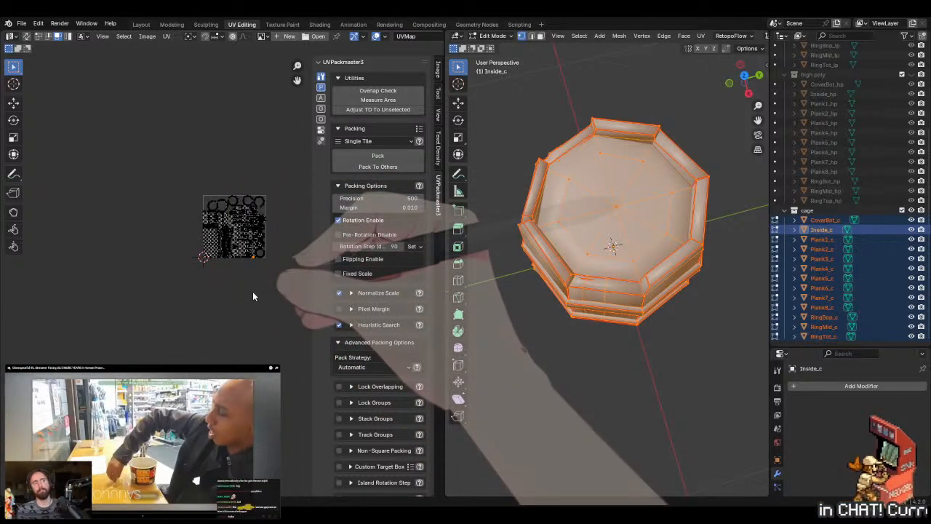
key("alt+a")
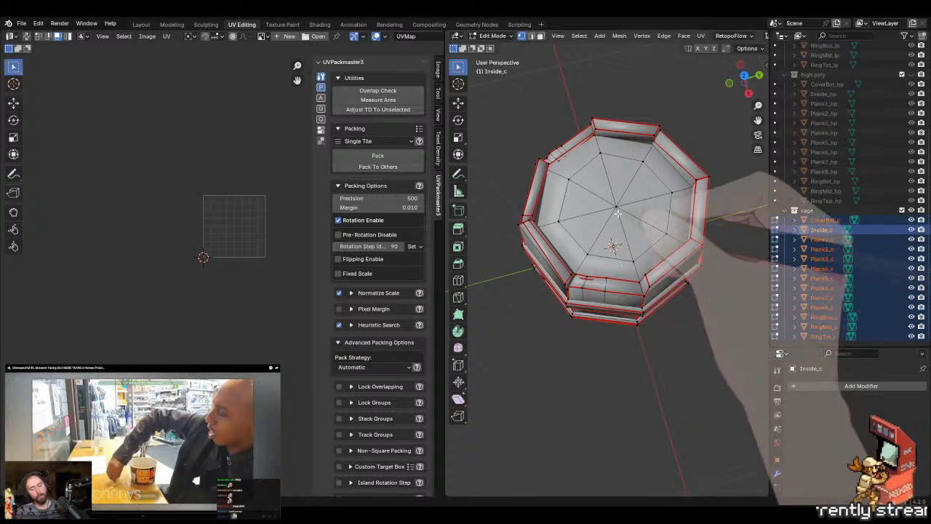
key("a")
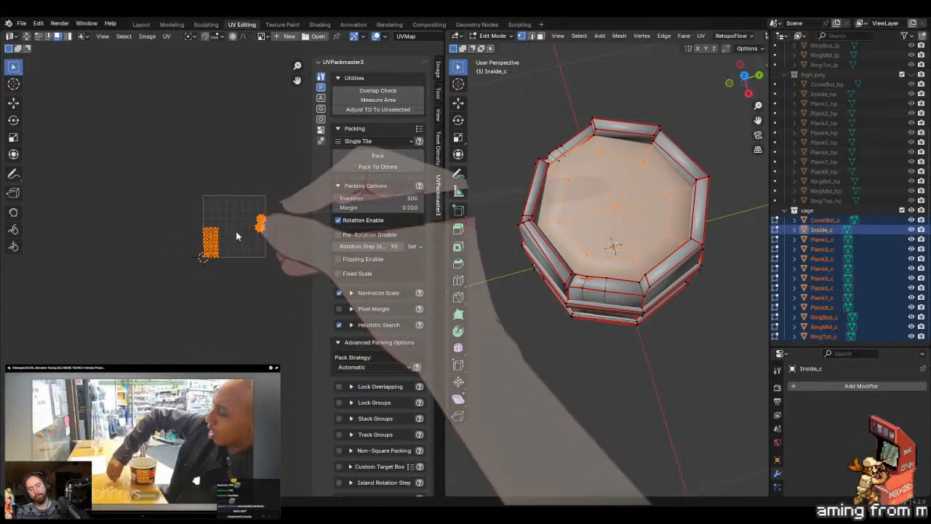
key("g")
left_click(93, 375)
- Try selecting the moved Inside_c islands with UV sync selection enabled, and turn the sync off again
key("alt+a")
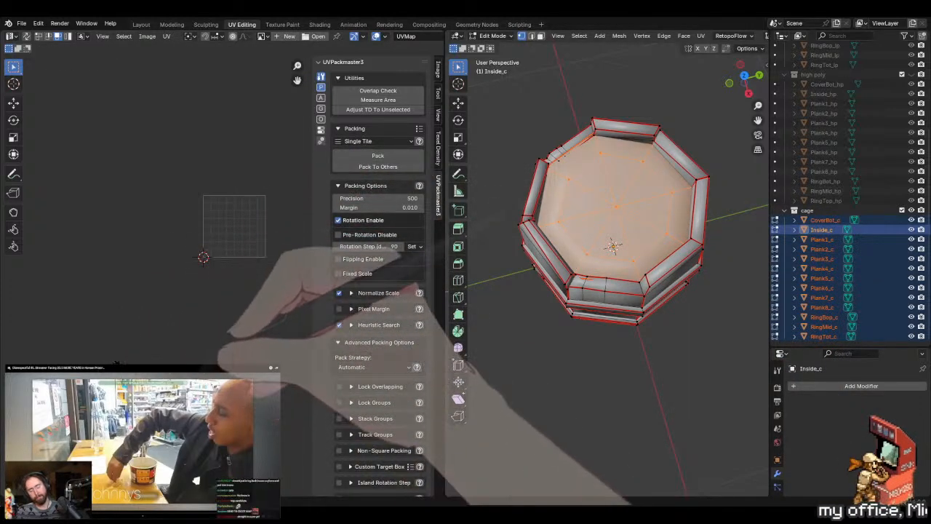
left_click(28, 36)
key("alt+a")
scroll(181, 360, "up", 3)
middle_click_drag(181, 321, 246, 272)
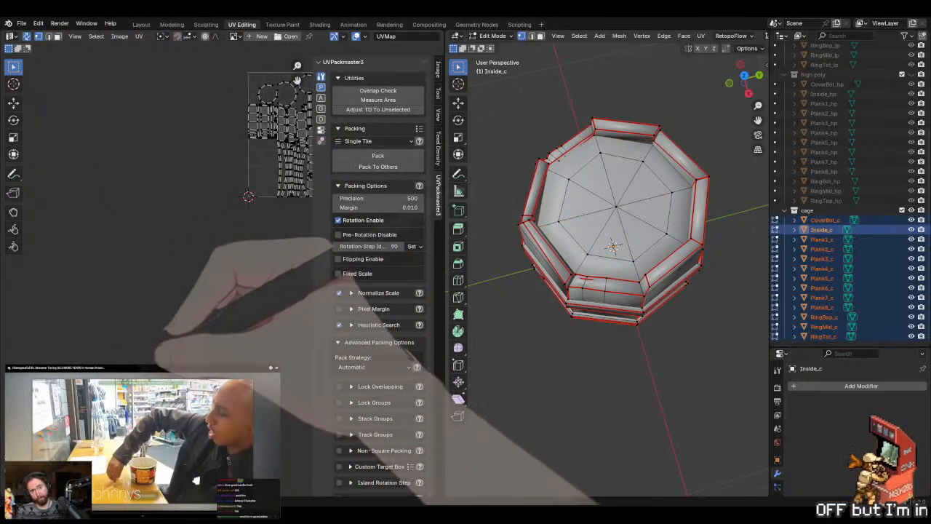
left_click_drag(86, 370, 69, 358)
middle_click_drag(72, 363, 155, 339)
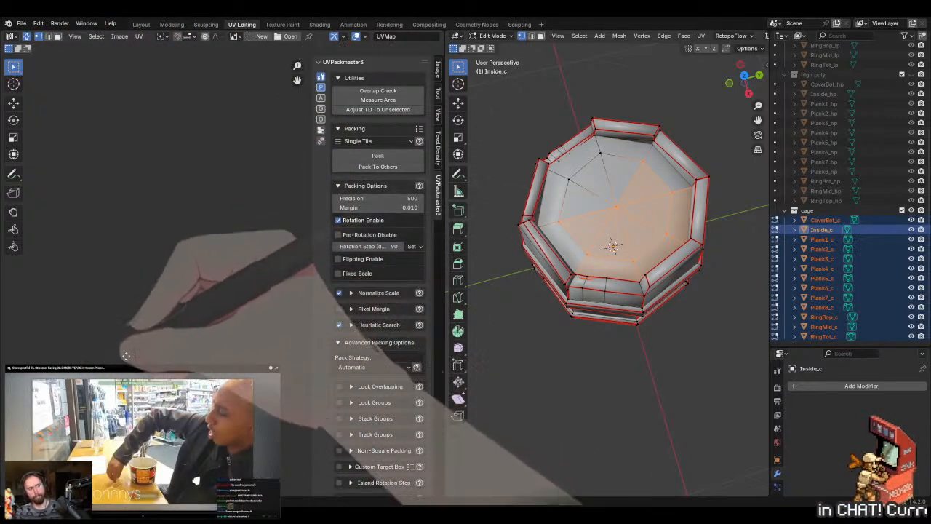
left_click(28, 35)
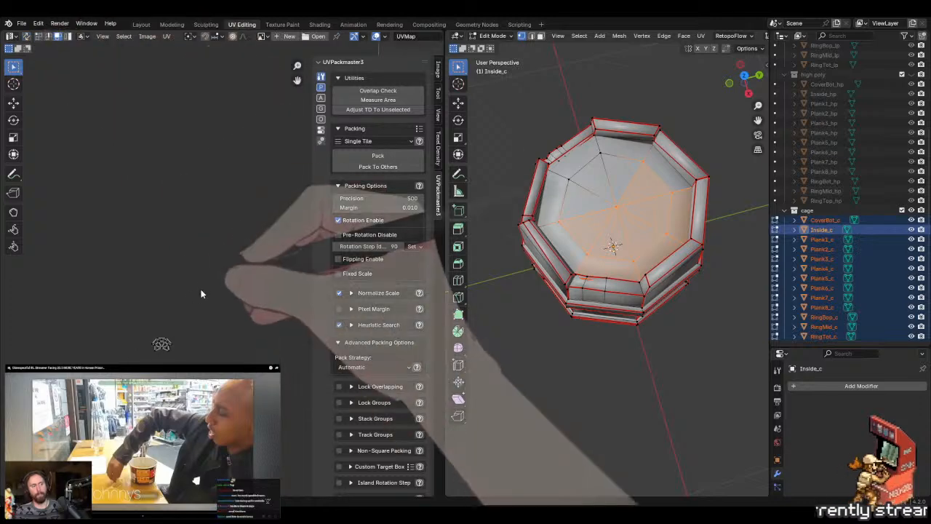
- Select all cage geometry and show the Island Scale Limit of one octagonal Inside_c UV island
key("a")
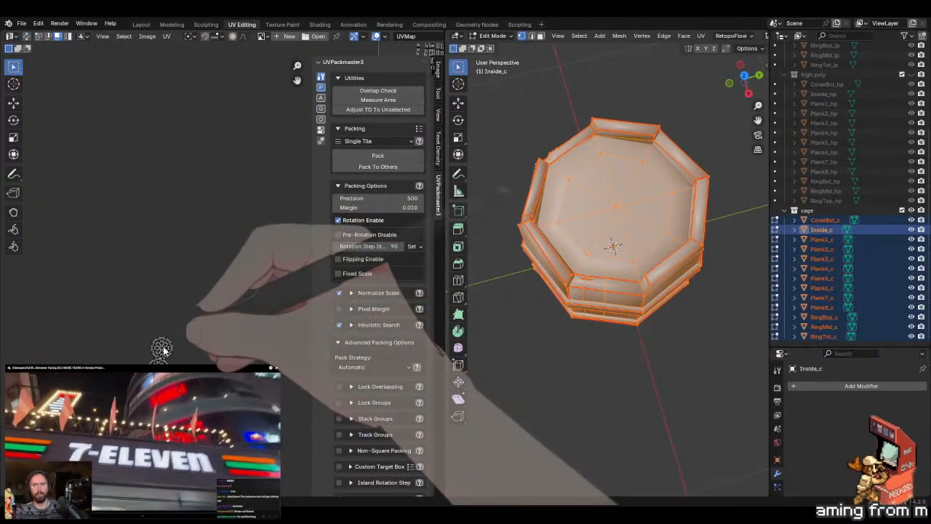
key("a")
scroll(412, 447, "down", 3)
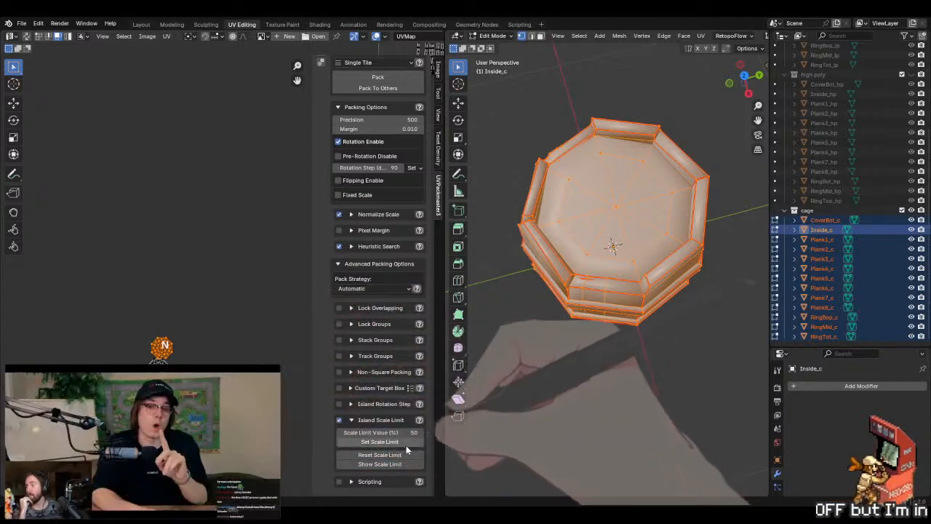
scroll(220, 275, "down", 2)
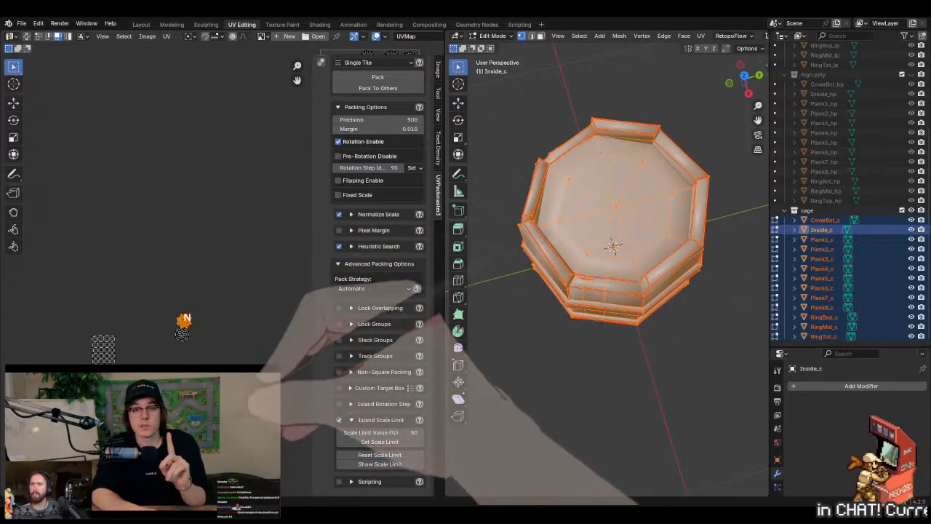
- Set a 50% Island Scale Limit on Inside_c's remaining octagonal UV island and its side strip islands
left_click_drag(241, 401, 79, 332)
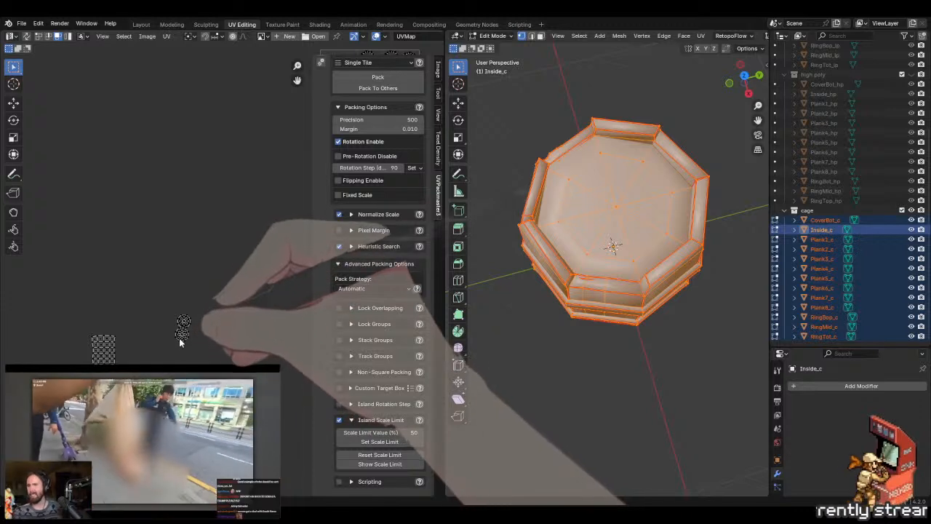
left_click(181, 339)
left_click(103, 347, "shift")
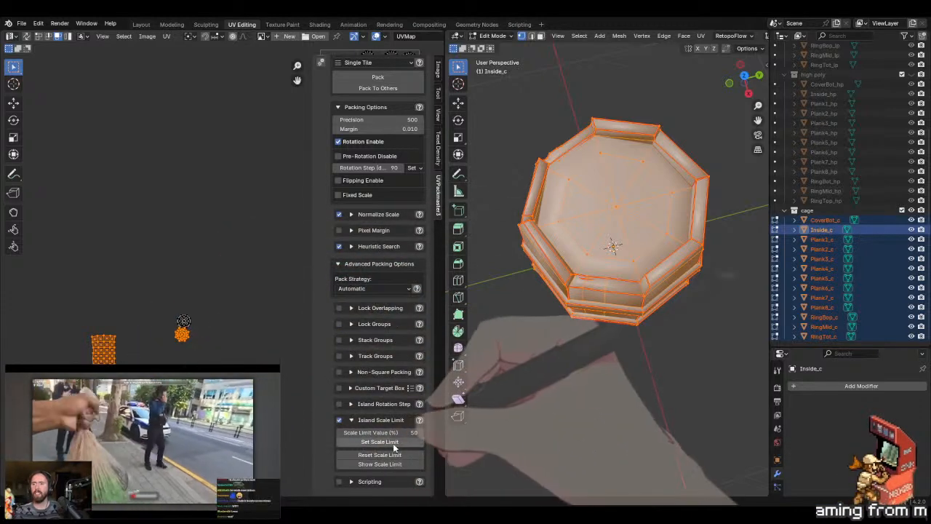
left_click(386, 442)
scroll(135, 281, "down", 3)
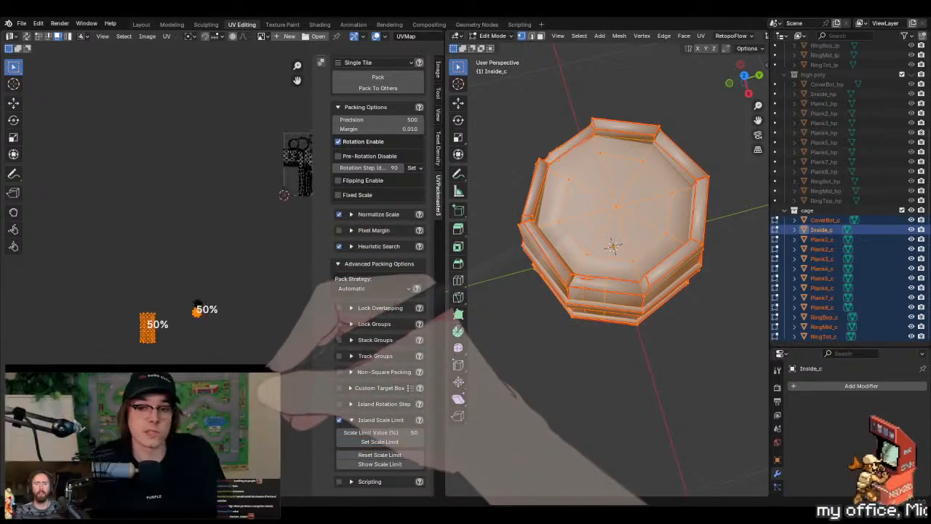
middle_click_drag(239, 287, 208, 330)
scroll(208, 331, "down", 1)
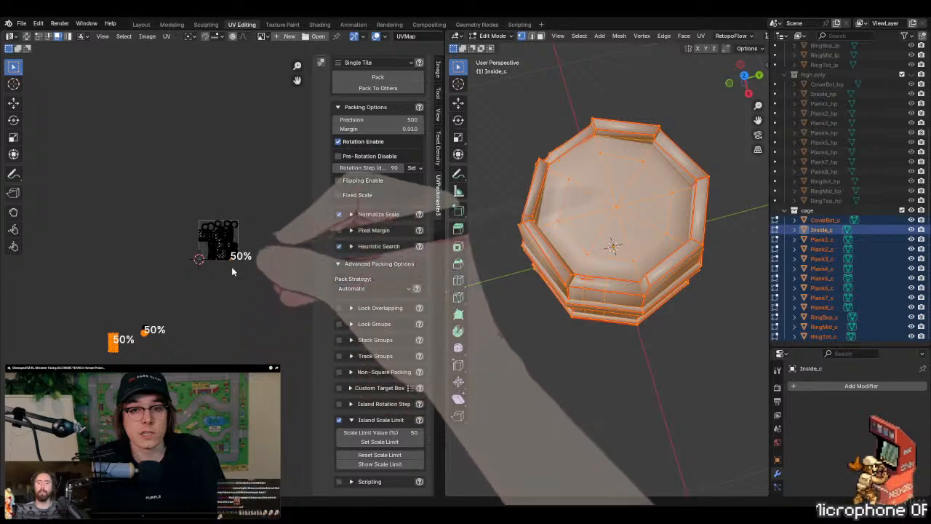
scroll(231, 267, "up", 2)
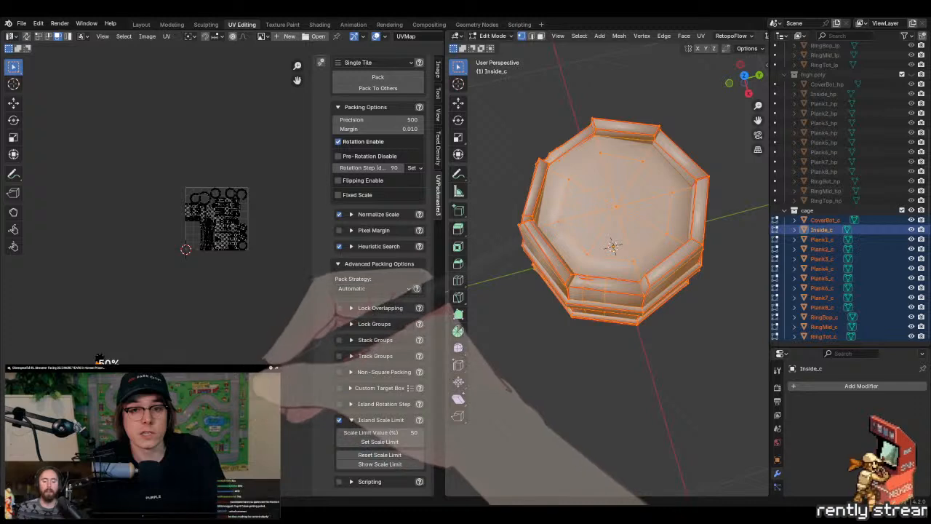
- Try averaging the scale of all cage UV islands and packing them into the single tile
left_click(408, 464)
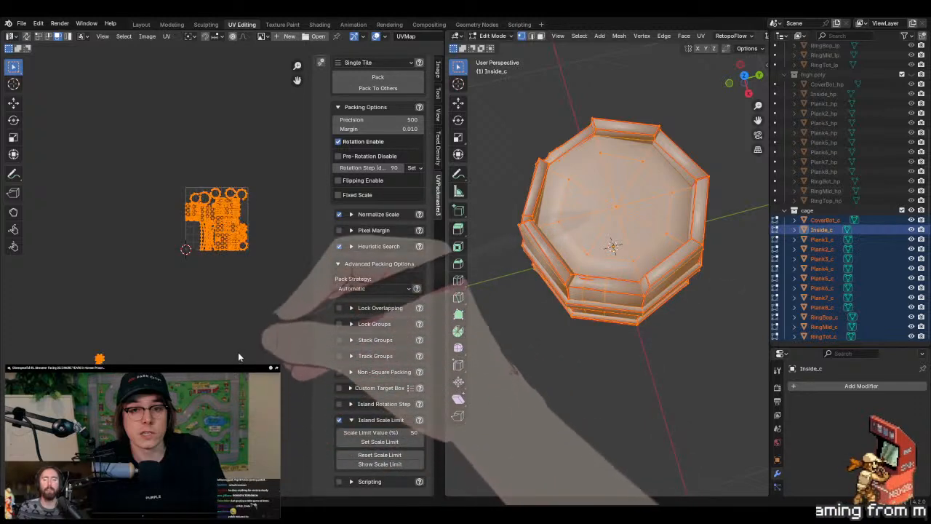
scroll(238, 353, "up", 2)
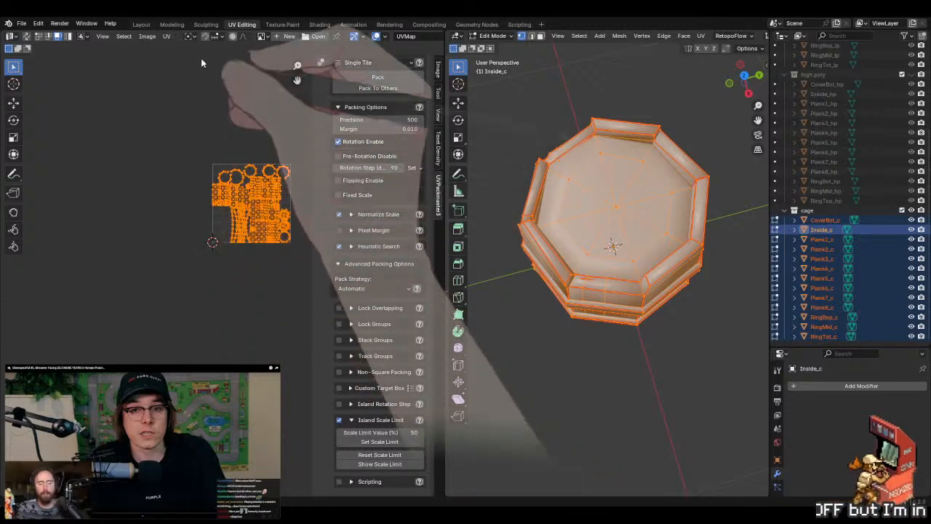
left_click(167, 35)
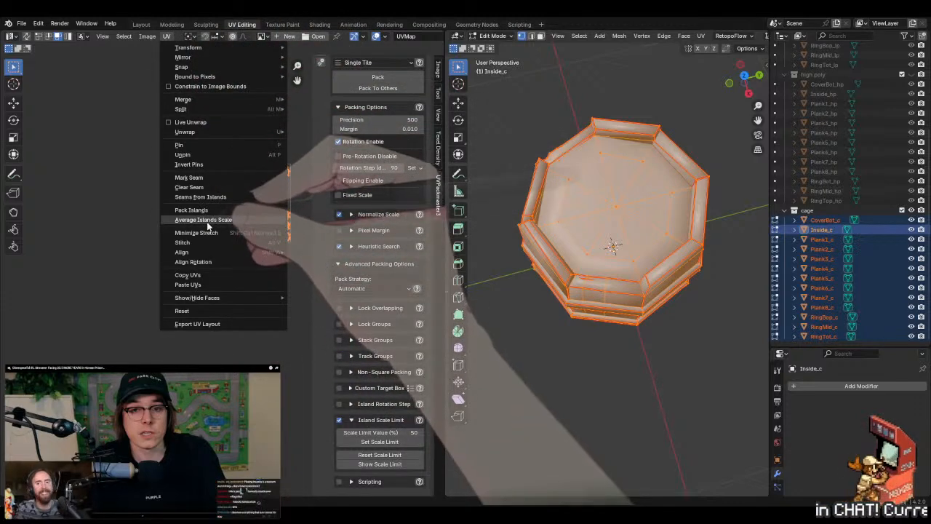
left_click(206, 219)
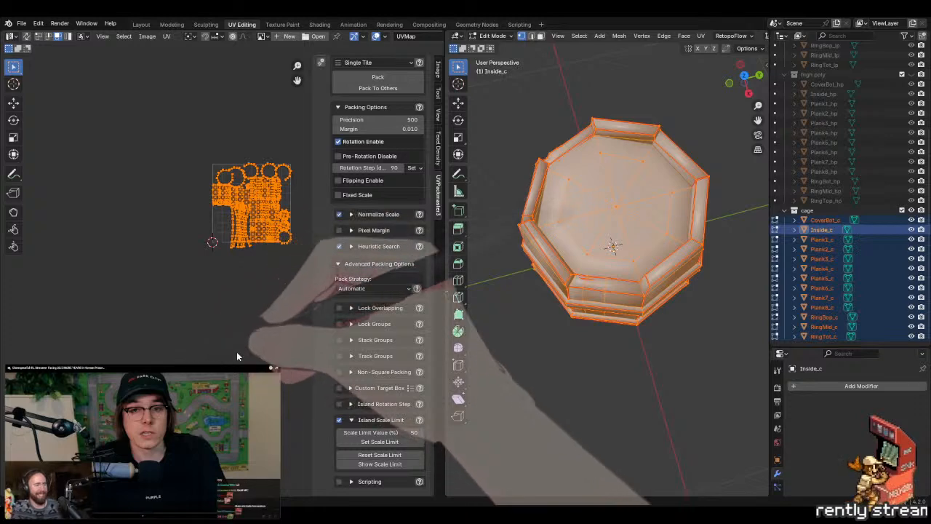
left_click(391, 77)
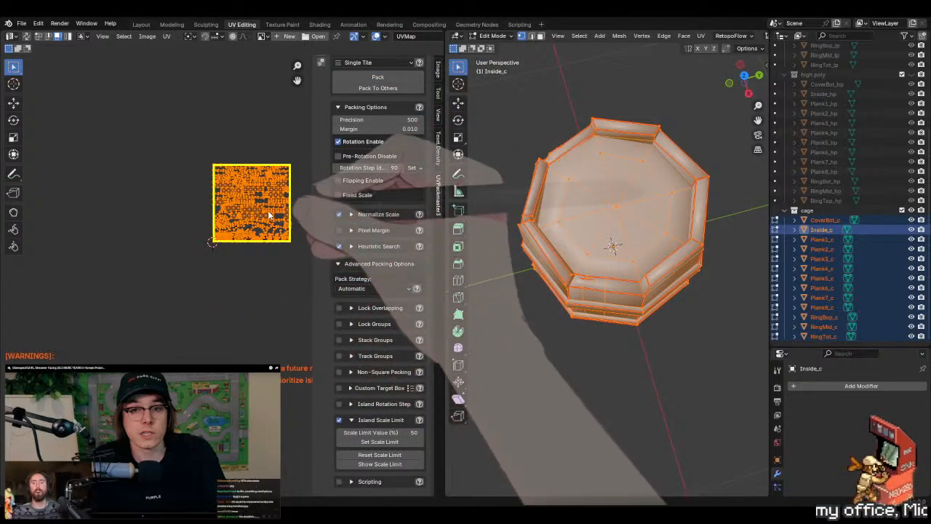
- Examine the packed cage UV layout for island sizes and unused space, comparing it with the barrel mesh
scroll(269, 215, "up", 3)
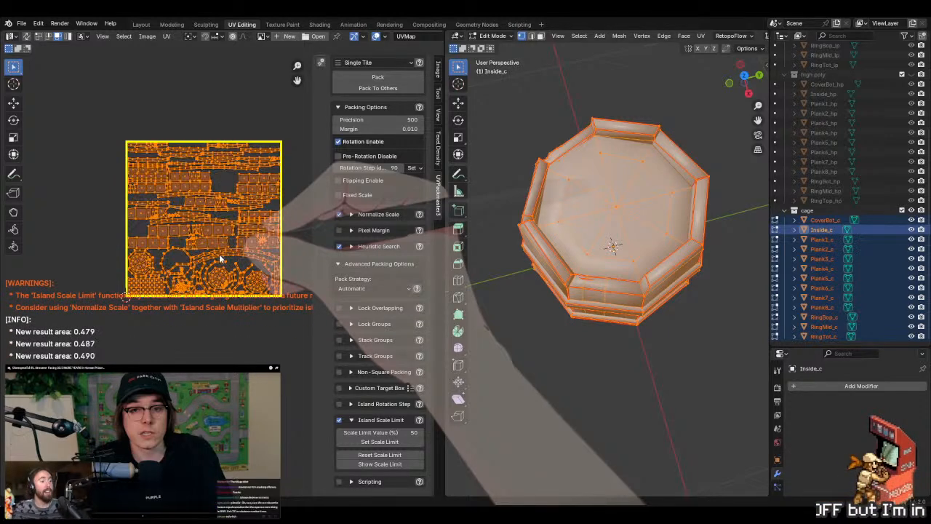
scroll(220, 254, "up", 2)
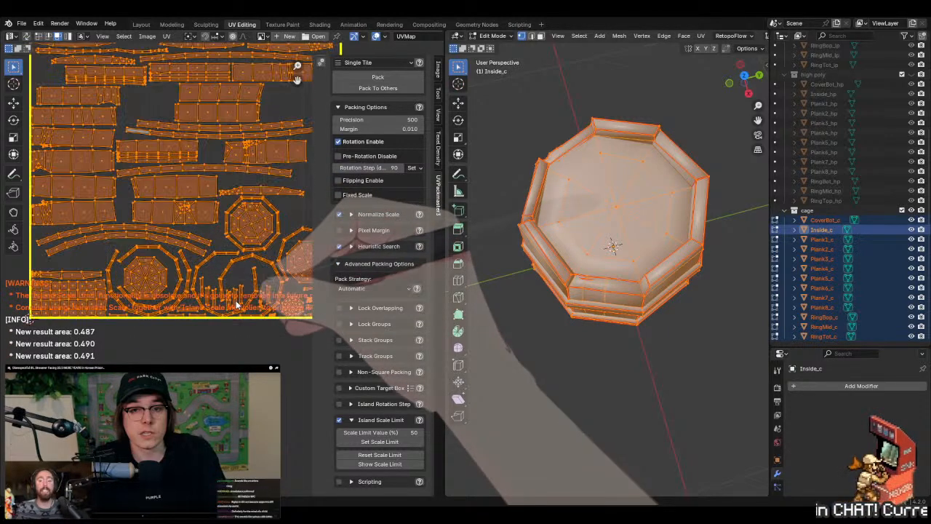
scroll(223, 254, "down", 1)
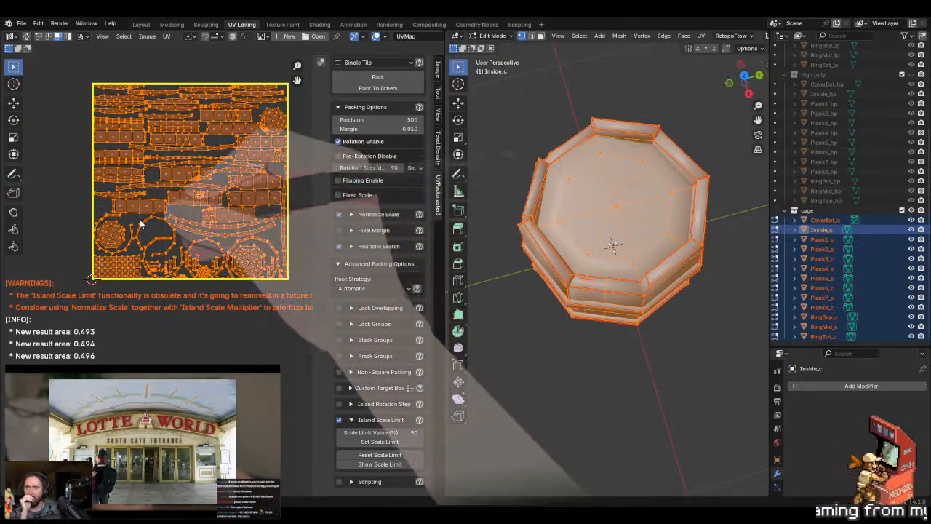
scroll(187, 256, "up", 6)
scroll(187, 254, "down", 2)
scroll(135, 237, "up", 6)
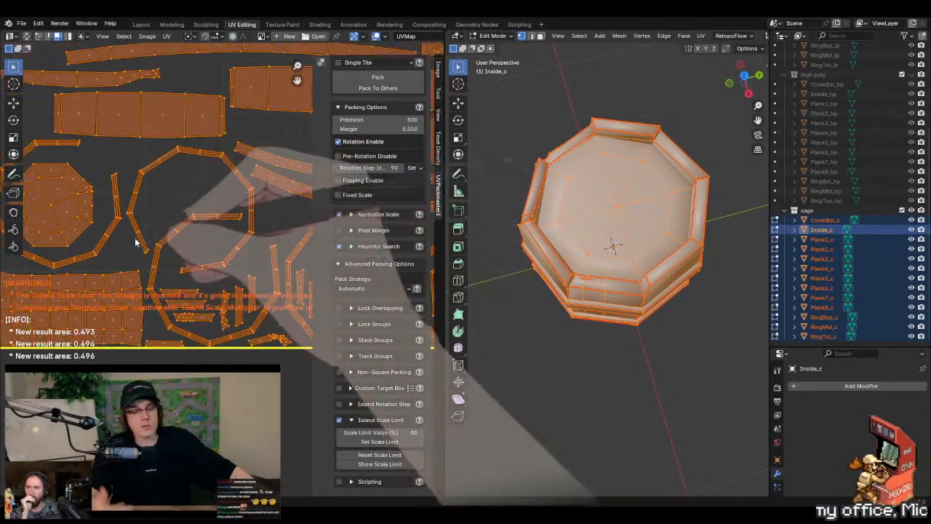
scroll(116, 204, "down", 9)
middle_click_drag(219, 182, 111, 234)
scroll(153, 227, "down", 1)
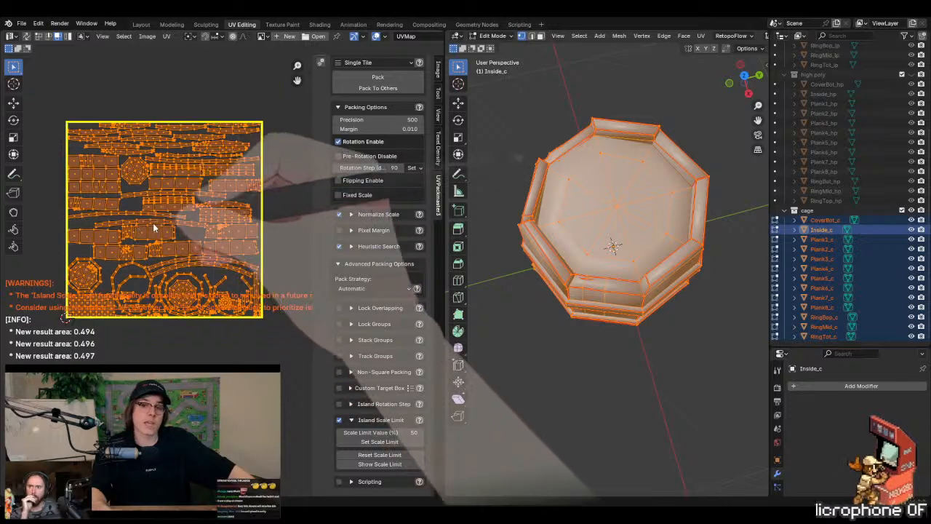
scroll(155, 226, "up", 1)
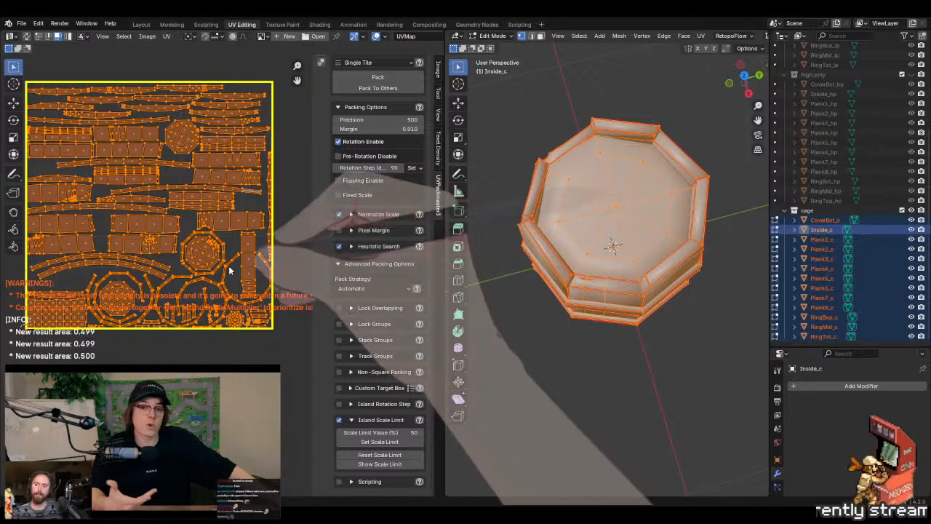
middle_click_drag(227, 257, 240, 271)
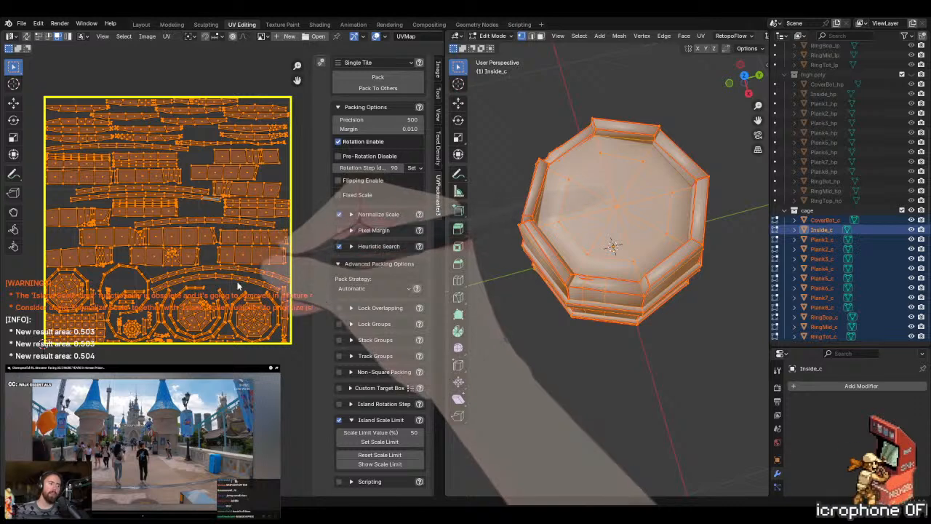
middle_click_drag(589, 360, 625, 296)
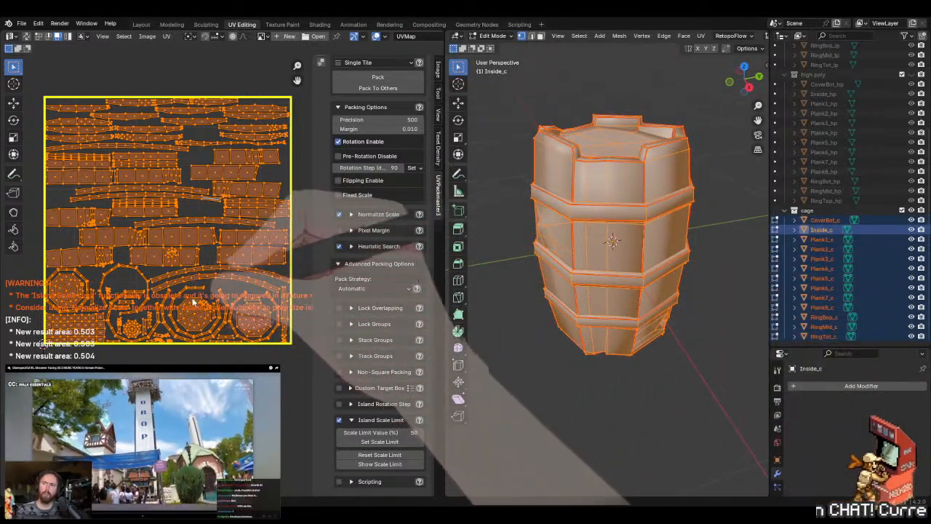
scroll(199, 297, "down", 3)
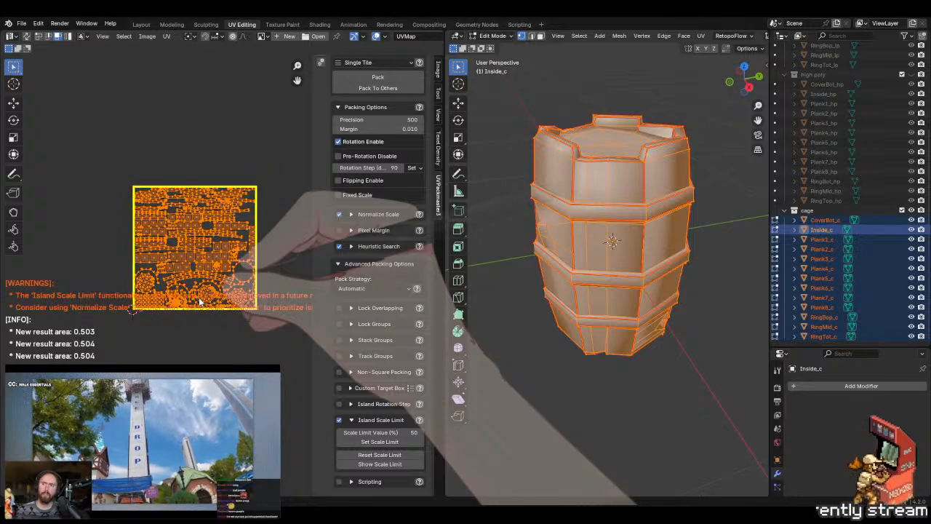
middle_click_drag(199, 297, 222, 246)
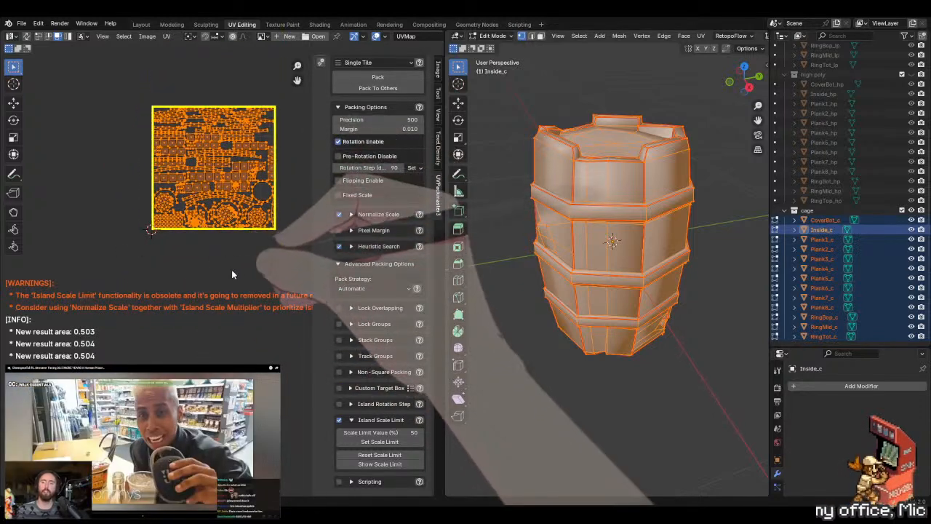
- Unwrap all the selected cage meshes again
scroll(235, 260, "down", 1)
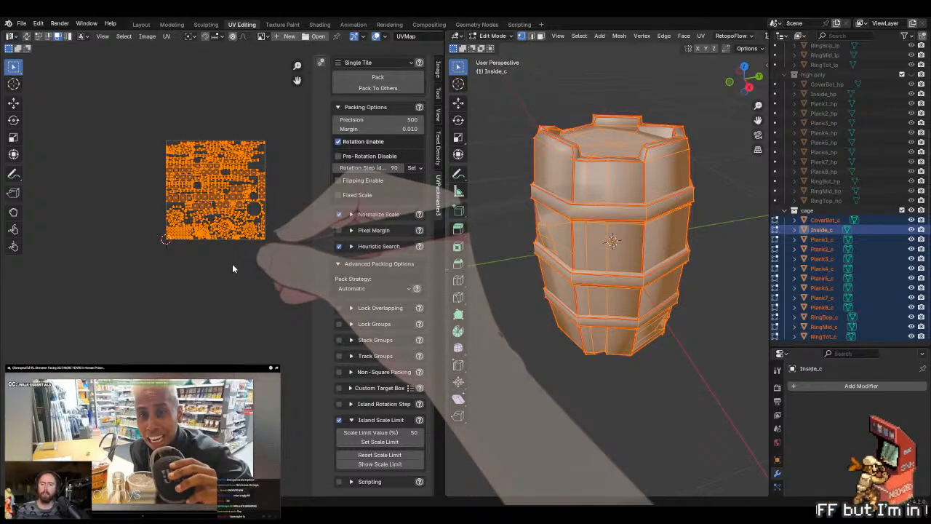
key("u")
left_click(224, 268)
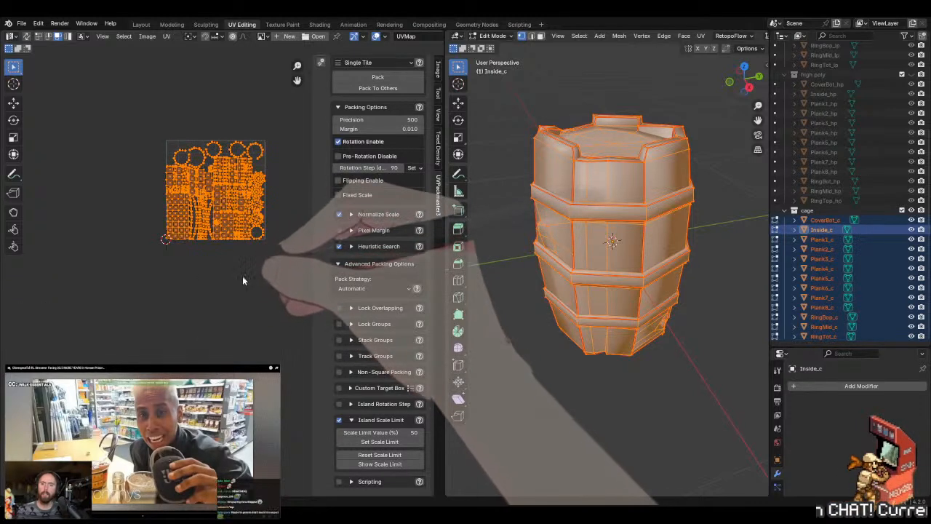
- Try moving the UV island of Inside_c's top face out of the tile with UV sync selection enabled, and turn the sync off again
middle_click_drag(588, 244, 626, 181)
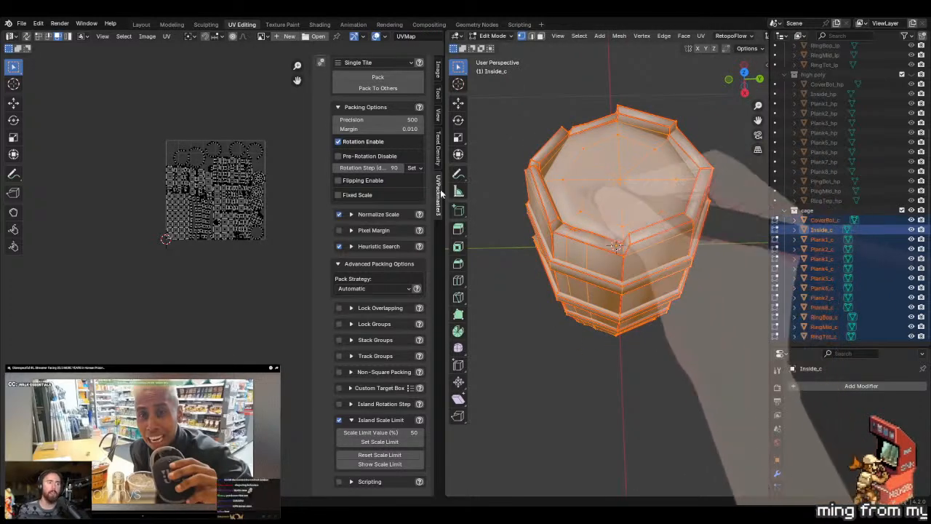
scroll(210, 154, "up", 2)
left_click(26, 37)
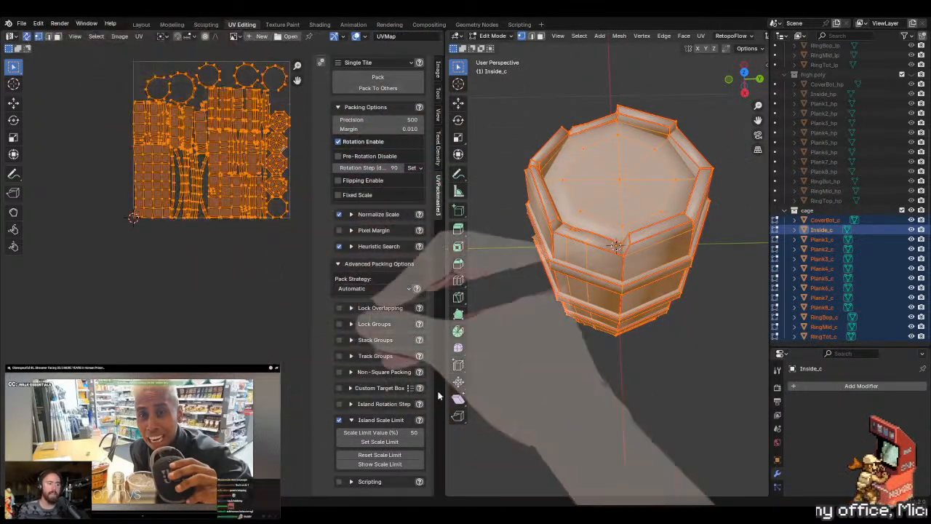
left_click(617, 480)
left_click_drag(648, 166, 603, 197)
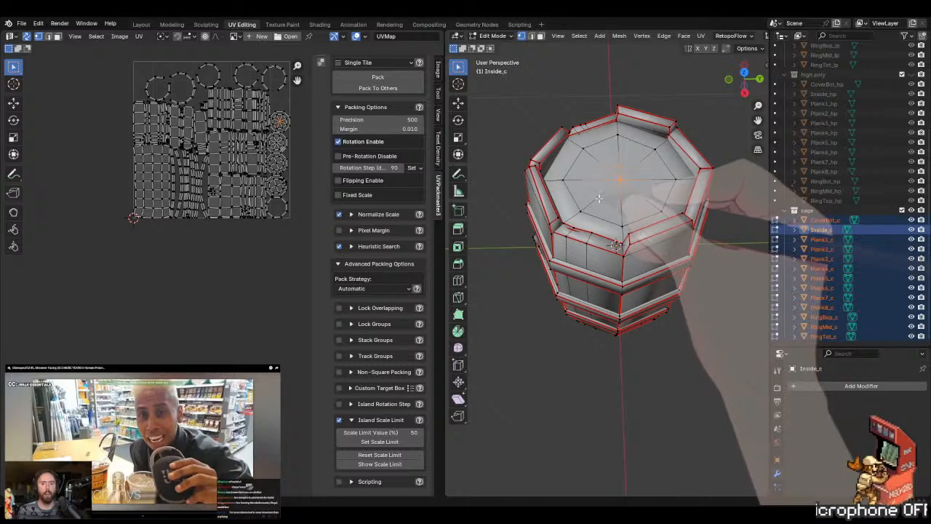
scroll(231, 140, "up", 2)
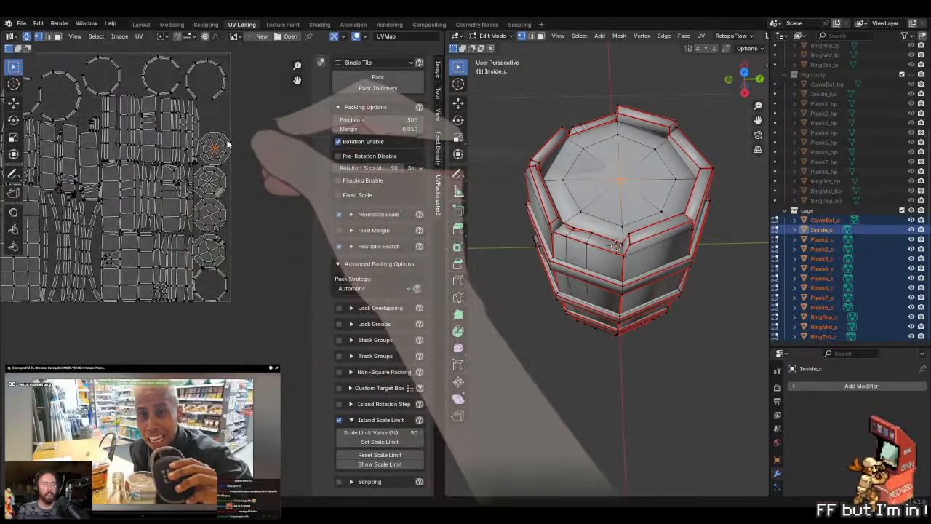
scroll(220, 153, "down", 2)
middle_click_drag(220, 153, 141, 235)
key("g")
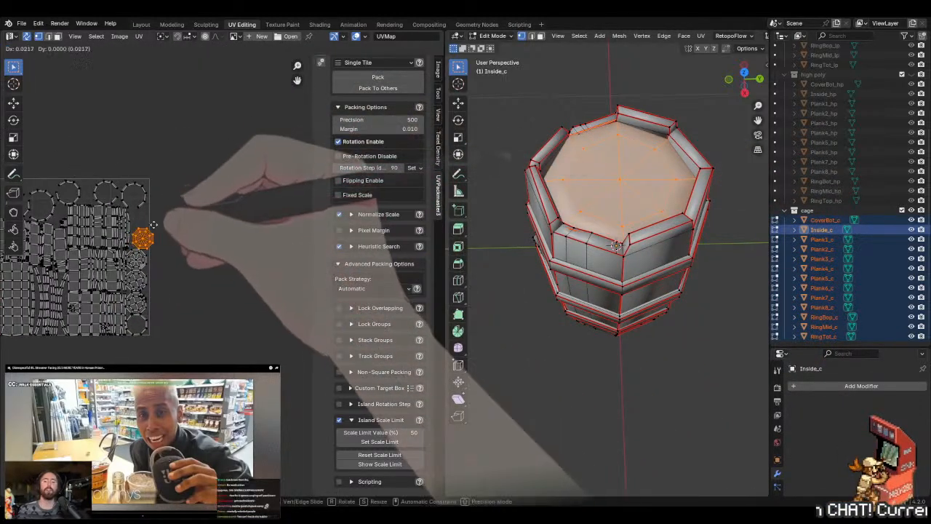
right_click(243, 168)
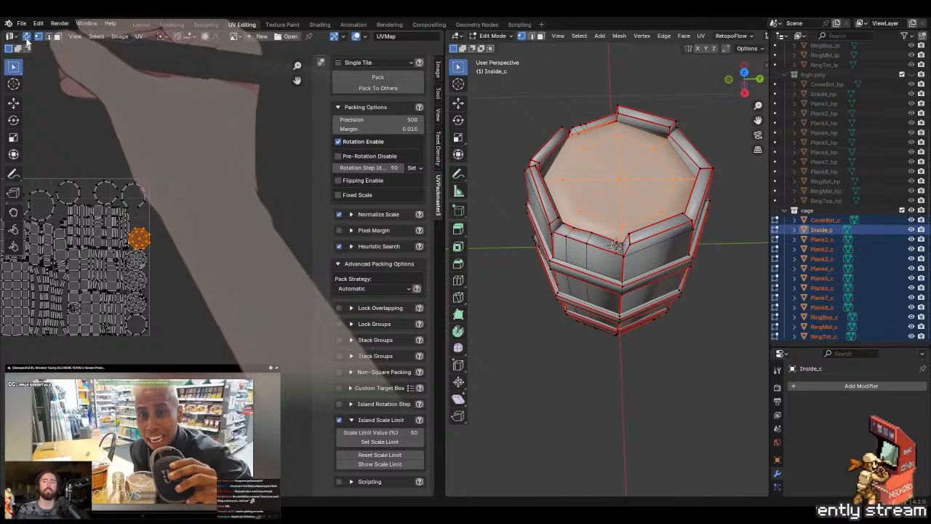
left_click(26, 36)
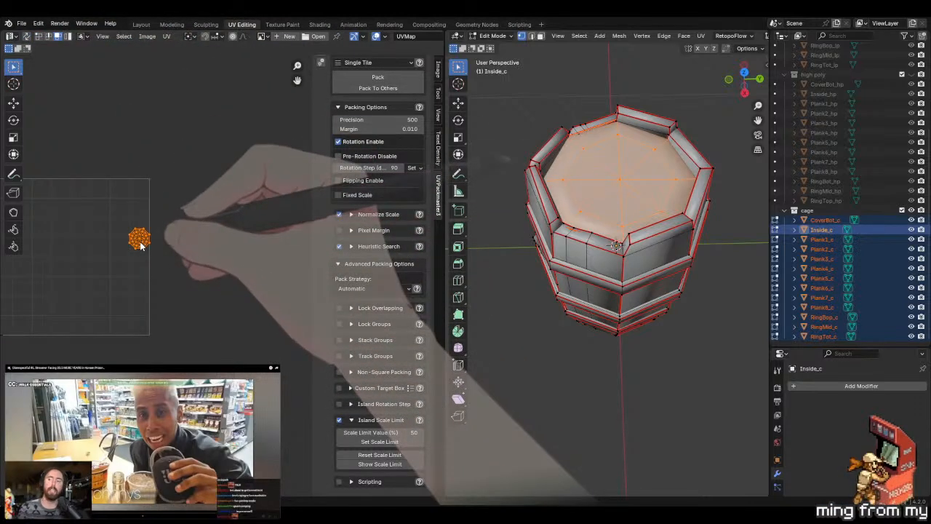
- Return to Object Mode and hide CoverBot_c and the three ring cage meshes, leaving only Inside_c and the eight planks visible
key("Tab")
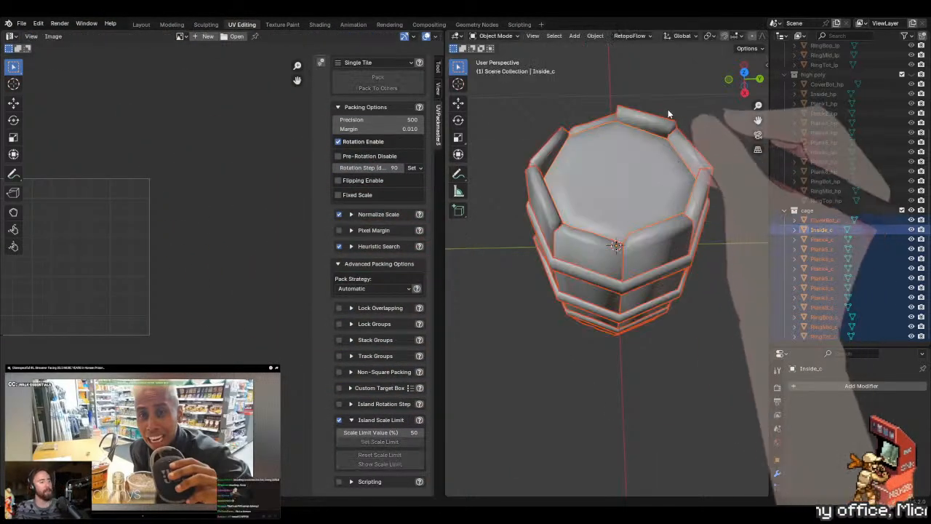
left_click(658, 121)
left_click(699, 152, "shift")
left_click(707, 210, "shift")
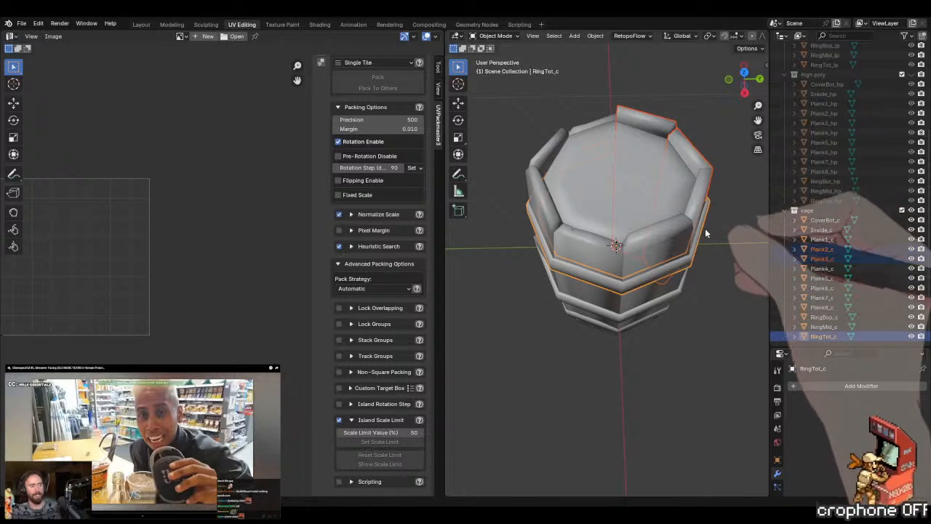
left_click(706, 233)
left_click_drag(912, 220, 911, 327)
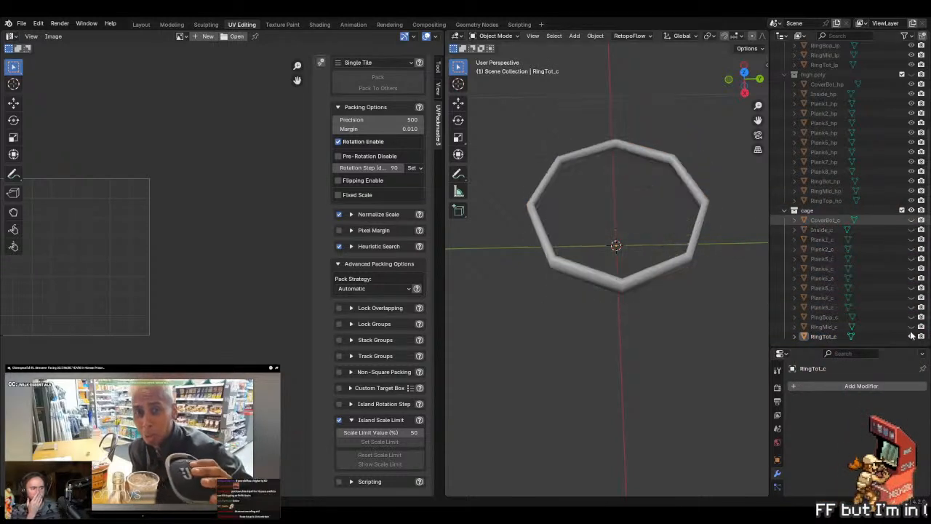
left_click_drag(912, 230, 913, 307)
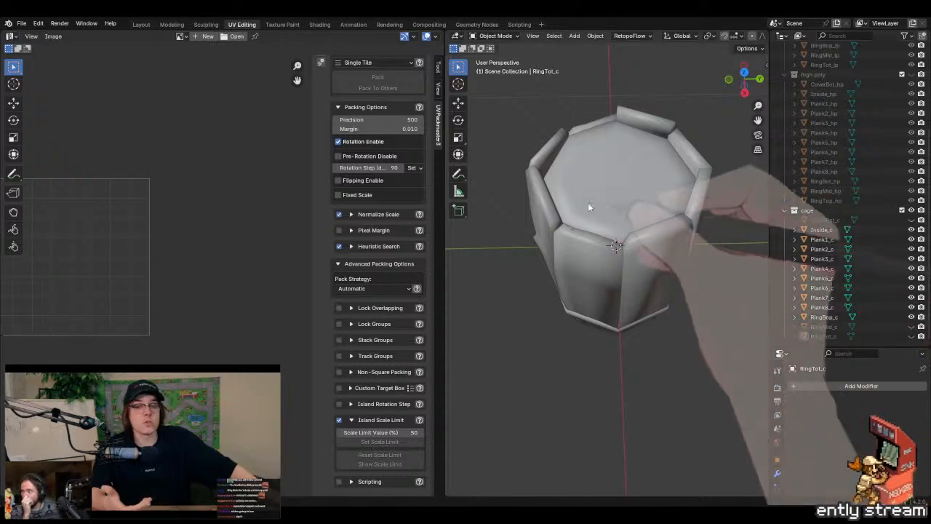
- Hide Inside_c and open Plank3_c in Edit Mode with its geometry selected
left_click(603, 197)
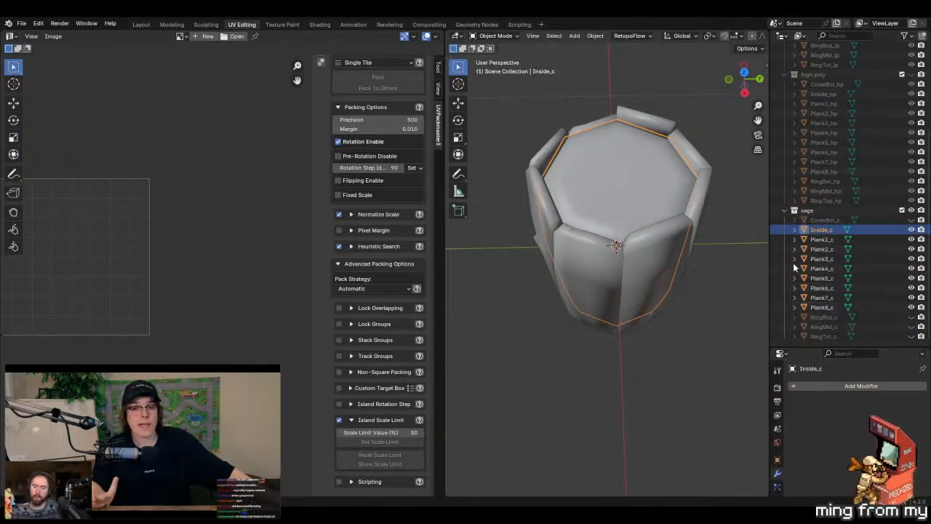
key("h")
left_click(640, 149)
key("Tab")
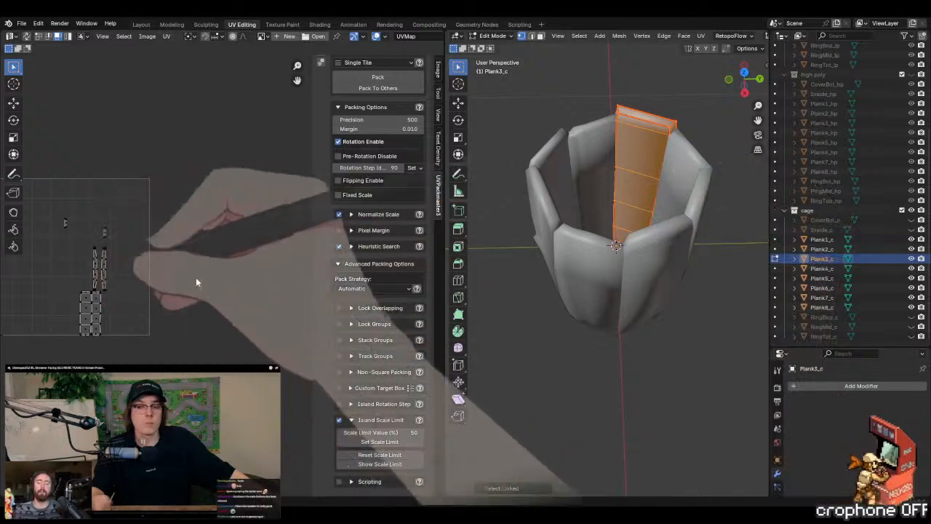
- Try selecting the inner-face UV island of Plank3_c with UV sync selection enabled, and turn the sync off again
left_click(26, 35)
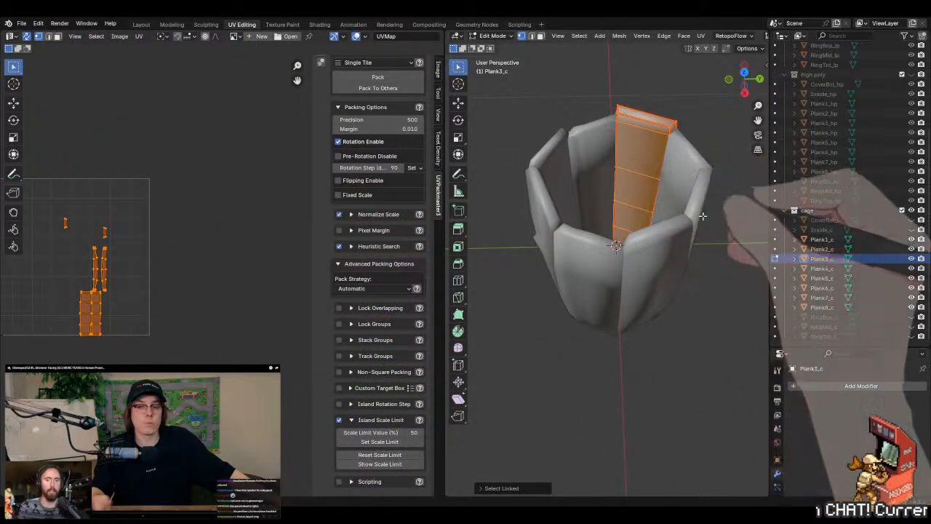
key("alt+a")
key("a")
left_click(102, 357)
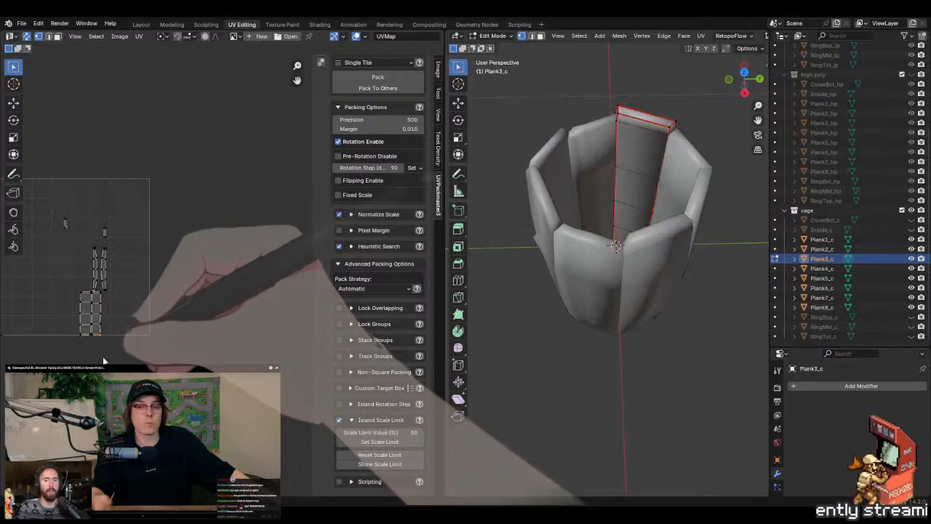
key("l")
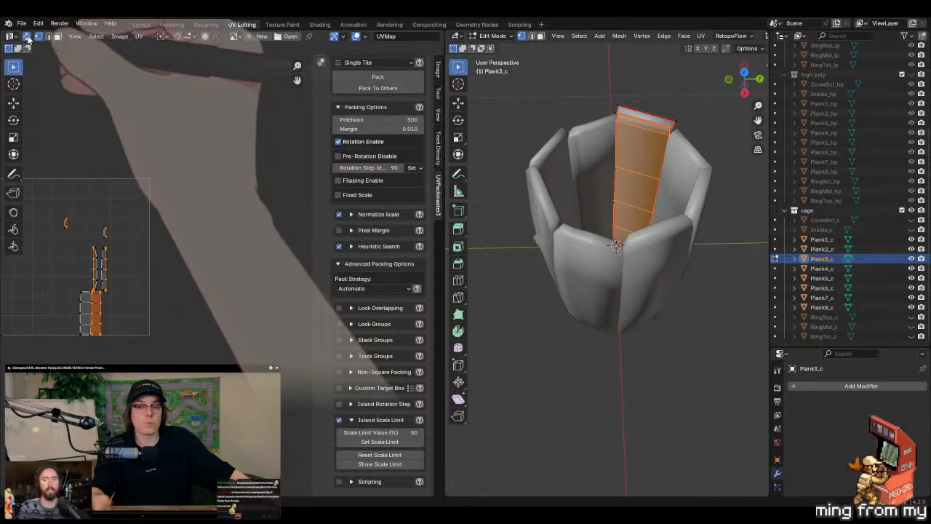
key("alt+a")
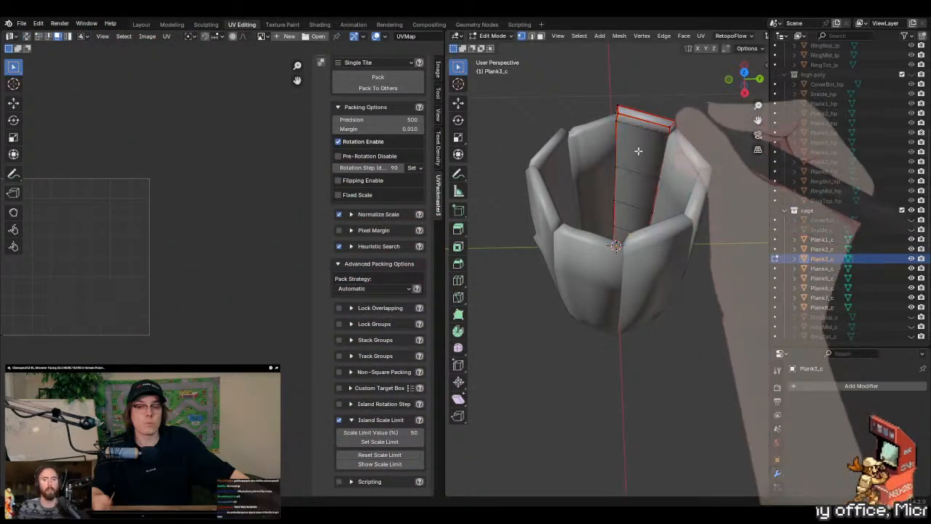
- Select Plank3_c's linked geometry and move the UV island of its inner face out of the tile
key("l")
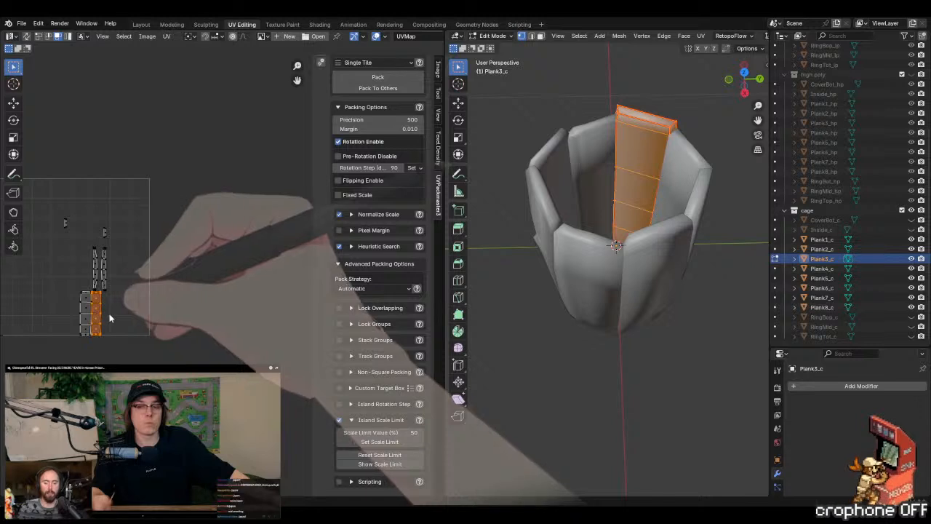
middle_click_drag(109, 317, 149, 302)
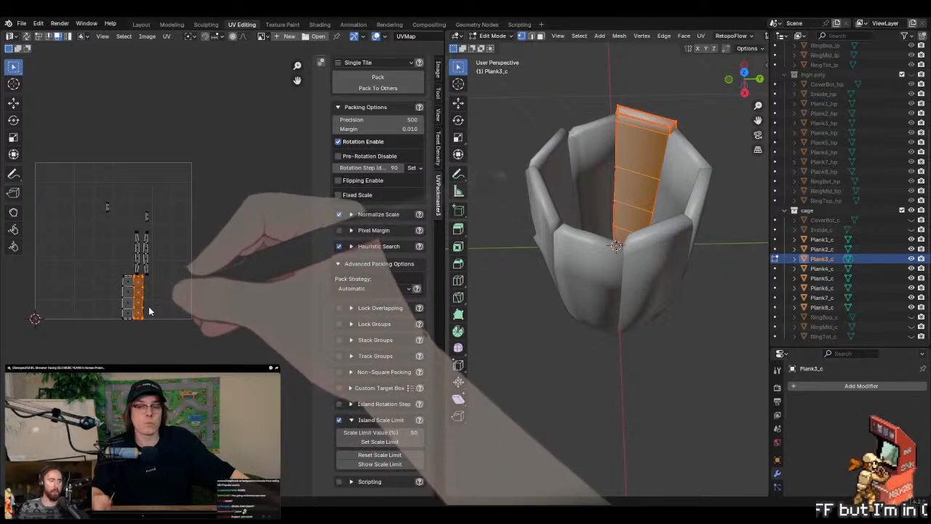
left_click(148, 307)
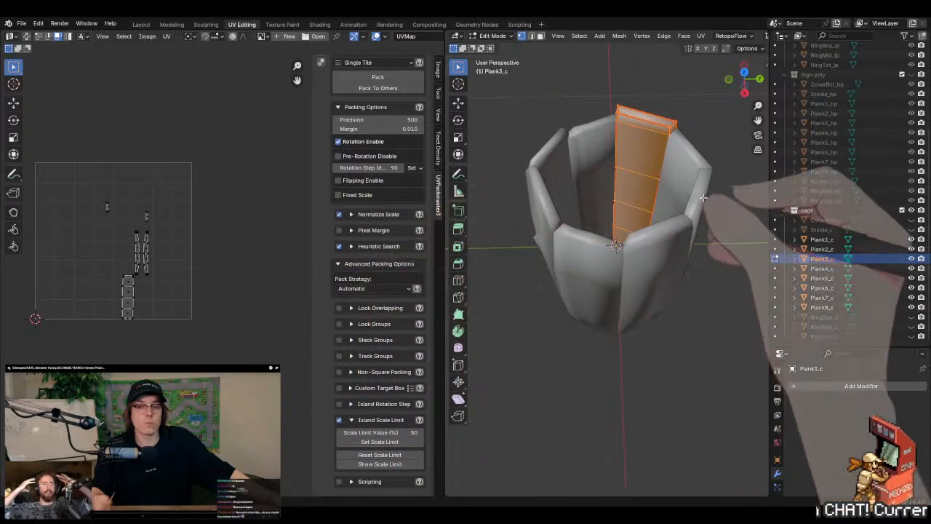
- Switch to Plank2_c, select its linked inner faces in face mode, and move their UV island to the right of the tile
left_click(695, 177)
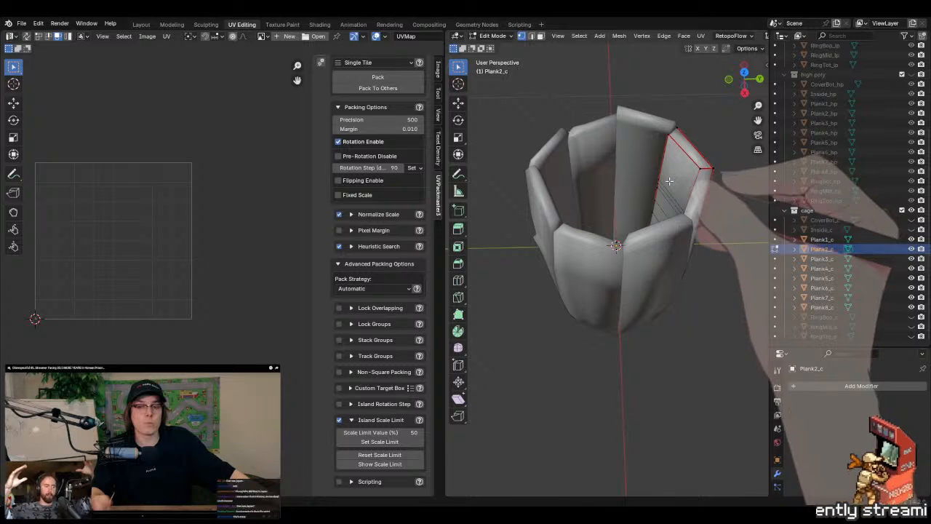
left_click(731, 124)
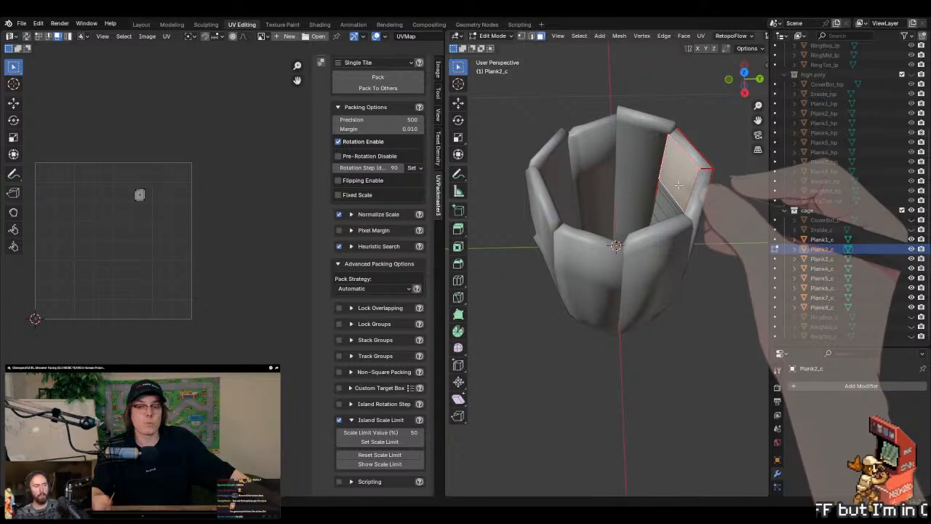
key("l")
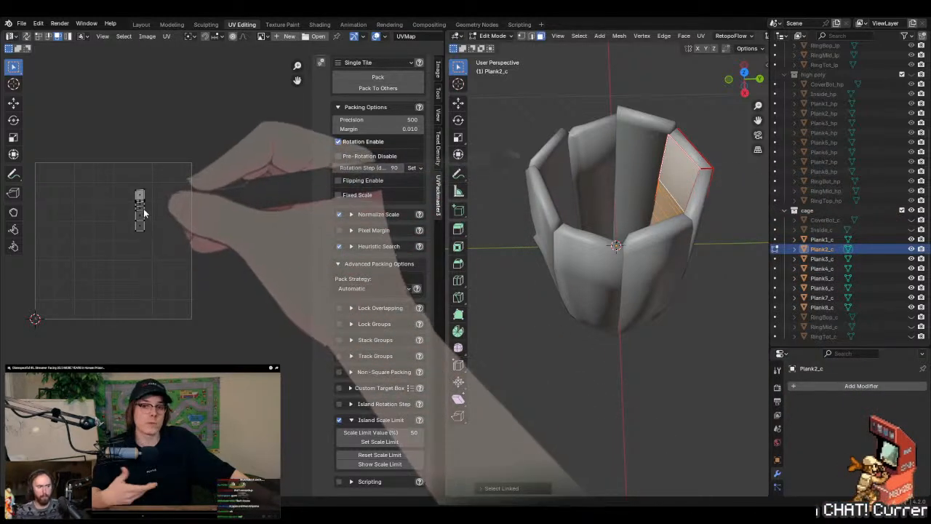
key("g")
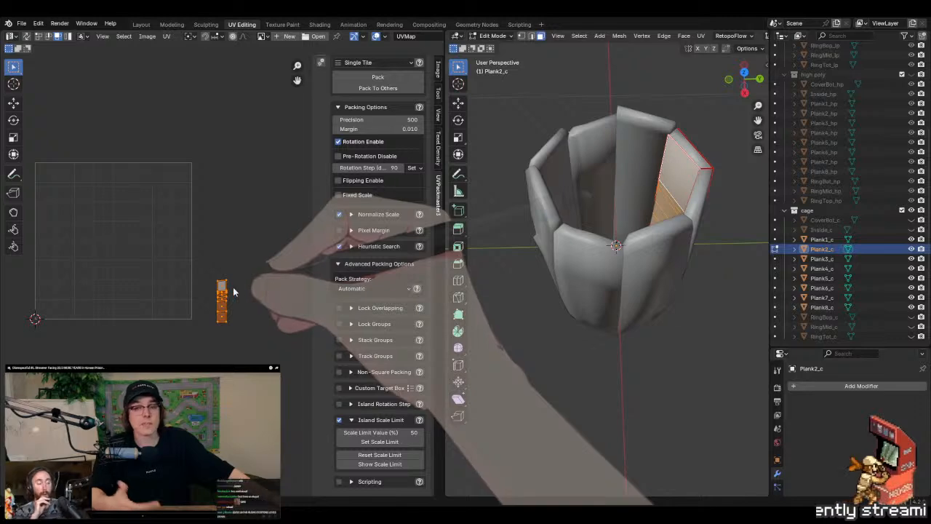
key("Tab")
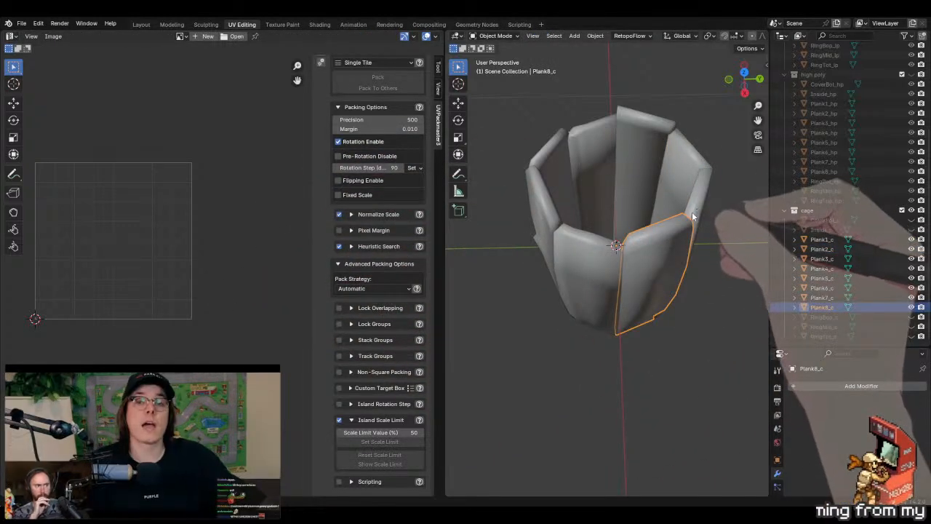
- Open Plank1_c in Edit Mode, select its linked inner faces, and move their UV island to the right of the tile
left_click(692, 212)
key("Tab")
middle_click_drag(651, 208, 749, 203)
middle_click_drag(586, 192, 569, 169)
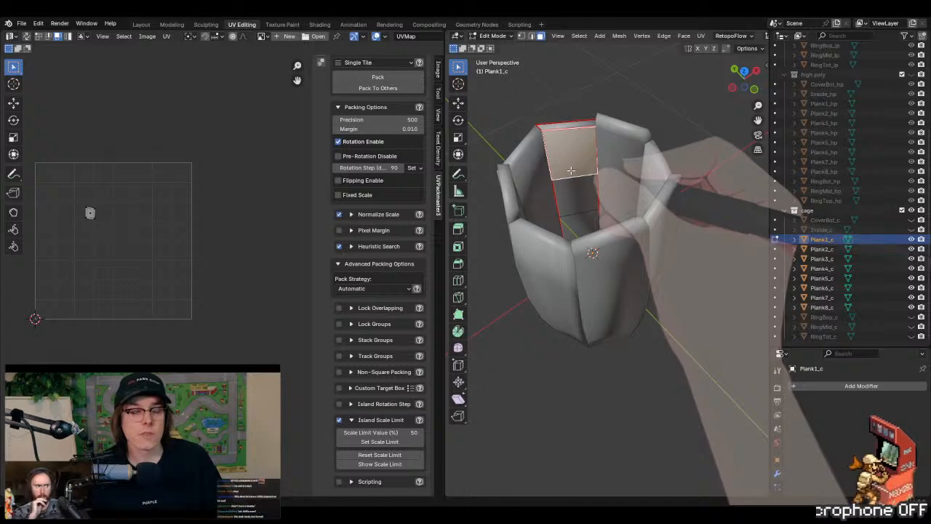
left_click(571, 170, "alt")
key("g")
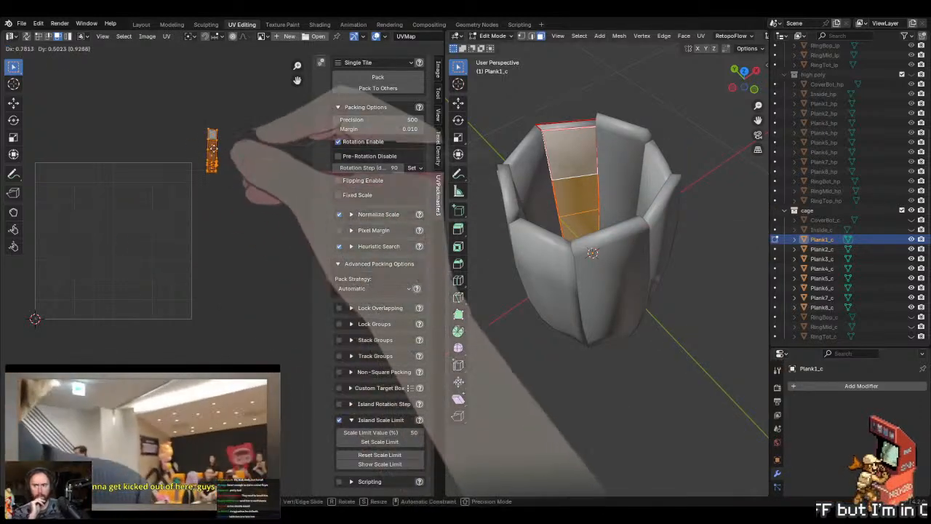
left_click(241, 243)
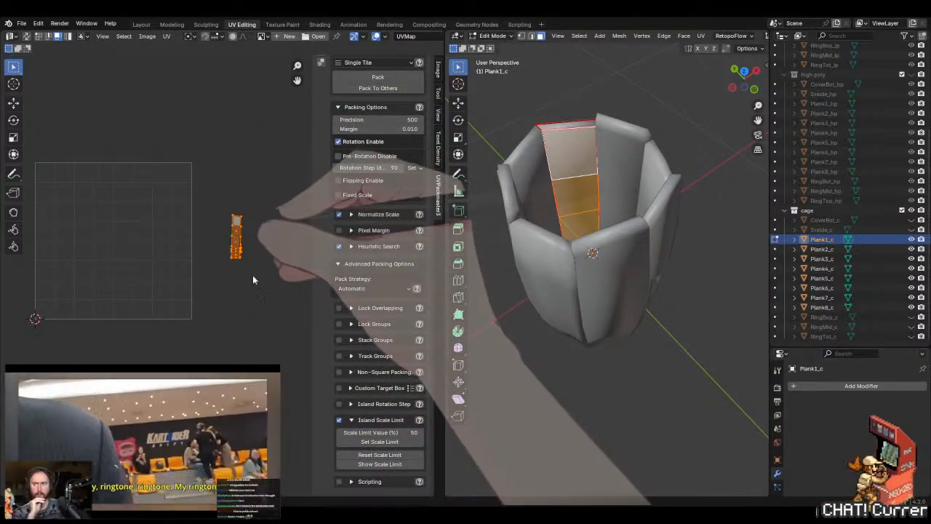
- Switch to Plank8_c, select its linked inner faces, and move their UV island to the right of the tile
left_click(598, 149, "alt")
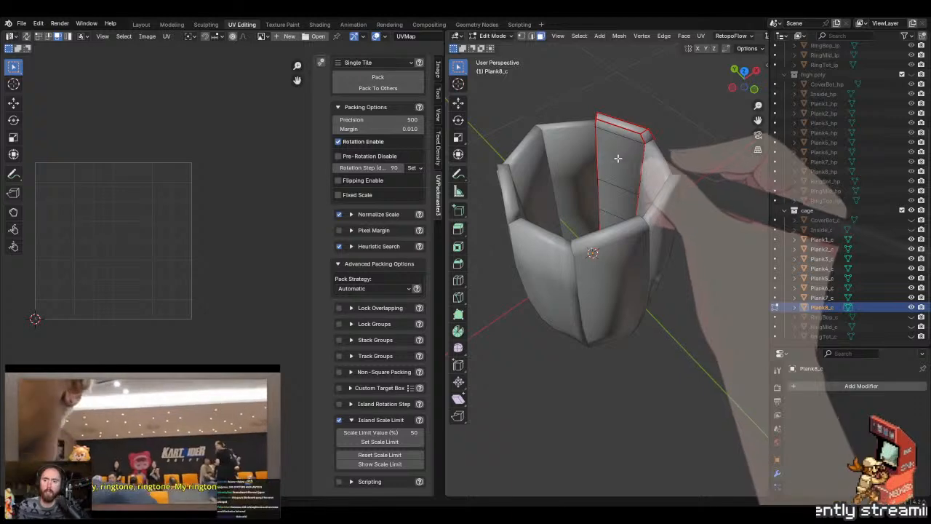
left_click(621, 153, "alt")
key("a")
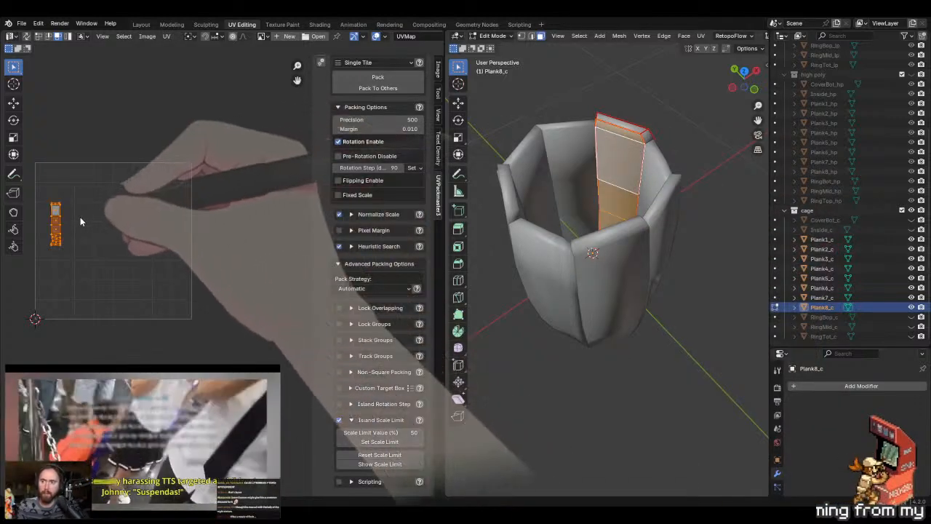
key("g")
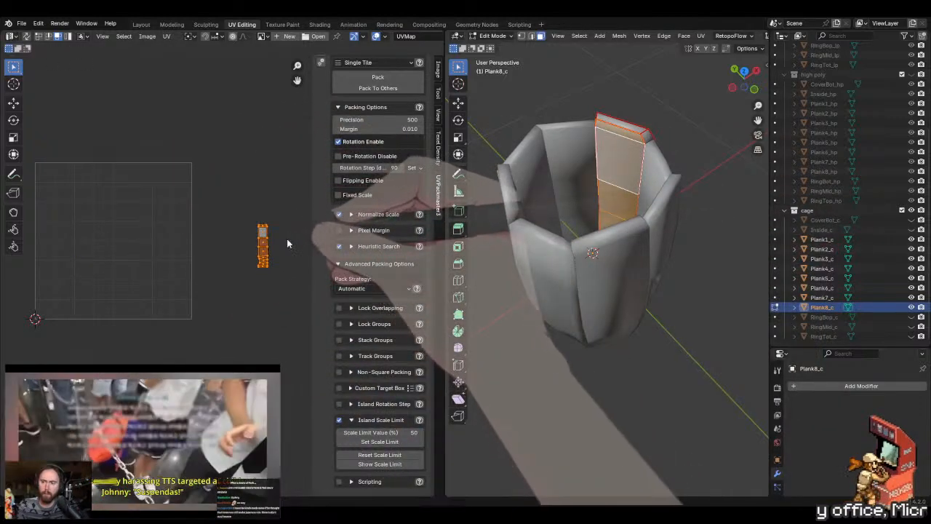
left_click(287, 239)
key("Tab")
- Open Plank7_c in Edit Mode, select its linked inner faces, and move their UV island to the right of the tile
middle_click_drag(541, 229, 604, 182)
left_click(603, 181)
key("Tab")
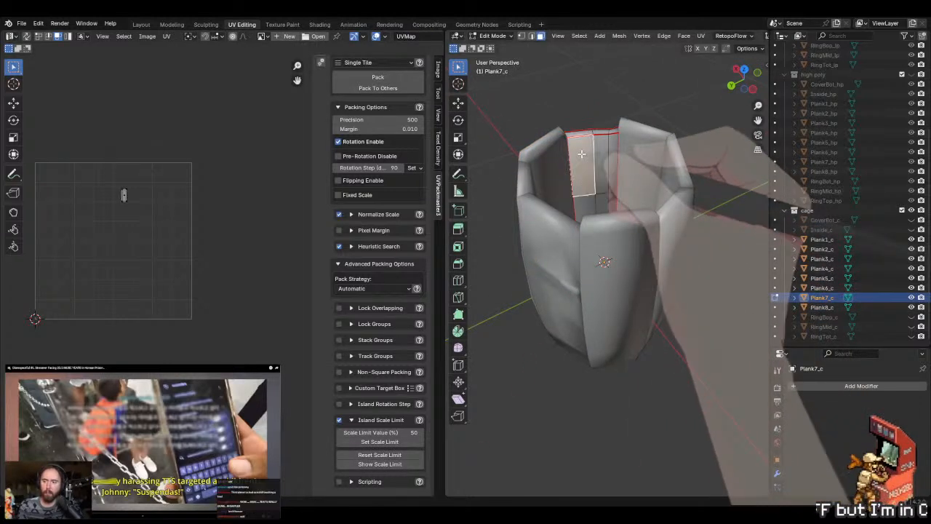
key("a")
key("a")
key("g")
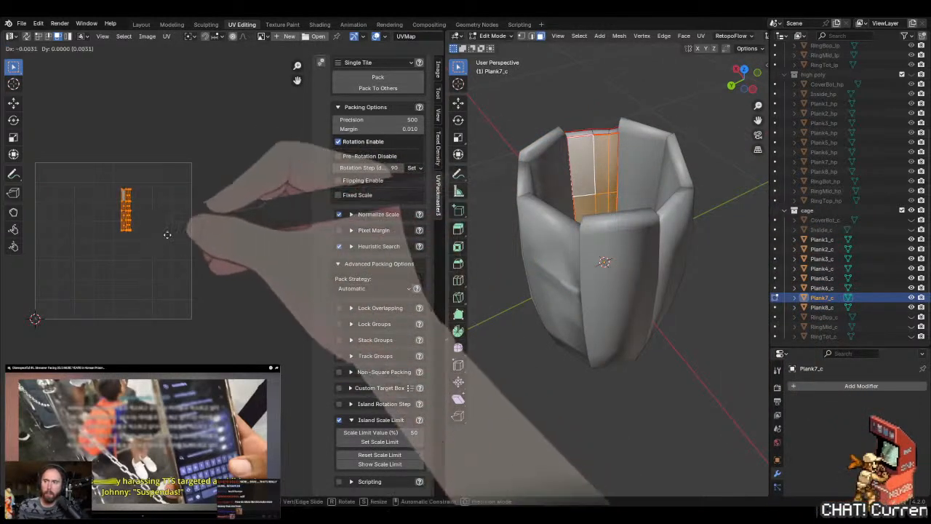
left_click(266, 240)
key("Tab")
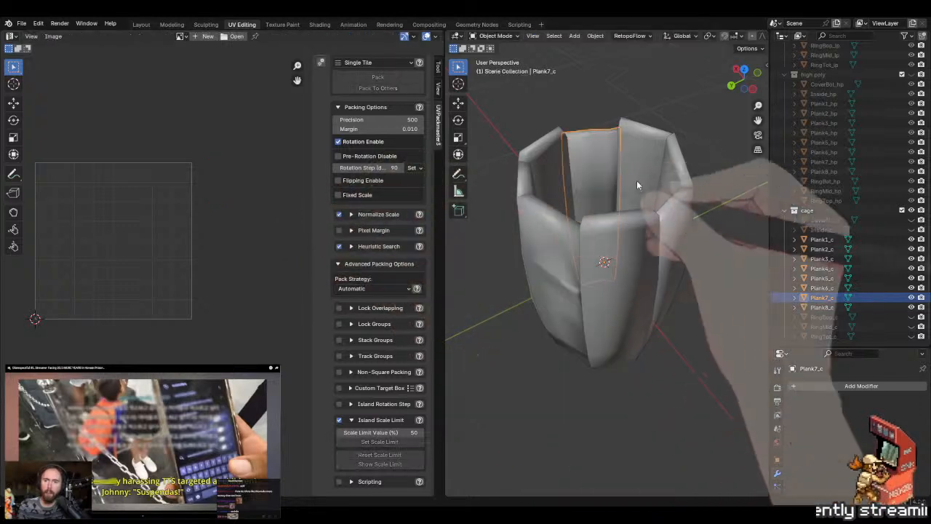
- Open Plank6_c in Edit Mode, select its linked inner faces, and move their UV island to the right of the tile
left_click(641, 168)
key("Tab")
key("l")
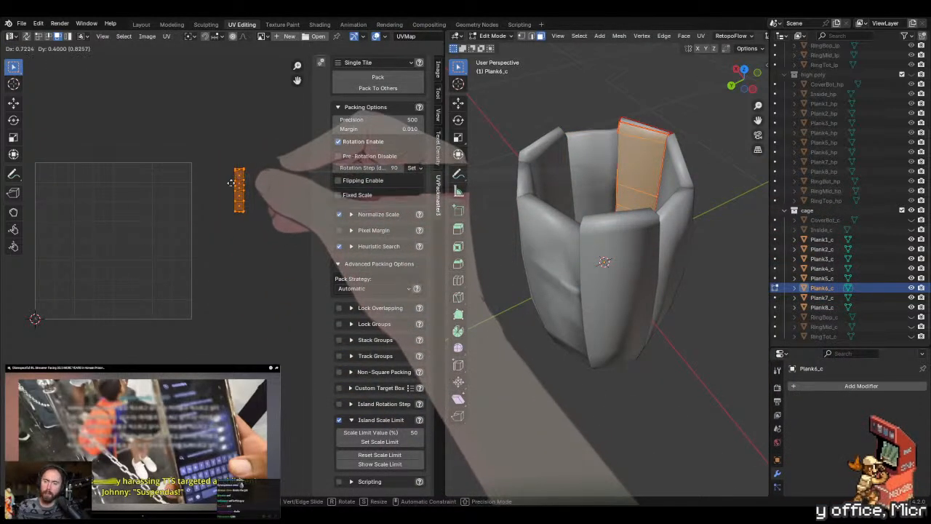
left_click(240, 239)
key("Tab")
- Open Plank5_c in Edit Mode, select its linked inner faces, and move their UV island to the right of the tile
middle_click_drag(602, 183, 656, 160)
left_click(595, 145)
key("Tab")
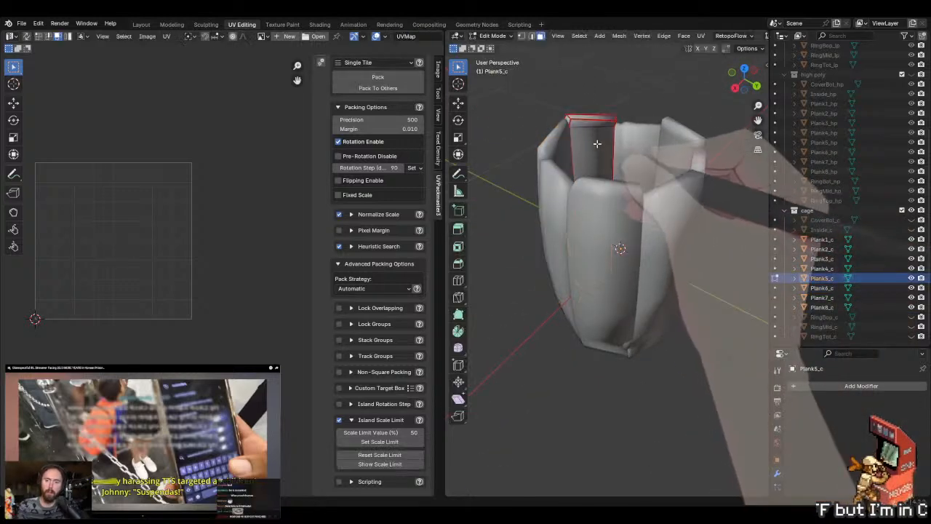
key("l")
key("a")
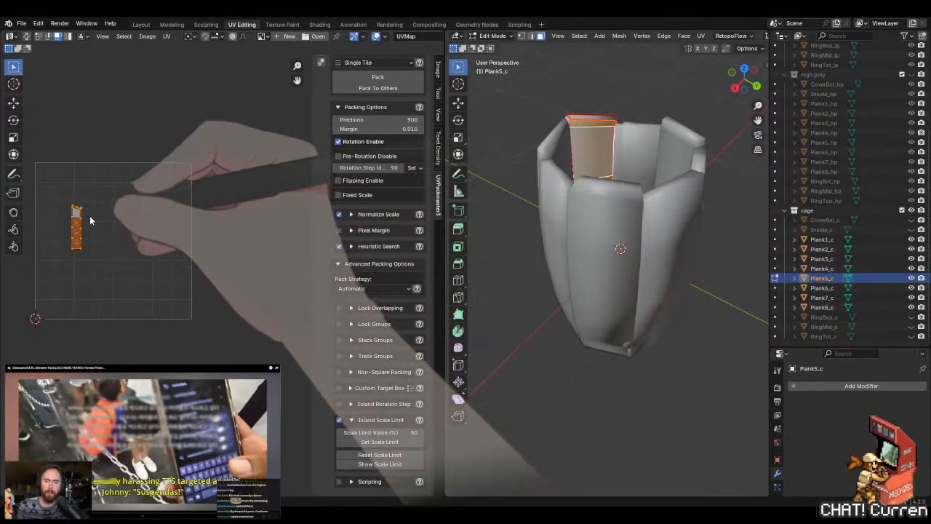
key("g")
left_click(269, 203)
key("Tab")
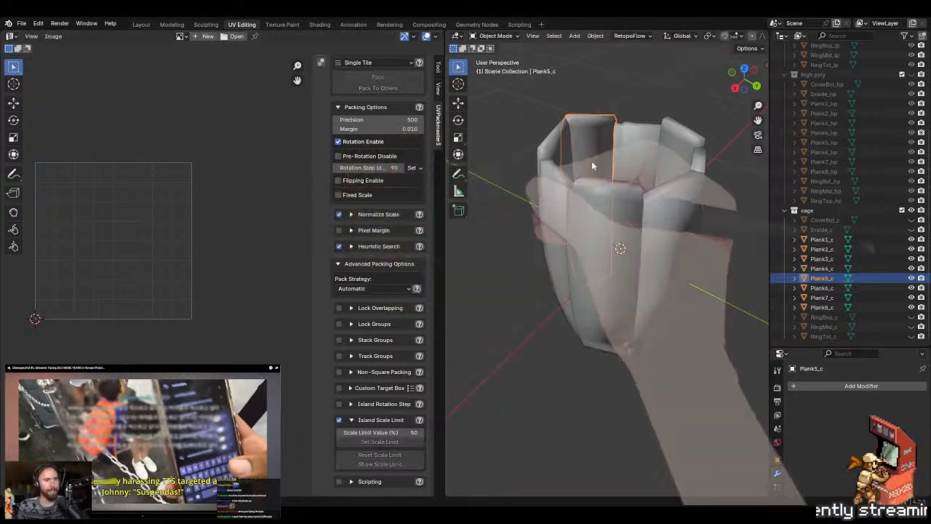
- Open Plank4_c in Edit Mode, select its linked inner faces, and move their UV island to the right of the tile
middle_click_drag(592, 161, 673, 163)
left_click(609, 147)
key("Tab")
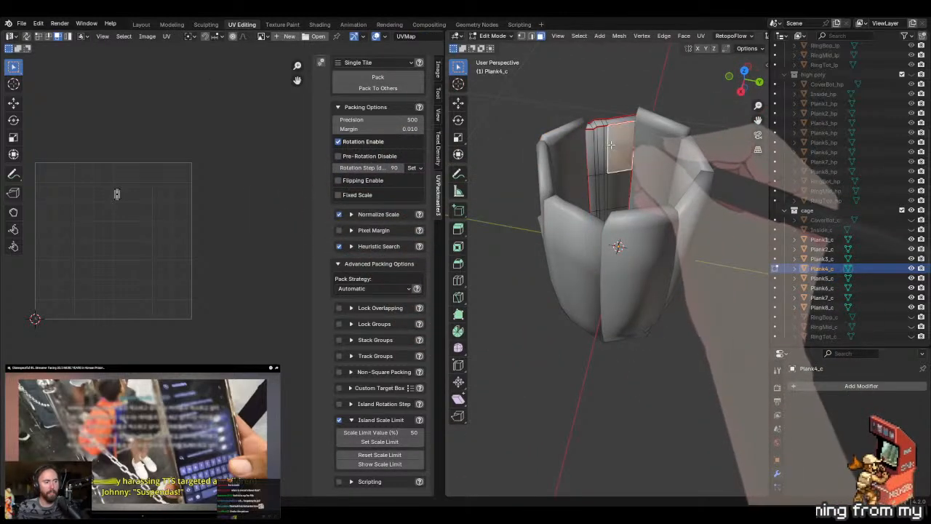
key("a")
key("g")
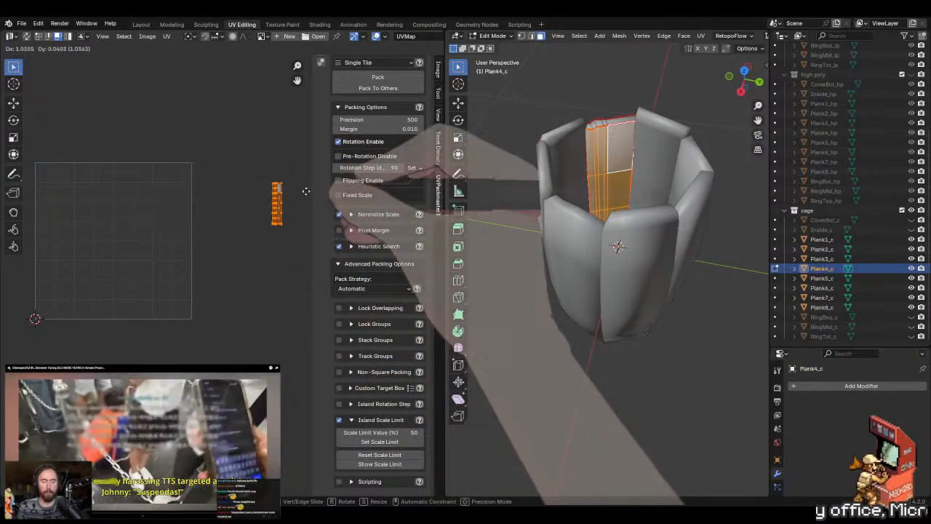
left_click(320, 187)
key("Tab")
- Reopen Plank3_c in Edit Mode to check its UV islands, and return to Object Mode
left_click(656, 156)
key("Tab")
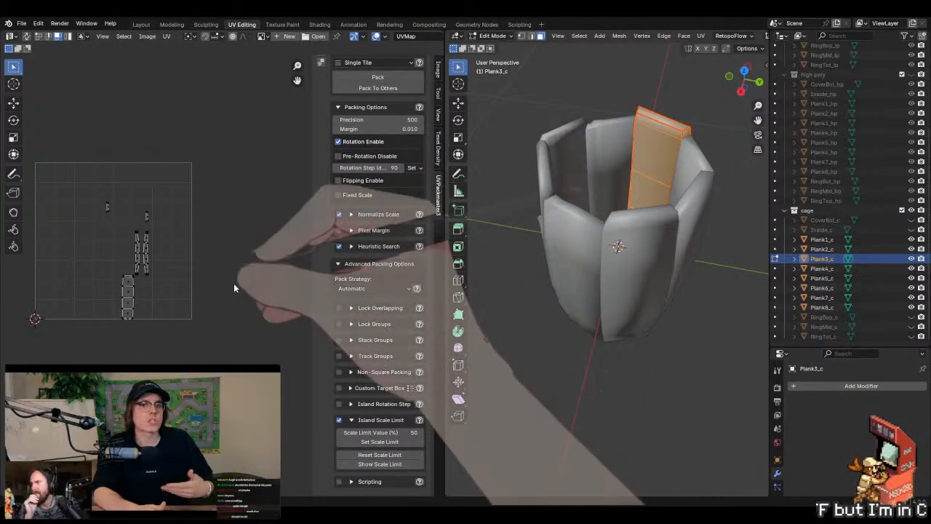
middle_click_drag(679, 202, 710, 257)
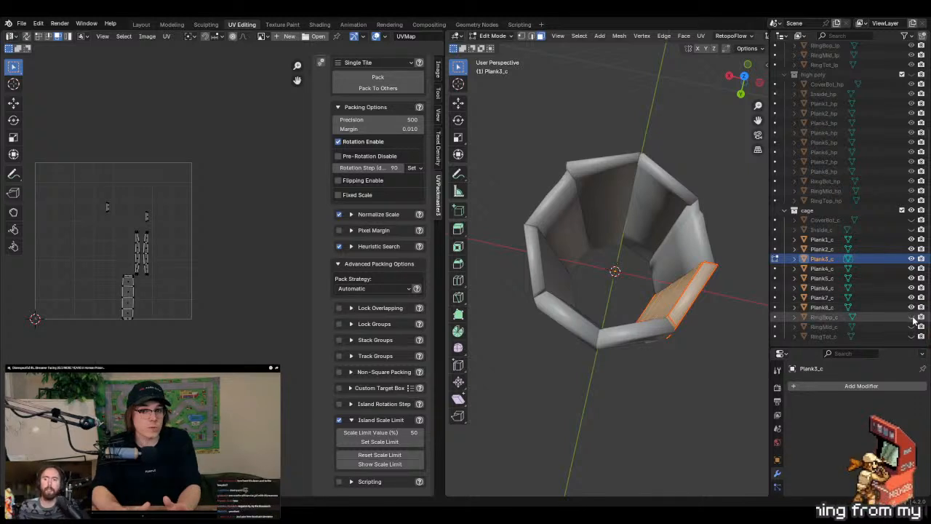
key("Tab")
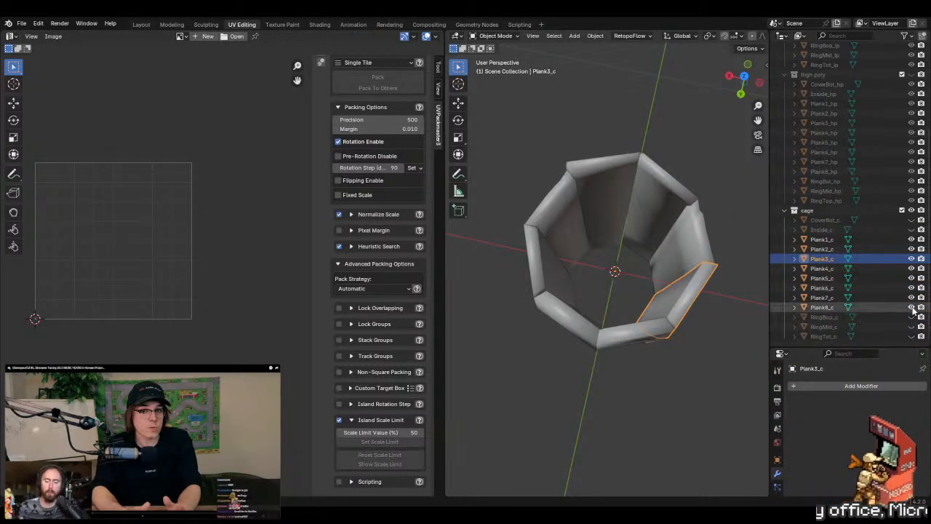
- Show Inside_c, open it in Edit Mode, and hide the eight plank cage meshes
left_click(912, 230)
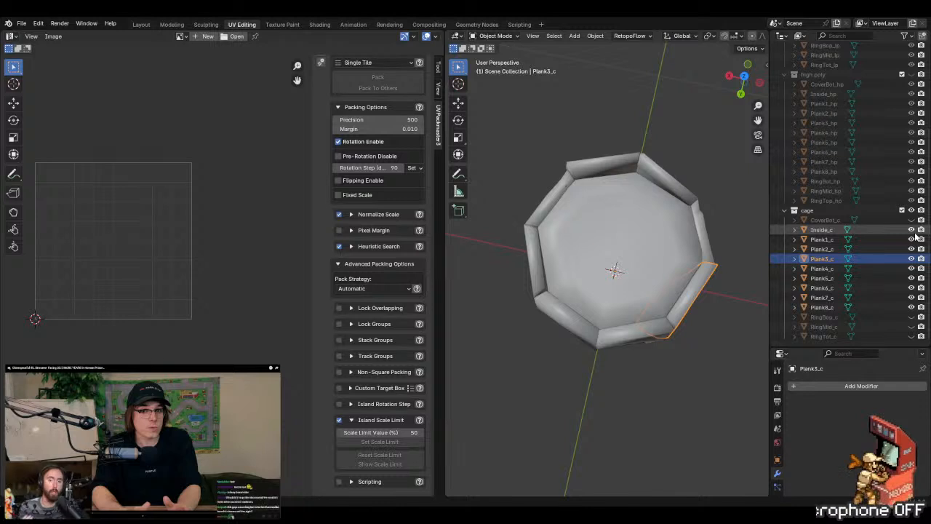
left_click(641, 275)
middle_click_drag(641, 275, 543, 306)
key("Tab")
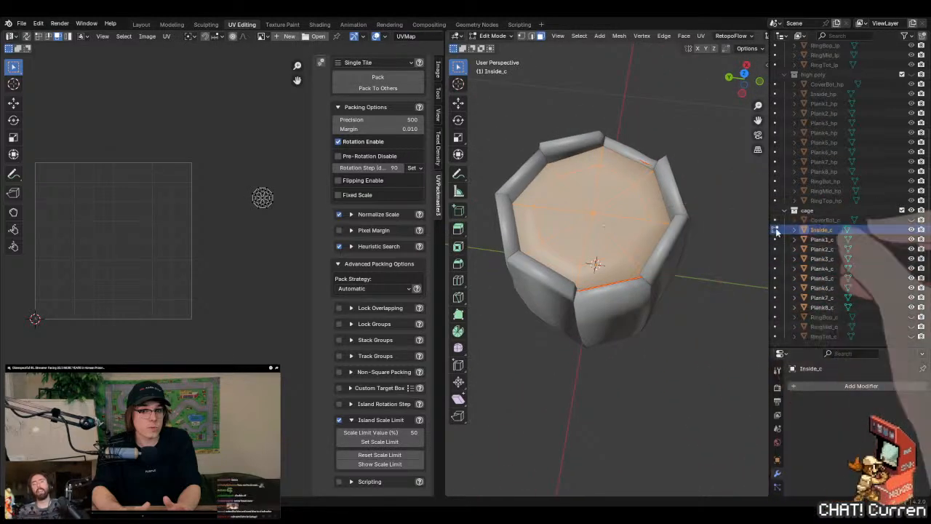
left_click_drag(911, 239, 913, 308)
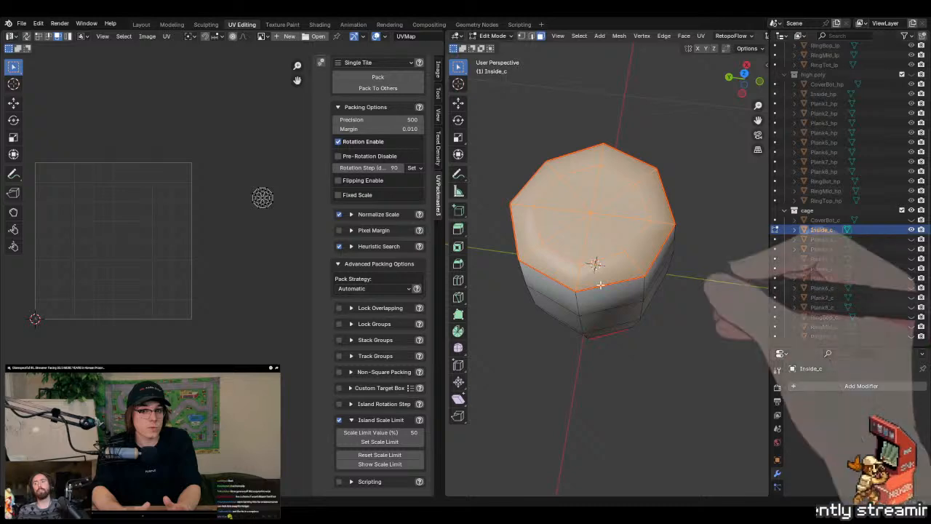
- Move the UV island of Inside_c's top cap from the right of the tile back into its upper area
middle_click_drag(601, 285, 595, 267)
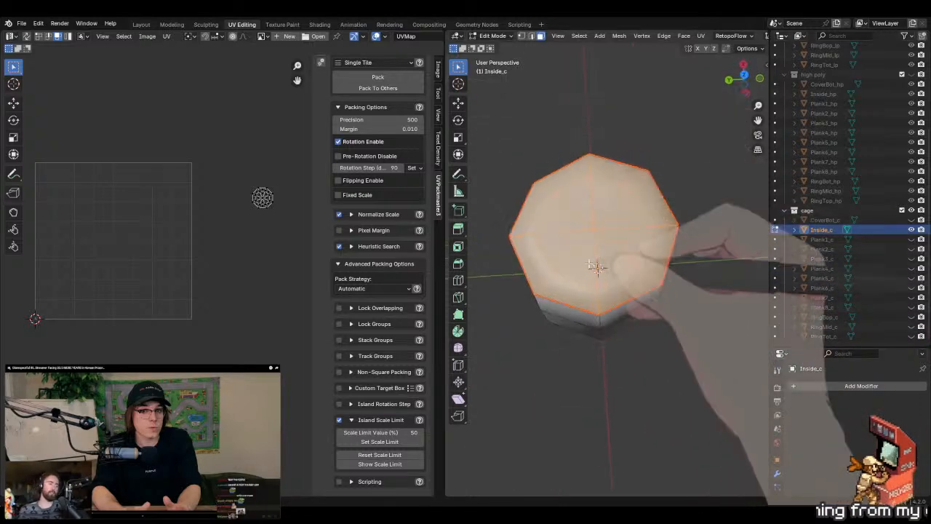
left_click_drag(284, 167, 223, 243)
key("g")
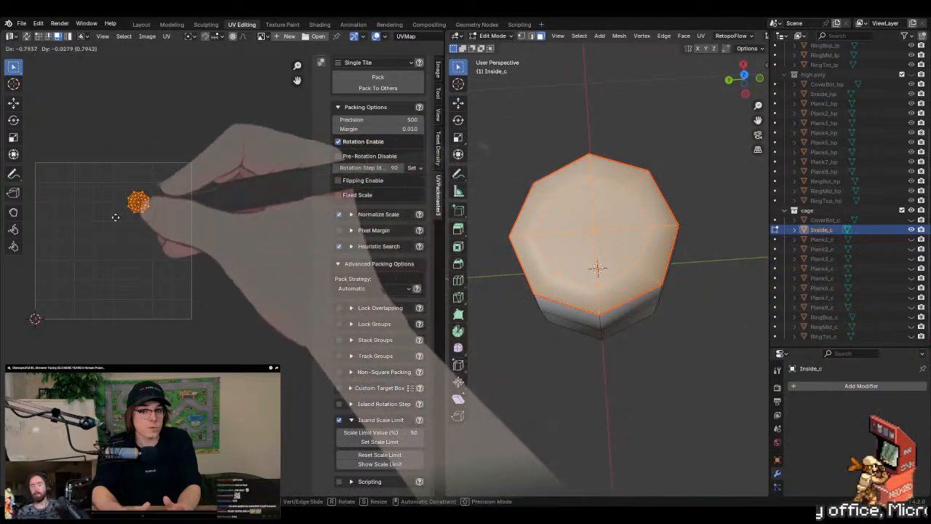
left_click(115, 217)
- Select Inside_c's linked side faces and move their UV island below the tile
key("alt+a")
middle_click_drag(640, 328, 661, 386)
left_click(611, 209)
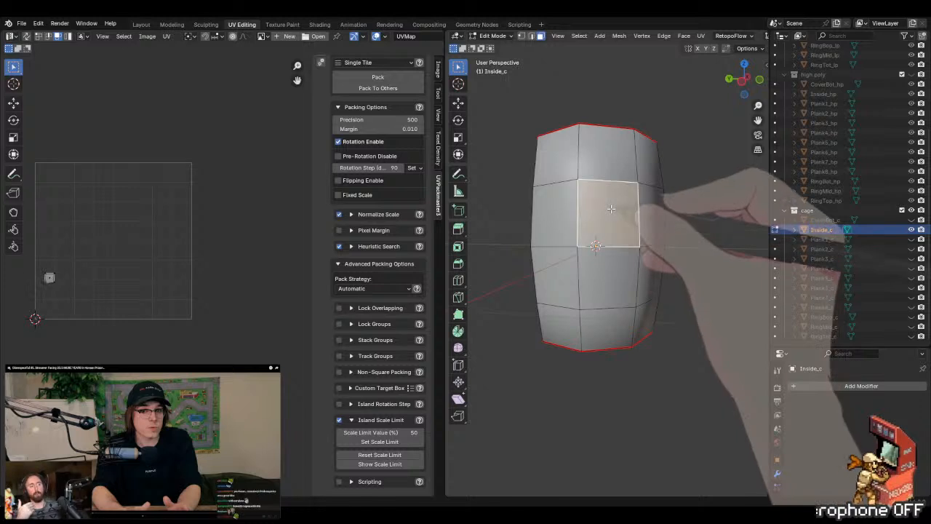
key("ctrl+l")
key("alt+a")
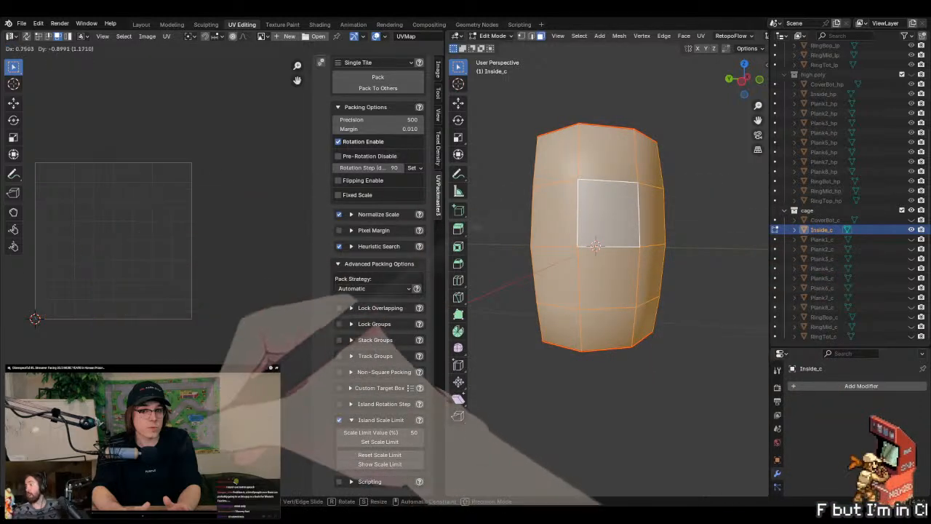
key("alt+a")
- Select Inside_c's linked bottom cap faces and move their UV island below the tile
middle_click_drag(614, 422, 606, 369)
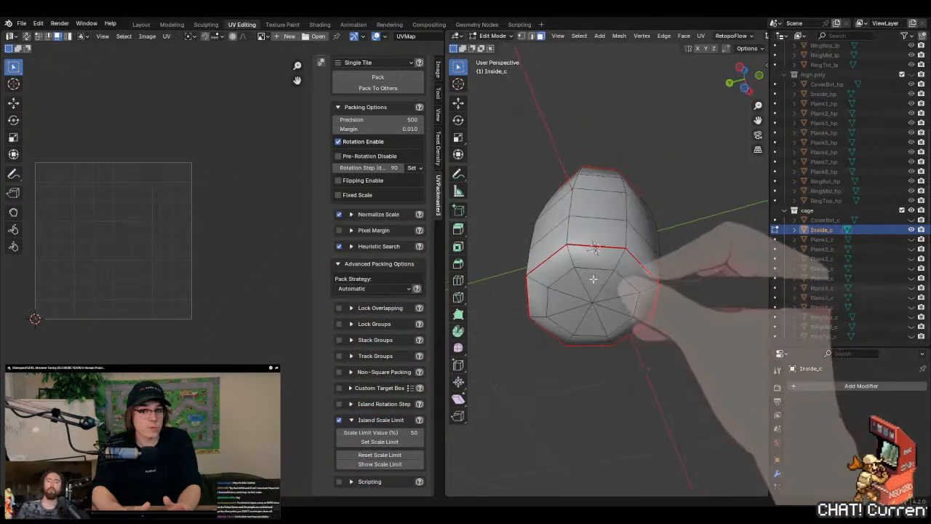
left_click(595, 256)
key("ctrl+l")
key("alt+a")
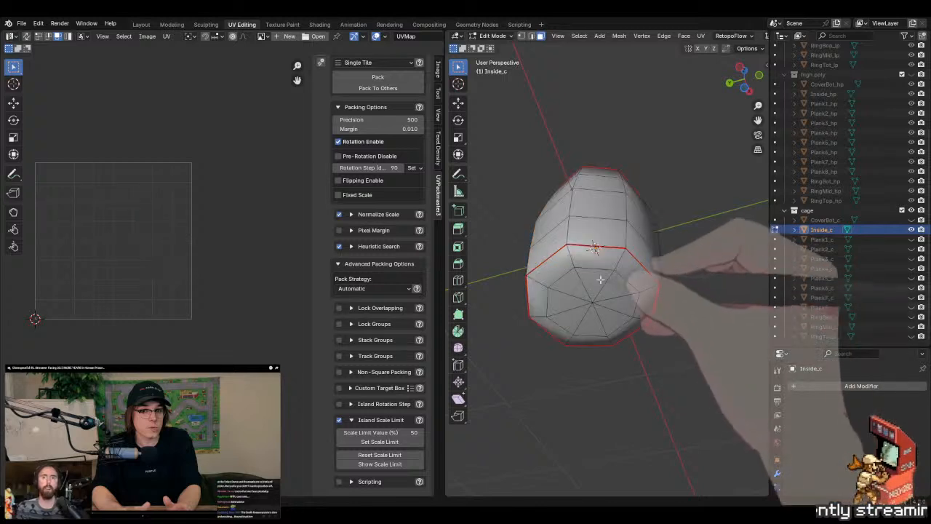
key("ctrl+l")
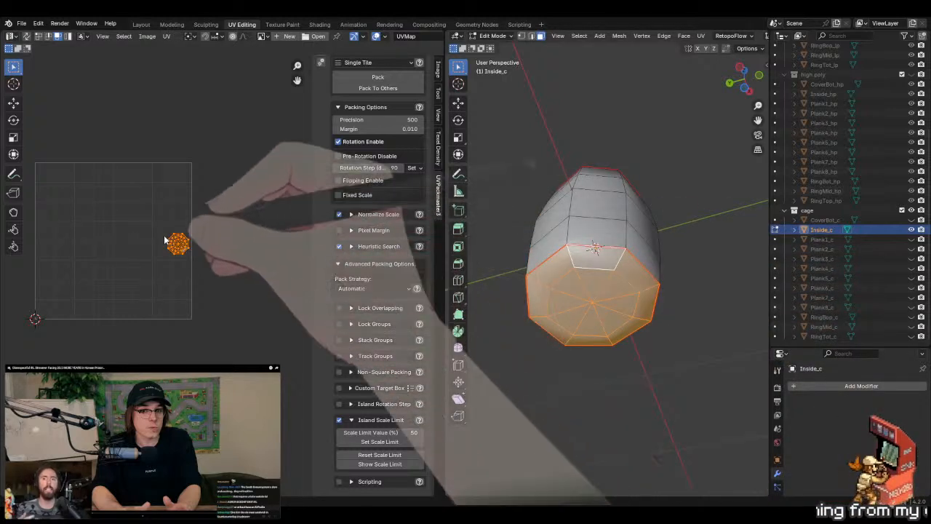
key("g")
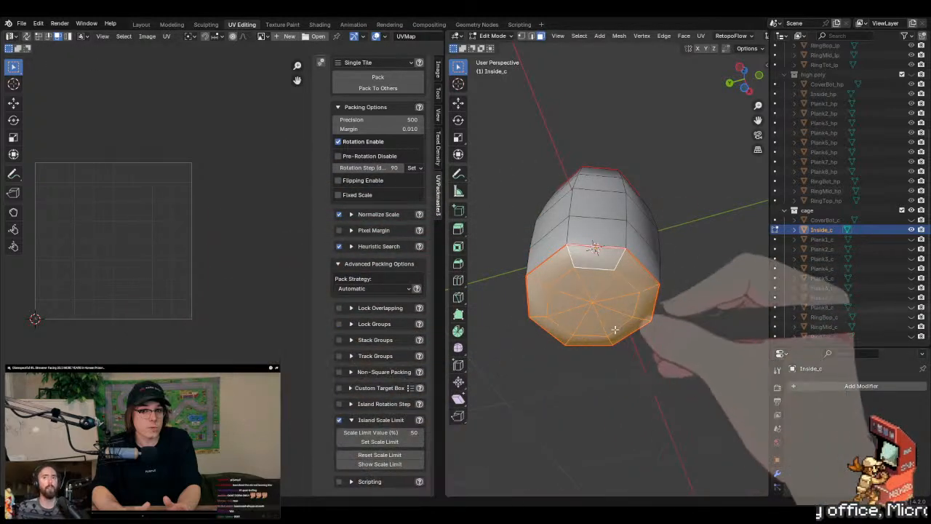
- Show CoverBot_c in place of Inside_c, open it in Edit Mode, and move its linked upper faces' UV island below the tile
left_click(912, 230)
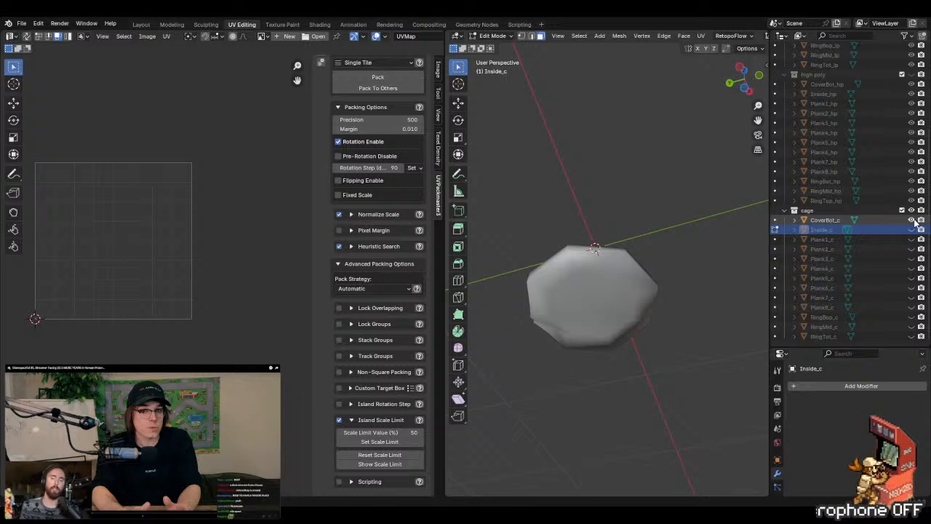
left_click(825, 219)
middle_click_drag(608, 282, 606, 315)
left_click(606, 317)
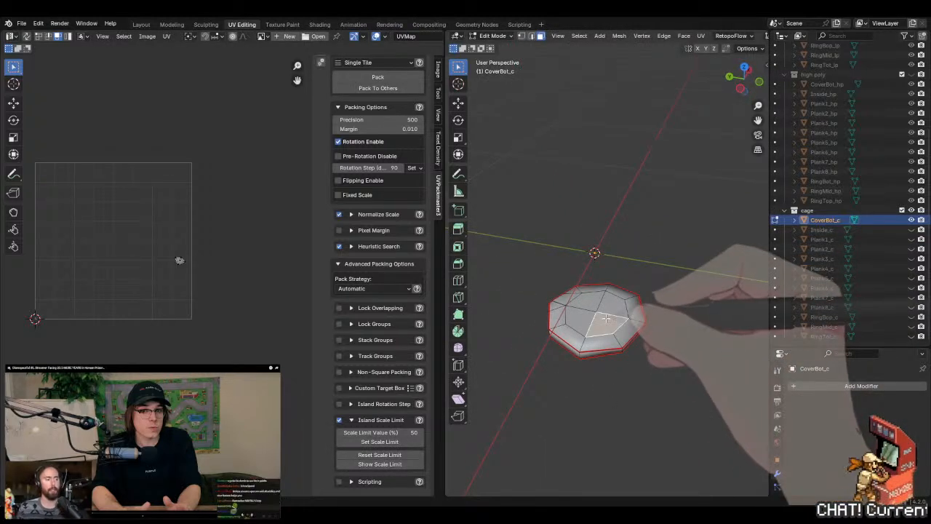
key("a")
key("g")
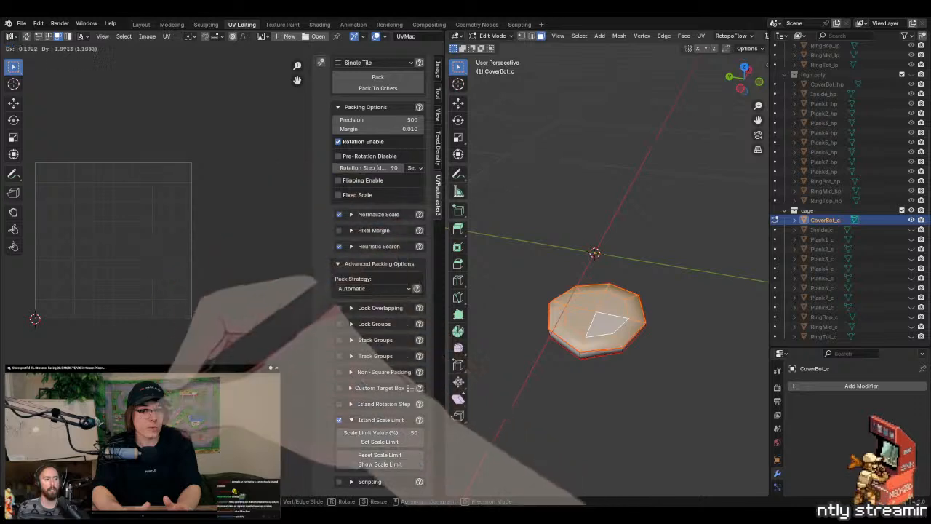
key("Escape")
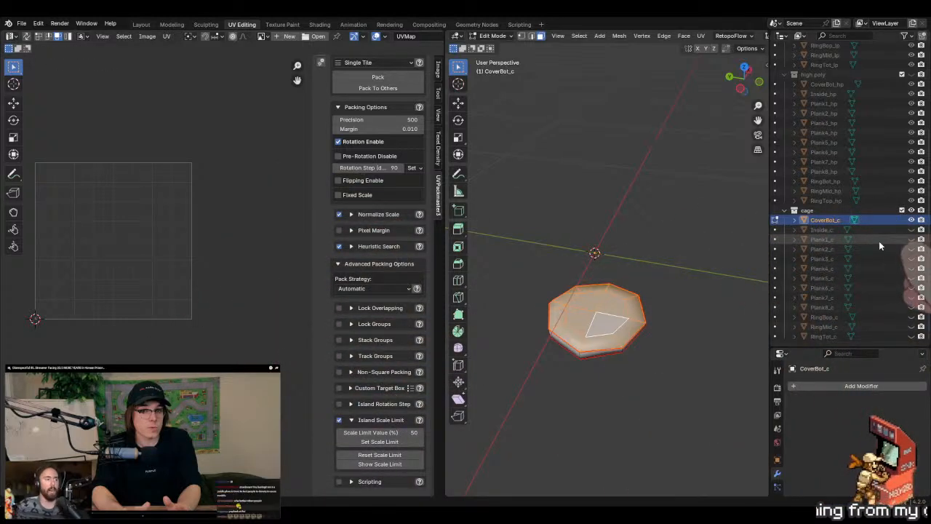
- Unhide all cage meshes, open them together in Edit Mode, and select all their faces
left_click_drag(911, 231, 921, 337)
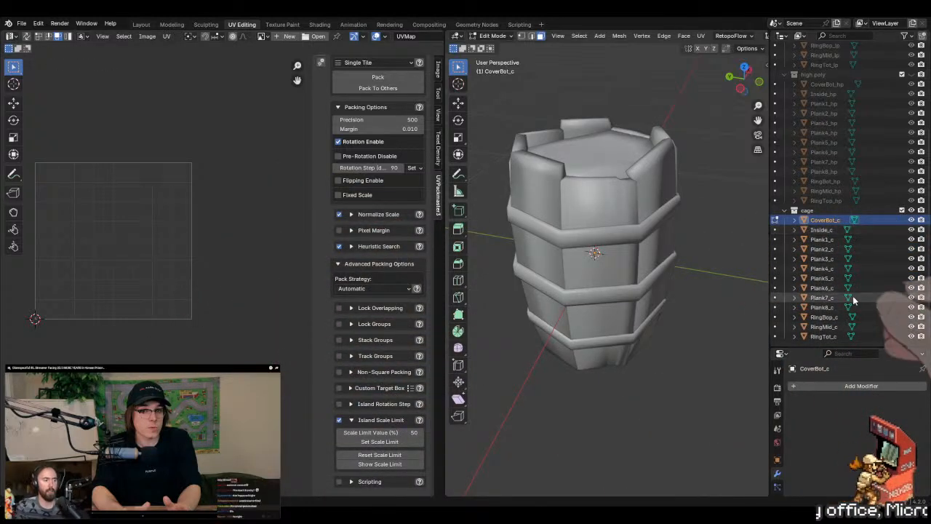
left_click(823, 230)
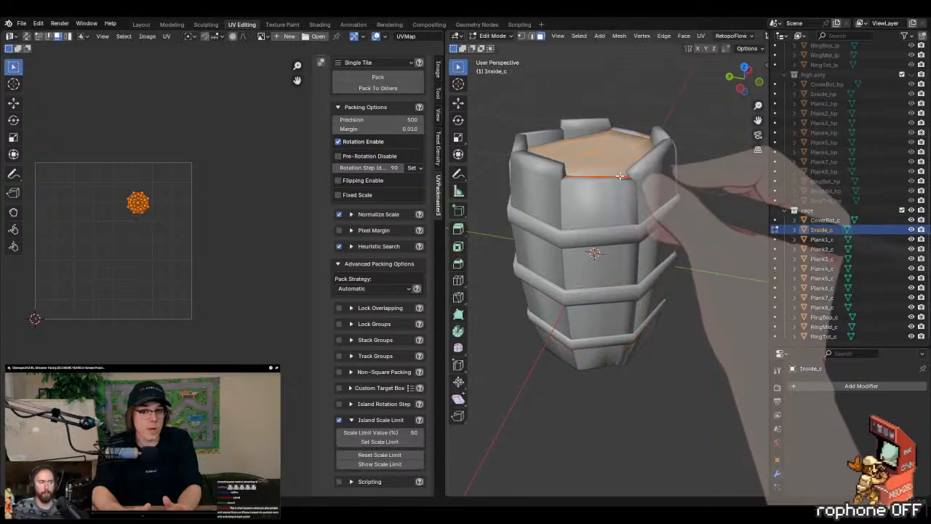
key("Tab")
key("a")
key("Tab")
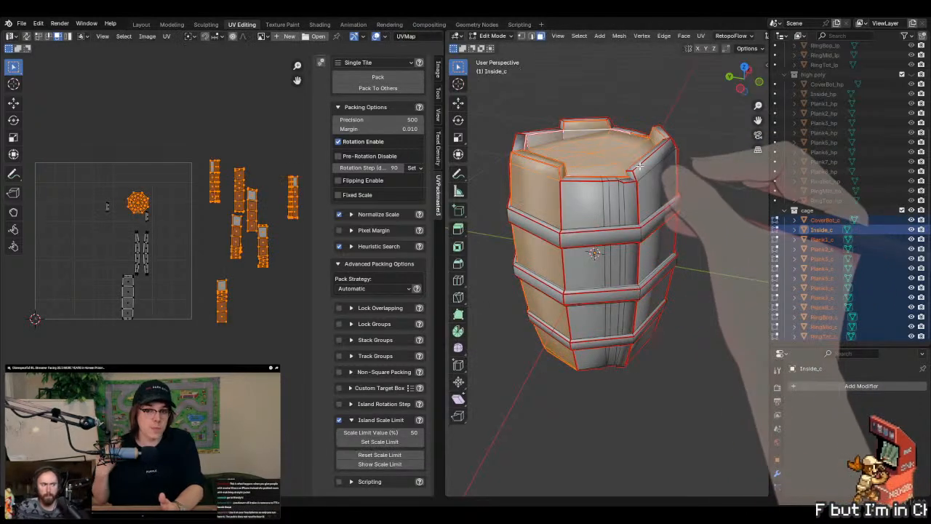
key("a")
- Select all UV islands of the cage meshes and average their island scale
scroll(166, 361, "down", 1)
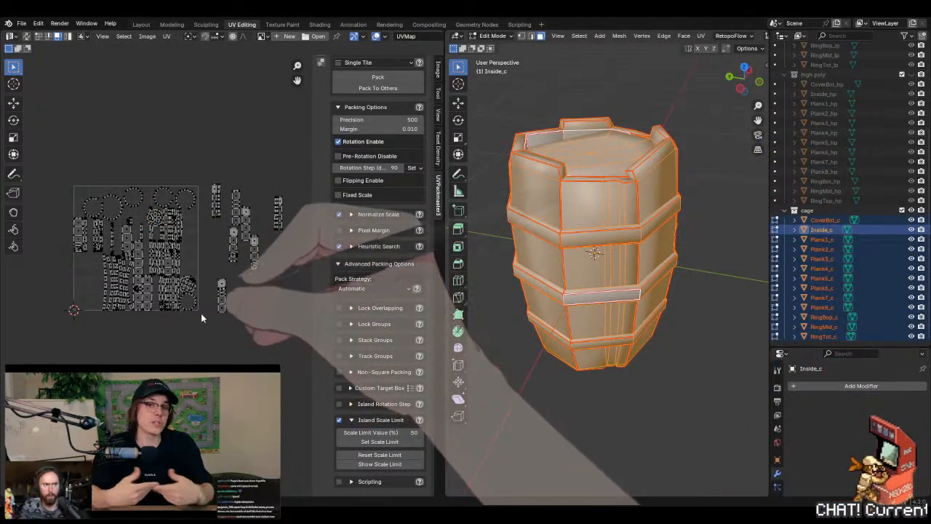
left_click_drag(199, 327, 152, 305)
key("a")
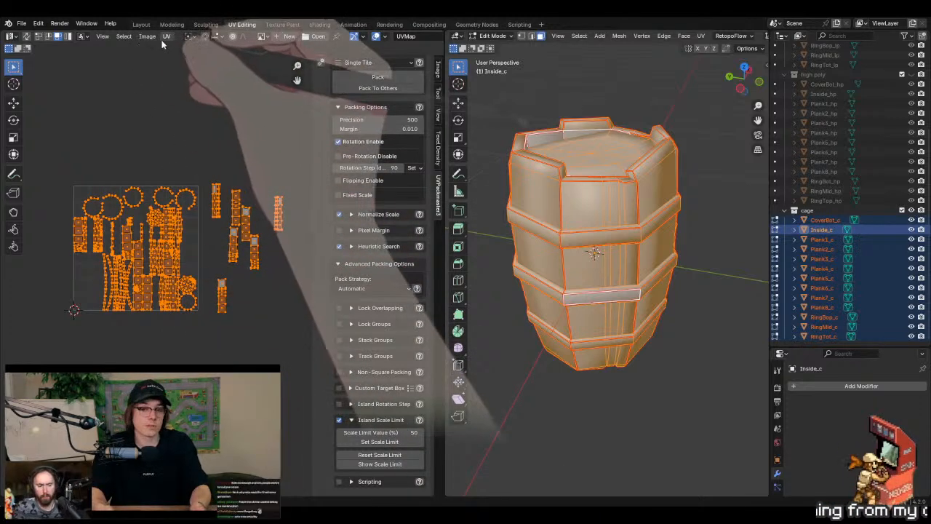
left_click(166, 36)
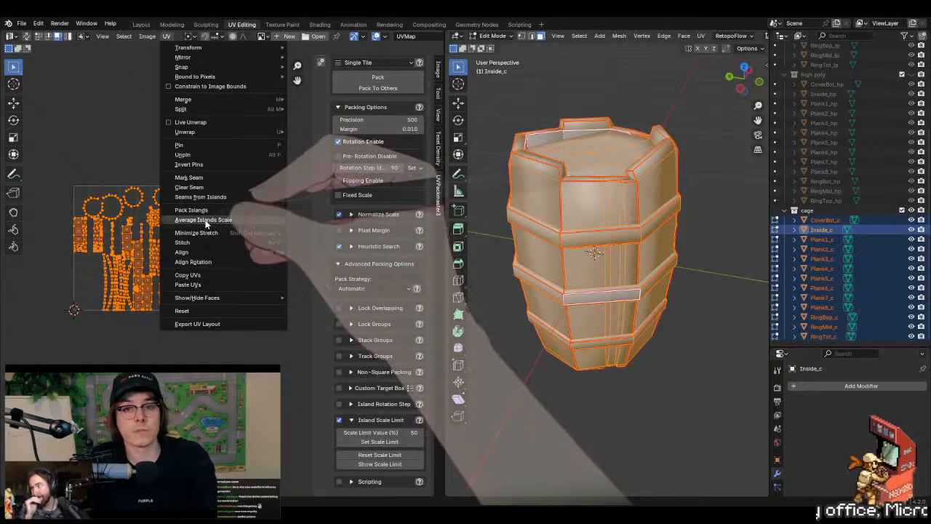
left_click(205, 220)
- Select the plank islands to the right of the tile and assign them an island scale limit of 75%
left_click(276, 339)
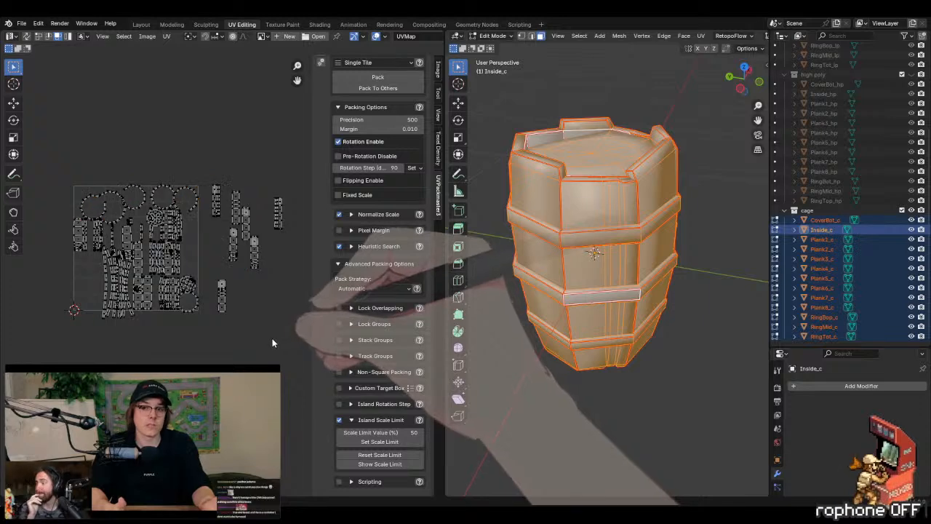
middle_click_drag(276, 339, 260, 326)
left_click_drag(278, 334, 192, 150)
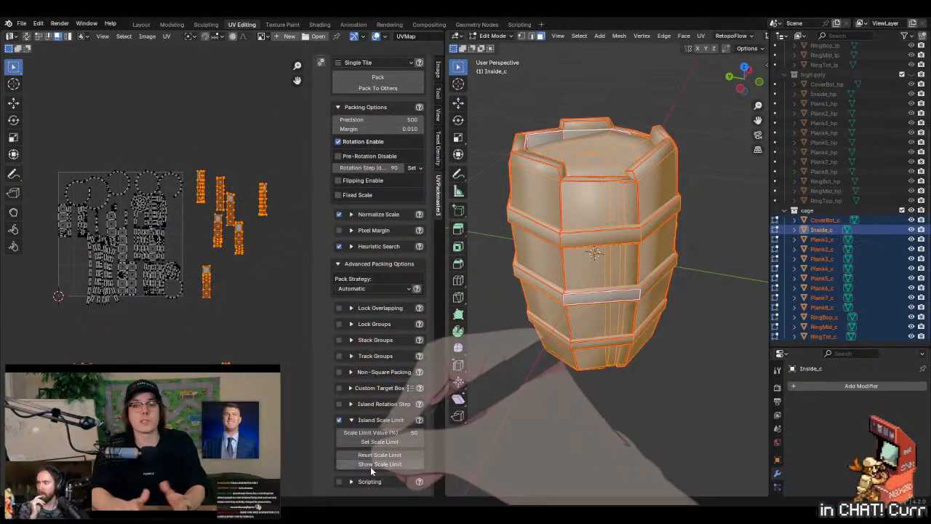
left_click(385, 432)
type("75")
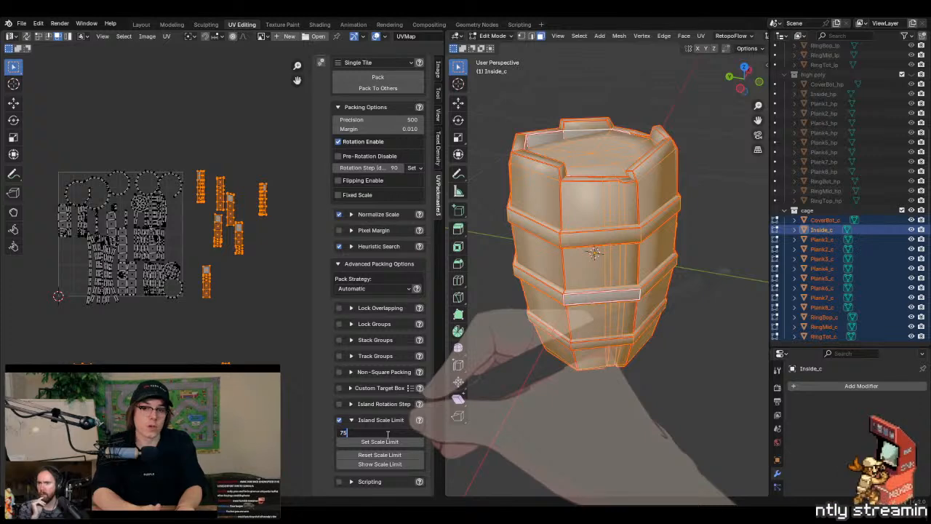
key("Return")
left_click(379, 442)
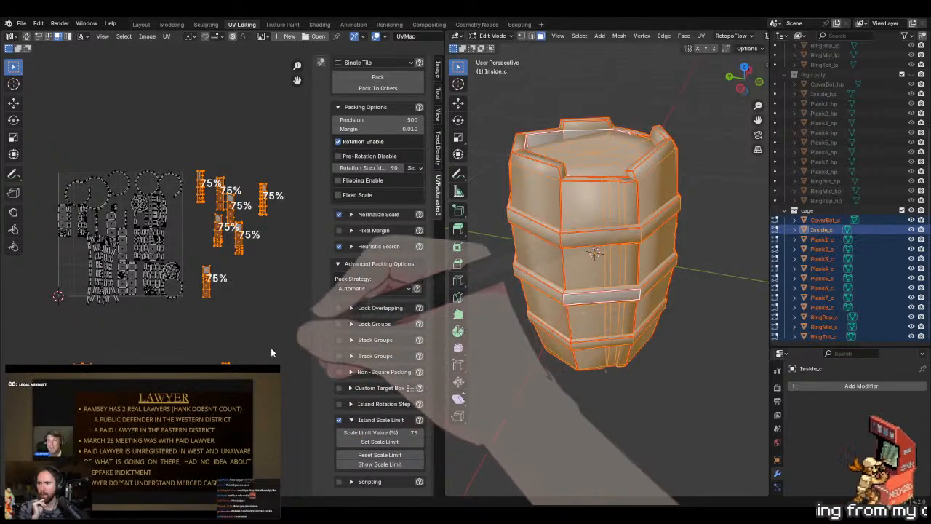
- Show the scale limits of all UV islands and try packing the islands into the tile
key("a")
left_click(379, 464)
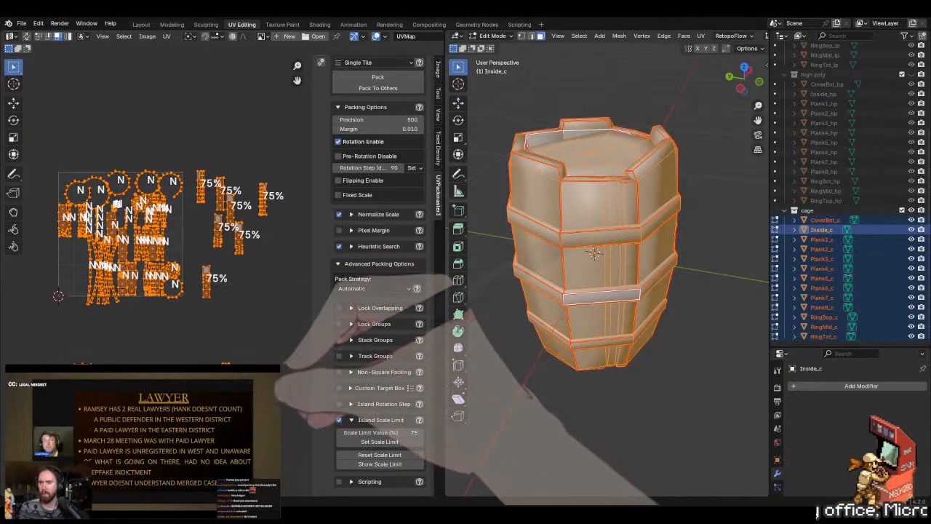
left_click(379, 77)
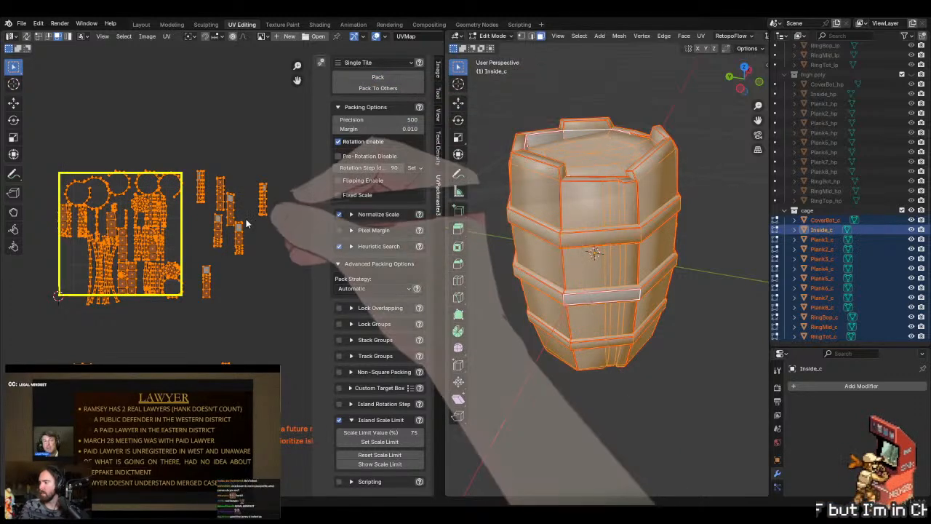
scroll(178, 296, "up", 3)
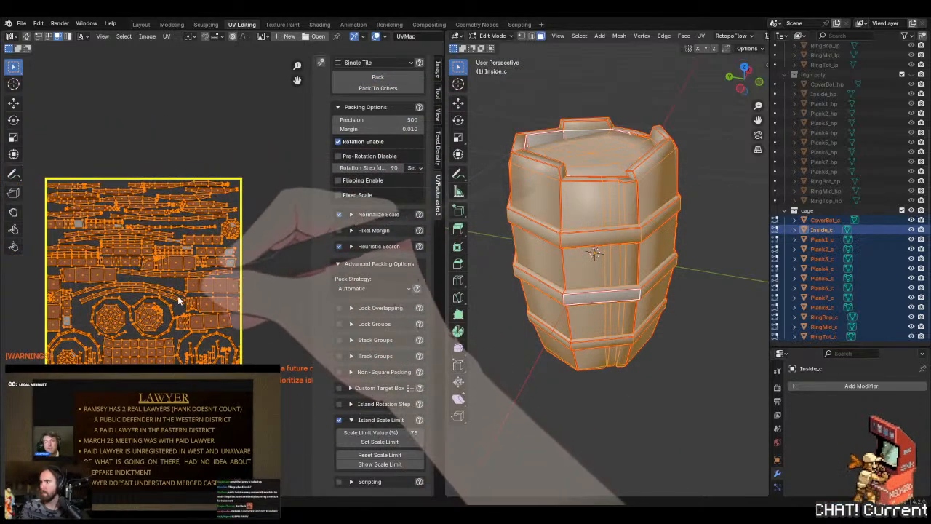
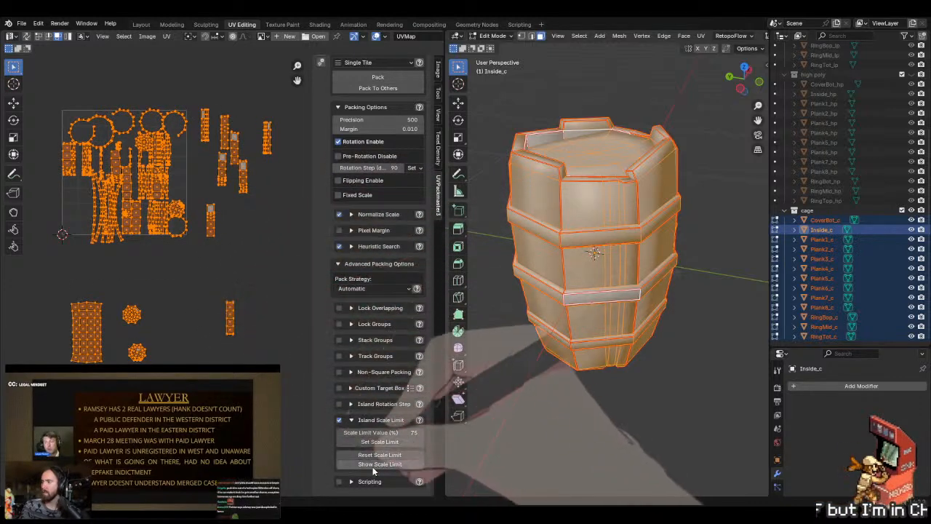
- Turn off Normalize Scale for a trial pack of all islands, and undo that pack
left_click(339, 214)
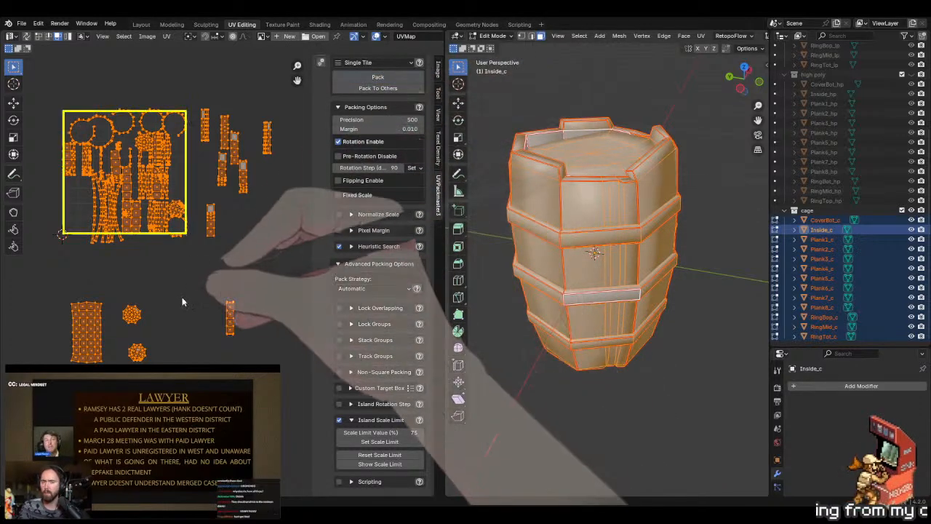
middle_click_drag(144, 175, 172, 241)
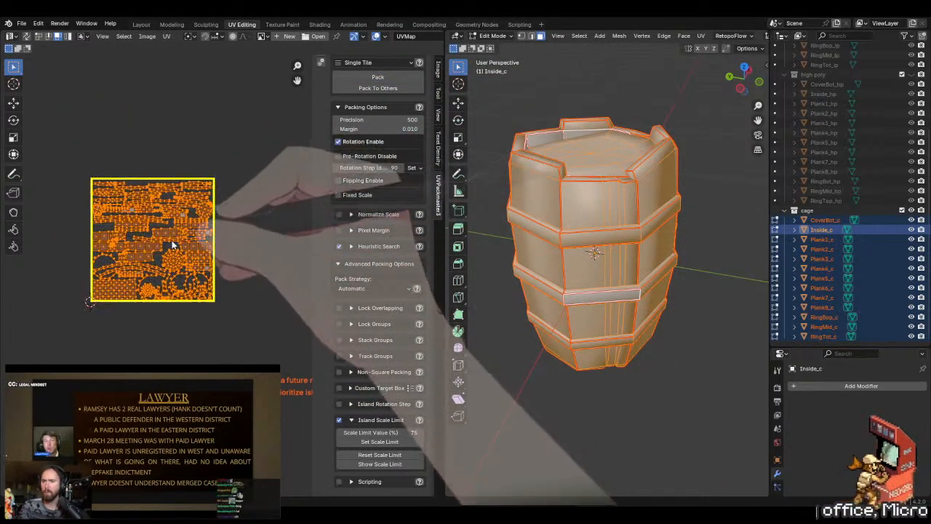
scroll(172, 245, "up", 2)
key("ctrl+z")
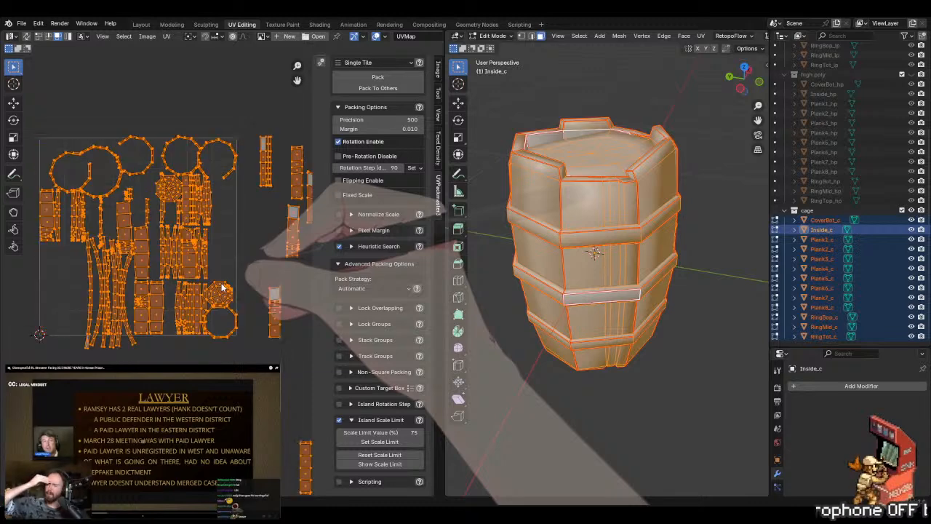
scroll(223, 113, "down", 2)
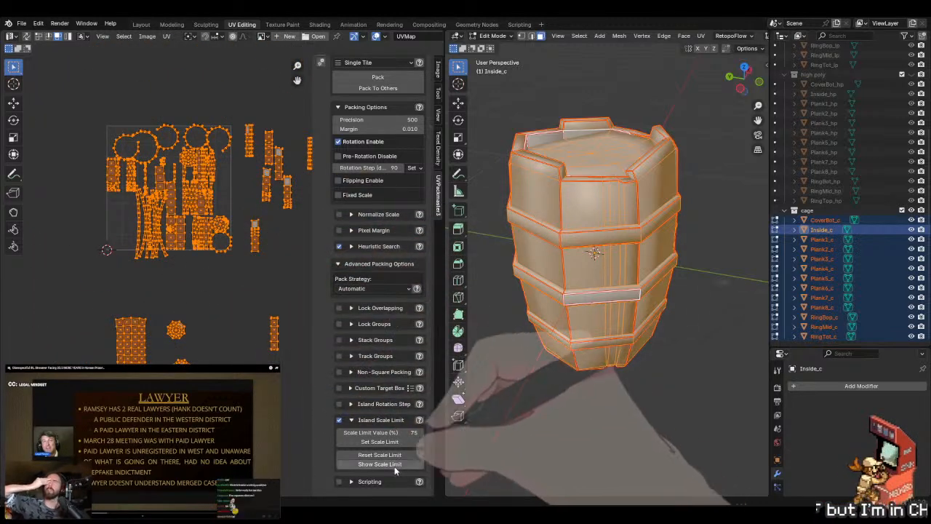
- Show all islands' scale limits and reselect the plank islands right of the tile to edit their scale limit value
left_click(384, 463)
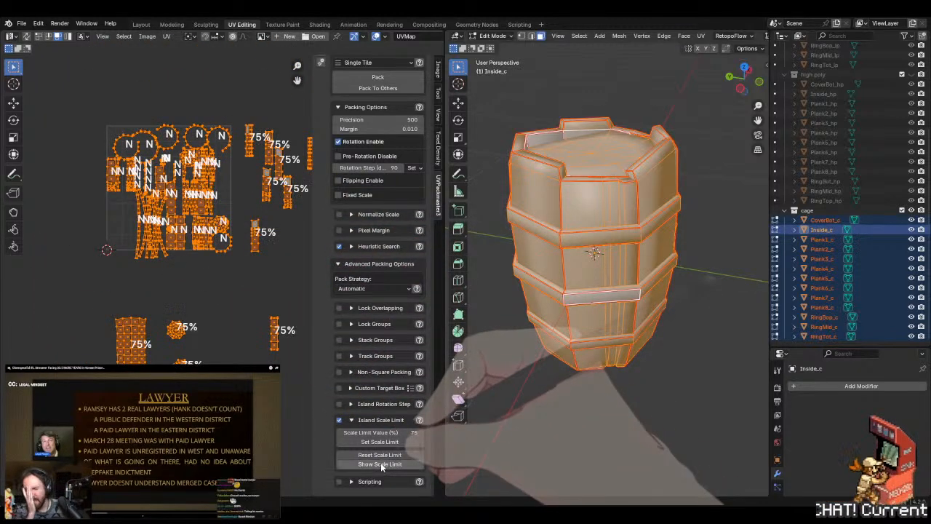
middle_click_drag(259, 394, 226, 393)
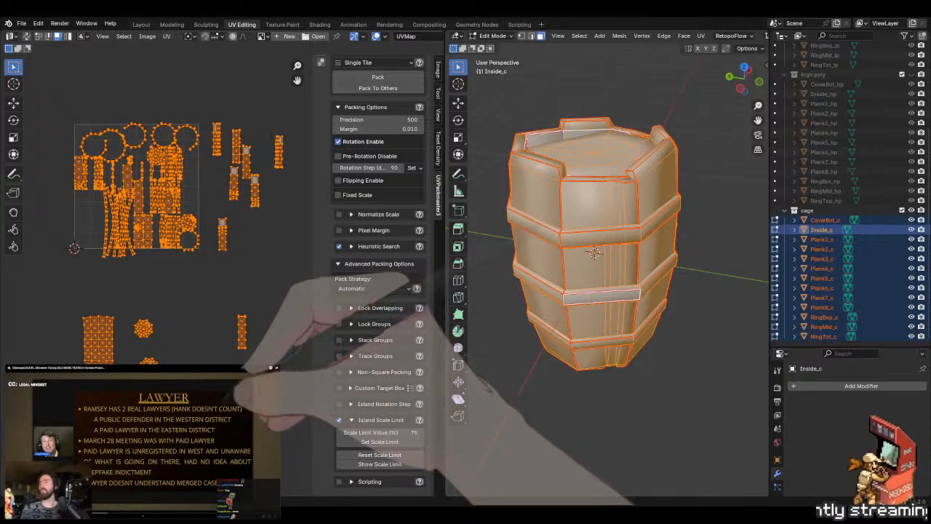
key("alt+a")
left_click_drag(279, 386, 55, 295)
middle_click_drag(112, 294, 58, 345)
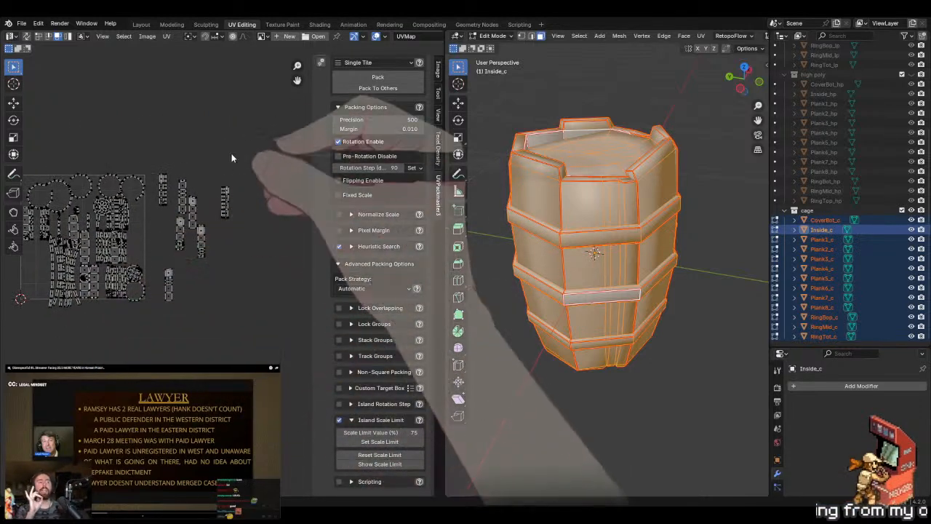
left_click_drag(247, 133, 155, 324)
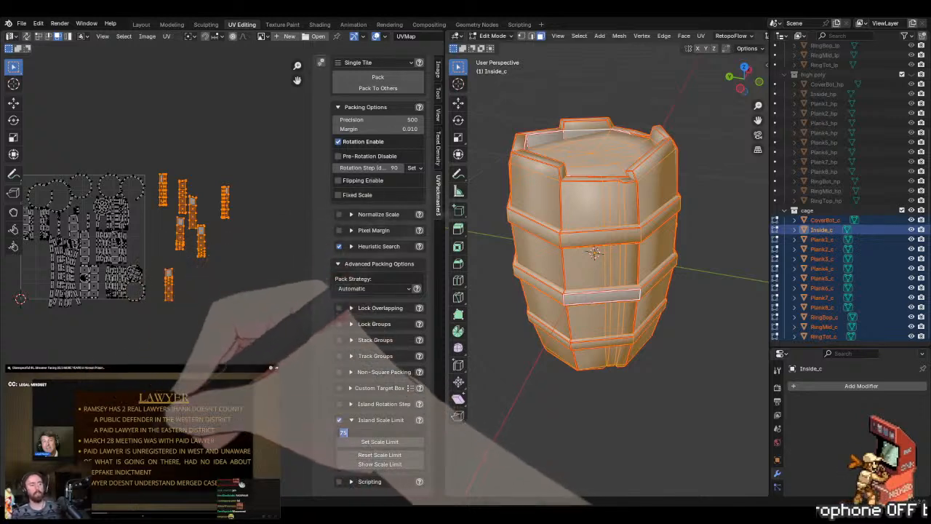
key("Return")
- Select the islands grouped below the tile and assign them an island scale limit of 50%
middle_click_drag(141, 440, 211, 400)
key("alt+a")
left_click_drag(132, 387, 58, 311)
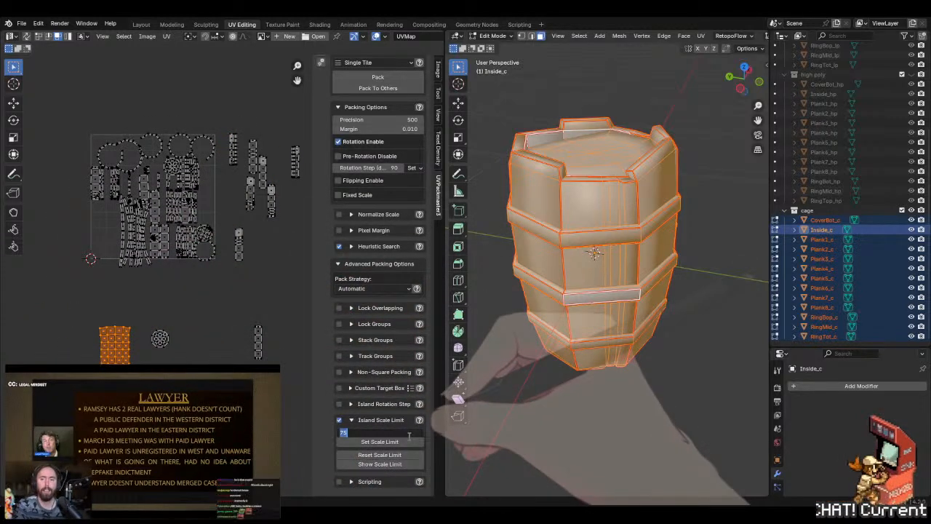
middle_click_drag(270, 318, 254, 314)
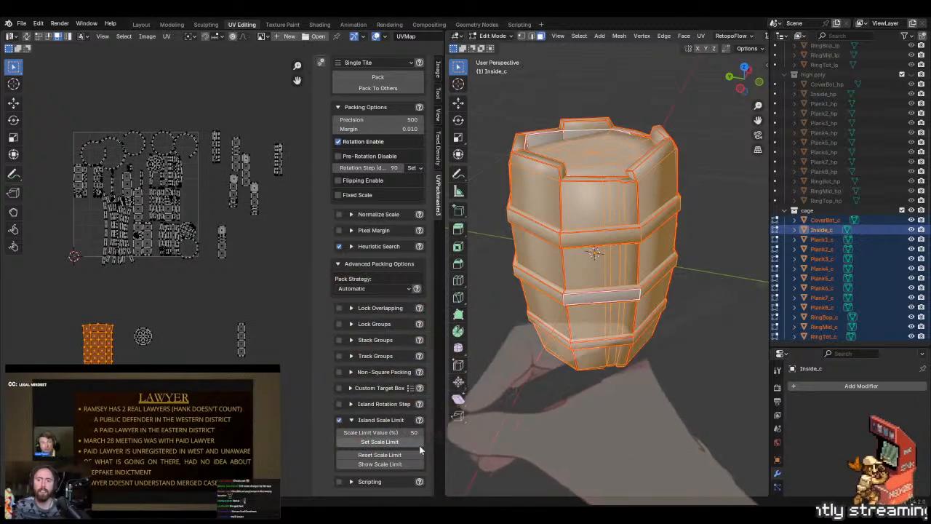
left_click(380, 441)
left_click_drag(32, 299, 259, 364)
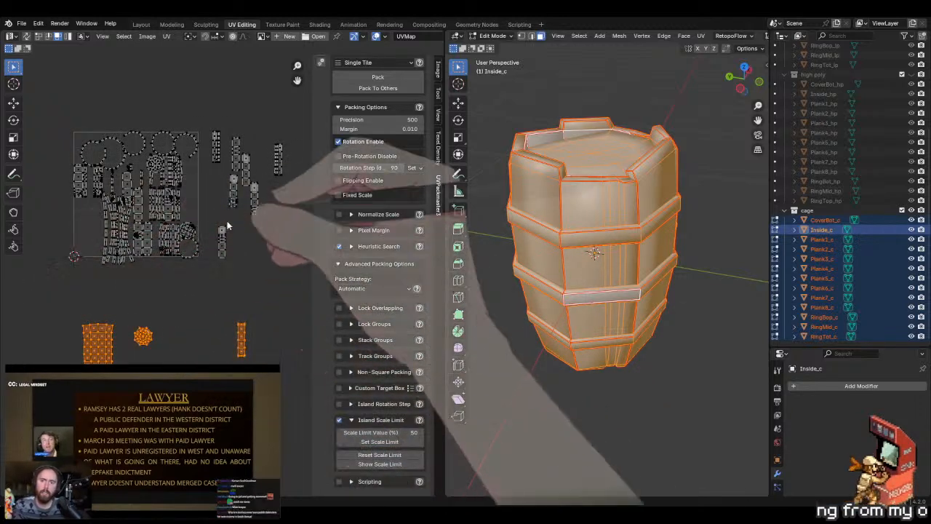
- Try packing all islands into the tile with the assigned scale limits, stop the search, and undo the pack
middle_click_drag(226, 227, 206, 250)
key("a")
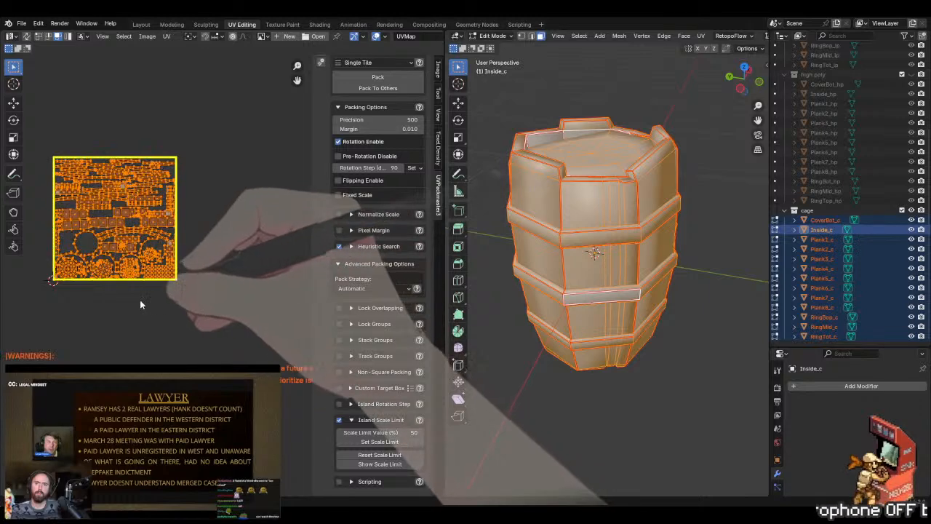
scroll(116, 223, "up", 1)
middle_click_drag(116, 224, 124, 244)
scroll(124, 248, "up", 2)
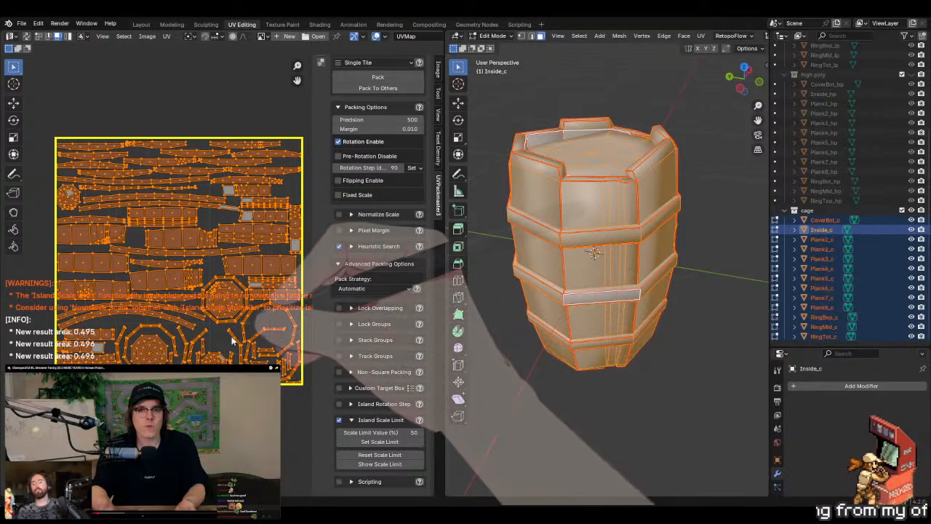
key("Escape")
scroll(226, 346, "down", 2)
middle_click_drag(222, 352, 163, 240)
key("ctrl+z")
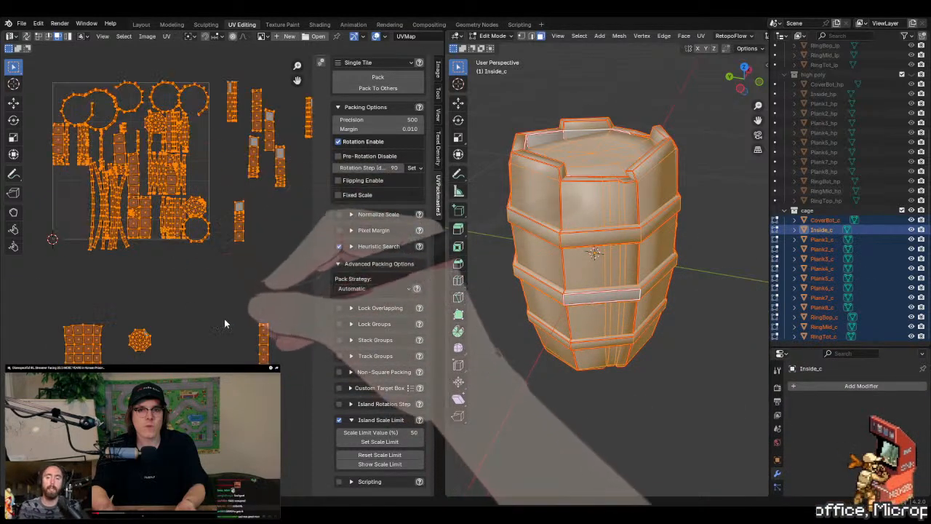
- Return to Object Mode, hide all cage meshes, and unhide only RingBop_c, RingMid_c and RingTot_c
middle_click_drag(224, 318, 186, 284)
scroll(186, 278, "down", 1)
left_click(185, 282)
scroll(222, 277, "down", 1)
middle_click_drag(618, 256, 669, 275)
key("Tab")
key("h")
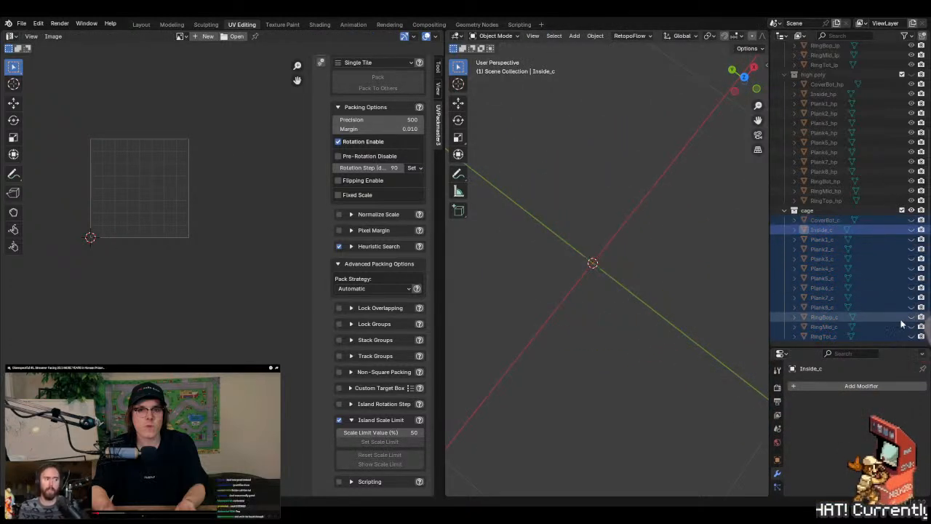
left_click_drag(912, 317, 911, 336)
- Select RingTot_c and examine its UV islands in Edit Mode, glancing at the texel density tools before returning to Object Mode
left_click(653, 190)
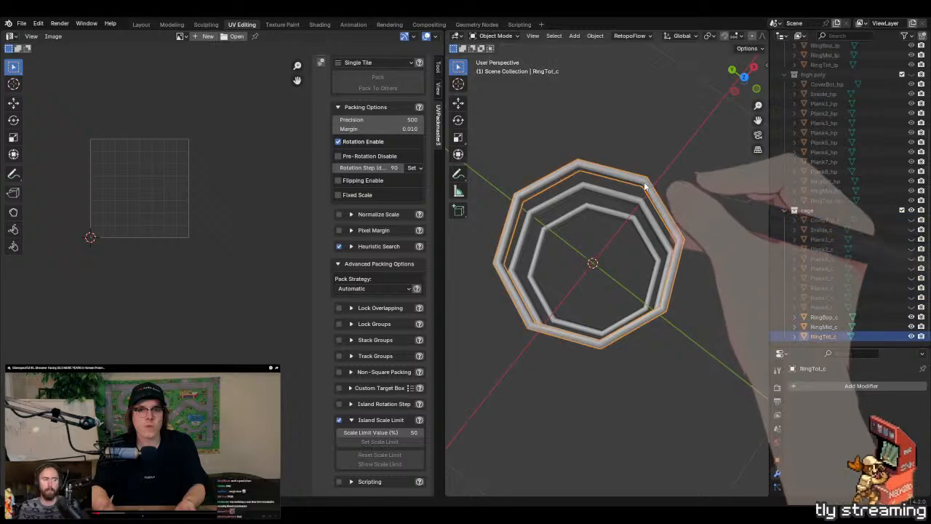
key("Tab")
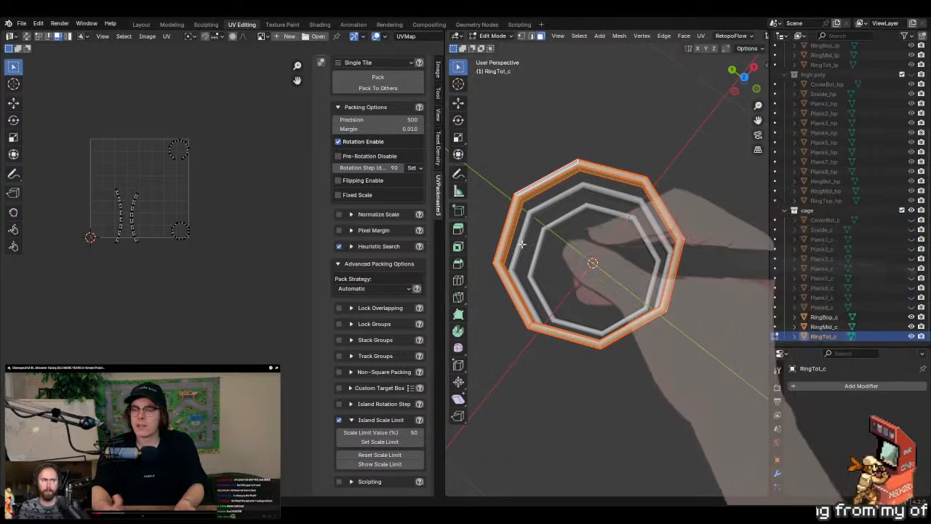
left_click(438, 149)
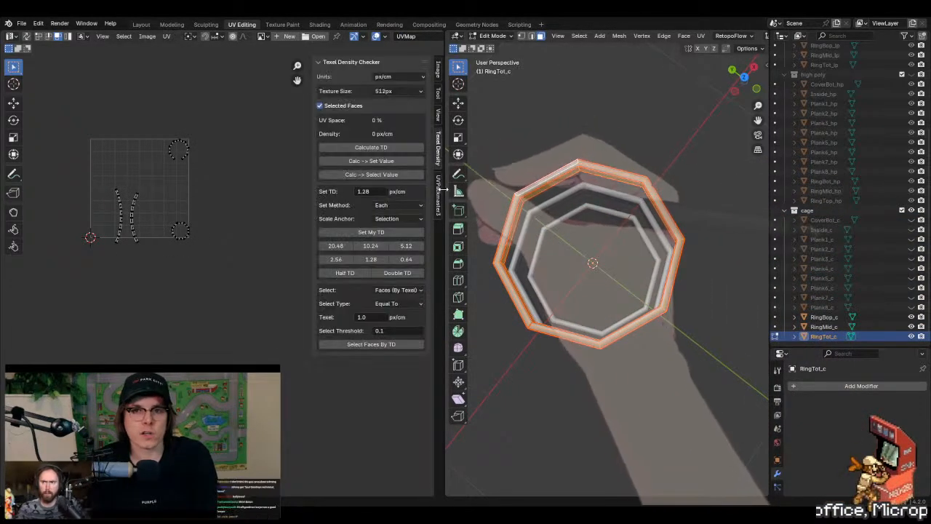
left_click(438, 195)
key("Tab")
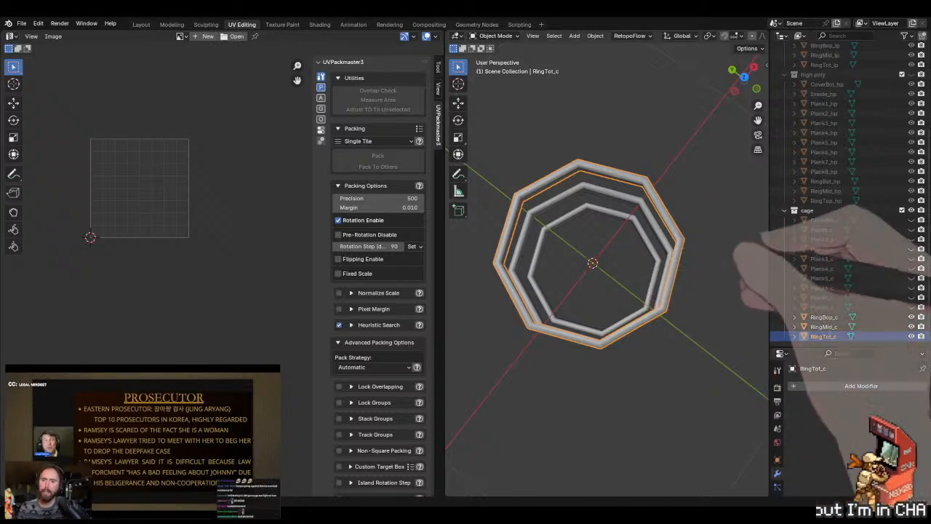
- Save the file and enable the UV Squares add-on in the preferences
middle_click_drag(272, 266, 269, 263)
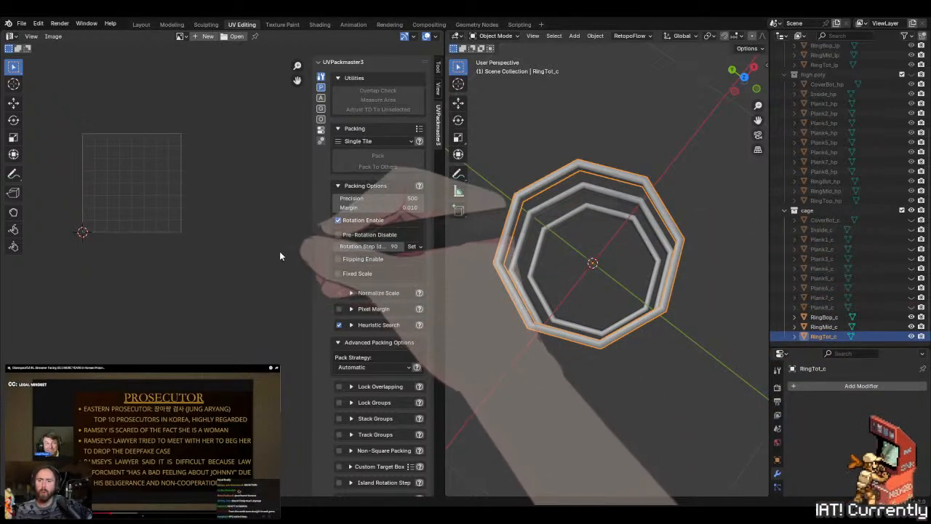
middle_click_drag(187, 241, 215, 280)
key("ctrl+s")
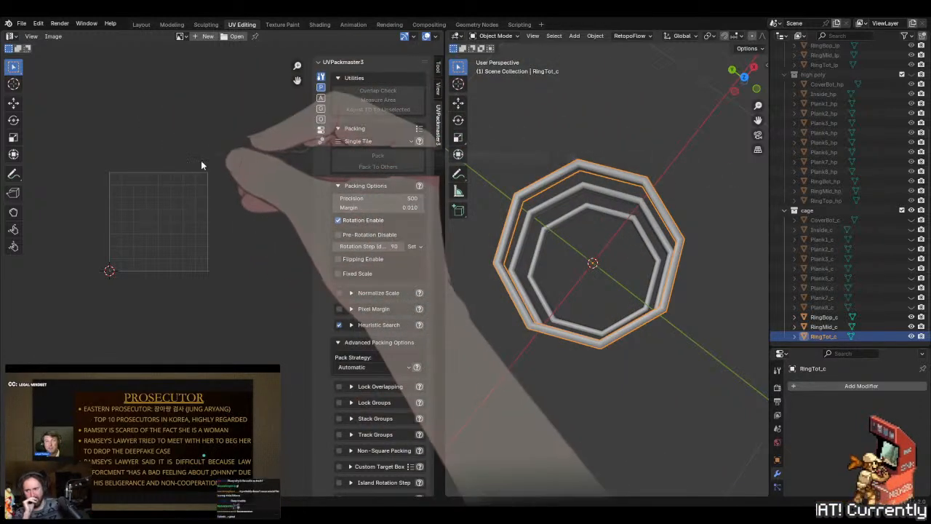
left_click(60, 24)
mouse_move(37, 23)
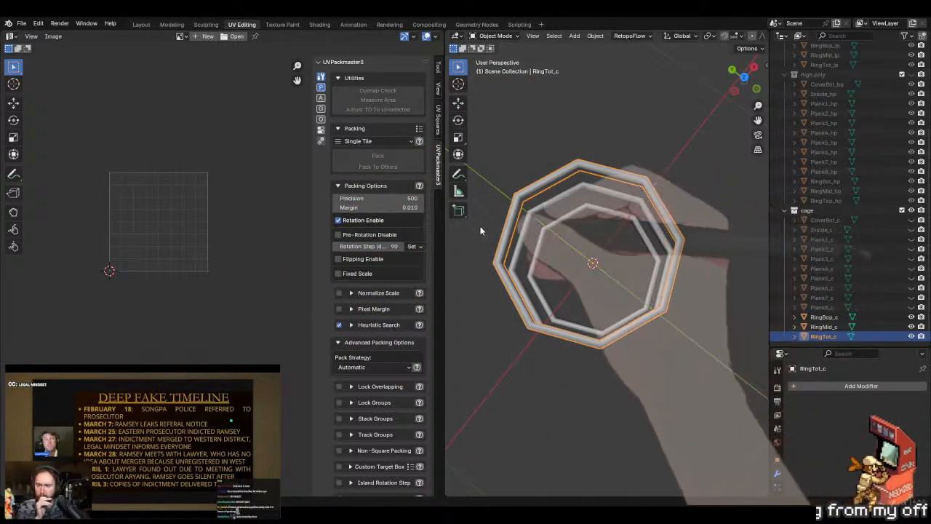
- Return to the UV Editing workspace and show the 3D viewport's sidebar with RingTot_c's properties
left_click(175, 24)
left_click(242, 25)
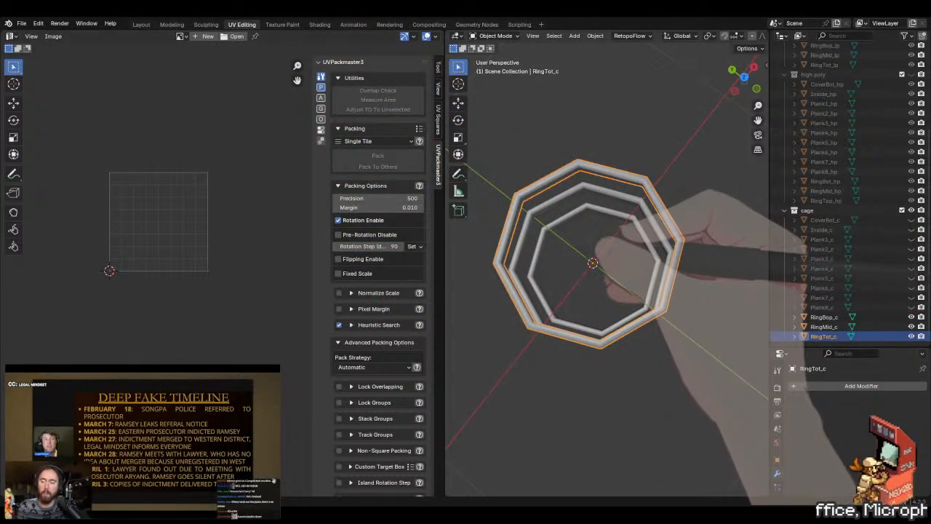
key("n")
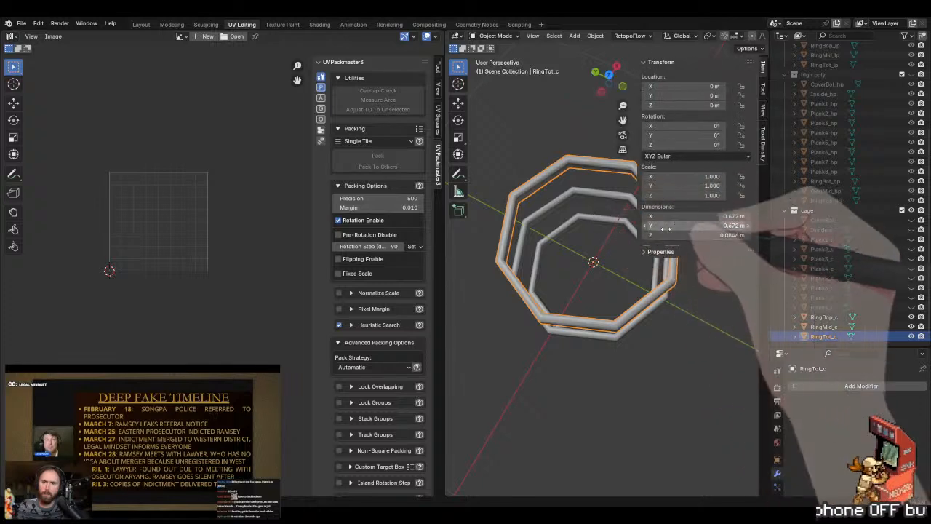
- Bring up the UV Squares tools and open the three cage rings together in Edit Mode for UV editing
key("n")
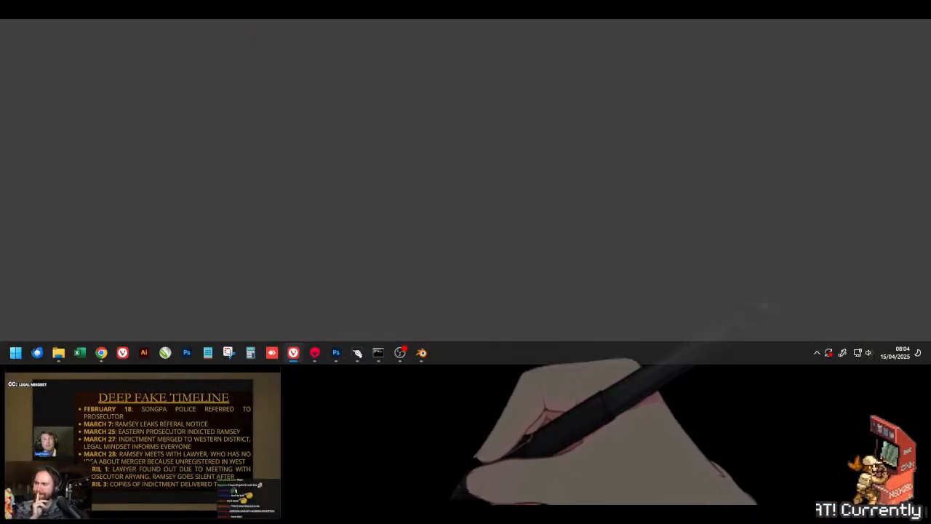
key("alt+Tab")
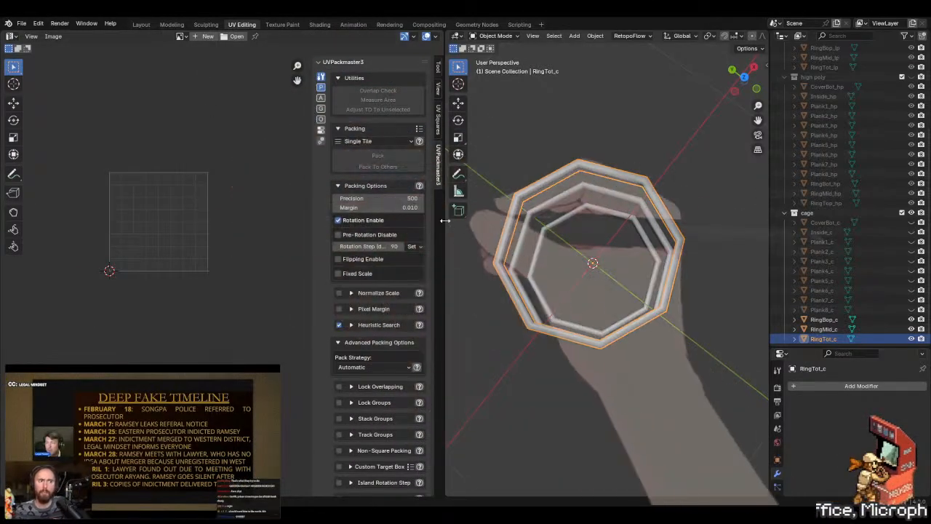
left_click(439, 120)
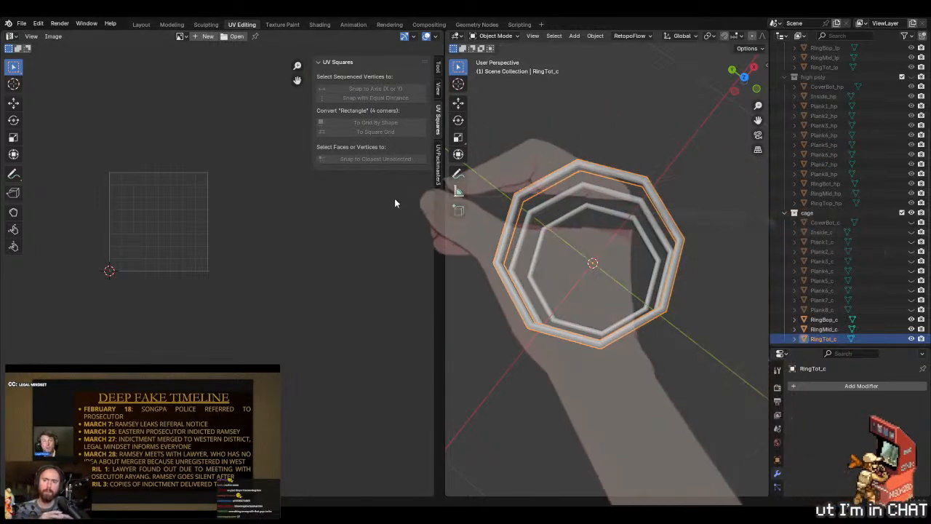
key("Tab")
key("Tab")
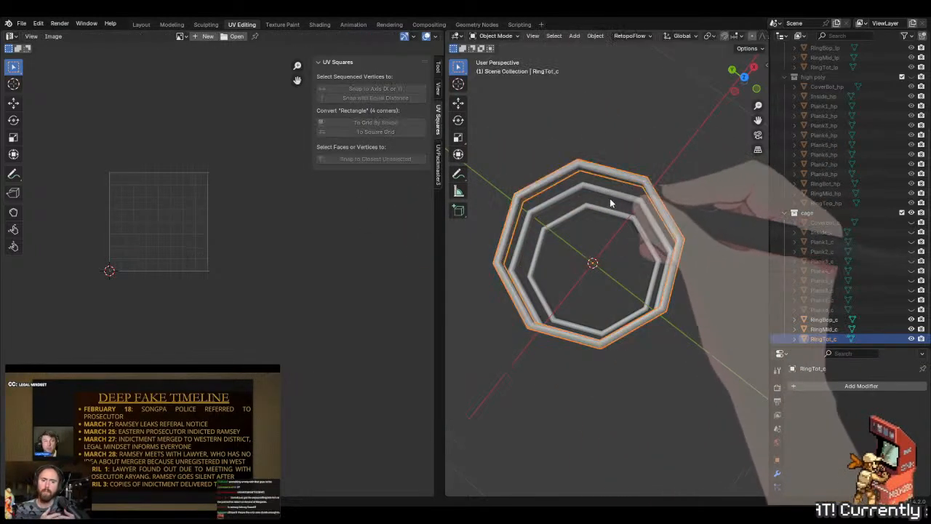
left_click(603, 191, "shift")
left_click(603, 210, "shift")
key("Tab")
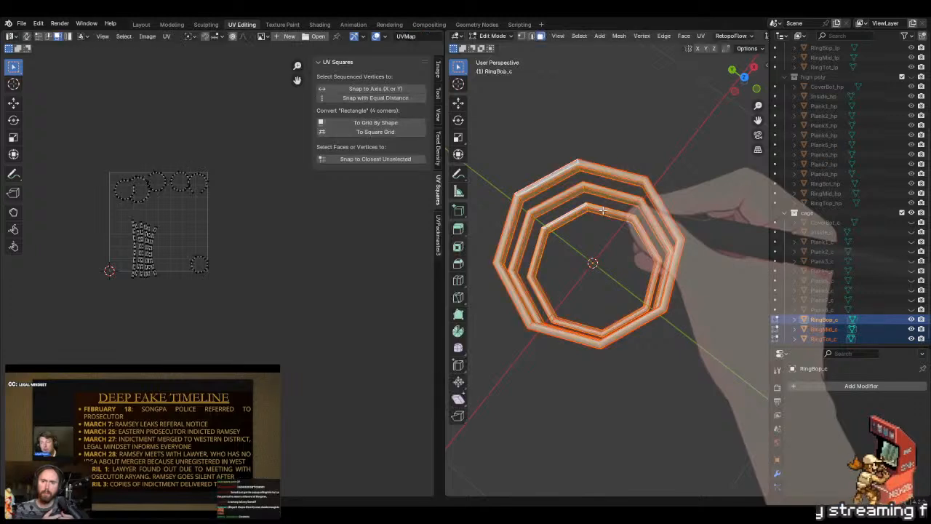
scroll(151, 205, "up", 2)
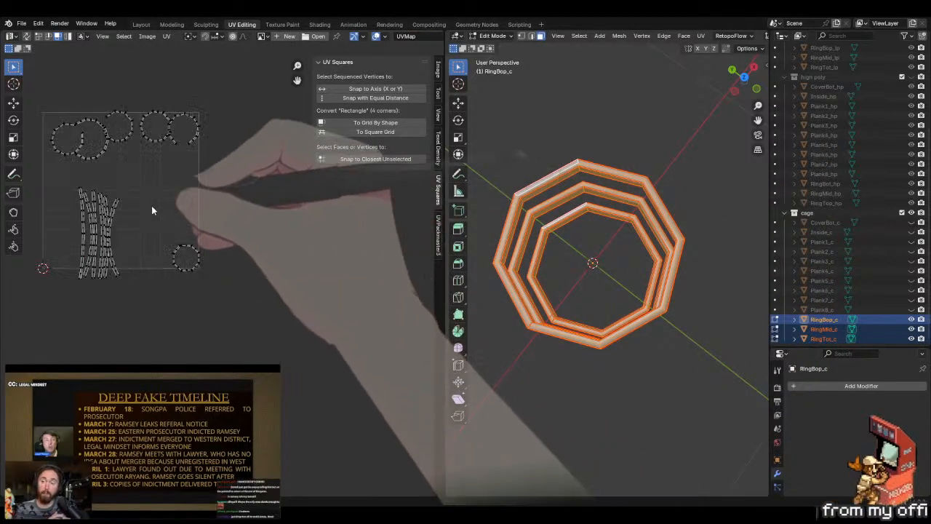
- Try to straighten all of the rings' UV islands at once with To Square Grid and To Grid By Shape
left_click_drag(266, 172, 76, 243)
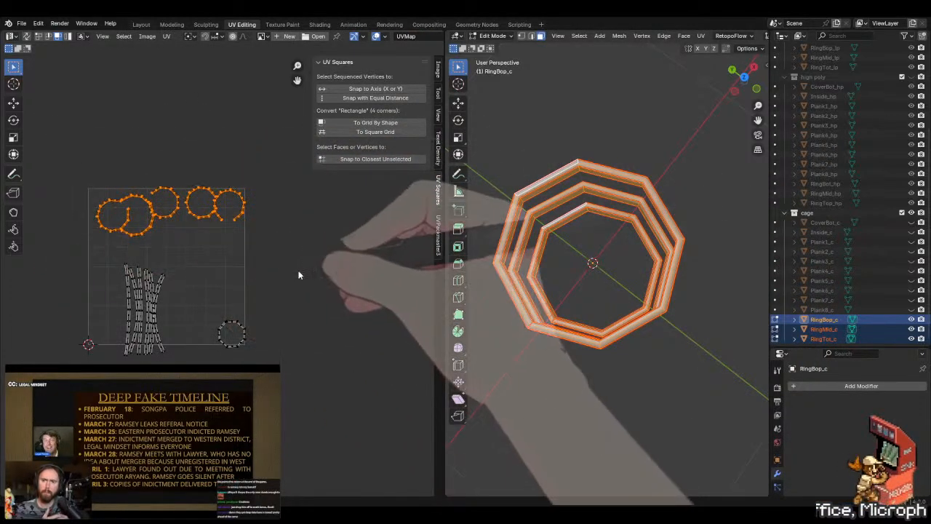
left_click_drag(201, 279, 293, 399)
middle_click_drag(609, 295, 644, 298)
left_click_drag(195, 254, 109, 358, "shift")
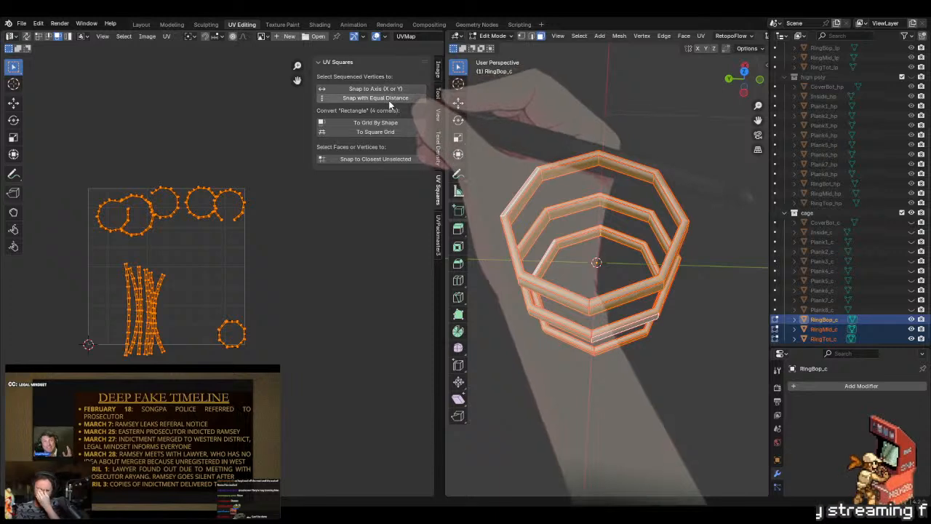
middle_click_drag(398, 203, 398, 218)
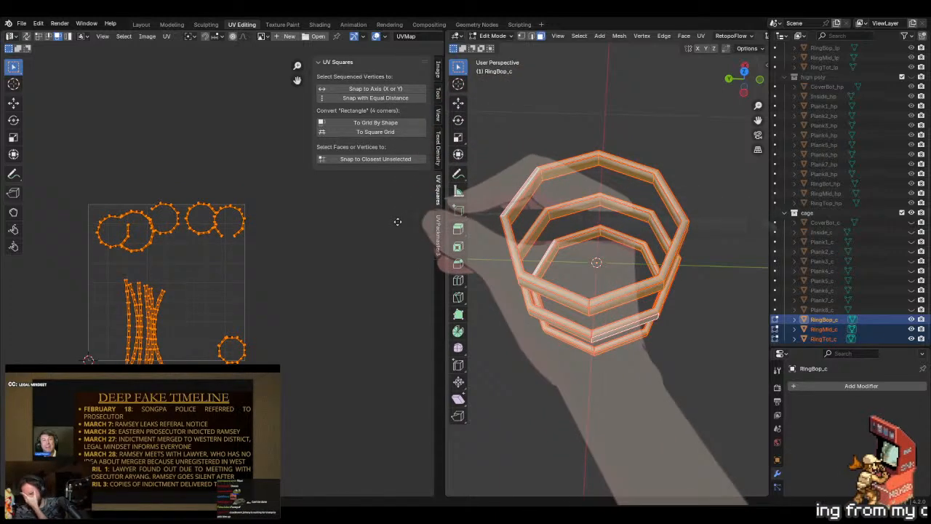
left_click(409, 132)
key("ctrl+z")
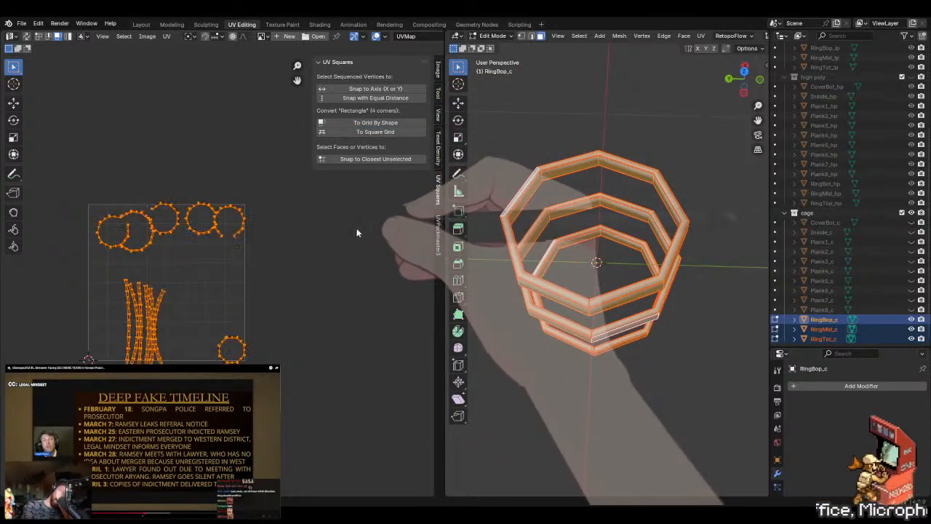
left_click(380, 123)
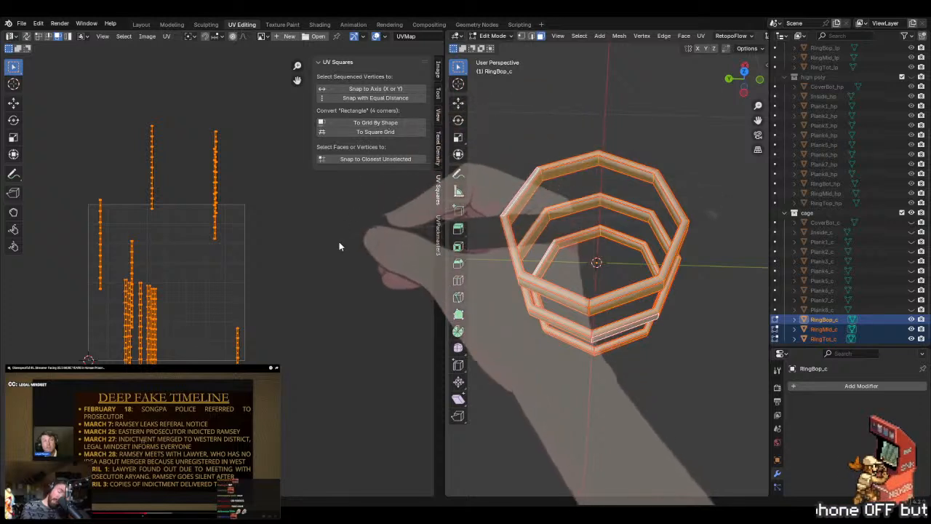
key("ctrl+z")
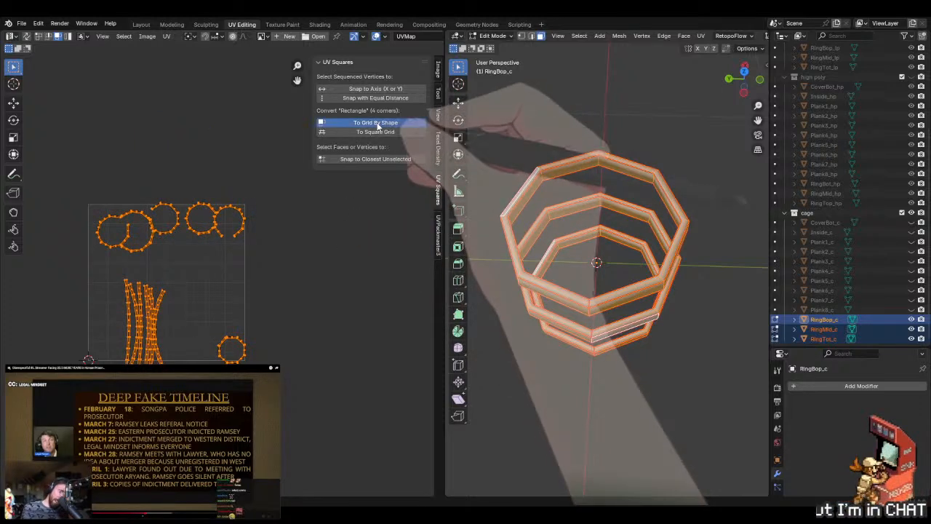
left_click(376, 123)
- Straighten the group of slightly curved vertical strip islands with To Grid By Shape
left_click(200, 274)
left_click_drag(100, 256, 182, 291)
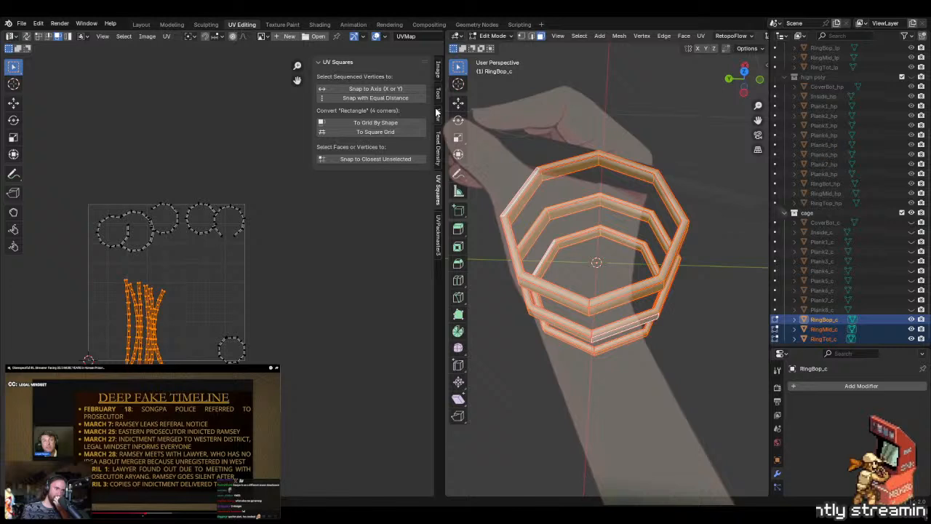
left_click(377, 123)
- Straighten the isolated circular island near the UV square's lower-right corner with To Grid By Shape
left_click(273, 294)
left_click(232, 350)
scroll(237, 345, "up", 5)
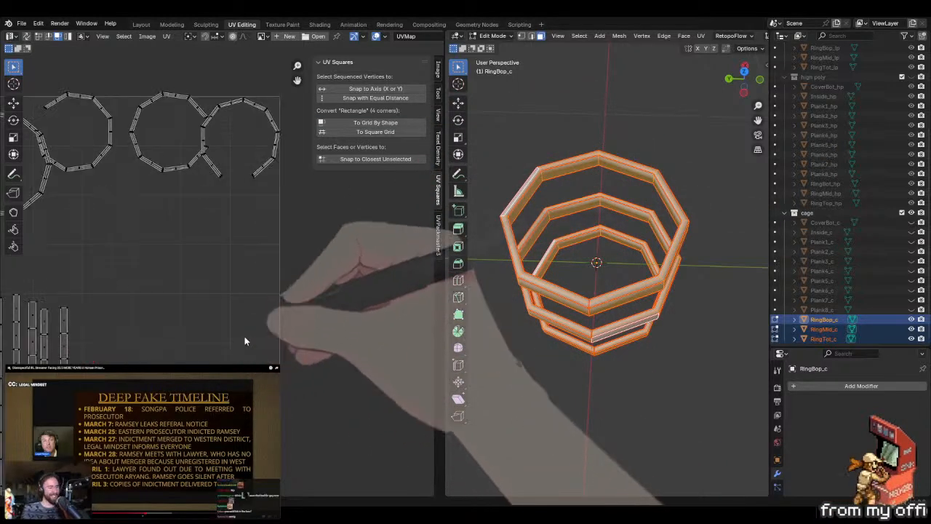
left_click(390, 123)
scroll(275, 218, "down", 5)
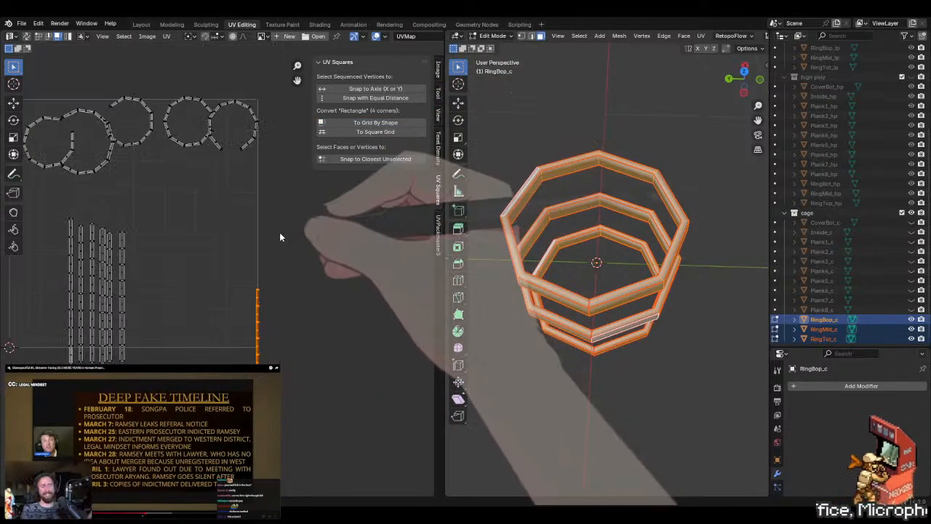
- Straighten the two rightmost circular islands of the upper row into vertical strips, one at a time
left_click(255, 123)
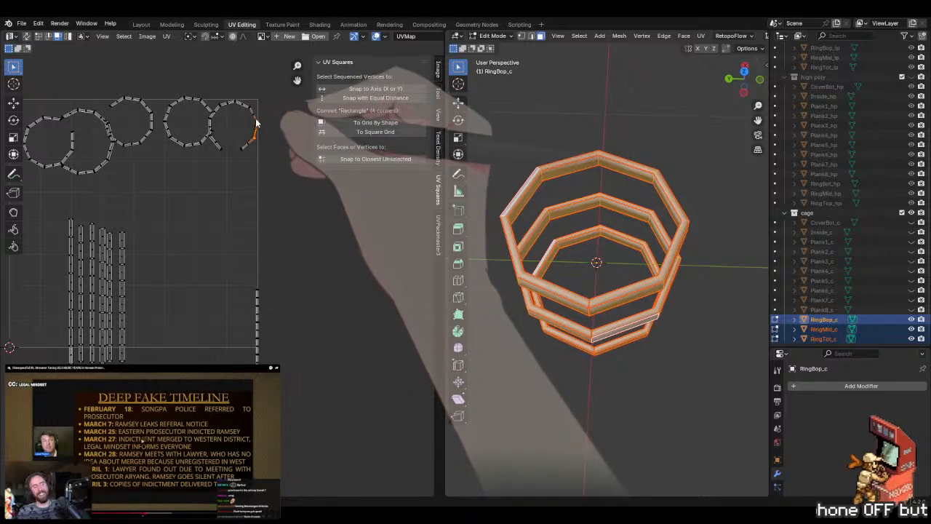
key("ctrl+l")
left_click(344, 121)
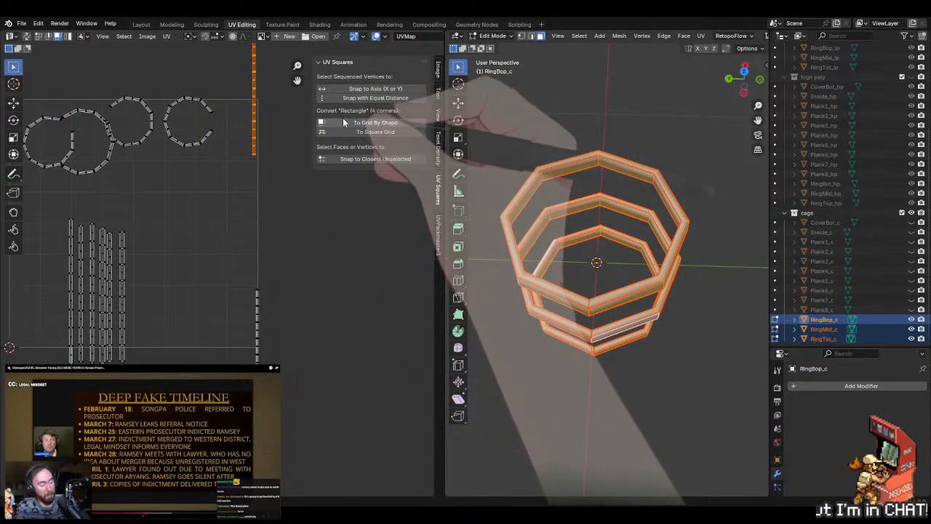
middle_click_drag(242, 223, 250, 316)
left_click(227, 273)
key("l")
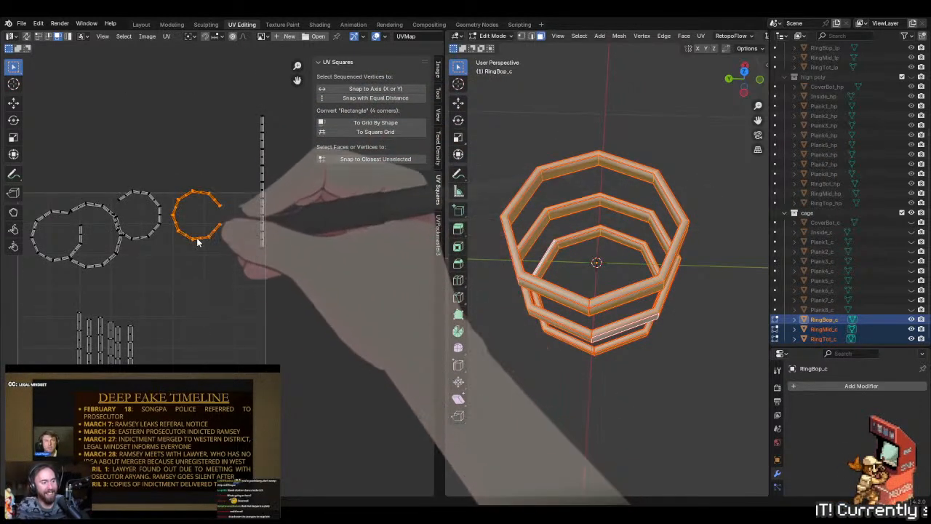
left_click(375, 131)
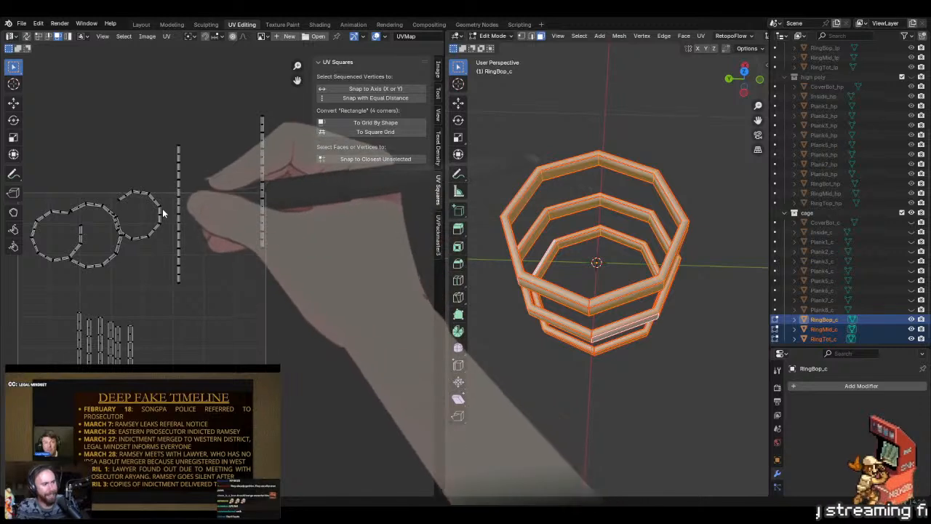
- Straighten the next two circular islands to the left in the upper row with To Grid By Shape
left_click(163, 208)
key("l")
left_click(384, 124)
left_click(108, 235)
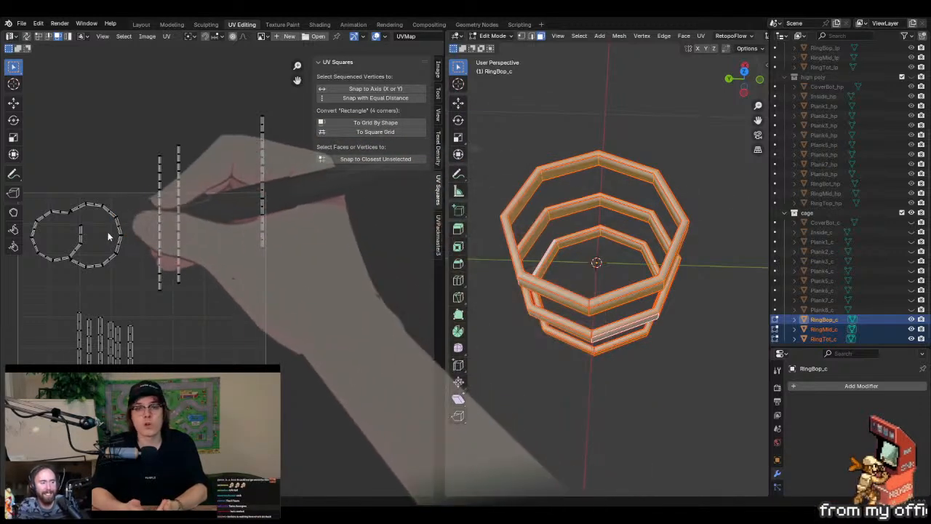
key("l")
left_click(414, 123)
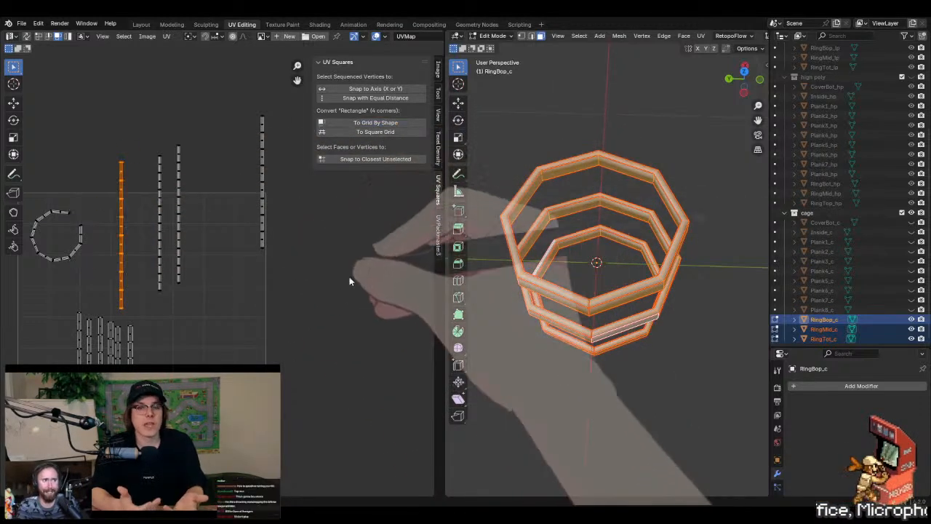
- Straighten the last remaining circular island at the far left of the upper row into a strip
left_click(98, 251)
key("l")
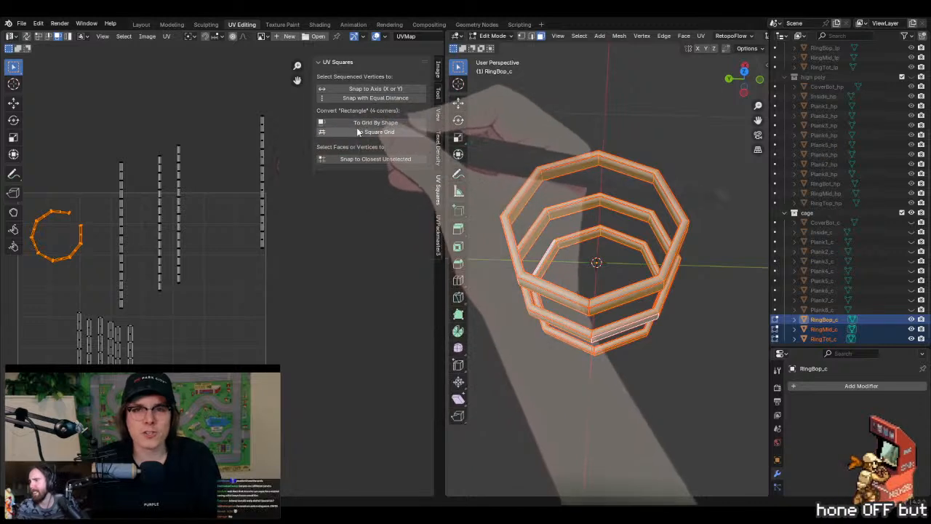
left_click(375, 131)
left_click(294, 278)
scroll(293, 278, "down", 3)
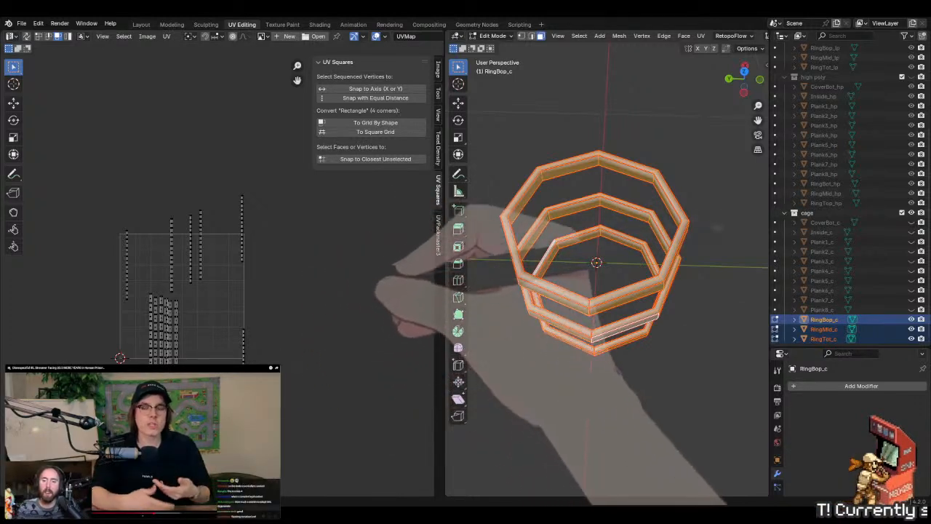
- Unhide all cage objects, open them together in Edit Mode and select all of their UV islands
left_click(921, 339)
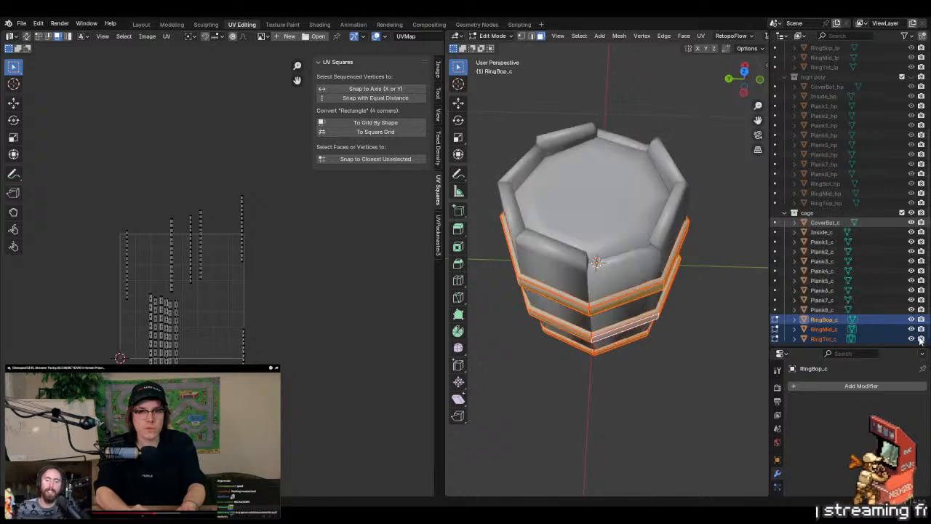
key("Tab")
left_click(629, 300)
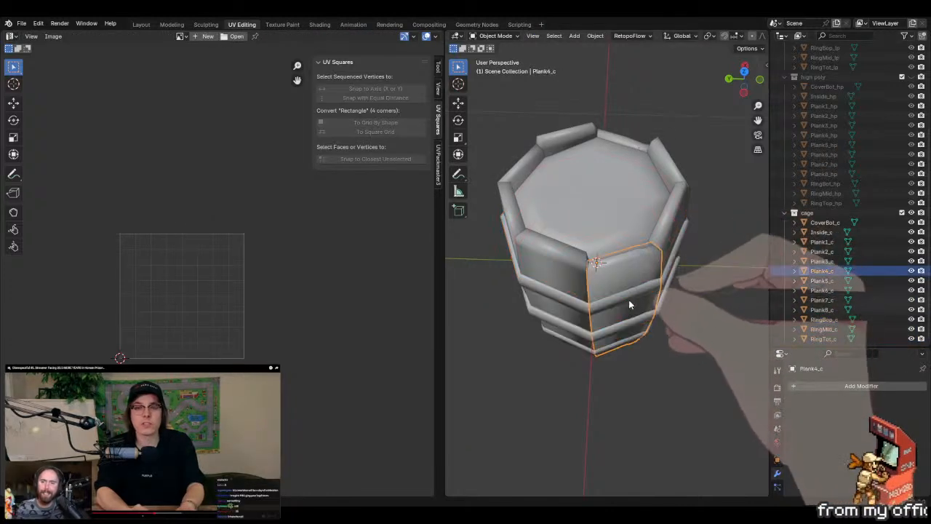
scroll(631, 304, "down", 2)
middle_click_drag(630, 304, 644, 244)
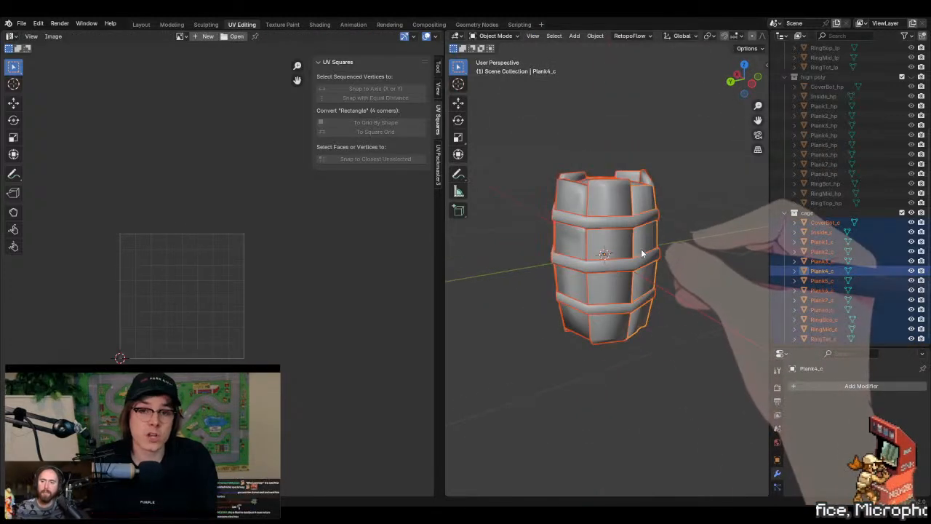
key("Tab")
scroll(225, 302, "up", 2)
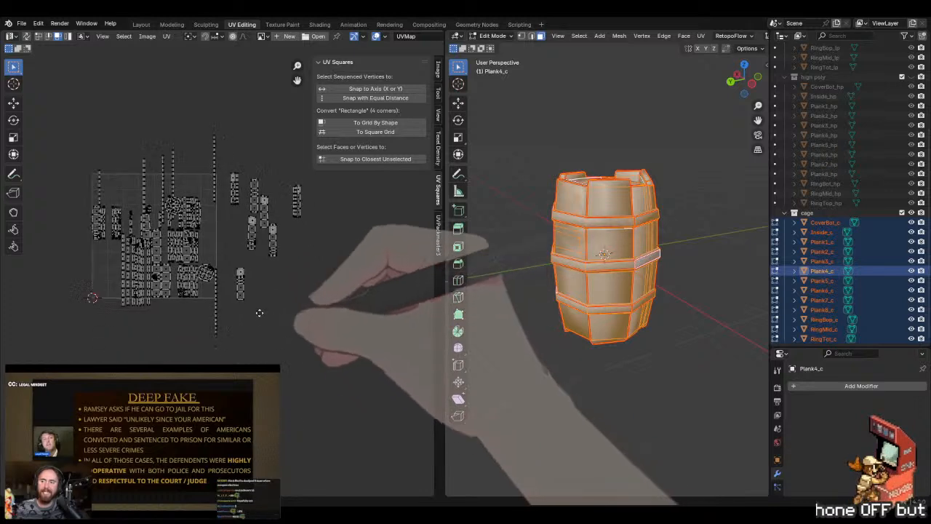
key("a")
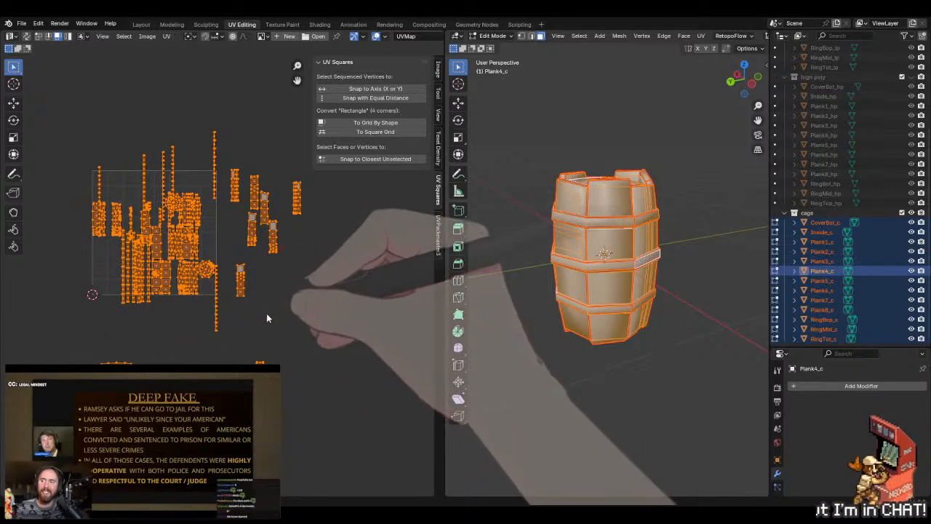
- Bring up the UVPackmaster3 options and average the island scale of all selected UVs
left_click(437, 235)
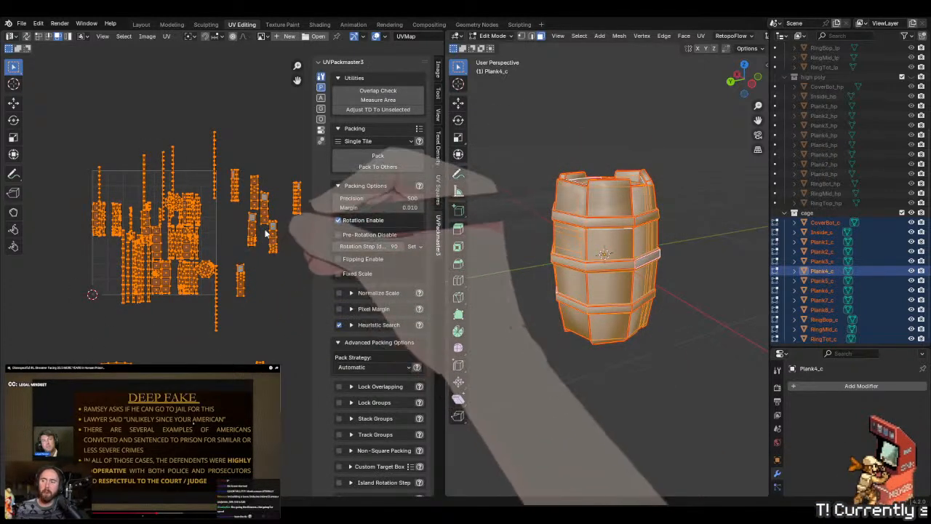
scroll(218, 229, "down", 2)
scroll(379, 430, "down", 3)
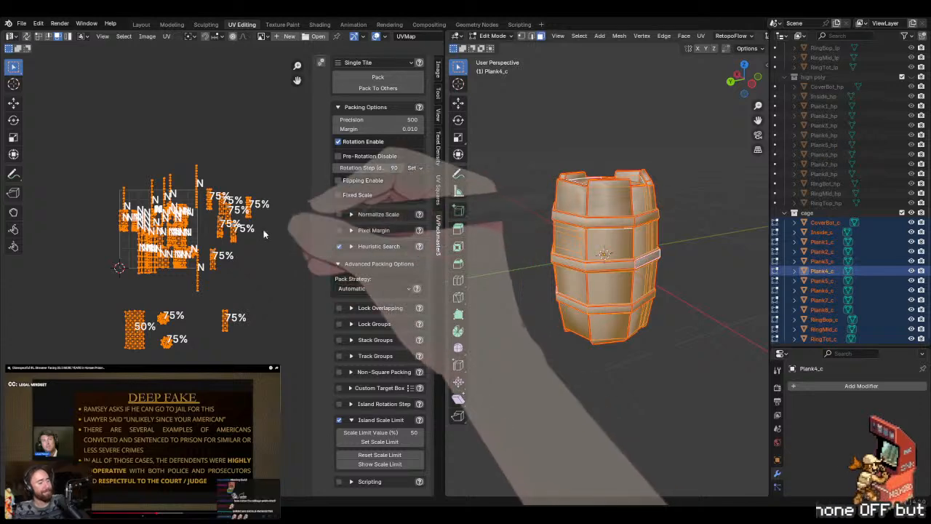
left_click(167, 36)
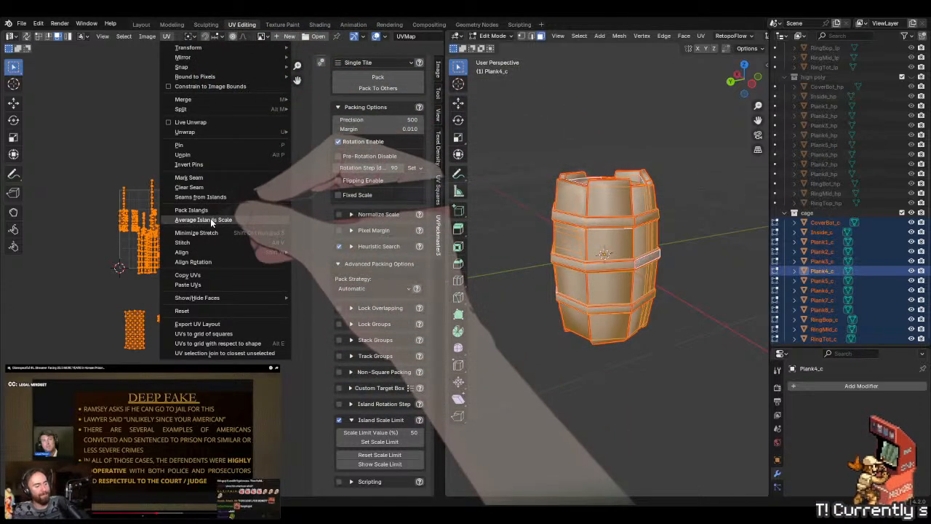
left_click(210, 218)
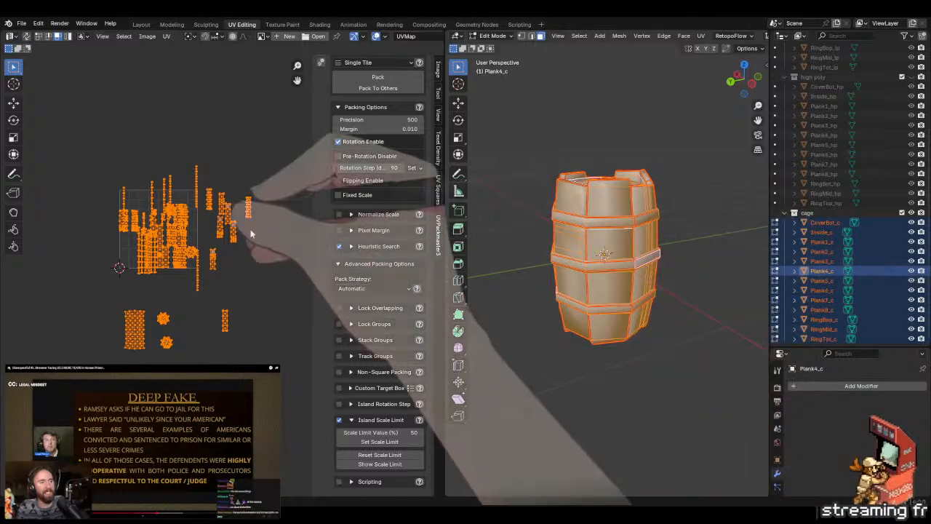
- Return to Object Mode and apply rotation and scale to all selected cage objects
key("Tab")
key("ctrl+a")
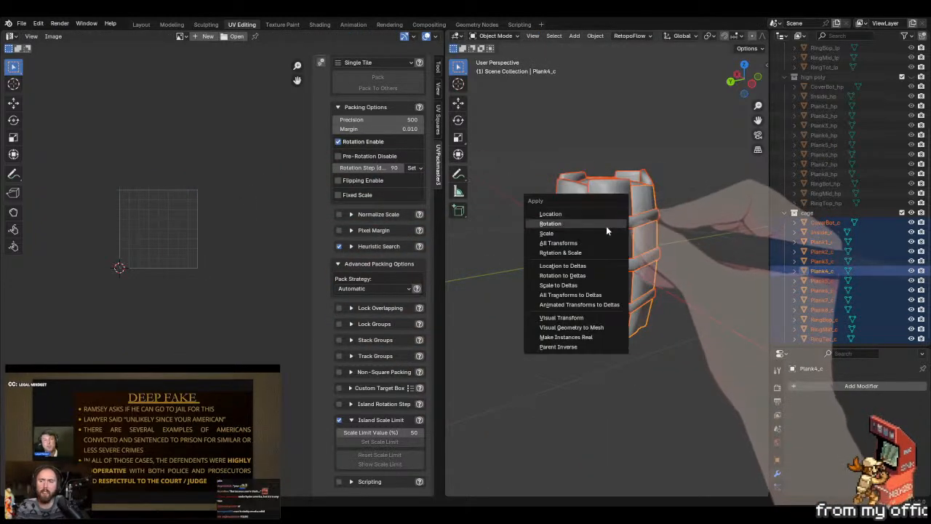
left_click(595, 250)
- Reopen all cage objects together in Edit Mode and average the scale of their UV islands
key("Tab")
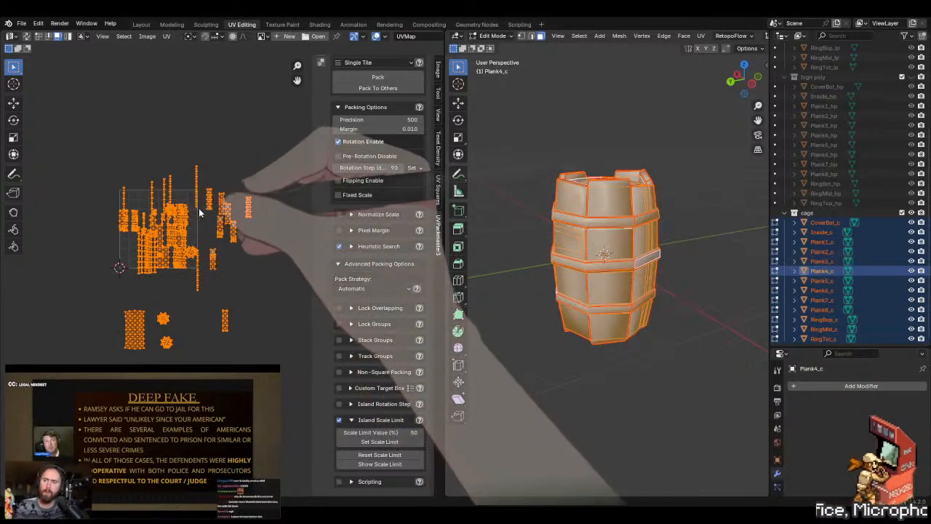
left_click(166, 37)
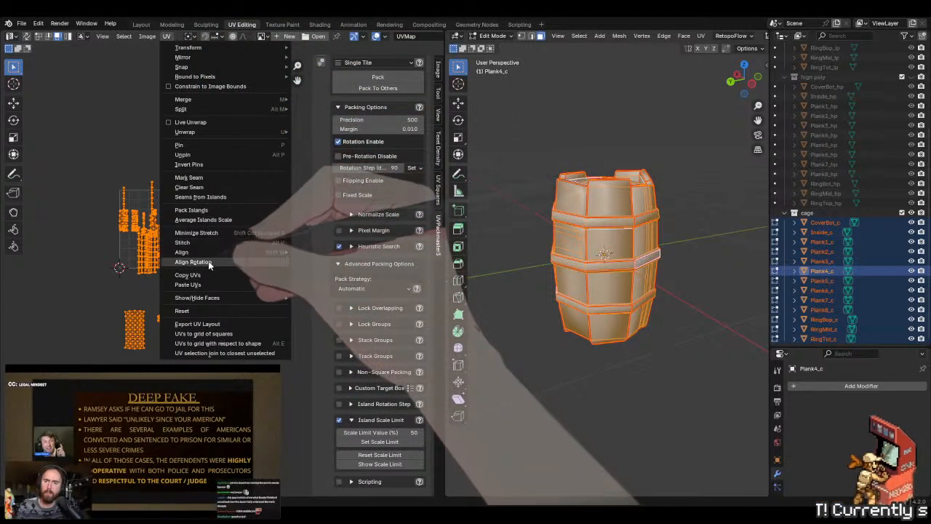
left_click(203, 220)
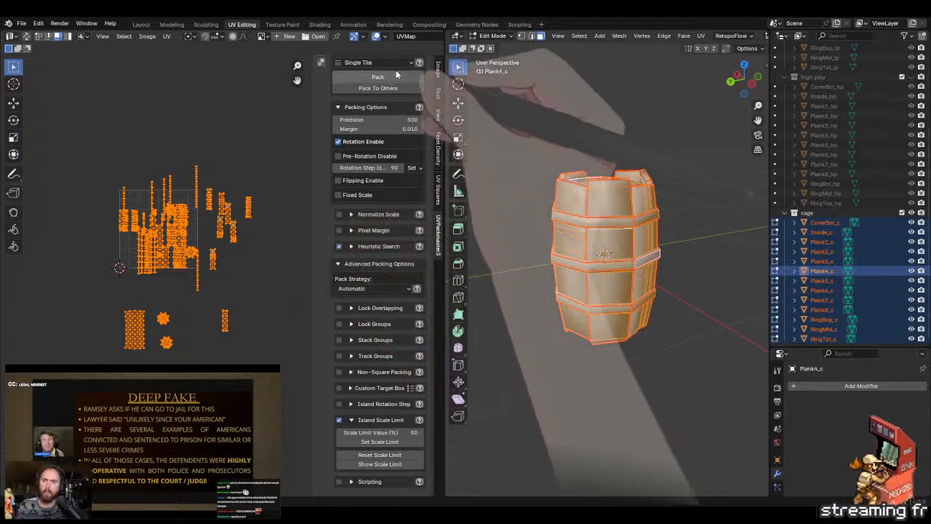
- Try packing all cage UV islands into a single tile, inspect the layout and undo the pack
left_click(379, 76)
key("Home")
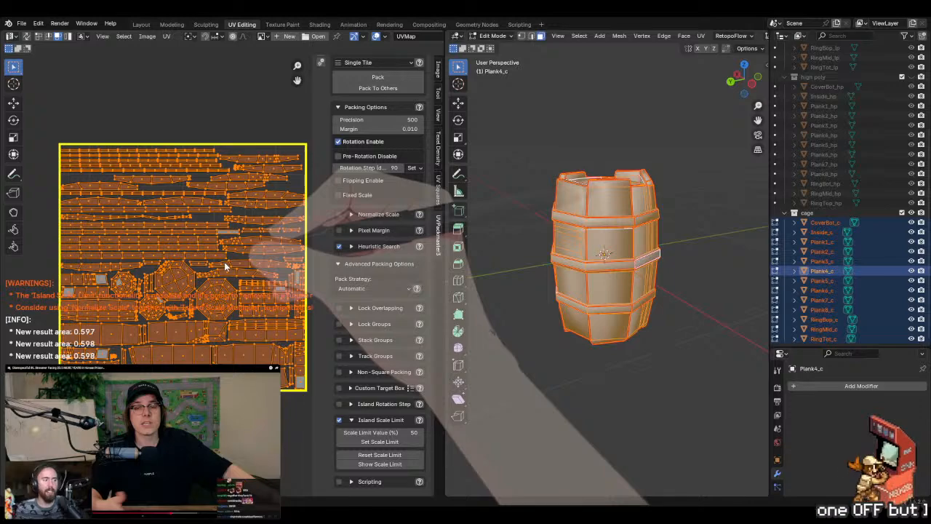
middle_click_drag(145, 184, 134, 121)
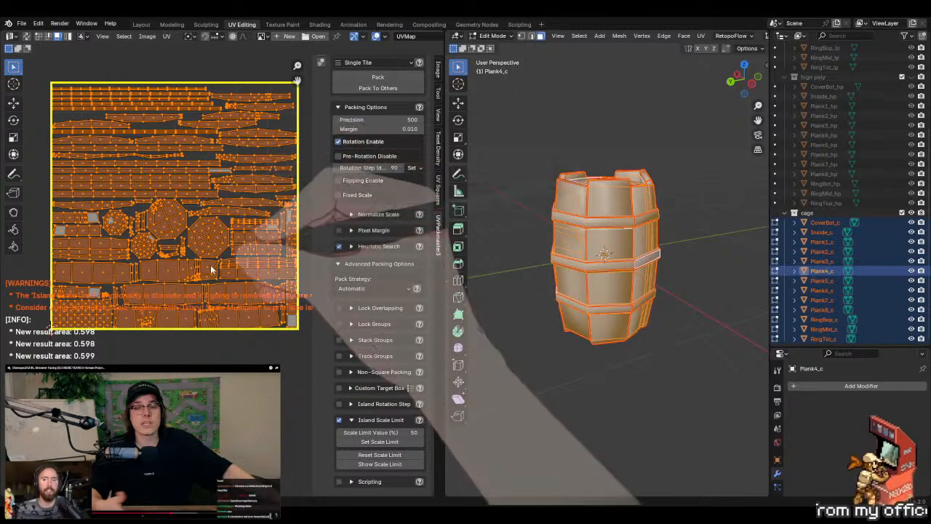
middle_click_drag(652, 272, 702, 284)
scroll(197, 311, "down", 5)
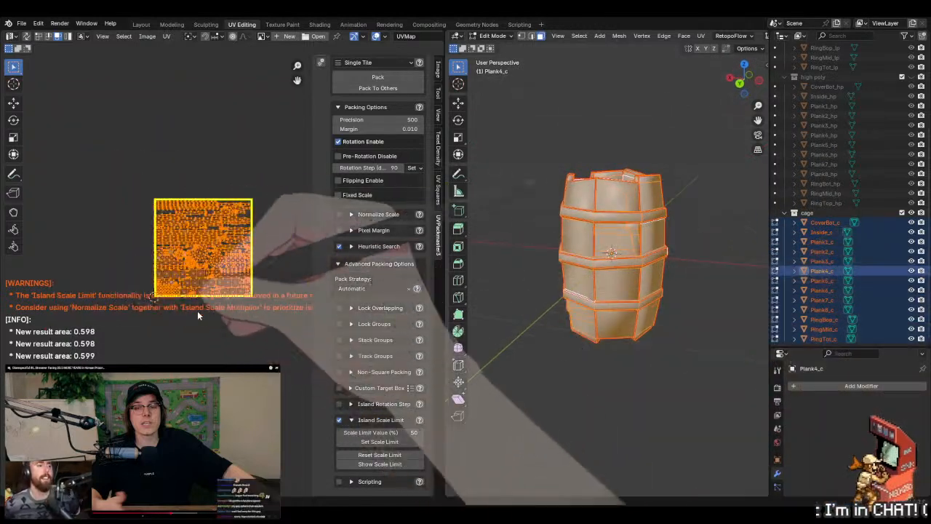
key("ctrl+z")
middle_click_drag(232, 343, 195, 339)
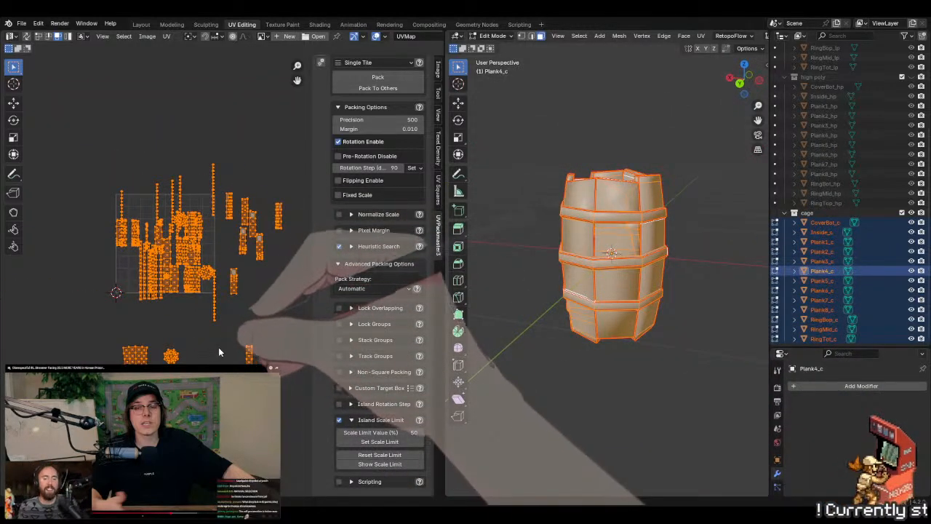
- Return to Object Mode, select only the bottom, middle and top ring cages and open them together in Edit Mode
left_click(675, 426)
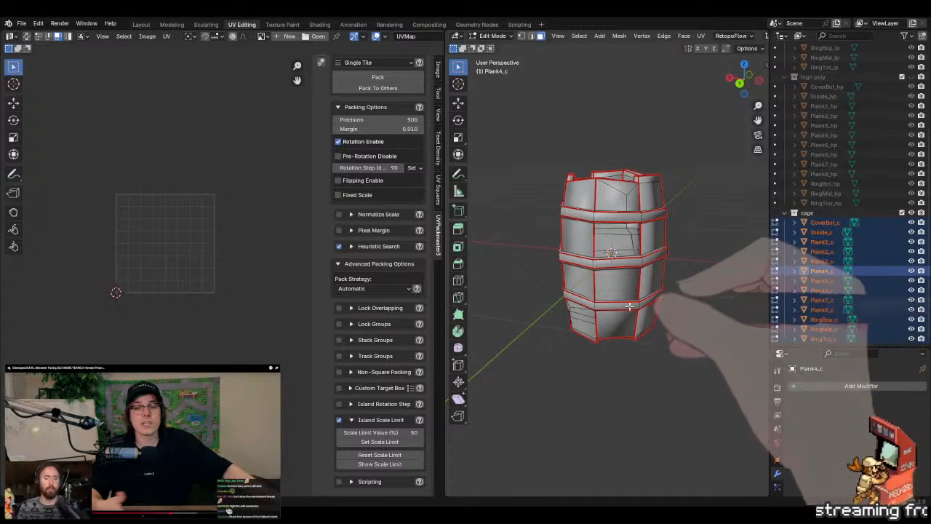
key("Tab")
left_click(701, 358)
left_click(628, 305)
left_click(630, 256, "shift")
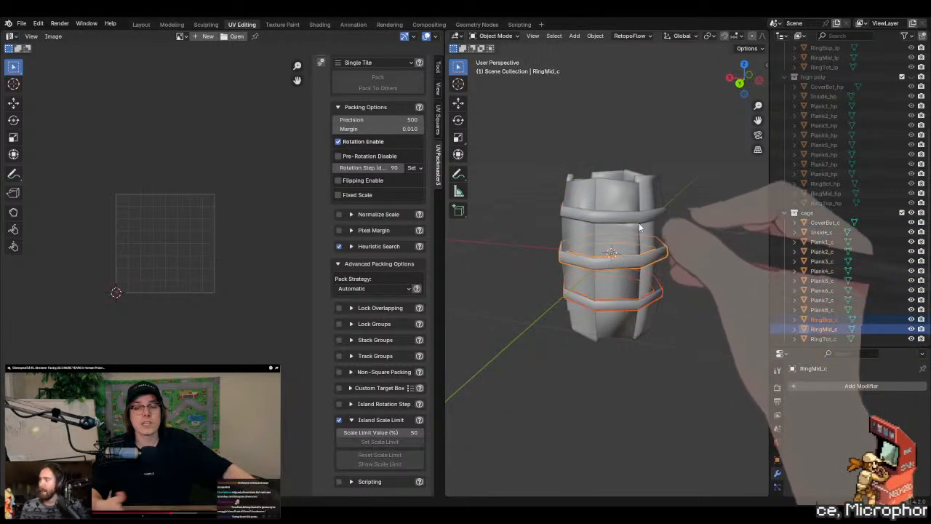
left_click(639, 218, "shift")
key("Tab")
- Move the three rings' UV islands up out of the UV tile and select all of them
key("g")
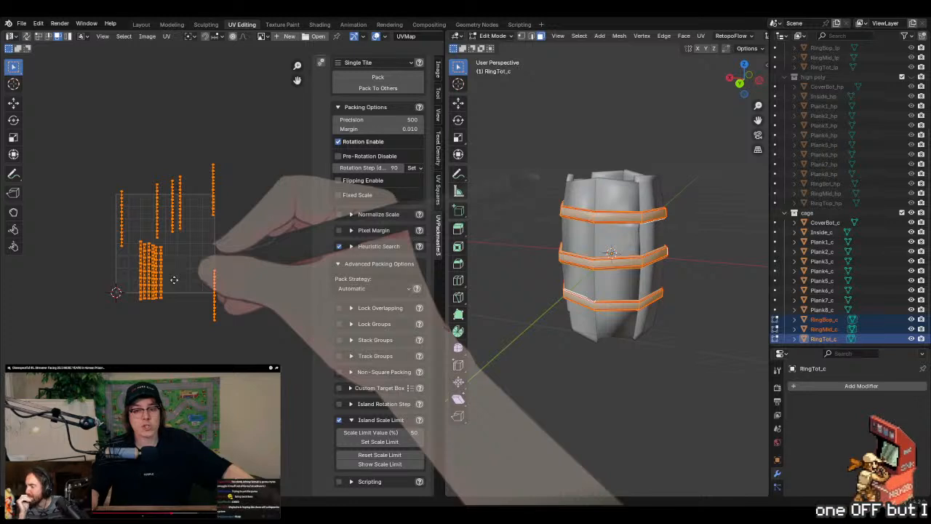
left_click(150, 96)
middle_click_drag(150, 96, 178, 279)
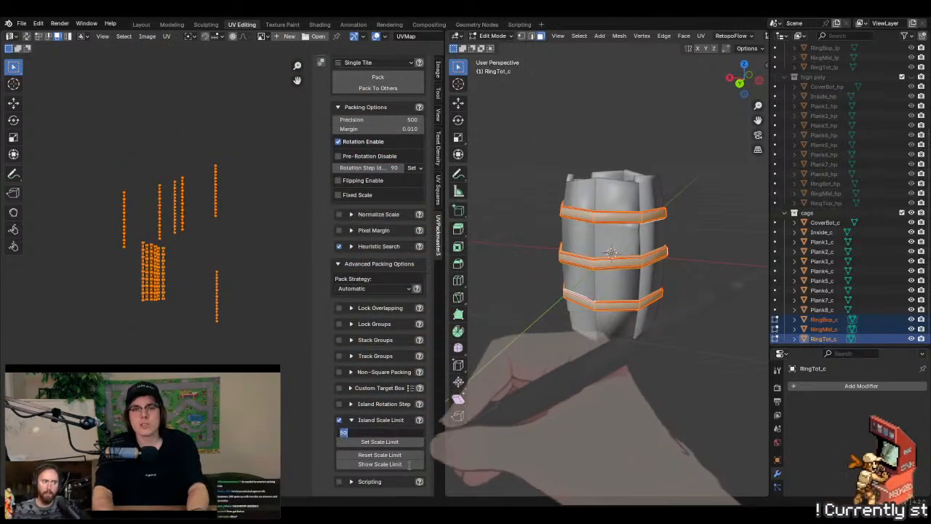
scroll(195, 251, "up", 2)
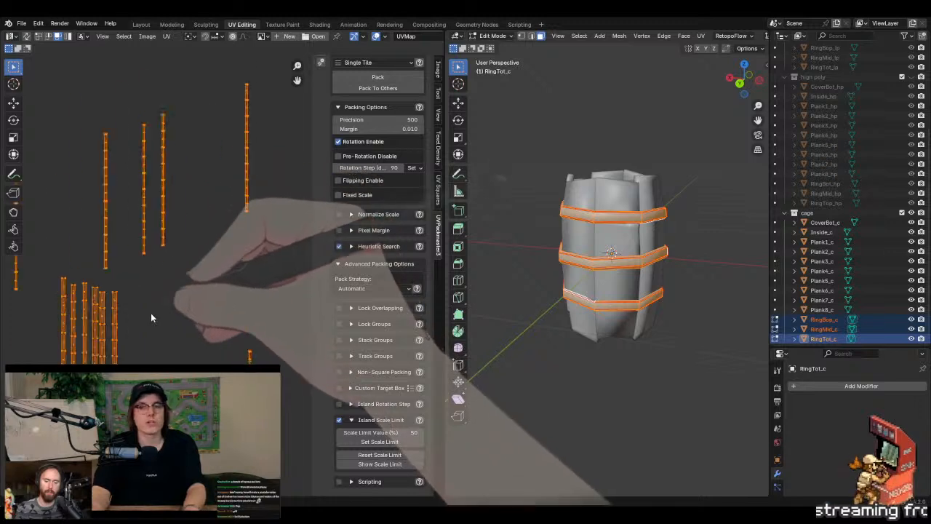
scroll(171, 322, "up", 1)
left_click(149, 348)
key("a")
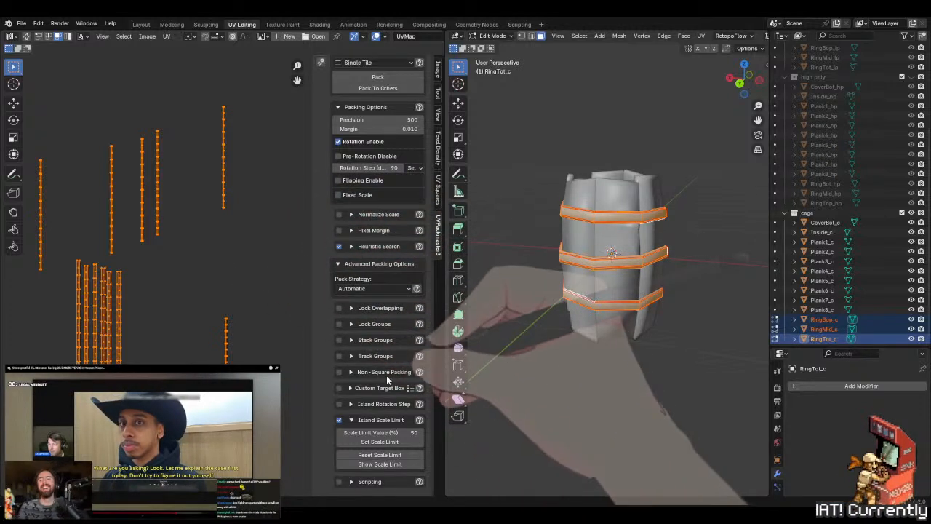
- Enable Stack Groups, try packing the ring islands, undo the pack and reselect all ring islands
left_click(339, 340)
left_click(378, 77)
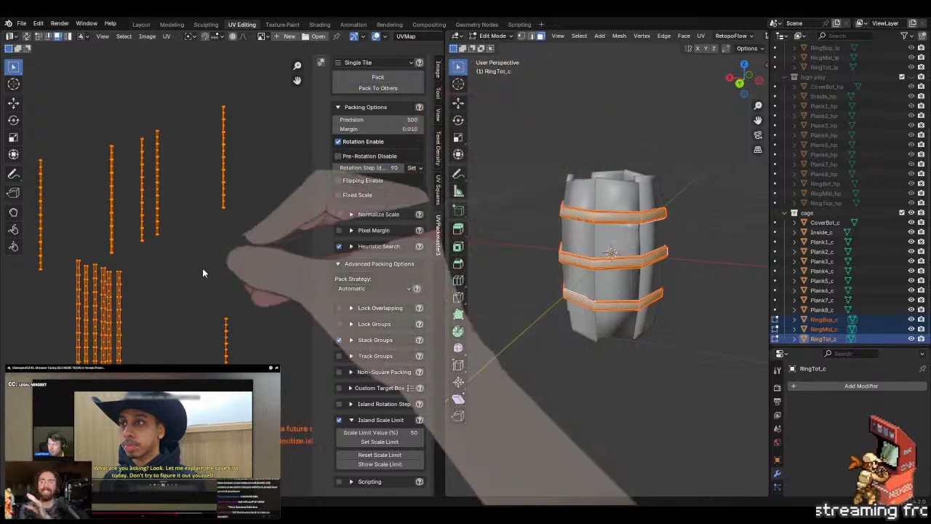
scroll(233, 342, "up", 6)
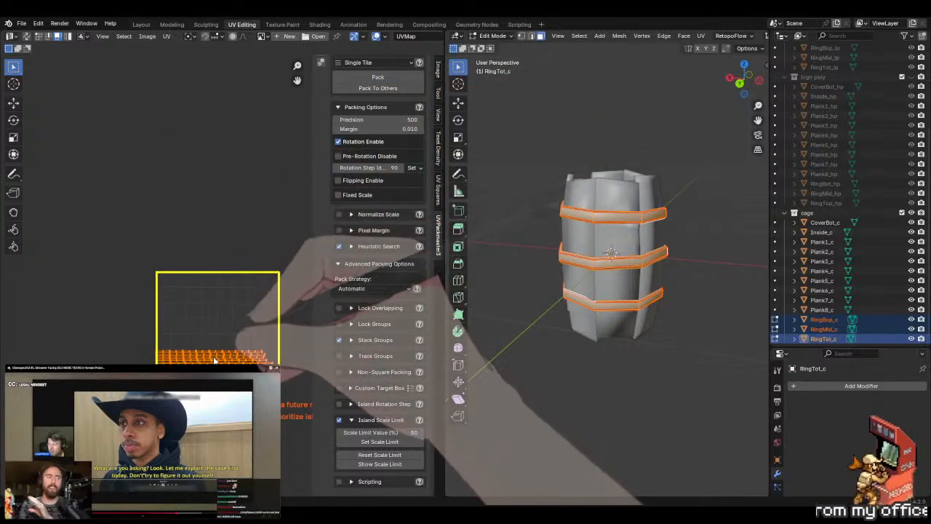
key("ctrl+z")
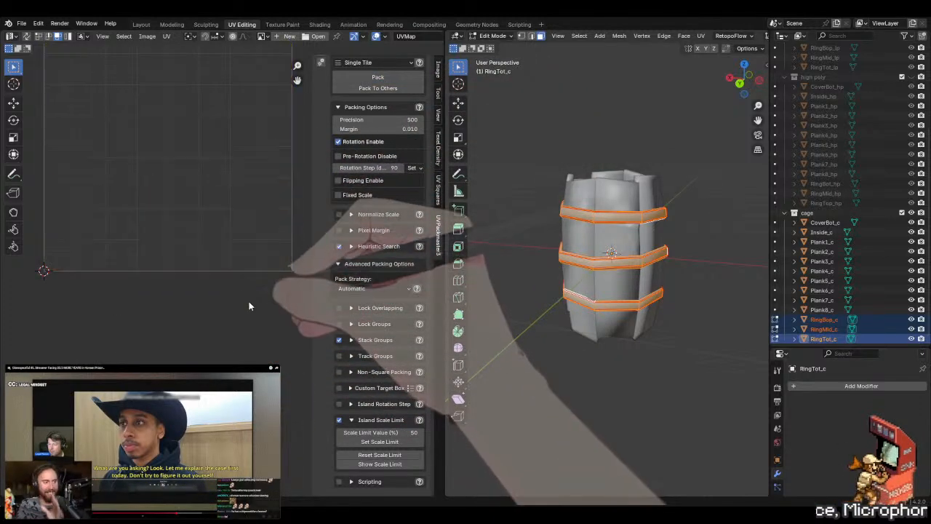
scroll(233, 255, "down", 2)
middle_click_drag(221, 178, 219, 312)
middle_click_drag(174, 216, 194, 301)
left_click(193, 306)
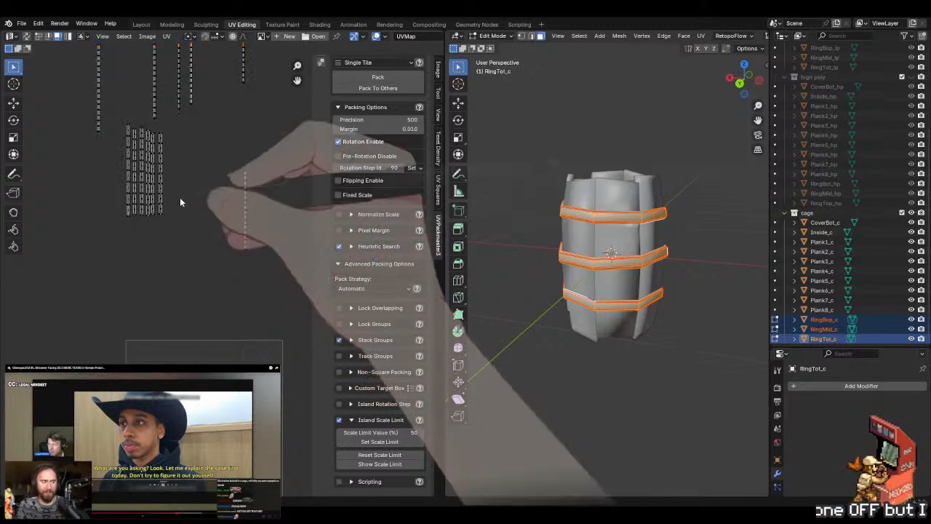
middle_click_drag(182, 202, 180, 291)
key("a")
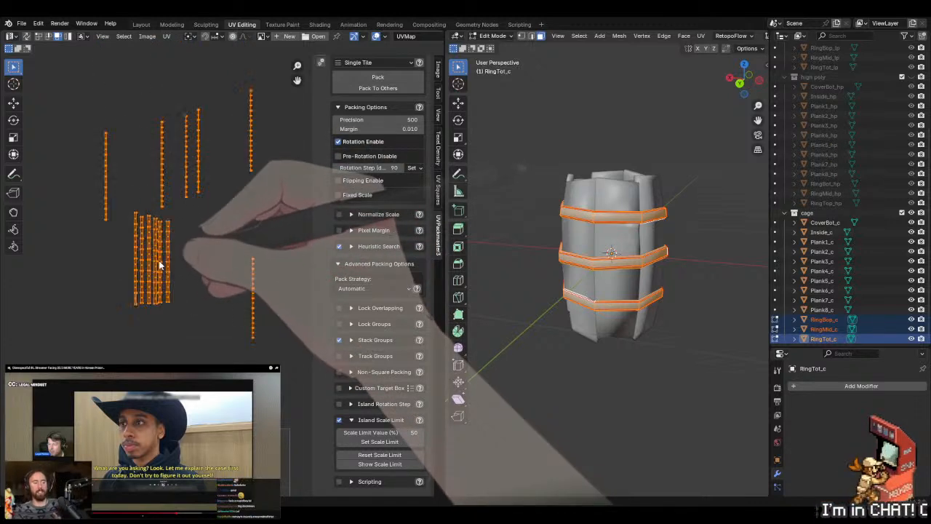
- Review the available packing modes, keep Single Tile and expand the Stack Groups options
left_click(352, 340)
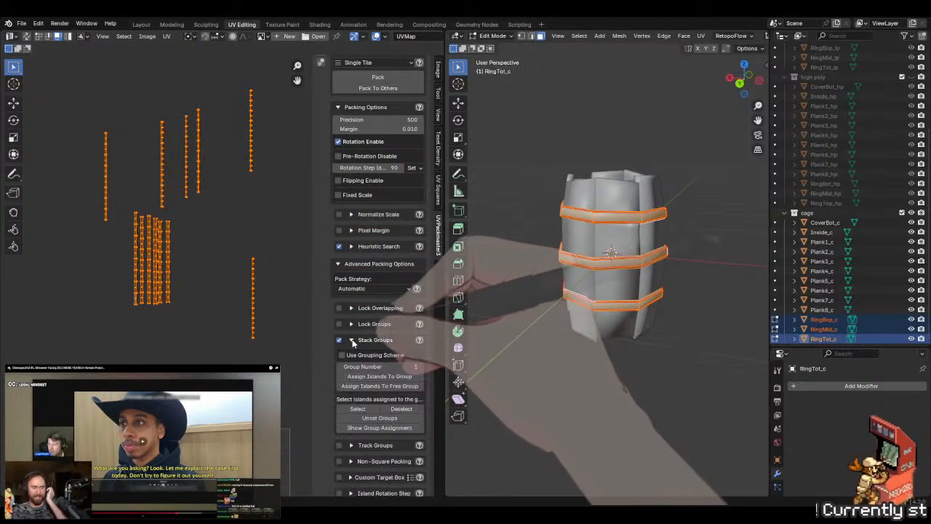
left_click(352, 340)
scroll(358, 187, "up", 2)
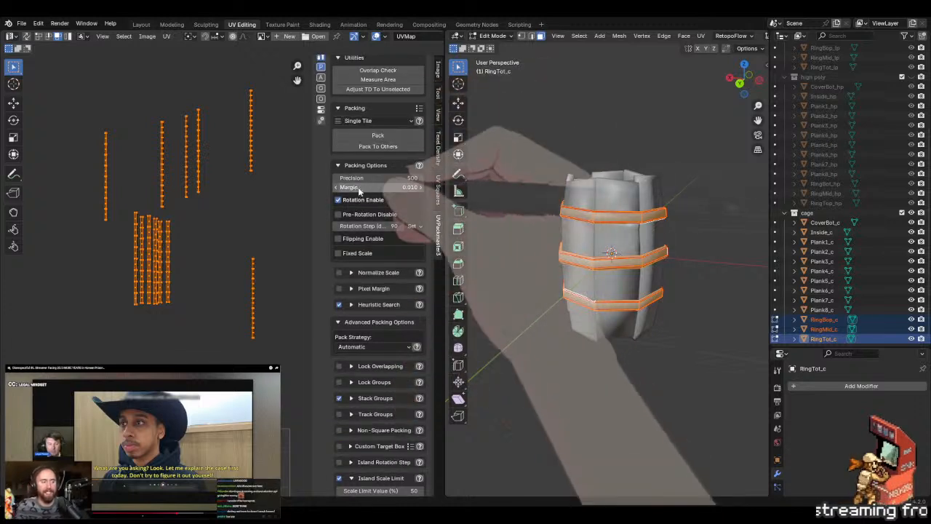
left_click(382, 121)
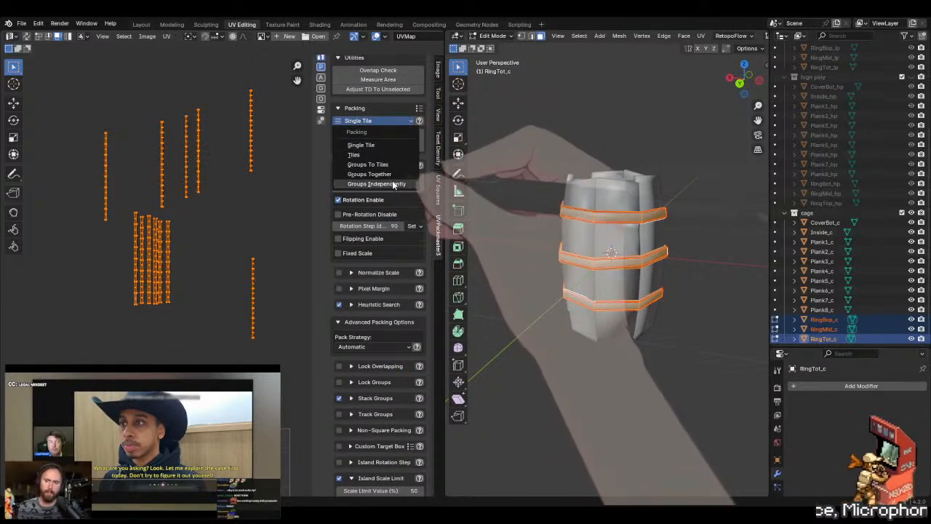
left_click(391, 145)
scroll(391, 150, "down", 2)
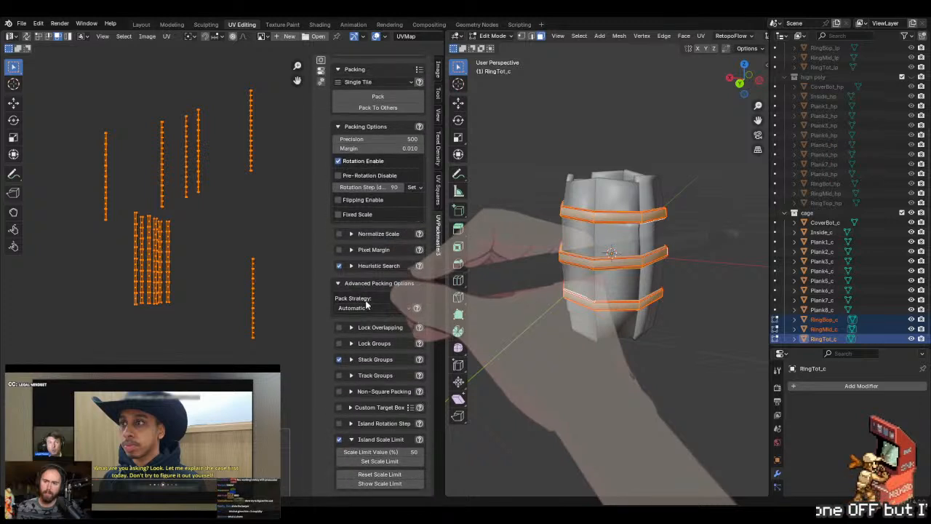
scroll(391, 150, "up", 3)
left_click(386, 141)
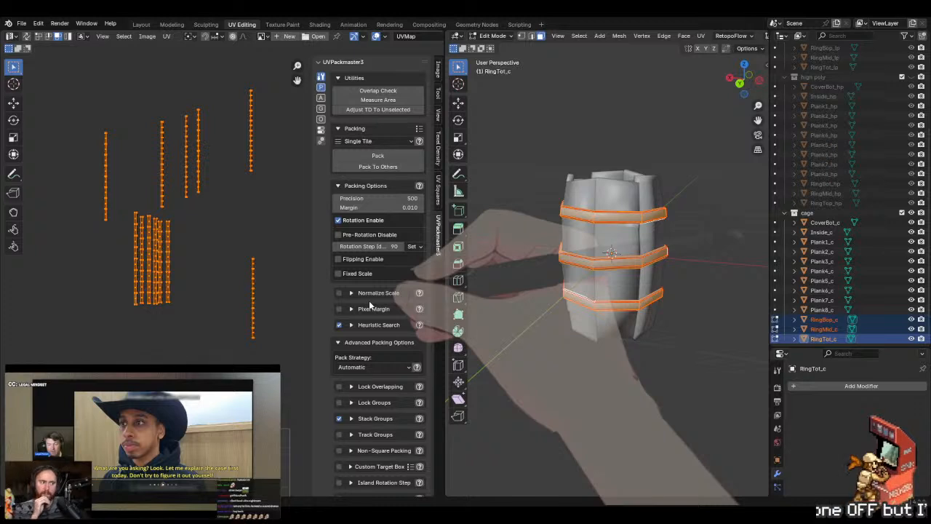
left_click(404, 419)
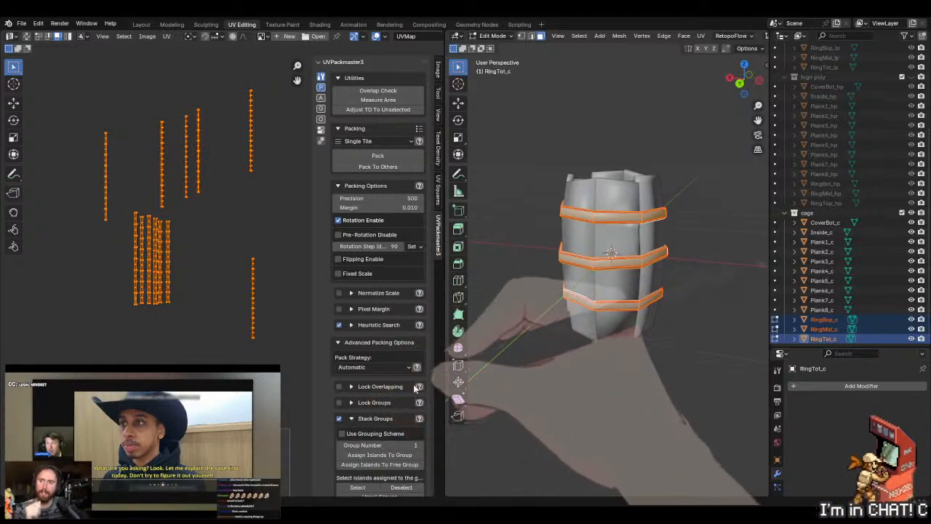
scroll(404, 362, "down", 2)
scroll(404, 361, "down", 1)
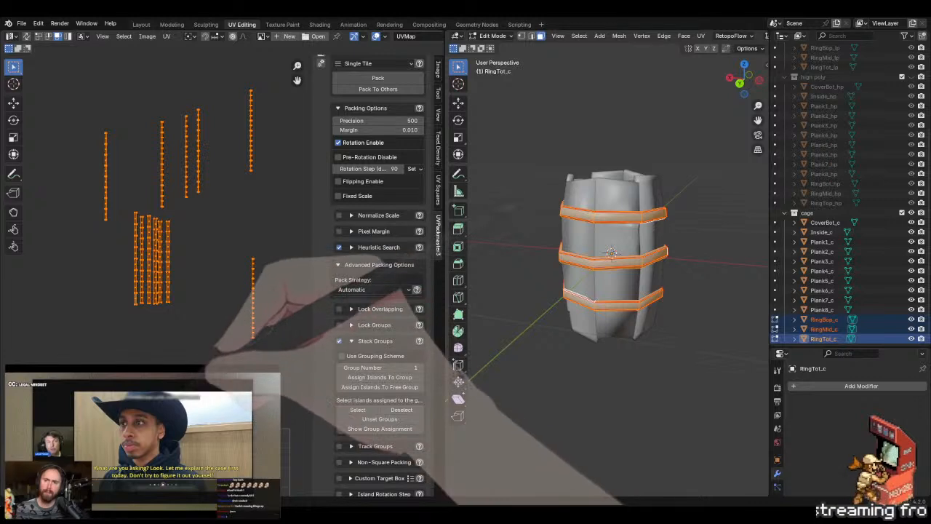
- Select the two rightmost strips in the lower cluster of ring UV islands
left_click(177, 305)
scroll(140, 236, "up", 2)
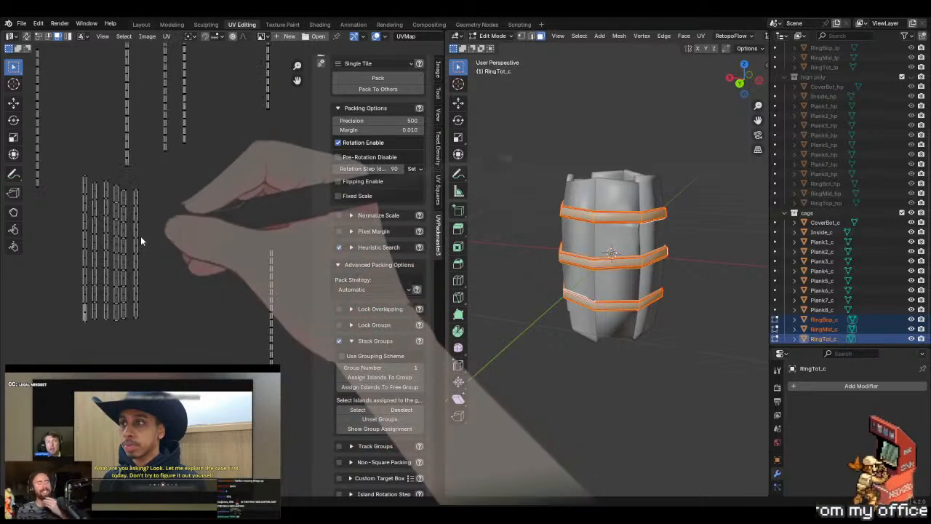
scroll(140, 236, "up", 1)
middle_click_drag(141, 236, 208, 227)
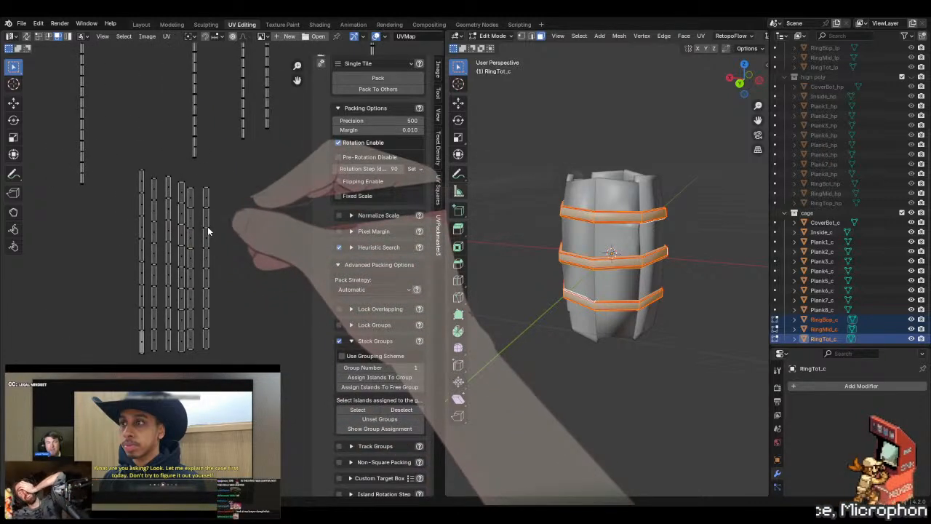
left_click(204, 226)
left_click(191, 226, "shift")
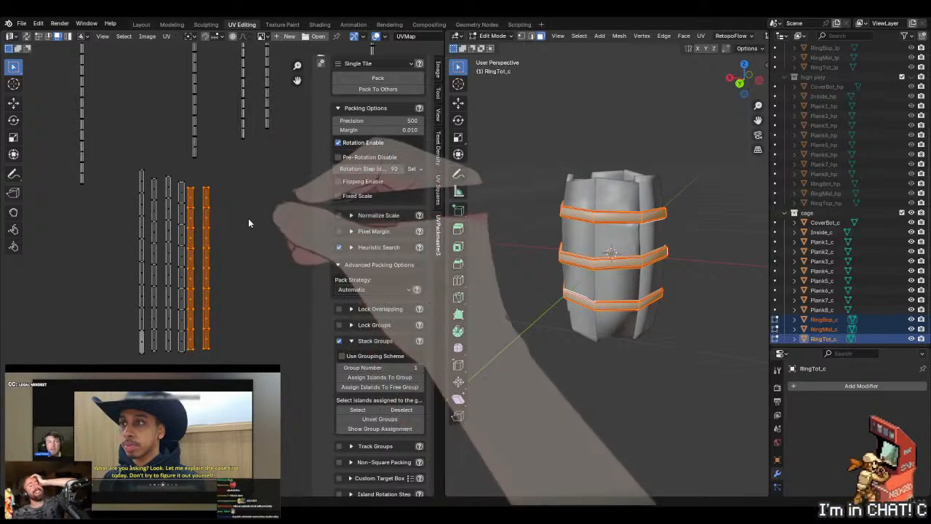
- Select only the outer face band of each of the three rings and select all their UV strips
left_click(681, 324)
key("l")
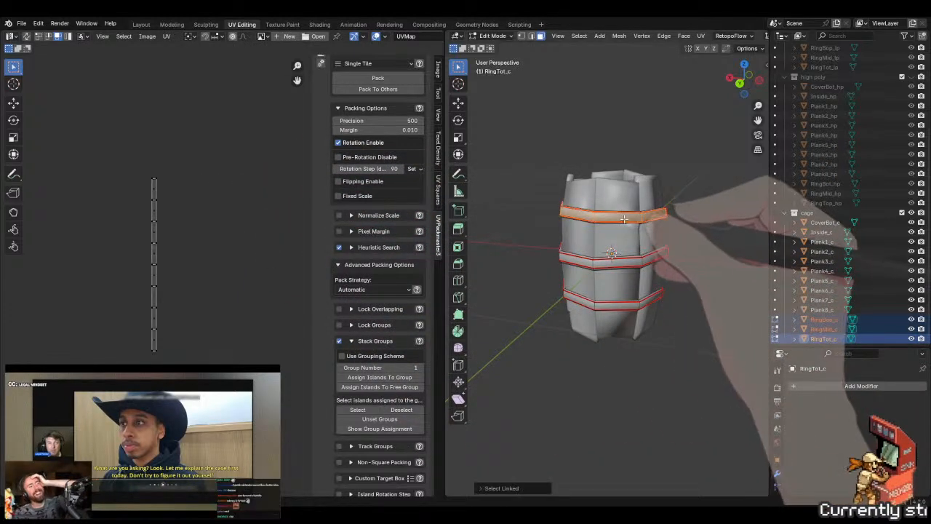
key("l")
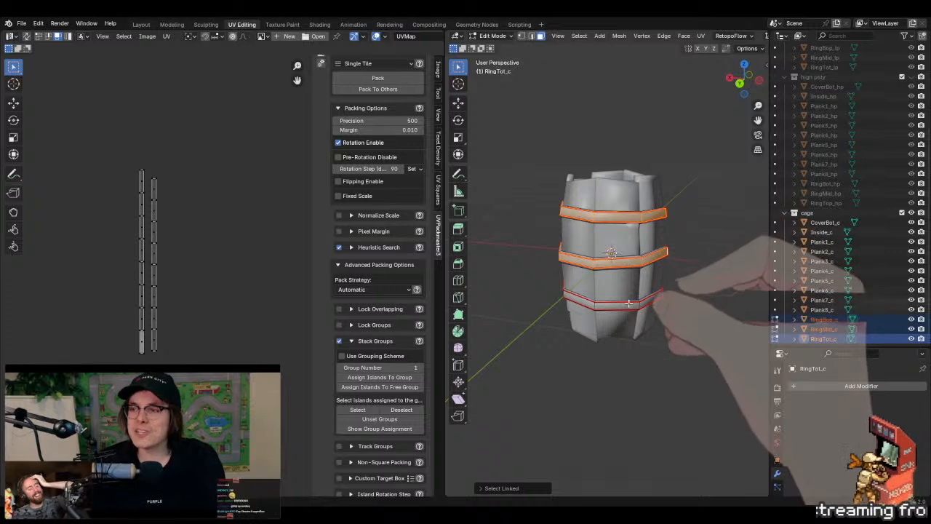
key("a")
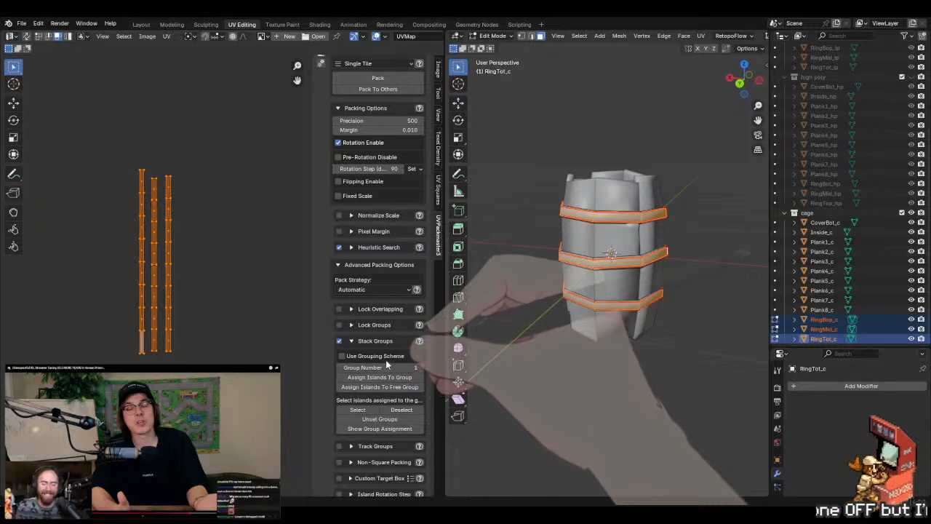
- Try the Use Grouping Scheme option, switch it back off and show the stack group assignment of the selected strips
scroll(385, 359, "down", 1)
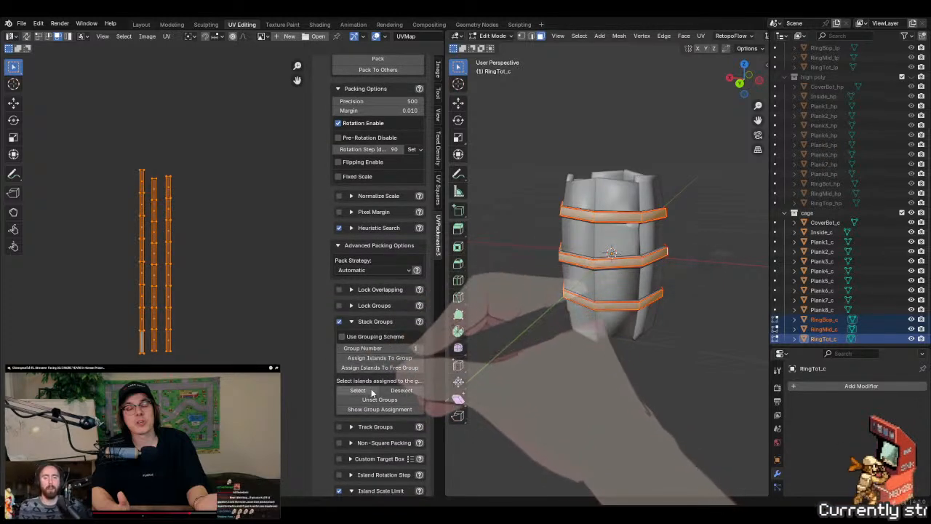
left_click(364, 336)
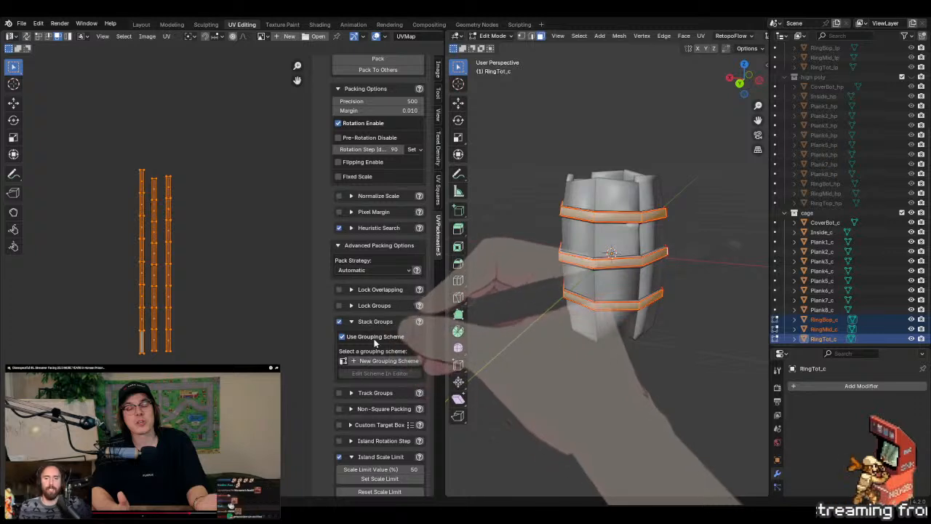
left_click(366, 362)
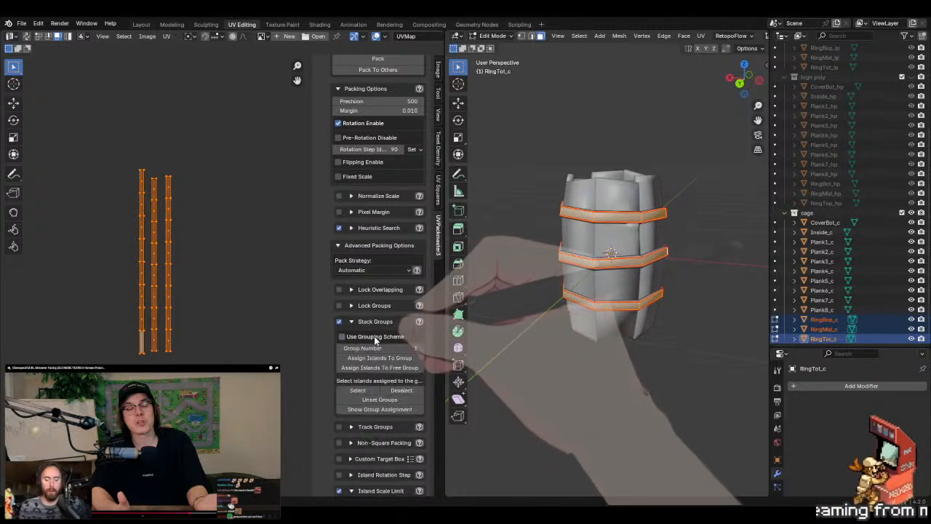
left_click(387, 410)
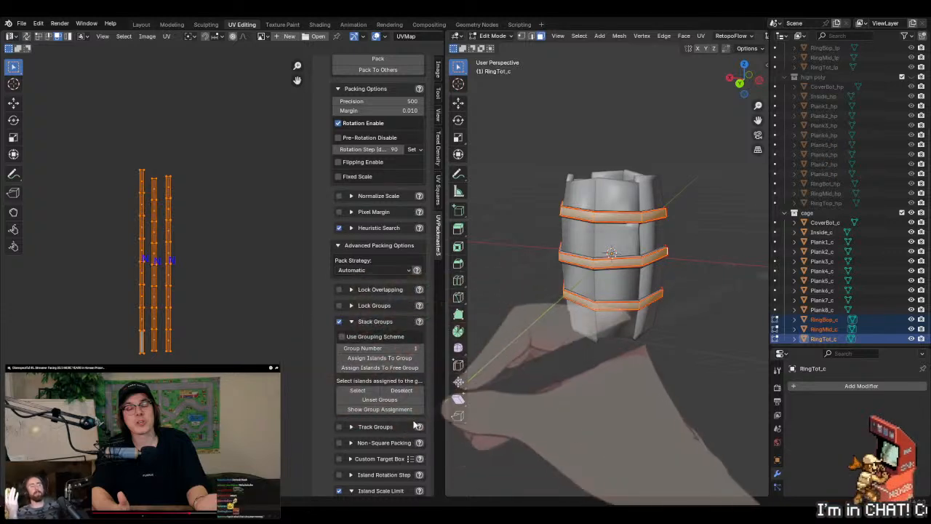
- Set the stack group number to 2 and select the upper edge strips of the three rings with all their UVs
left_click(386, 348)
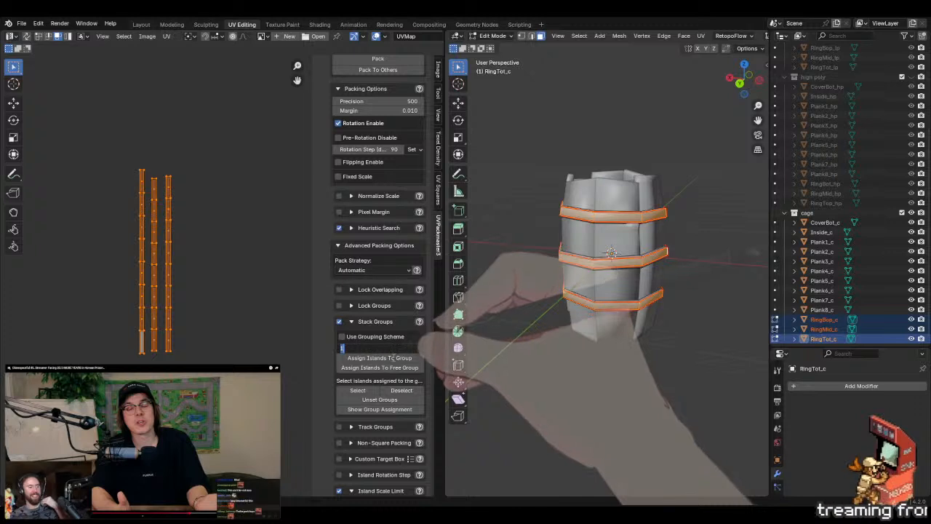
type("2")
key("Return")
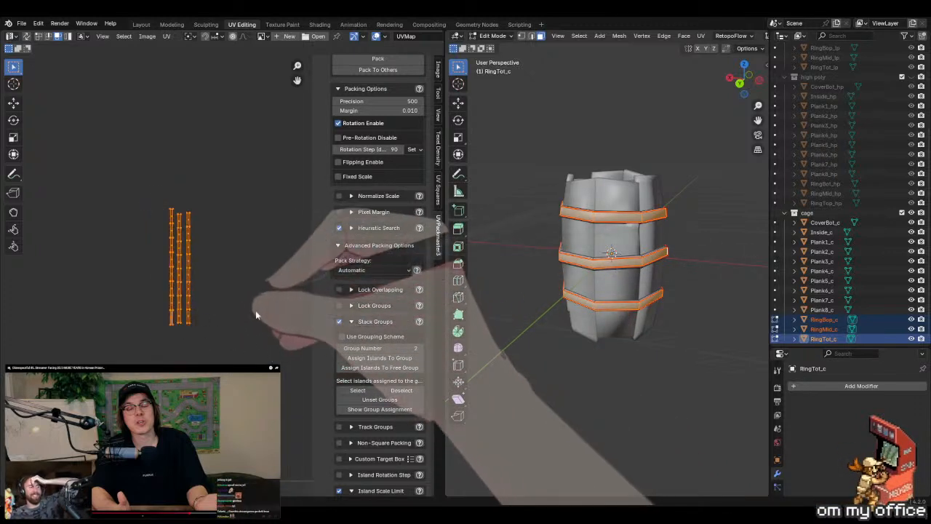
left_click(666, 410)
middle_click_drag(665, 410, 618, 291)
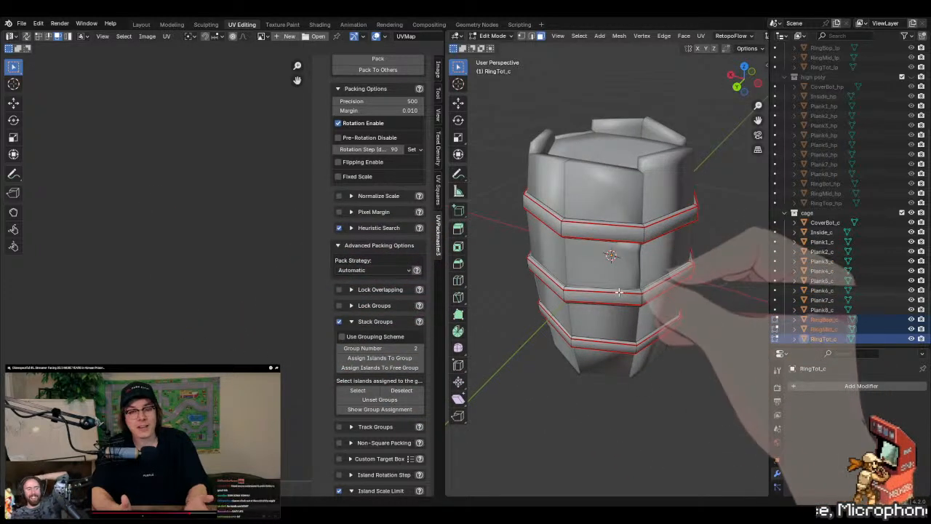
key("l")
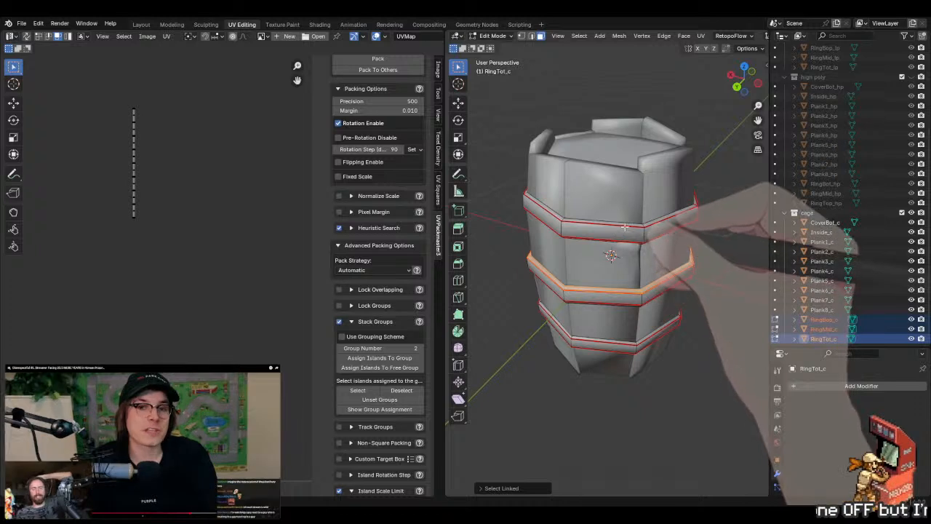
key("l")
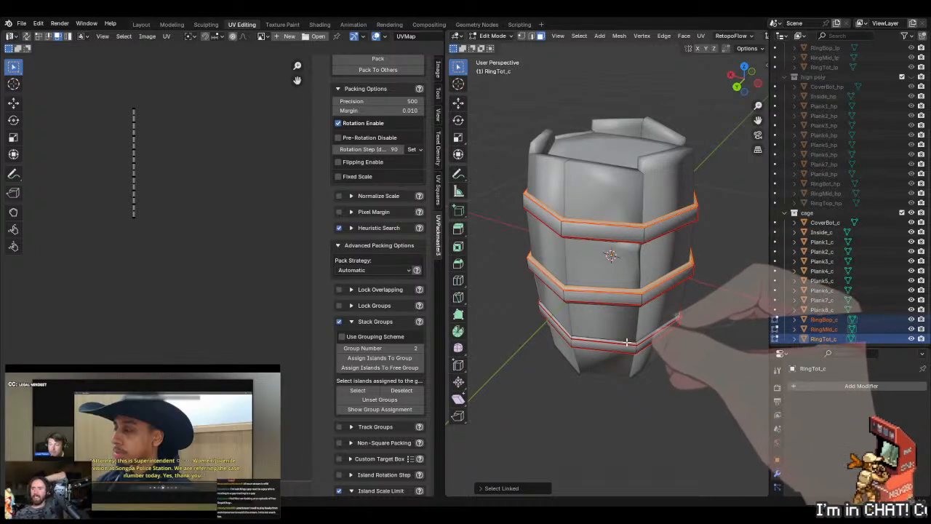
key("l")
middle_click_drag(202, 194, 163, 226)
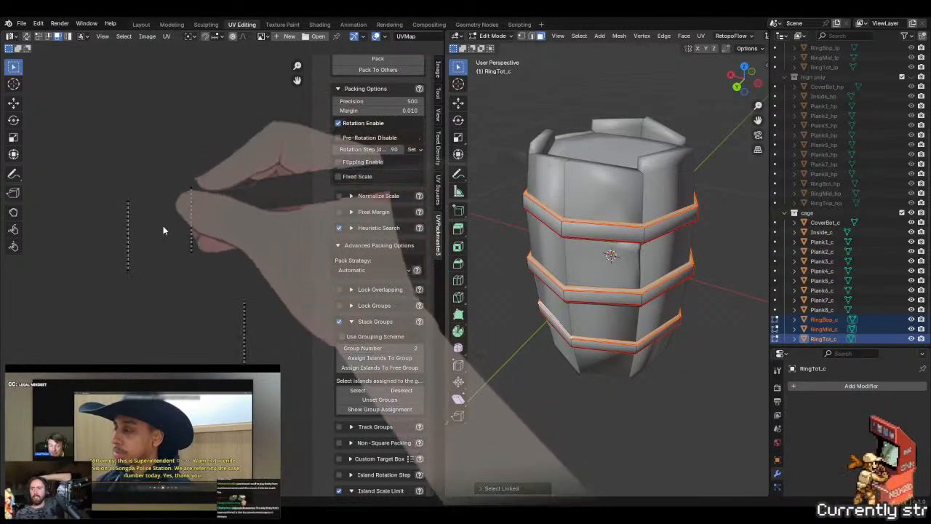
key("a")
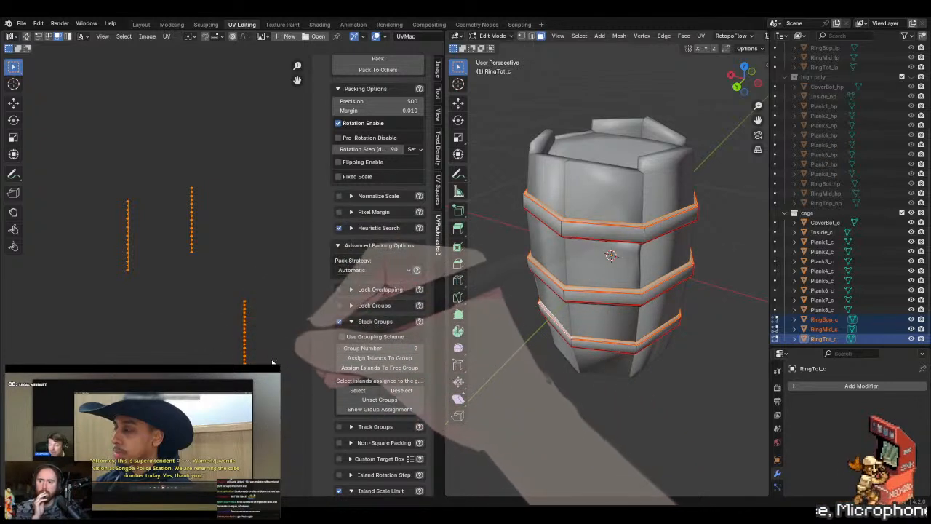
- Undo the selection of the upper edge strips and set the stack group number to 1
key("ctrl+z")
key("ctrl+z")
key("ctrl+z")
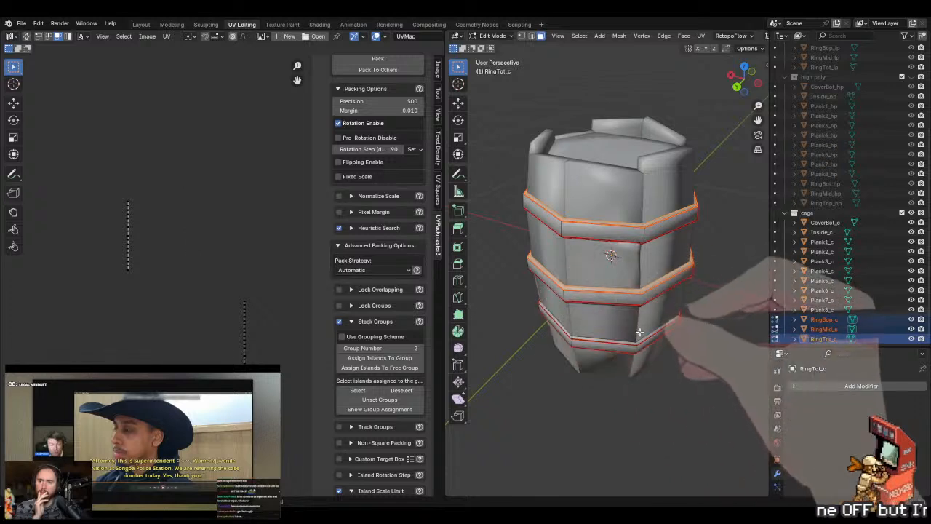
left_click(409, 348)
type("1")
key("Return")
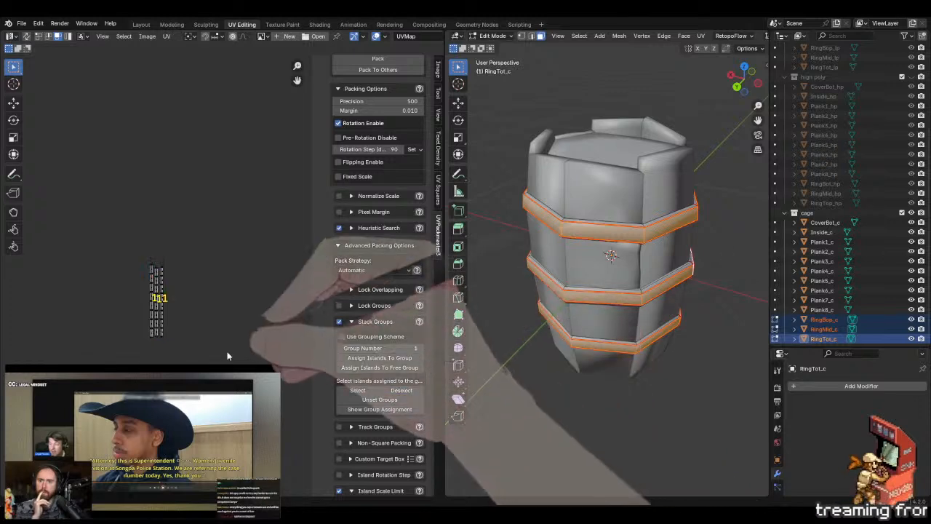
- Select all UV strips of the rings' outer bands, assign them to stack group 1 and show the assignment
key("a")
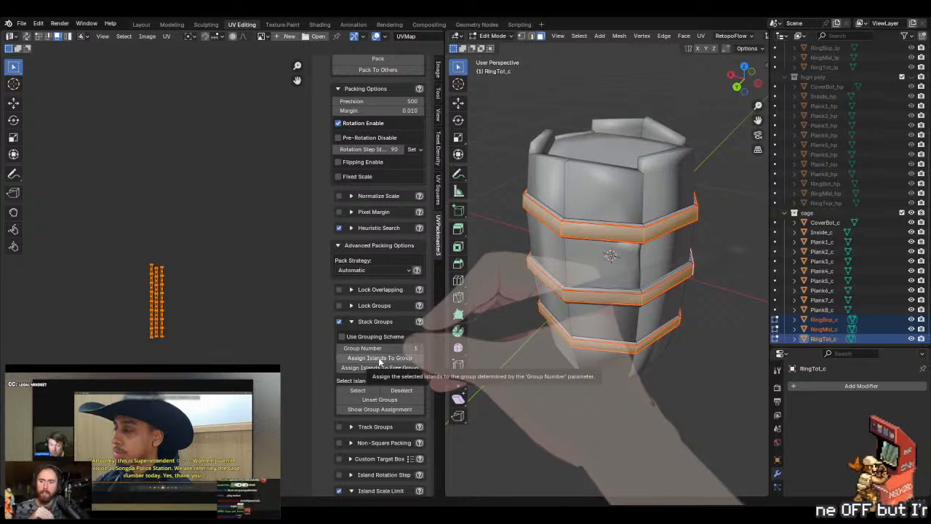
left_click(379, 358)
left_click(372, 409)
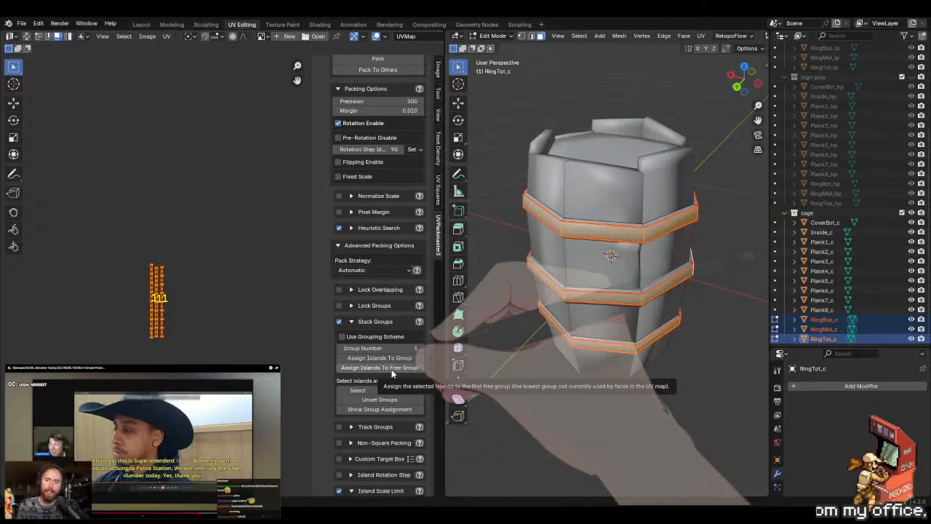
- Try assigning the outer band strips to a free stack group, undo it and show the group assignment again
left_click(389, 368)
left_click(373, 409)
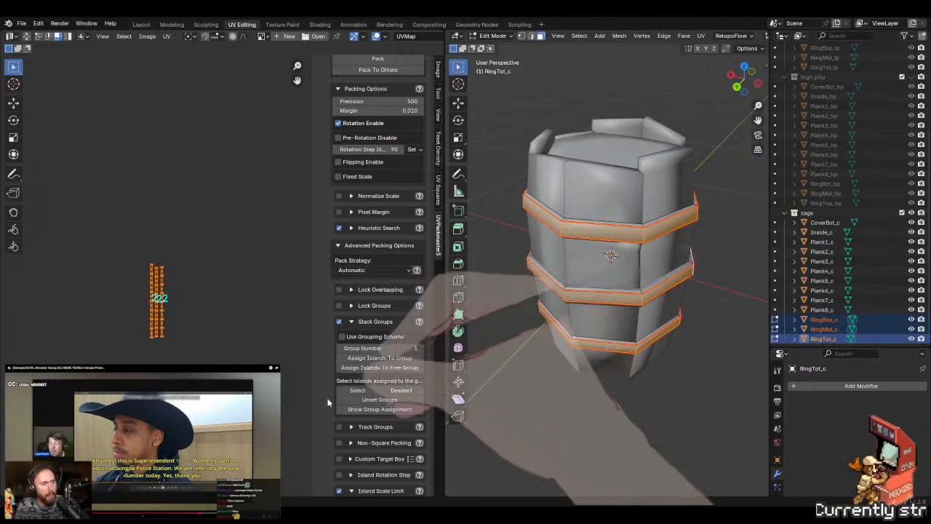
key("ctrl+z")
key("ctrl+z")
key("ctrl+z")
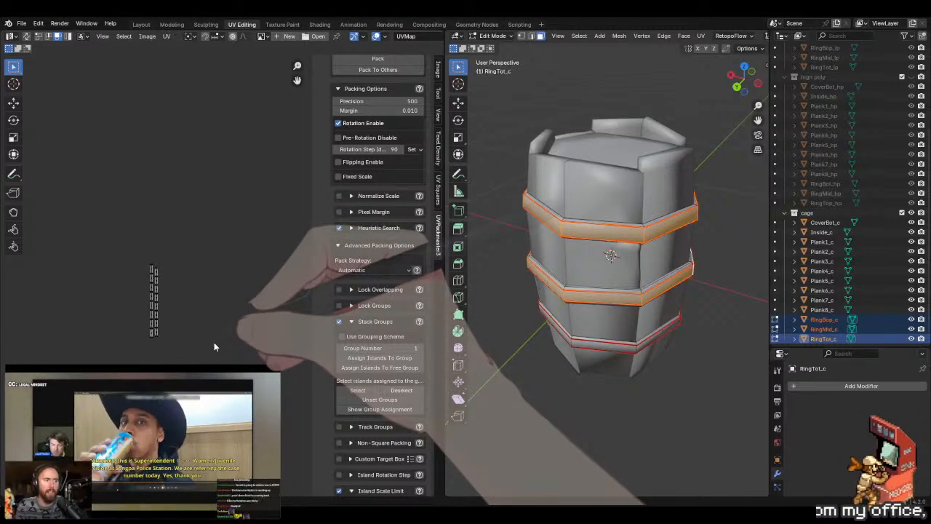
key("ctrl+shift+z")
left_click(373, 409)
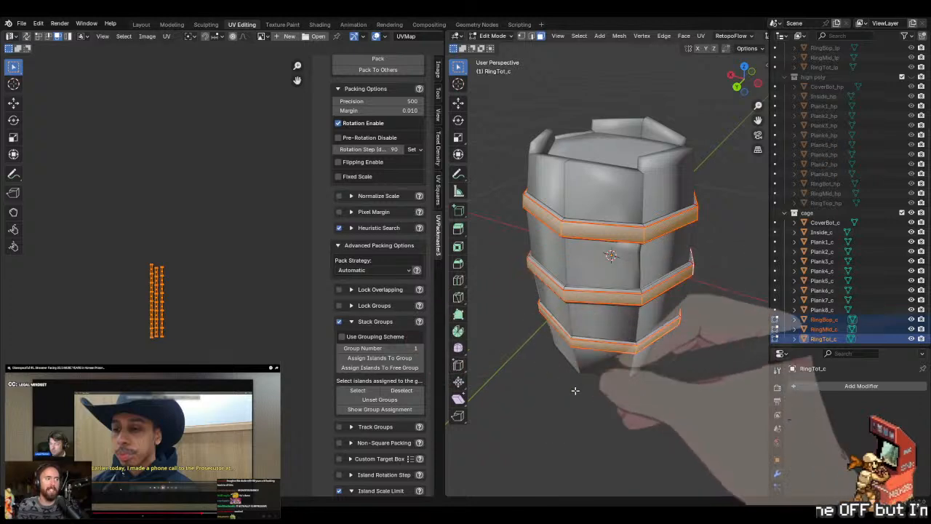
- Select only the upper edge strips of the three rings and try to assign their islands to stack group 1
left_click(592, 384)
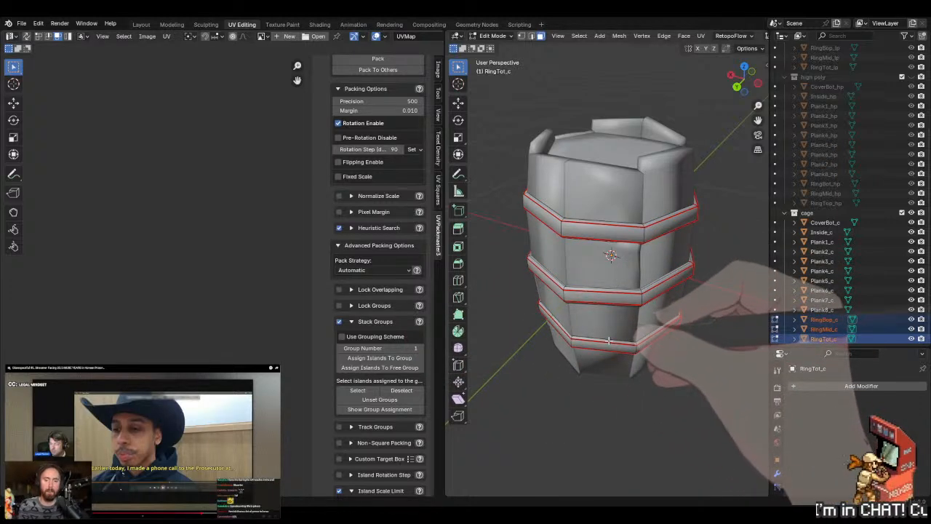
key("l")
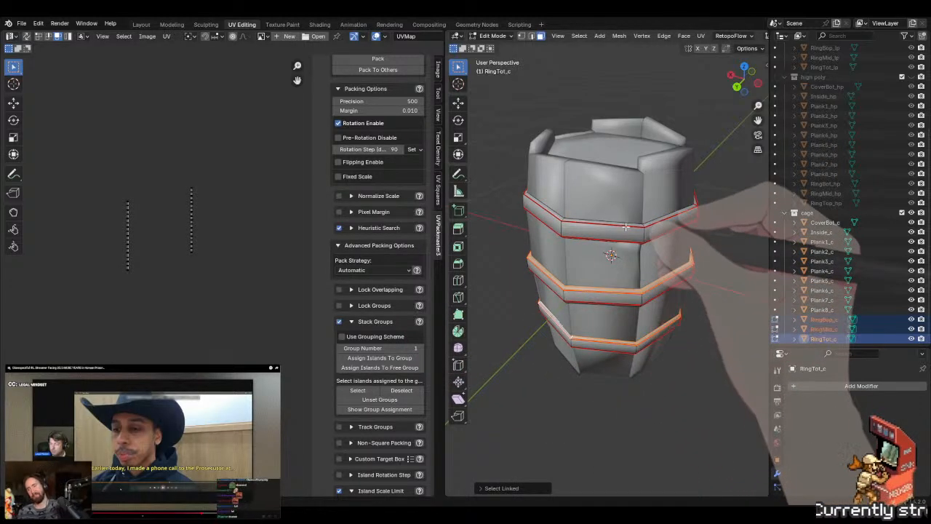
key("l")
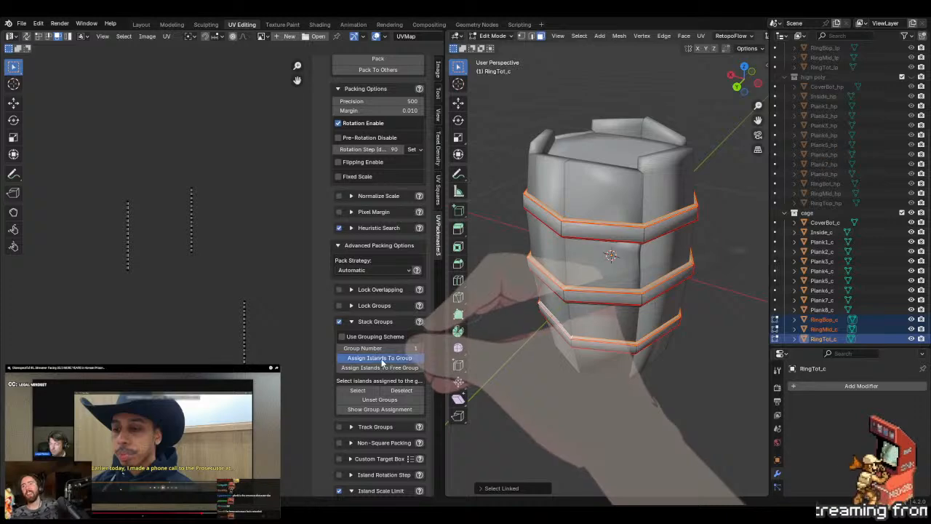
left_click(382, 358)
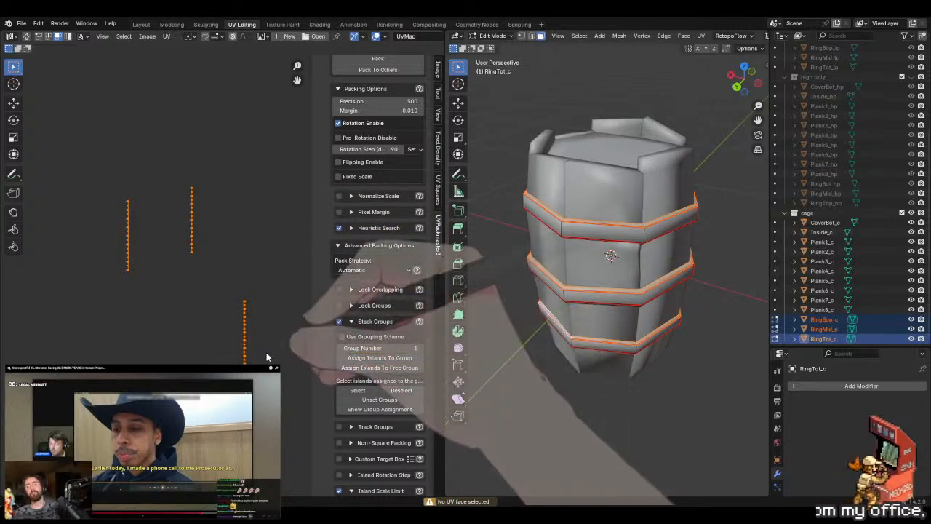
- Select only the lower edge strips of the three rings and assign their UV islands to stack group 2
middle_click_drag(640, 276, 634, 214)
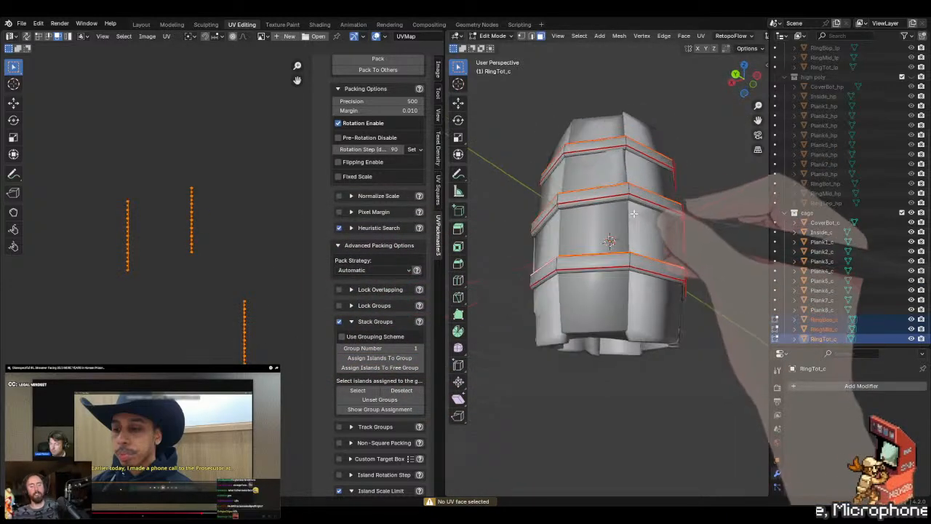
key("alt+a")
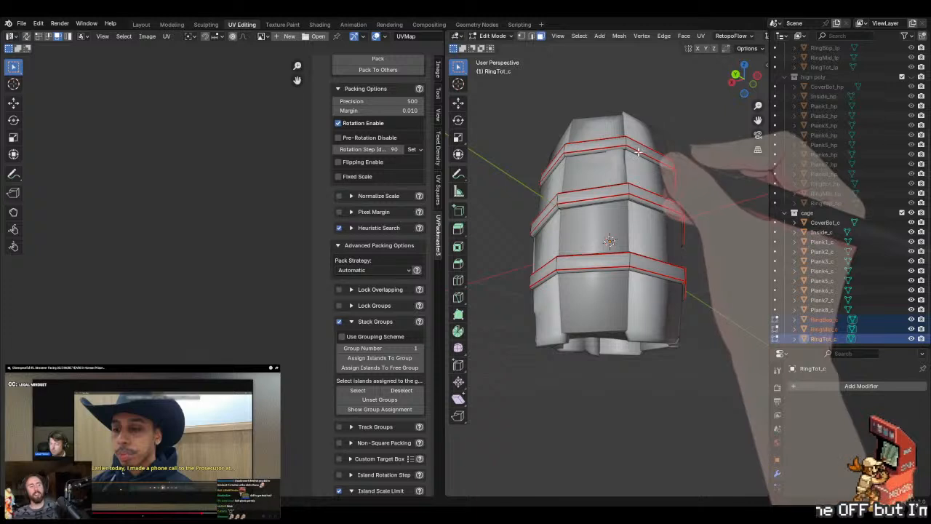
key("l")
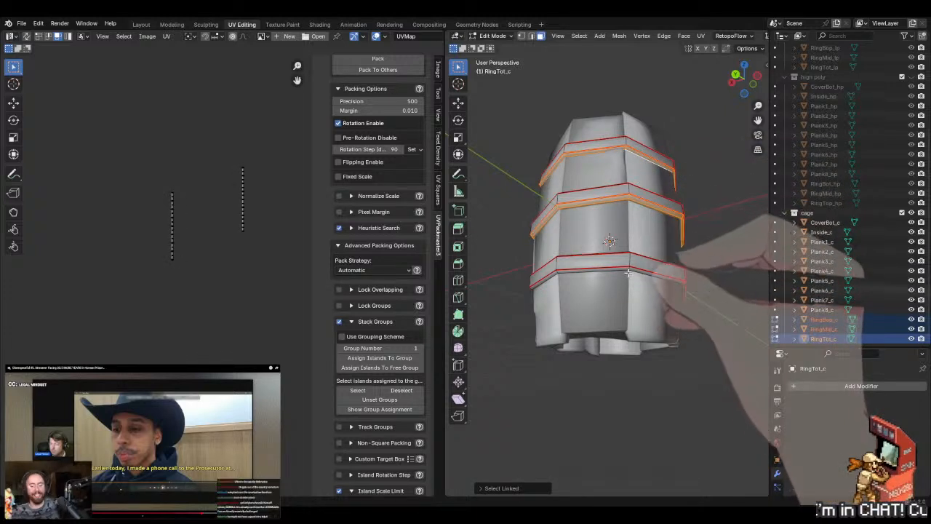
key("l")
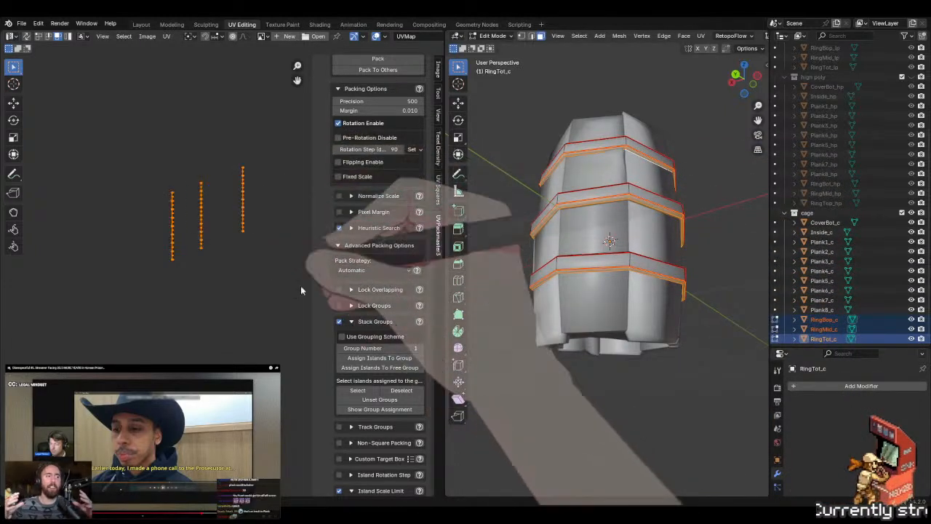
left_click(382, 366)
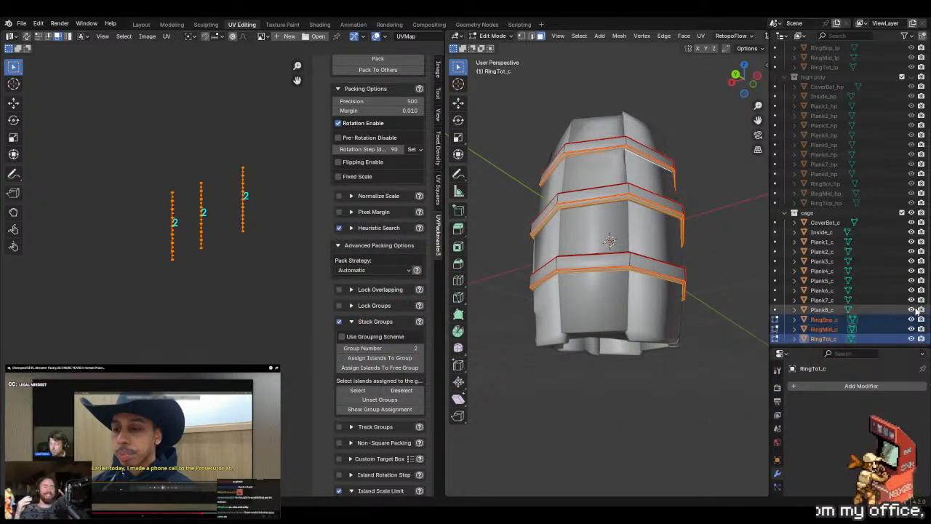
- Hide Plank1_c to Plank8_c and Inside_c, and select only the inner face bands of the three rings
left_click_drag(908, 270, 909, 243)
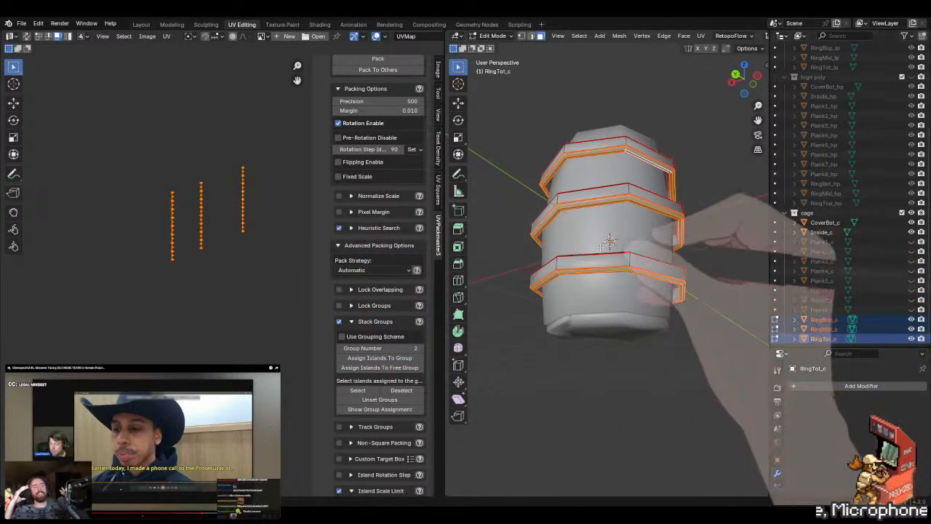
left_click(912, 231)
middle_click_drag(655, 219, 636, 163)
key("alt+a")
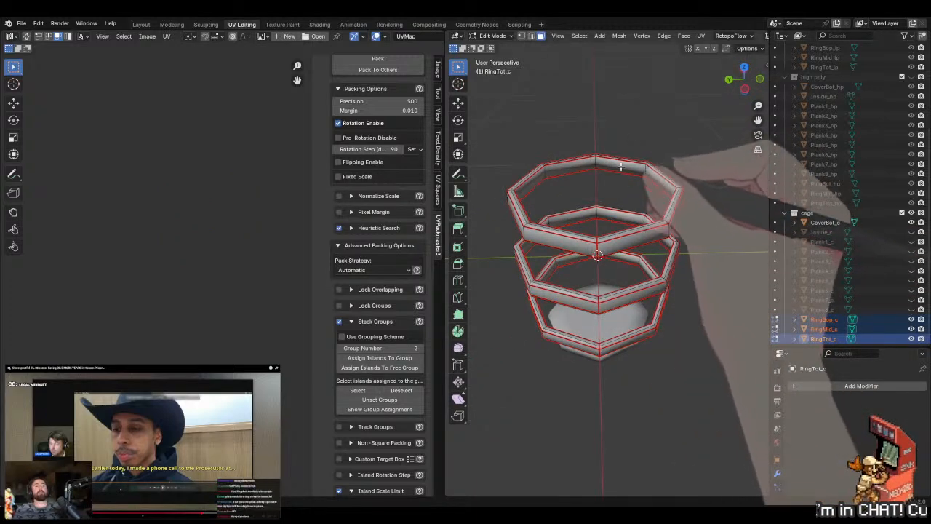
key("l")
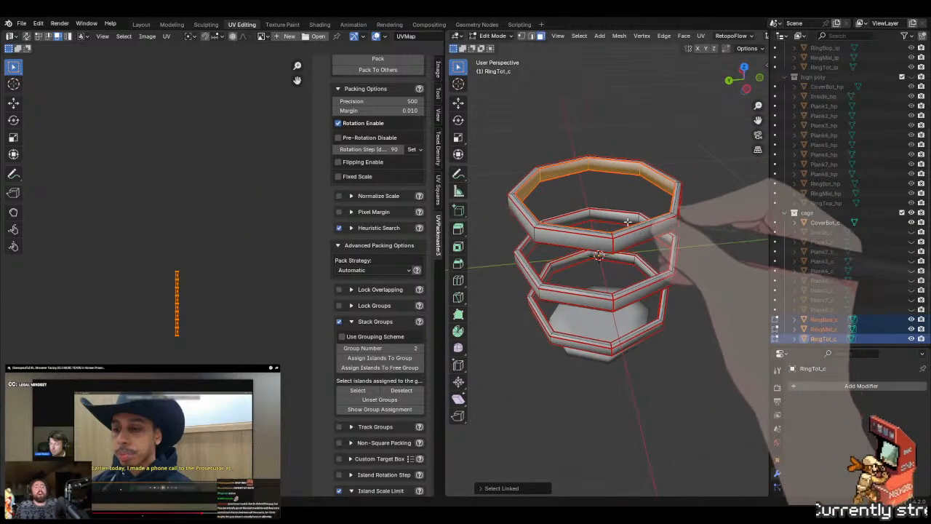
key("l")
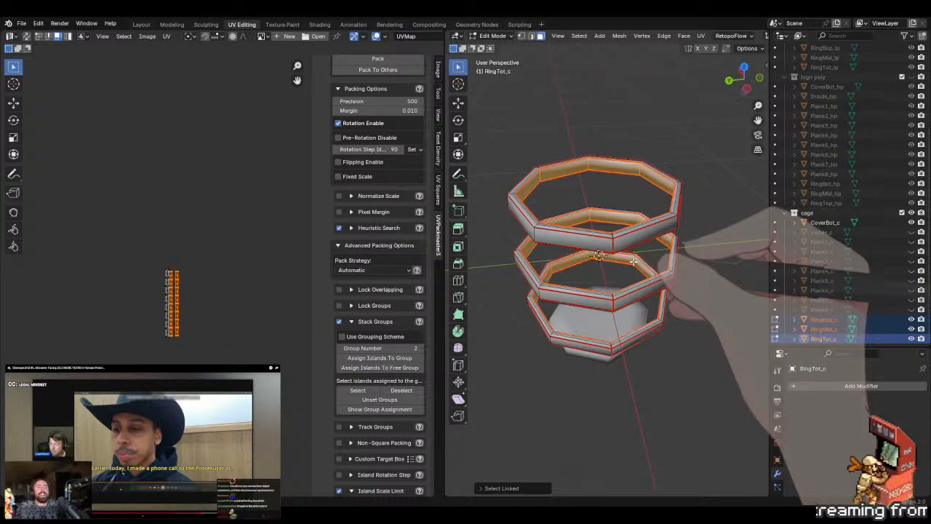
scroll(167, 304, "up", 4)
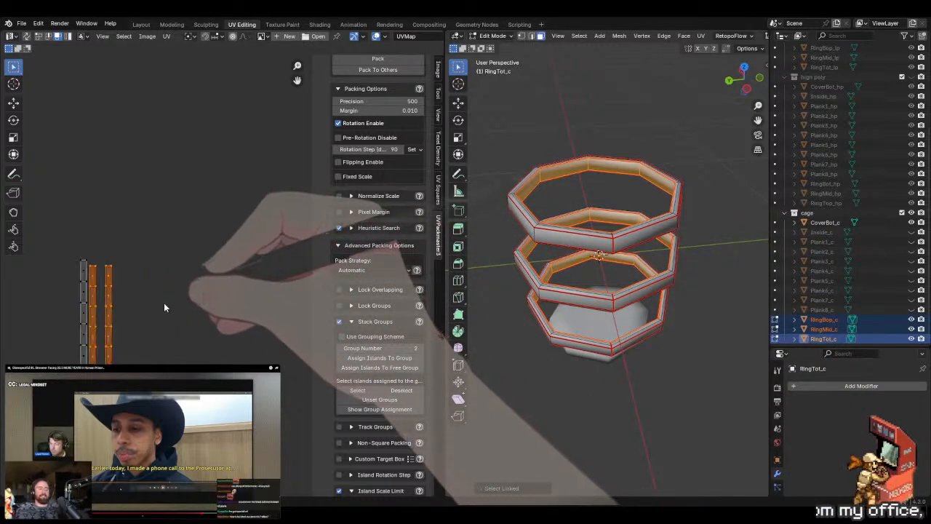
- Assign all UV strips of the rings' inner bands to stack group 3 and set their island scale limit to 50%
key("a")
left_click(370, 349)
type("3")
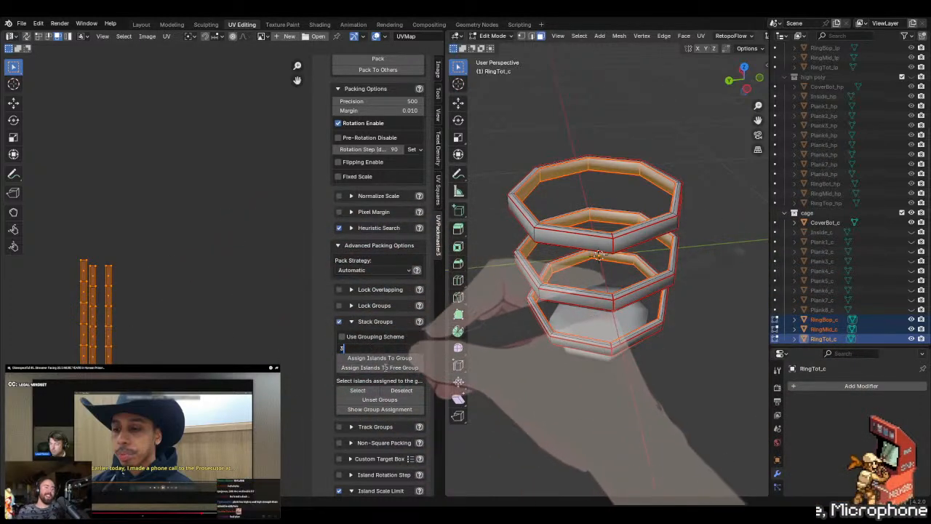
key("Return")
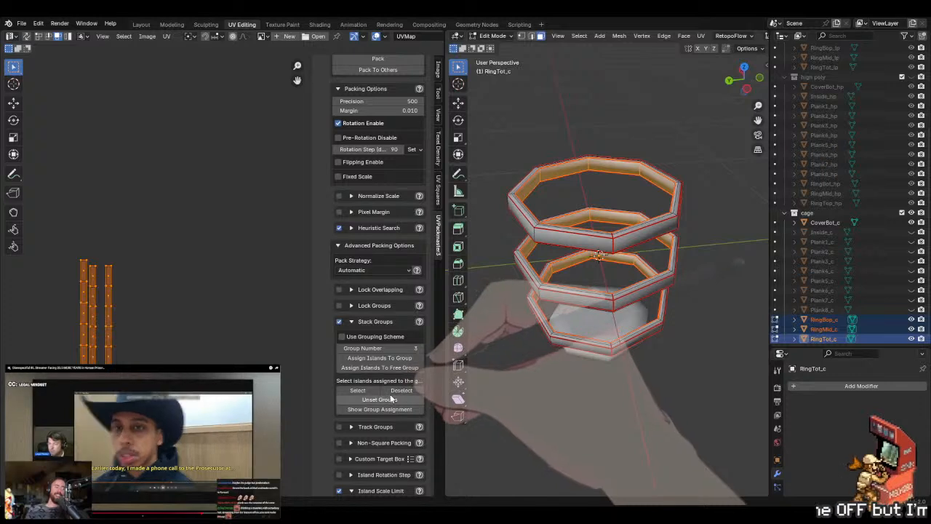
left_click(390, 359)
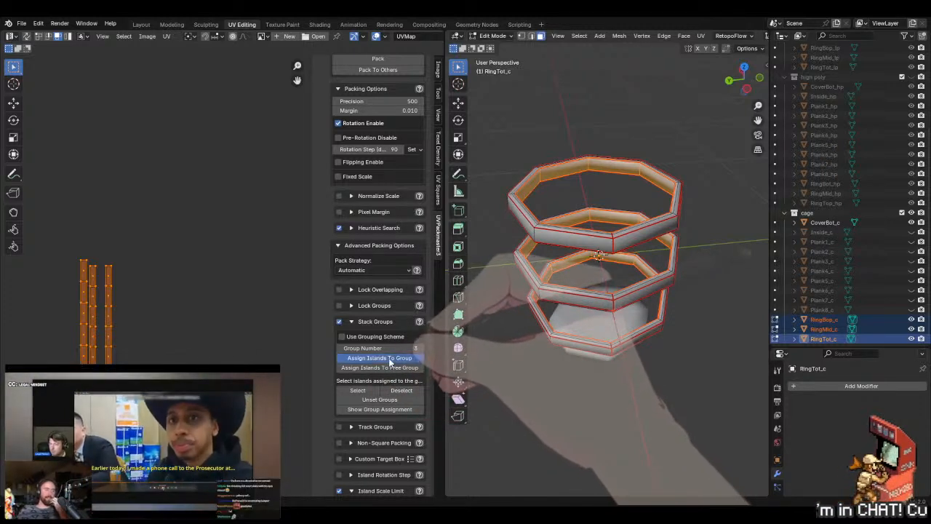
scroll(373, 425, "down", 2)
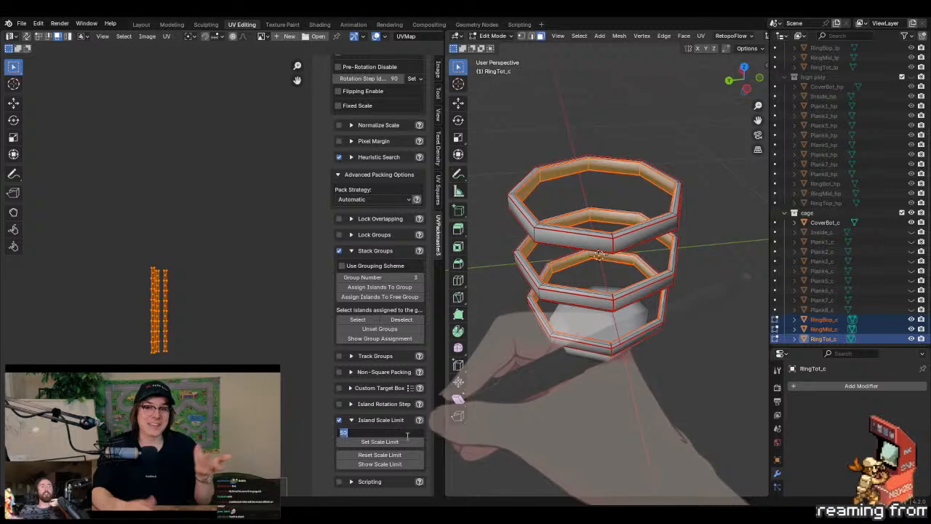
left_click(389, 441)
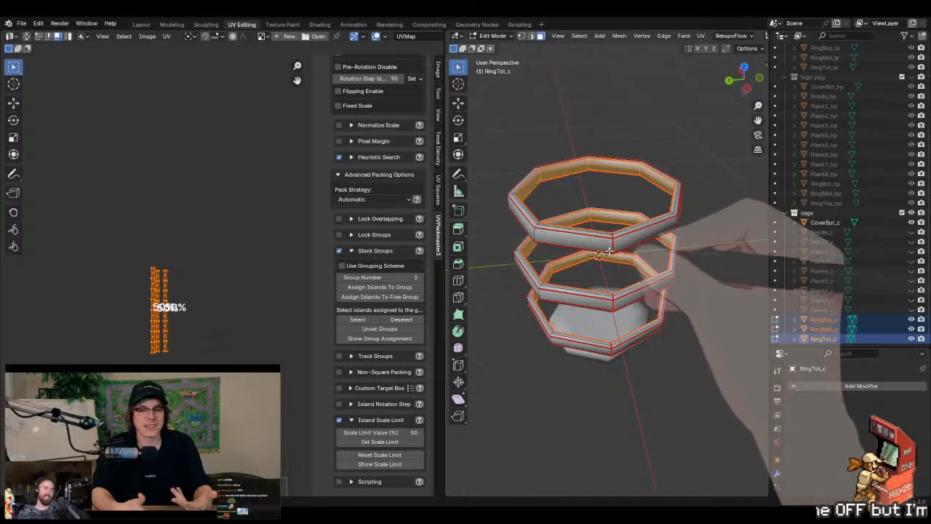
- Return to Object Mode, unhide Inside_c and all eight cage planks, and select only CoverBot_c
key("Tab")
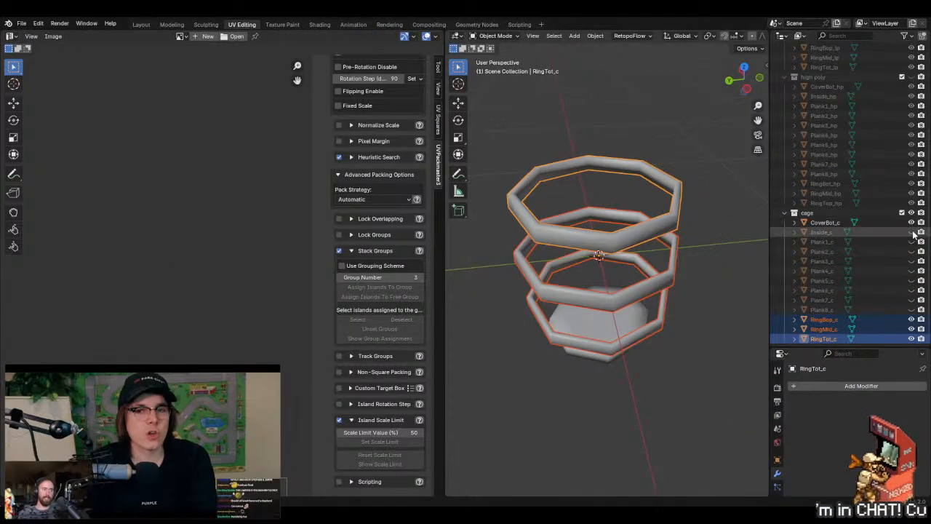
left_click_drag(911, 232, 912, 309)
left_click(825, 222)
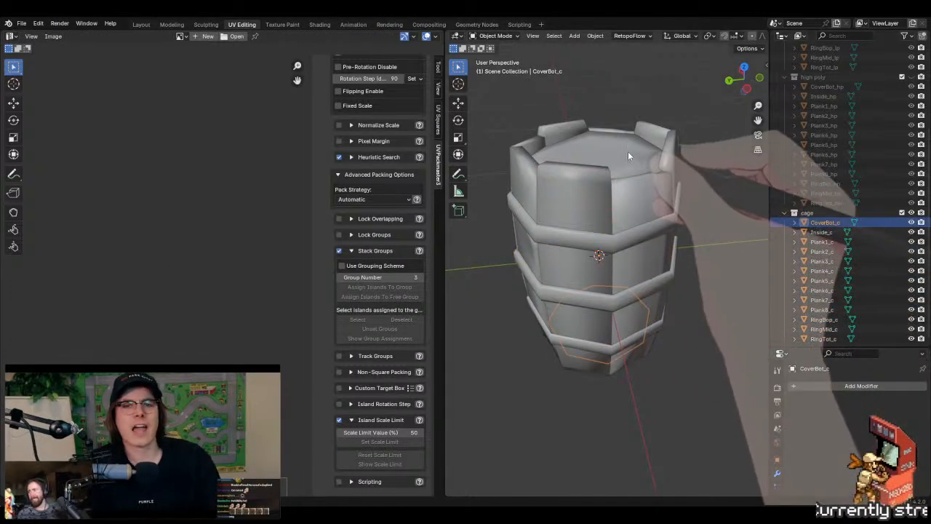
- Select all the barrel cage objects and enter Edit Mode with their UV islands selected
left_click(624, 170)
key("a")
key("Tab")
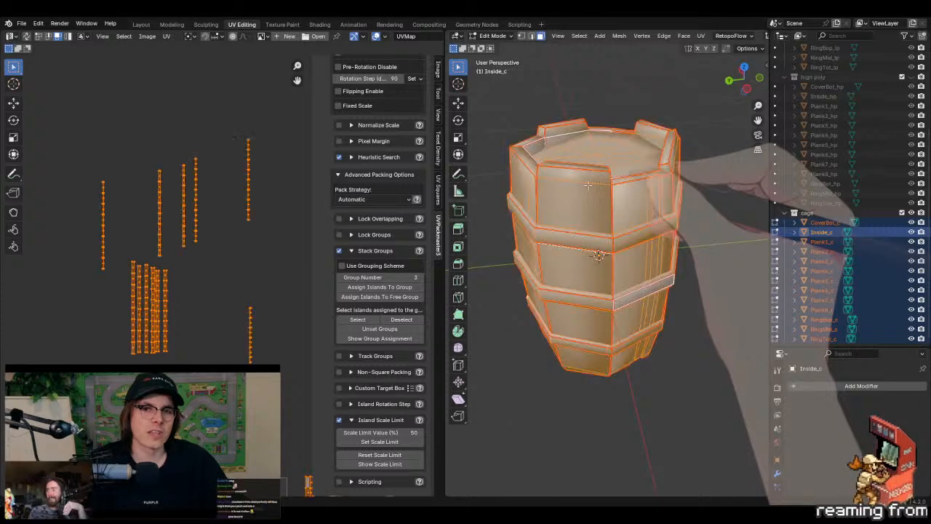
- Pack all selected cage UV islands into a single tile with UVPackmaster and inspect the layout
scroll(372, 293, "up", 6)
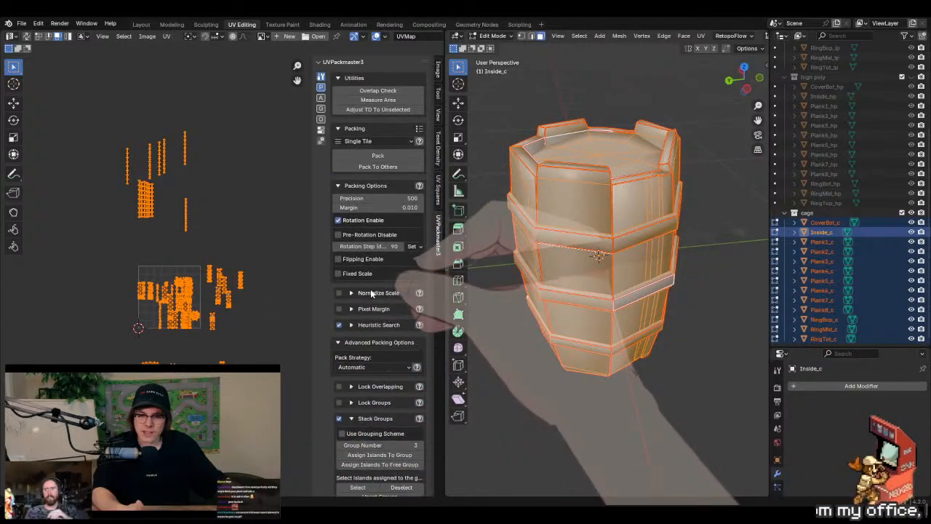
left_click(386, 160)
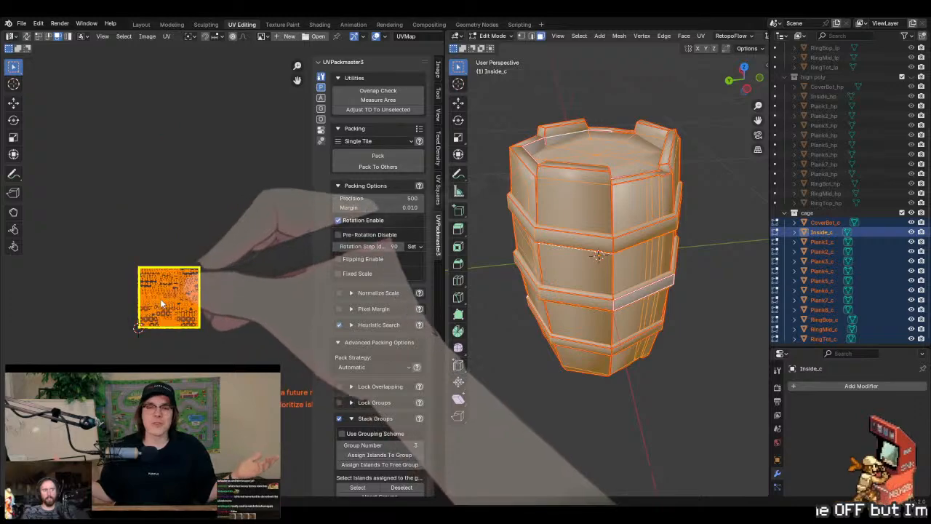
scroll(158, 302, "up", 4)
middle_click_drag(238, 271, 307, 256)
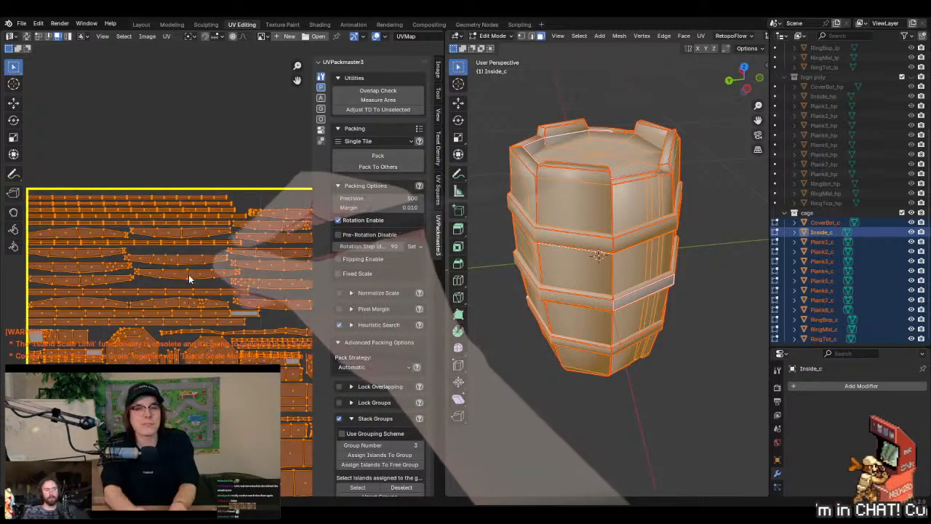
scroll(190, 278, "down", 2)
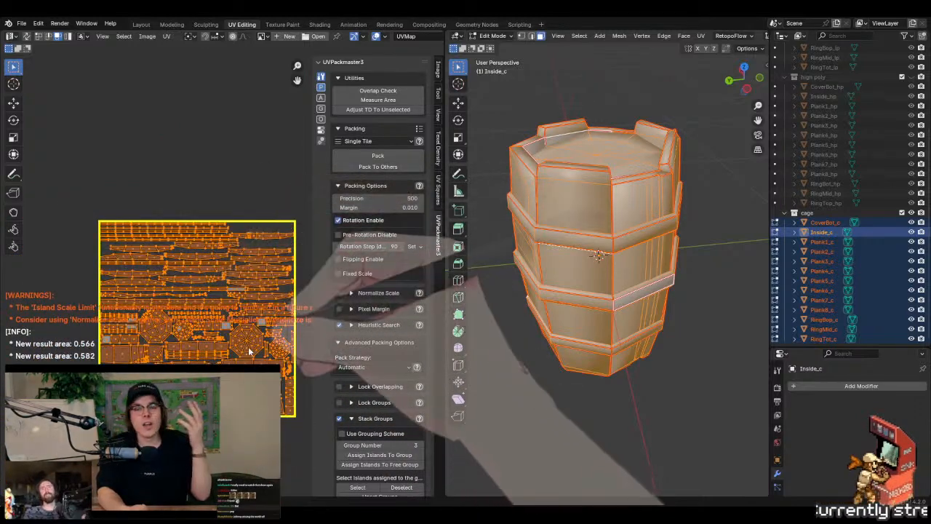
middle_click_drag(250, 351, 241, 256)
scroll(376, 392, "down", 3)
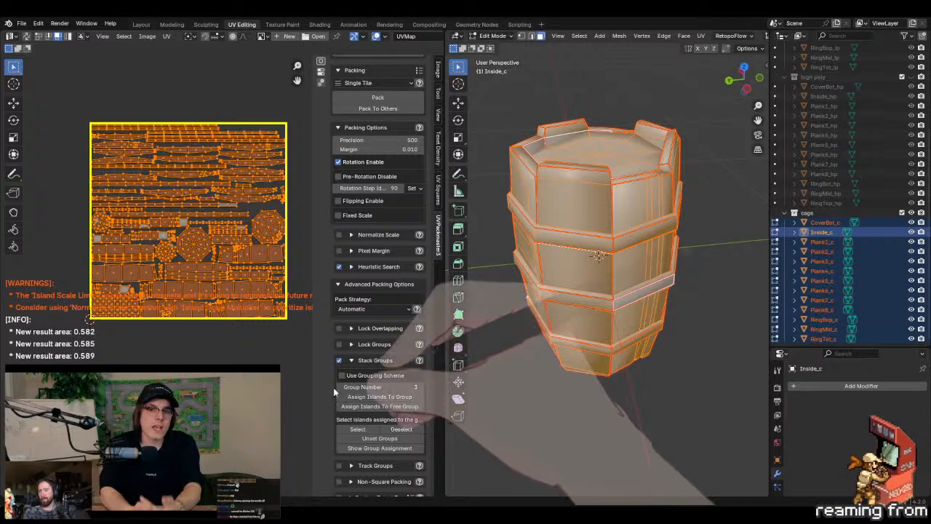
- Check the available pack strategies and packing modes, keeping Automatic and Single Tile
left_click(375, 309)
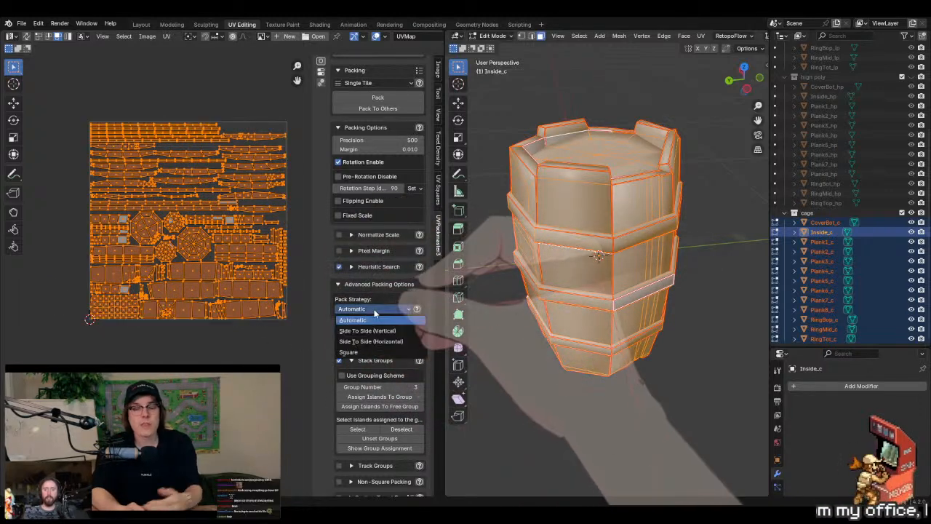
left_click(374, 319)
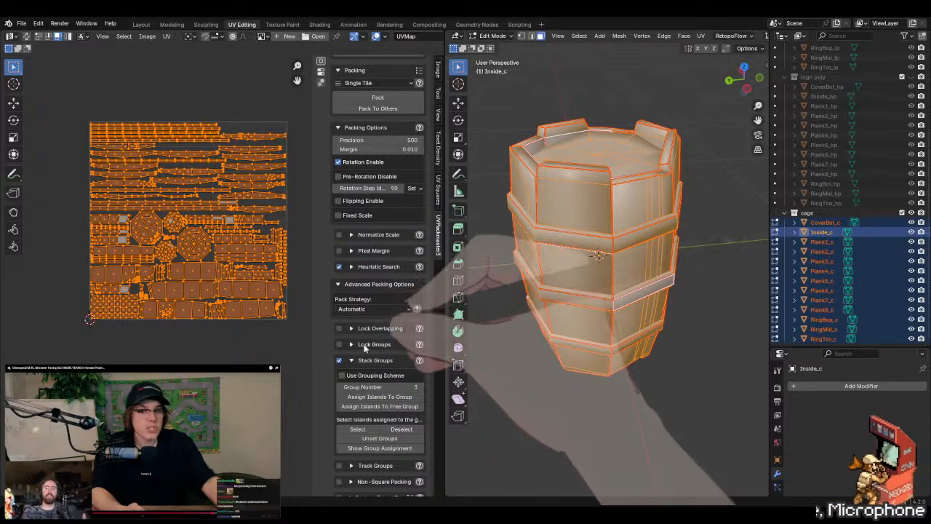
scroll(363, 348, "up", 3)
left_click(389, 141)
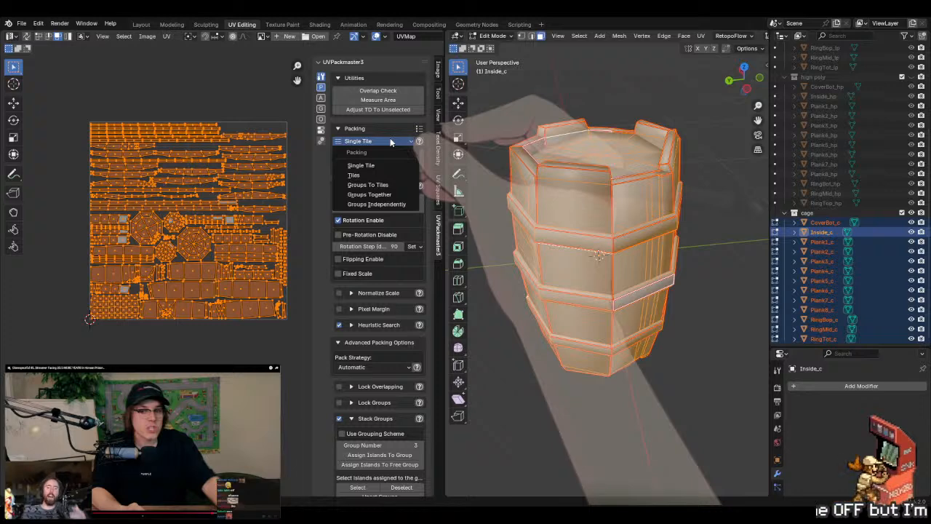
left_click(390, 141)
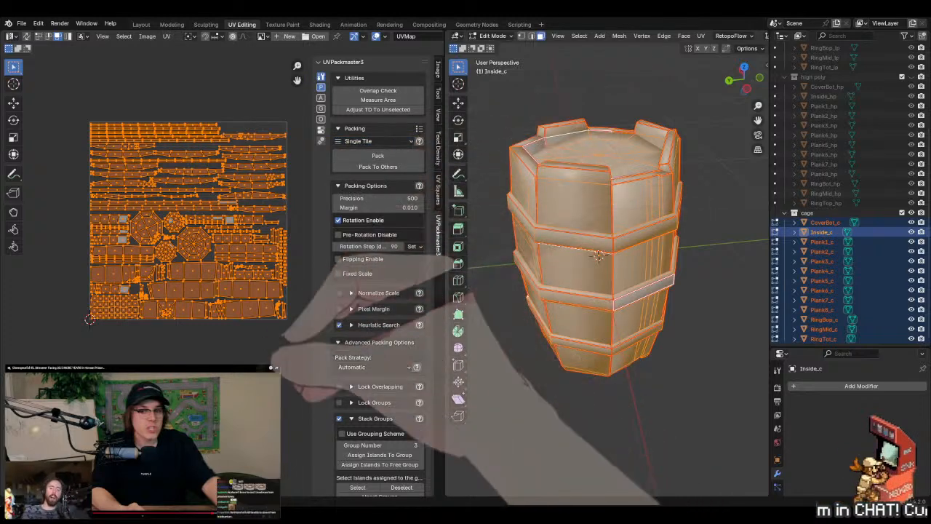
- Undo the UV packing and the selection of the UV islands
key("ctrl+z")
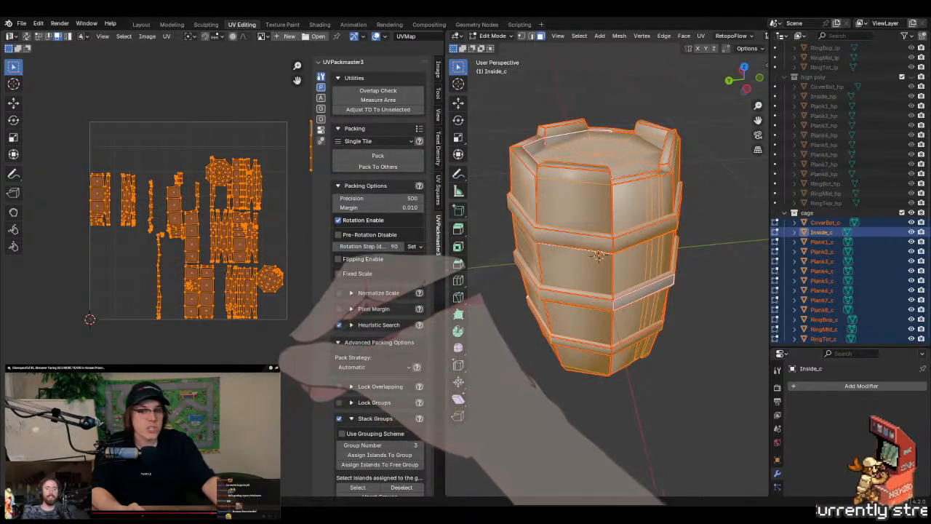
key("ctrl+z")
scroll(223, 270, "down", 2)
middle_click_drag(268, 364, 200, 426)
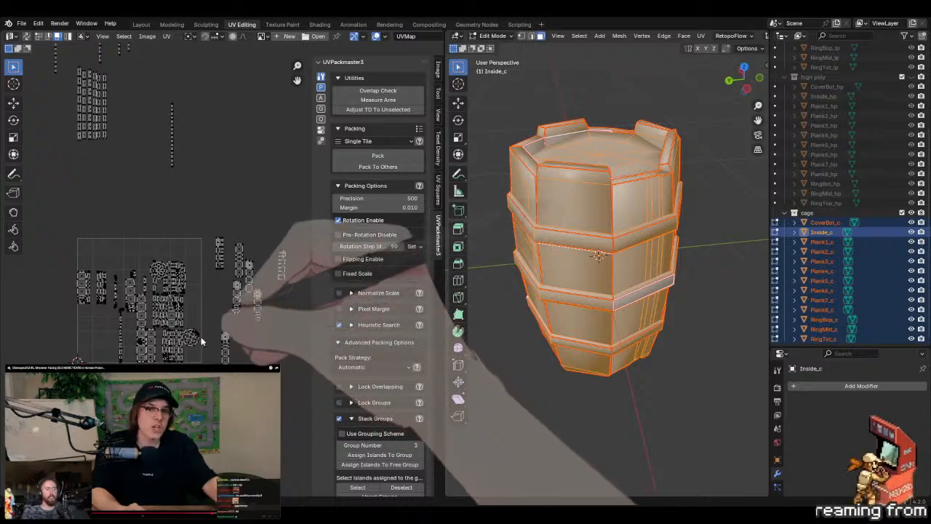
middle_click_drag(179, 298, 187, 317)
middle_click_drag(281, 251, 317, 344)
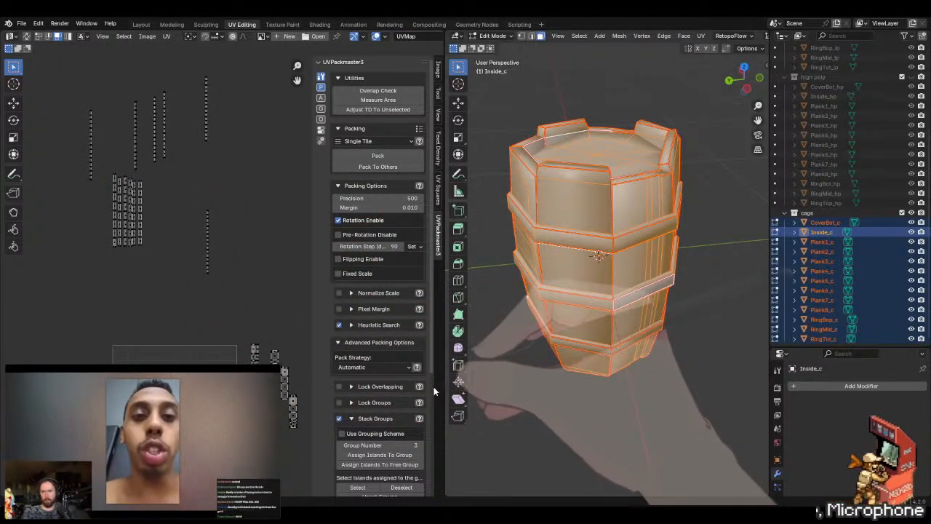
scroll(430, 385, "down", 5)
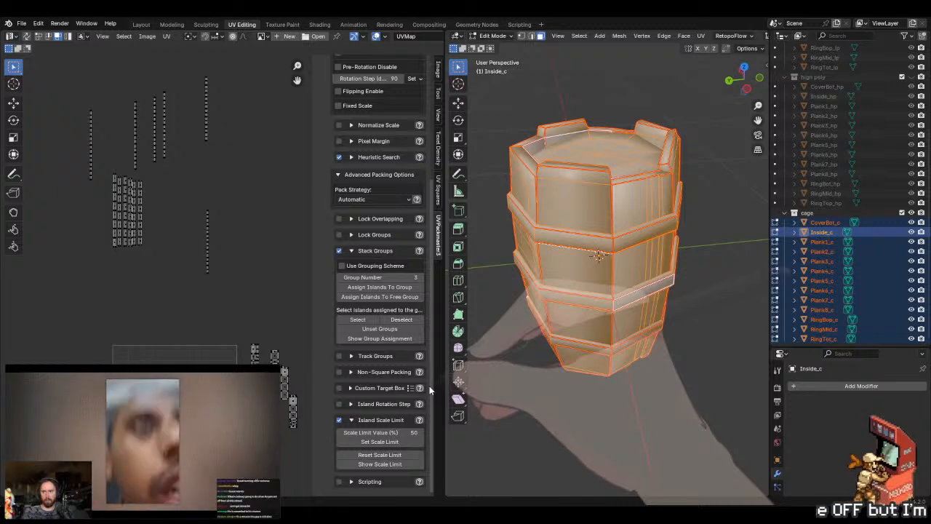
left_click(341, 268)
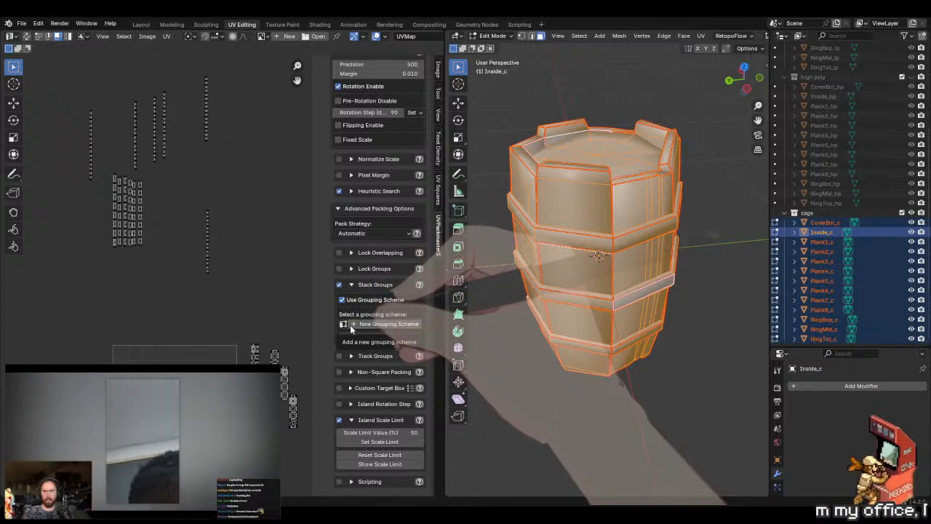
left_click(350, 324)
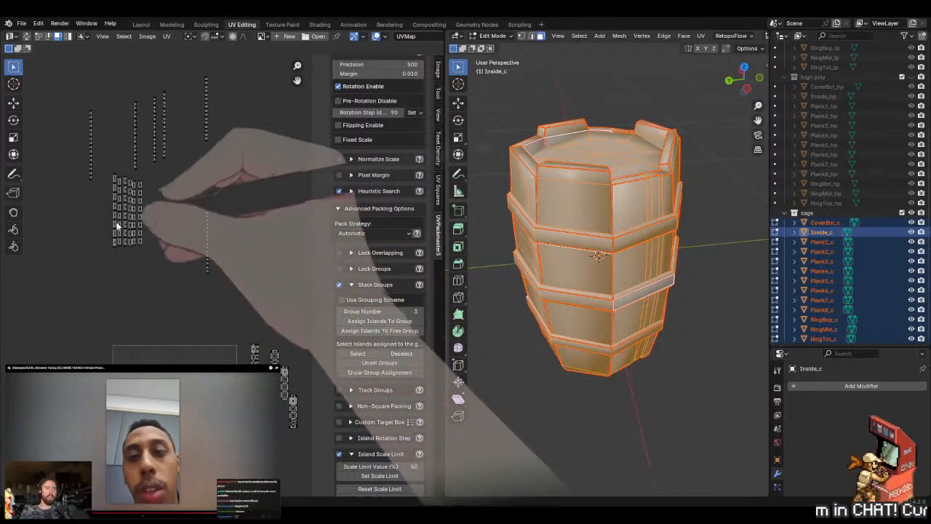
key("Home")
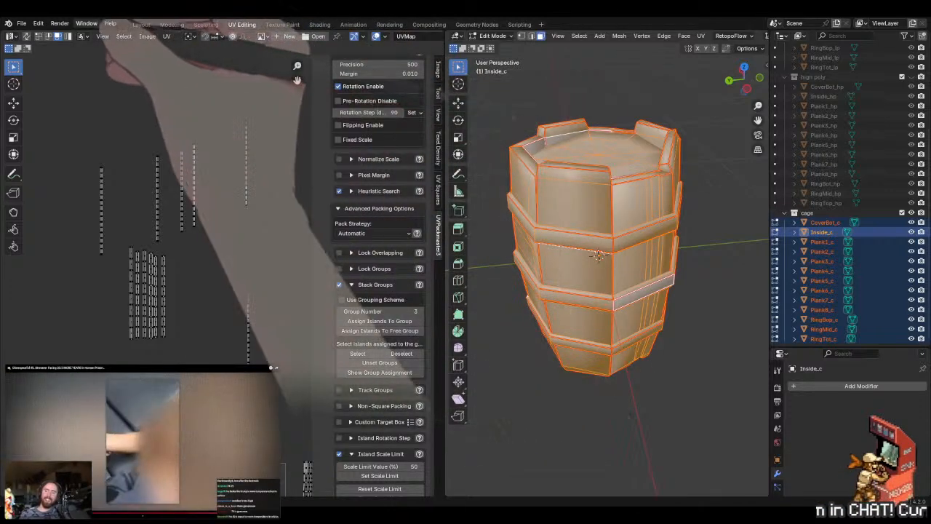
- Install the UniV add-on and open its UV tools in the UV editor
left_click(37, 24)
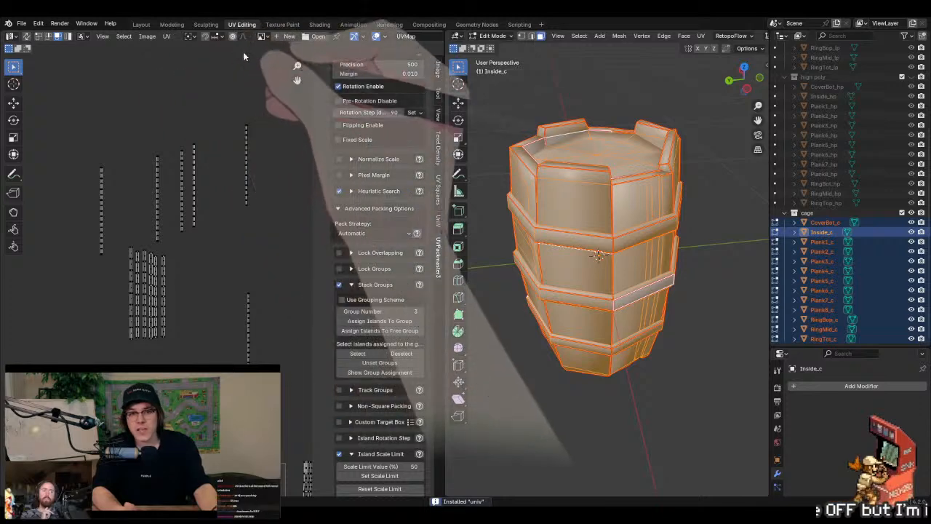
left_click(437, 221)
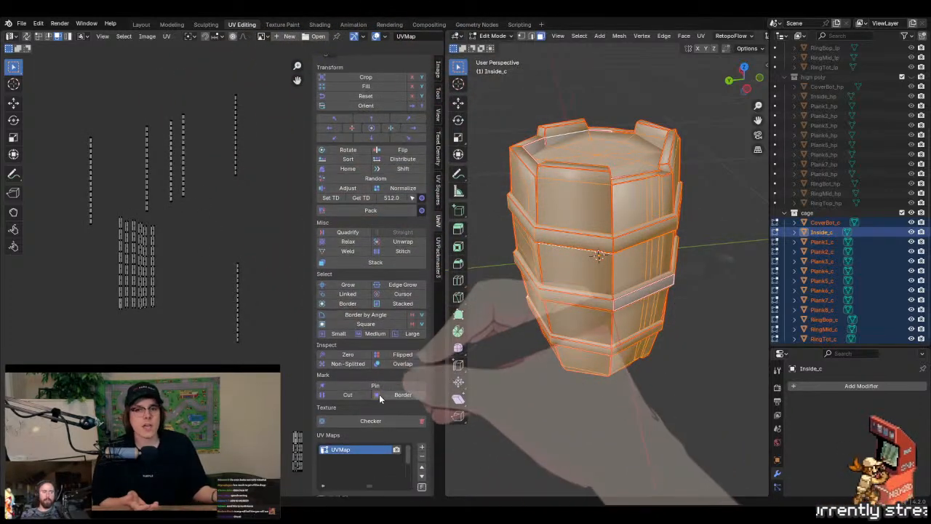
middle_click_drag(247, 123, 246, 139)
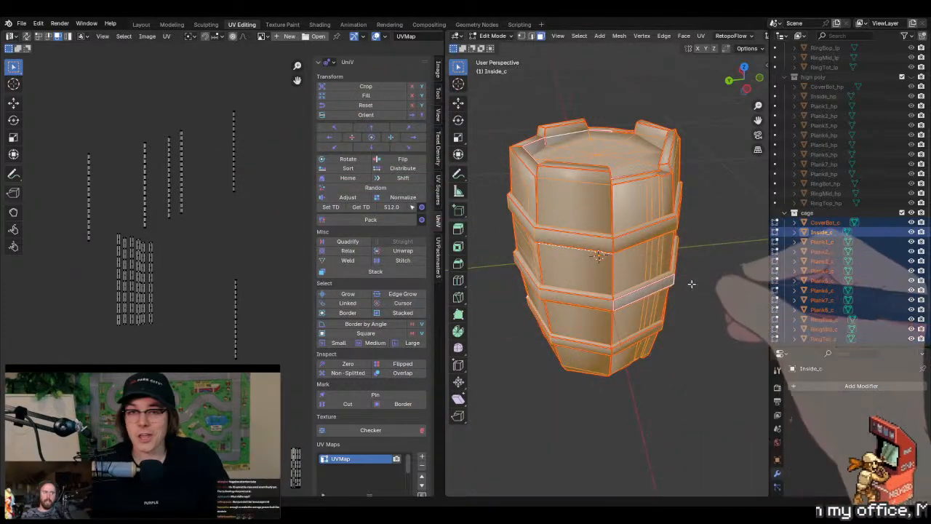
- Select all UV islands and display their stack group assignments in UVPackmaster3
left_click(439, 258)
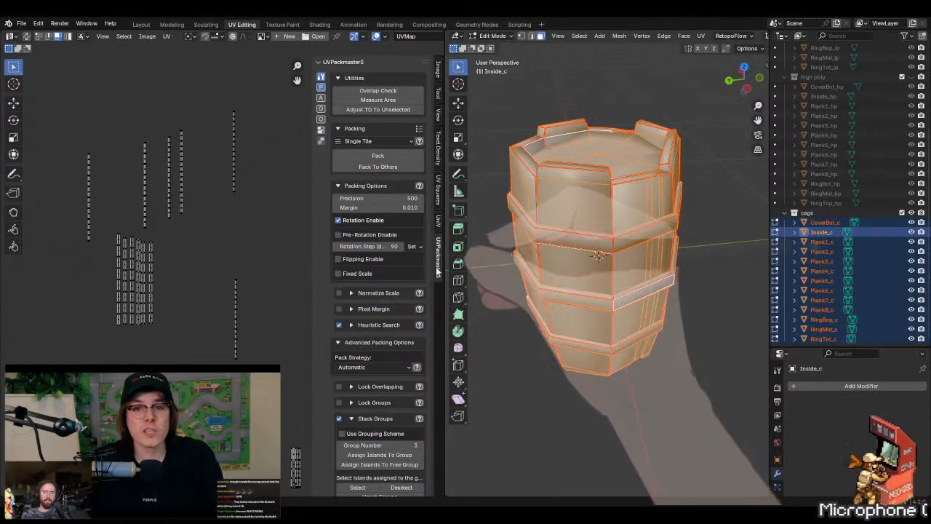
scroll(379, 444, "down", 10)
left_click(393, 339)
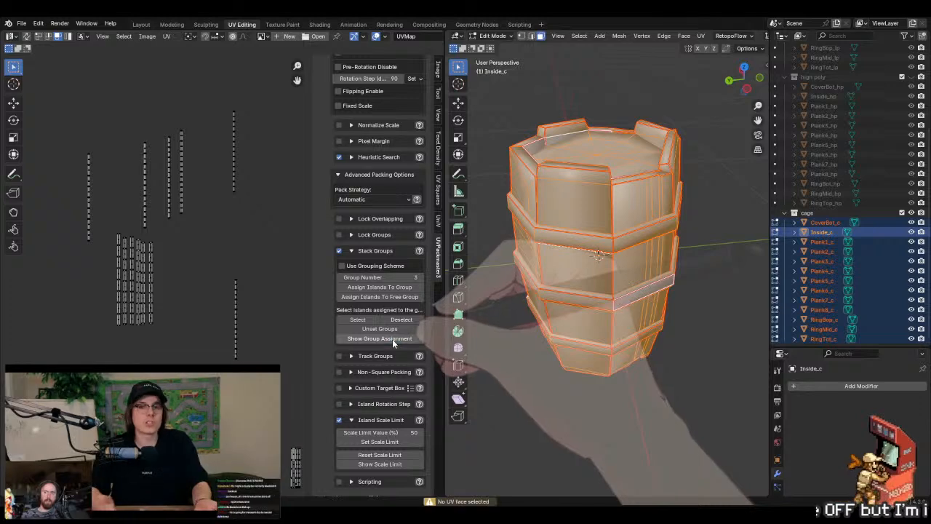
left_click(366, 342)
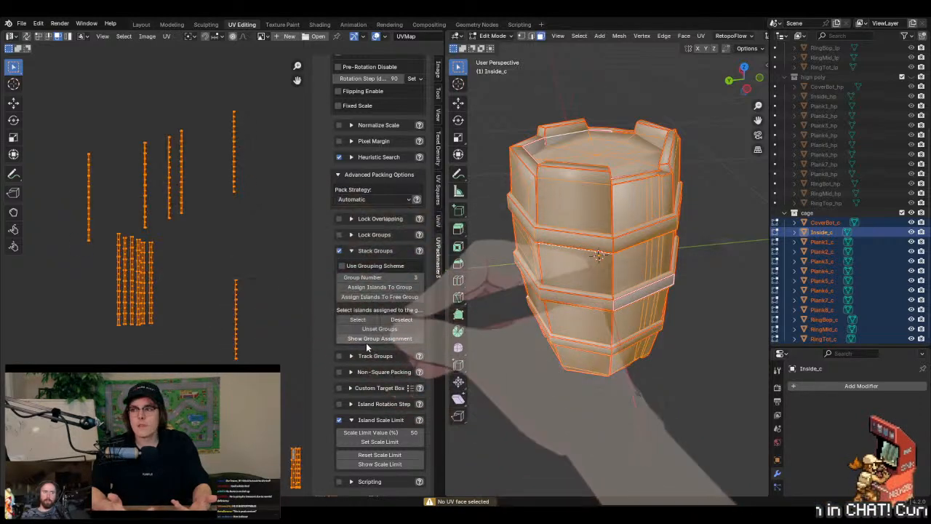
scroll(145, 232, "up", 6)
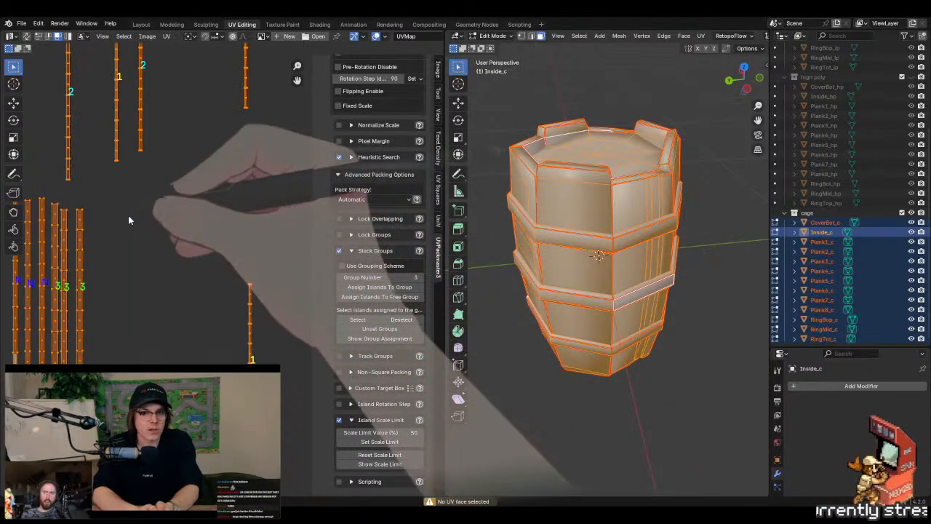
middle_click_drag(224, 297, 203, 306)
scroll(188, 324, "down", 1)
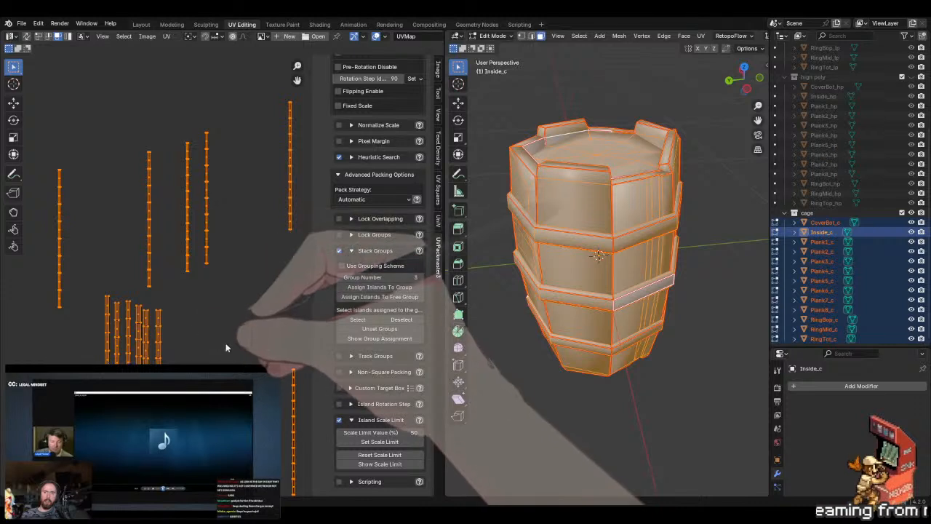
- Select the three long UV strips of stack group 3 and set them apart from the other islands
left_click(226, 344)
left_click(159, 341)
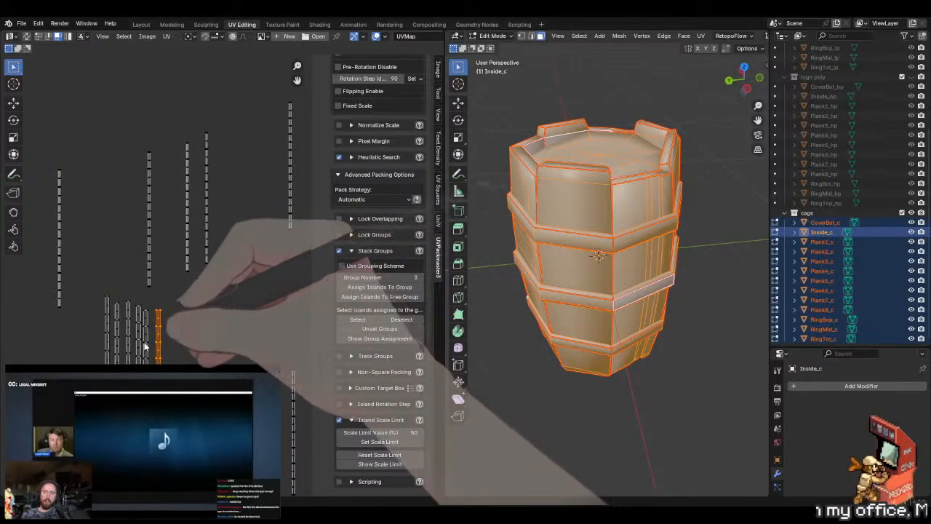
left_click(146, 342, "shift")
left_click(139, 342, "shift")
left_click(439, 184)
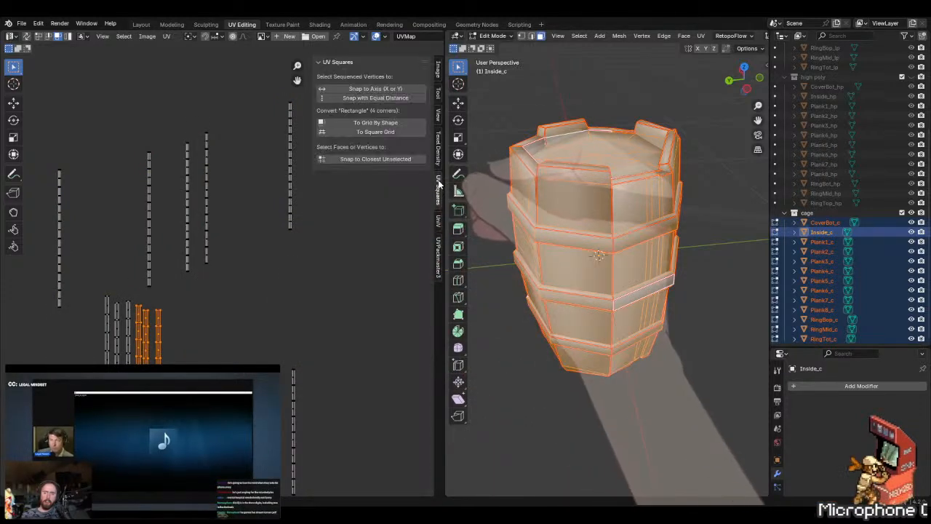
left_click(438, 221)
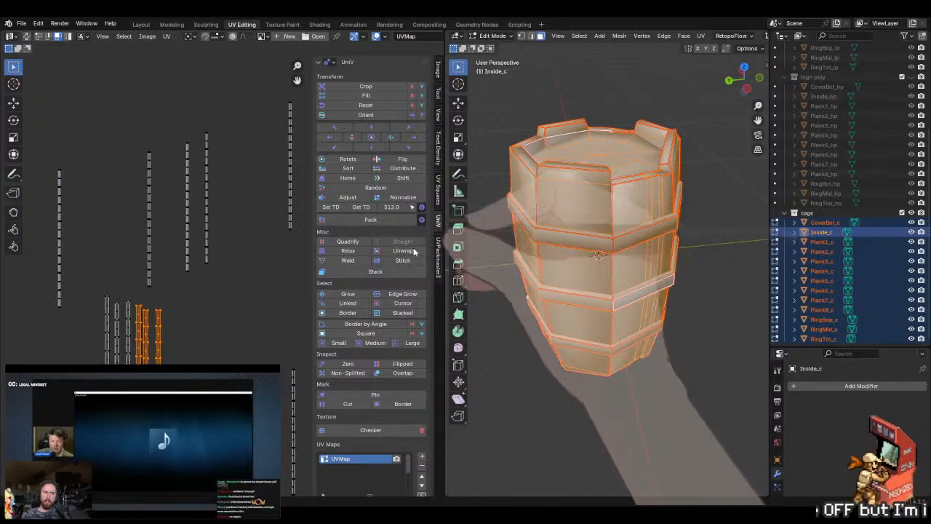
left_click(390, 223)
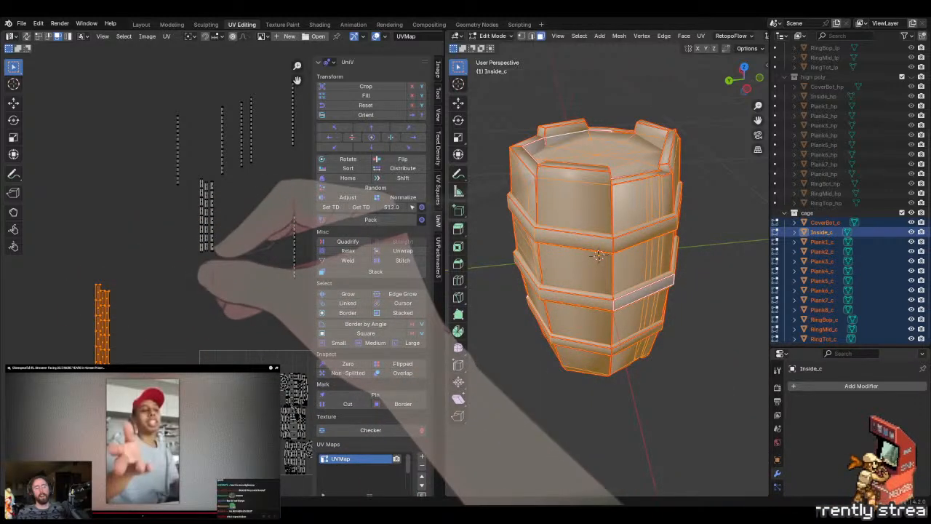
- Try to pack only the first of the three separated UV strips with UniV
left_click(134, 311)
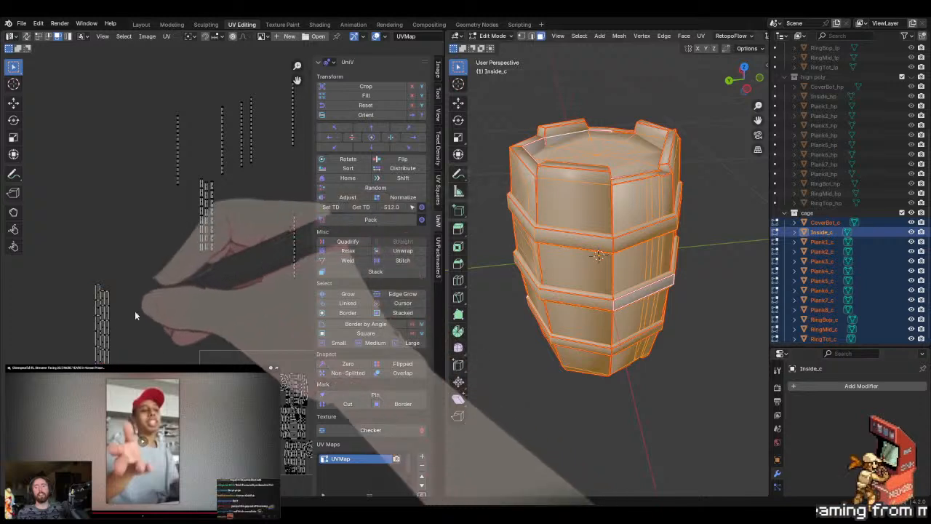
left_click_drag(135, 266, 129, 303)
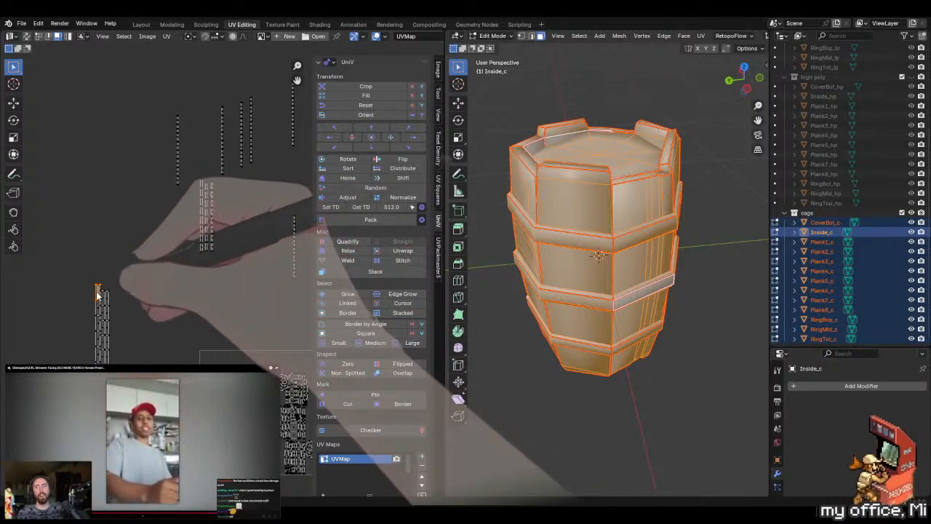
key("l")
left_click(369, 219)
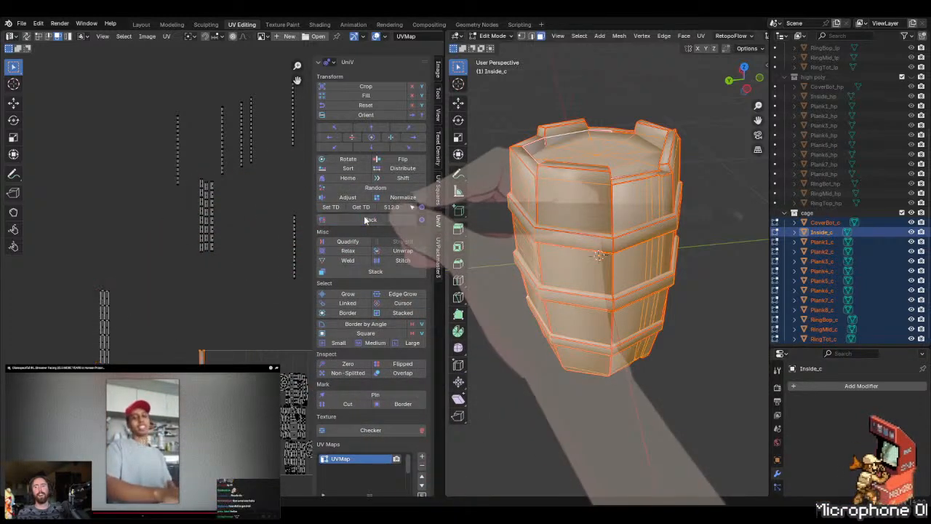
- Select the three separated UV strips and stack their matching islands with UniV's Stack operation
key("a")
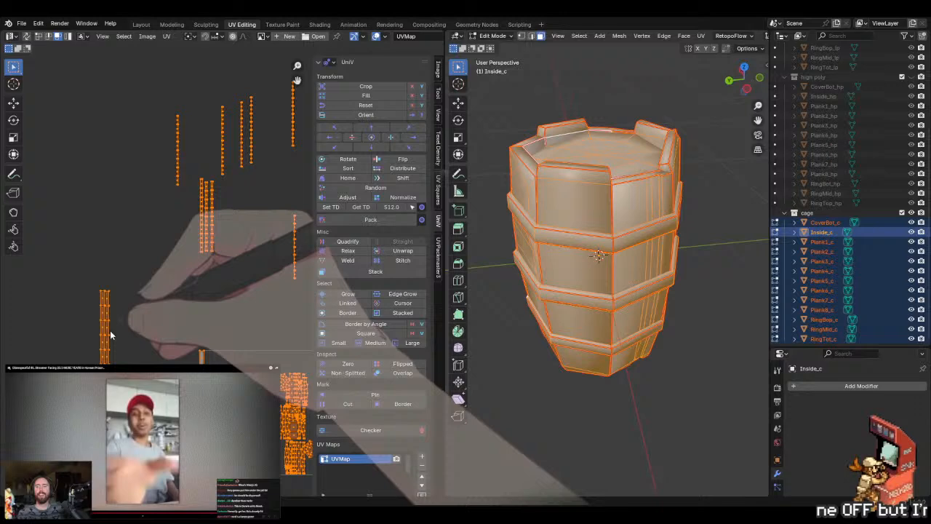
left_click(144, 309)
key("l")
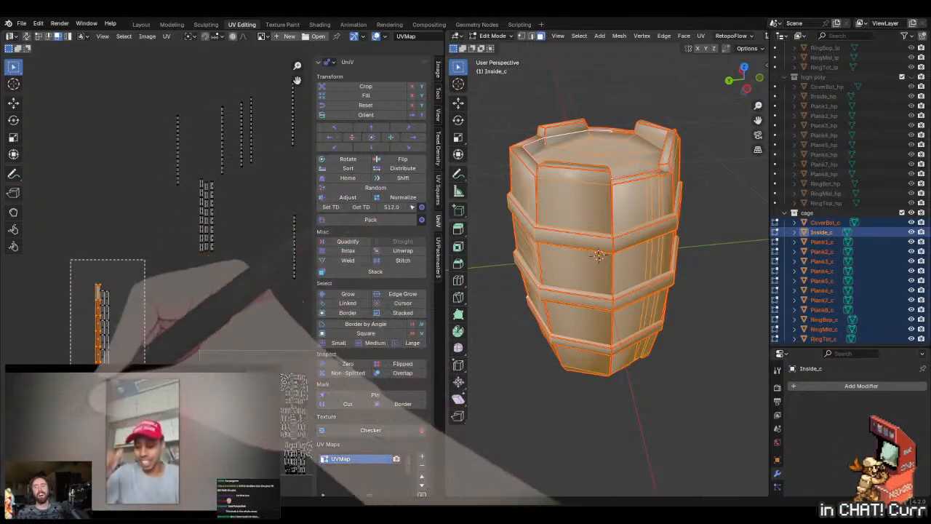
left_click(371, 272)
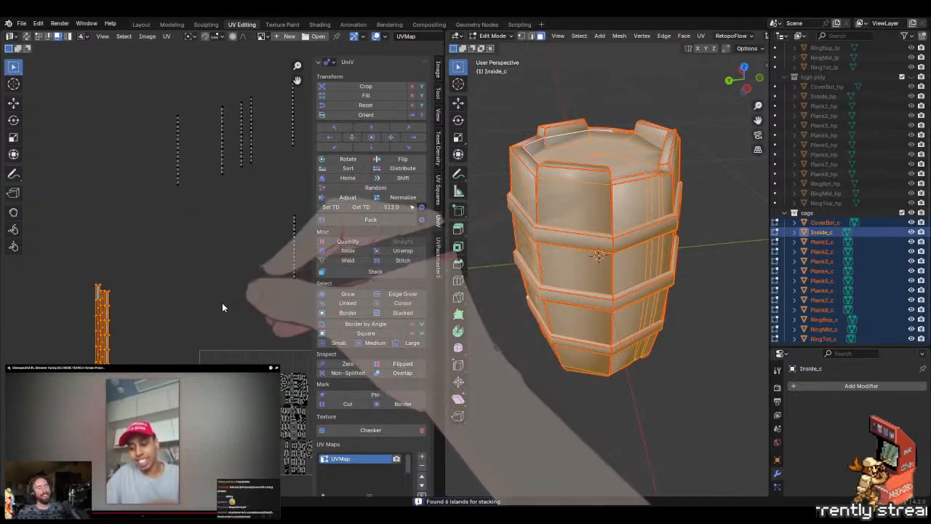
- Undo the last stacking of the three separated UV strips
key("alt+a")
key("ctrl+z")
key("ctrl+z")
key("ctrl+z")
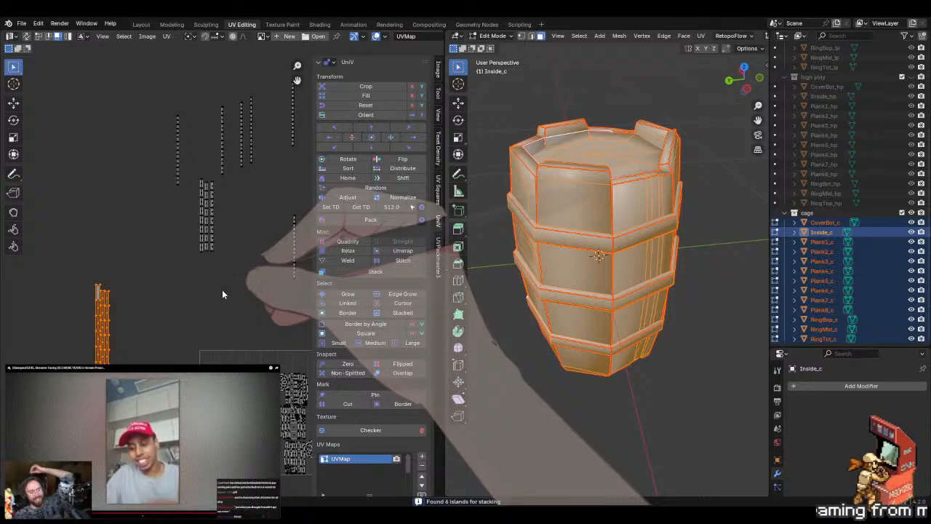
- Try stacking the three separated UV strips again with UniV's Stack operation, and undo it
left_click_drag(129, 256, 62, 371)
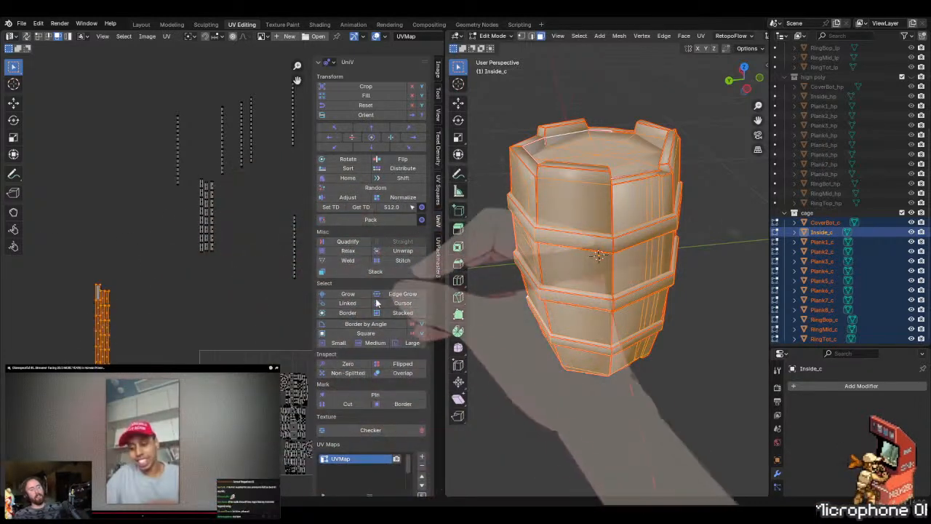
left_click(398, 272)
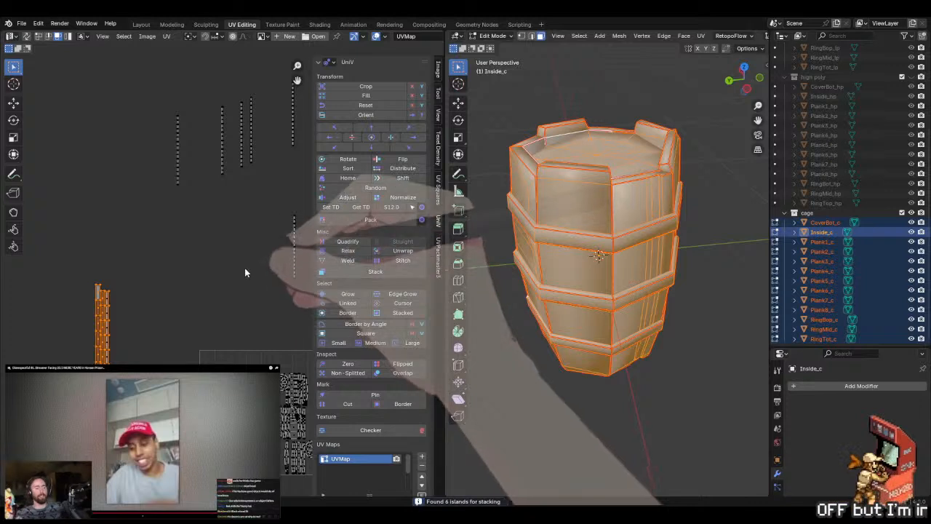
scroll(106, 312, "up", 2)
scroll(106, 312, "down", 3)
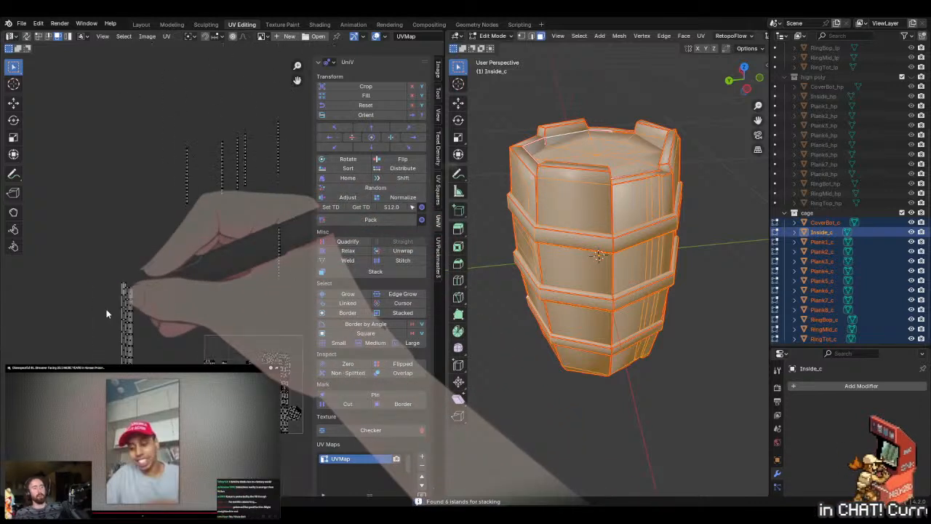
left_click_drag(106, 311, 139, 315)
key("ctrl+z")
left_click(185, 299)
middle_click_drag(165, 317, 140, 287)
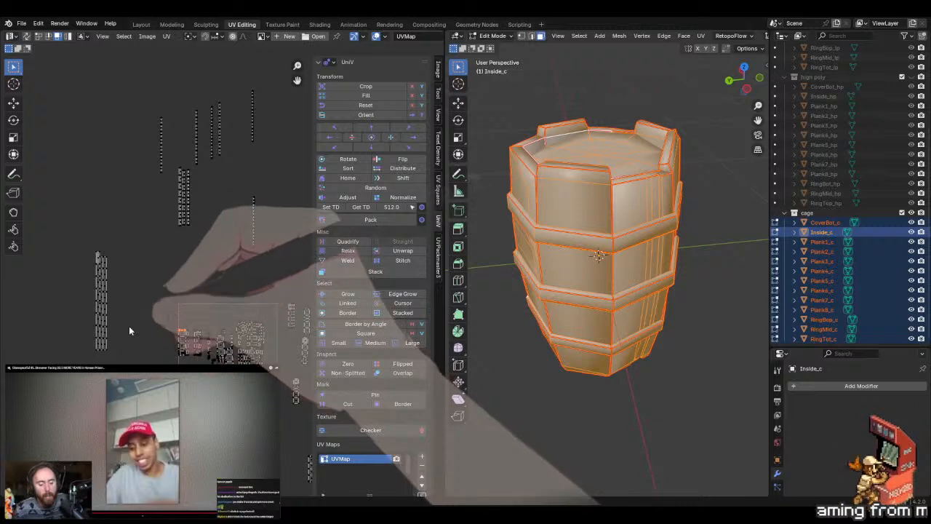
scroll(129, 331, "up", 1)
middle_click_drag(128, 327, 171, 319)
scroll(171, 319, "up", 1)
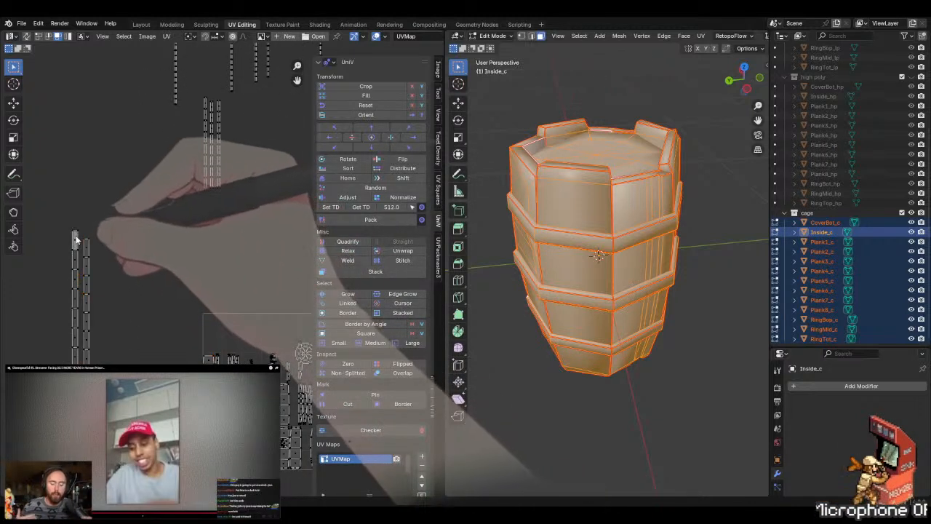
key("g")
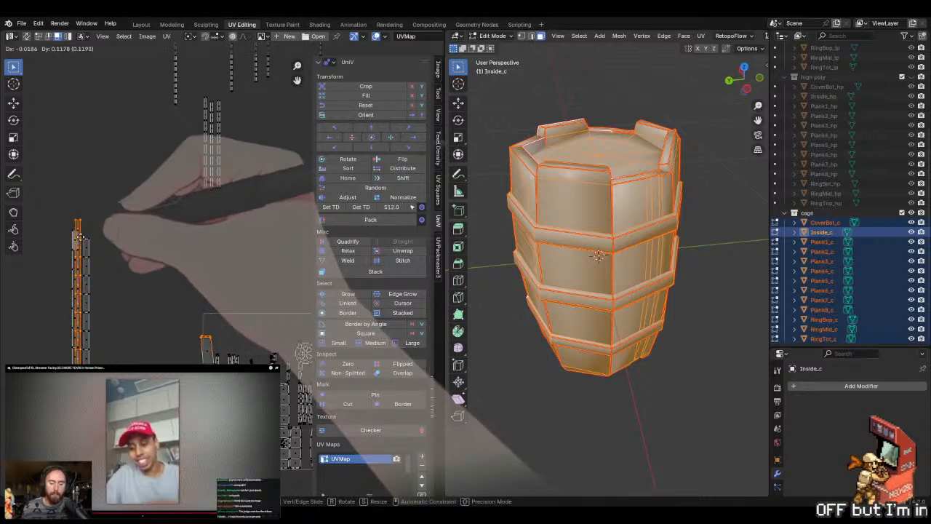
right_click(88, 255)
left_click(159, 308)
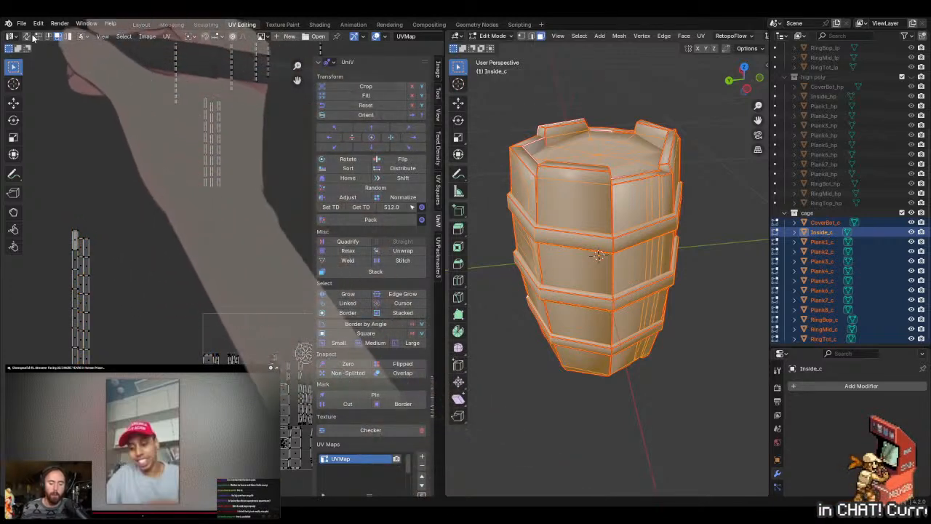
- Turn on UV sync selection and select the middle one of the three separated UV strips
left_click(28, 36)
left_click(155, 254)
middle_click_drag(155, 254, 204, 243)
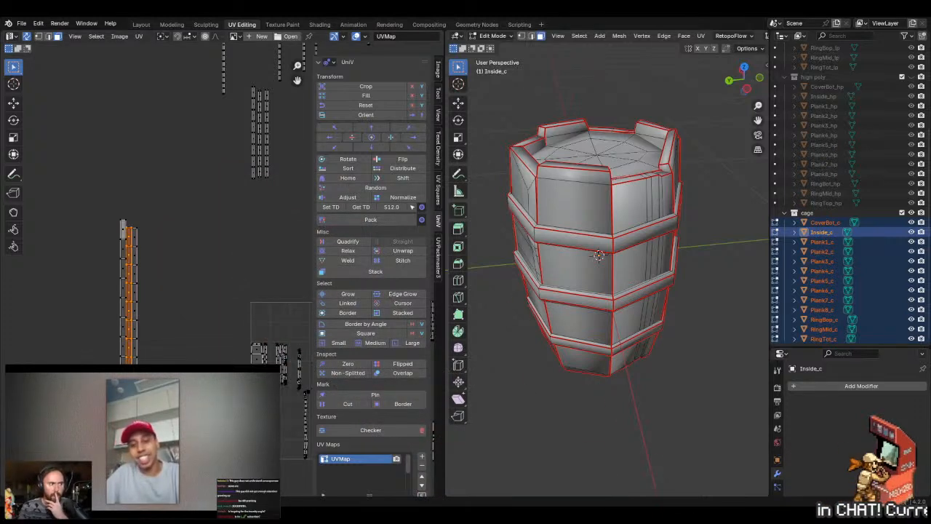
key("v")
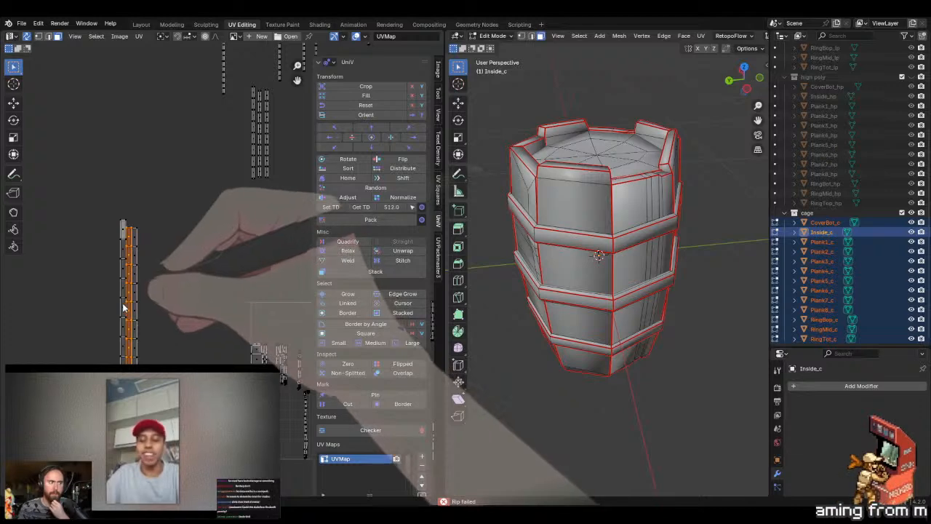
scroll(364, 286, "down", 1)
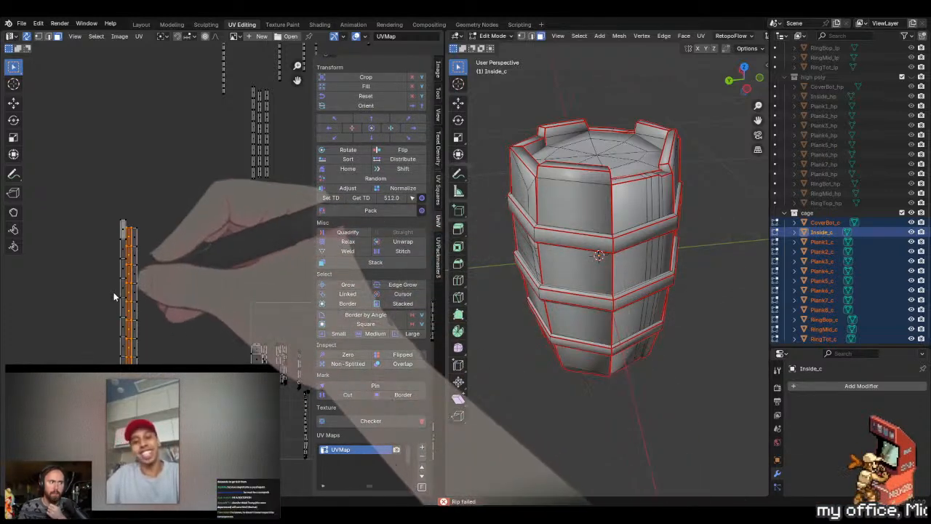
- Hide Inside_c and Plank1_c through Plank7_c, and select the three separated strips to locate their faces on the rings
mouse_move(524, 305)
middle_mouse_down()
mouse_move(541, 376)
mouse_move(505, 327)
mouse_move(516, 291)
middle_mouse_up()
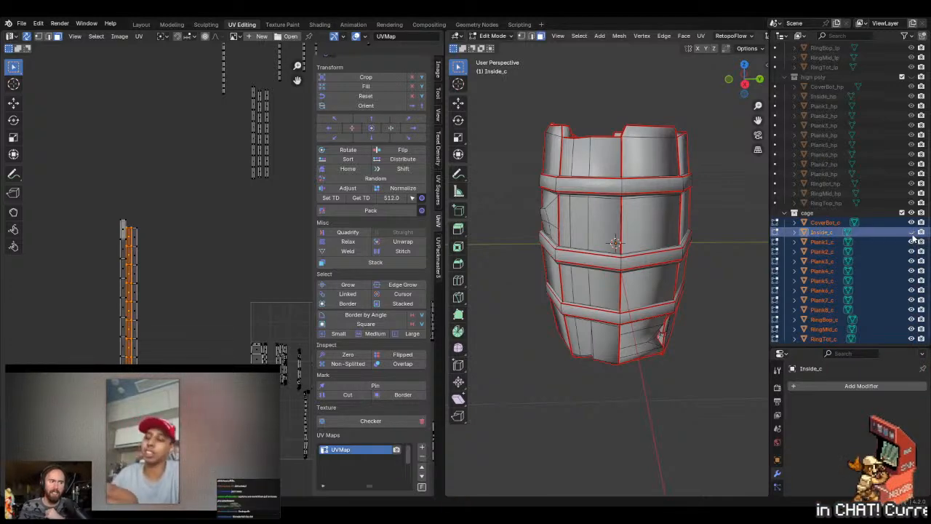
left_click_drag(912, 232, 913, 300)
middle_click_drag(696, 259, 764, 262)
left_click(368, 293)
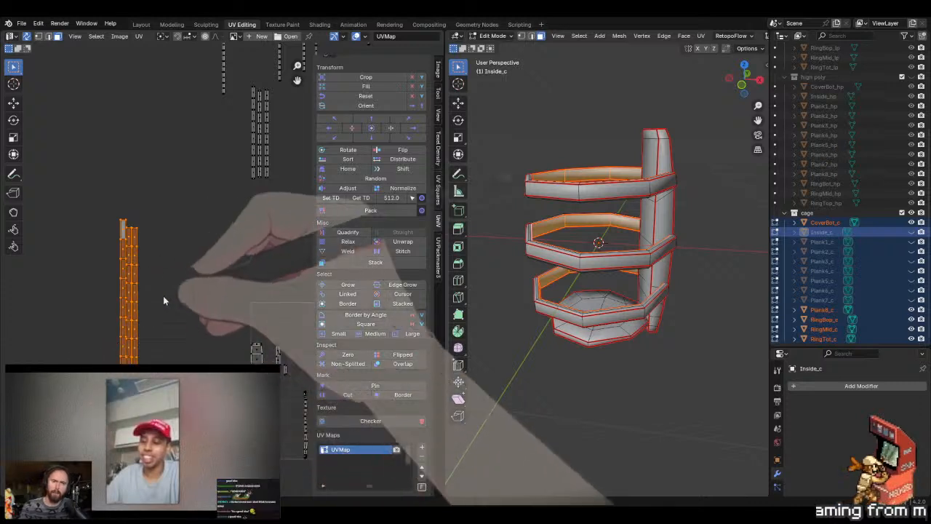
- Select the three separated UV strips as linked islands and stack their matching islands with UniV
left_click(190, 222)
scroll(97, 258, "up", 2)
middle_click_drag(98, 257, 166, 235)
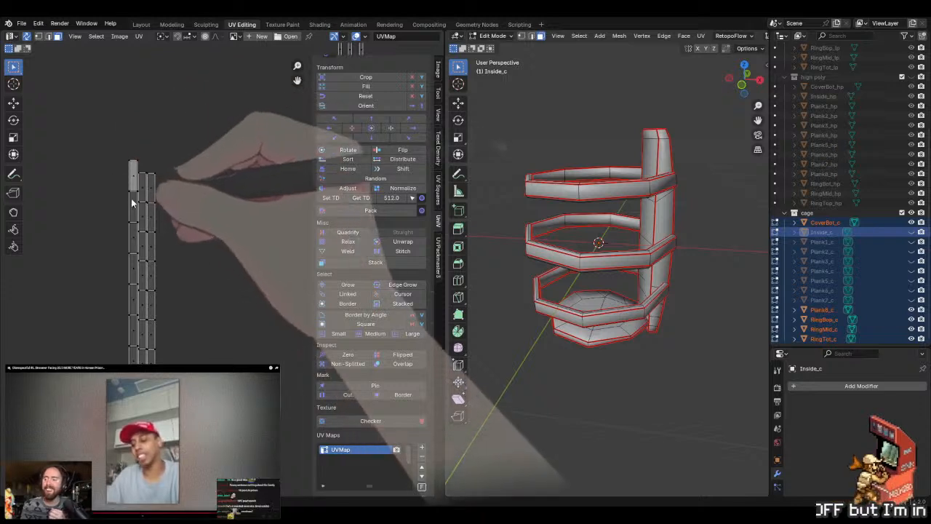
left_click(131, 198)
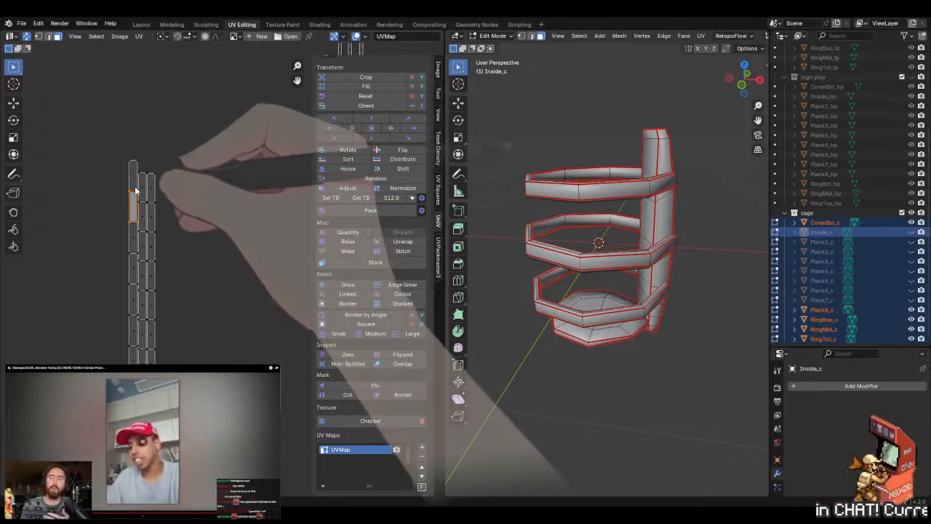
key("l")
key("l")
key("l")
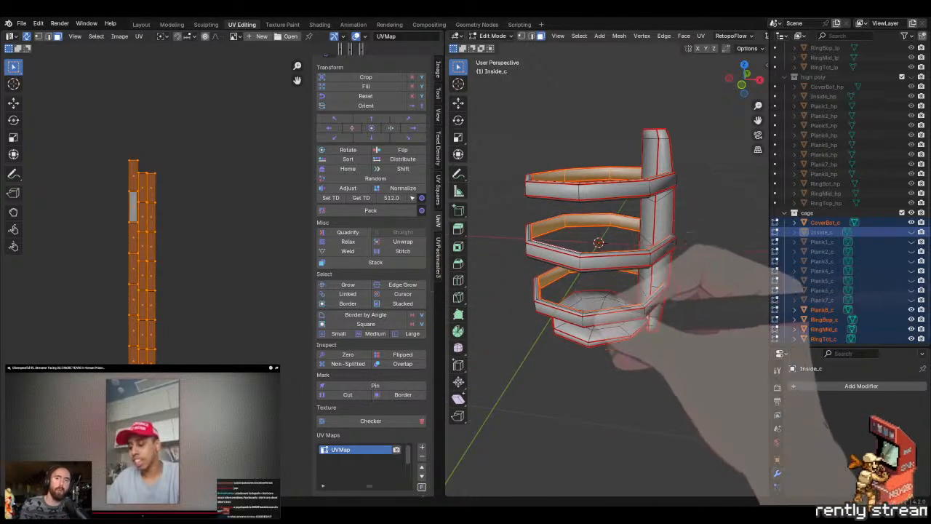
left_click(375, 262)
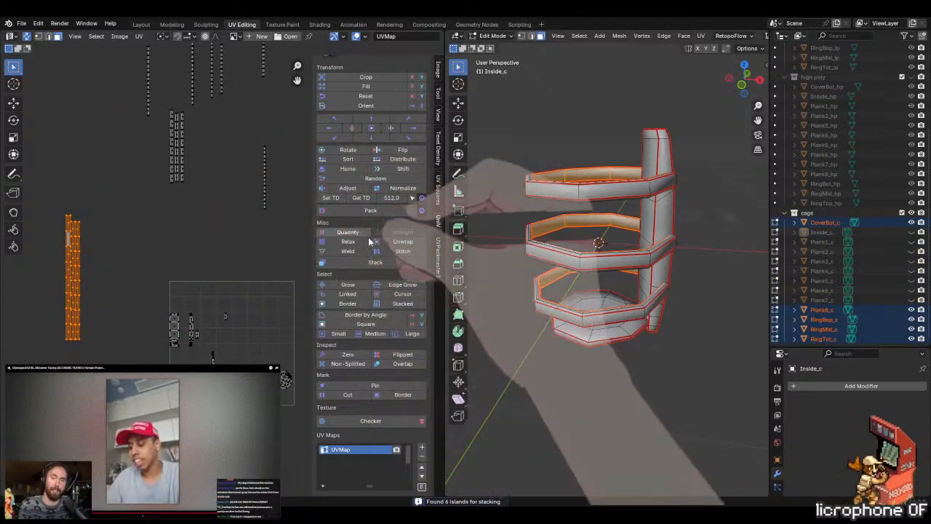
- Box-select all overlapping islands in the three strips and try stacking them again with UniV
left_click(113, 254)
scroll(66, 224, "up", 2)
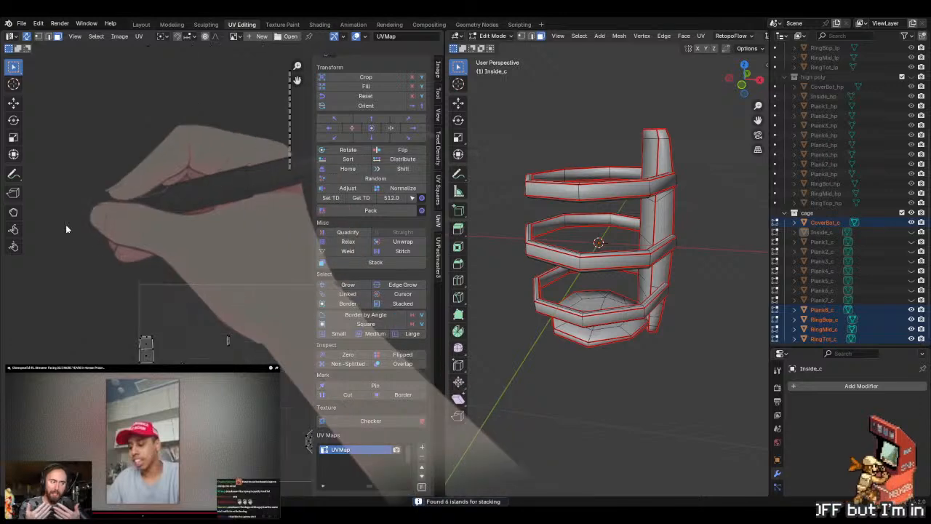
middle_click_drag(65, 224, 199, 225)
left_click_drag(146, 136, 34, 393)
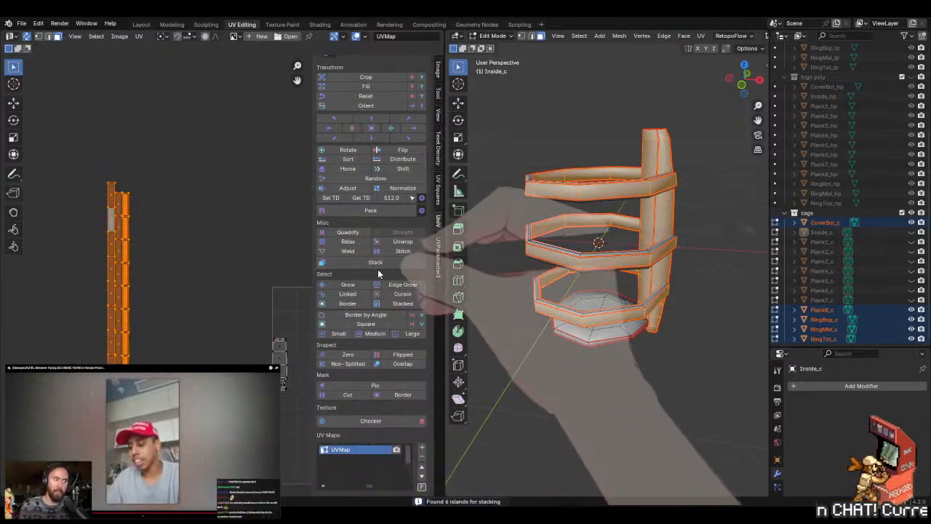
left_click(381, 265)
left_click(195, 242)
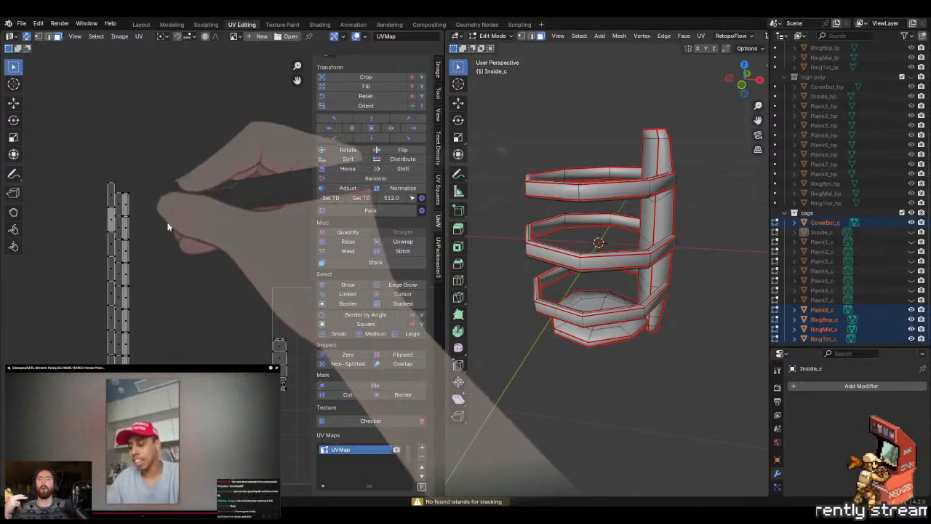
- Select the strips together and individually to examine which ring faces each one belongs to
key("a")
left_click(216, 231)
key("a")
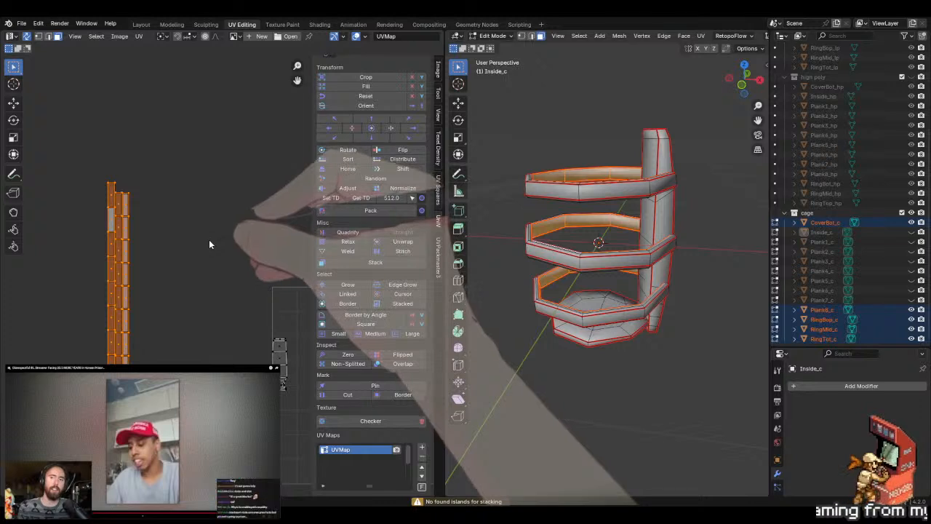
middle_click_drag(209, 241, 164, 264)
scroll(164, 264, "down", 2)
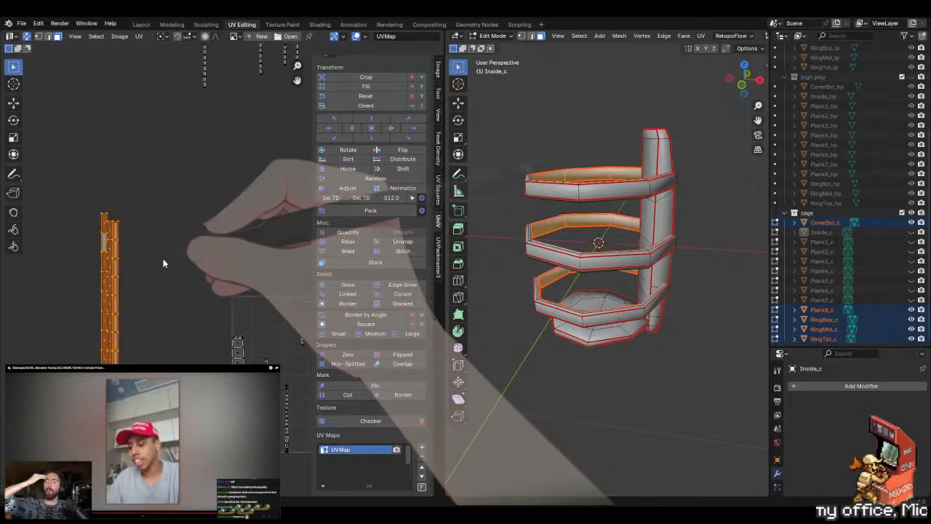
left_click(164, 263)
scroll(138, 262, "up", 2)
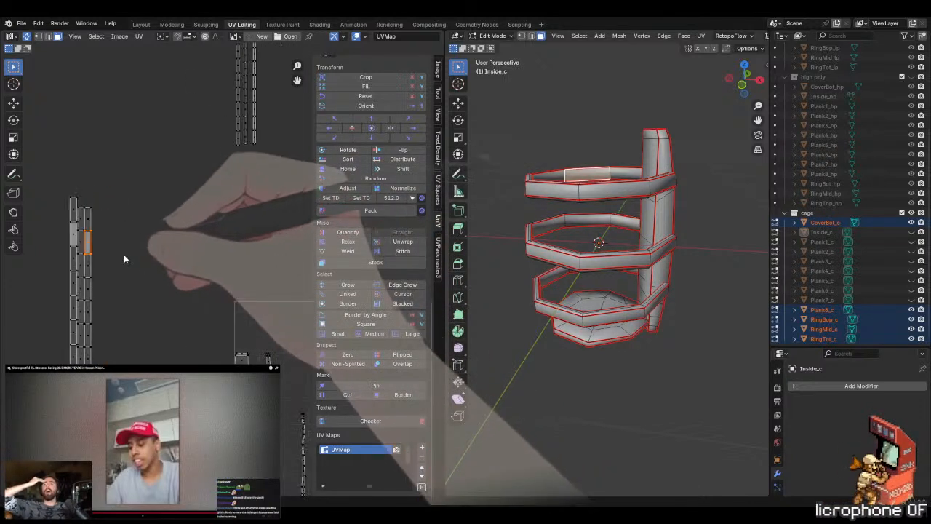
left_click(81, 222, "alt")
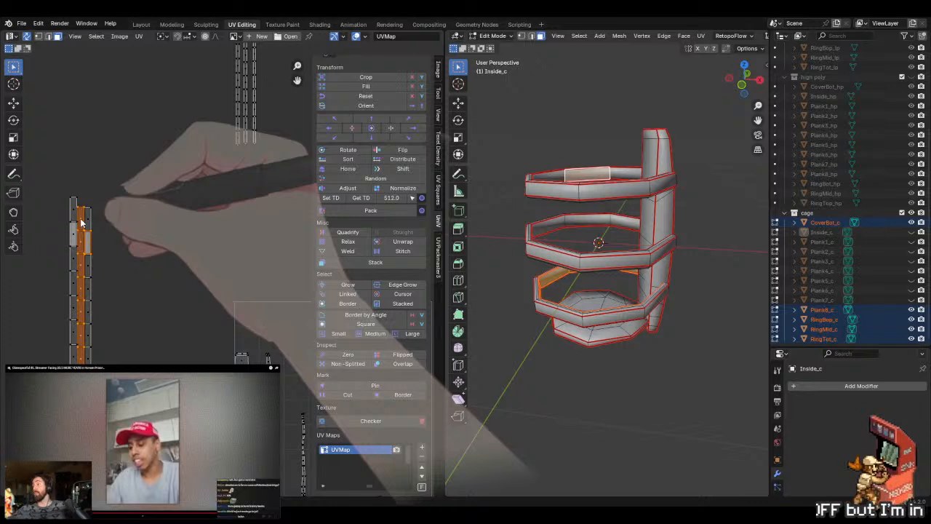
left_click(116, 228)
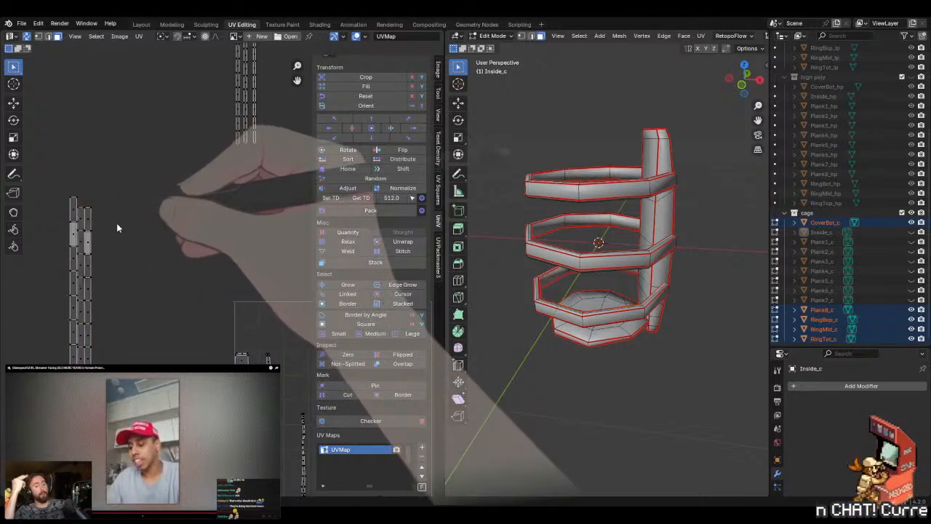
scroll(146, 228, "up", 3)
middle_click_drag(163, 229, 160, 174)
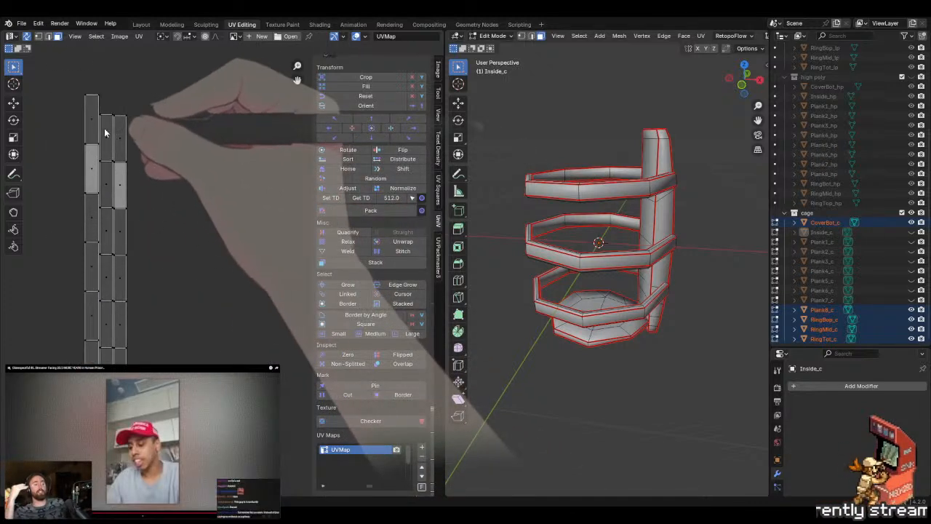
key("g")
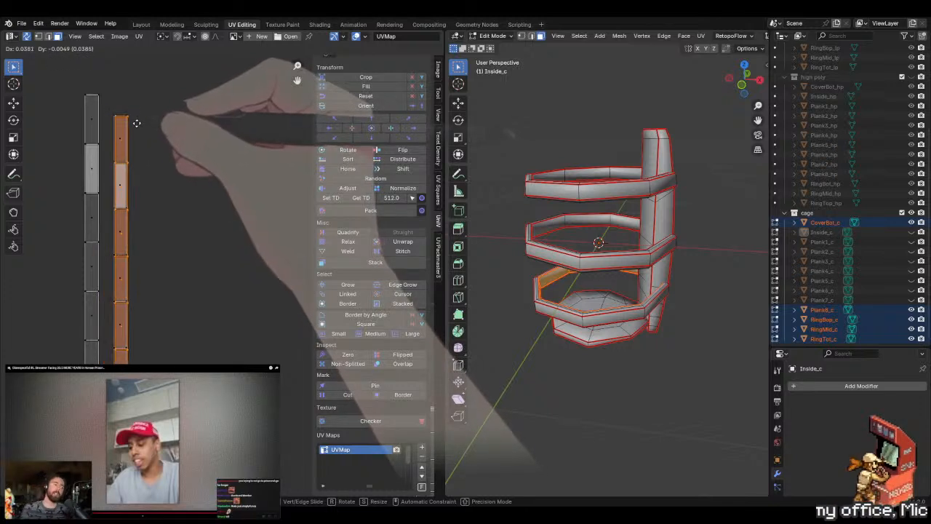
key("Escape")
left_click(248, 262)
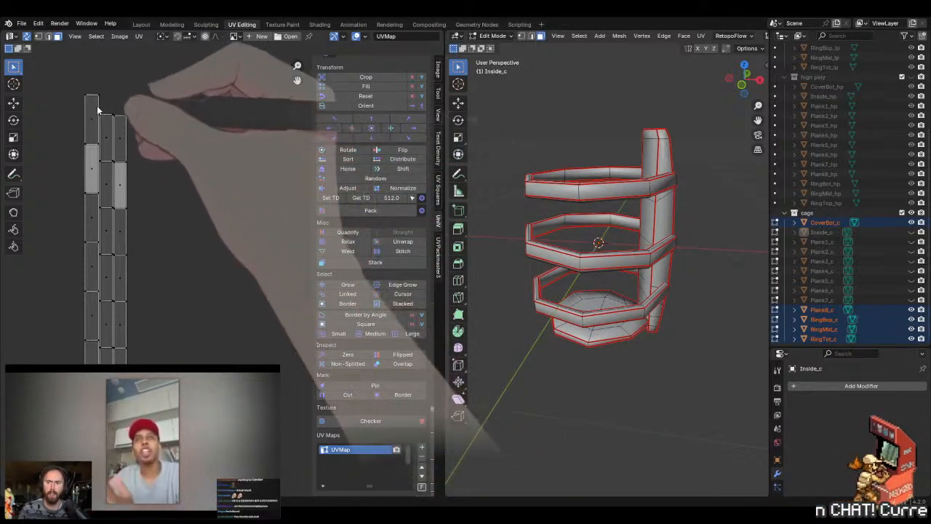
left_click(94, 109)
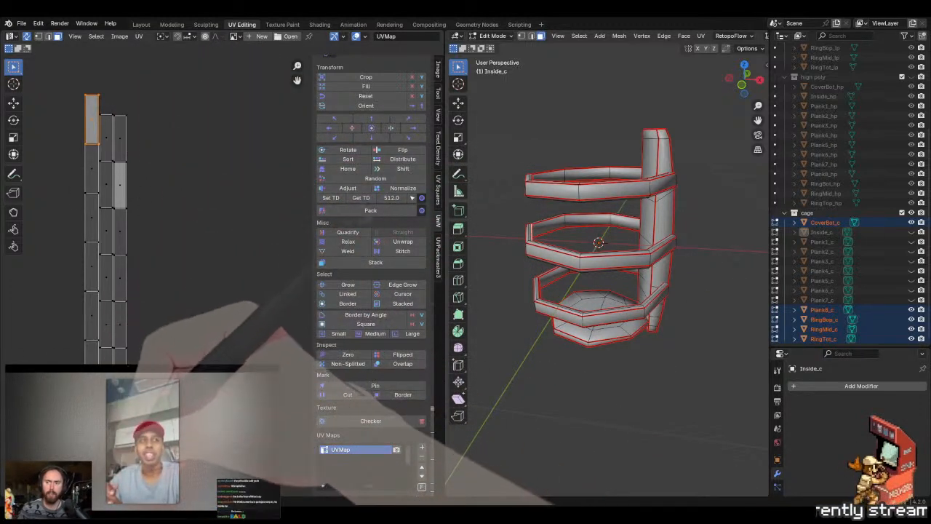
key("a")
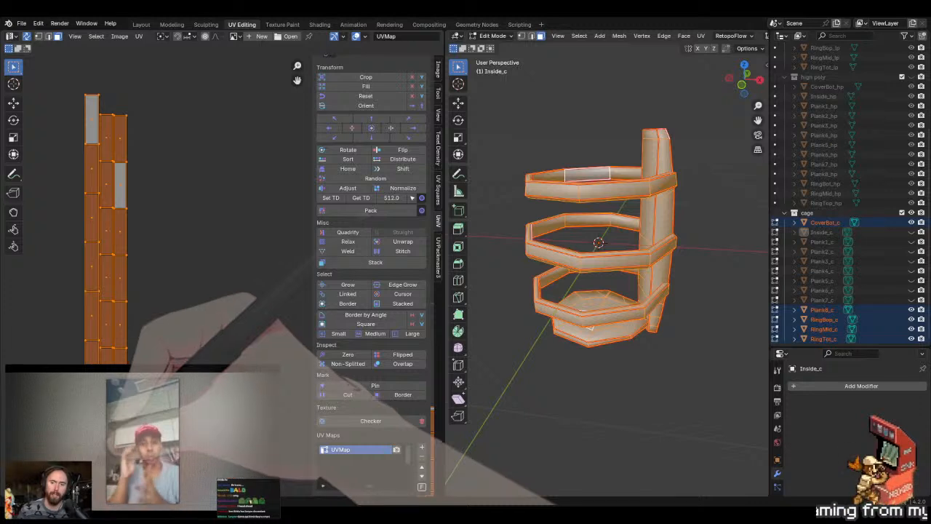
key("alt+a")
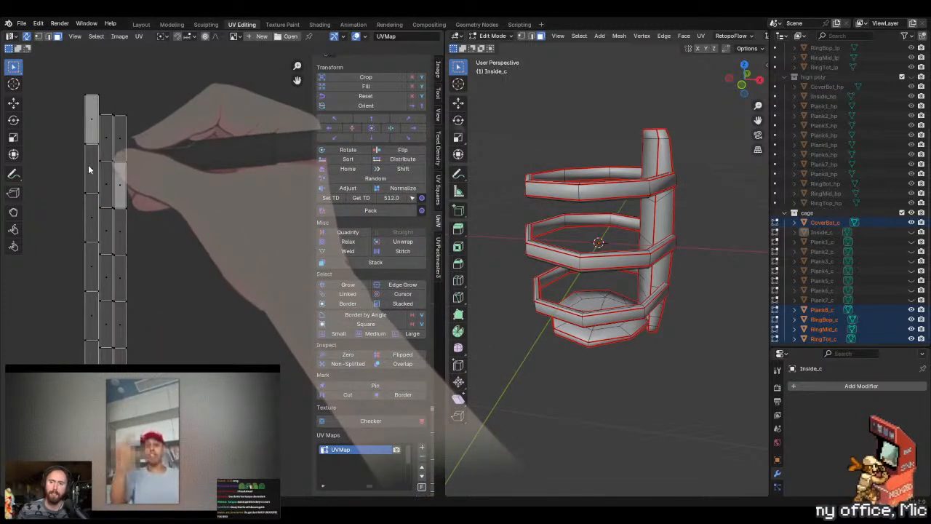
key("a")
key("alt+a")
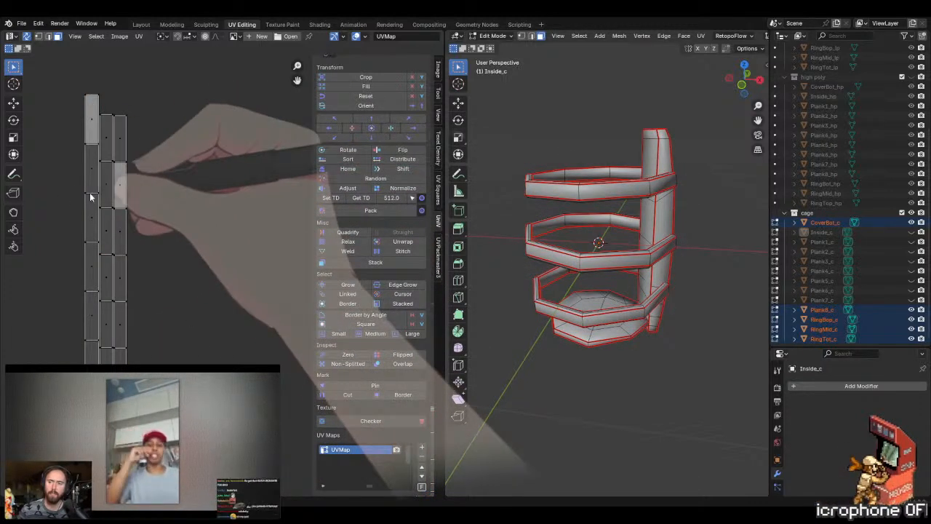
- Move the separated strips along X and Y until all three matching ring strips overlap in one column
key("x")
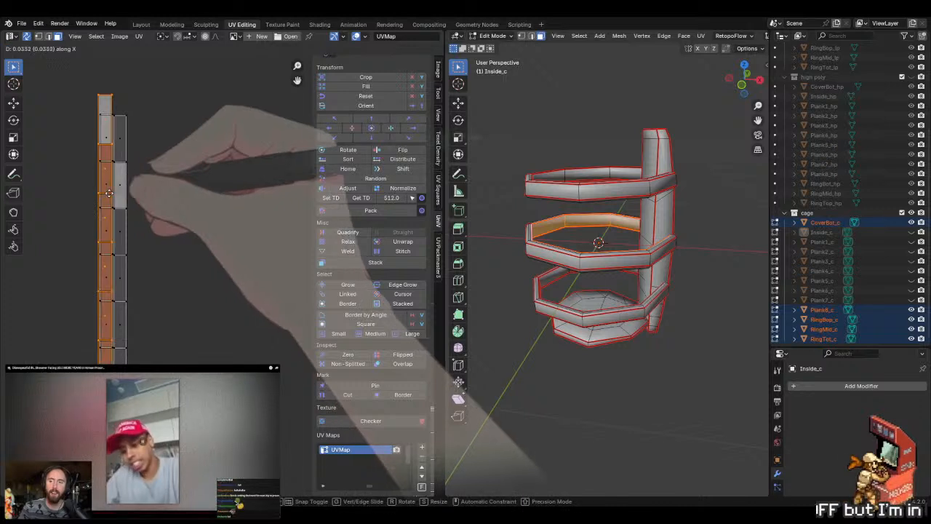
left_click(104, 200)
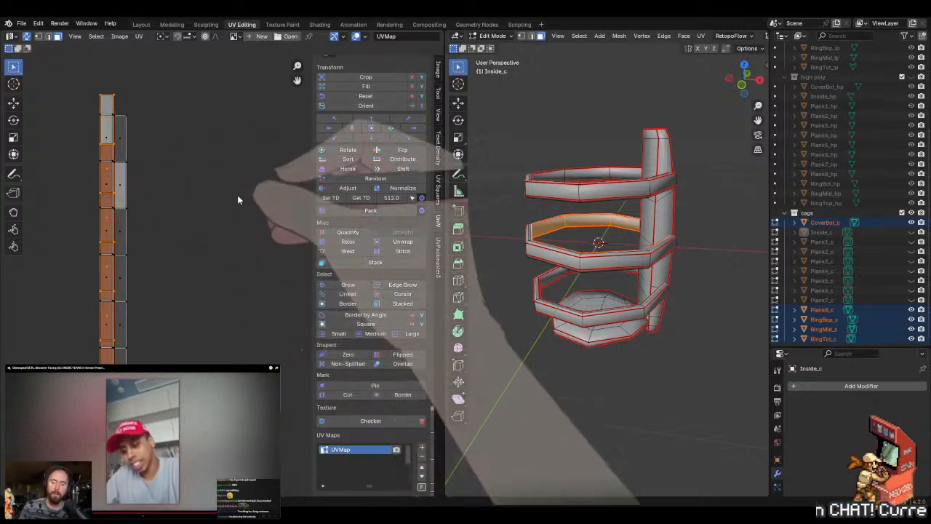
key("s")
key("y")
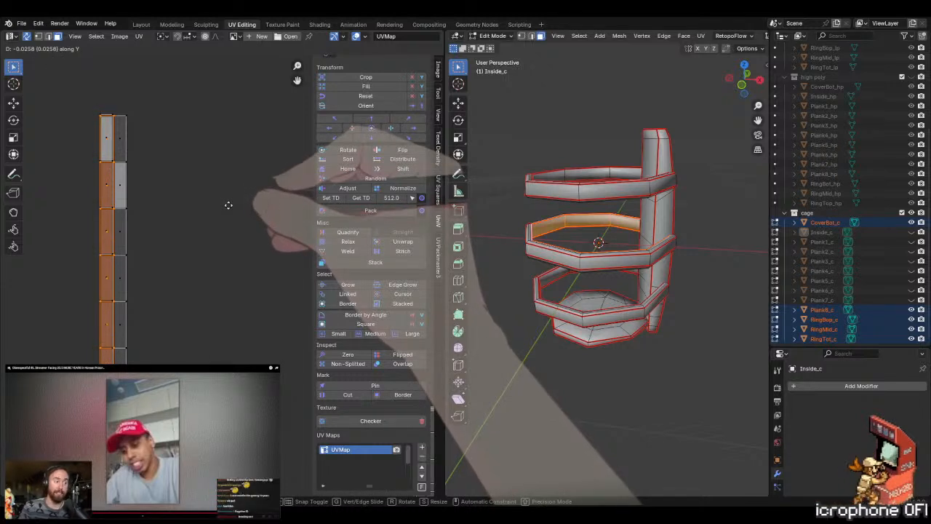
left_click(228, 205)
left_click(226, 236)
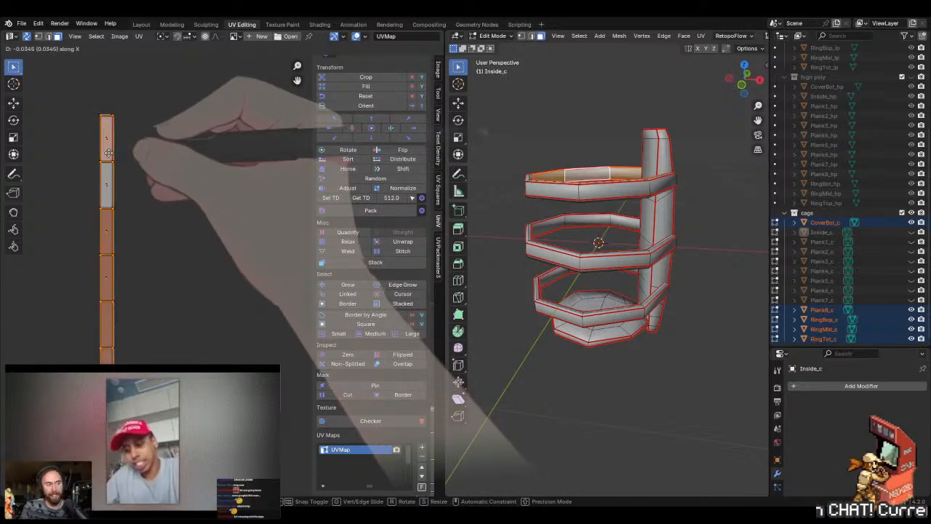
left_click(108, 153)
- Try to align the outer right edge vertices of the stacked strips by scaling them to 0
left_click_drag(162, 88, 113, 393)
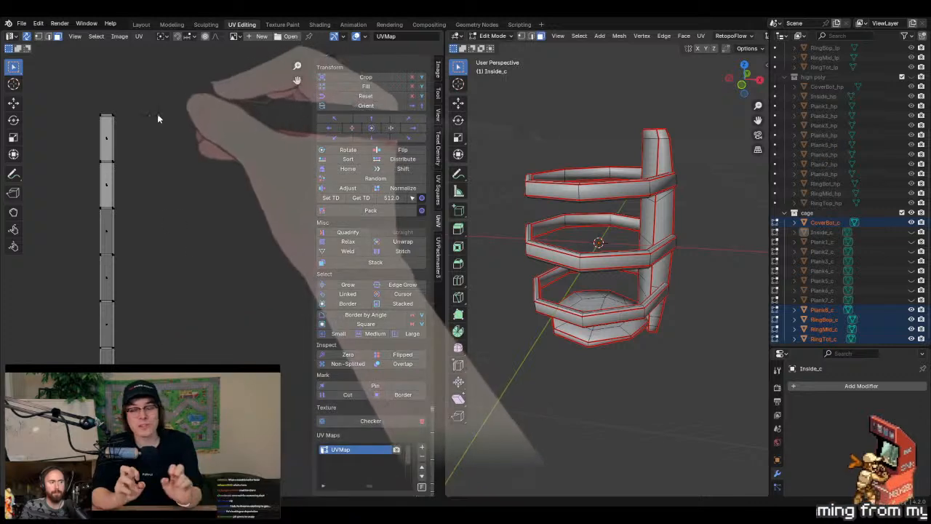
scroll(157, 115, "down", 2)
scroll(211, 143, "up", 1)
middle_click_drag(141, 220, 150, 170)
left_click_drag(188, 78, 147, 364)
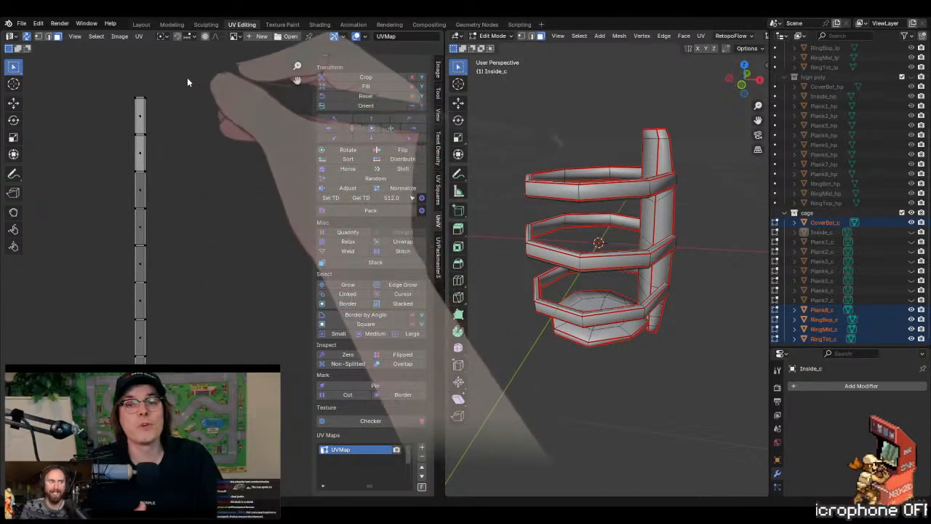
left_click_drag(187, 77, 139, 364)
key("s")
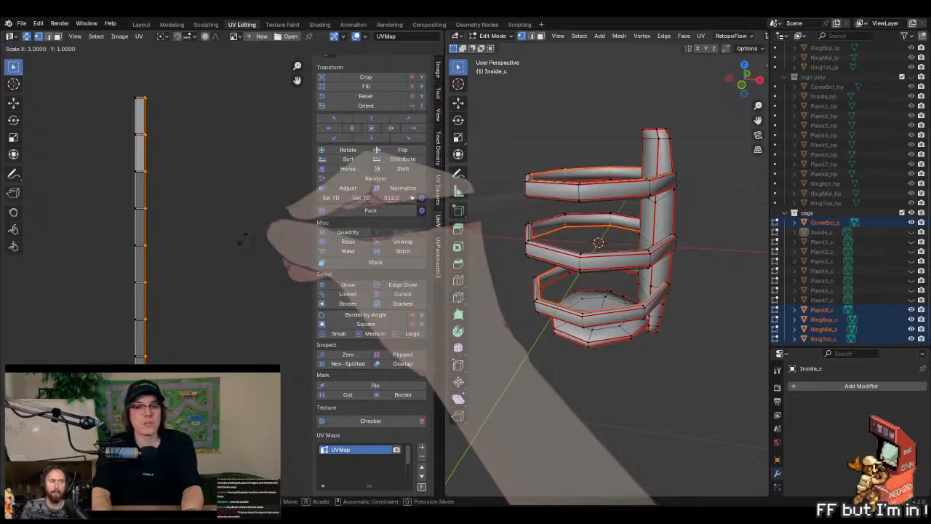
key("0")
key("Return")
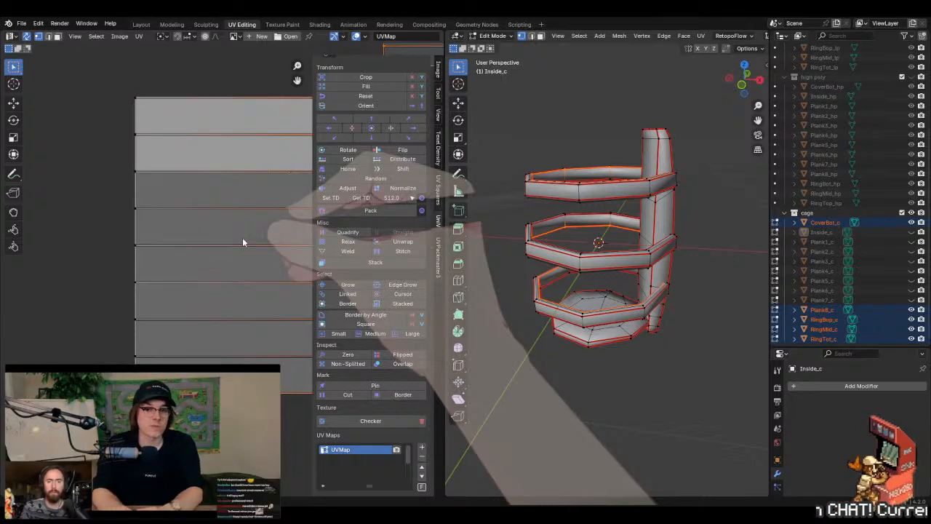
key("ctrl+z")
- Try to straighten the stack's right edge vertices by scaling to 0 along X only, with UV sync selection on
left_click(183, 77)
left_click_drag(180, 77, 140, 401)
key("s")
key("x")
key("0")
key("Return")
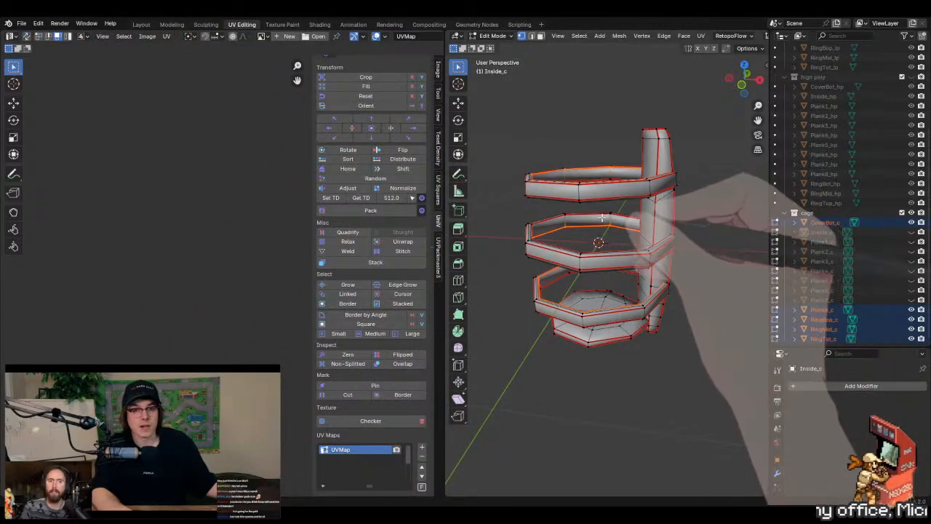
- Turn off UV sync selection and select the entire cage mesh to display all its UV islands
scroll(233, 238, "down", 5)
middle_click_drag(233, 238, 39, 236)
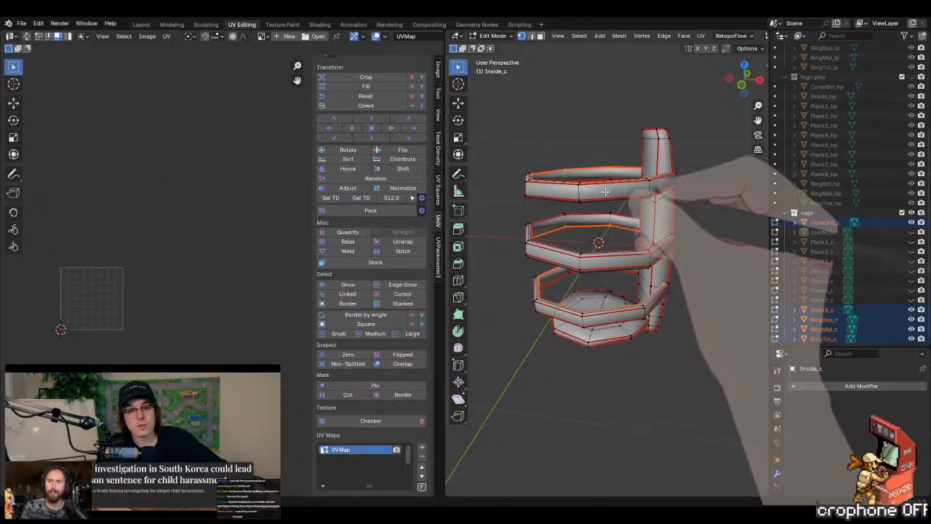
mouse_move(655, 211)
middle_mouse_down()
mouse_move(630, 202)
mouse_move(655, 207)
middle_mouse_up()
key("a")
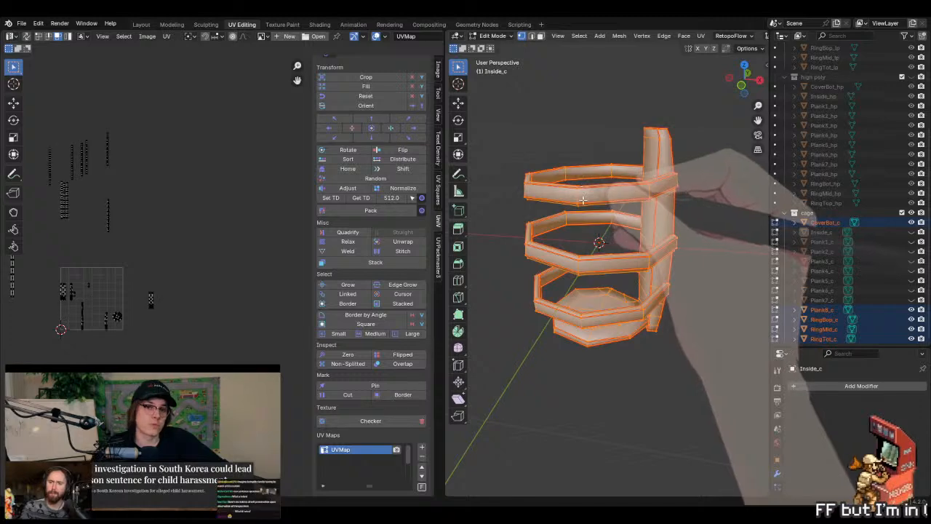
scroll(116, 215, "up", 6)
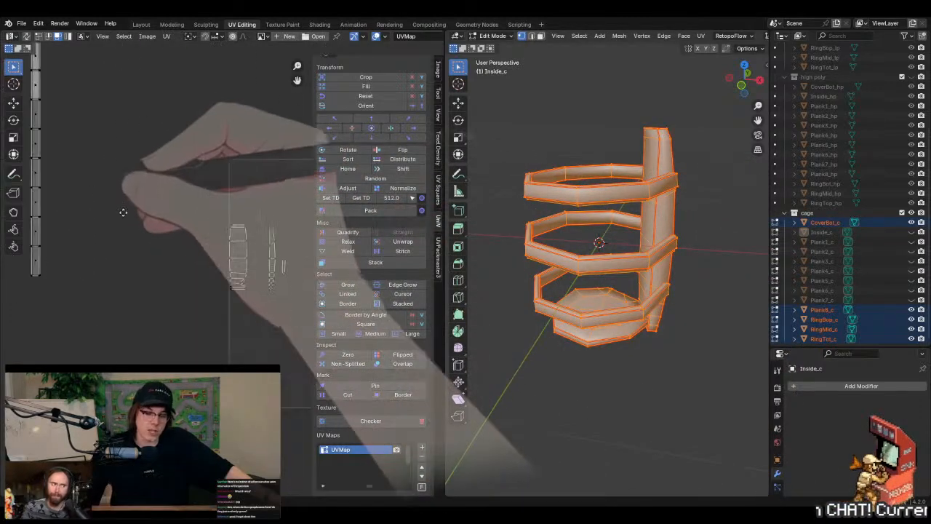
- Align the stacked strips' right and left edge vertices into straight vertical lines by scaling each side to 0 along X
left_click_drag(178, 102, 126, 321)
left_click_drag(184, 94, 138, 352)
key("s")
key("0")
key("Return")
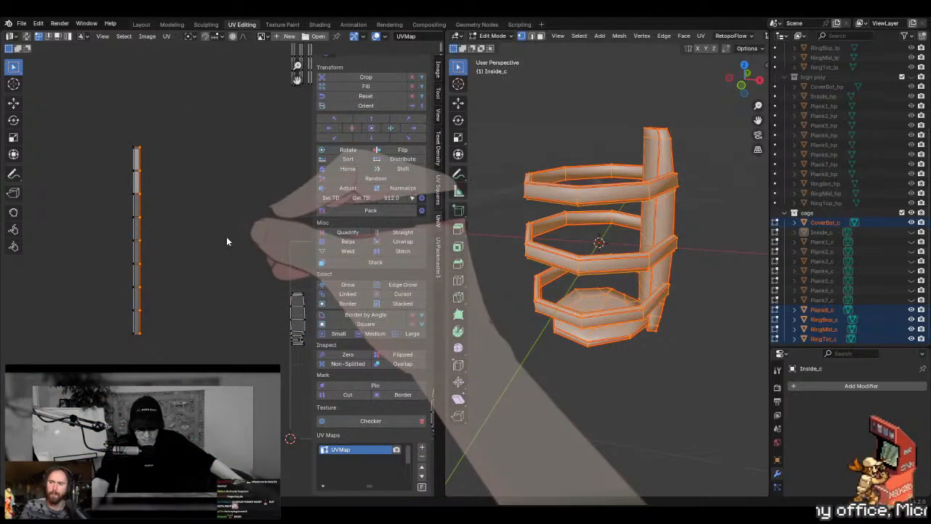
left_click_drag(136, 127, 109, 364)
key("s")
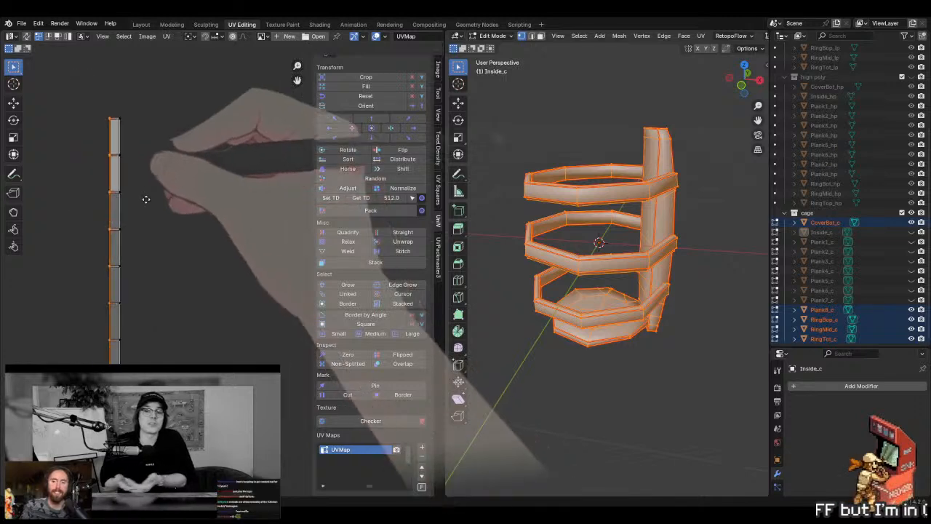
- Flatten the horizontal vertex rows of the stacked strips one after another by scaling each row along Y
left_click_drag(216, 135, 121, 167)
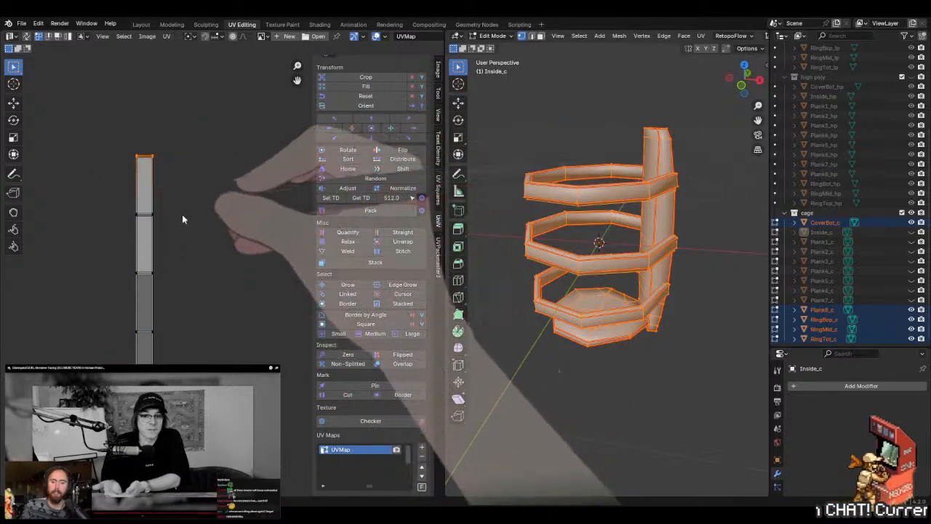
left_click_drag(179, 198, 124, 348)
key("s")
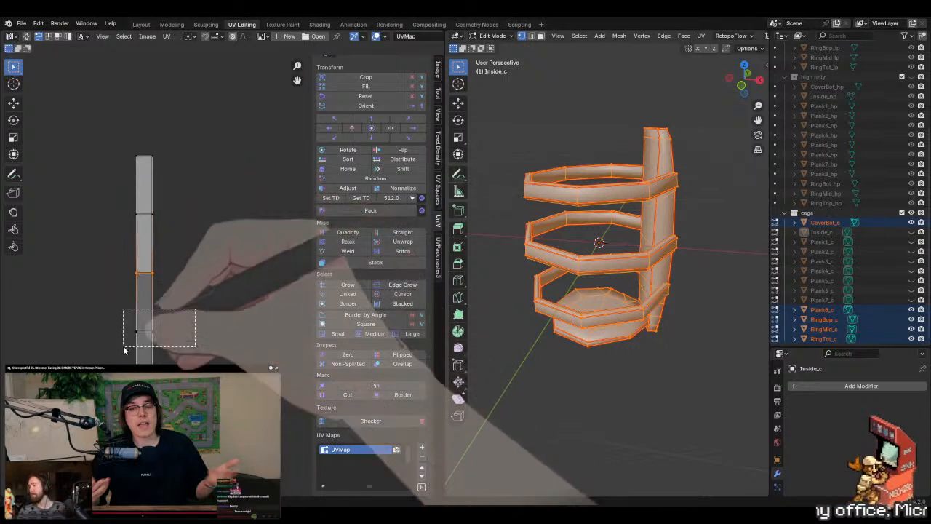
middle_click_drag(131, 345, 152, 192)
left_click_drag(219, 191, 139, 255)
key("s")
mouse_move(233, 279)
left_mouse_down()
mouse_move(120, 292)
mouse_move(208, 328)
mouse_move(64, 364)
left_mouse_up()
key("s")
left_click(225, 321)
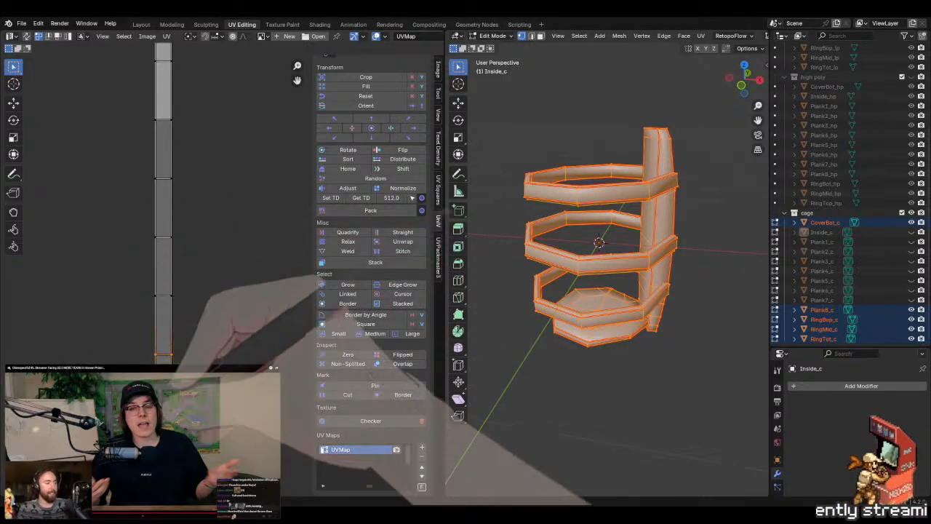
key("s")
- Turn UV sync selection back on and select the three adjacent wide strips to examine which ring faces they cover
scroll(223, 320, "down", 5)
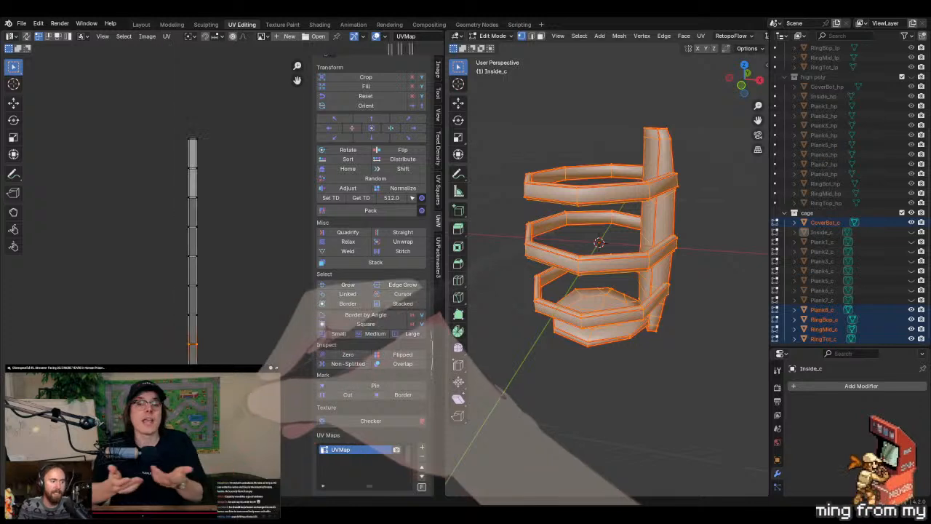
middle_click_drag(240, 336, 123, 379)
scroll(167, 337, "down", 4)
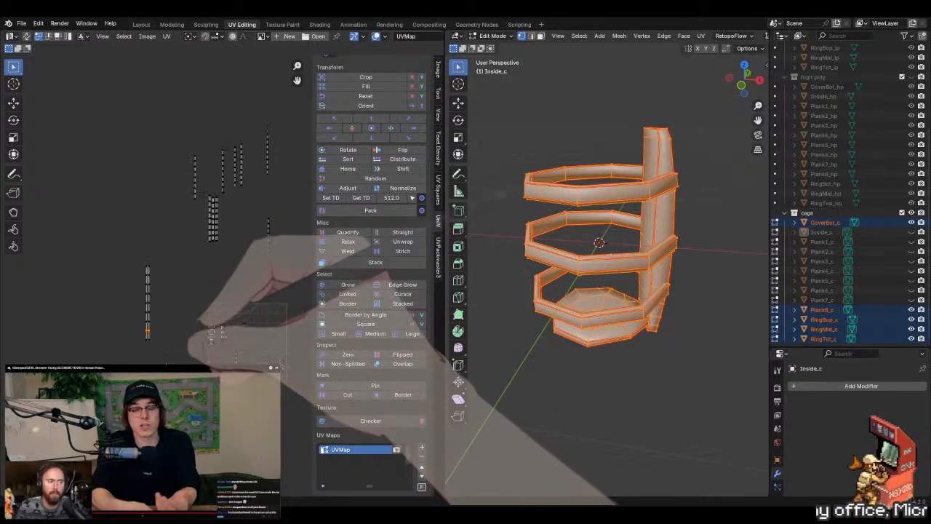
scroll(224, 207, "up", 3)
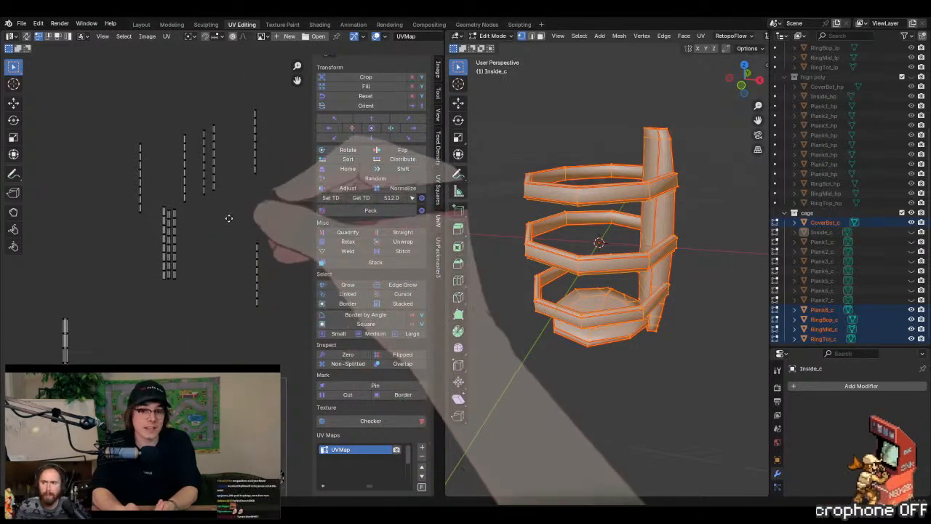
mouse_move(229, 218)
middle_mouse_down()
mouse_move(207, 269)
mouse_move(218, 285)
mouse_move(235, 225)
middle_mouse_up()
scroll(154, 269, "up", 2)
scroll(218, 289, "up", 4)
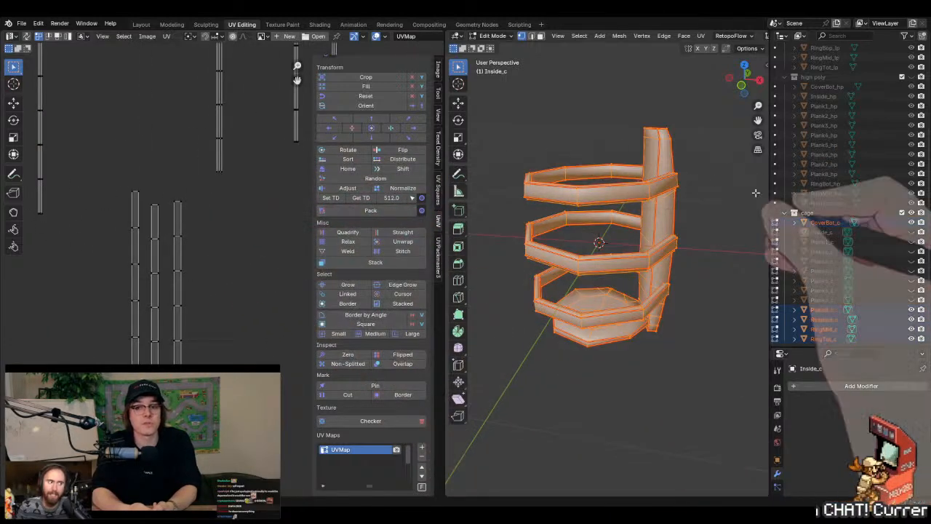
left_click(26, 36)
left_click(235, 277)
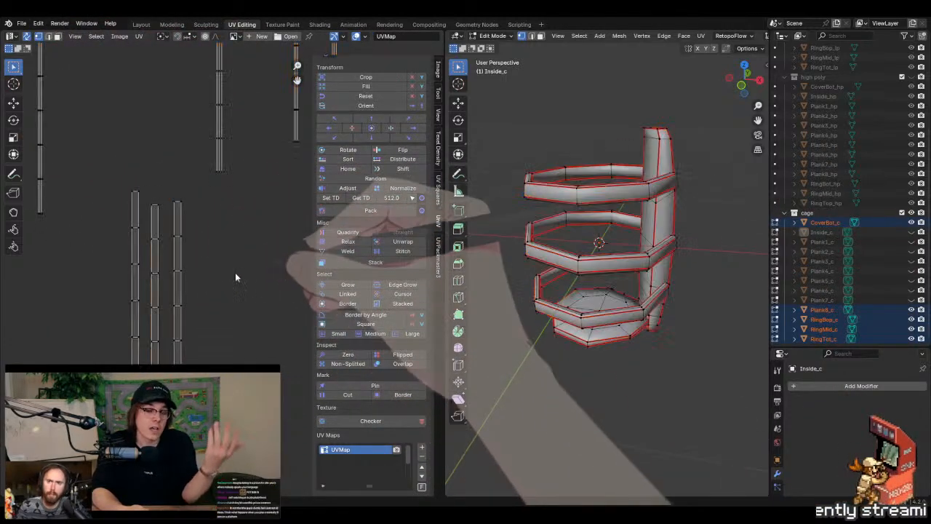
left_click(177, 247)
left_click(154, 260, "shift")
left_click(135, 263, "shift")
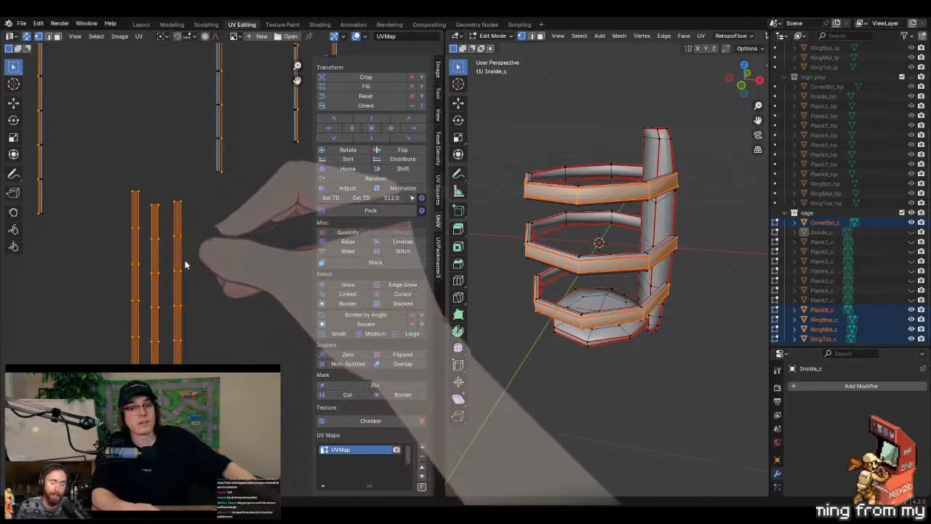
scroll(216, 255, "down", 3)
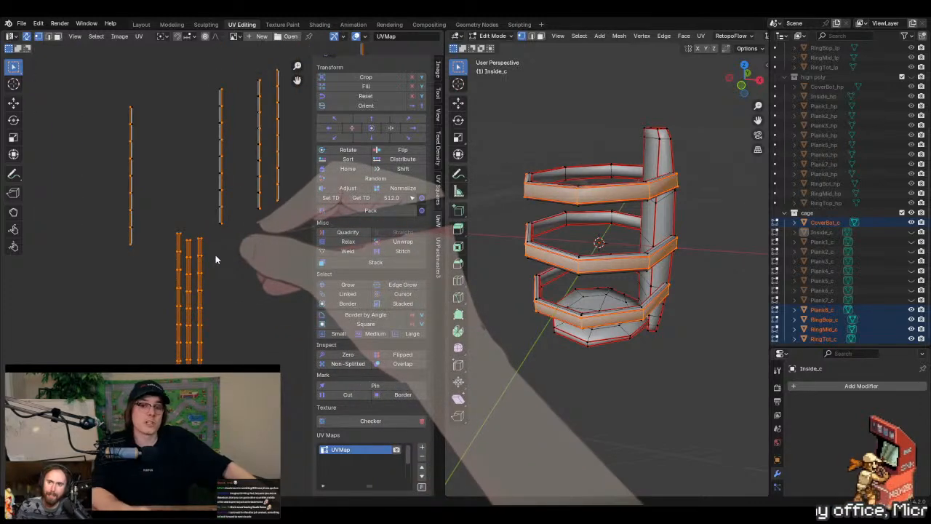
middle_click_drag(214, 230, 183, 309)
left_click(259, 341)
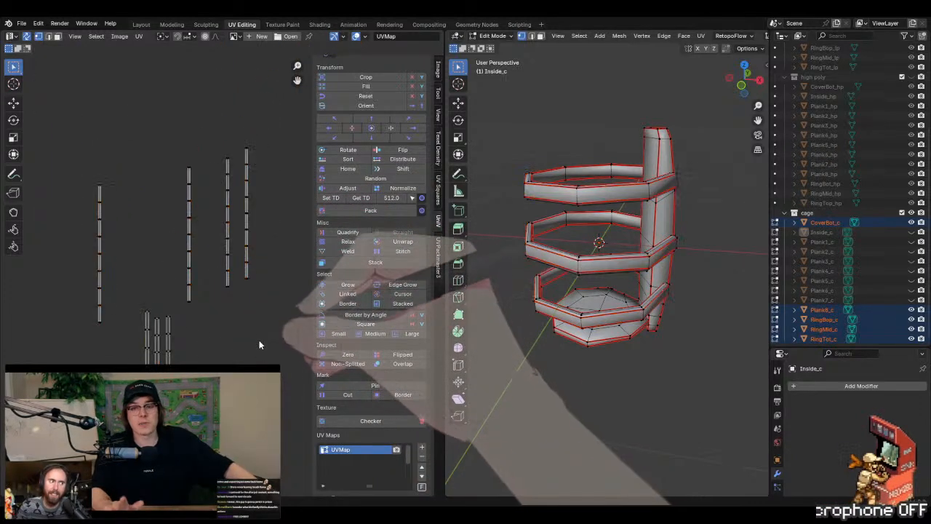
- Select the leftmost narrow strip and its neighbour together to examine which ring faces they belong to
scroll(259, 340, "down", 1)
middle_click_drag(259, 340, 206, 316)
scroll(224, 285, "down", 1)
middle_click_drag(229, 284, 179, 261)
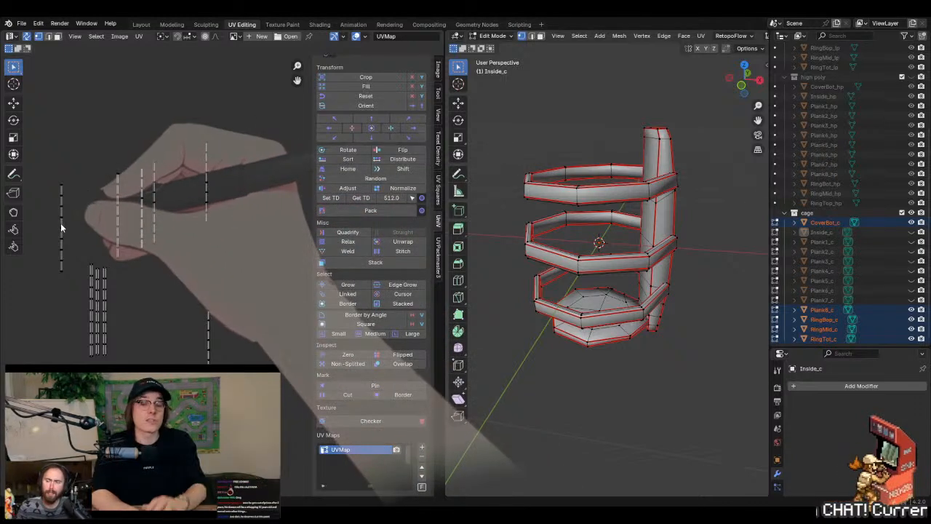
left_click(60, 223)
left_click(118, 216, "shift")
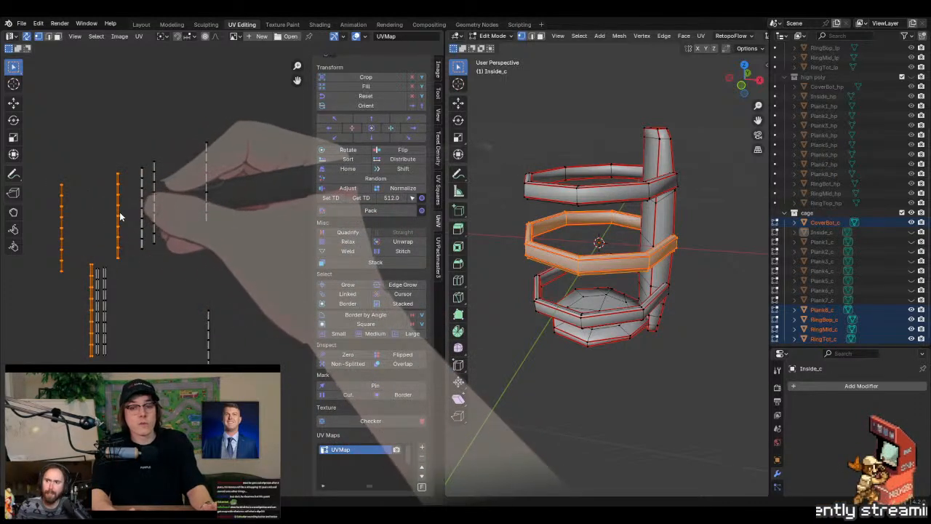
key("ctrl+z")
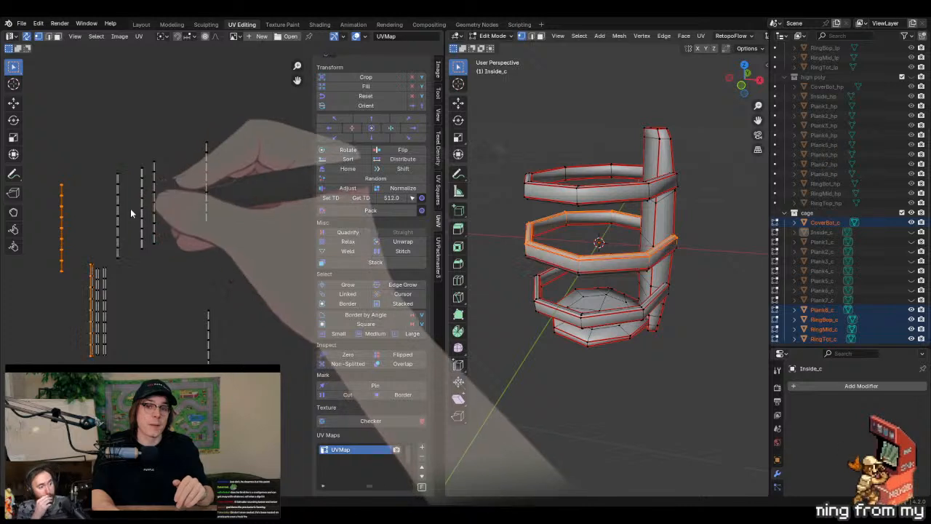
left_click(173, 316)
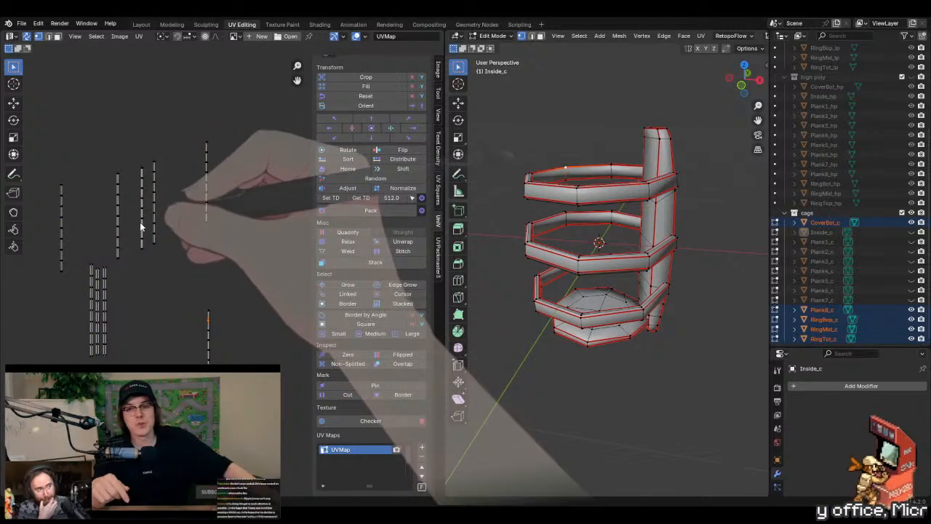
- Select the remaining narrow strips individually as linked islands to identify their matching ring faces
key("l")
left_click(169, 311)
key("l")
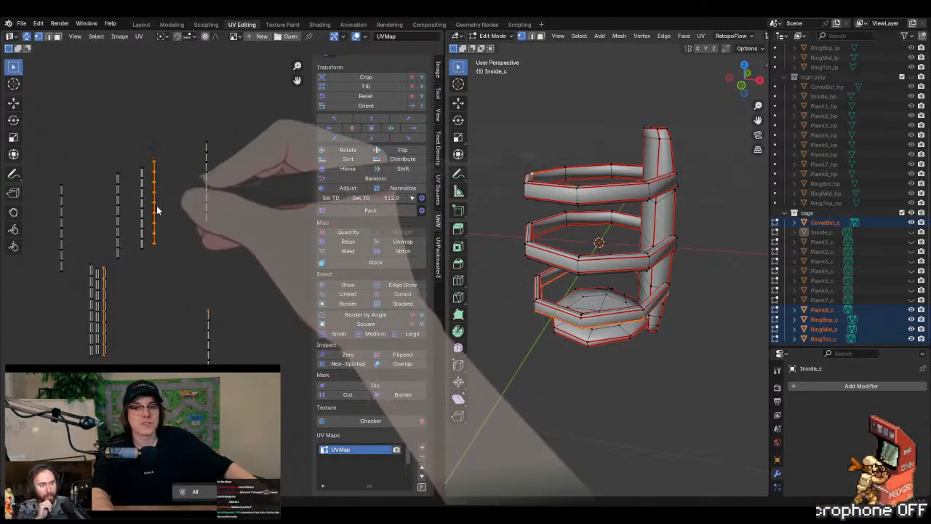
left_click(190, 239)
key("l")
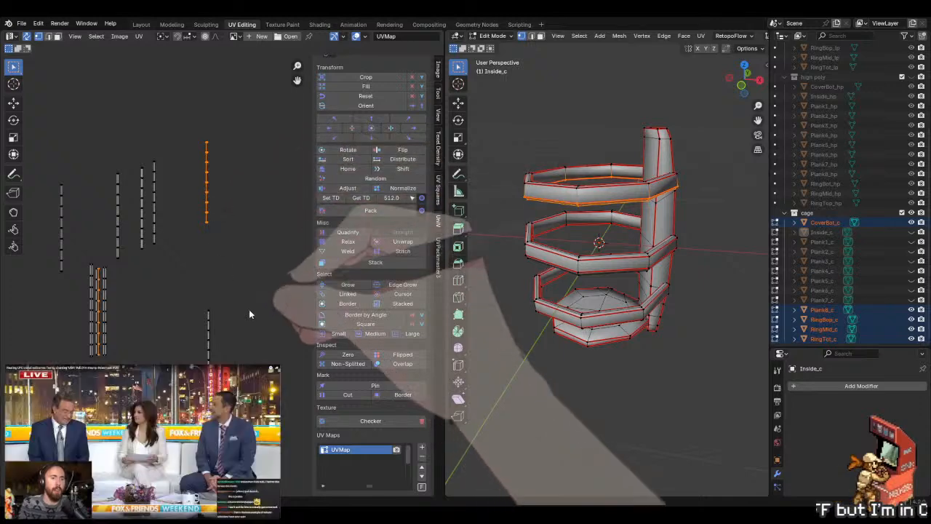
left_click(249, 309)
key("l")
left_click(250, 308)
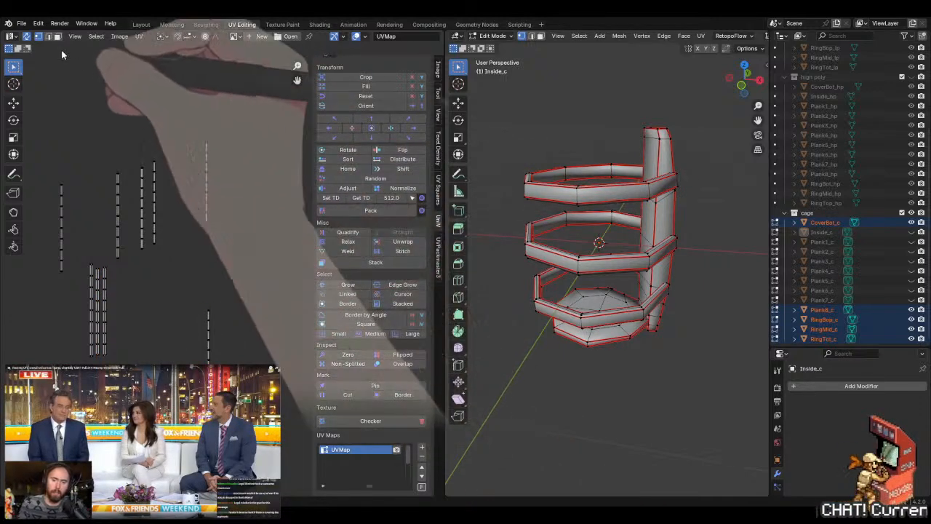
- Turn off UV sync selection, select all the cage geometry, and select three of the narrow UV strips as linked islands
left_click(26, 36)
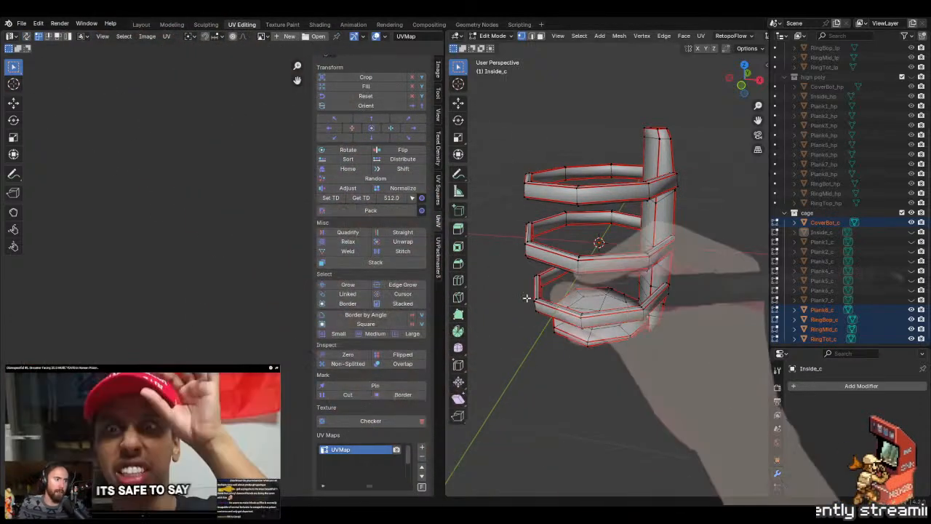
key("a")
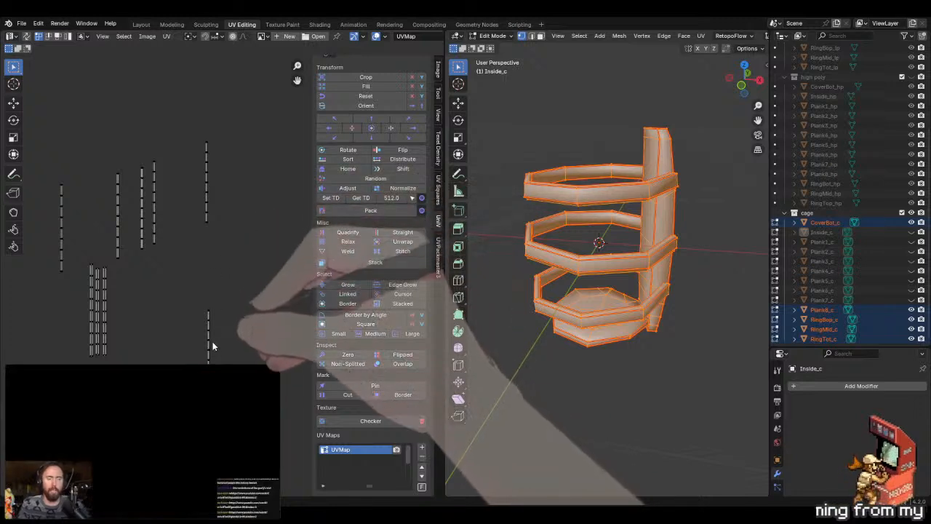
key("l")
key("l")
key("l")
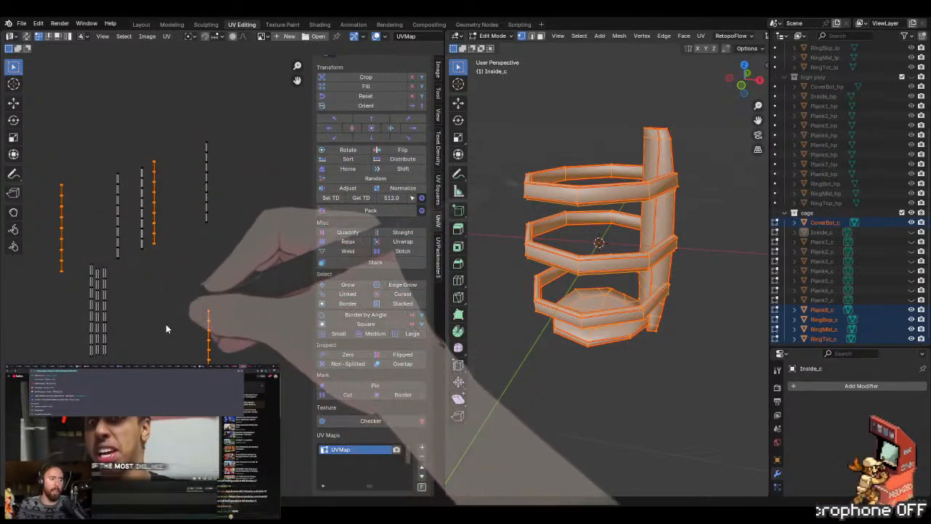
- Open the UVPackmaster3 stack group settings and show the group assignment of all the strips
left_click(439, 271)
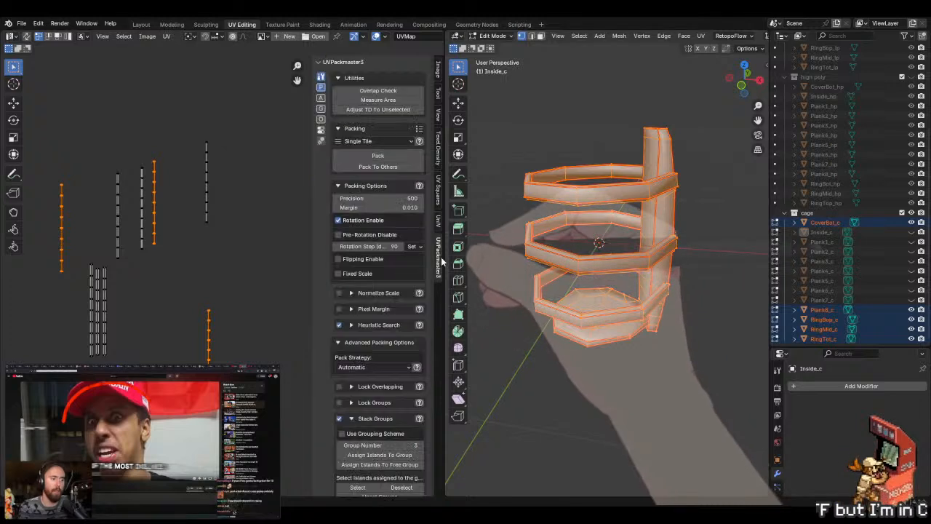
scroll(387, 428, "down", 8)
scroll(388, 404, "down", 2)
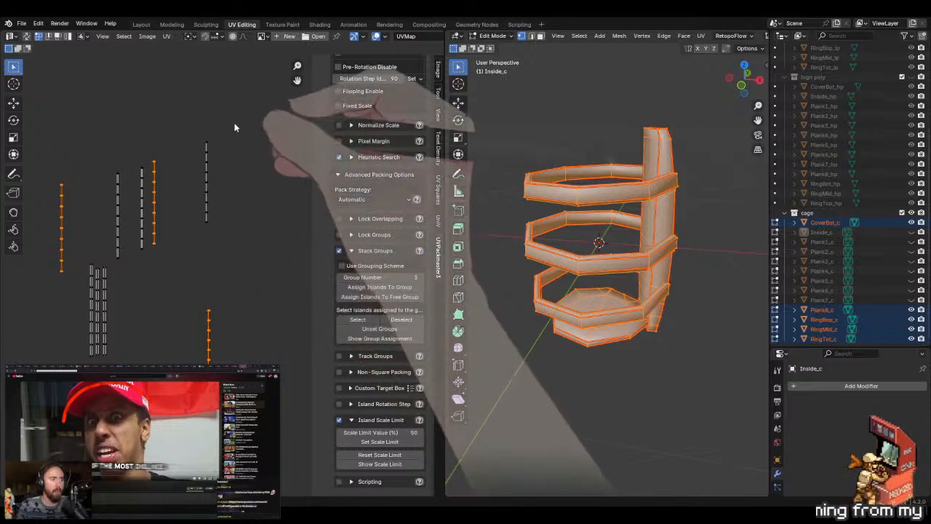
left_click_drag(233, 118, 33, 374)
left_click(366, 339)
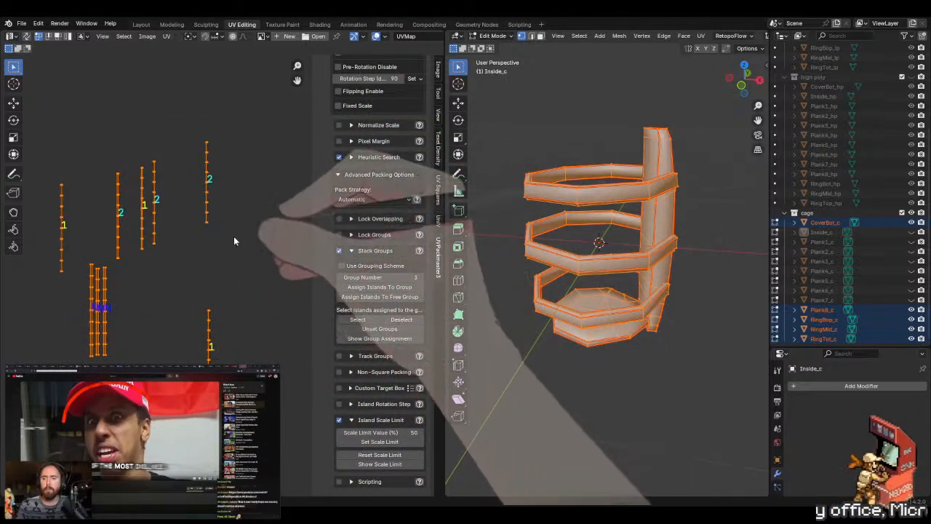
key("Escape")
left_click(181, 233)
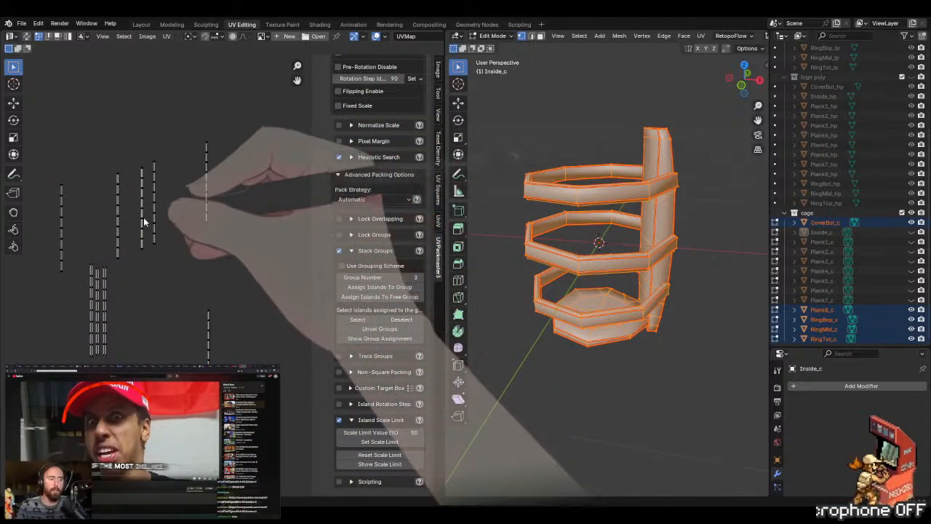
- Select the three narrow strips assigned to stack group 1 and move them away from the other islands
left_click(143, 217)
left_click(200, 318, "shift")
left_click(64, 236, "shift")
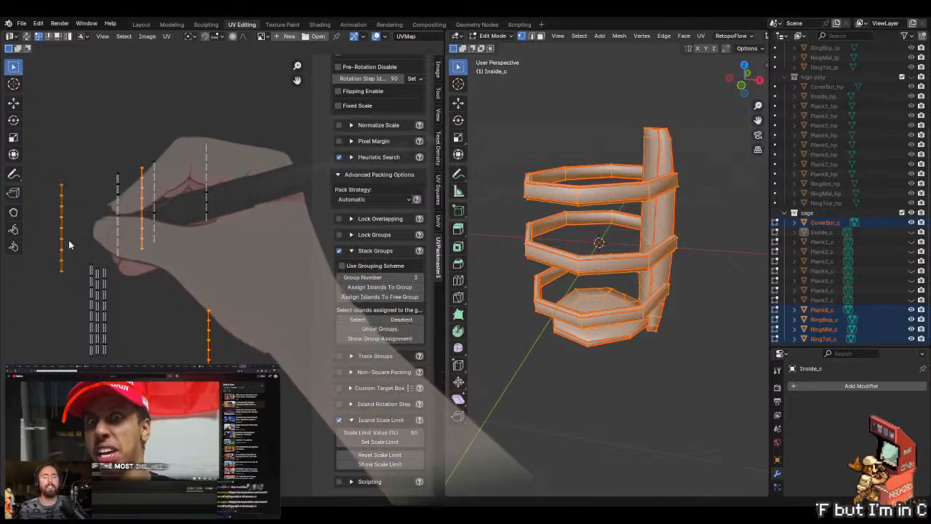
scroll(247, 328, "down", 2)
key("g")
left_click(90, 186)
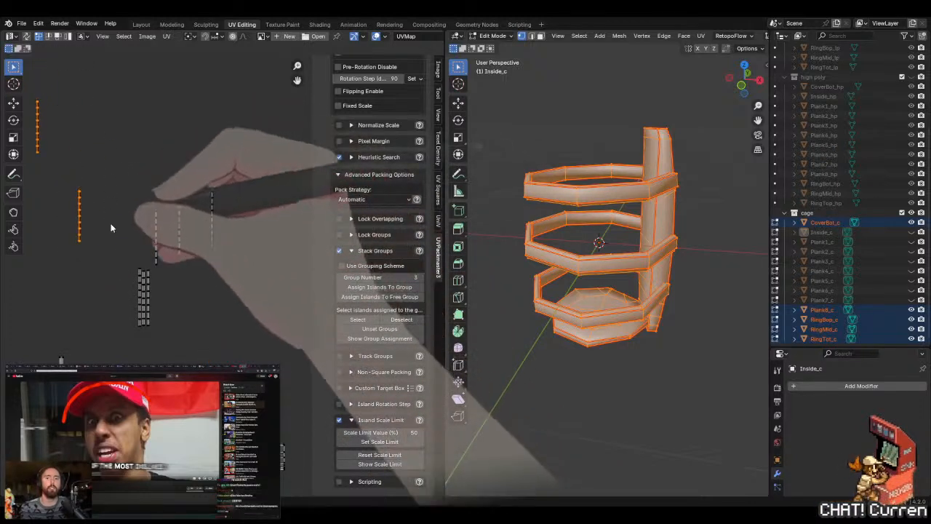
- Move one of the separated group 1 strips onto a matching strip so that the two roughly overlap
middle_click_drag(89, 184, 198, 236)
left_click_drag(114, 138, 87, 265)
key("g")
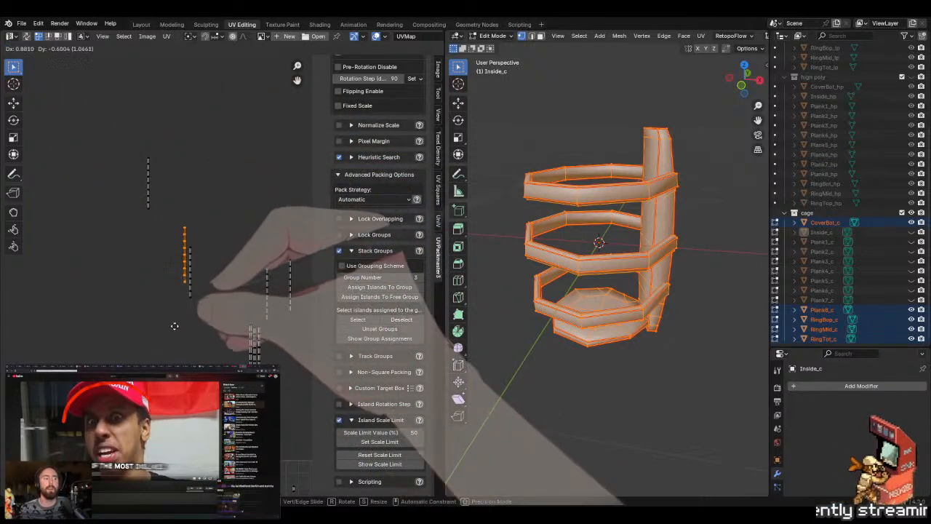
left_click(182, 340)
scroll(167, 312, "up", 6)
key("g")
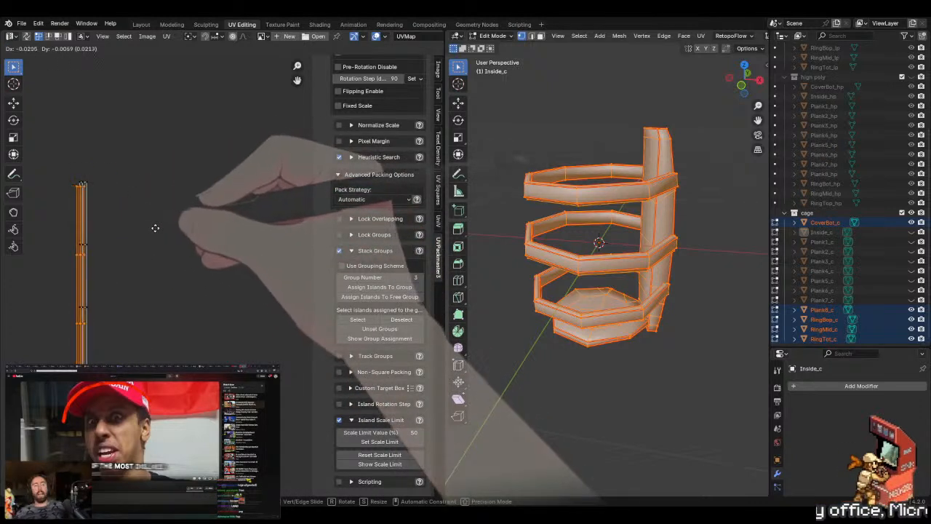
left_click(174, 216)
- Scale and nudge the moved strip until its horizontal vertex rows line up with the strip beneath it
scroll(134, 202, "up", 2)
middle_click_drag(134, 203, 204, 242)
middle_click_drag(133, 182, 213, 228)
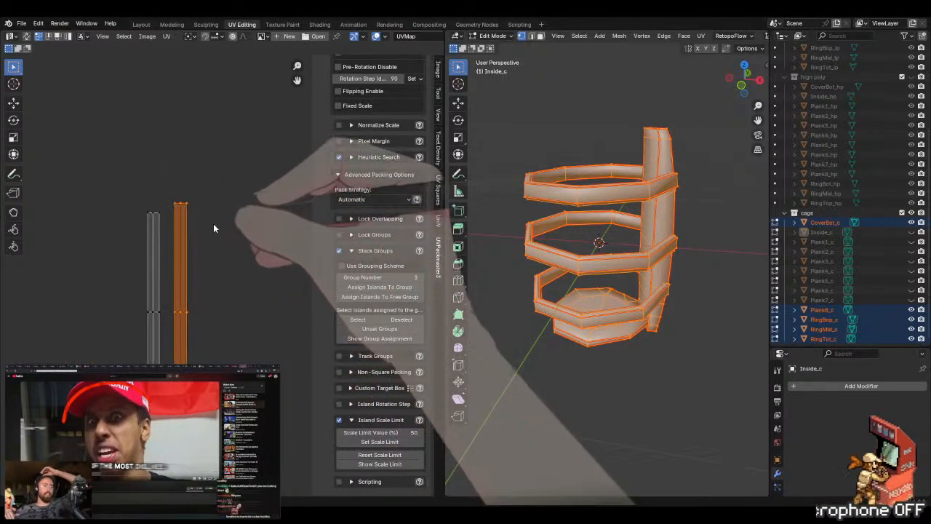
key("g")
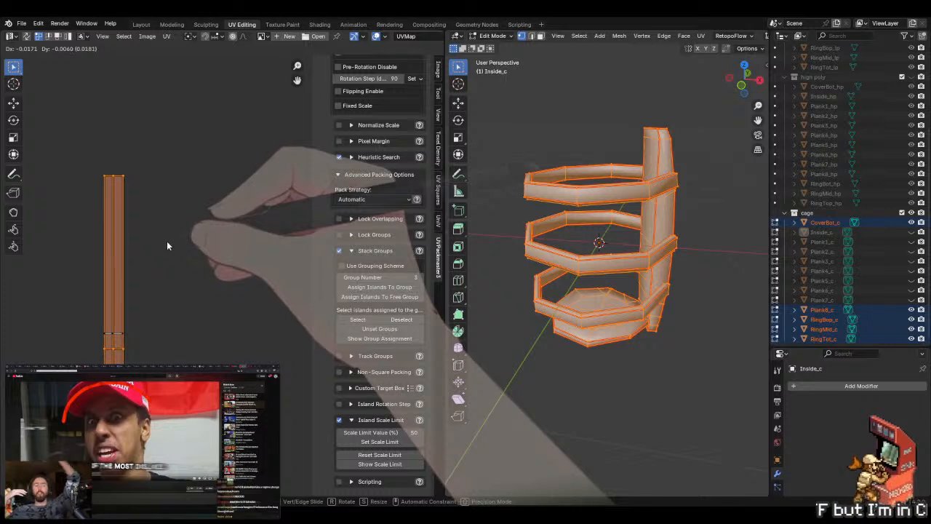
key("s")
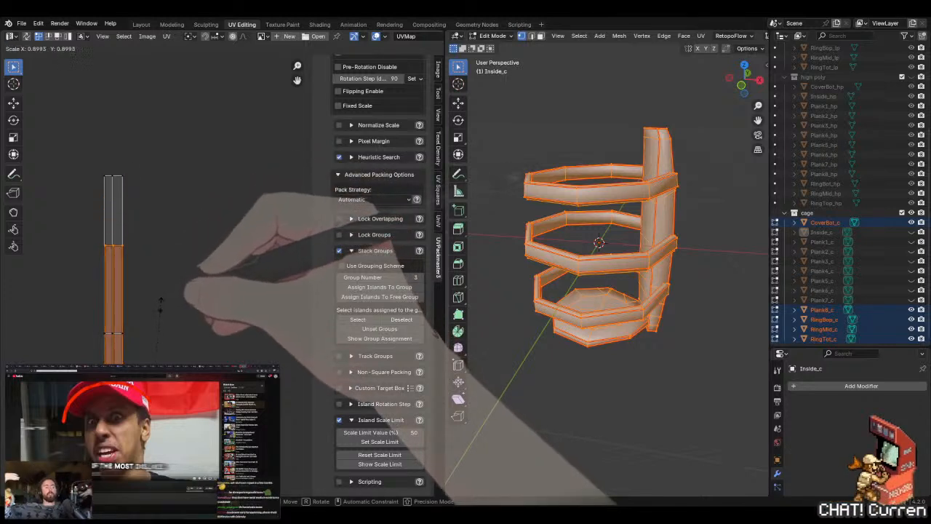
key("g")
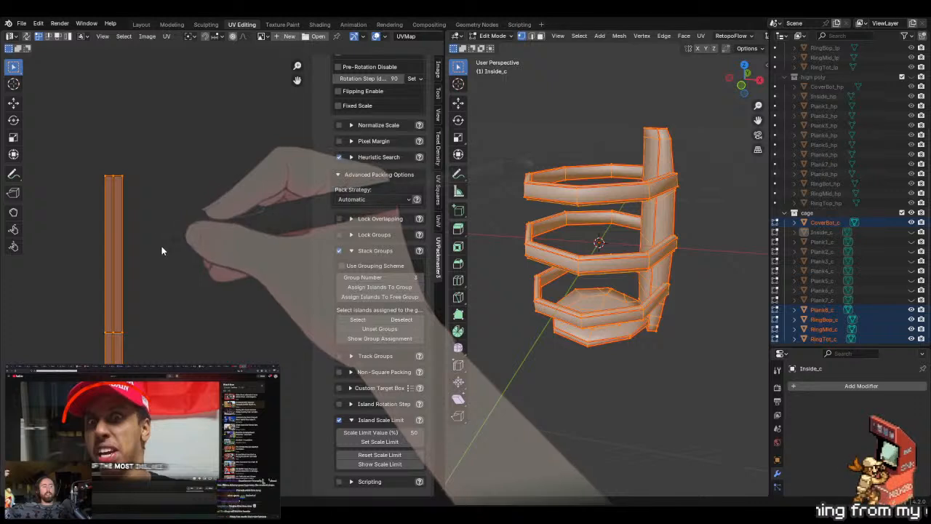
key("KP_Decimal")
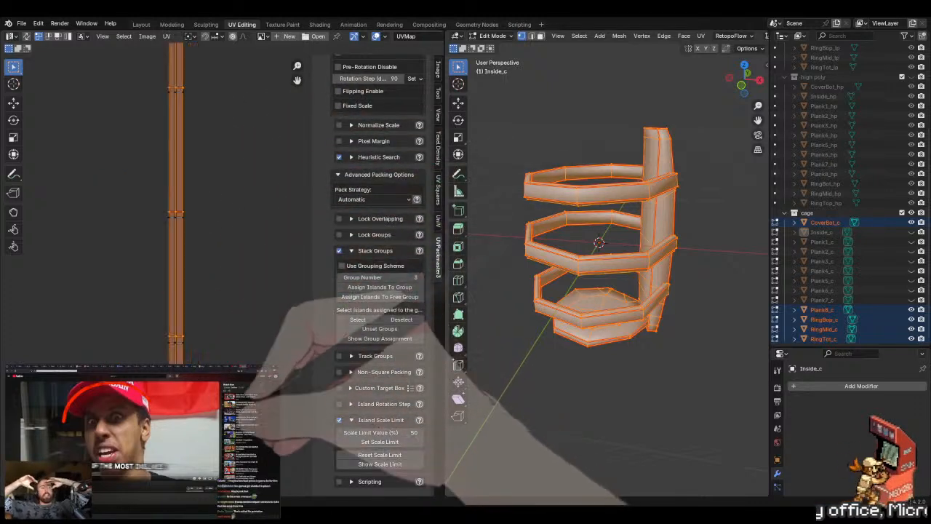
middle_click_drag(214, 278, 213, 318)
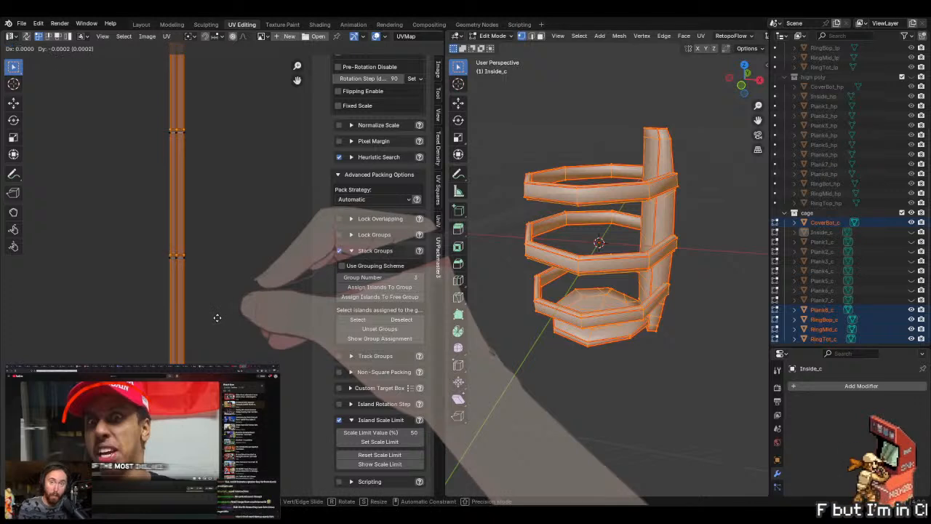
left_click(216, 320)
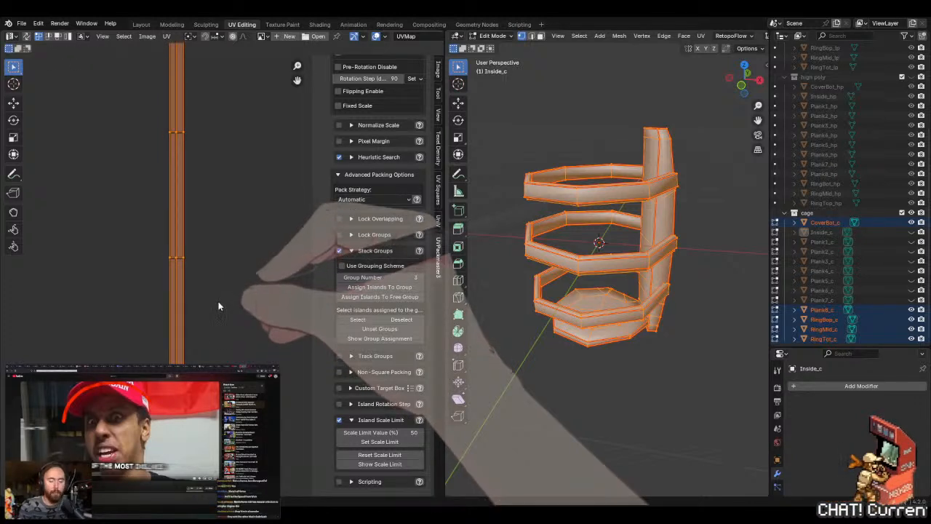
- Zoom in on the upper ends of the two overlapping strips and fine-tune their alignment
scroll(174, 126, "down", 1)
middle_click_drag(174, 126, 216, 283)
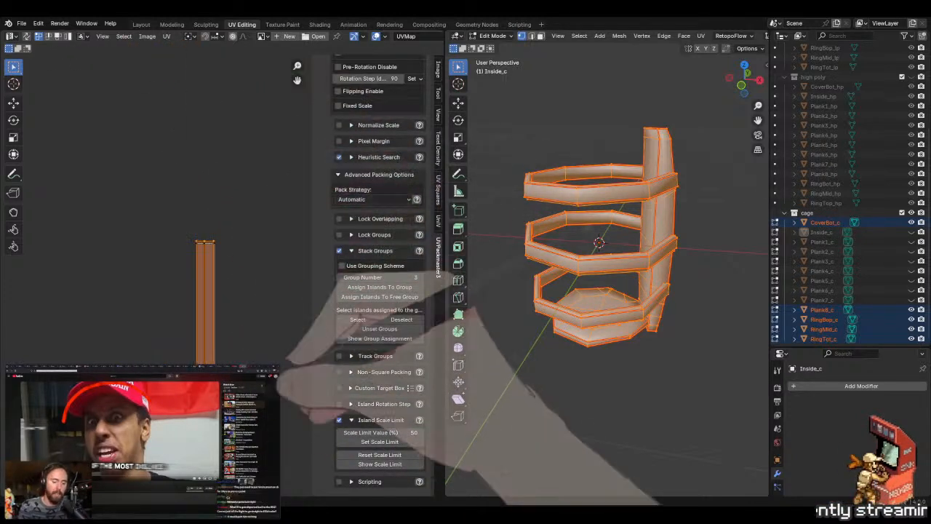
scroll(248, 260, "up", 2)
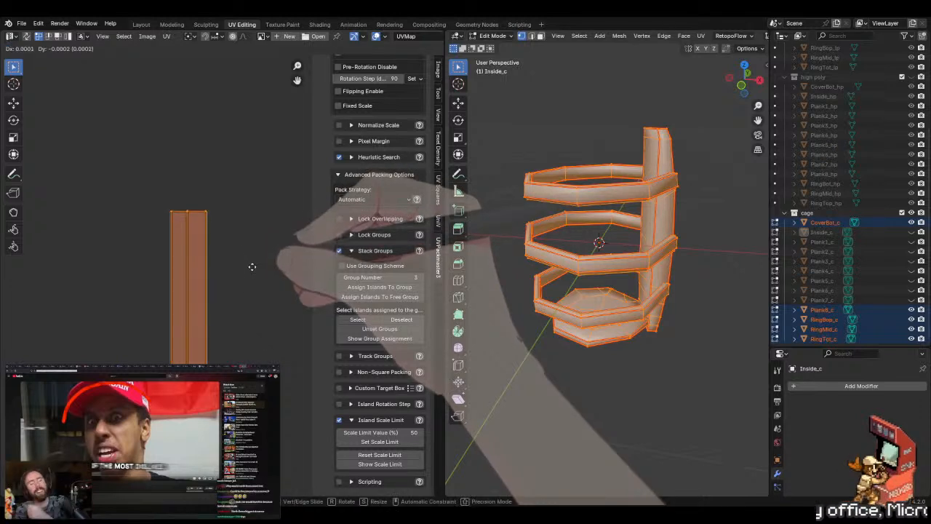
scroll(175, 218, "down", 1)
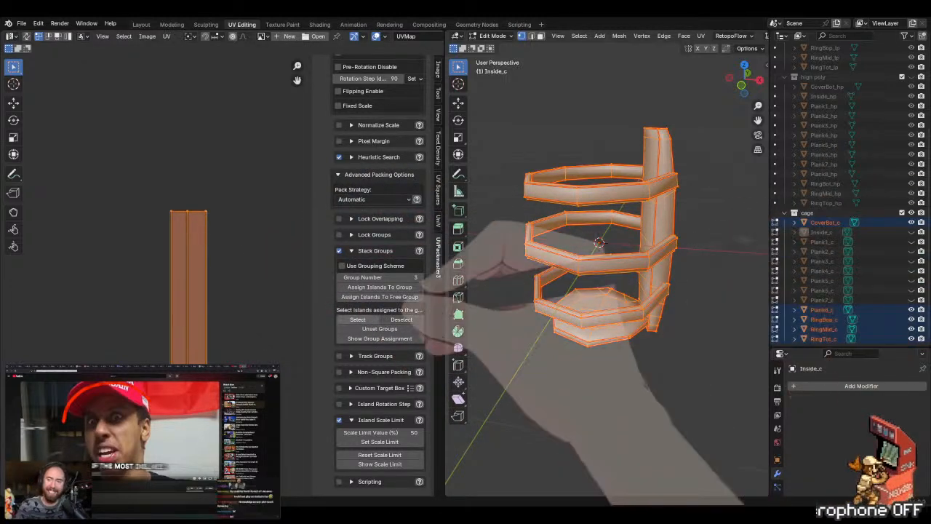
scroll(277, 305, "down", 1)
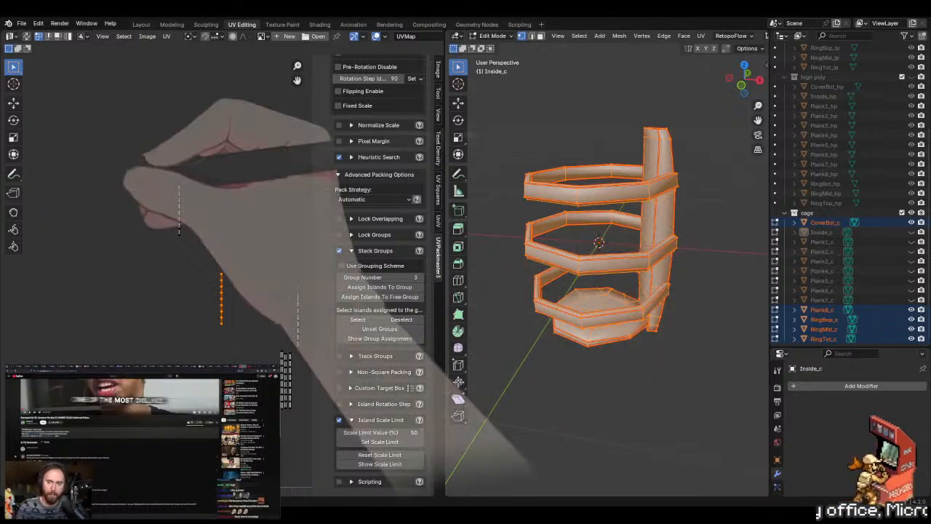
- Select the third group 1 strip and move it onto the two stacked strips
left_click_drag(248, 150, 109, 250)
scroll(194, 218, "up", 7)
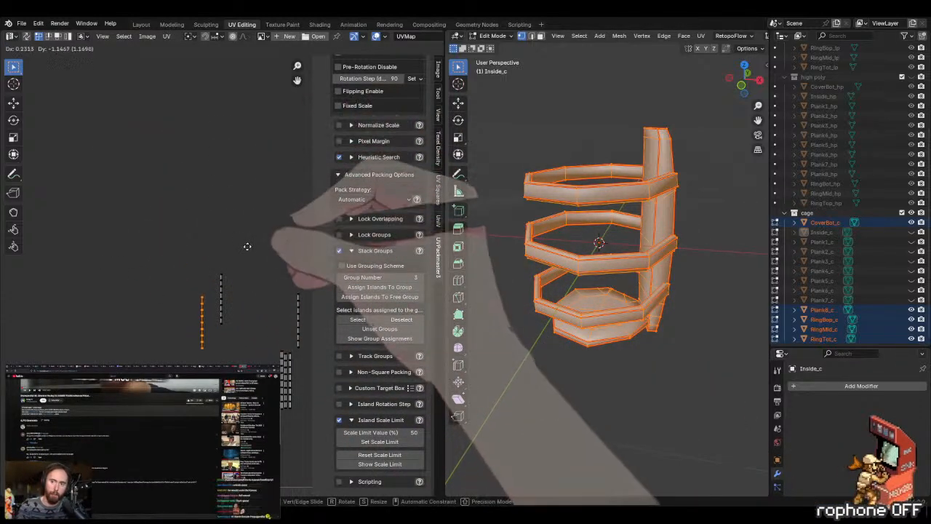
scroll(126, 111, "up", 3)
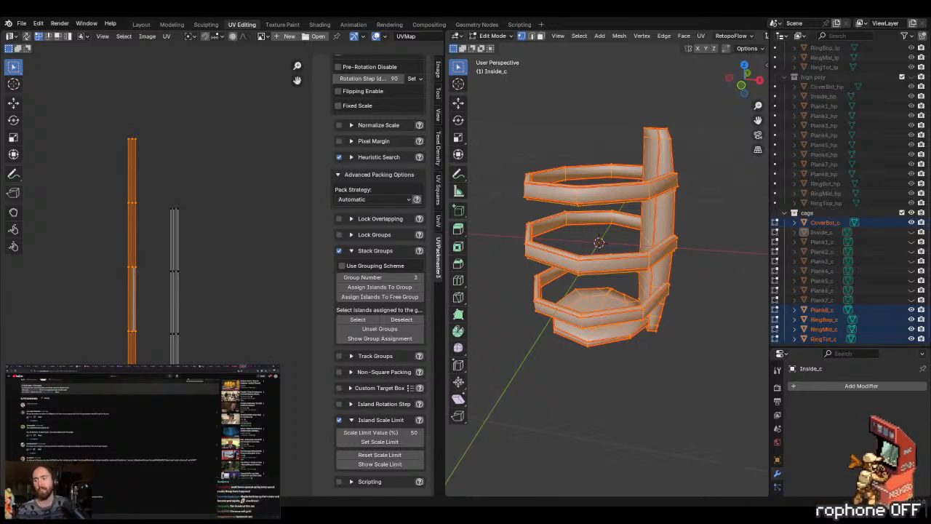
key("g")
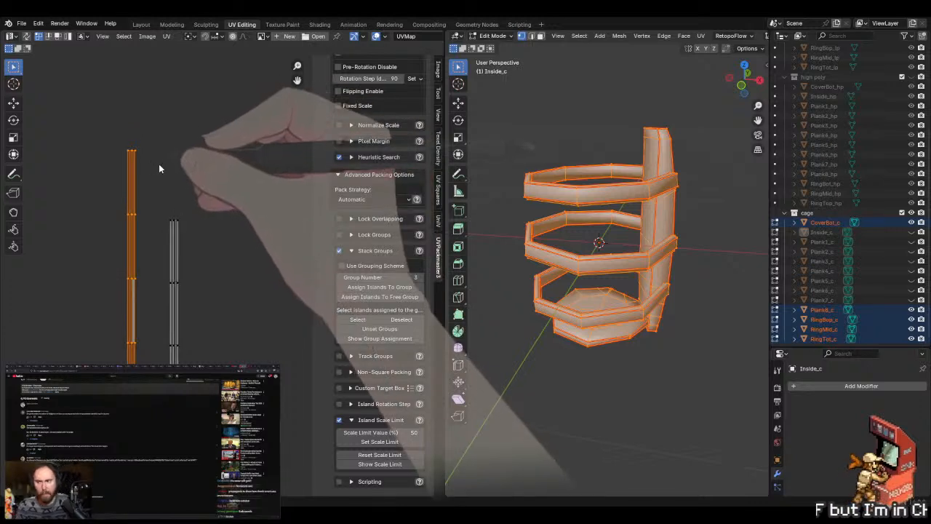
left_click(221, 256)
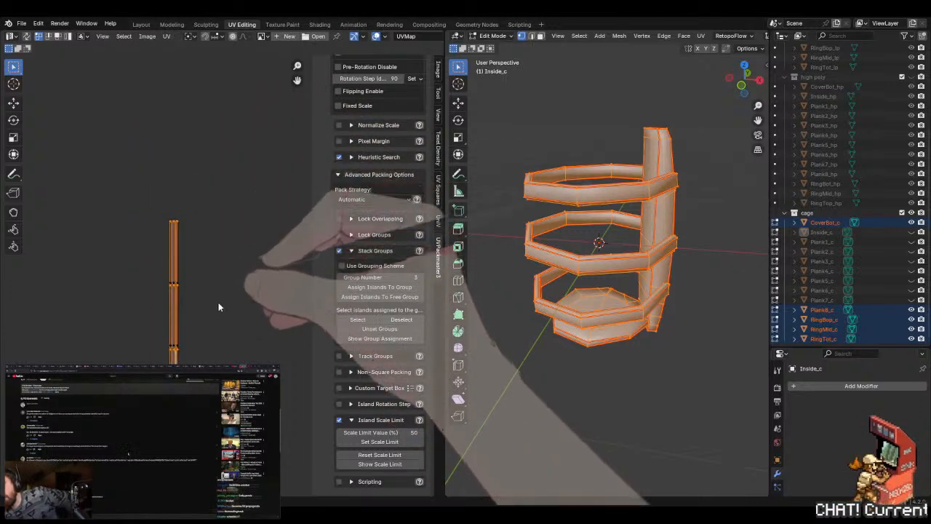
- Resize and reposition the third strip so that its length and vertex rows match the stacked pair
middle_click_drag(218, 305, 163, 148)
scroll(216, 233, "down", 2)
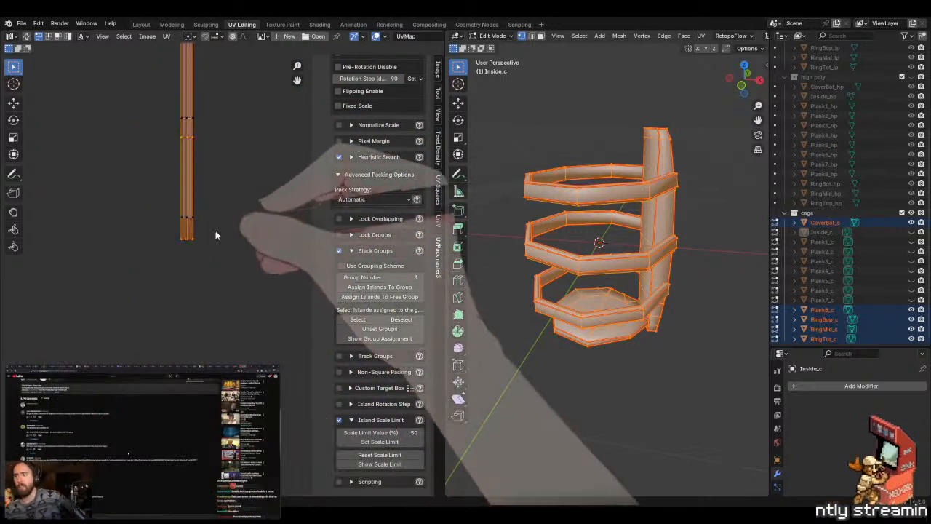
key("g")
right_click(253, 222)
scroll(254, 206, "down", 1)
middle_click_drag(253, 206, 215, 136)
scroll(215, 137, "down", 1)
scroll(211, 135, "up", 1)
key("g")
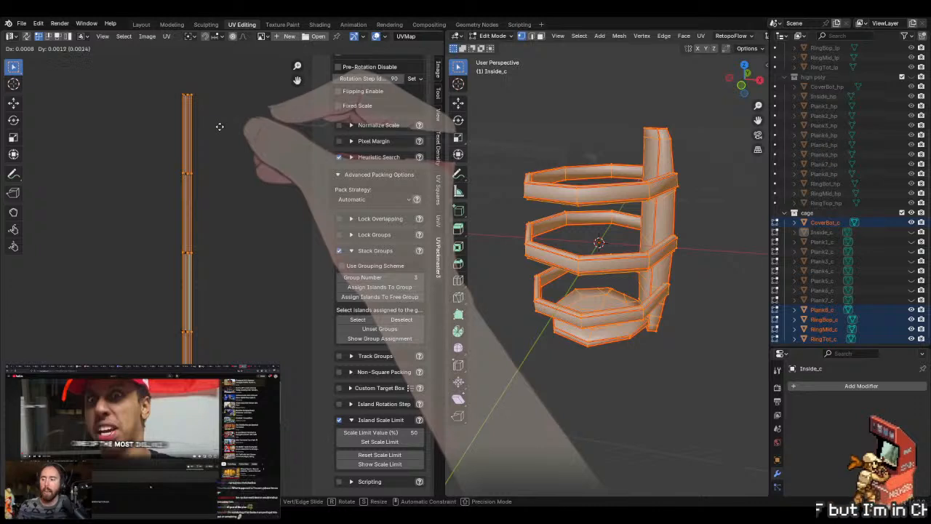
left_click(210, 95)
- Nudge the third strip at its lower end onto the stack and check the alignment of the upper ends
scroll(190, 299, "up", 2)
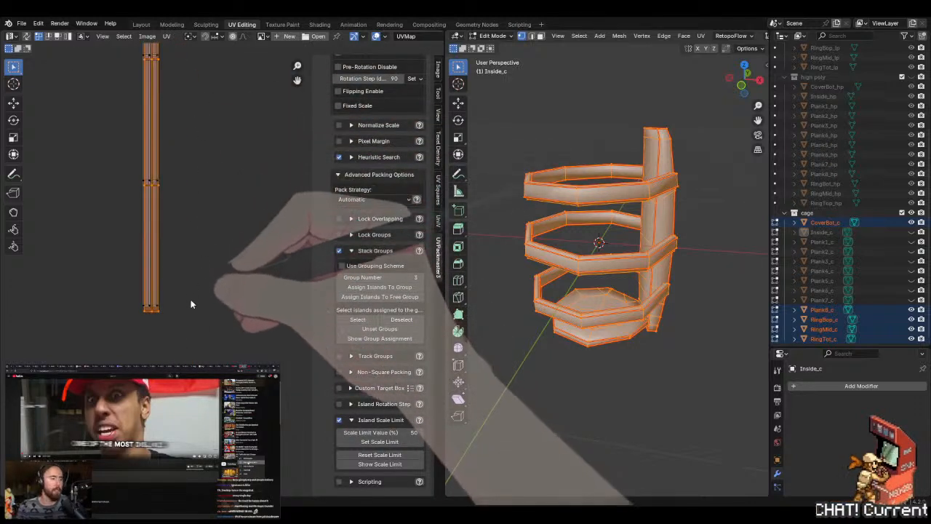
key("g")
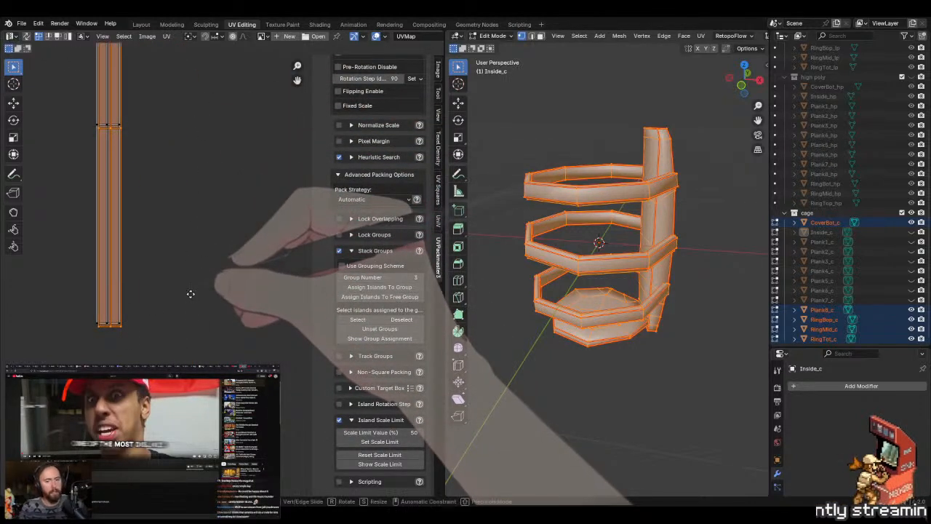
left_click(194, 282)
key("KP_Decimal")
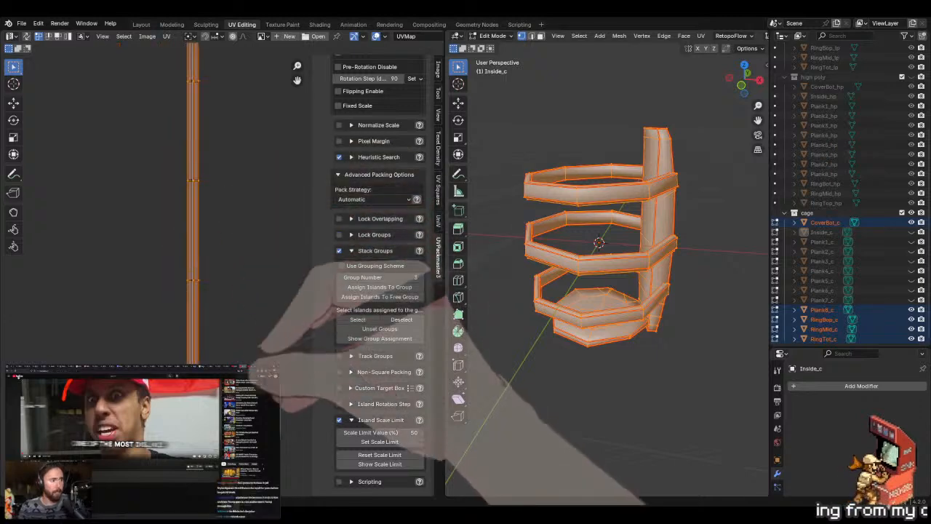
middle_click_drag(177, 172, 175, 320)
scroll(177, 186, "up", 4)
middle_click_drag(177, 187, 239, 345)
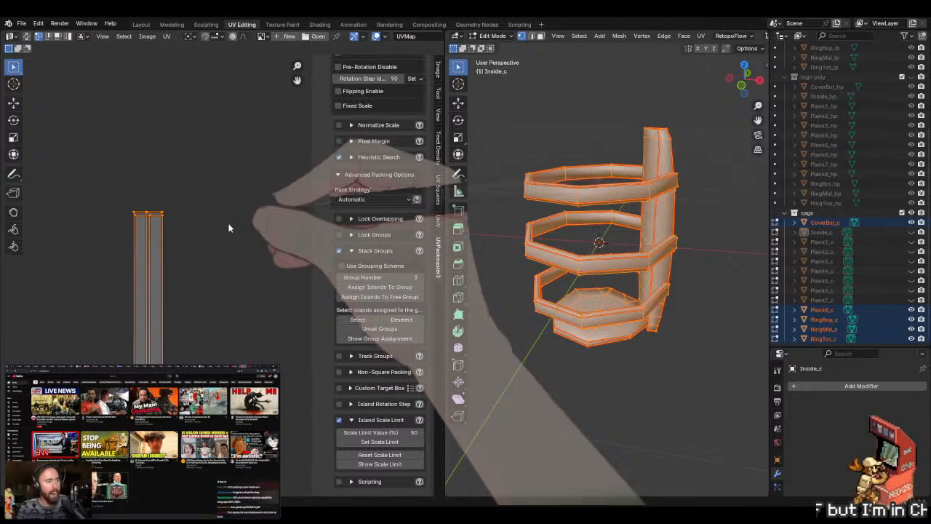
- Try to shift the left vertex column of the stacked strips, and undo the change
key("alt+a")
scroll(223, 284, "down", 5)
middle_click_drag(218, 375, 211, 210)
scroll(201, 196, "down", 2)
scroll(181, 175, "down", 2)
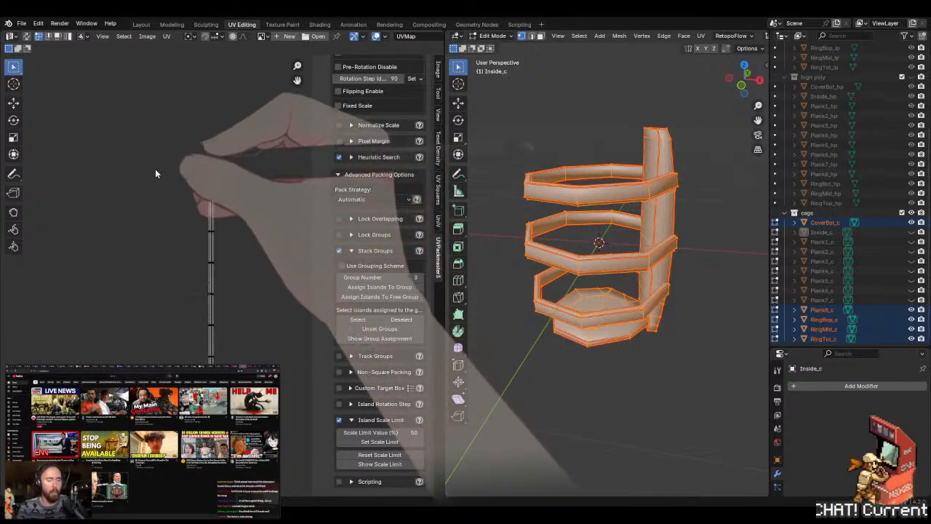
left_click_drag(169, 159, 210, 184)
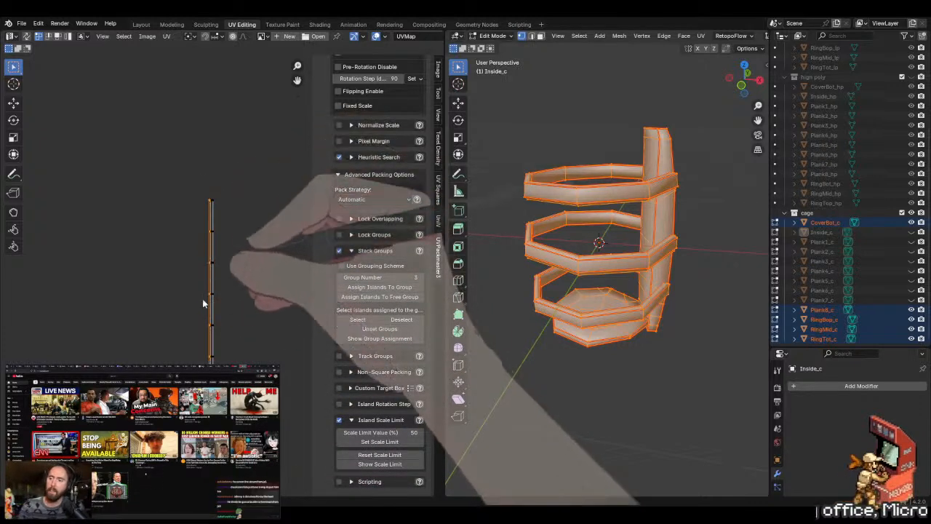
key("g")
left_click(263, 220)
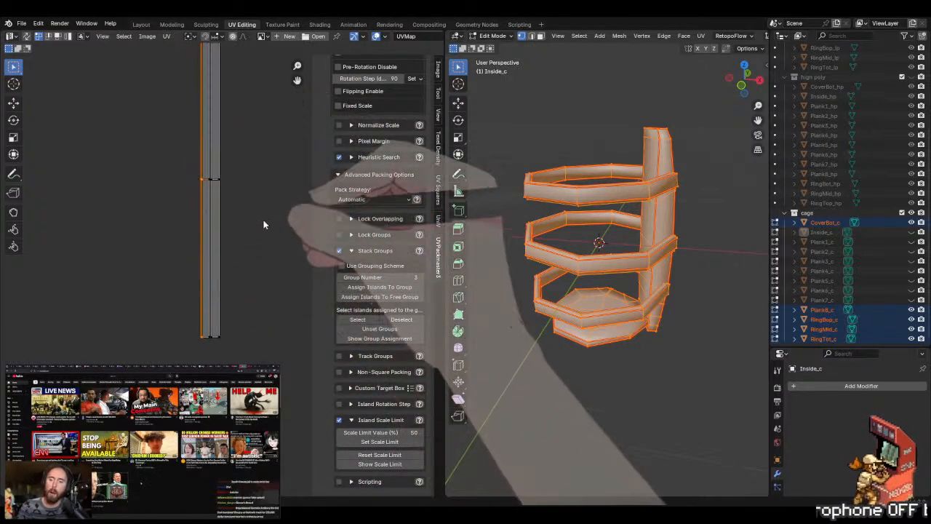
key("ctrl+z")
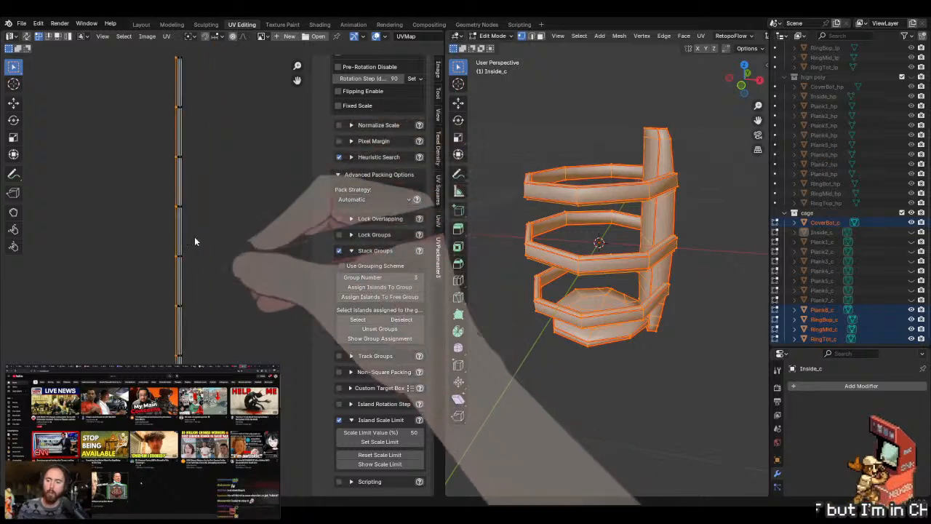
- Select the stack's middle and right vertex columns in turn and try to align them along X
left_click_drag(201, 56, 189, 250)
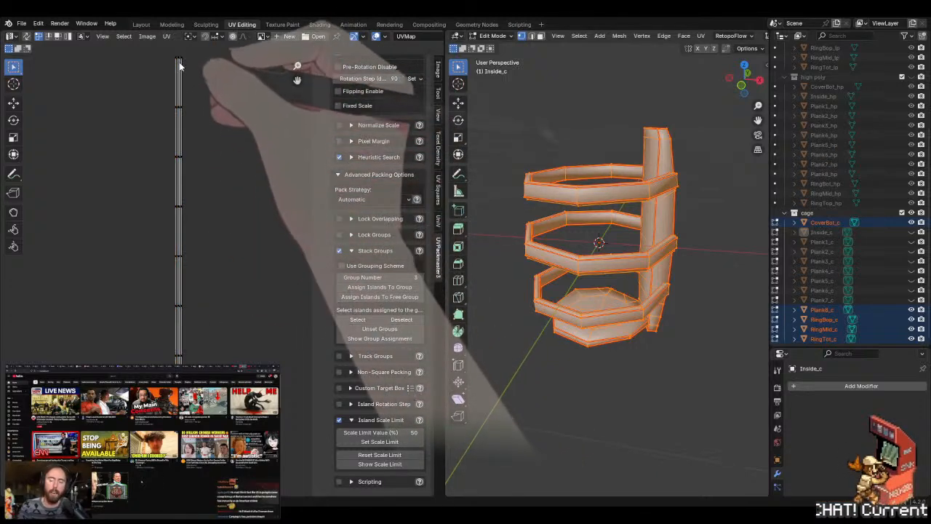
left_click_drag(177, 46, 189, 363)
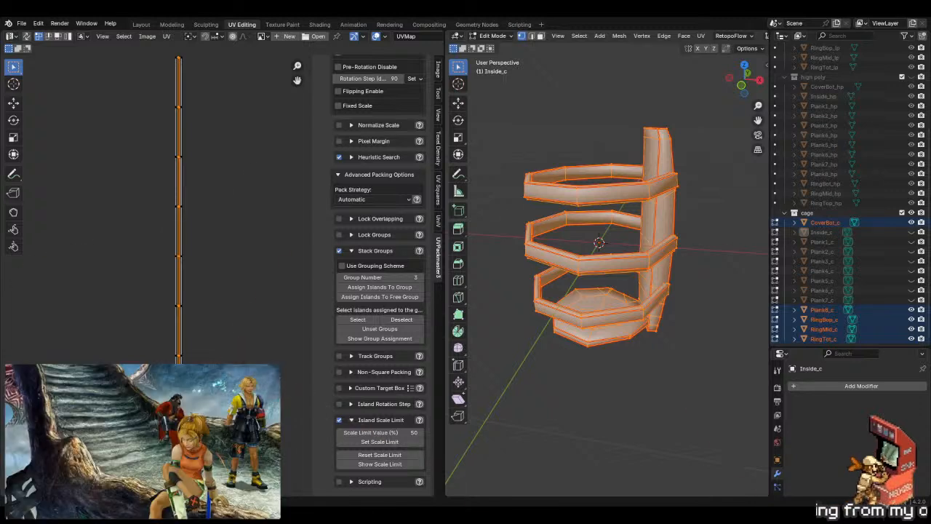
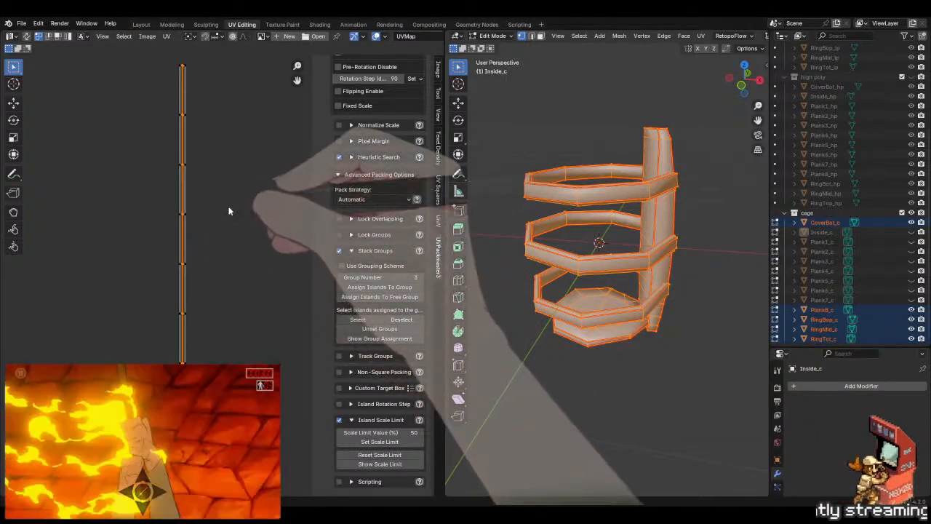
key("s")
key("x")
right_click(229, 206)
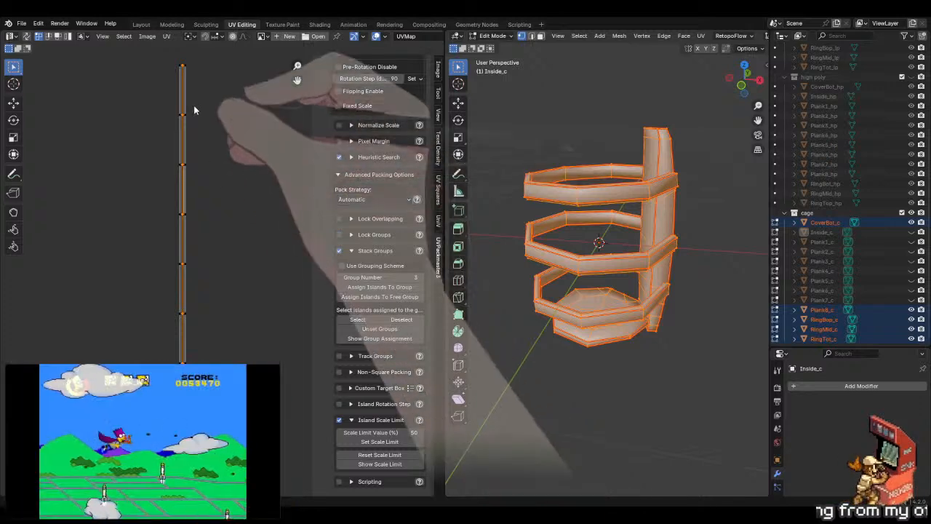
left_click_drag(206, 57, 184, 368)
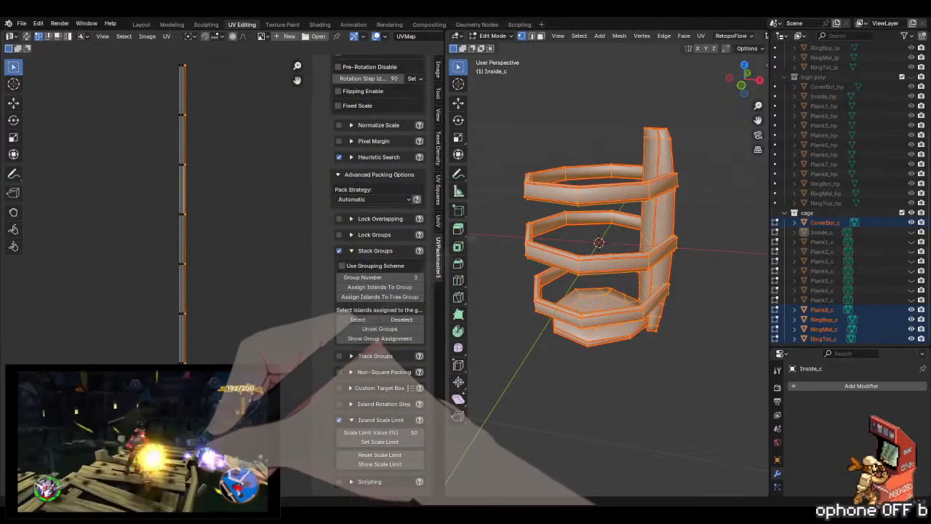
- Flatten the stack's top vertex row and the row below it by scaling each to 0 along Y
scroll(185, 168, "up", 4)
left_click_drag(208, 103, 93, 139)
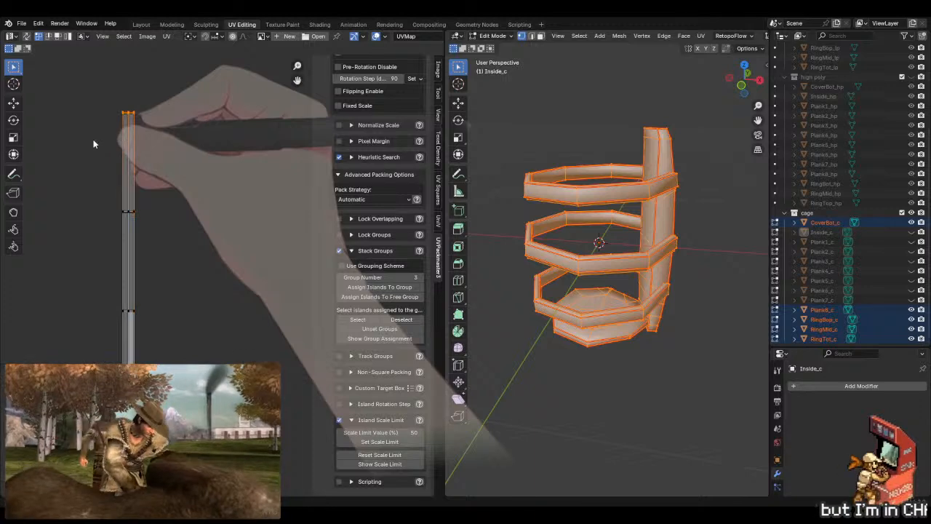
key("s")
key("y")
key("0")
key("Return")
left_click_drag(75, 170, 187, 243)
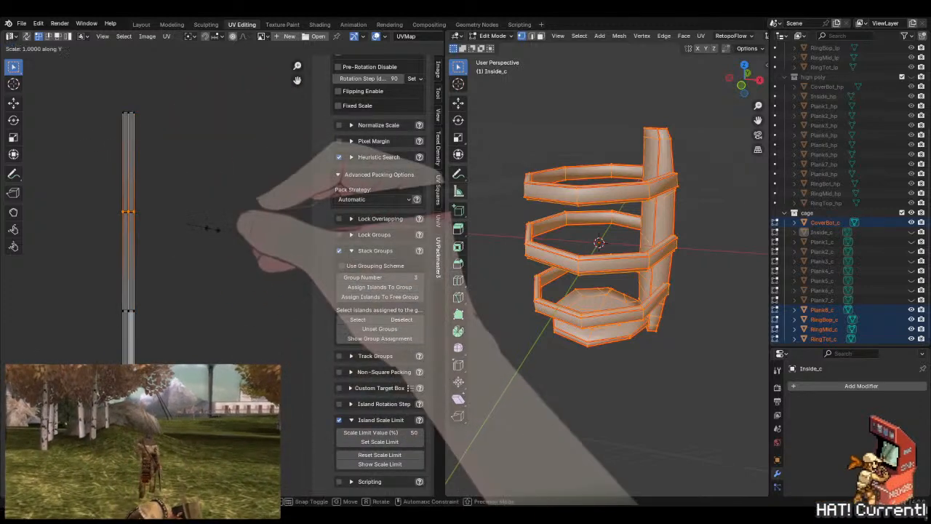
key("s")
key("y")
key("0")
key("Return")
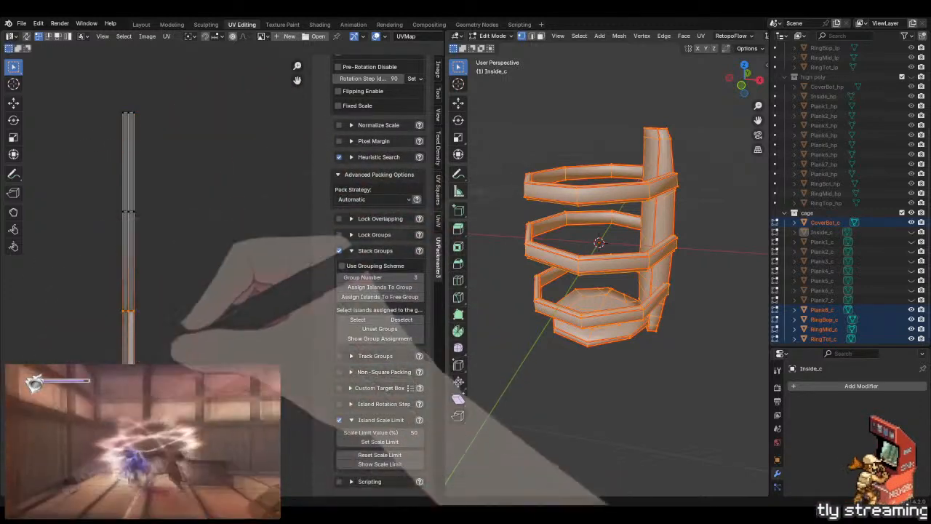
- Flatten the next two vertex rows around the middle of the stack by scaling each to 0 along Y
middle_click_drag(193, 384, 220, 196)
left_click_drag(221, 196, 123, 246)
key("s")
key("y")
key("0")
key("Return")
middle_click_drag(130, 261, 150, 93)
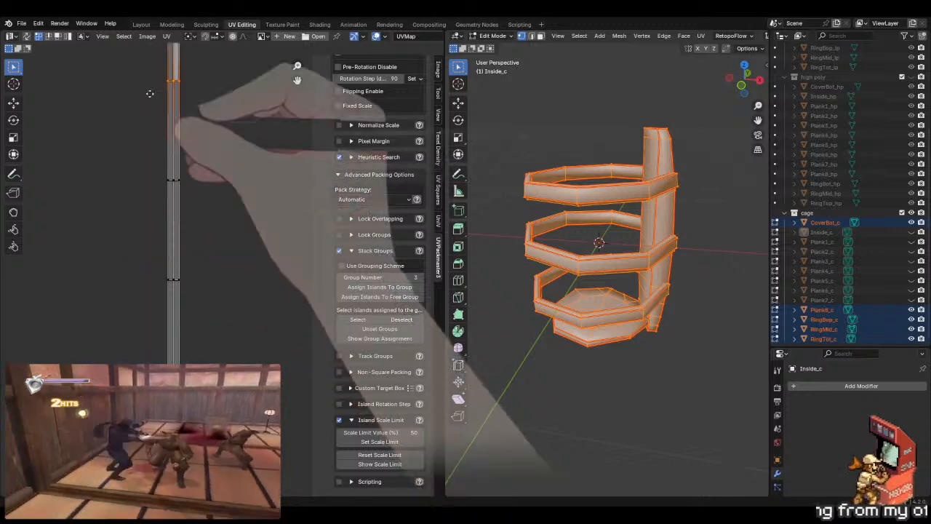
left_click_drag(231, 121, 101, 190)
key("s")
key("y")
key("0")
key("Return")
middle_click_drag(100, 192, 112, 109)
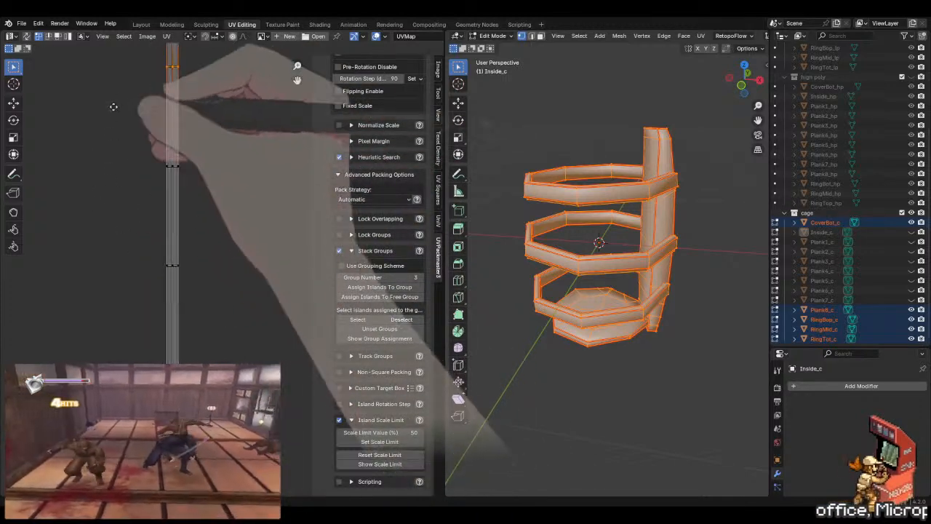
- Flatten the vertex rows in the lower half of the stack by scaling each to 0 along Y
left_click_drag(117, 112, 226, 194)
key("s")
key("y")
key("0")
key("Return")
middle_click_drag(235, 196, 242, 105)
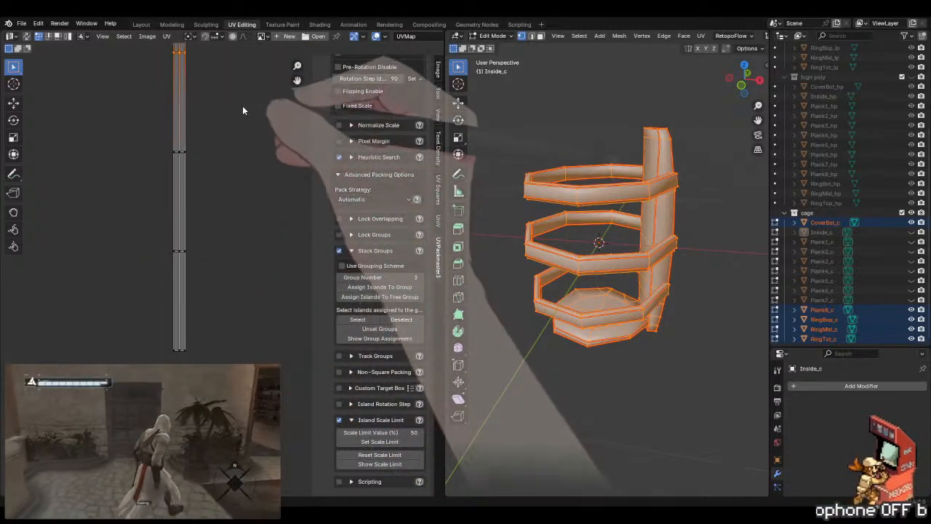
left_click_drag(242, 106, 238, 292)
key("s")
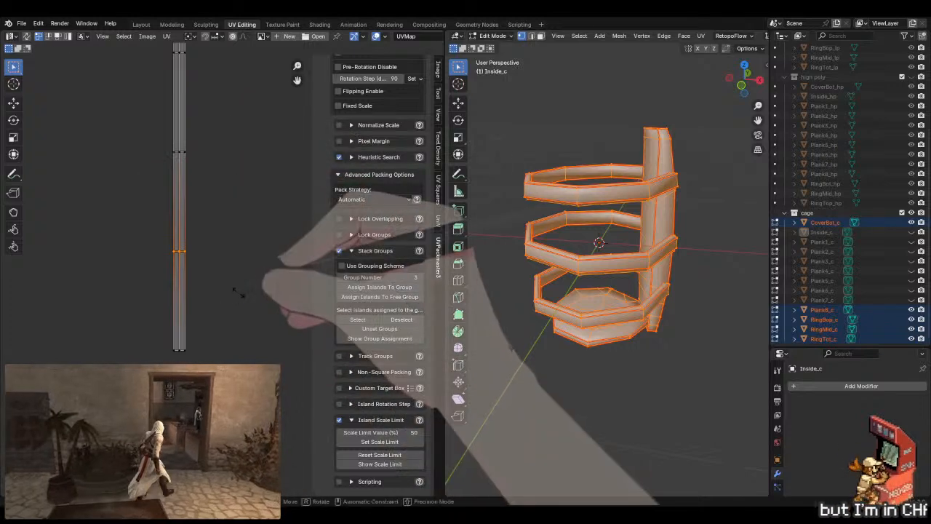
key("y")
key("0")
key("Return")
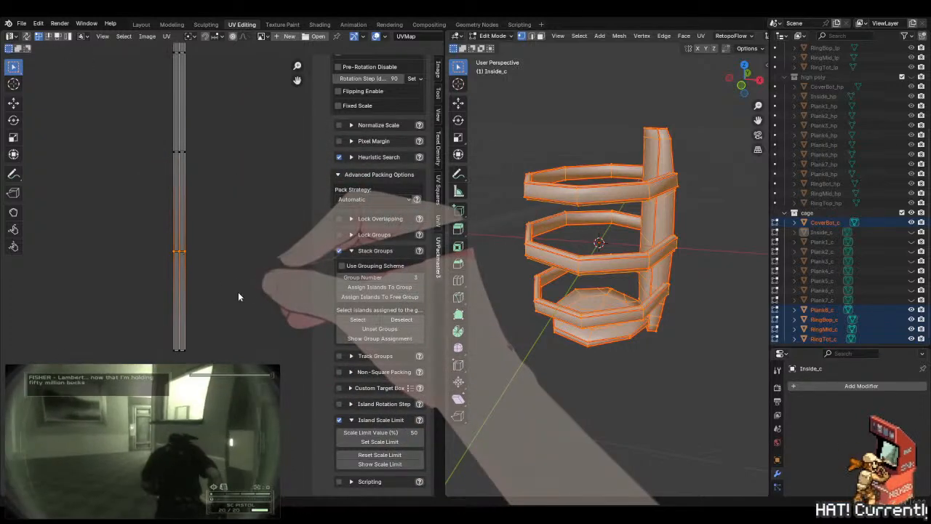
- Flatten the vertex row at the bottom end of the stack by scaling it to 0 along Y
key("s")
key("y")
key("0")
key("Return")
middle_click_drag(109, 360, 123, 332)
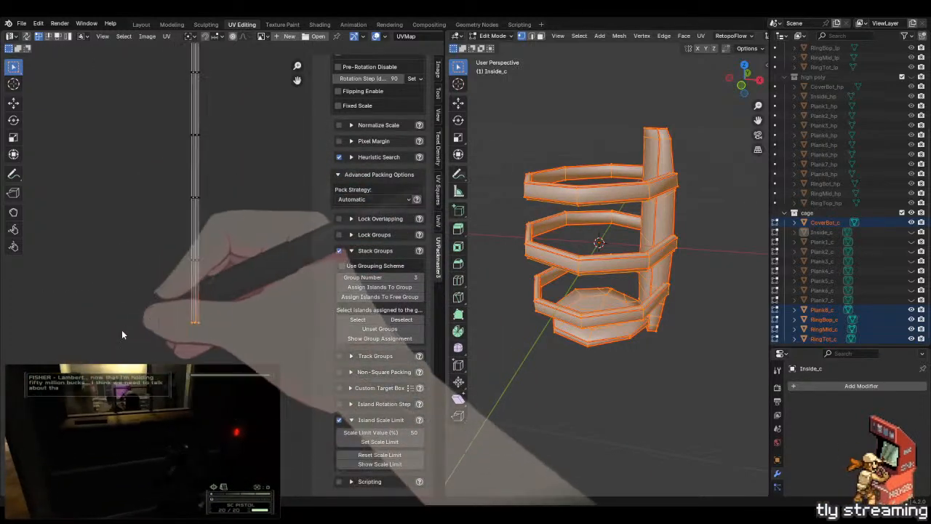
- Select one of the three separate strips of the next group and move it onto its neighbouring strip
scroll(123, 333, "down", 5)
left_click_drag(124, 109, 203, 396)
scroll(218, 284, "down", 3)
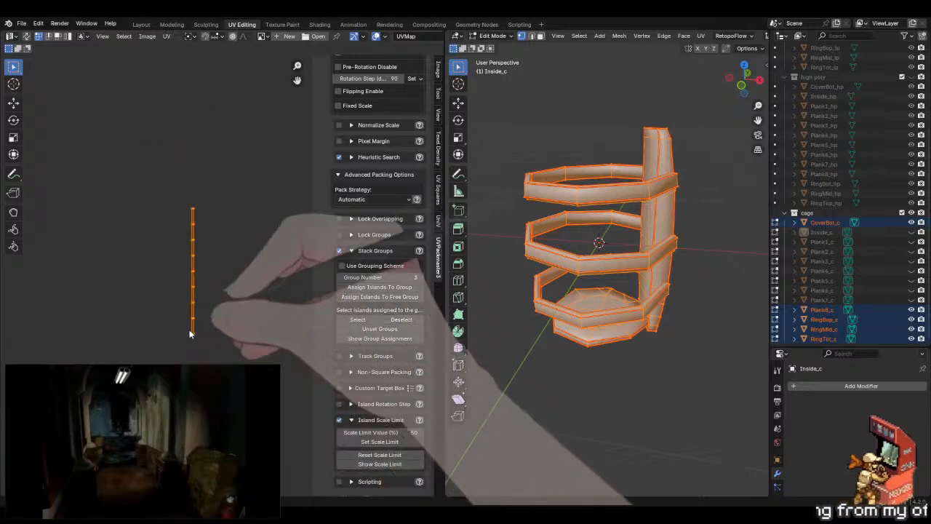
middle_click_drag(192, 333, 156, 236)
scroll(142, 237, "down", 2)
middle_click_drag(254, 250, 161, 227)
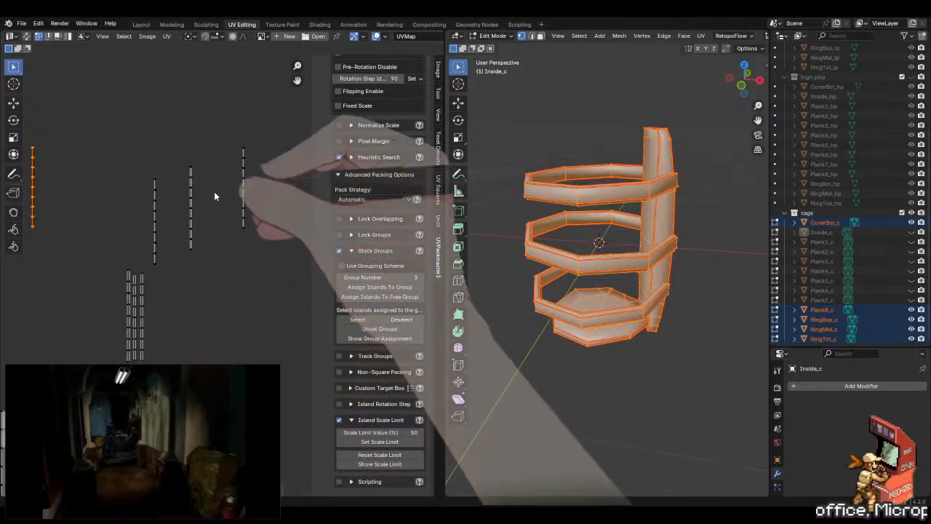
scroll(262, 186, "up", 4)
left_click_drag(97, 98, 34, 360)
middle_click_drag(142, 361, 149, 354)
key("g")
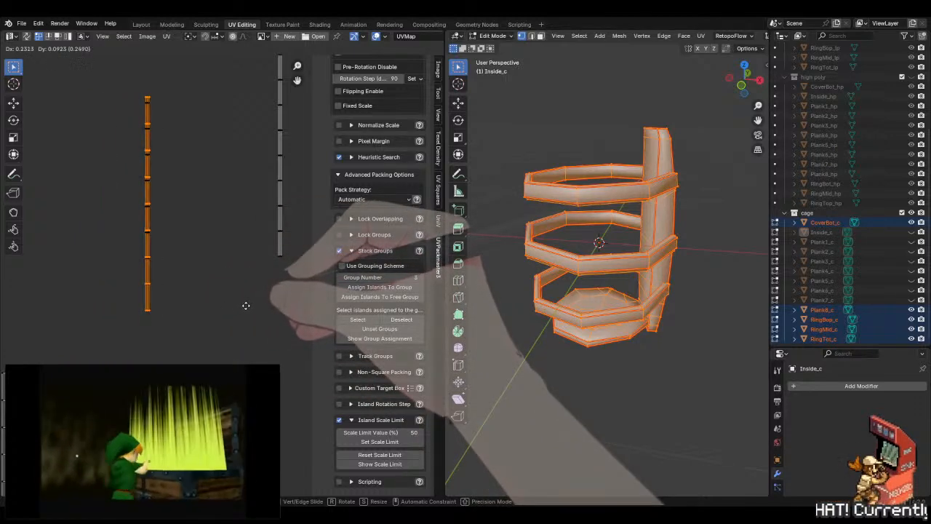
left_click(246, 305)
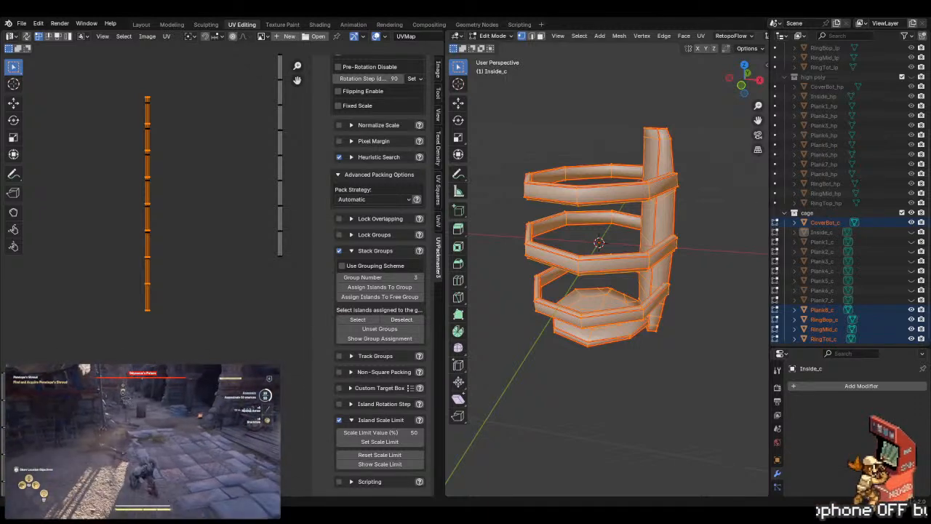
- Scale the moved strip down slightly so its length matches the strip beneath it
scroll(154, 203, "up", 2)
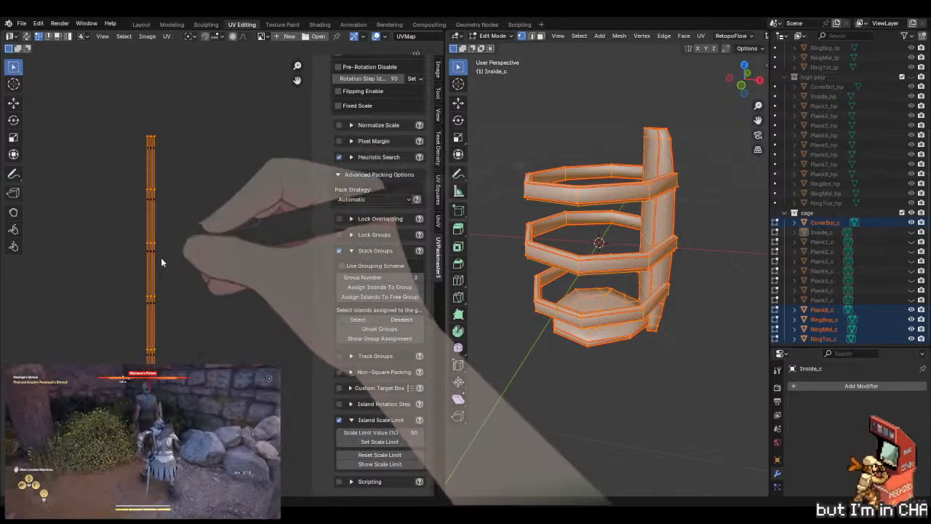
middle_click_drag(186, 153, 178, 177)
key("s")
key("x")
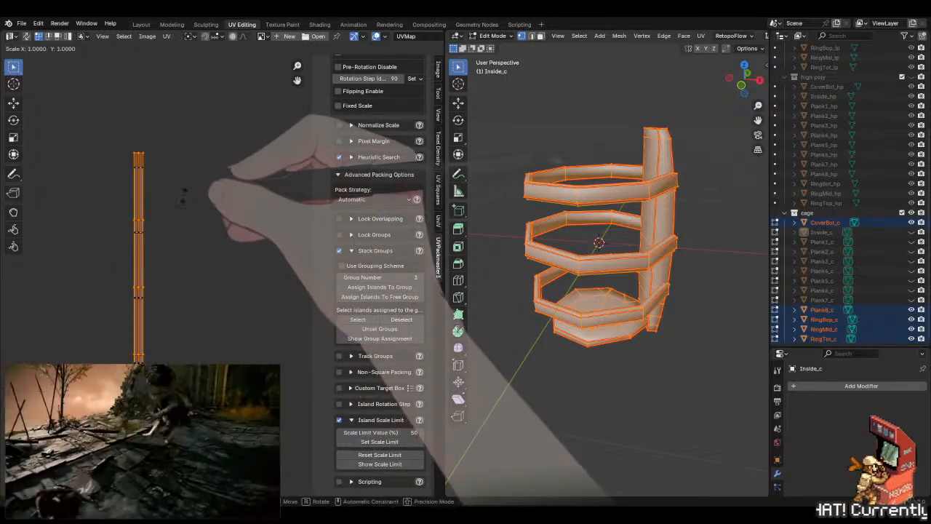
key("x")
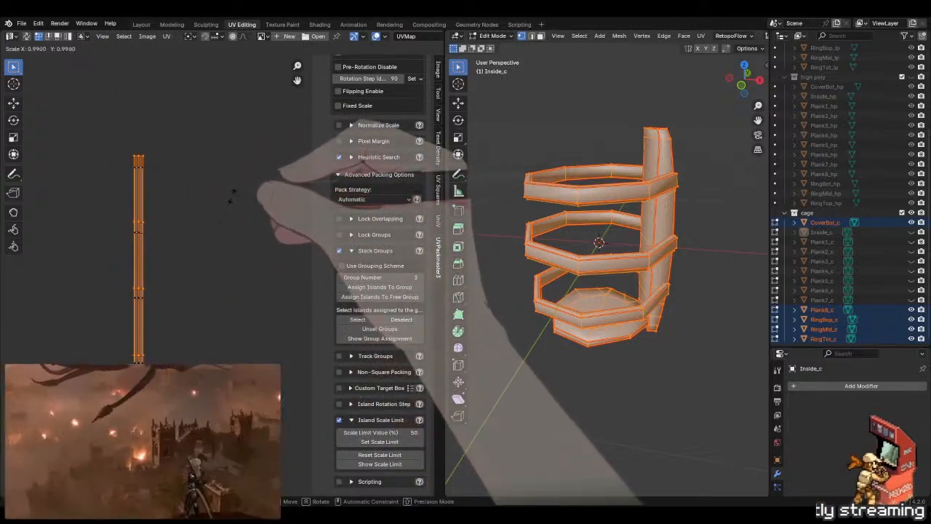
left_click(170, 232)
- Move the strip down about 0.0088 to meet the lower end, and rescale it by about 1.005 so the vertex rows coincide
middle_click_drag(170, 233, 225, 207)
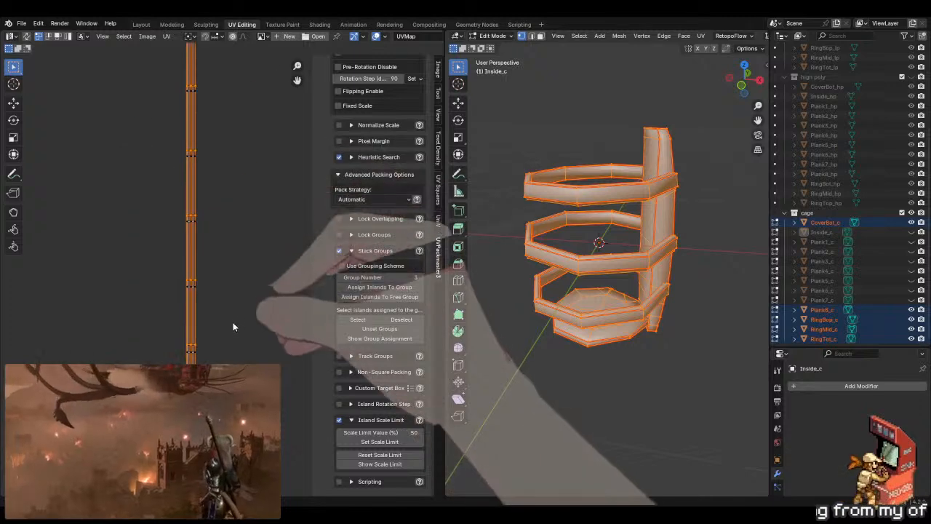
key("g")
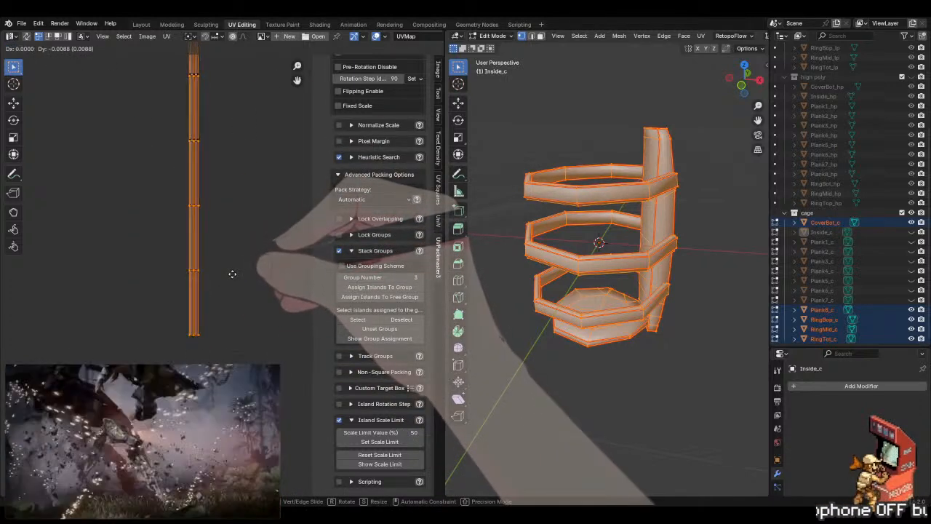
left_click(233, 277)
scroll(210, 219, "up", 3)
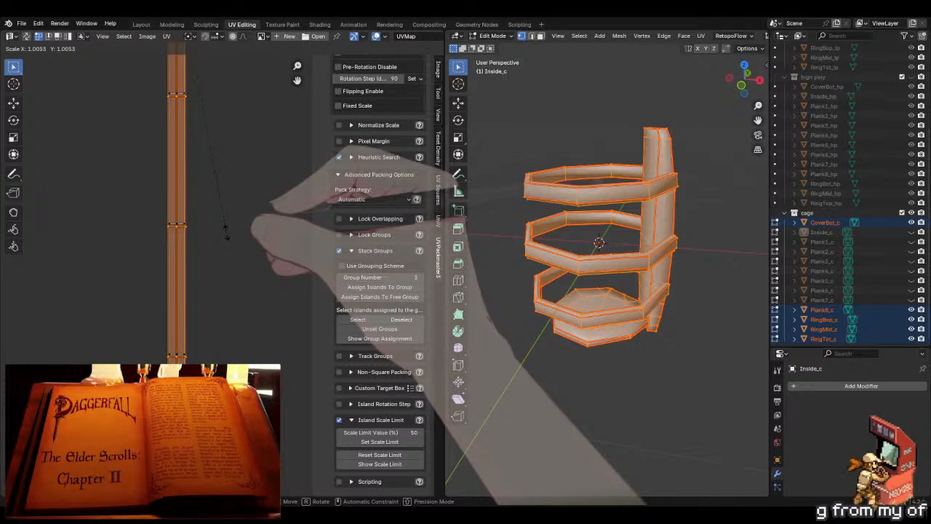
left_click(227, 235)
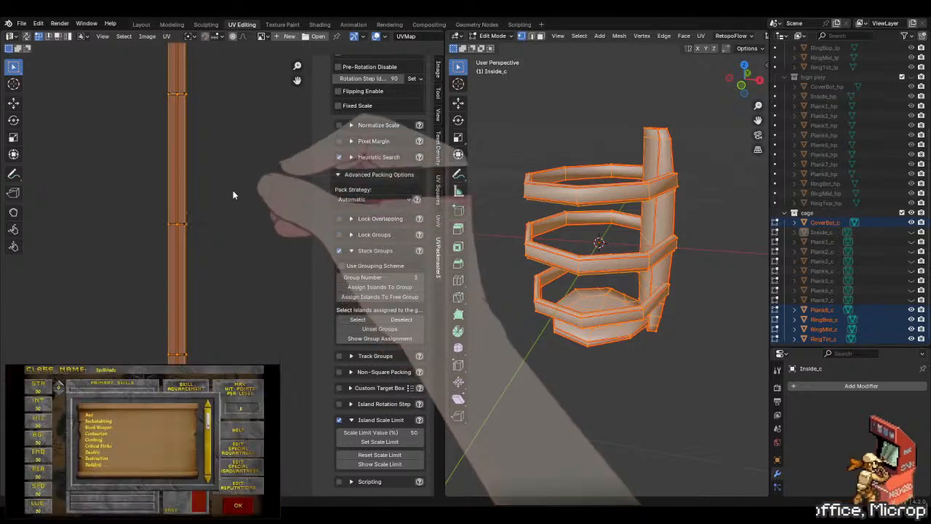
- Nudge the strip at its upper end so that both strips' top edges and vertex rows overlap
scroll(232, 190, "down", 2)
middle_click_drag(218, 178, 184, 269)
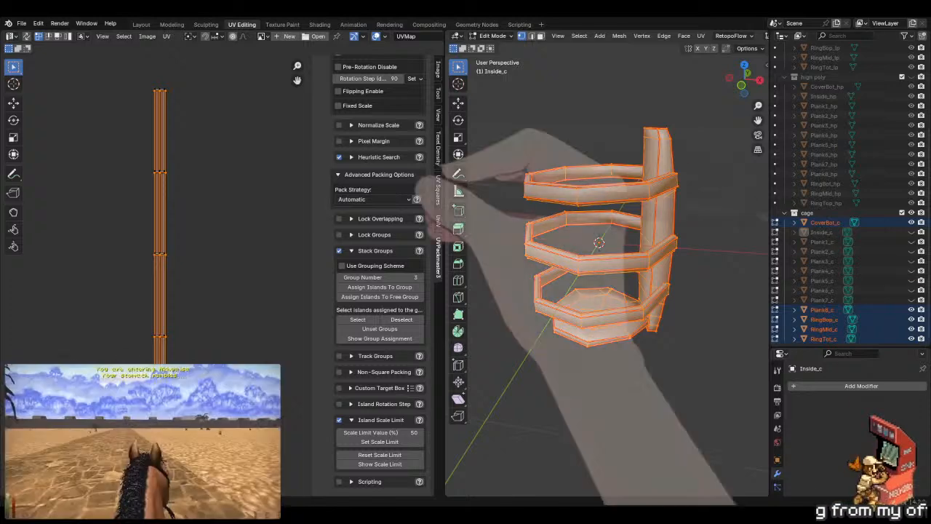
key("s")
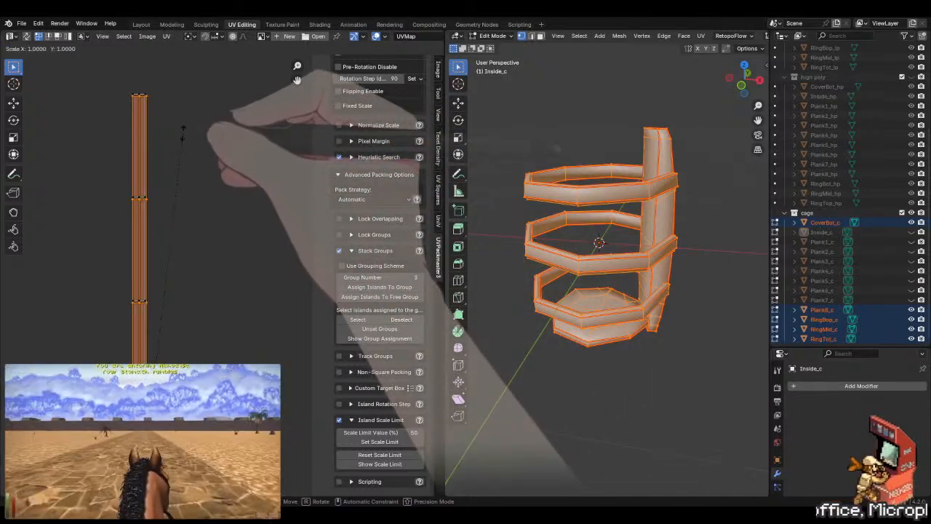
key("g")
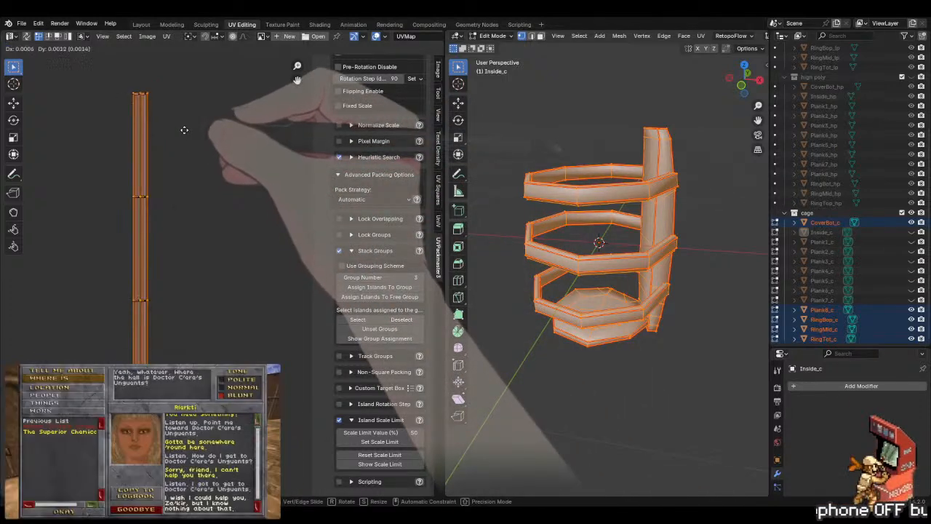
left_click(183, 131)
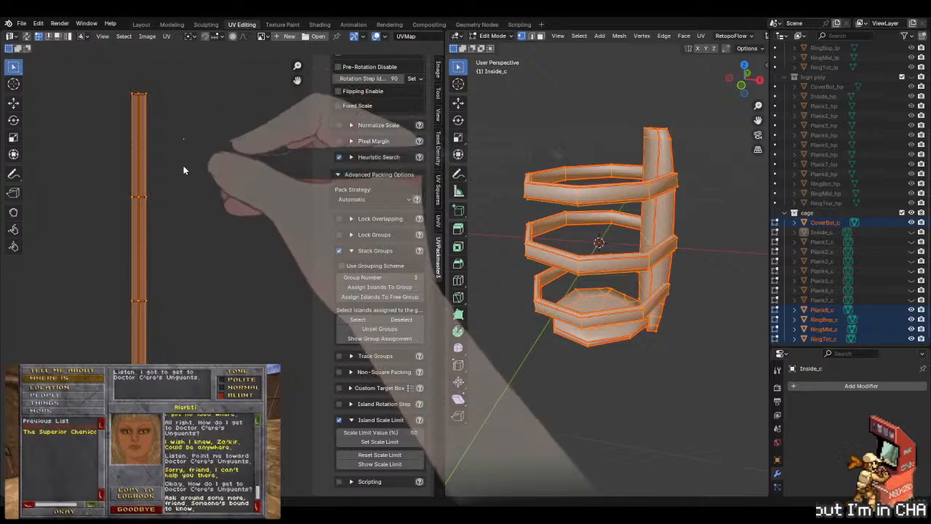
- Select the remaining separate strip of the group and move it onto the already stacked pair
scroll(183, 167, "down", 1)
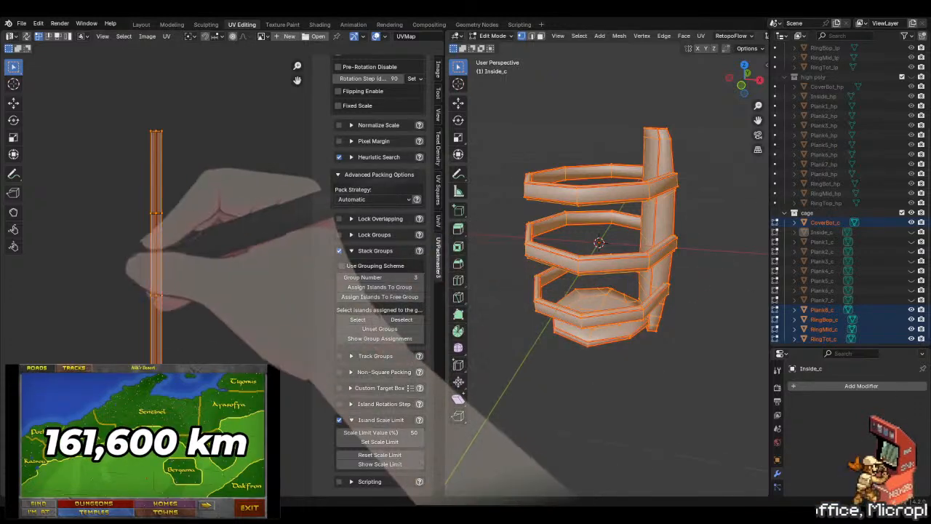
scroll(131, 208, "down", 4)
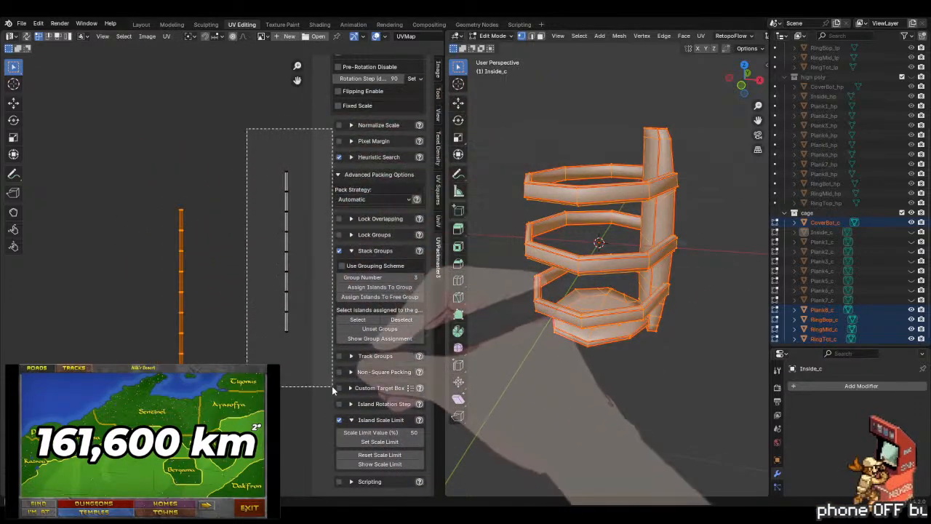
left_click(286, 291)
key("g")
left_click(197, 296)
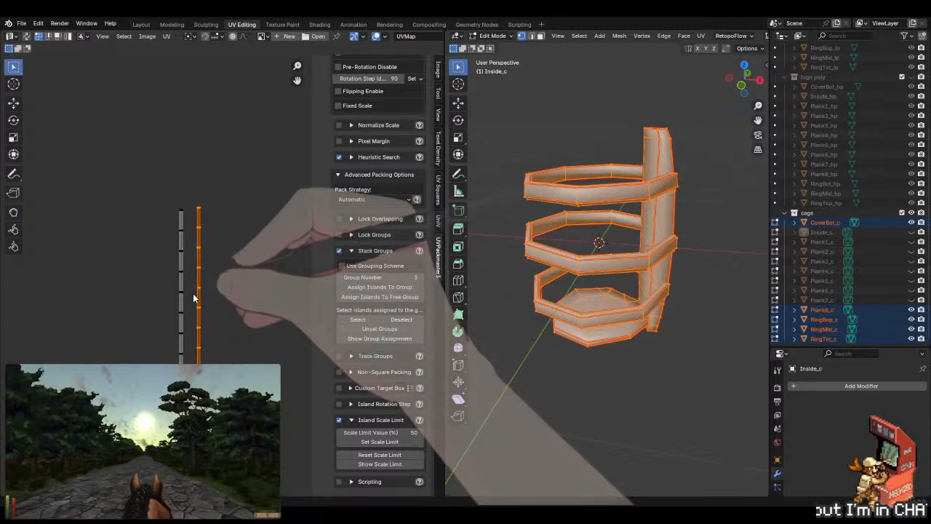
scroll(185, 344, "up", 3)
middle_click_drag(226, 309, 270, 227)
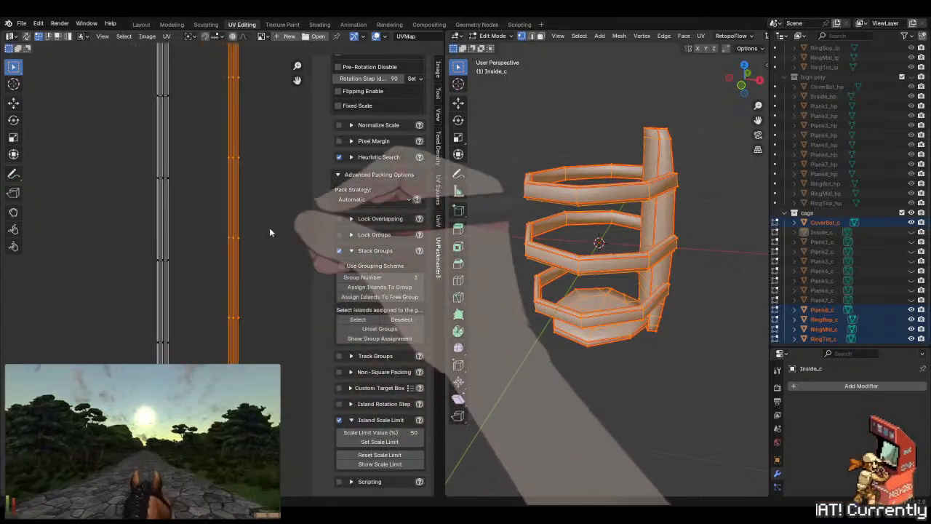
key("g")
left_click(198, 254)
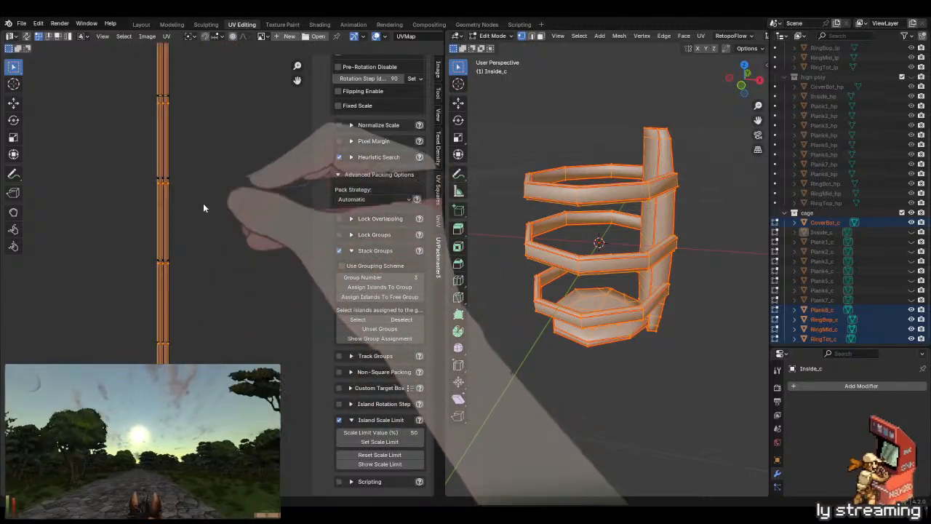
- Enlarge the moved strip slightly and shift it along Y by about 0.0019 so its upper edge meets the stack
key("s")
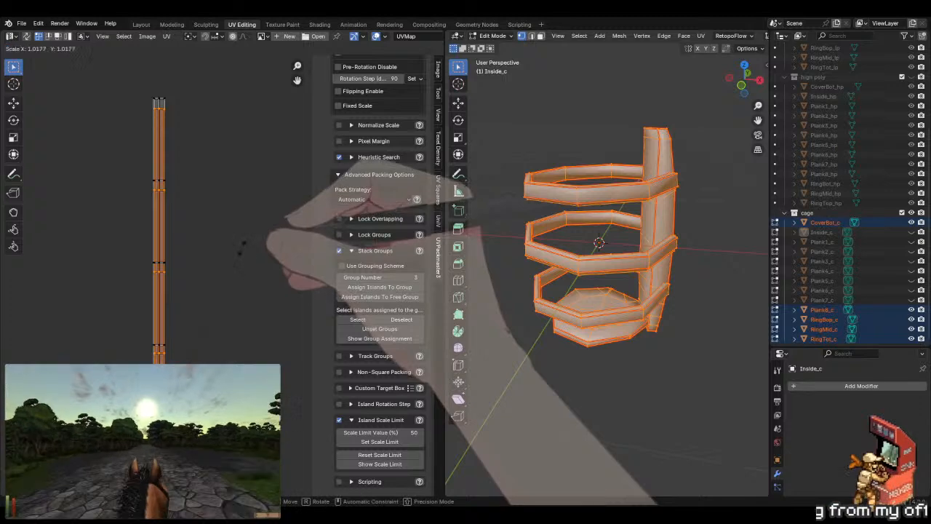
left_click(243, 243)
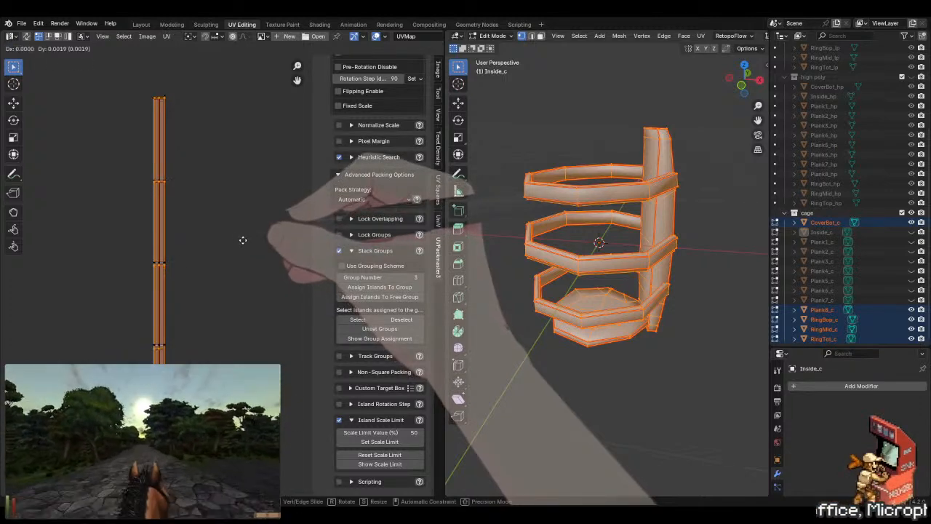
middle_click_drag(210, 323, 197, 264)
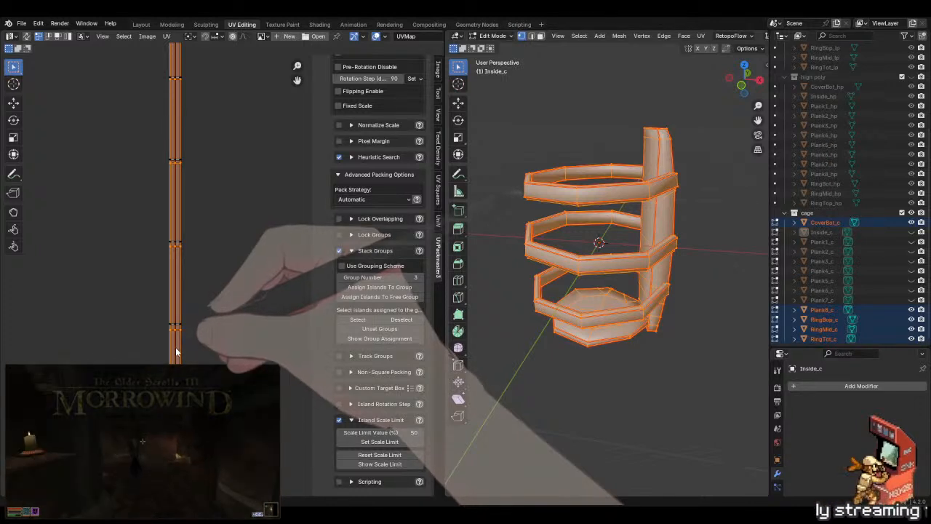
- Rescale the strip by about 1.01 so its vertex rows coincide with the stacked strips along the full length
key("s")
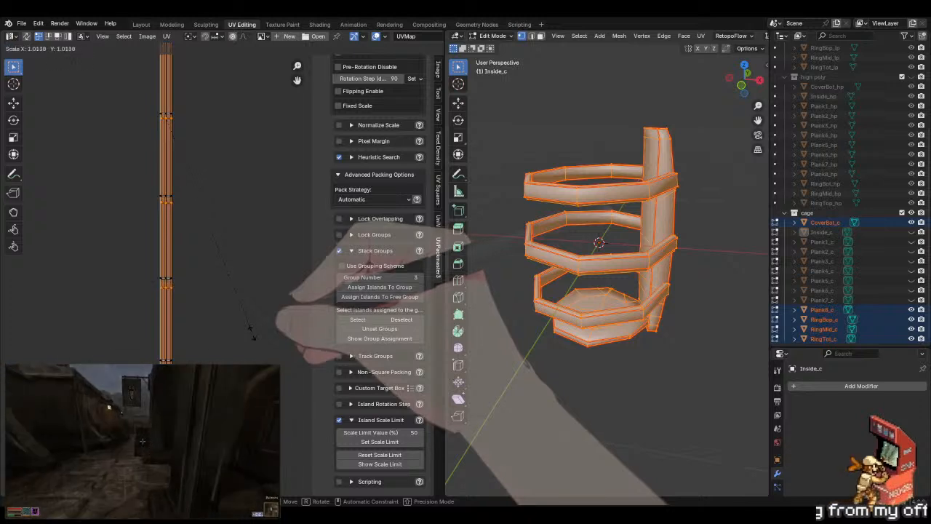
left_click(250, 324)
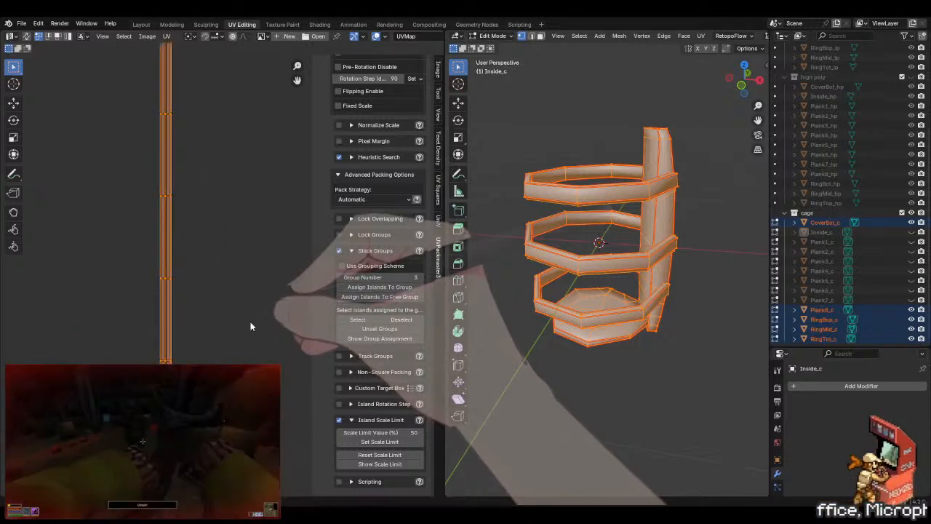
key("ctrl+z")
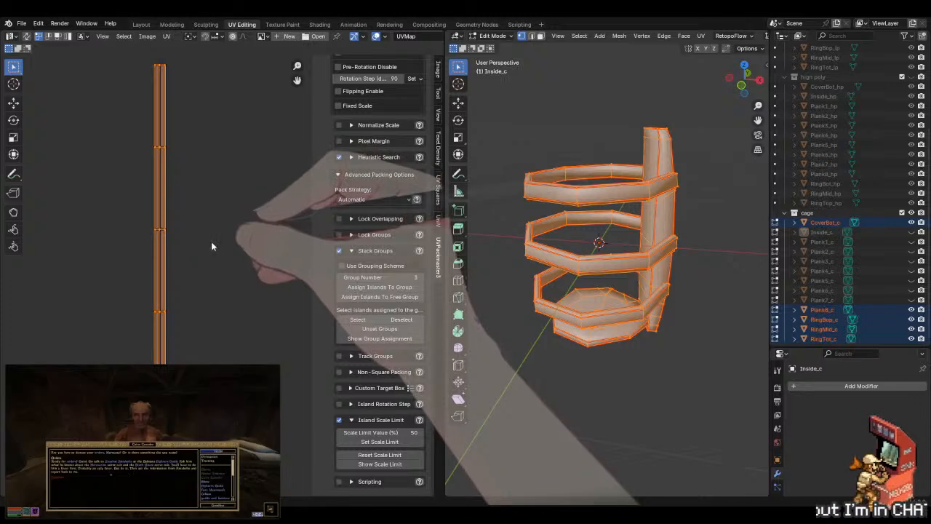
scroll(211, 242, "down", 1)
middle_click_drag(211, 241, 211, 198)
scroll(211, 198, "down", 1)
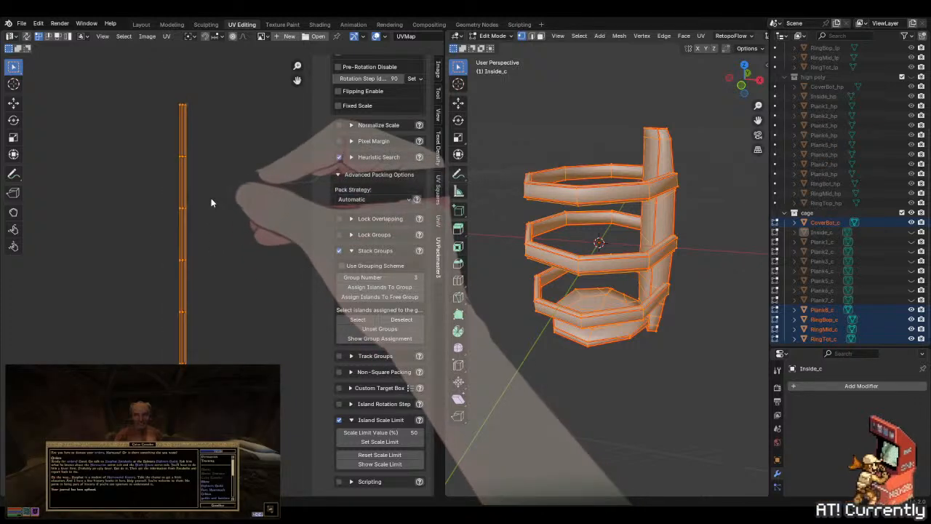
scroll(157, 105, "up", 1)
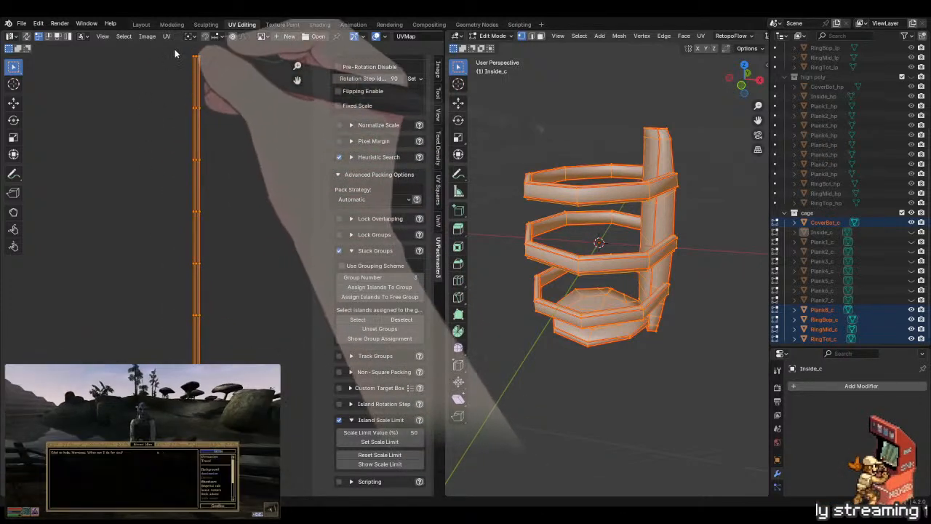
left_click_drag(175, 50, 197, 378)
scroll(201, 339, "up", 2)
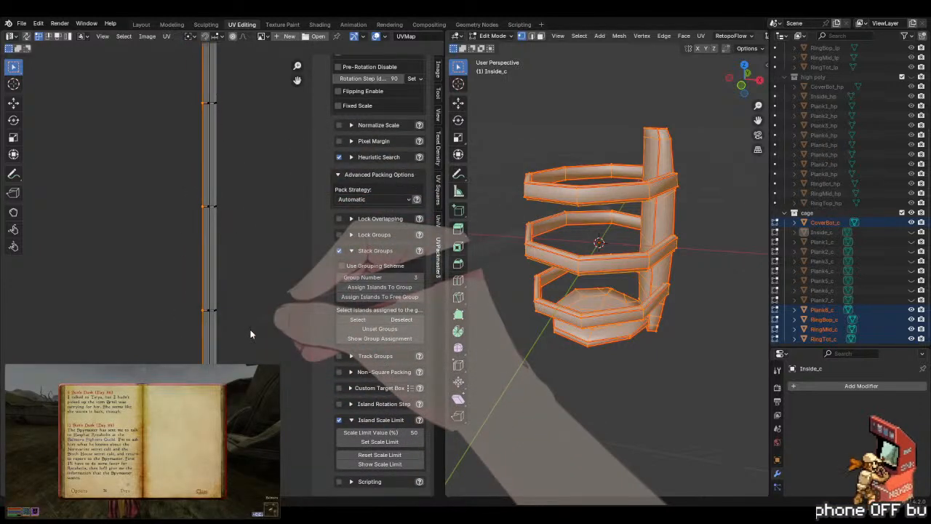
scroll(250, 289, "down", 4)
middle_click_drag(298, 230, 216, 227)
left_click_drag(202, 53, 155, 364)
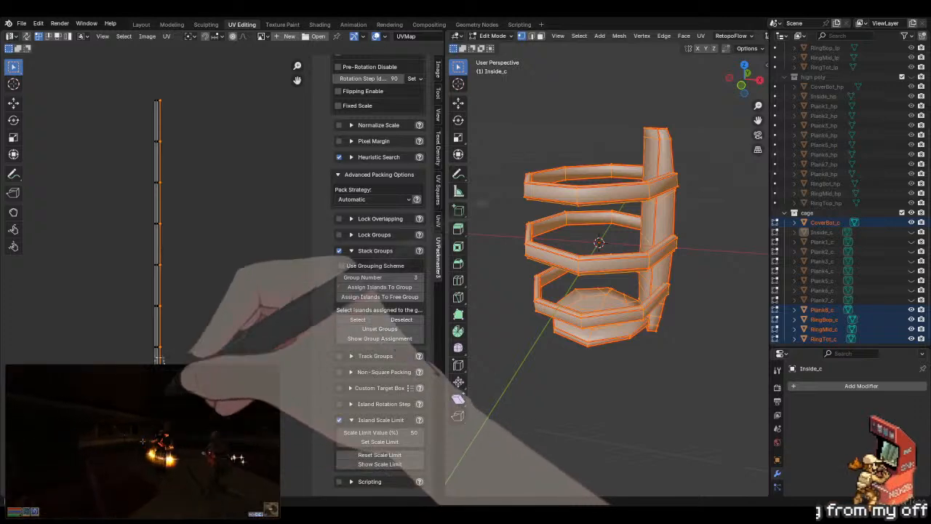
key("l")
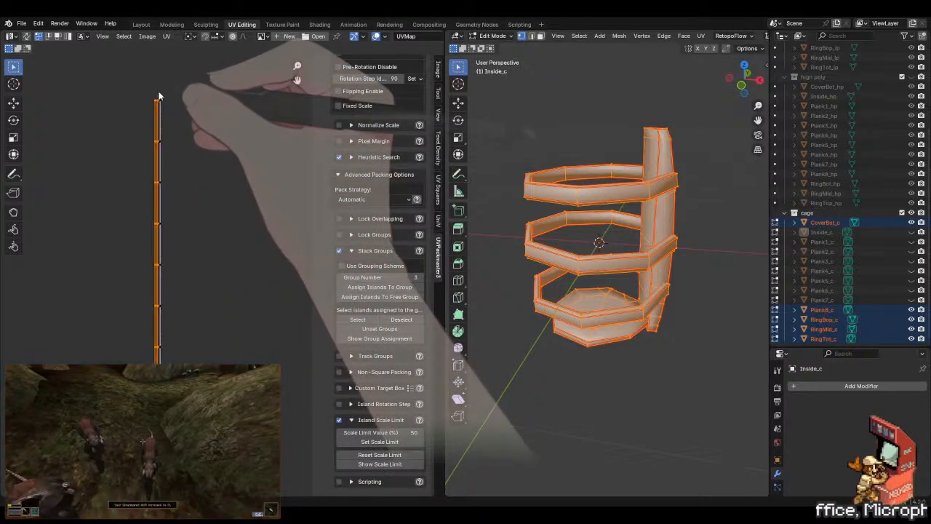
left_click_drag(159, 92, 156, 430)
scroll(221, 275, "up", 2)
key("s")
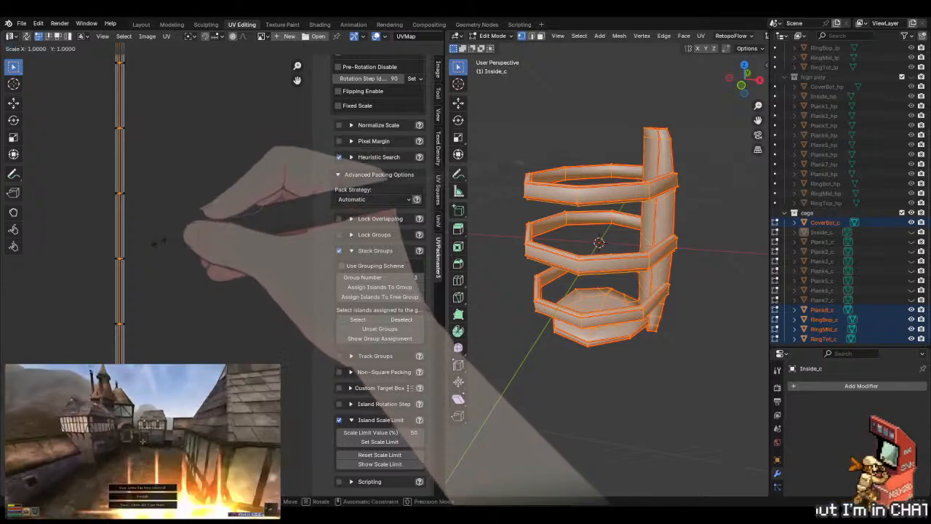
right_click(159, 241)
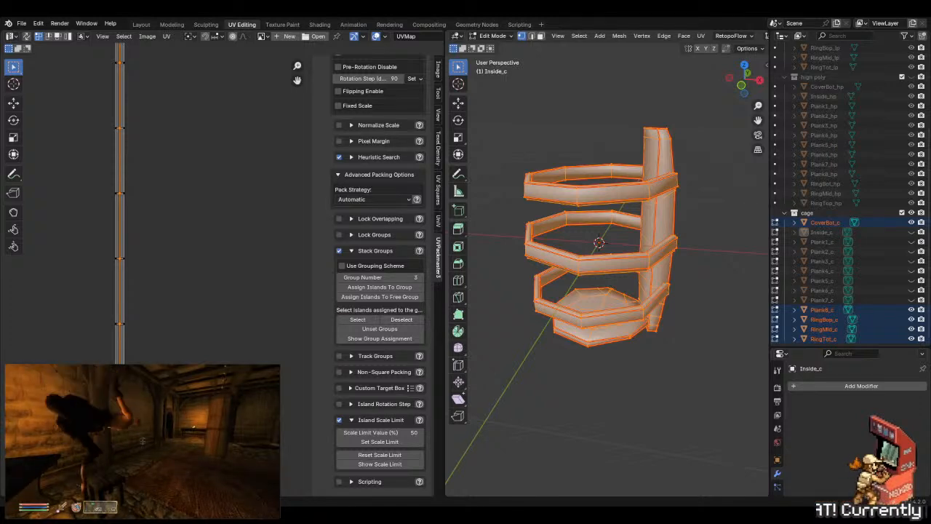
- Flatten the stacked strips' topmost vertex row by scaling it to 0 along Y
middle_click_drag(120, 131, 160, 353)
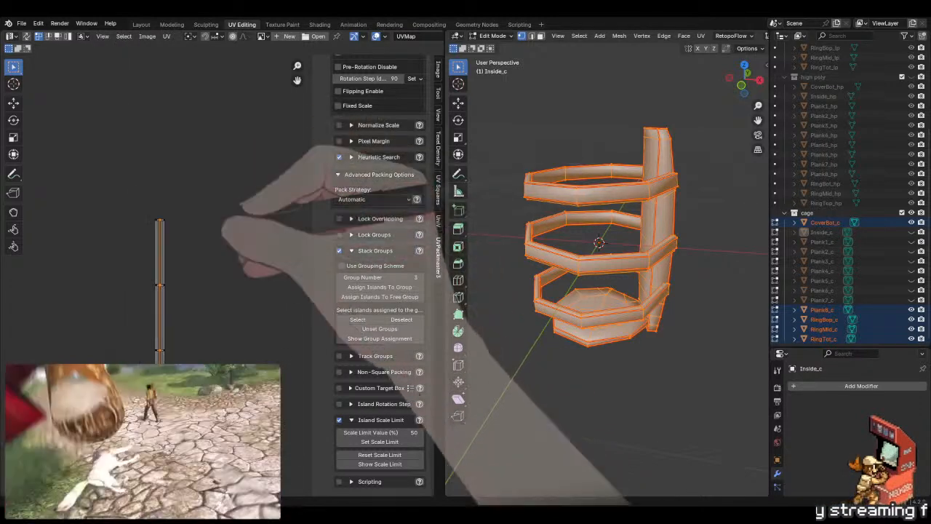
left_click_drag(187, 192, 108, 240)
key("s")
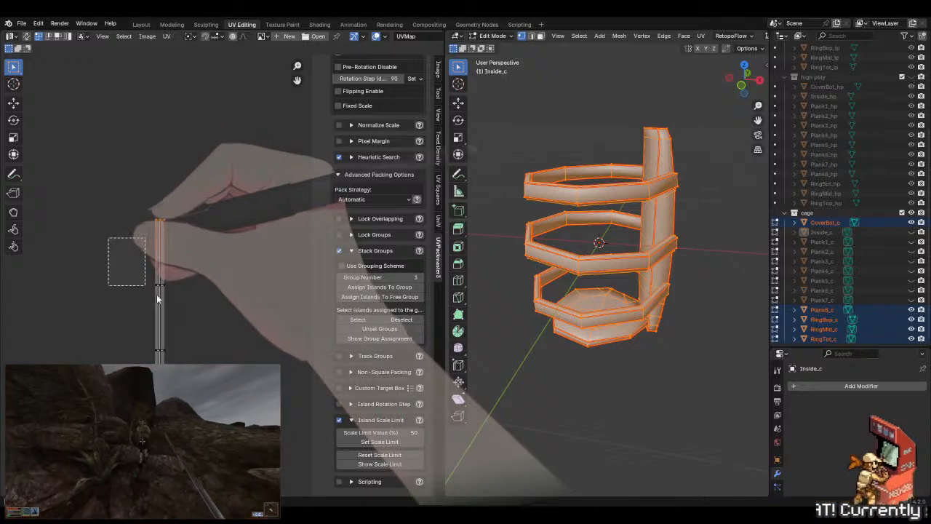
type("y")
type("0")
key("Return")
- Flatten the following vertex rows in the stack's upper part by scaling each to 0 along Y
left_click_drag(253, 316, 111, 363)
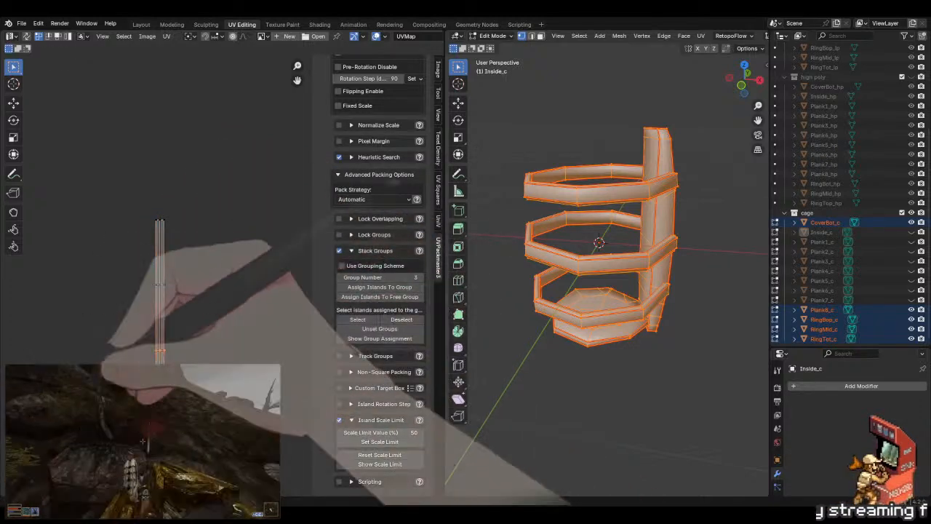
type("sy0")
key("Return")
type("sy")
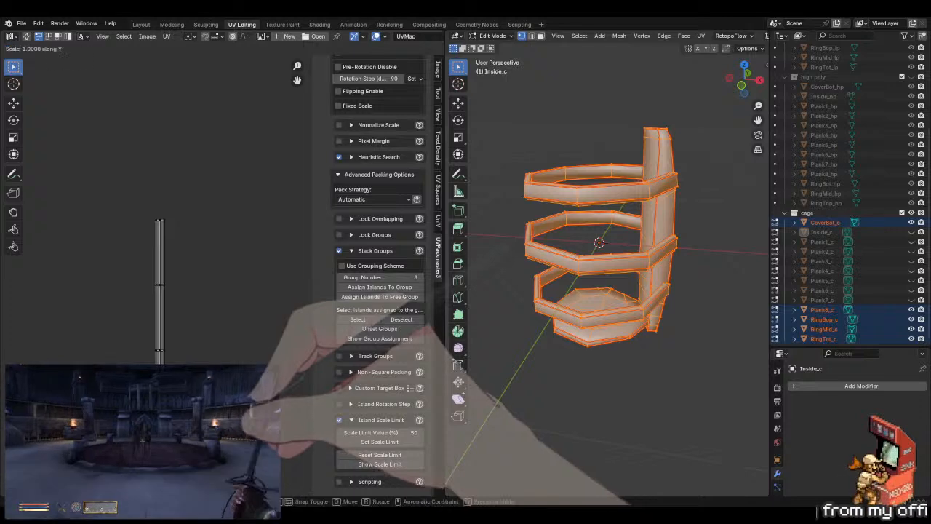
type("0")
key("Return")
- Scale the vertex rows in the stack's lower part to 0 along Y, one by one, down to the bottom edge
middle_click_drag(221, 392, 225, 231)
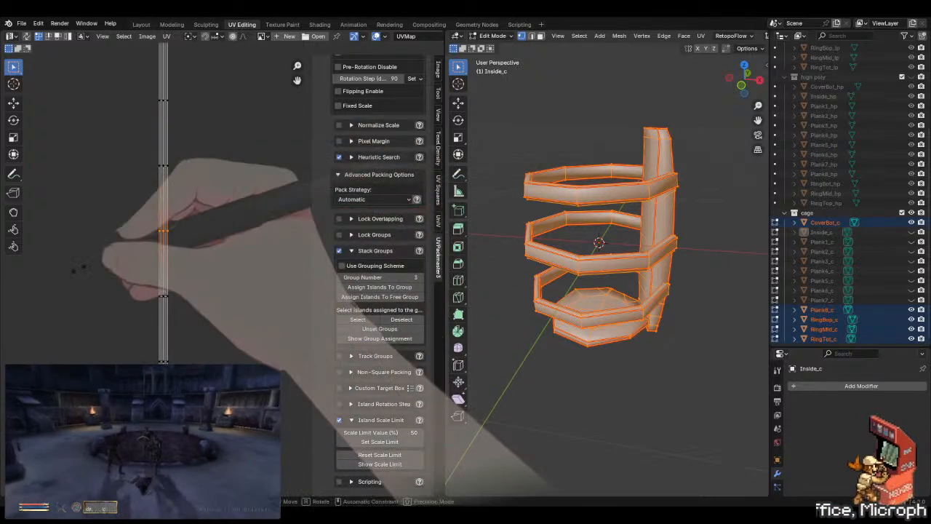
left_click_drag(78, 269, 99, 396)
type("sy0")
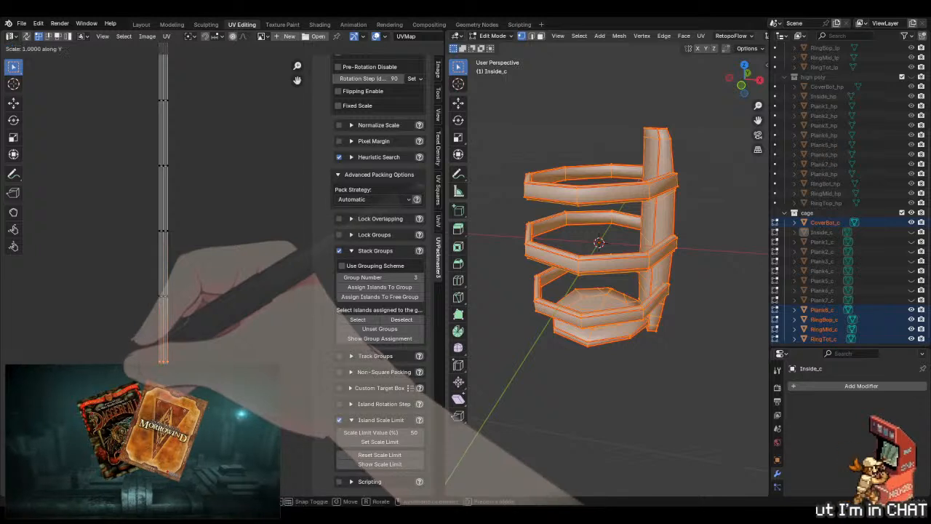
key("Return")
middle_click_drag(99, 397, 99, 192)
left_click_drag(112, 200, 111, 340)
type("sy0")
key("Return")
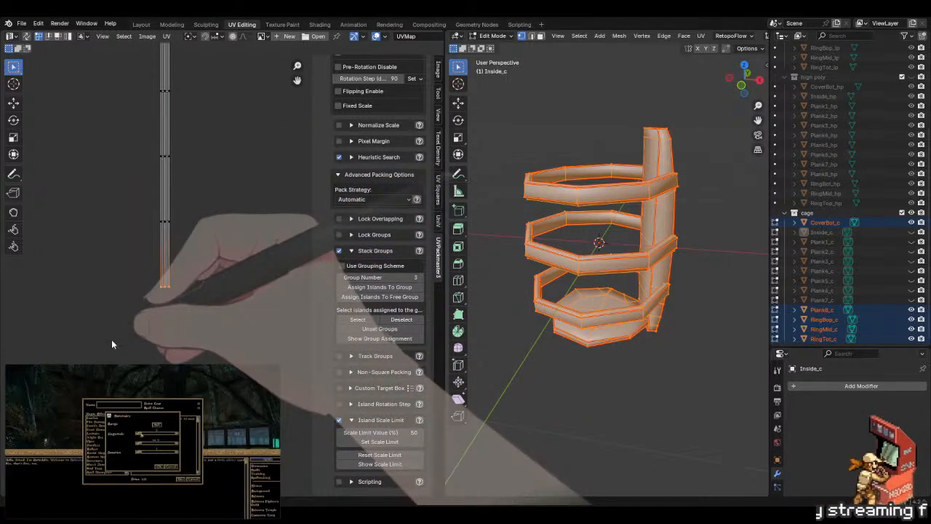
- Select all UV islands and display their stack group assignments to check which strips are grouped
scroll(134, 328, "down", 10)
middle_click_drag(178, 327, 165, 278)
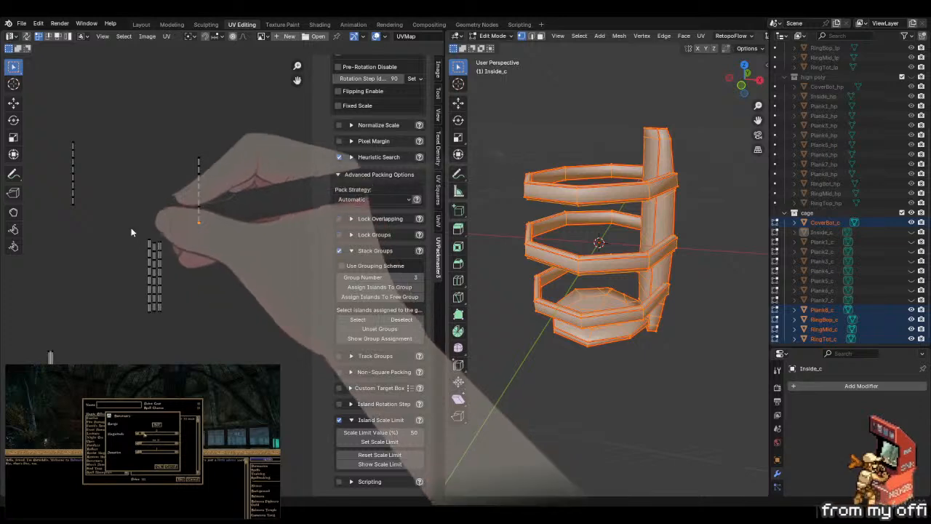
middle_click_drag(131, 231, 173, 148)
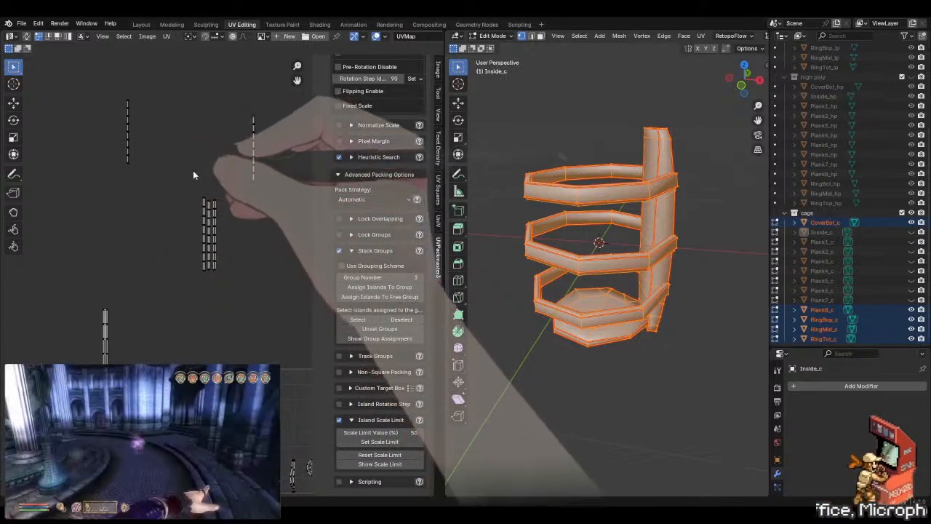
key("a")
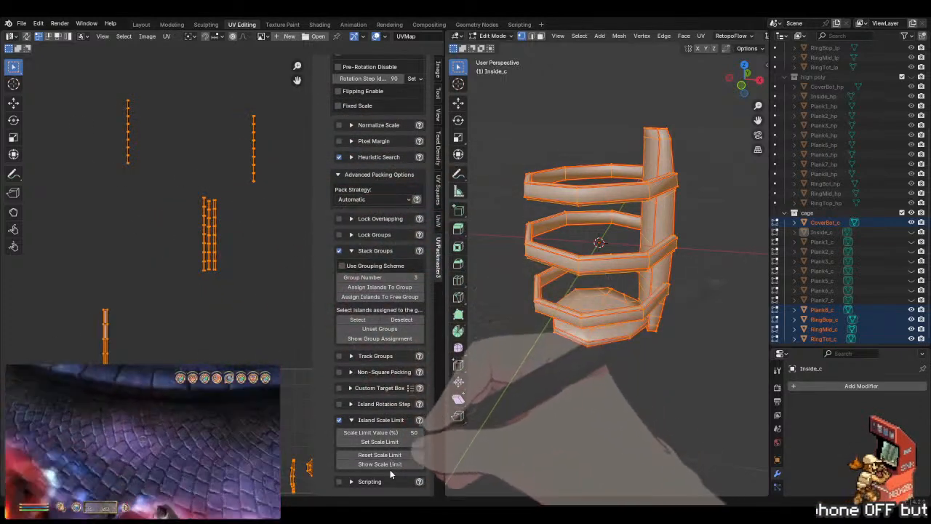
left_click(382, 339)
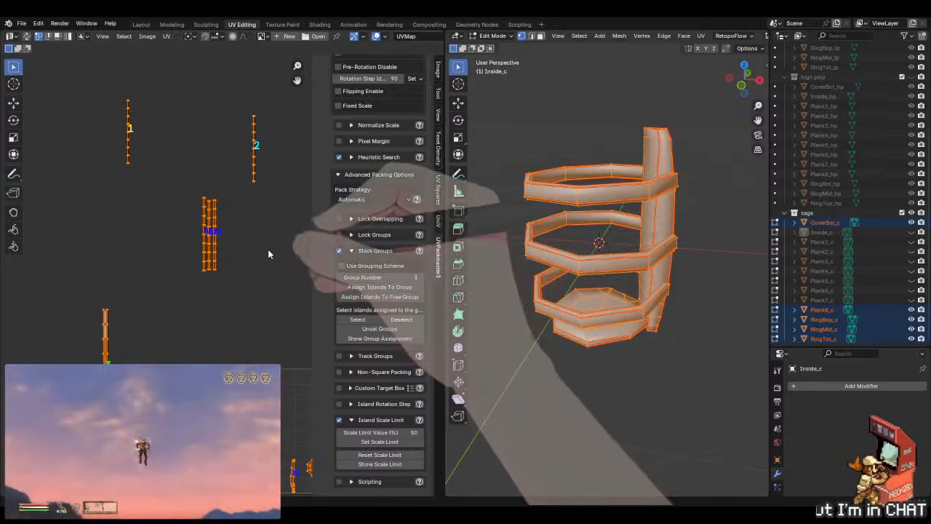
scroll(268, 249, "down", 3)
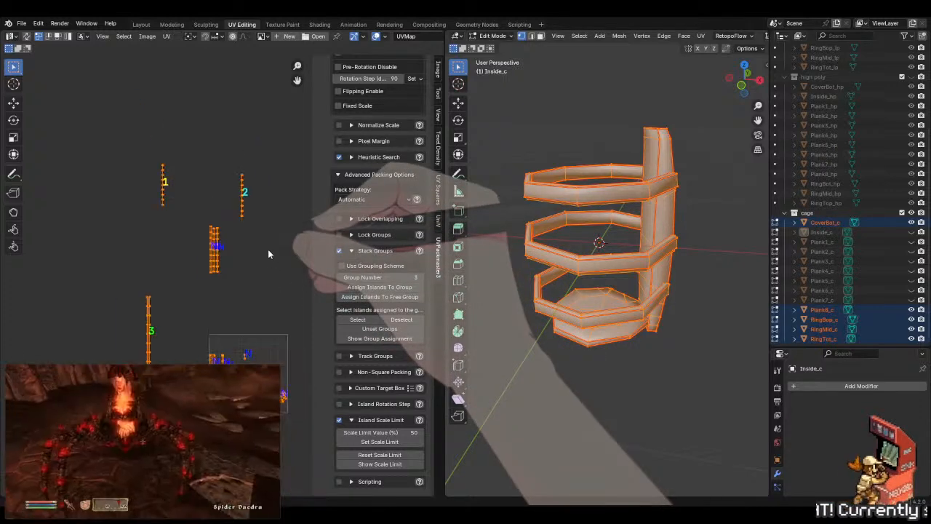
scroll(219, 226, "up", 4)
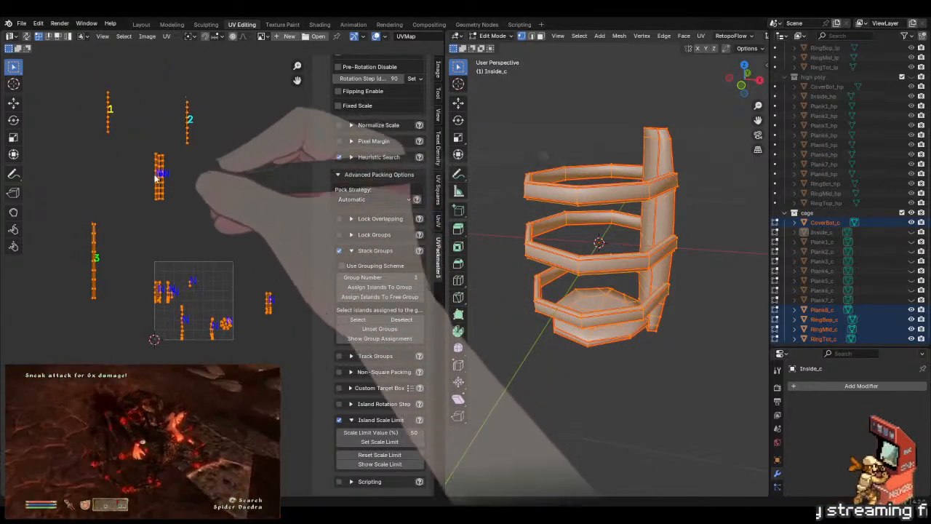
scroll(229, 280, "down", 3)
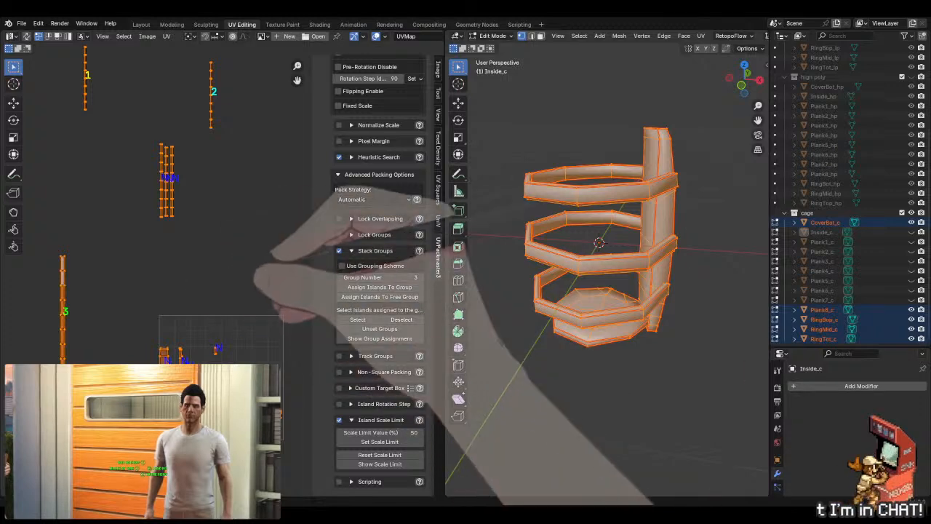
scroll(224, 274, "down", 3)
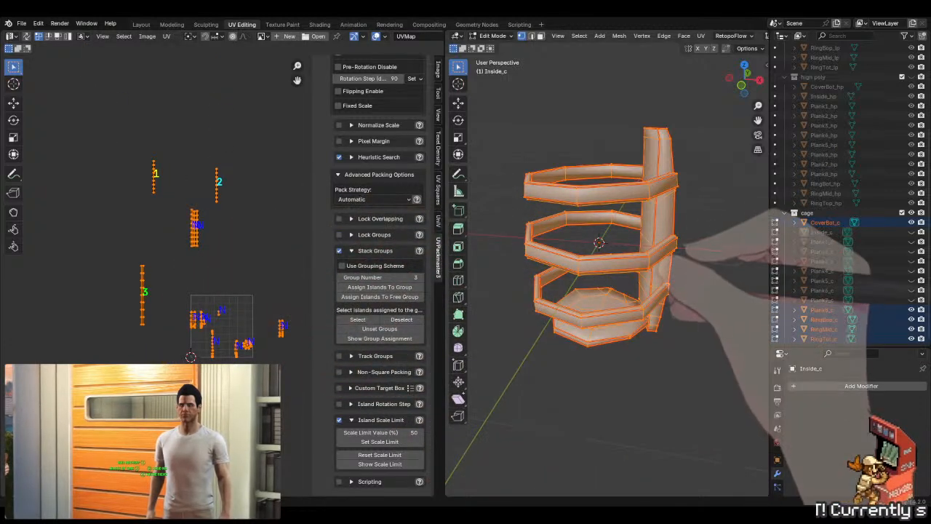
- Unhide Inside_c and Plank1_c through Plank7_c in the cage collection
left_click(911, 232)
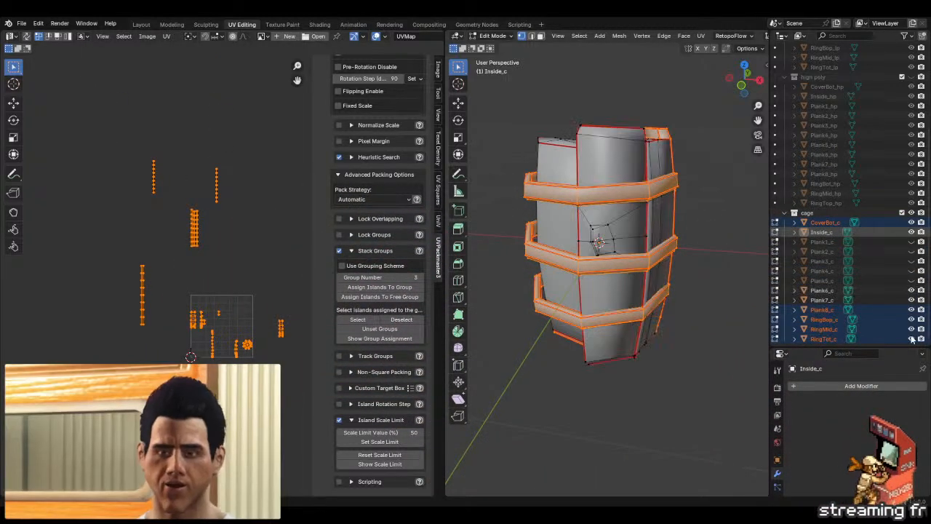
left_click_drag(912, 243, 912, 296)
left_click(858, 339, "shift")
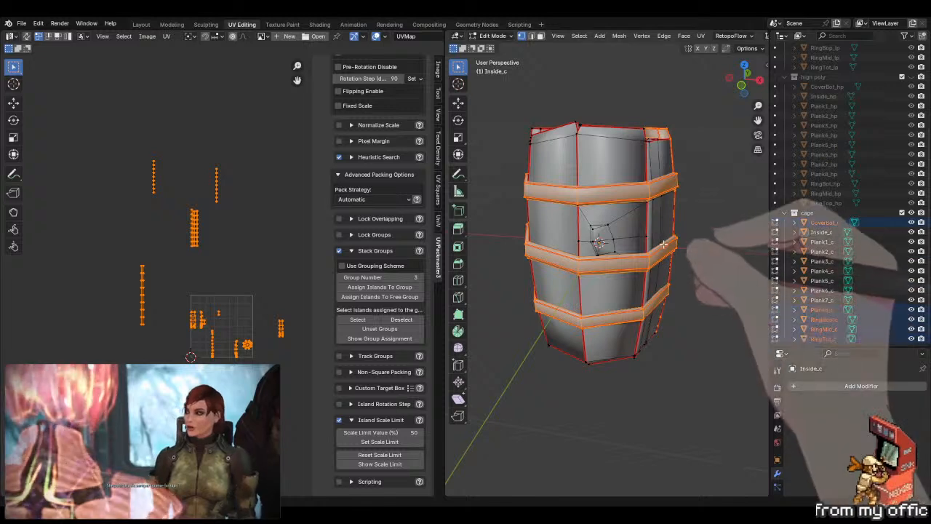
- Try packing all cage UV islands into a single tile with Stack Groups enabled, and undo the pack
key("a")
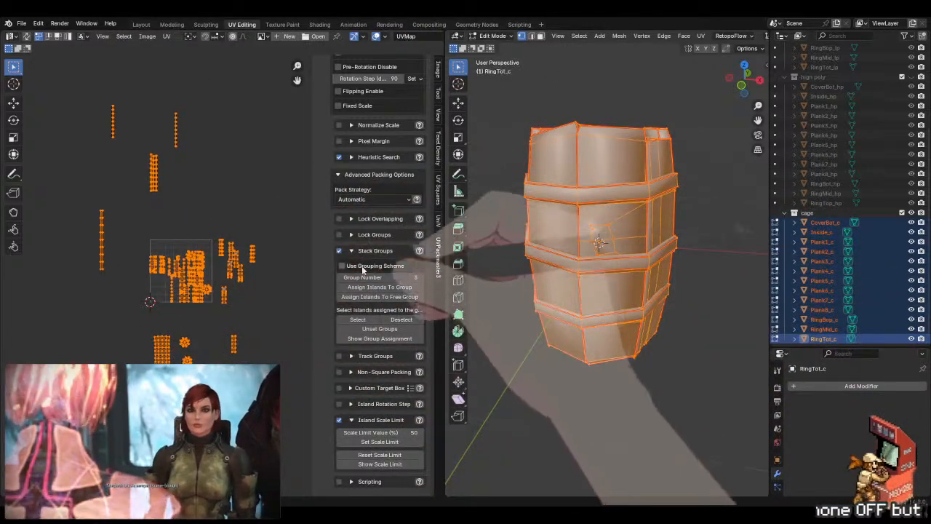
scroll(364, 160, "up", 6)
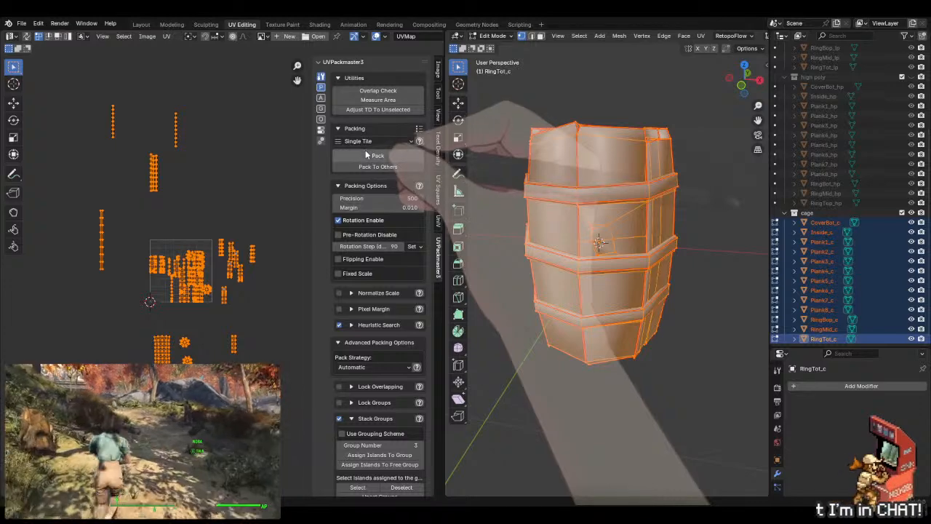
left_click(365, 151)
scroll(210, 301, "up", 6)
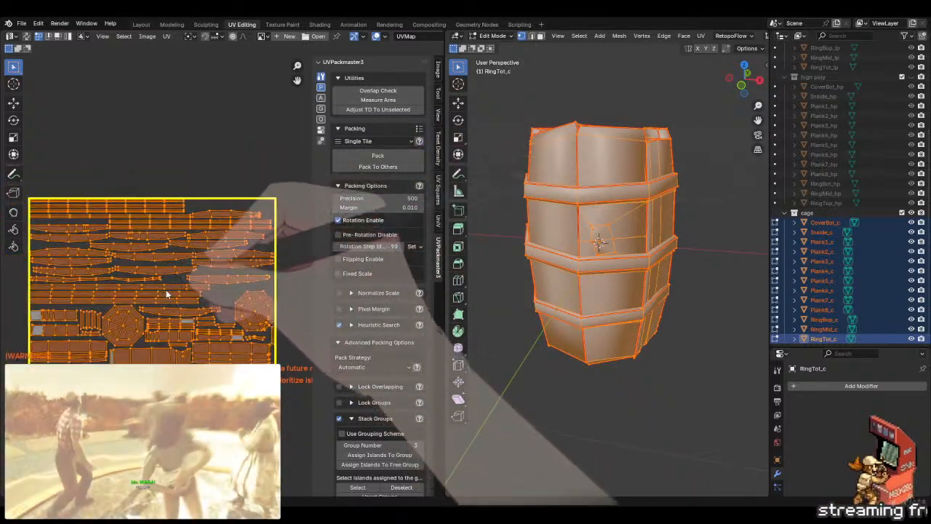
scroll(183, 228, "up", 5)
scroll(184, 230, "down", 3)
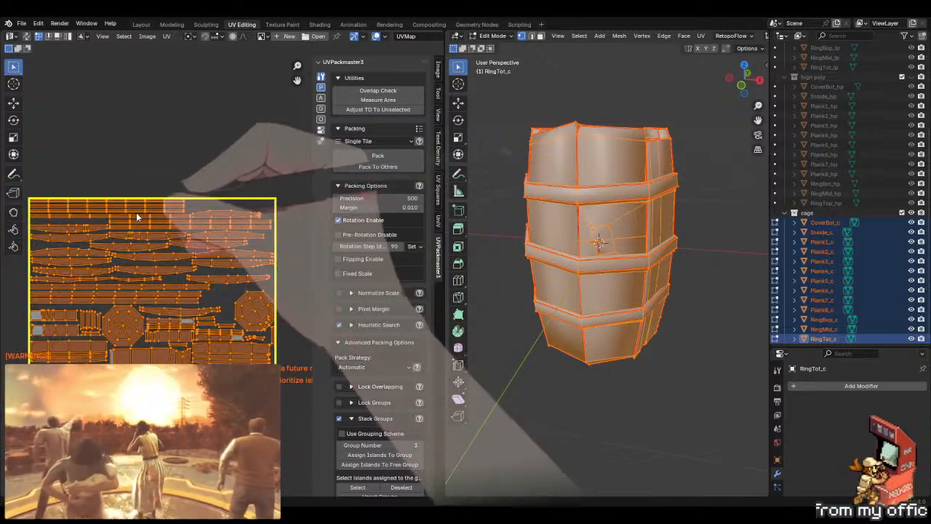
key("ctrl+z")
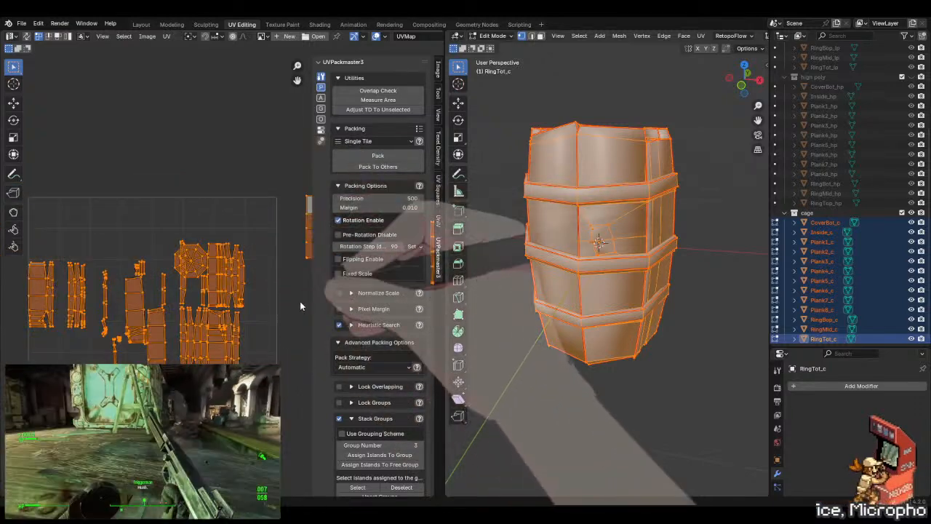
- Turn off Stack Groups and enable Lock Overlapping in the advanced packing options
scroll(299, 303, "down", 2)
middle_click_drag(300, 301, 267, 281)
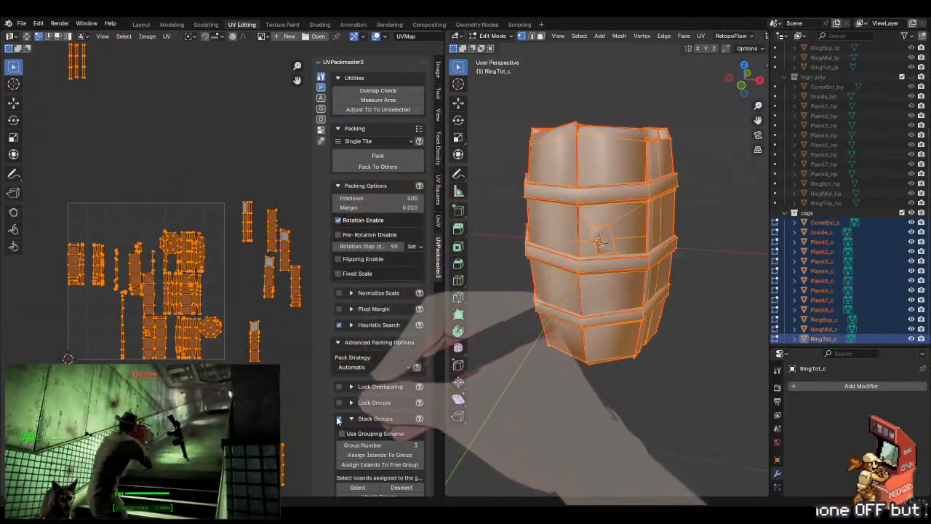
scroll(378, 415, "down", 5)
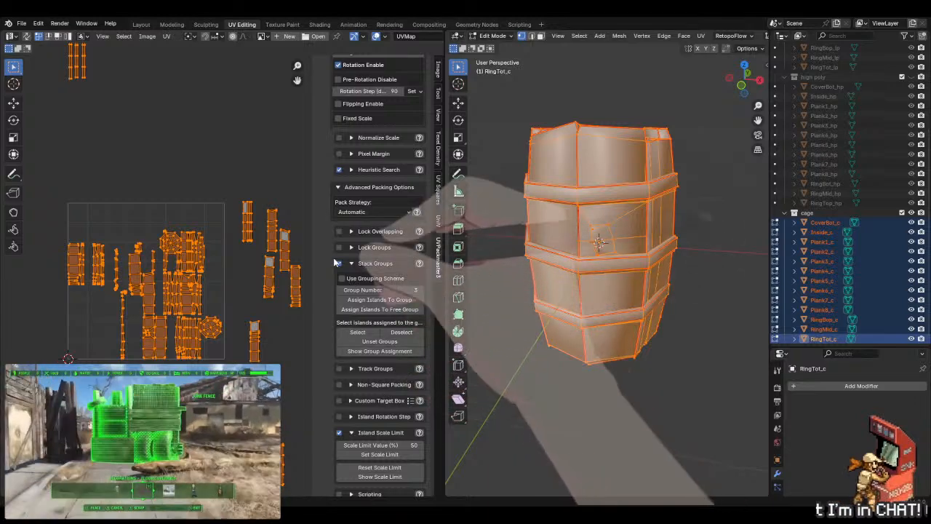
left_click(339, 263)
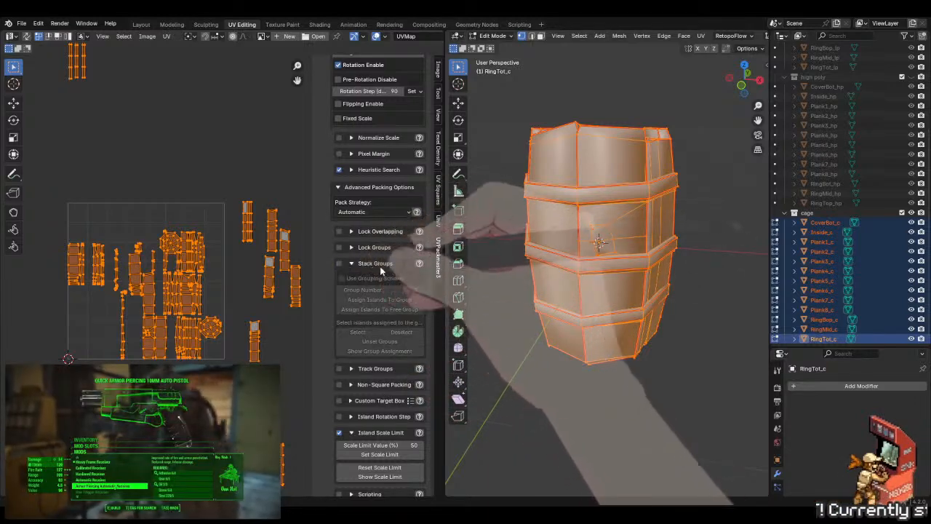
left_click(339, 232)
- Try packing all islands into the single tile with Lock Overlapping enabled, inspecting the layout for islands packed on top of each other
scroll(366, 235, "up", 4)
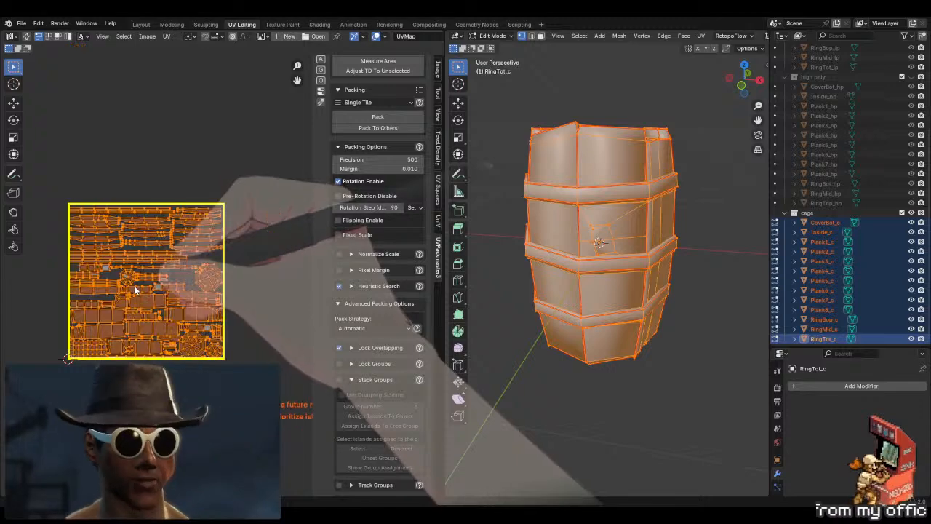
scroll(142, 259, "up", 3)
middle_click_drag(135, 245, 206, 263)
scroll(194, 272, "down", 1)
middle_click_drag(194, 294, 205, 256)
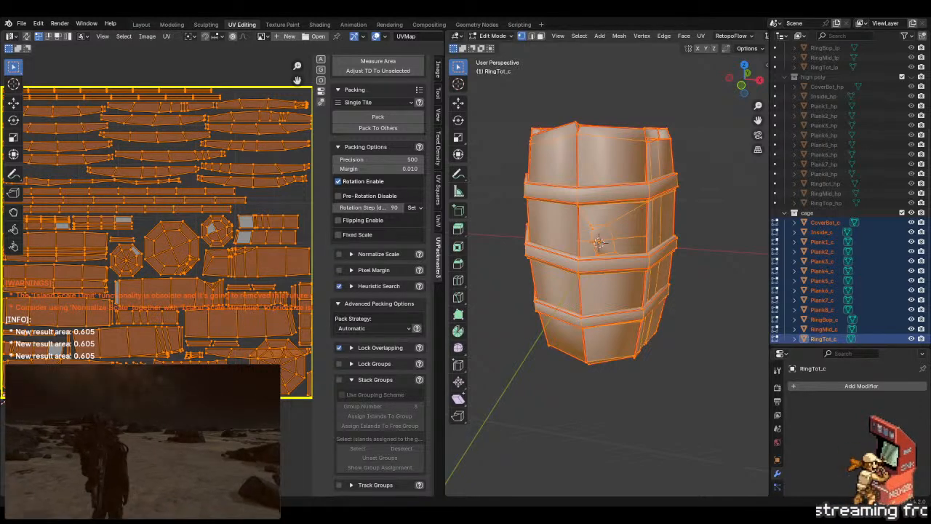
scroll(231, 225, "down", 2)
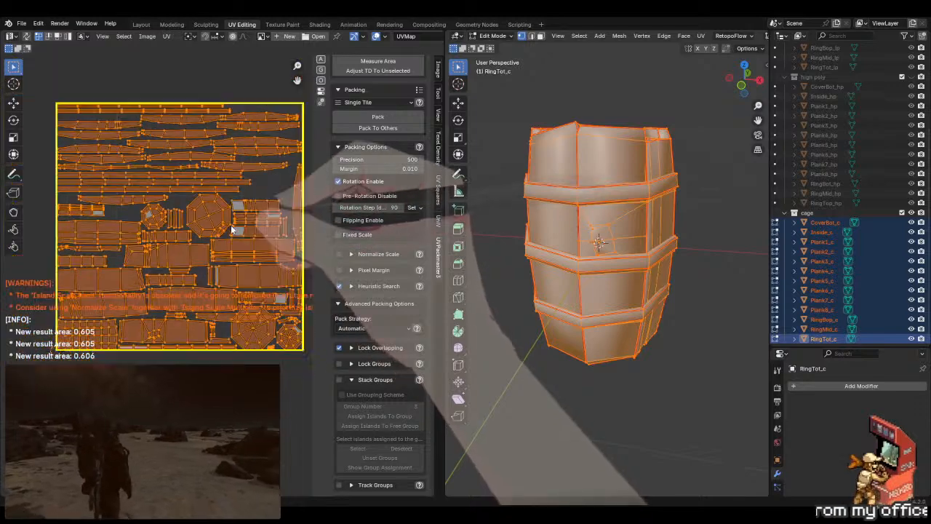
scroll(231, 225, "down", 1)
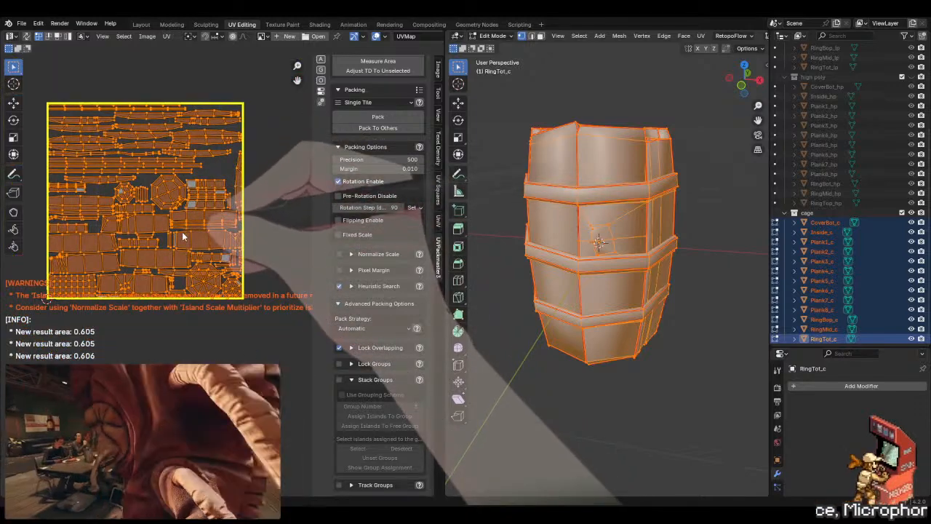
scroll(234, 192, "up", 2)
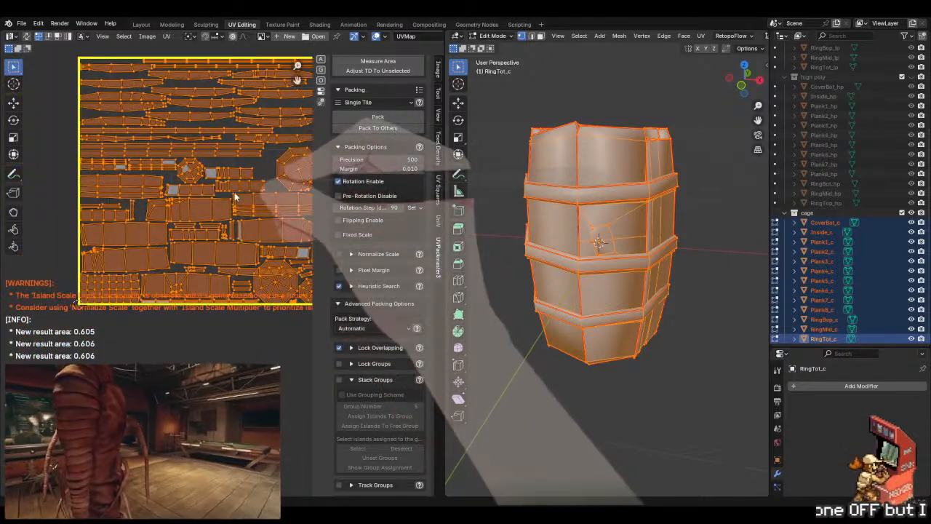
middle_click_drag(235, 196, 200, 199)
middle_click_drag(238, 248, 225, 218)
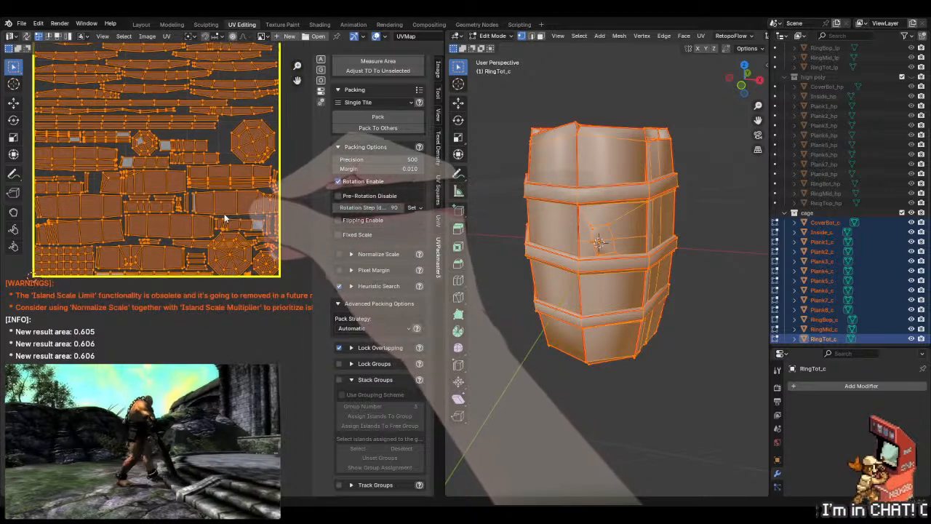
scroll(233, 250, "up", 1)
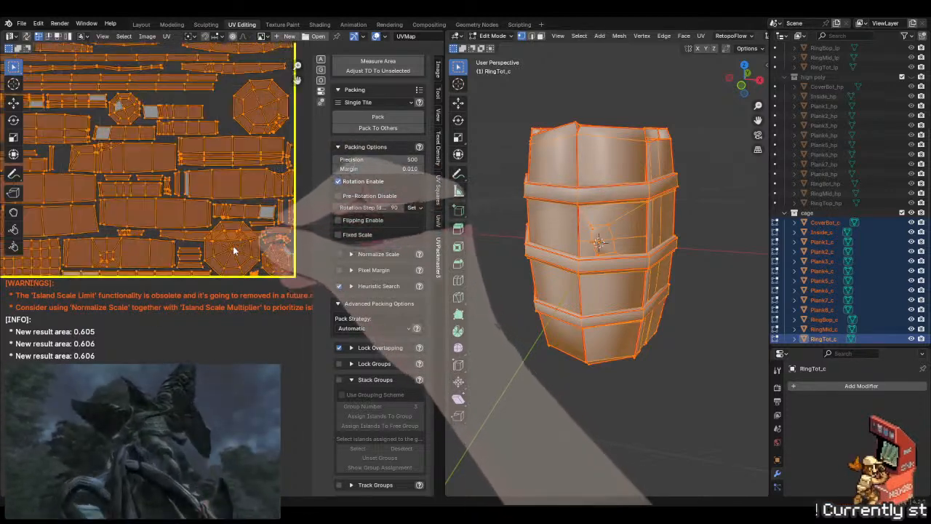
scroll(238, 205, "down", 2)
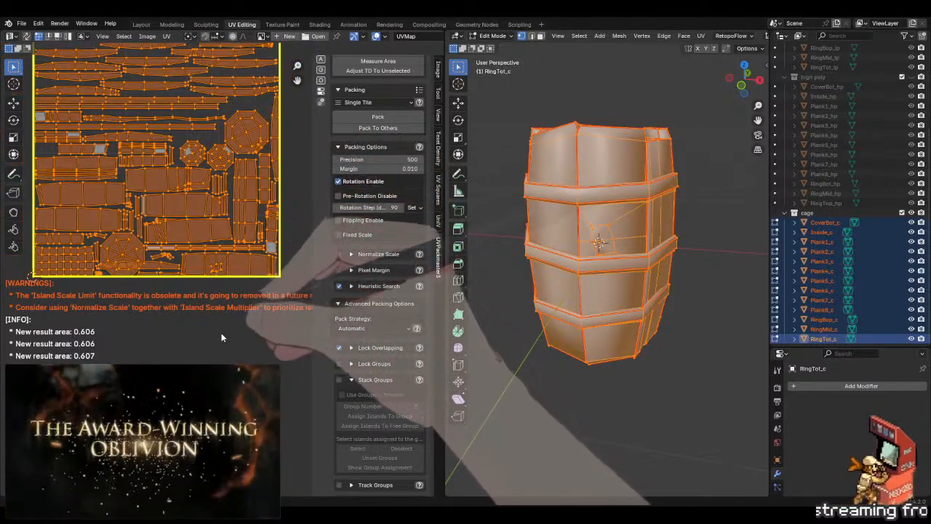
- Cancel the running pack and restore the unpacked UV layout
key("Escape")
scroll(221, 278, "down", 3)
key("ctrl+z")
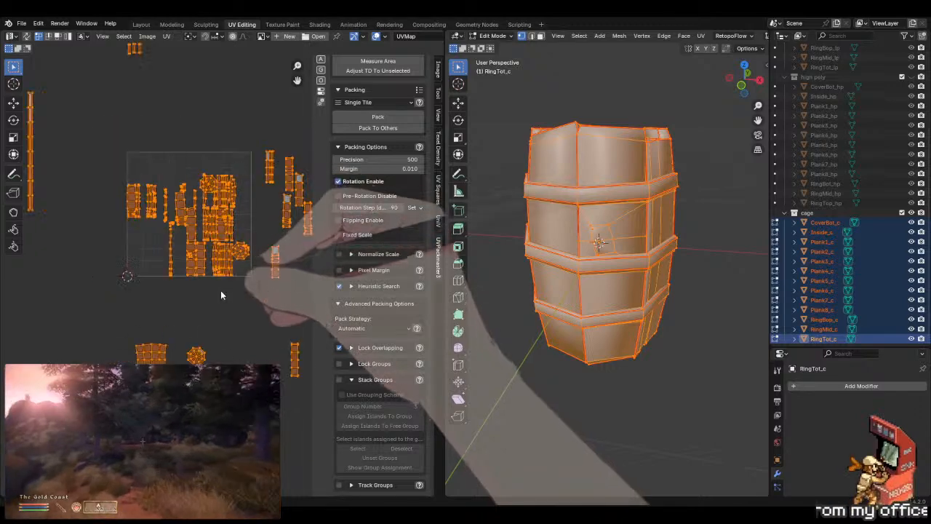
- Try moving the octagonal UV island in the tile's upper area straight up, away from the plank strip it overlaps
scroll(222, 291, "down", 1)
middle_click_drag(222, 291, 193, 259)
left_click(192, 258)
scroll(190, 259, "up", 3)
middle_click_drag(189, 155, 204, 311)
scroll(211, 280, "up", 4)
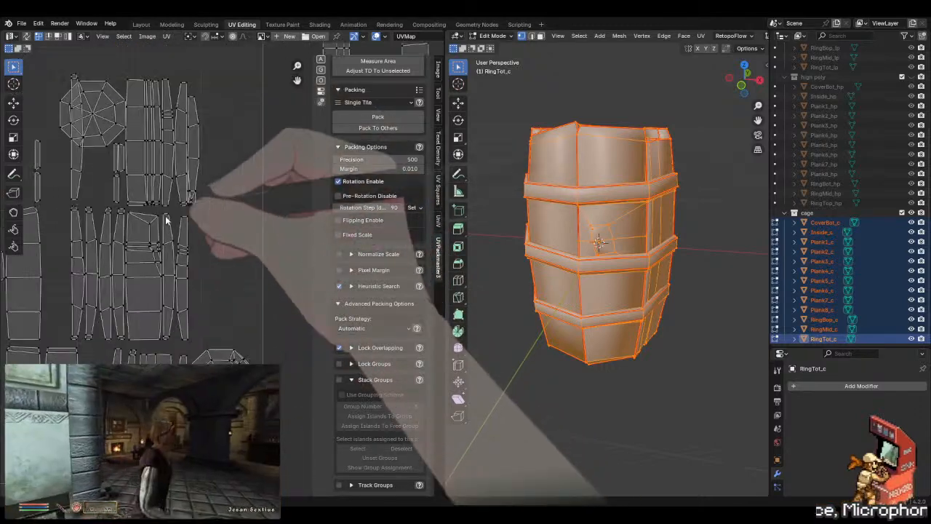
middle_click_drag(131, 133, 223, 268)
key("l")
key("g")
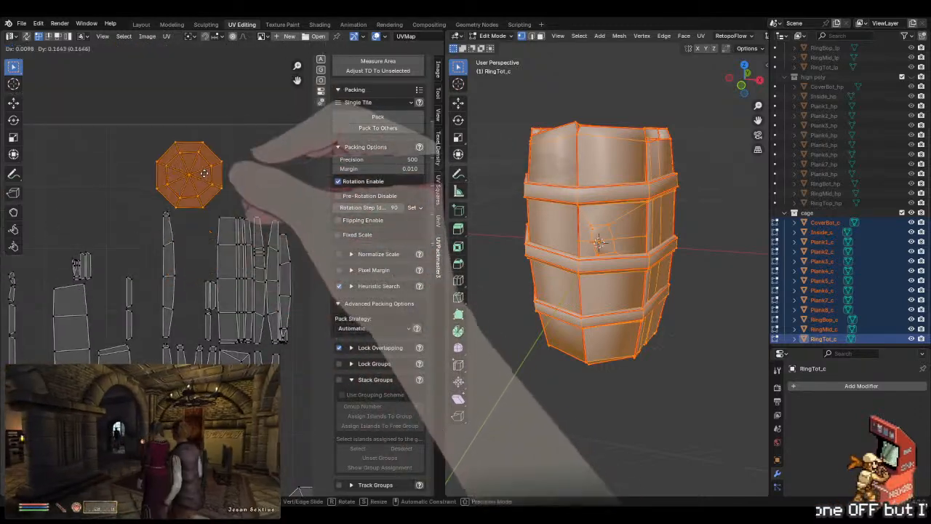
left_click(204, 155)
- Examine the plank strips and the lower octagonal island for other unintended overlaps between UV islands
middle_click_drag(95, 386, 132, 319)
scroll(132, 319, "up", 2)
scroll(131, 319, "down", 1)
middle_click_drag(80, 341, 178, 321)
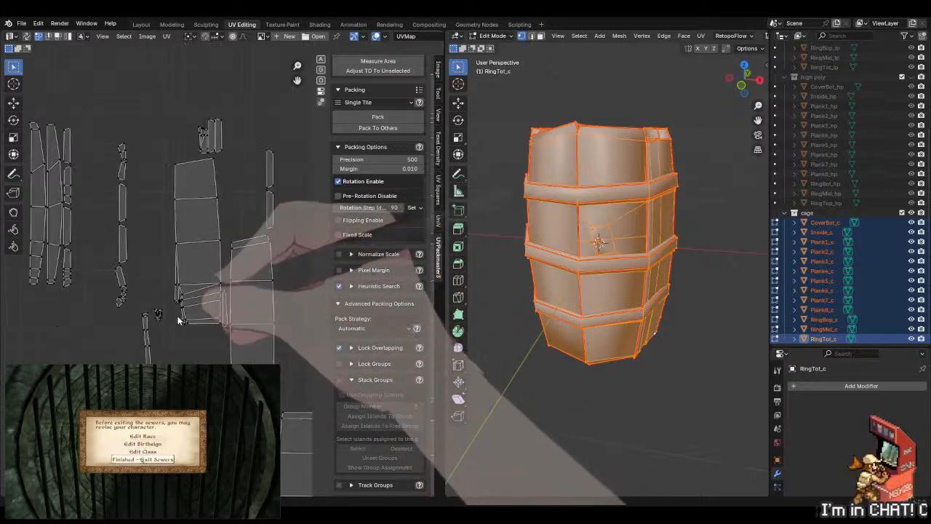
scroll(182, 280, "down", 1)
middle_click_drag(43, 253, 104, 275)
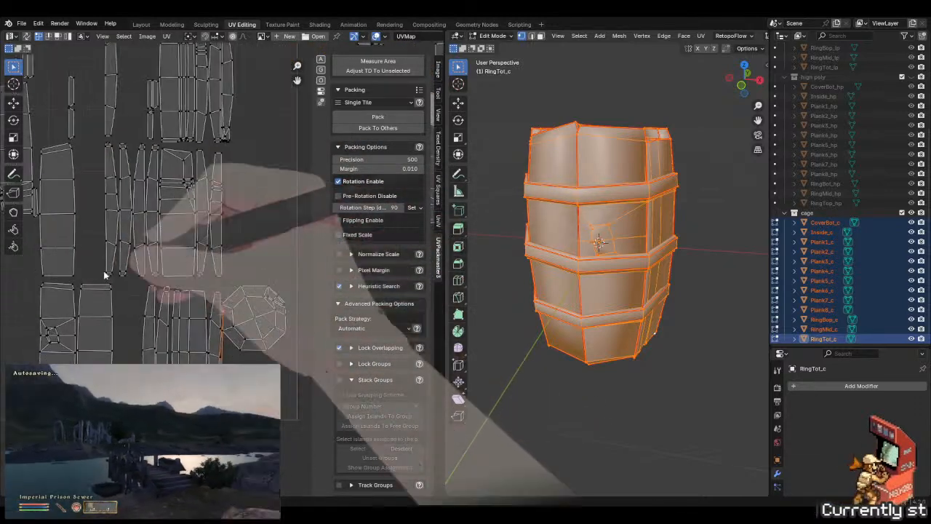
middle_click_drag(218, 333, 119, 295)
scroll(119, 344, "up", 3)
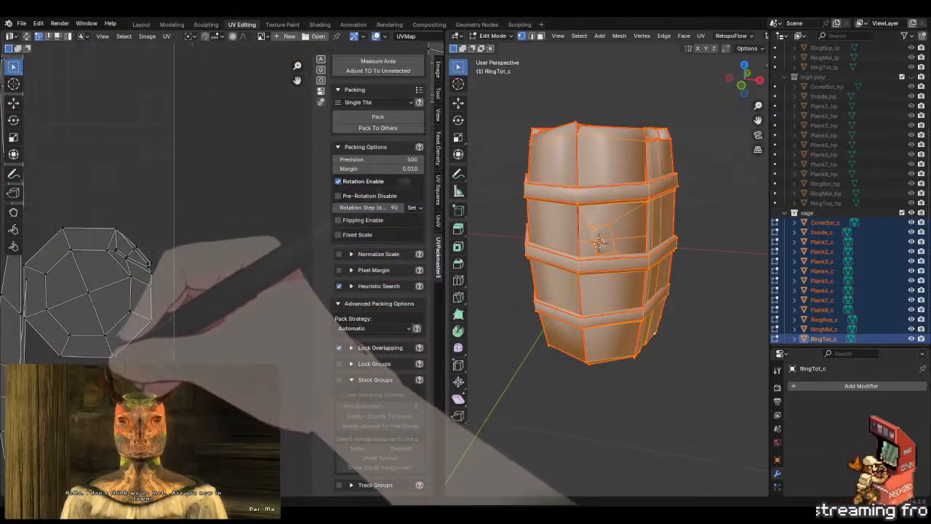
middle_click_drag(74, 391, 194, 332)
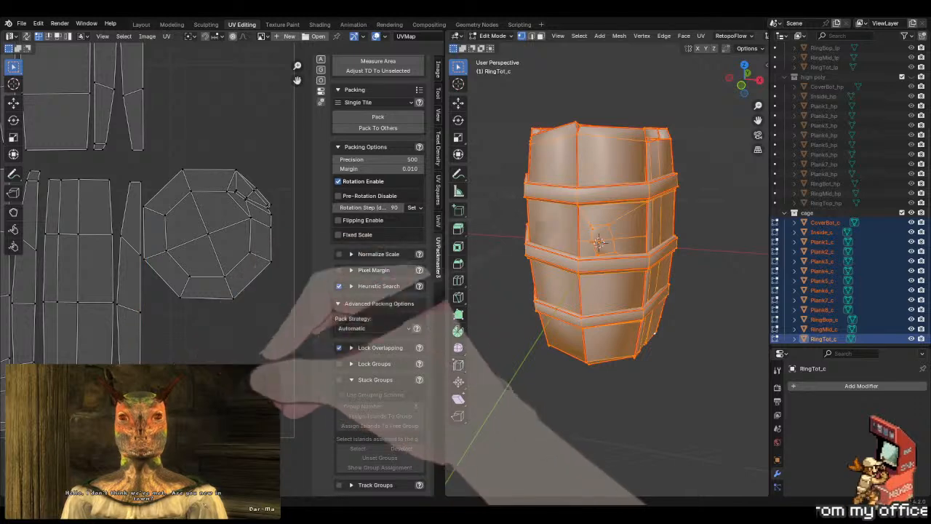
scroll(208, 353, "down", 3)
middle_click_drag(125, 171, 186, 356)
middle_click_drag(183, 279, 173, 221)
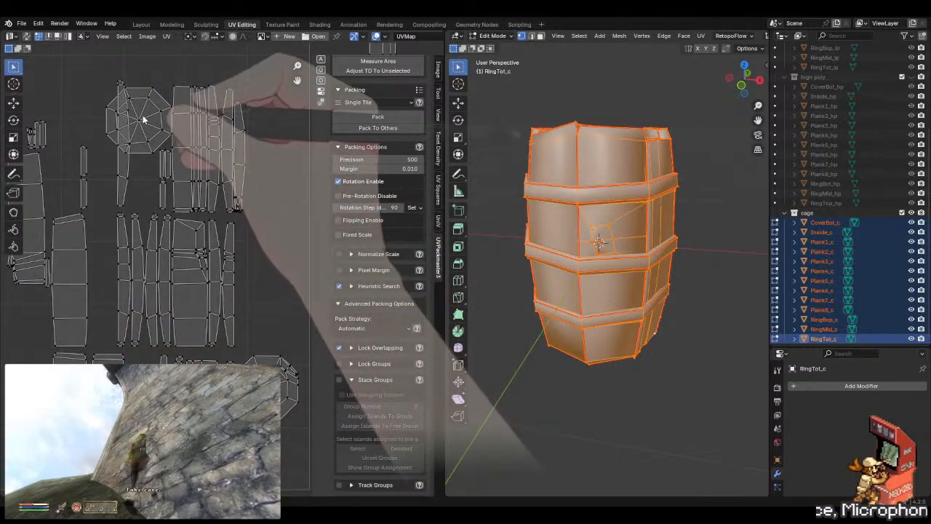
- Move the upper octagonal UV island up and to the left into empty space, clear of the plank strips
key("l")
key("g")
left_click(63, 102)
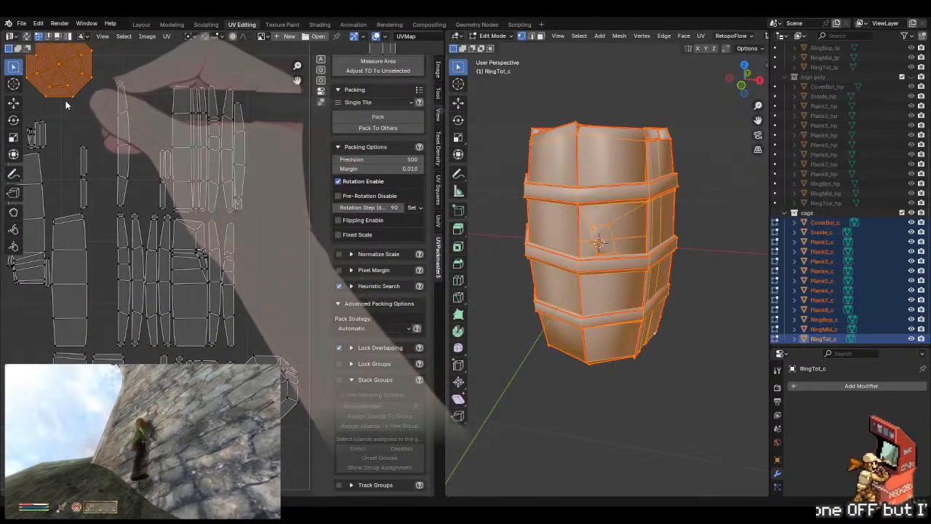
middle_click_drag(156, 214, 117, 165)
left_click(231, 184)
- Check the remaining UV islands for overlaps, and pack all islands into the single tile with Lock Overlapping enabled
middle_click_drag(189, 133, 162, 190)
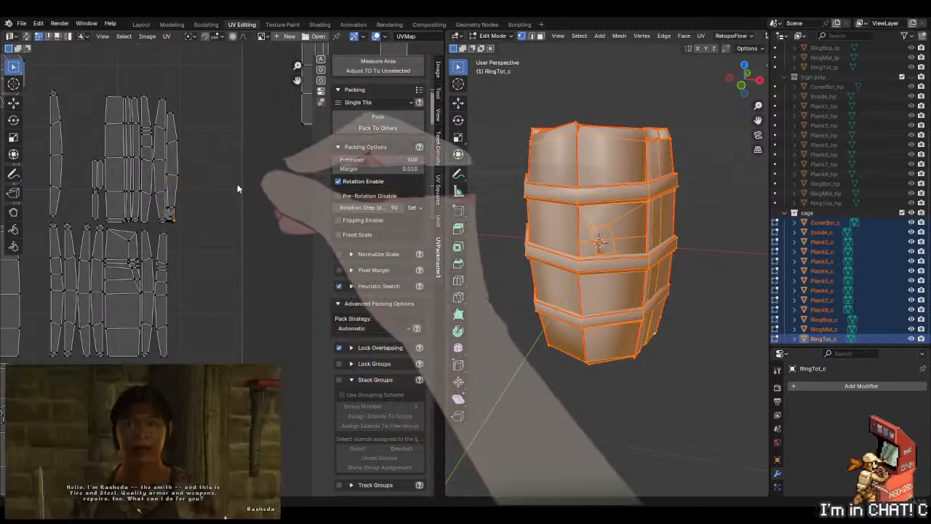
scroll(165, 216, "down", 3)
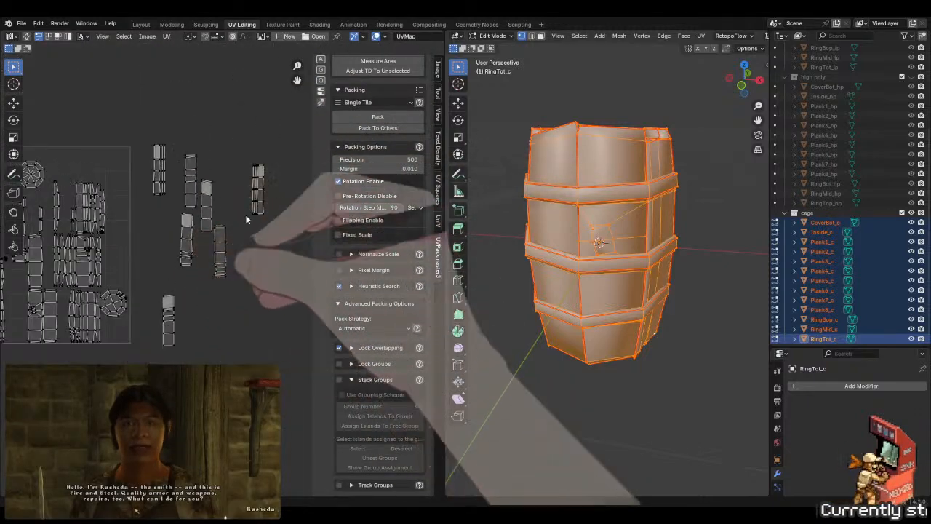
scroll(251, 203, "up", 3)
scroll(184, 322, "down", 3)
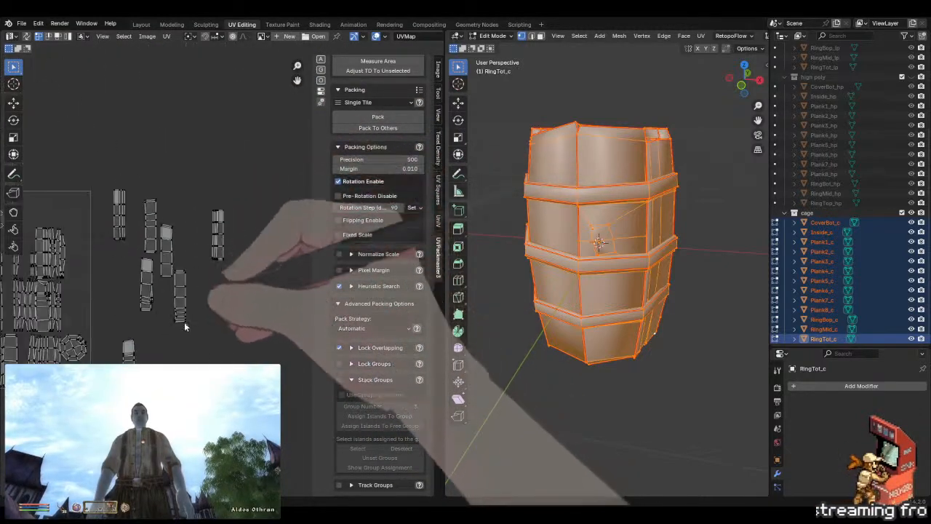
scroll(184, 322, "down", 2)
middle_click_drag(168, 262, 204, 303)
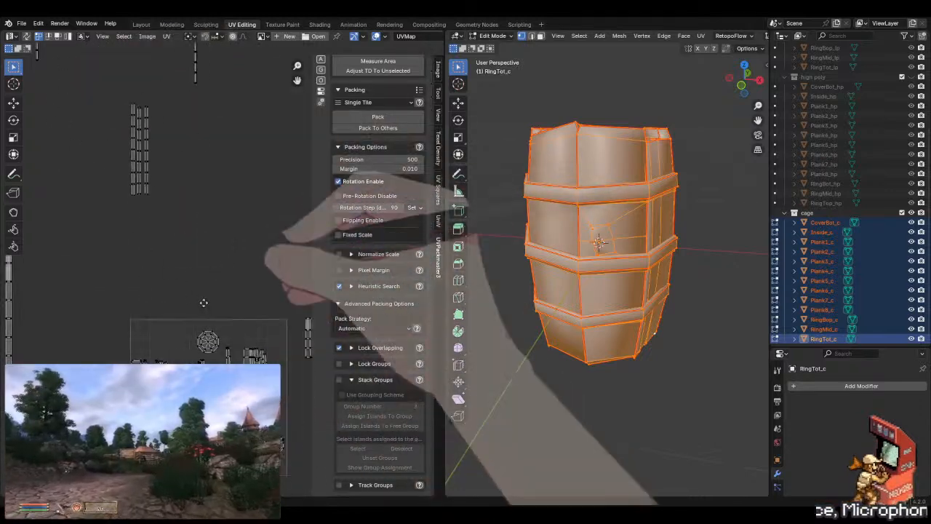
scroll(203, 300, "down", 2)
key("a")
left_click(402, 115)
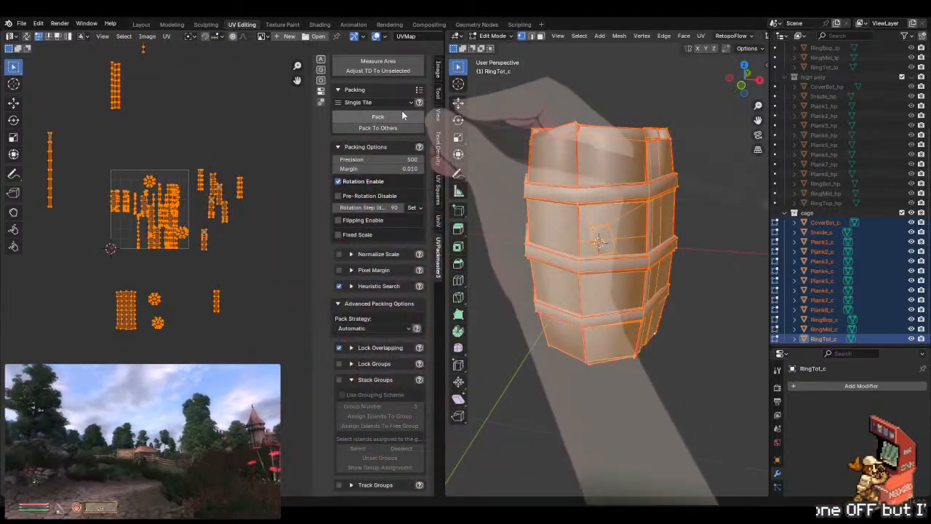
- Examine the arrangement of rings, planks and octagonal islands across the tile while the packing is being refined
scroll(139, 196, "up", 4)
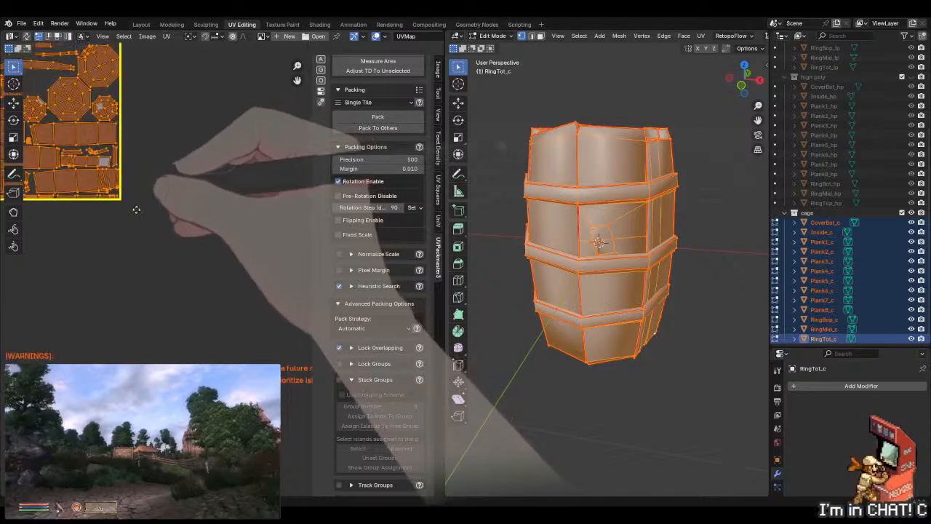
scroll(136, 210, "up", 4)
middle_click_drag(146, 211, 149, 123)
scroll(170, 205, "up", 1)
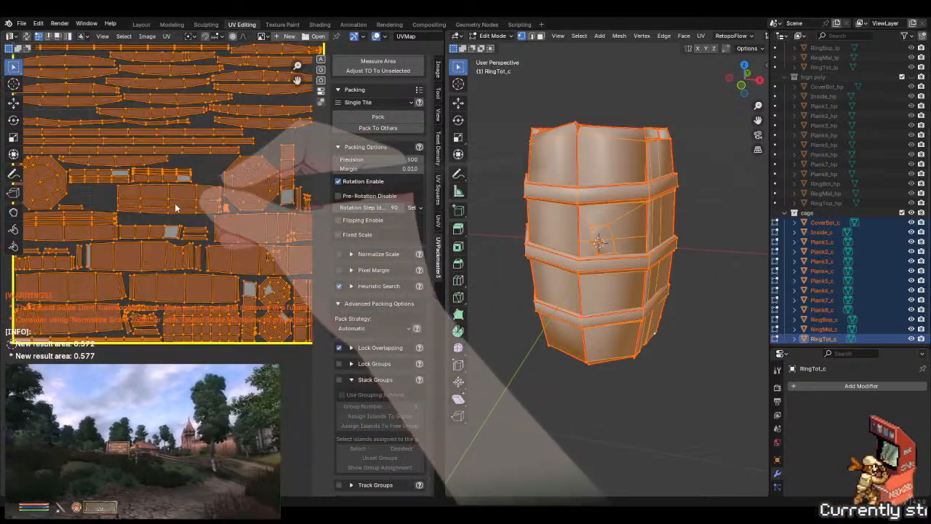
scroll(174, 203, "down", 2)
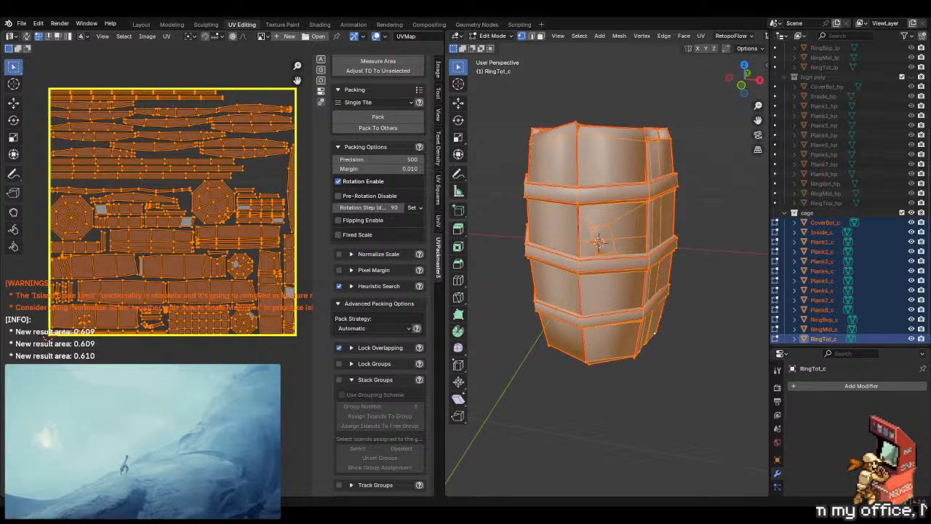
middle_click_drag(289, 283, 281, 237)
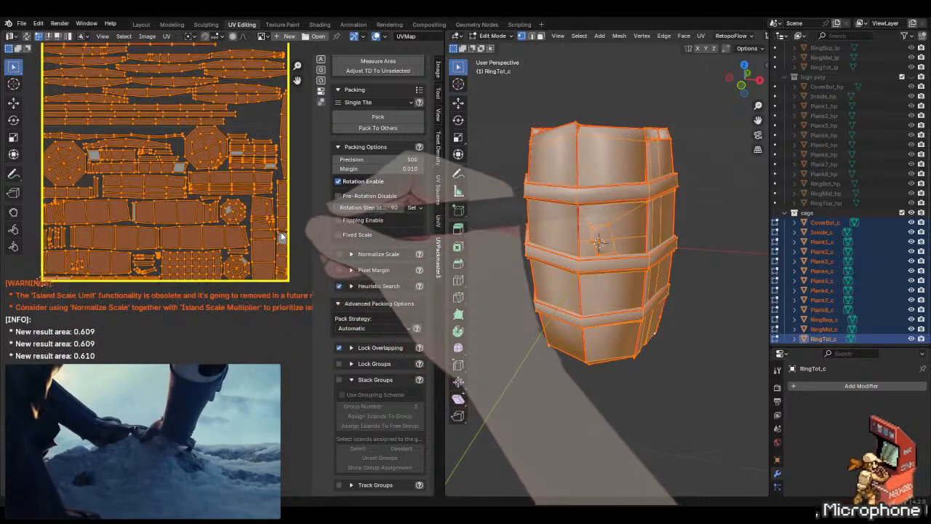
scroll(280, 234, "down", 2)
scroll(271, 228, "up", 1)
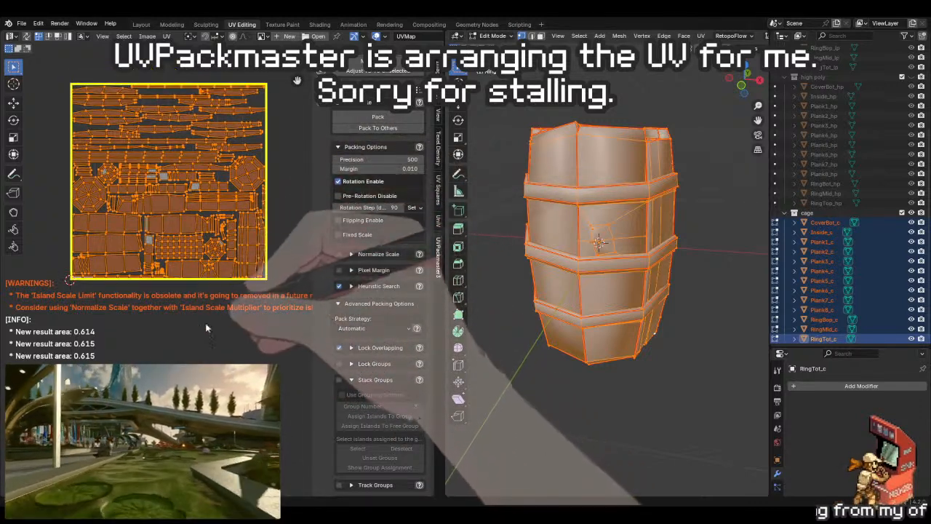
- Deselect all of the packed UV islands and save the file
middle_click_drag(179, 308, 194, 326)
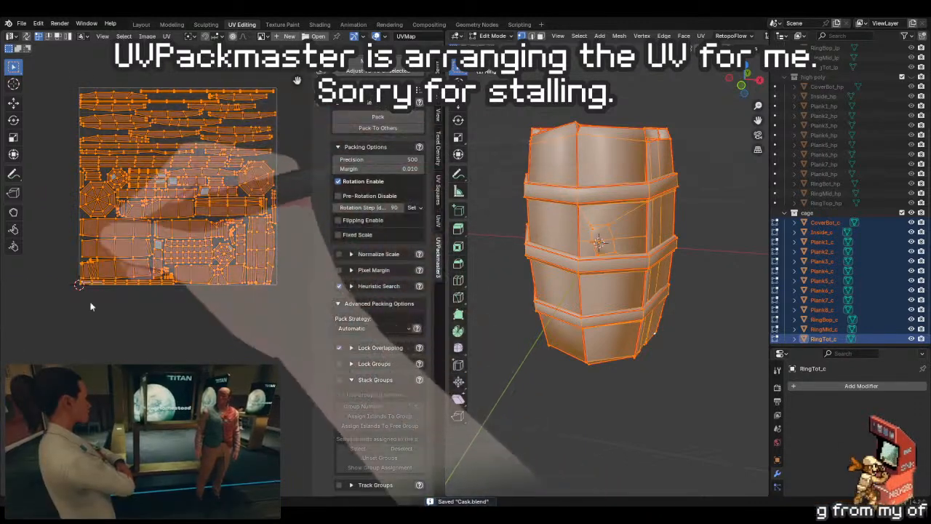
key("alt+a")
key("ctrl+s")
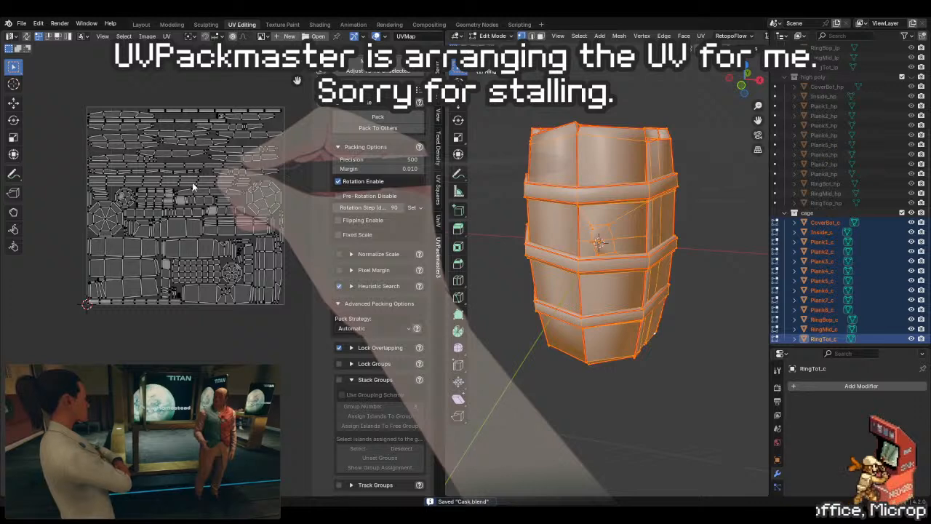
- Select the long plank and ring strips in the tile's upper part and move them out above the tile
left_click(194, 182)
left_click(190, 172, "shift")
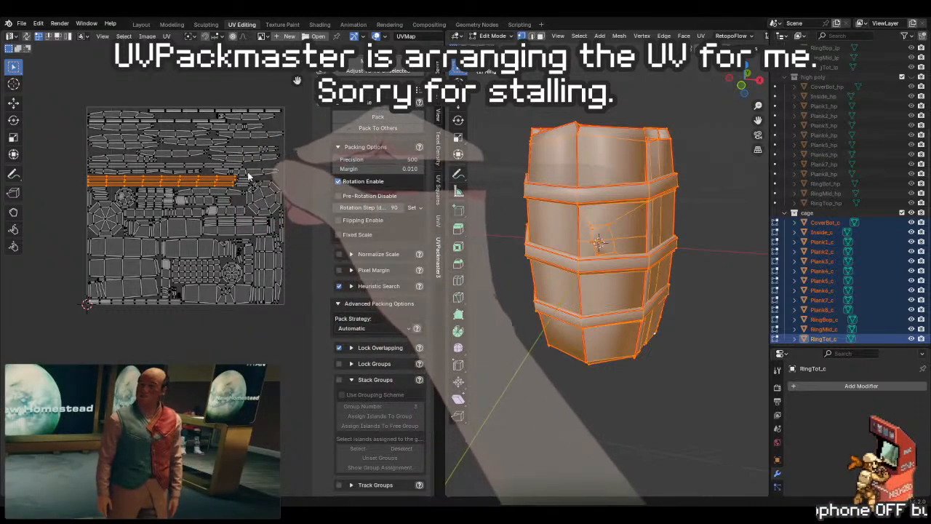
left_click(181, 167, "shift")
left_click(141, 160, "shift")
left_click(206, 154, "shift")
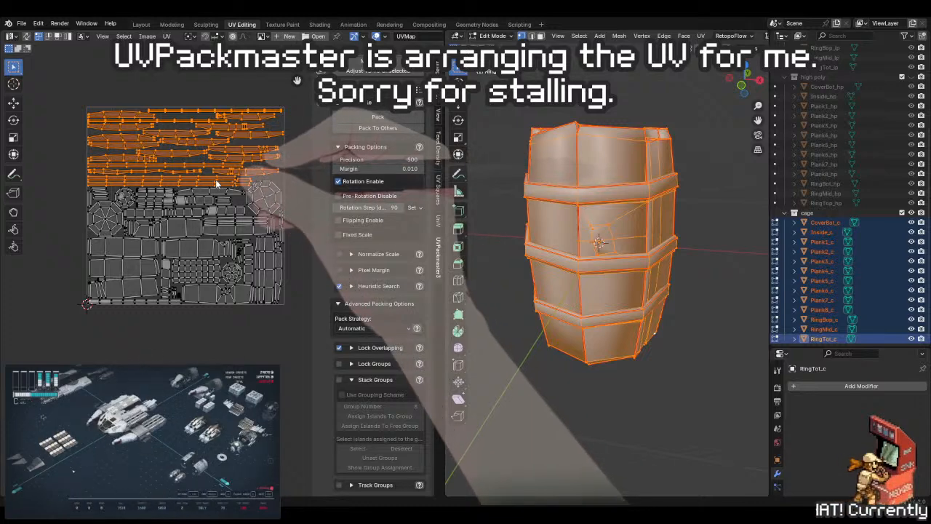
scroll(193, 286, "down", 2)
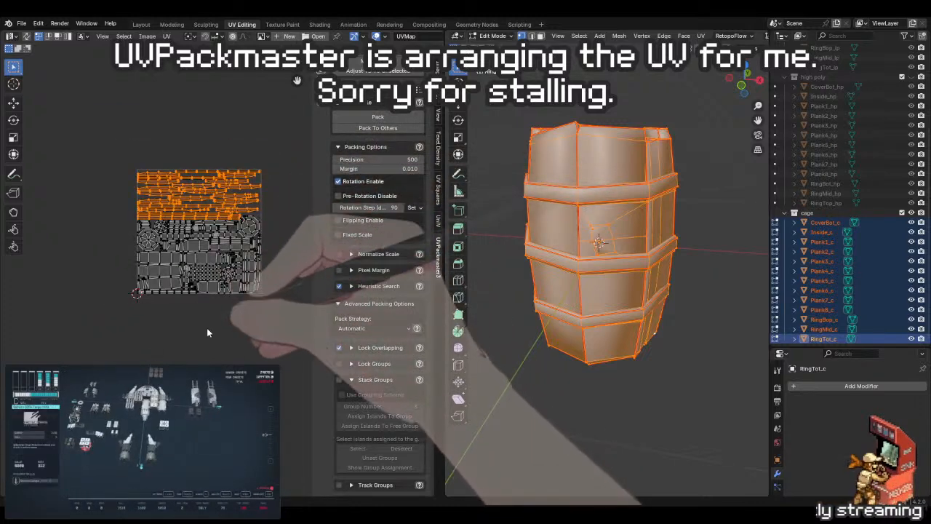
key("g")
left_click(196, 224)
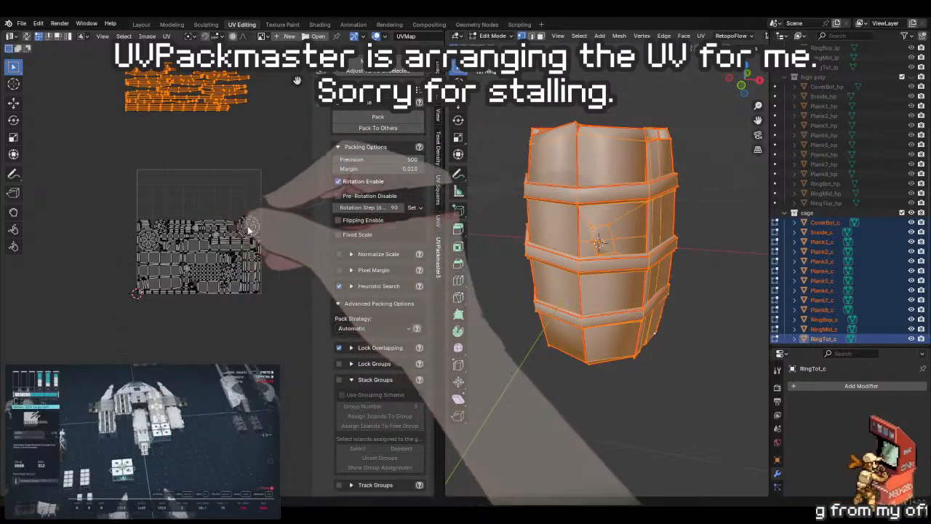
- Repack the selected strips into the tile's free upper area with Pack To Others, and deselect all islands
left_click(382, 129)
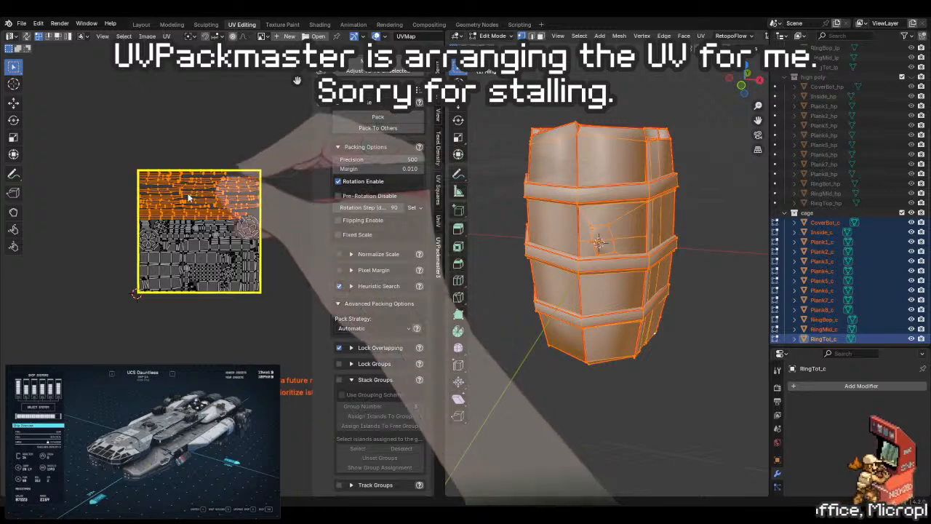
scroll(187, 193, "up", 4)
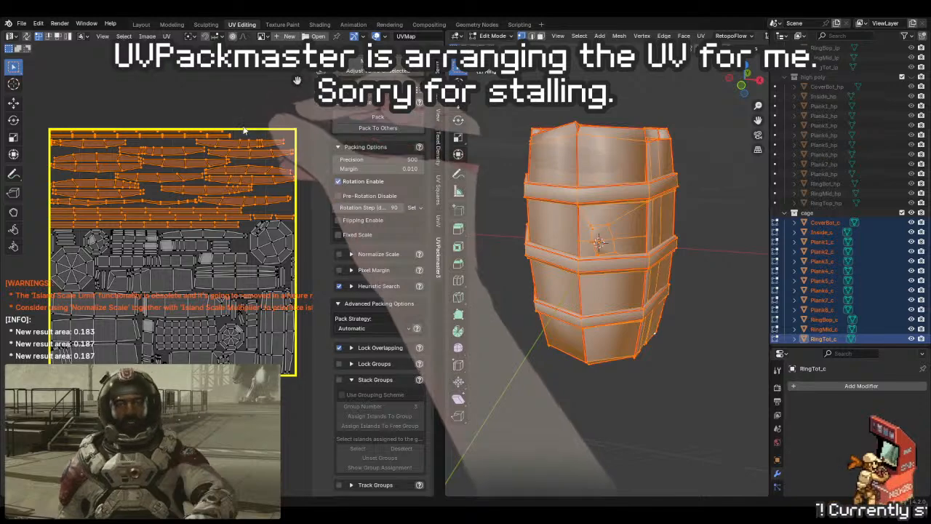
middle_click_drag(235, 215, 225, 172)
scroll(208, 209, "up", 3)
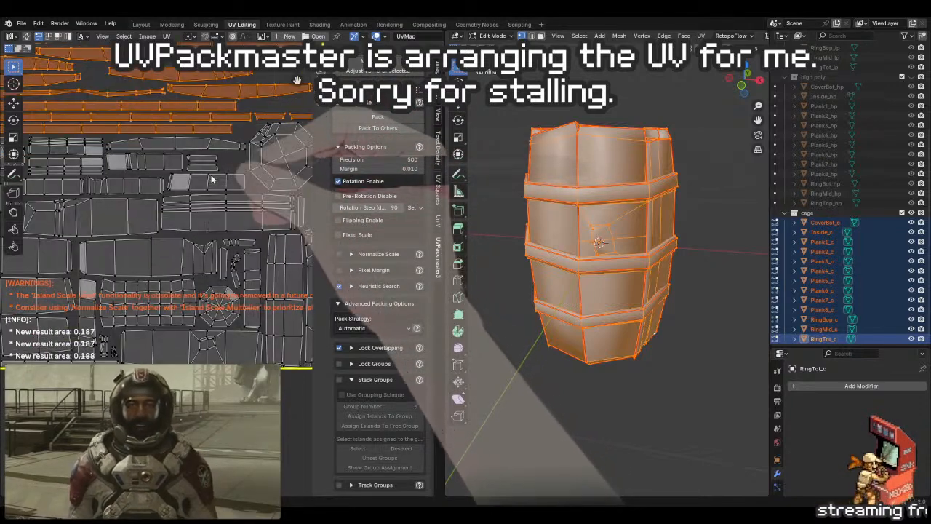
key("alt+a")
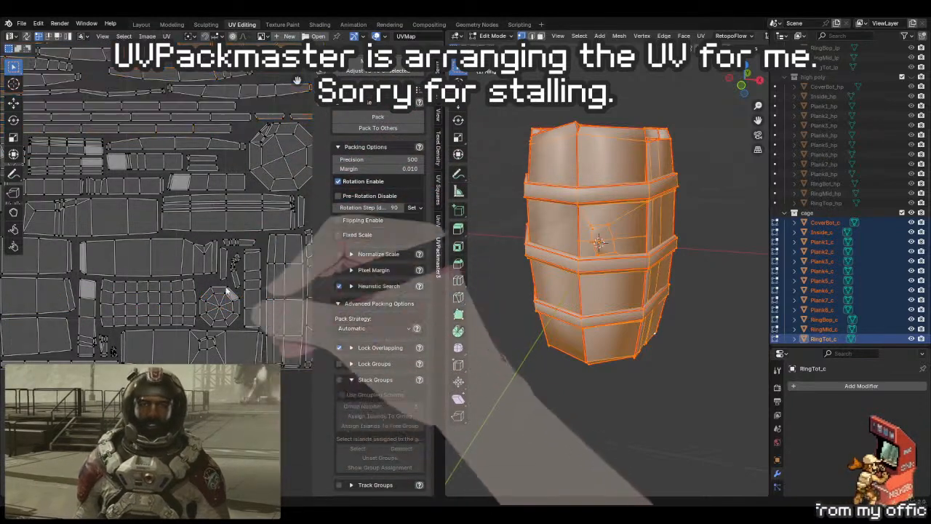
- Check individual islands in the repacked layout, including the small stacked strips beside the octagonal island, and save the file
key("l")
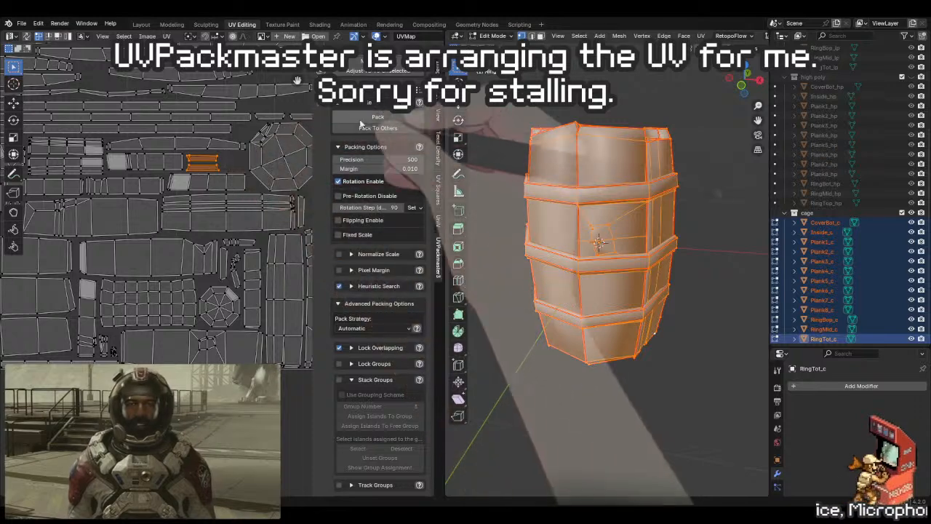
scroll(222, 275, "down", 3)
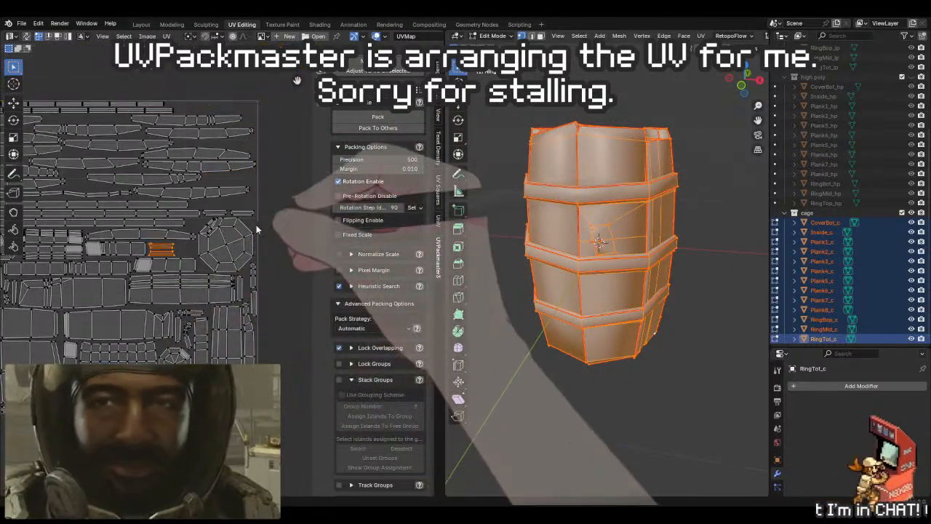
key("alt+a")
middle_click_drag(166, 297, 222, 281)
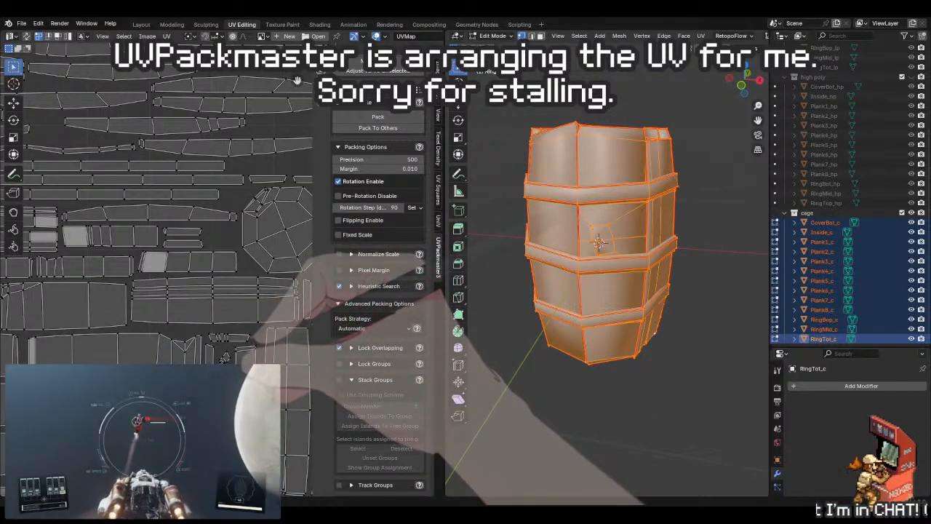
key("l")
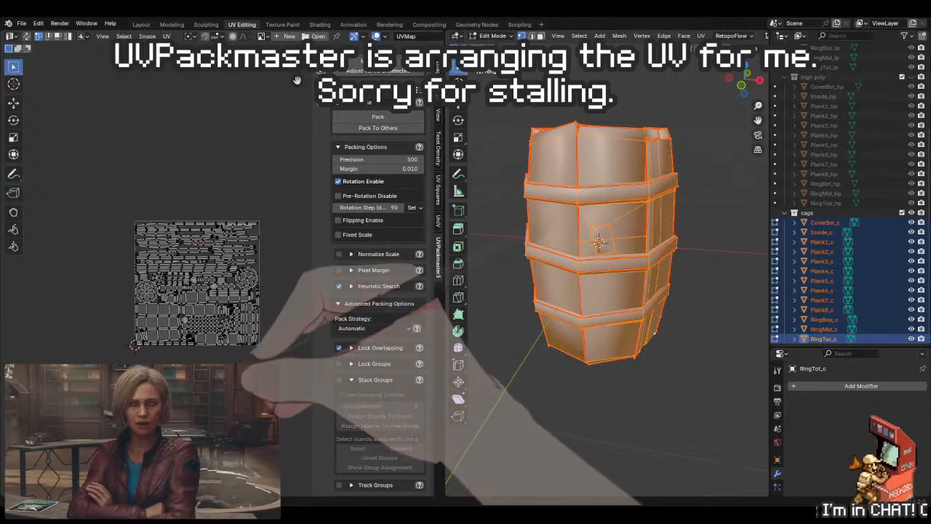
key("ctrl+s")
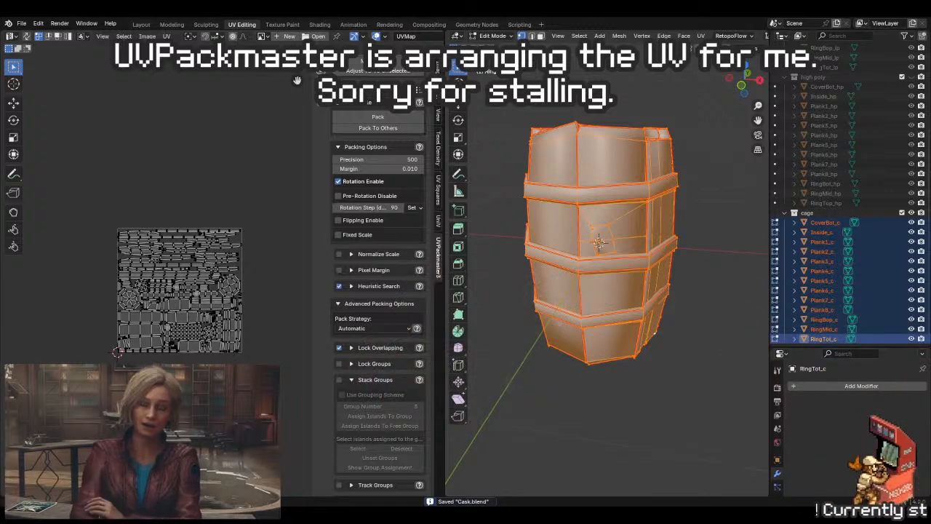